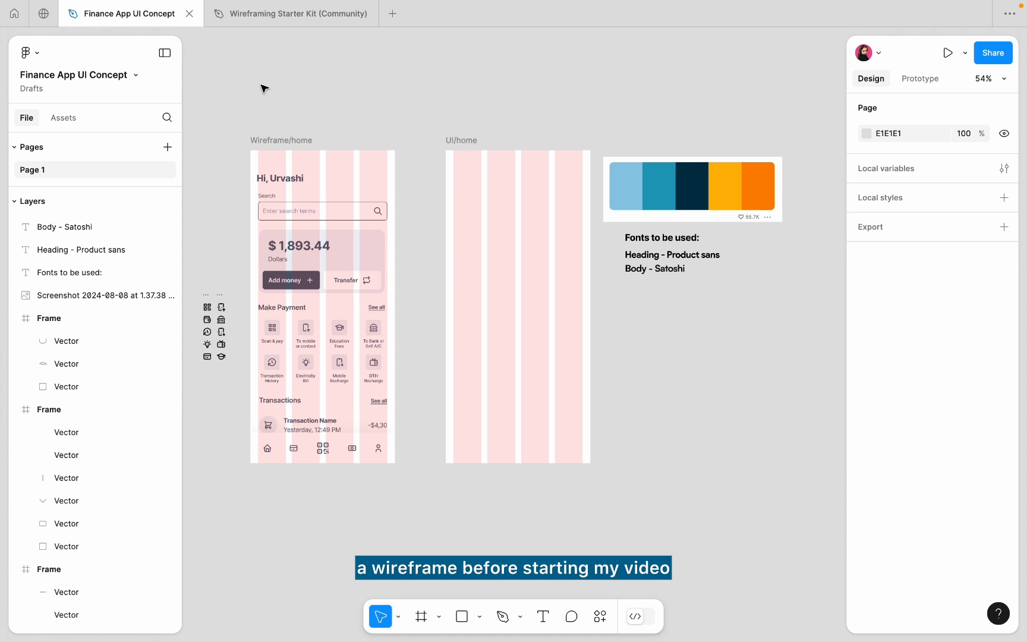
Examine the layout of the Wireframe/home screen and the empty UI/home frame beside it.
scroll(279, 160, up, 5)
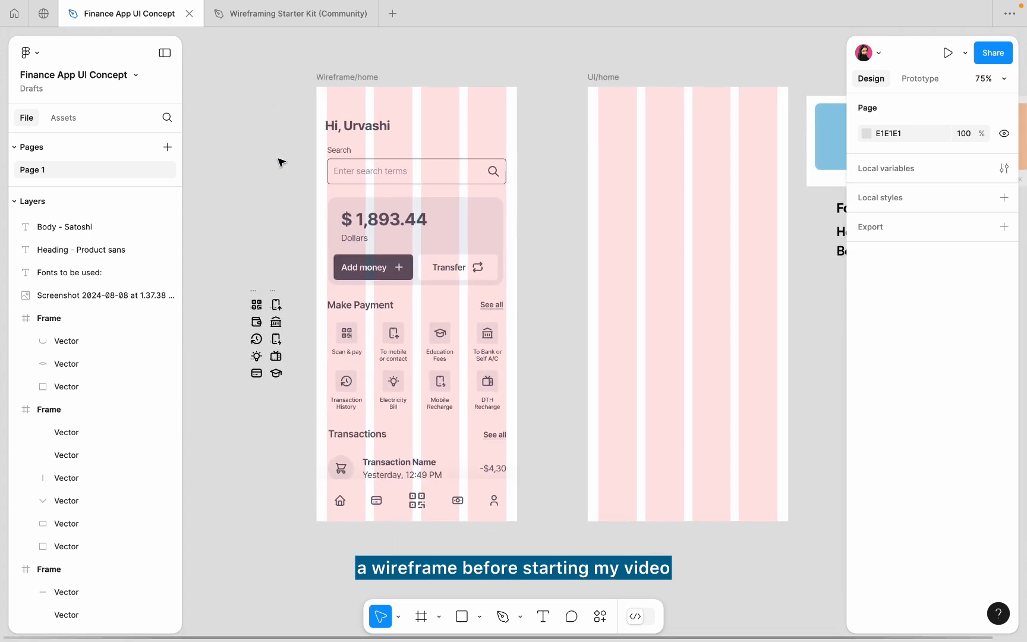
scroll(281, 163, down, 1)
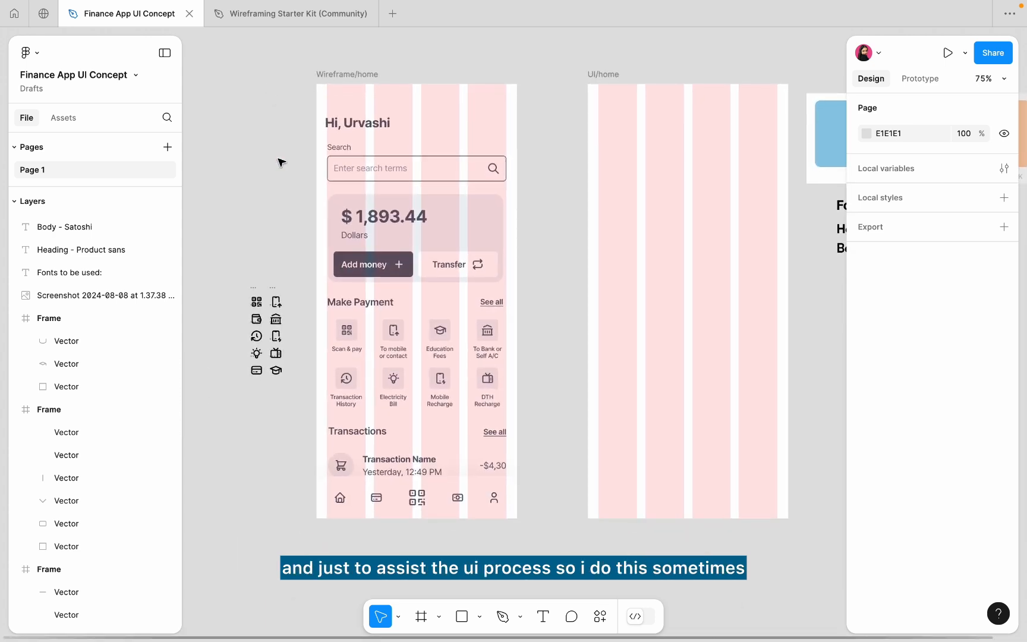
scroll(281, 162, up, 2)
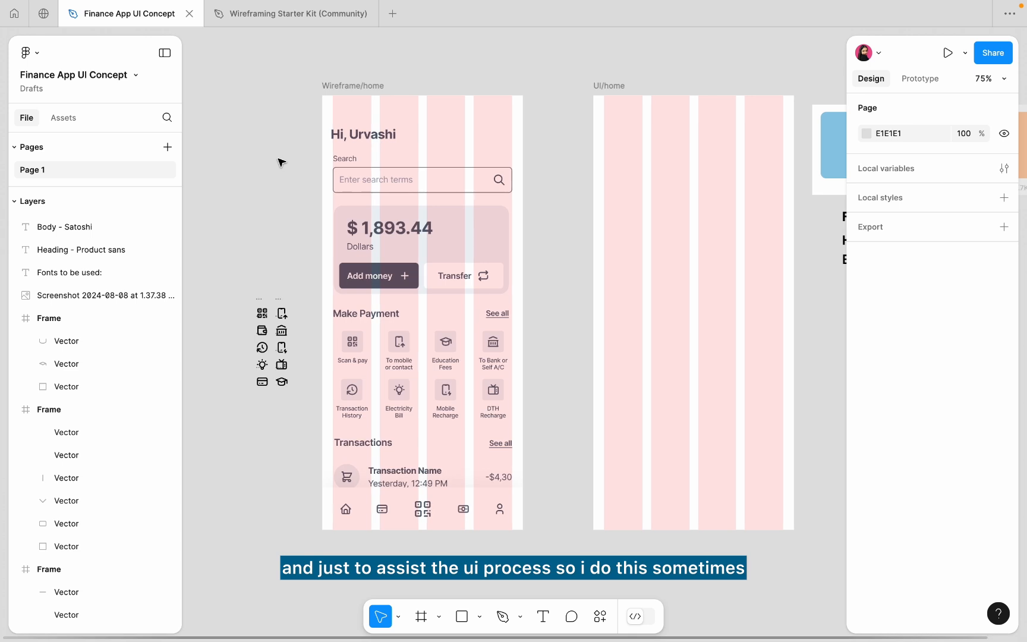
scroll(281, 163, right, 1)
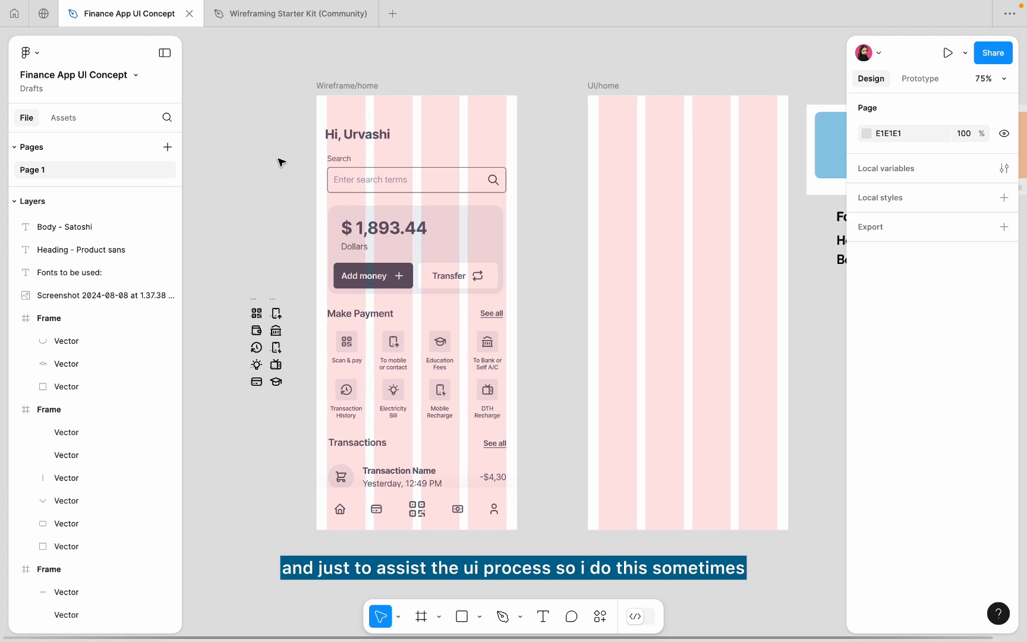
scroll(281, 162, up, 2)
scroll(282, 162, left, 1)
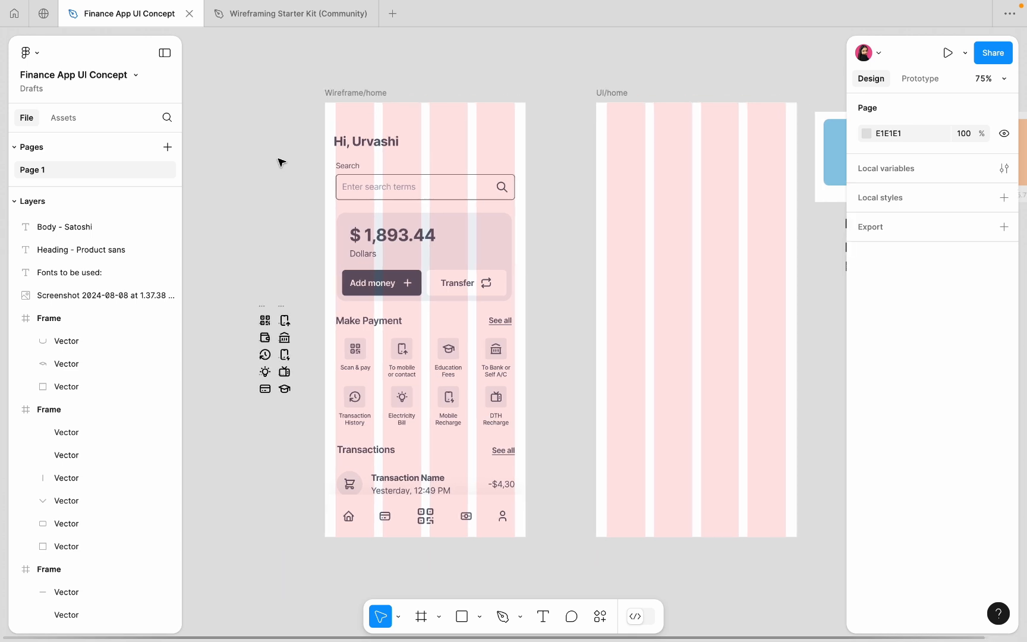
scroll(281, 163, right, 1)
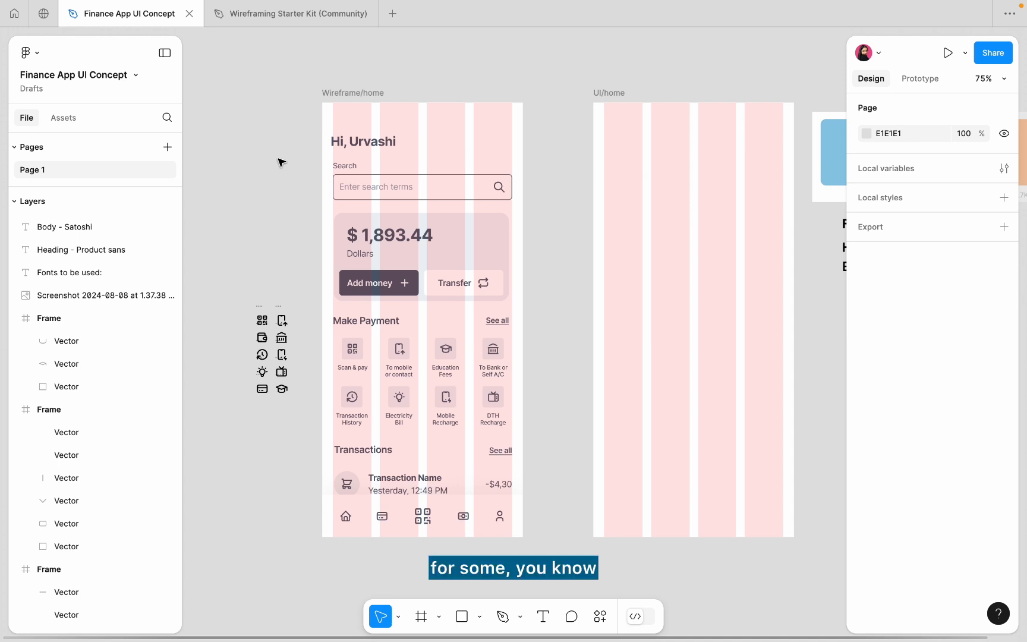
scroll(281, 162, right, 1)
scroll(281, 162, left, 3)
scroll(281, 162, up, 2)
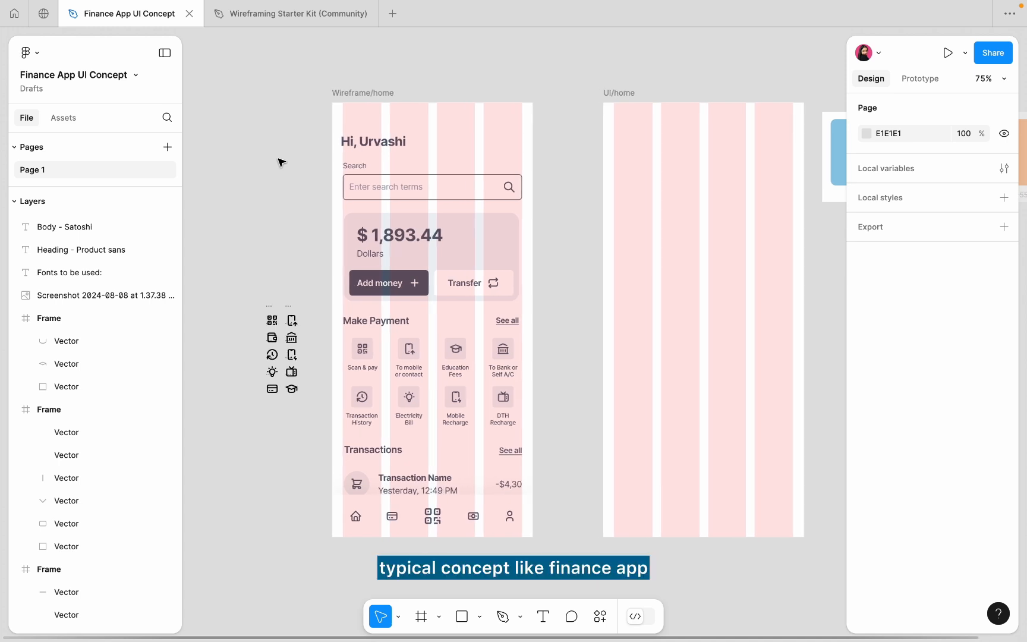
scroll(281, 162, left, 1)
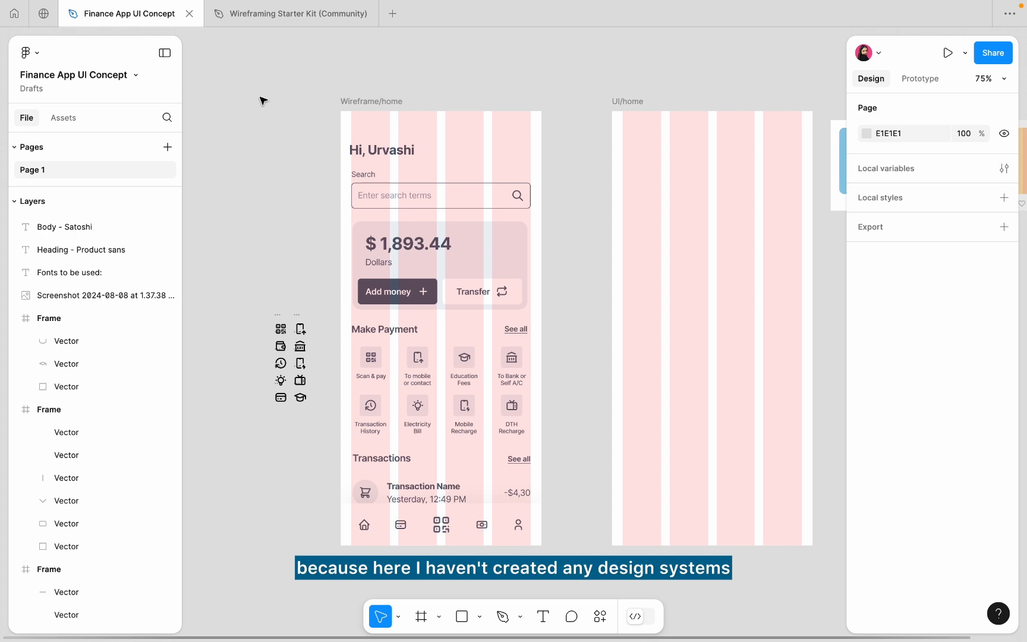
Review the color palette screenshot and the heading and body font notes beside the UI/home frame.
scroll(407, 225, down, 5)
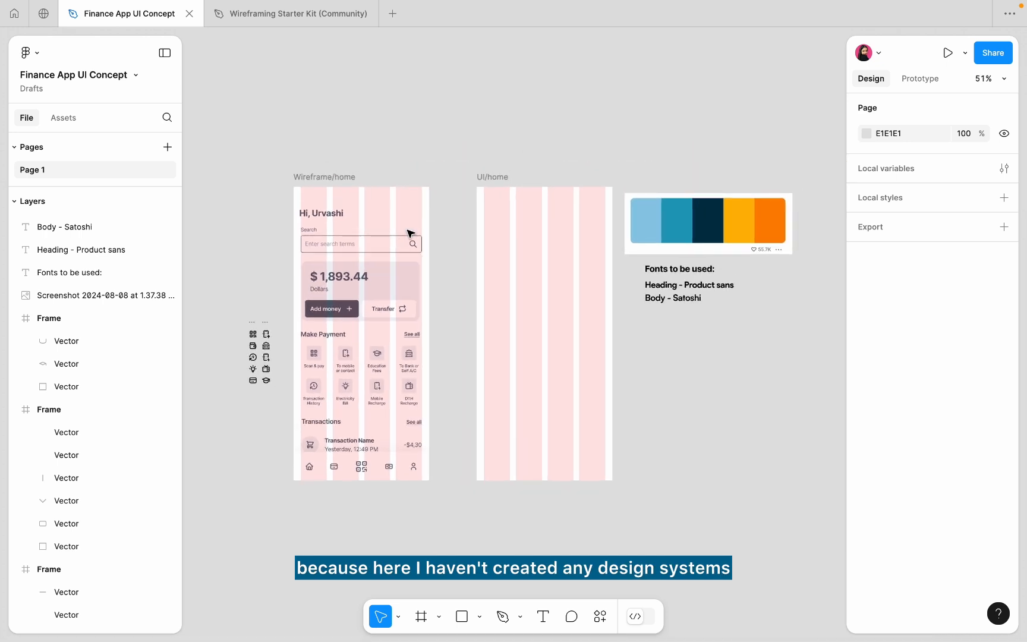
scroll(589, 243, up, 2)
click(589, 243)
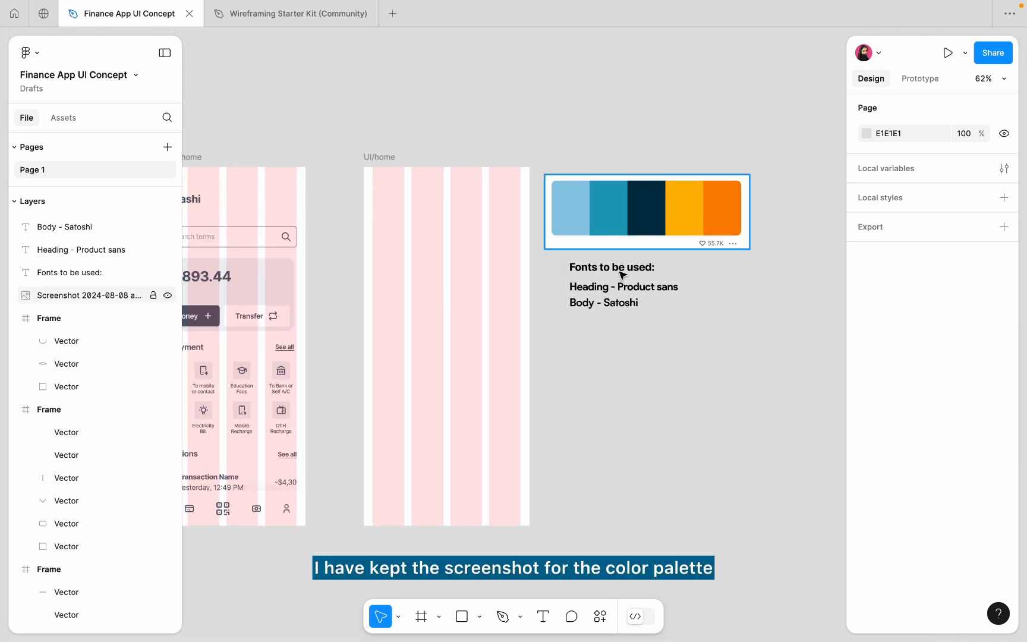
scroll(621, 273, up, 1)
scroll(555, 271, left, 5)
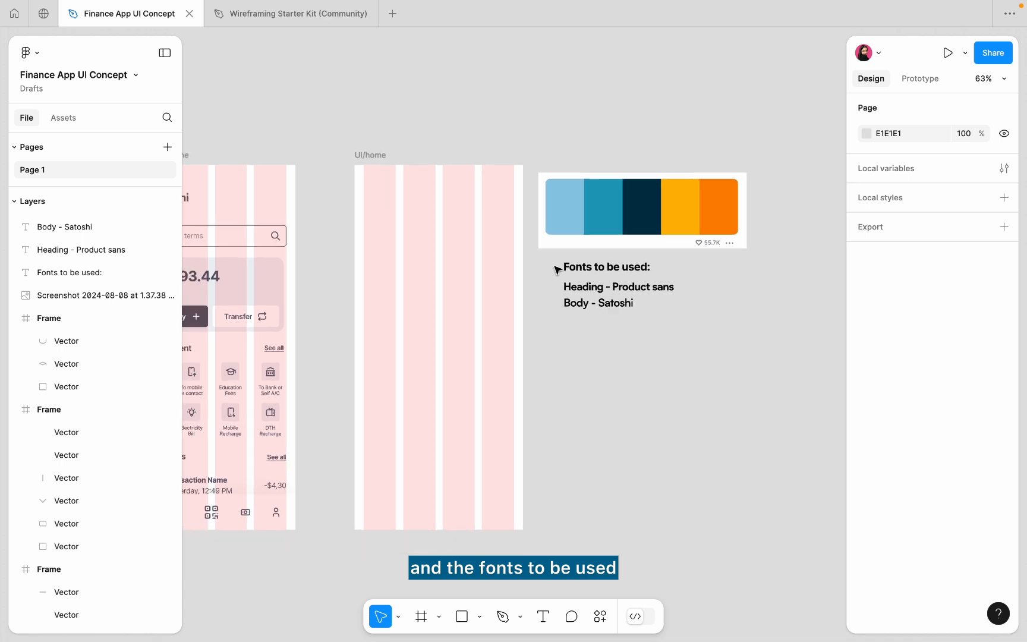
scroll(556, 270, down, 1)
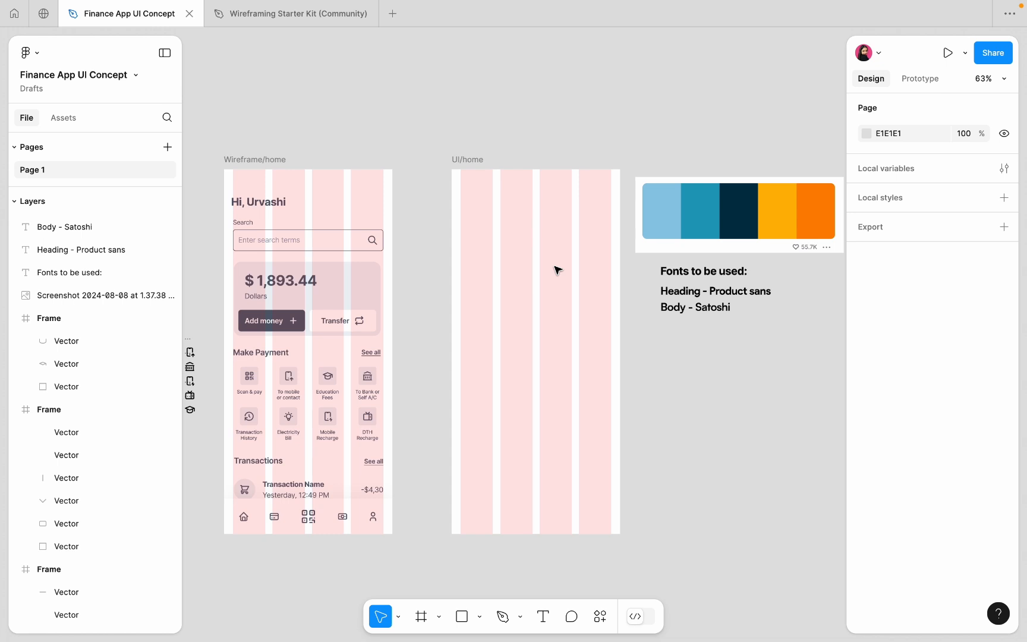
Inspect the wireframe's balance card, payment shortcuts, transactions and navigation bar up close and as a whole.
scroll(474, 219, left, 3)
scroll(474, 220, down, 1)
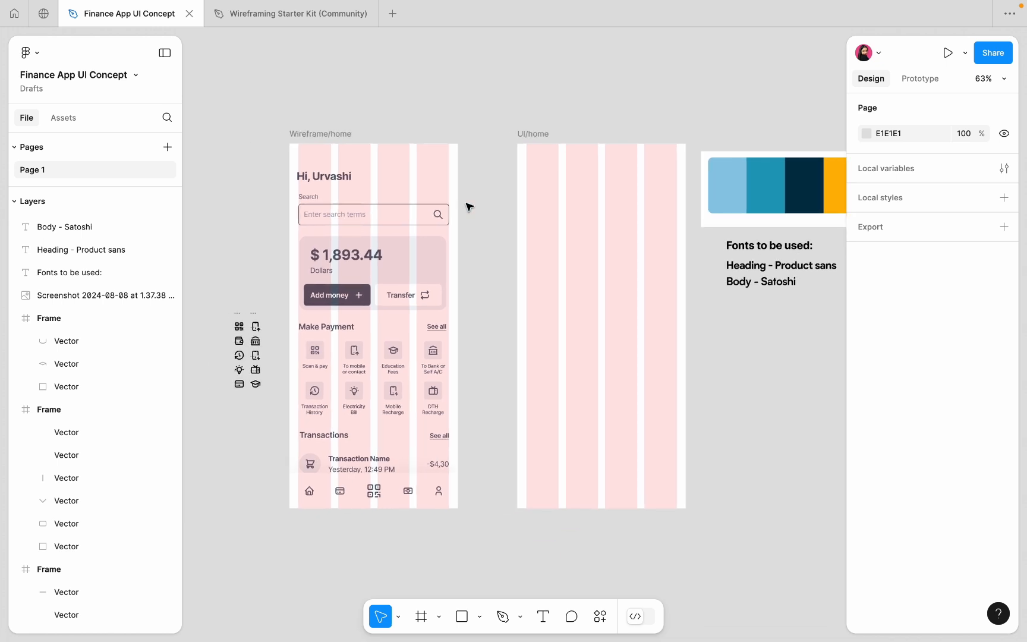
scroll(469, 206, left, 1)
scroll(469, 207, up, 1)
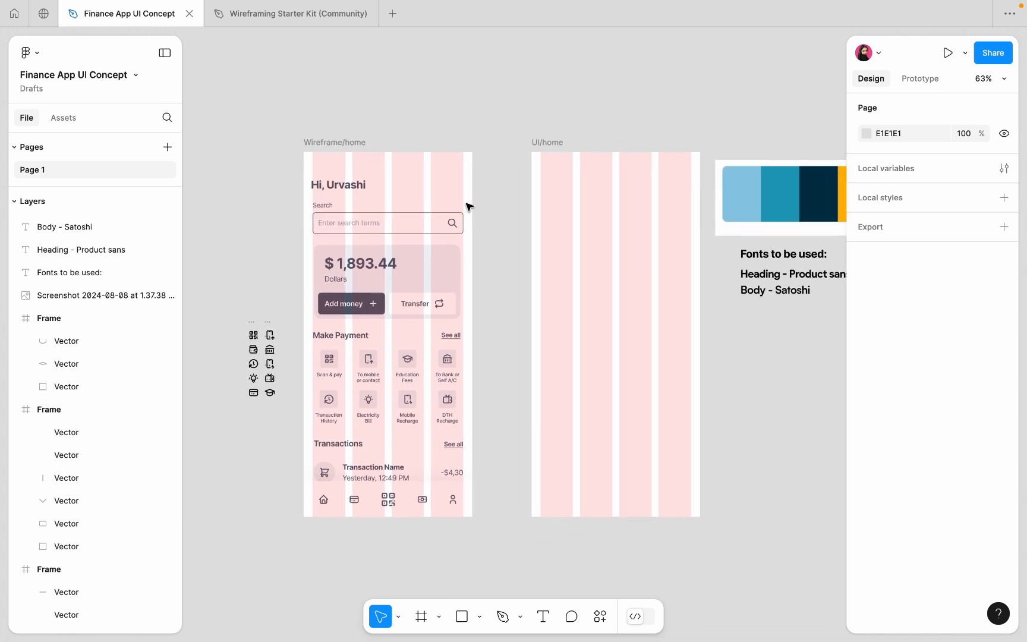
scroll(469, 207, left, 1)
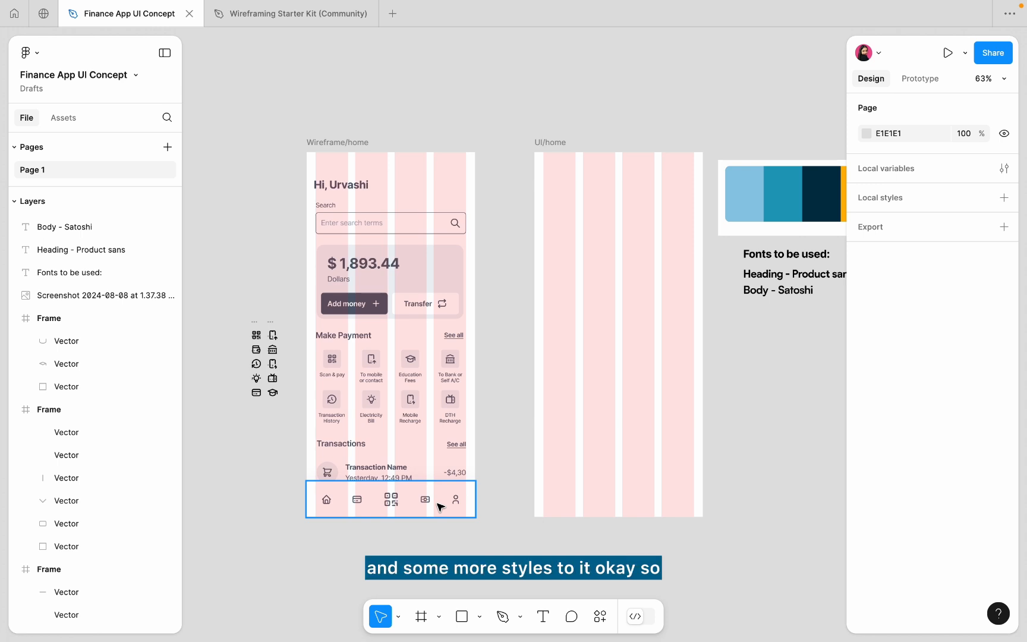
scroll(355, 389, up, 5)
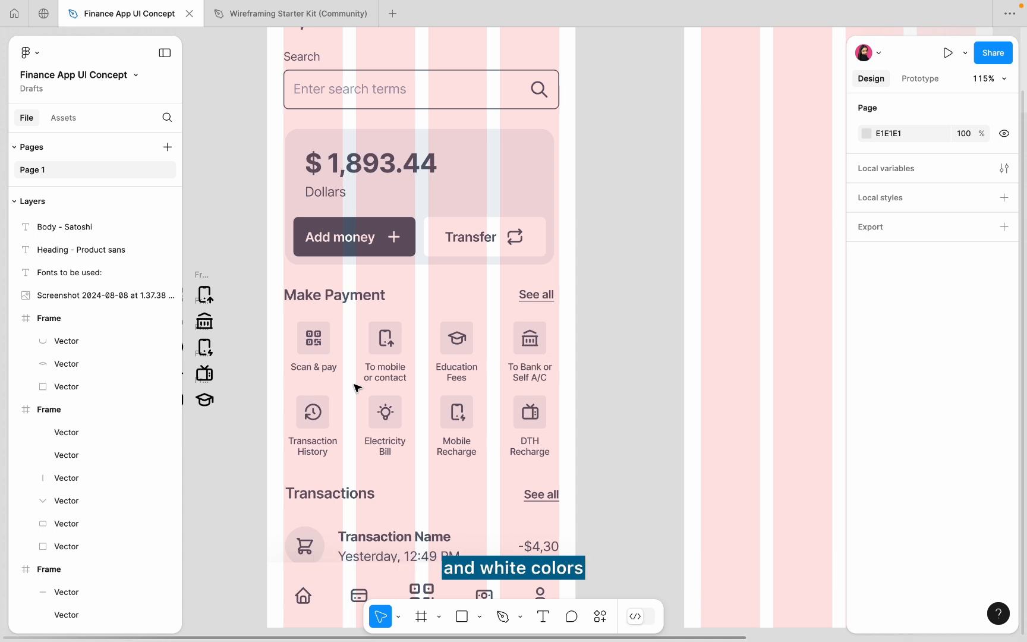
scroll(355, 388, down, 5)
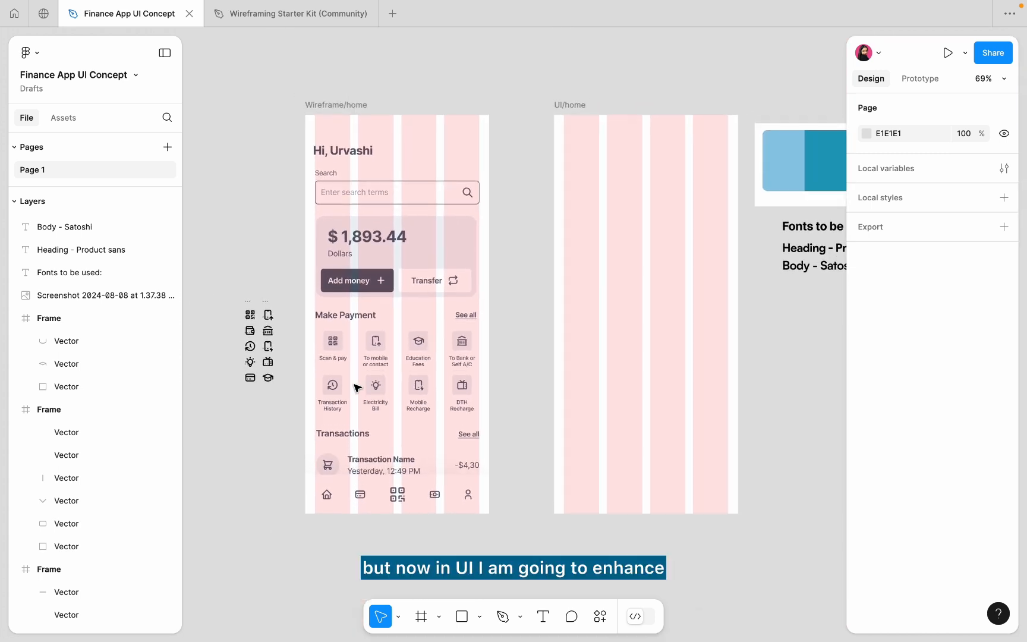
scroll(355, 388, right, 2)
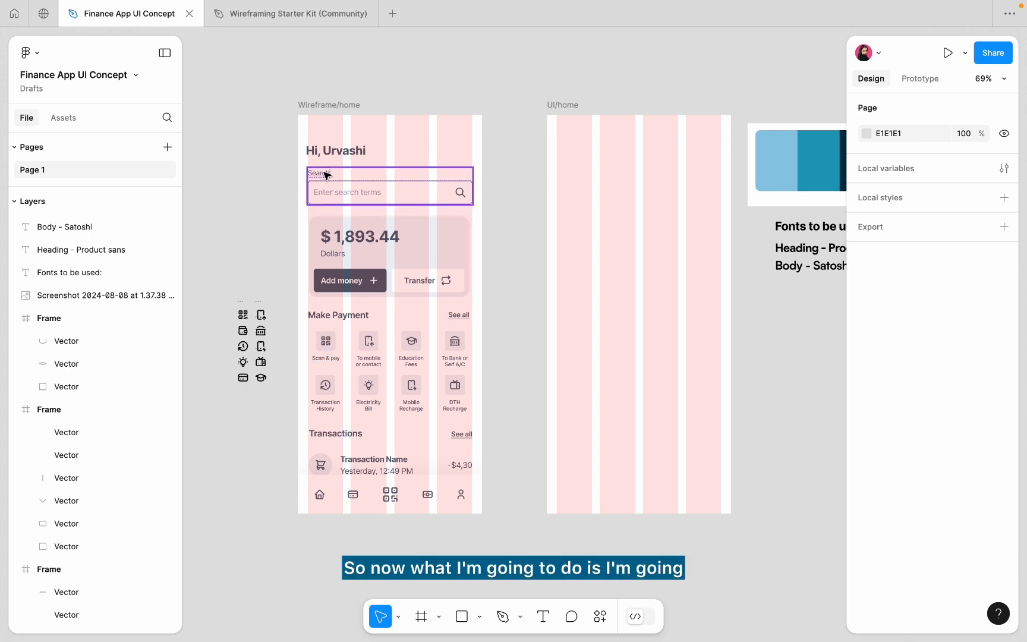
Copy the navigation bar from the Wireframe/home frame to the same bottom position in the UI/home frame.
click(386, 505)
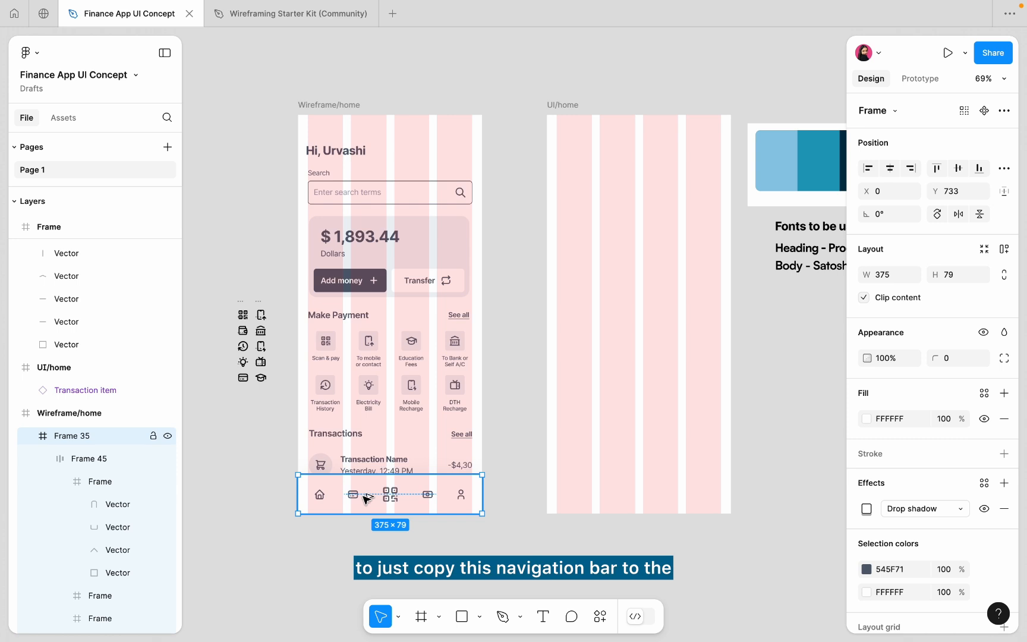
drag(366, 498, 614, 498)
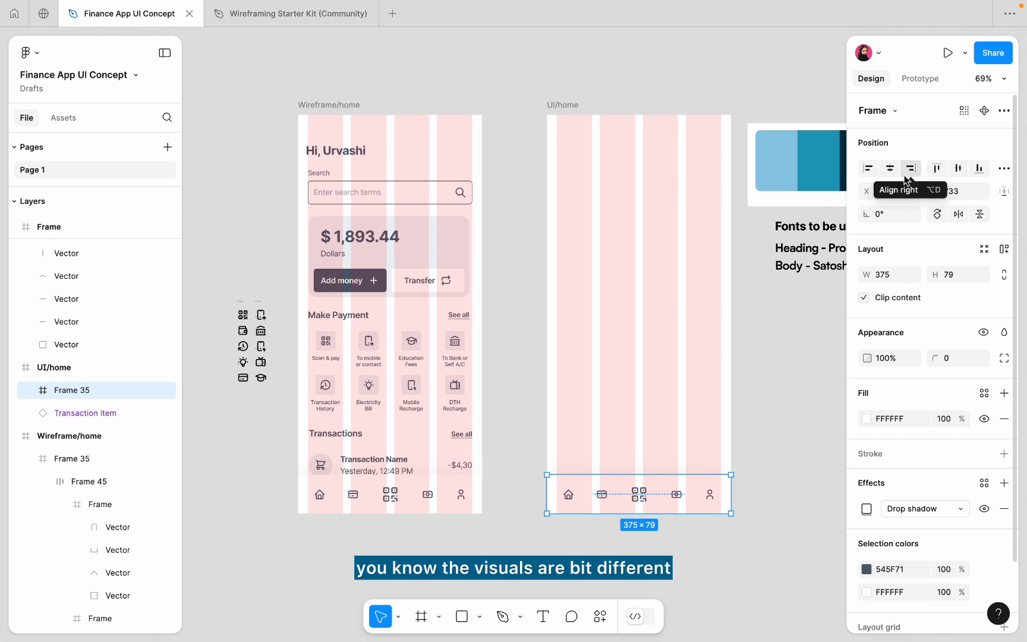
click(788, 332)
Set the stroke weight of the home icon's three vector paths in the UI/home navigation bar to 1.5.
scroll(664, 473, up, 5)
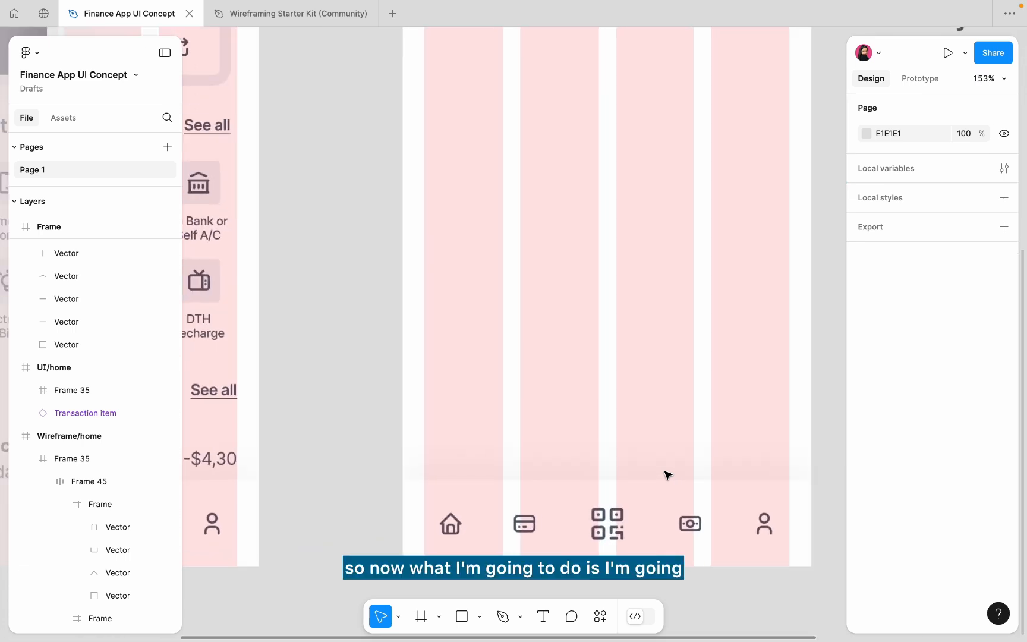
scroll(523, 447, up, 5)
click(420, 405)
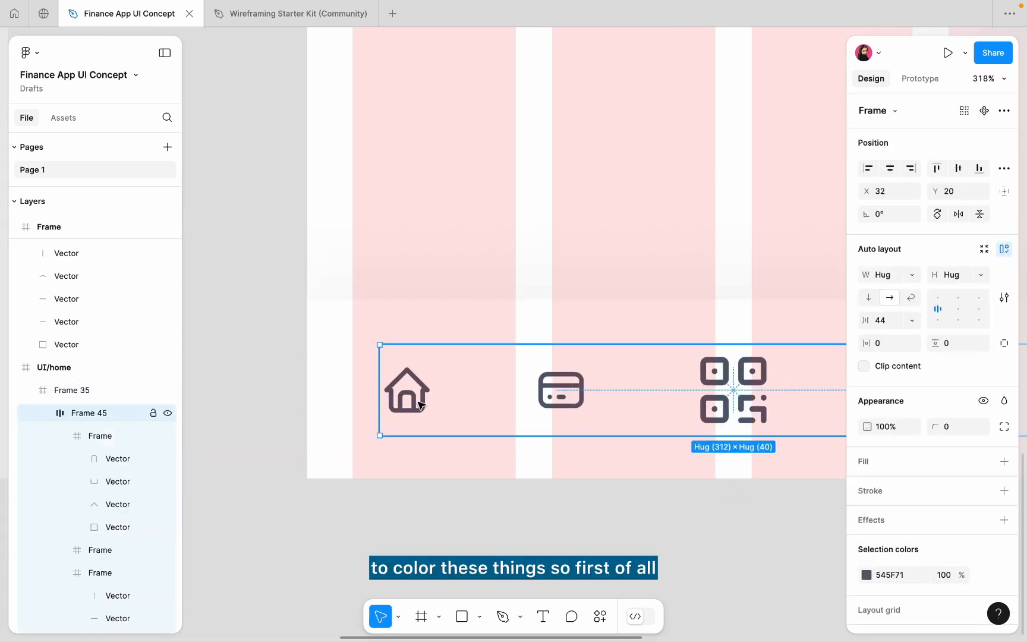
click(420, 405)
scroll(418, 401, up, 5)
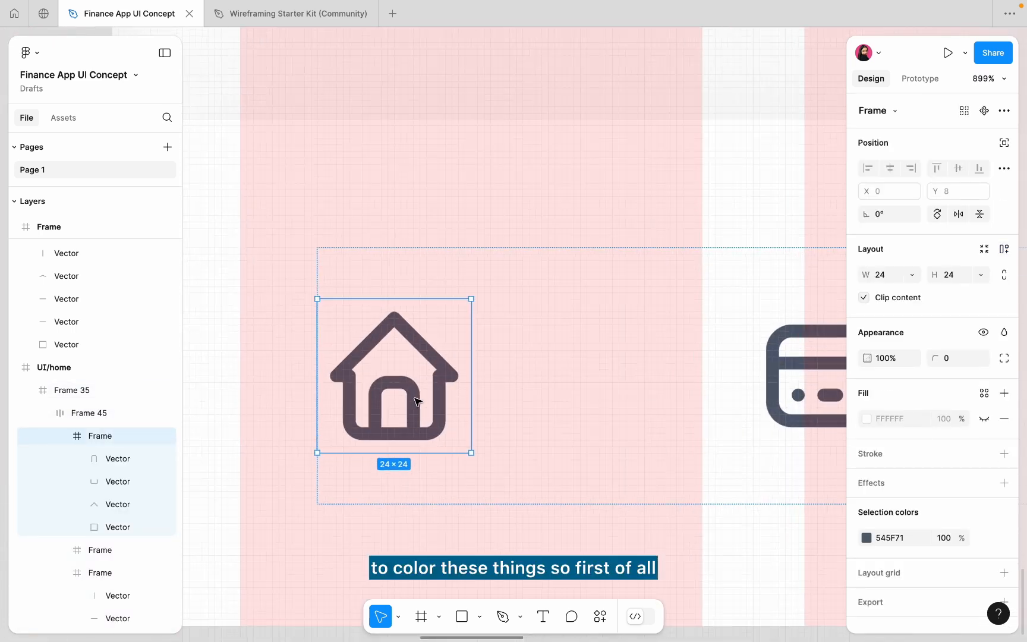
click(418, 401)
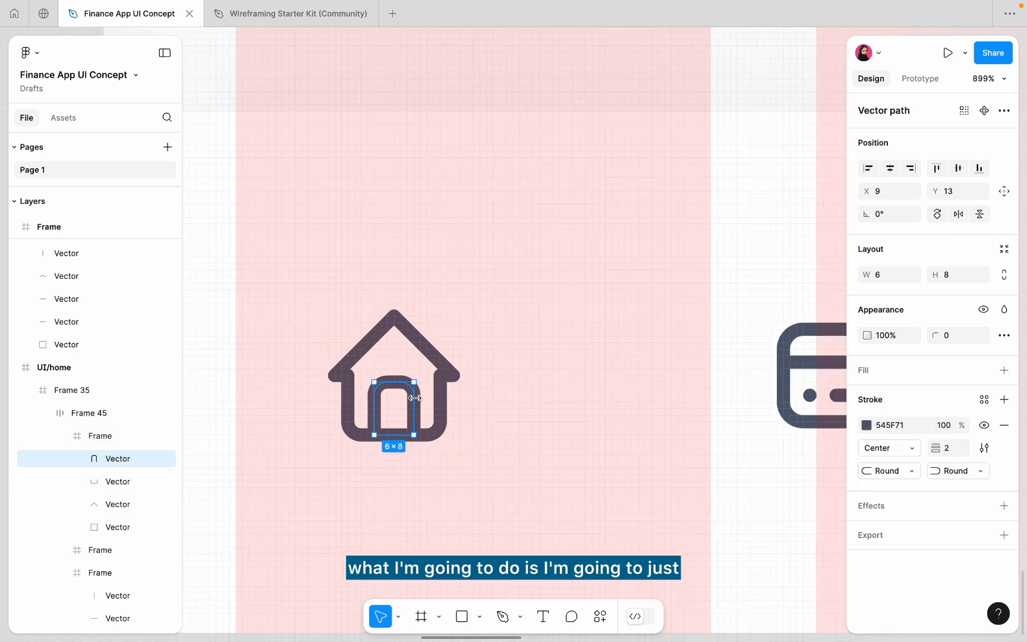
scroll(451, 404, up, 3)
shift+click(454, 405)
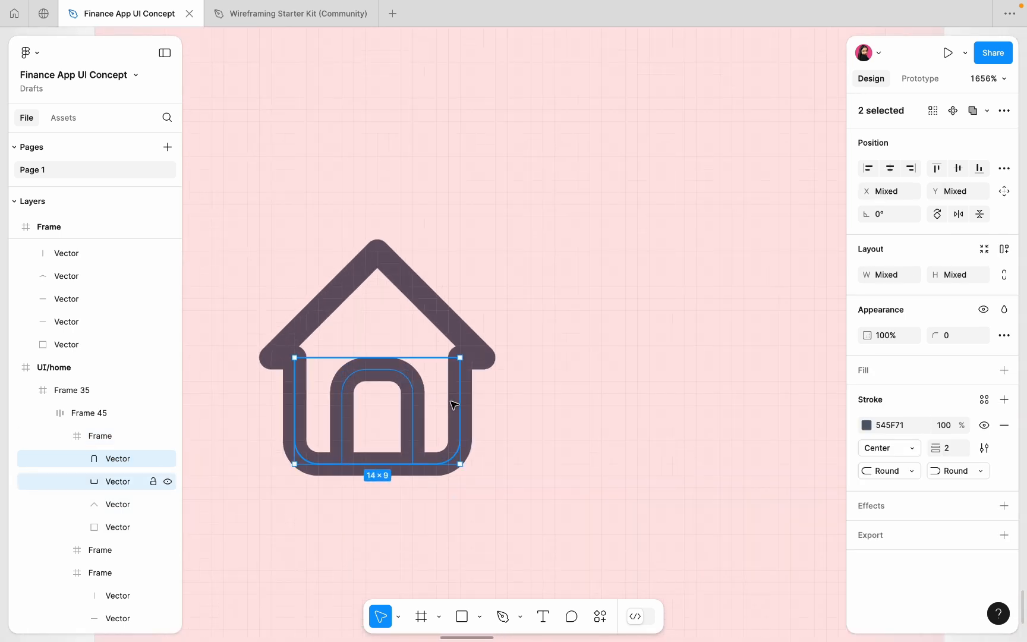
shift+click(437, 323)
scroll(362, 475, down, 3)
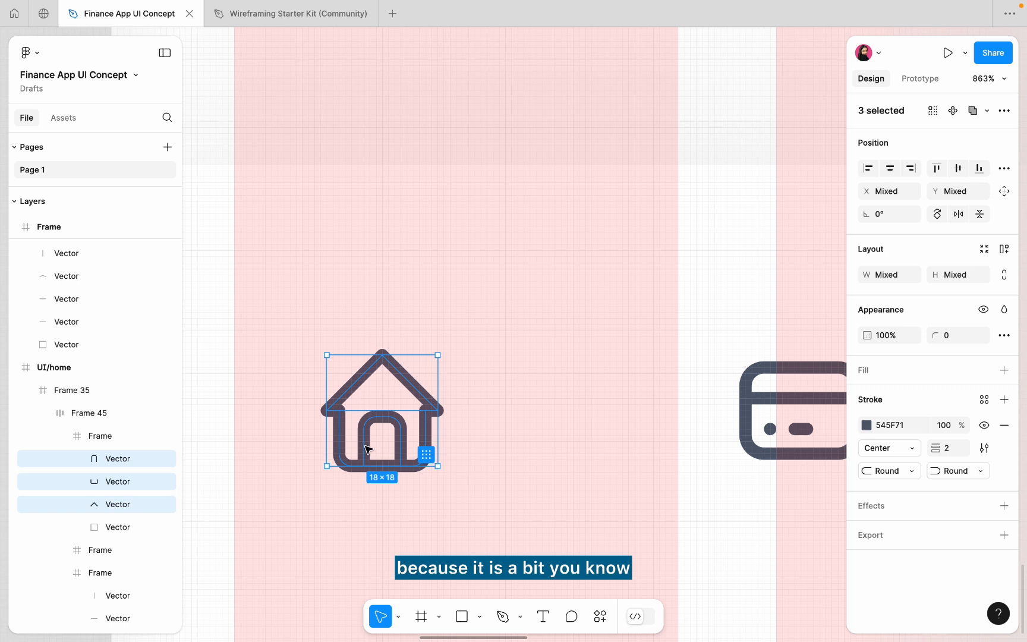
scroll(366, 449, up, 3)
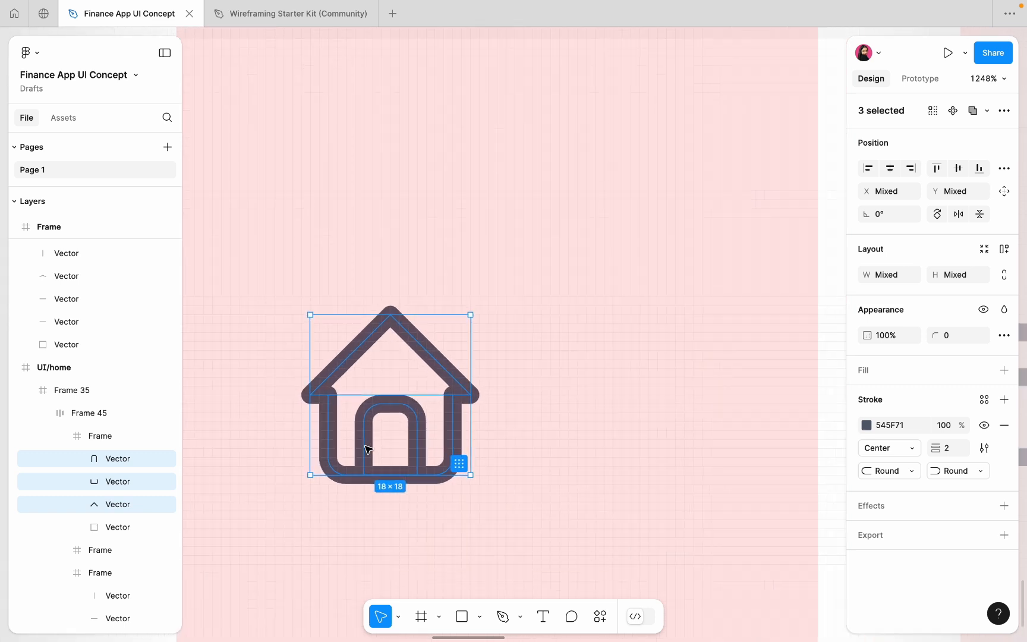
scroll(465, 449, down, 3)
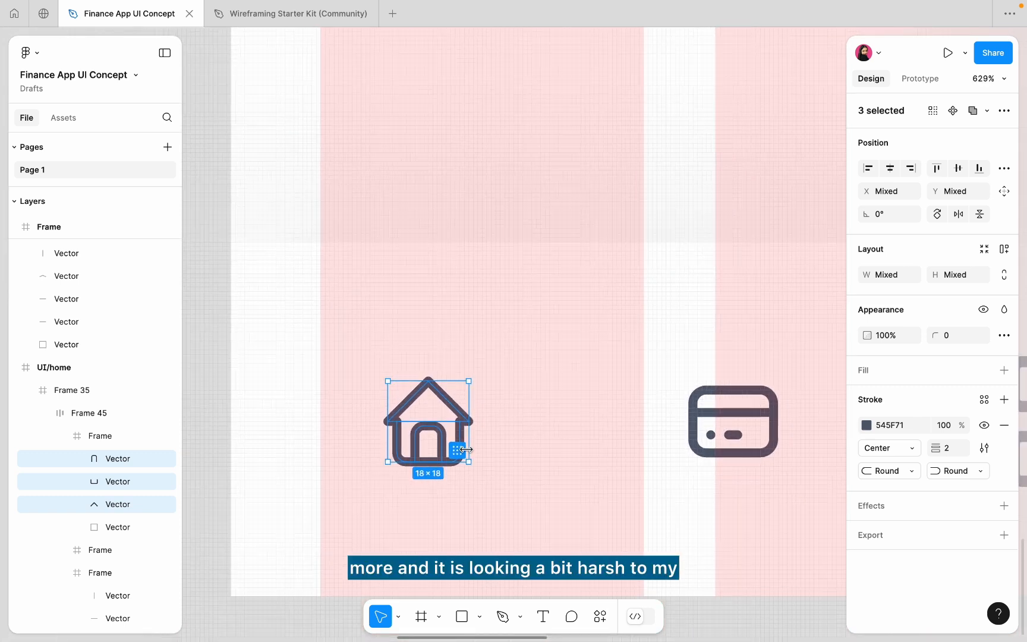
click(950, 448)
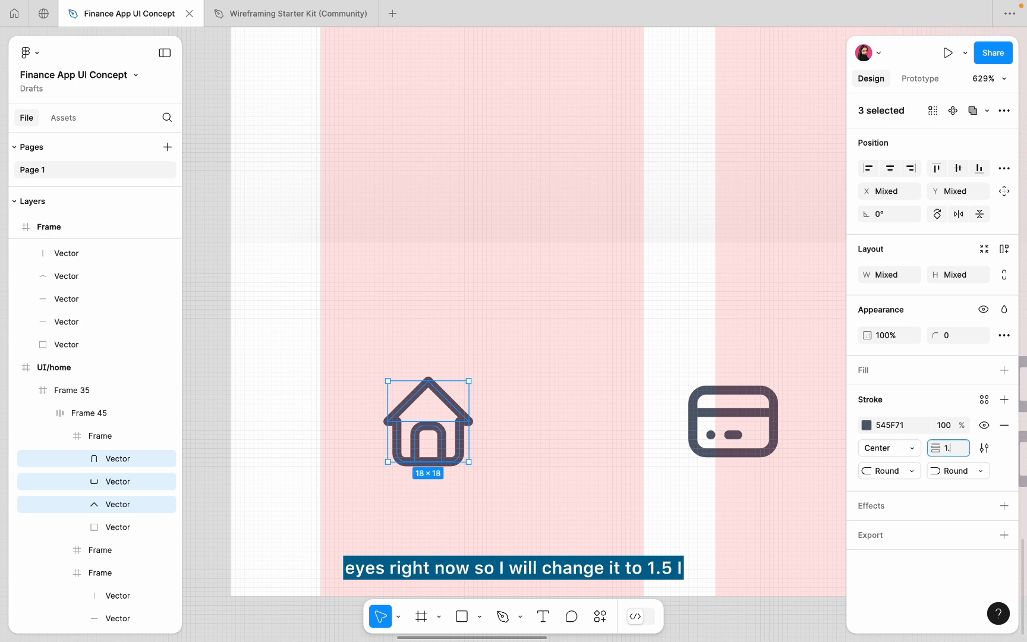
key(Return)
click(588, 190)
Set the stroke weight of all four visible paths of the navigation bar's card icon to 1.5.
scroll(589, 190, down, 3)
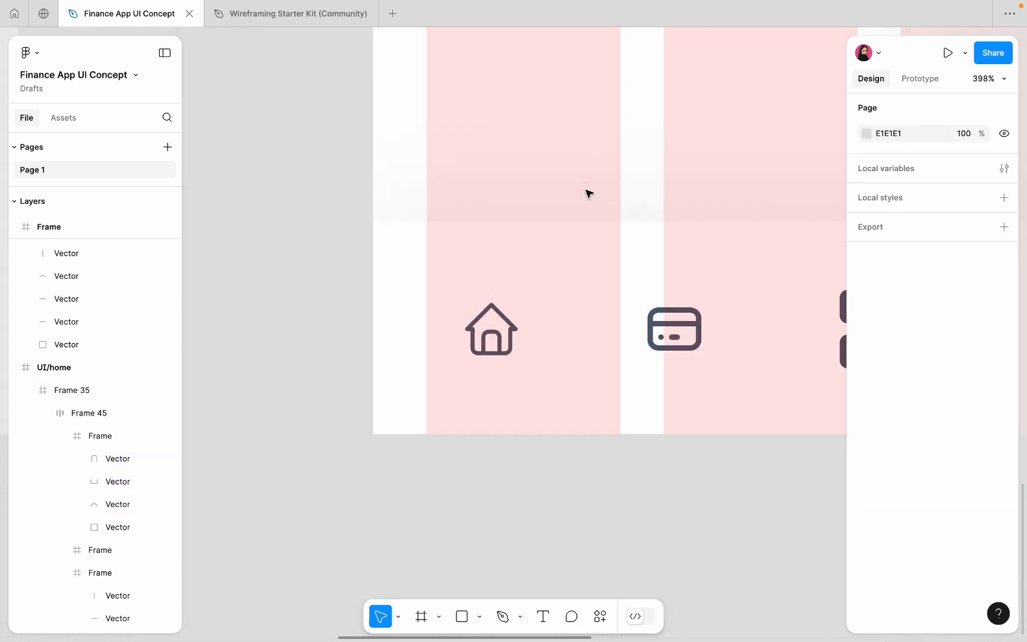
scroll(597, 303, up, 3)
click(589, 278)
scroll(589, 277, up, 5)
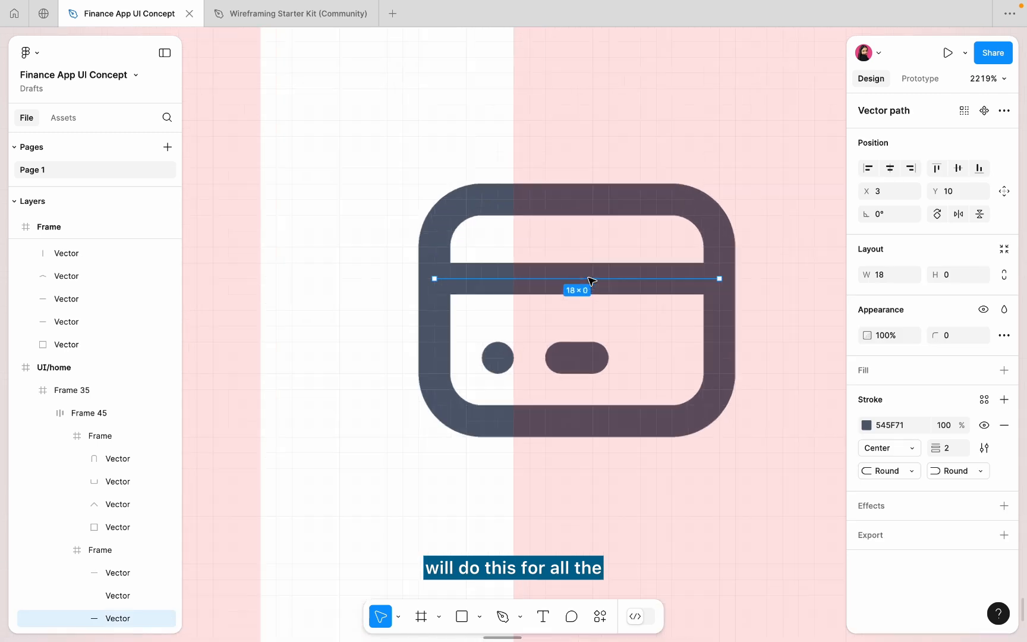
shift+click(477, 212)
shift+click(496, 357)
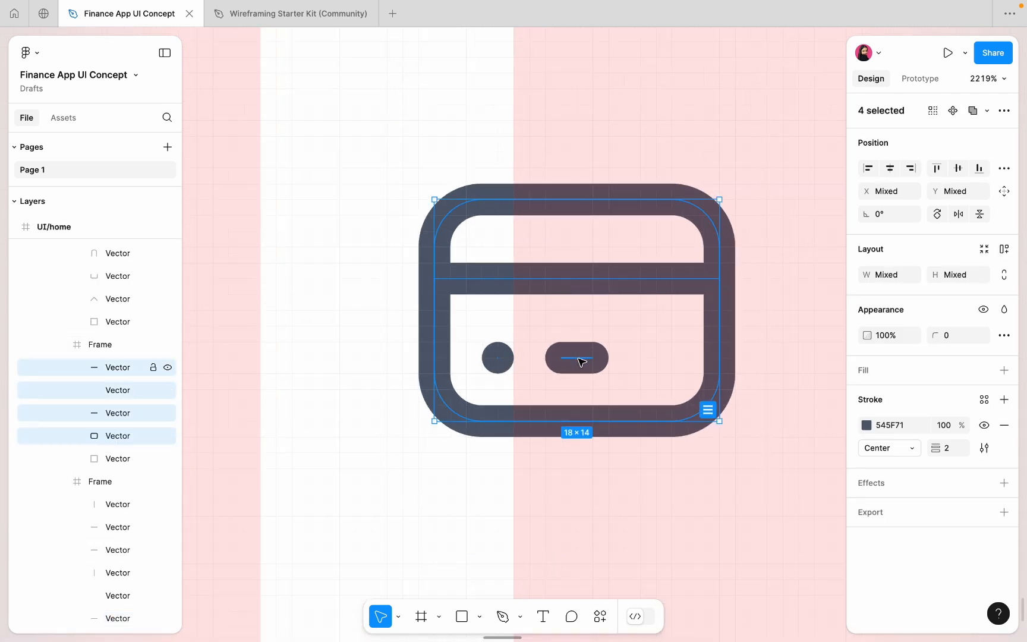
click(946, 447)
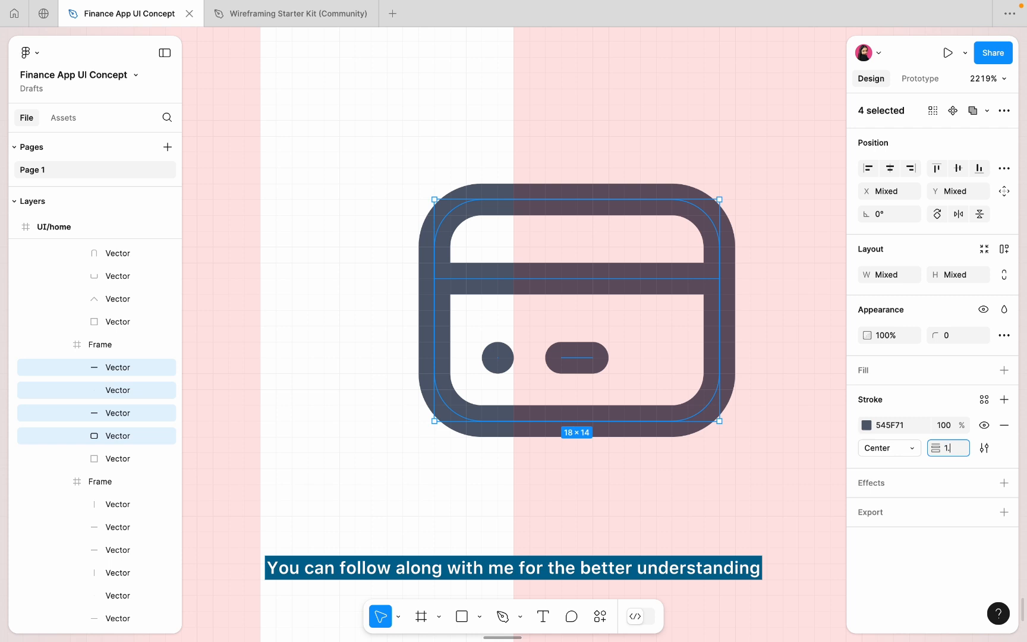
text(1.5)
key(Return)
Select all twelve visible paths of the QR code icon in the UI/home navigation bar, including the corner dots.
scroll(601, 318, down, 8)
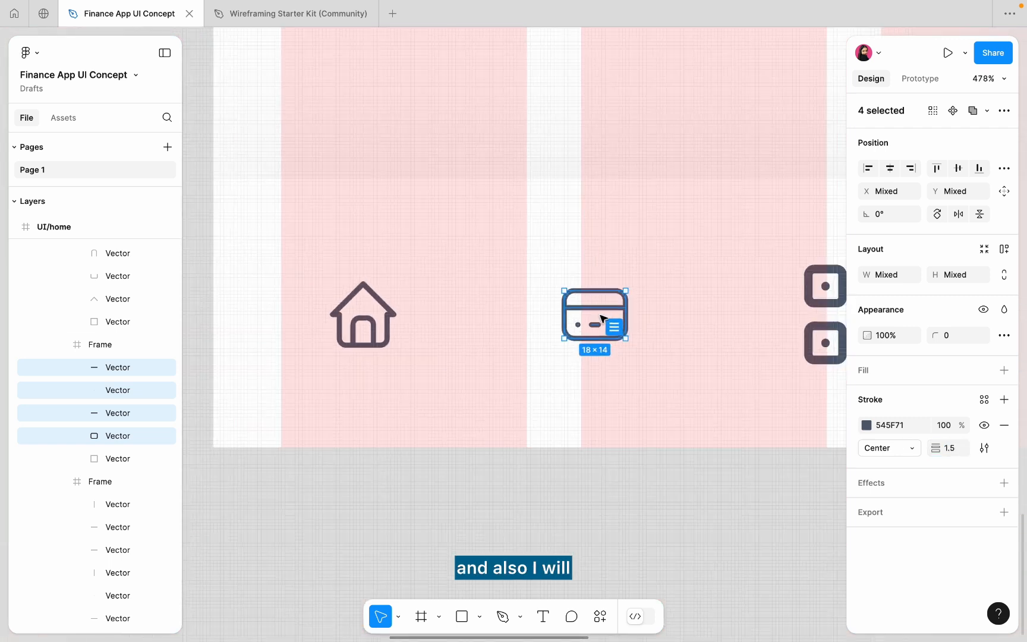
scroll(601, 318, right, 5)
scroll(449, 333, up, 10)
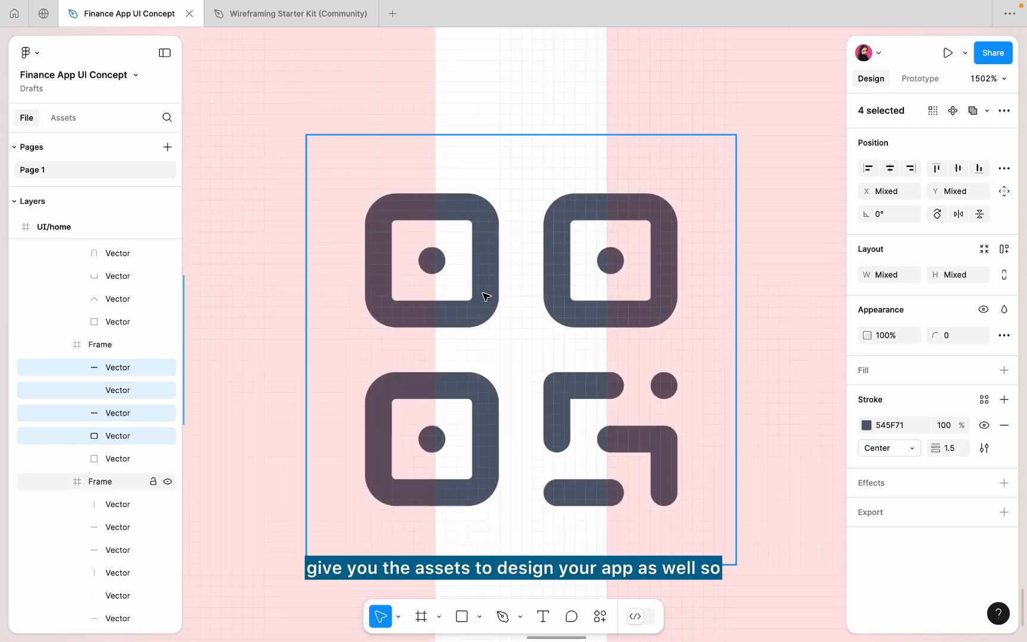
click(486, 296)
double_click(484, 296)
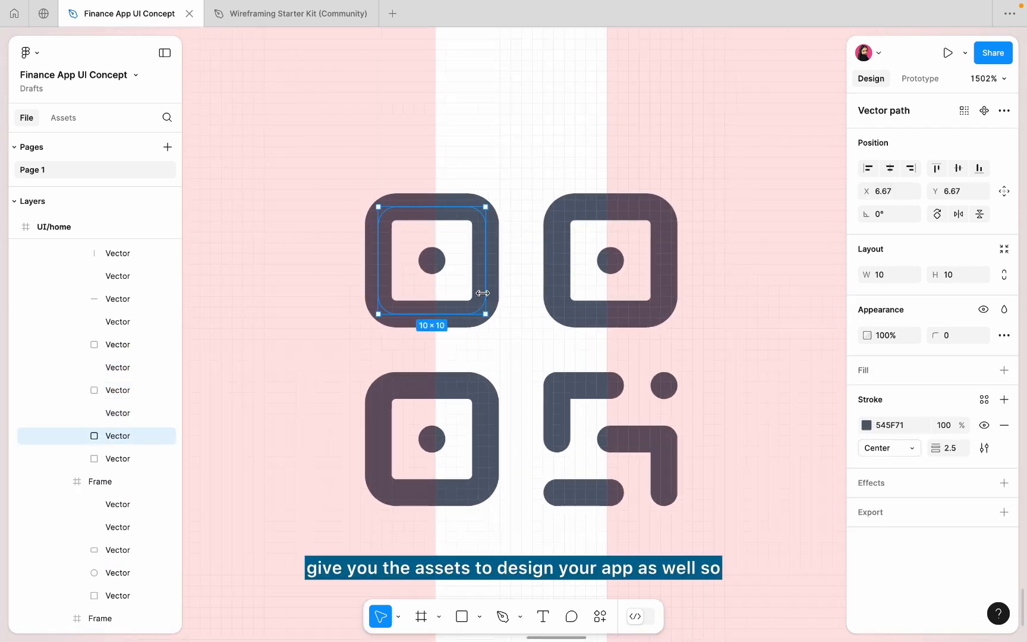
shift+click(440, 268)
shift+click(555, 287)
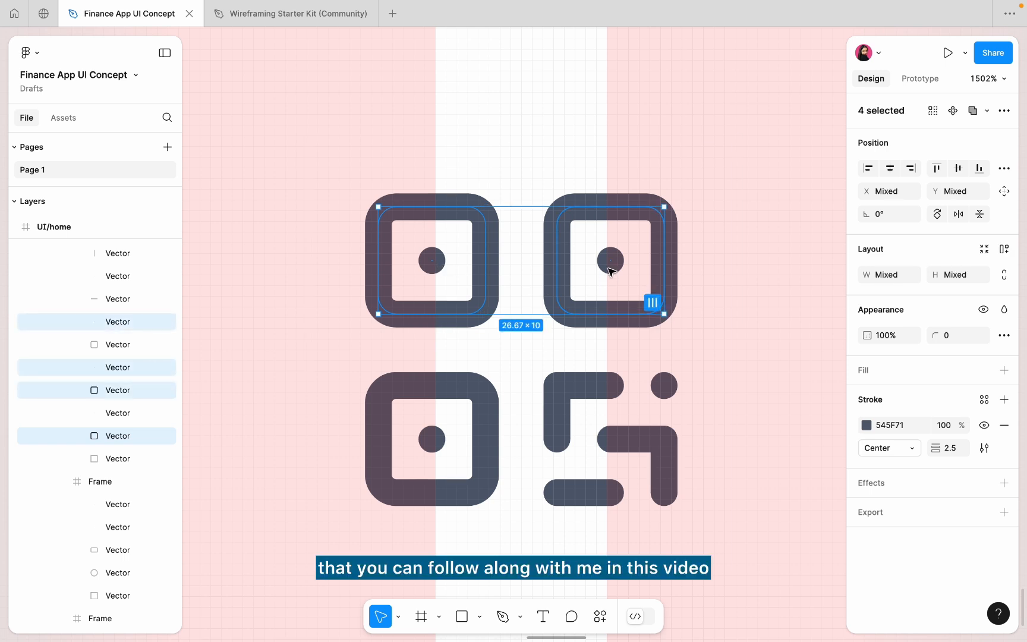
shift+click(484, 439)
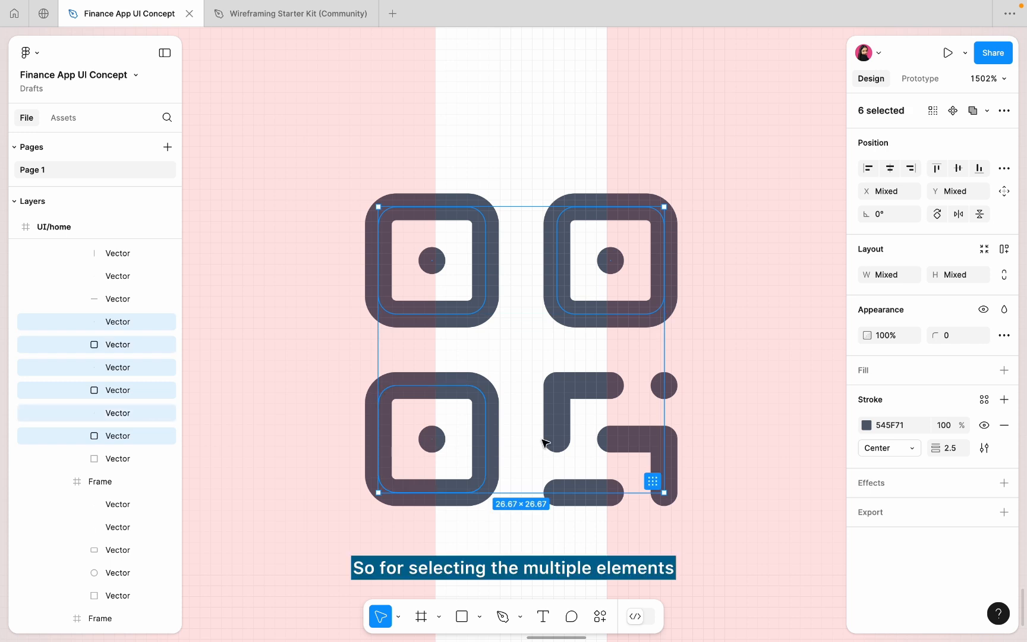
shift+click(559, 427)
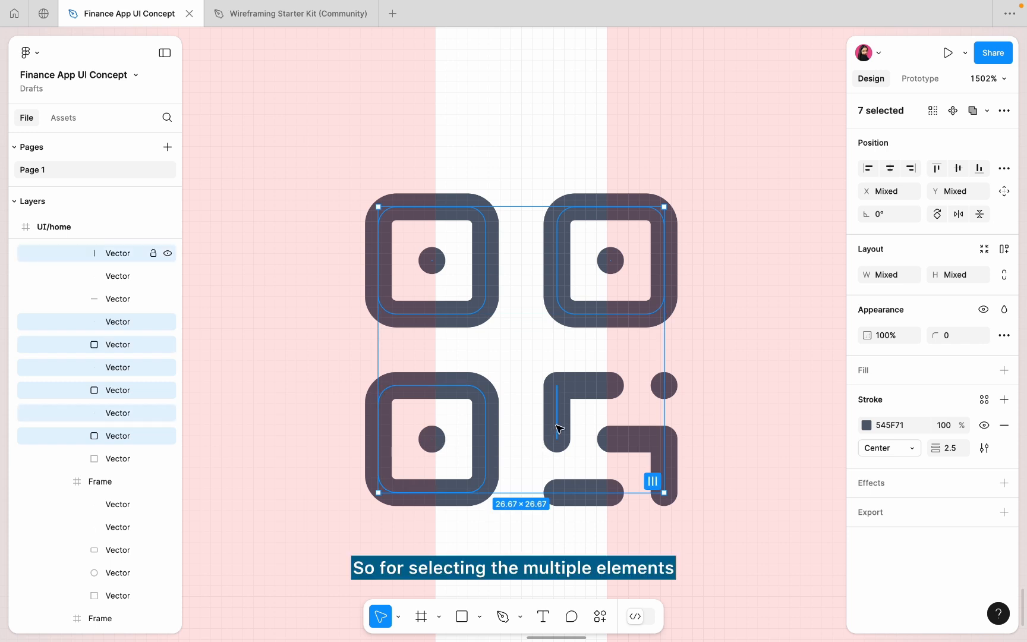
shift+click(582, 387)
shift+click(620, 446)
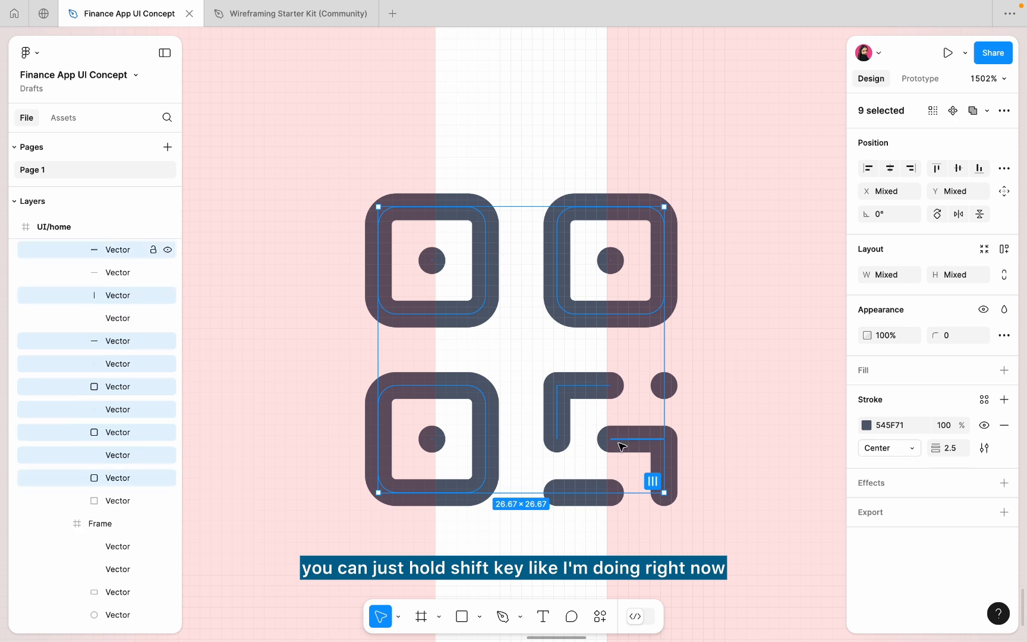
shift+click(675, 467)
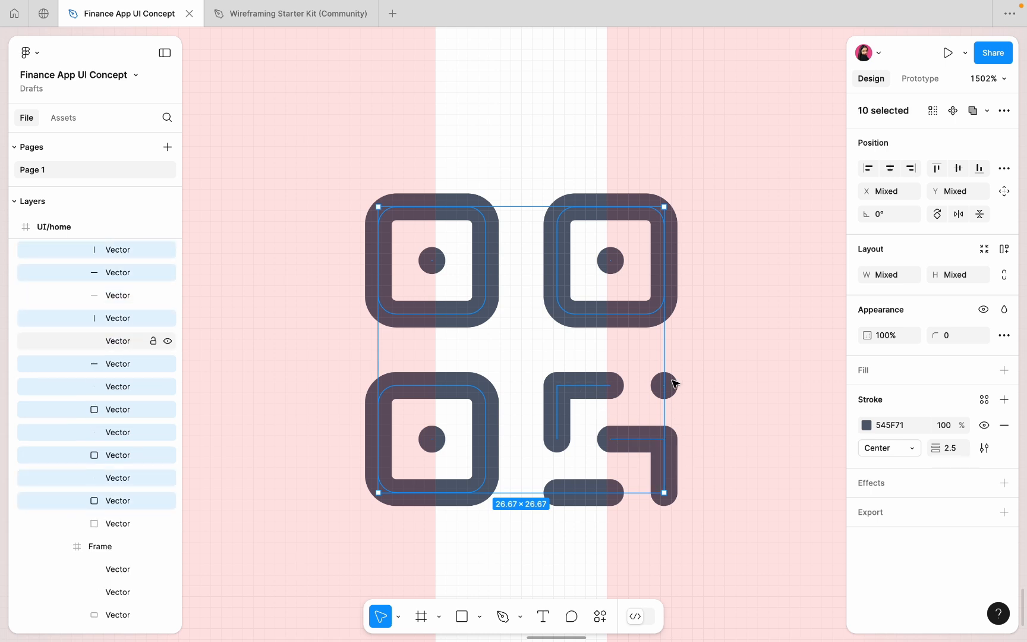
shift+click(672, 385)
shift+click(591, 487)
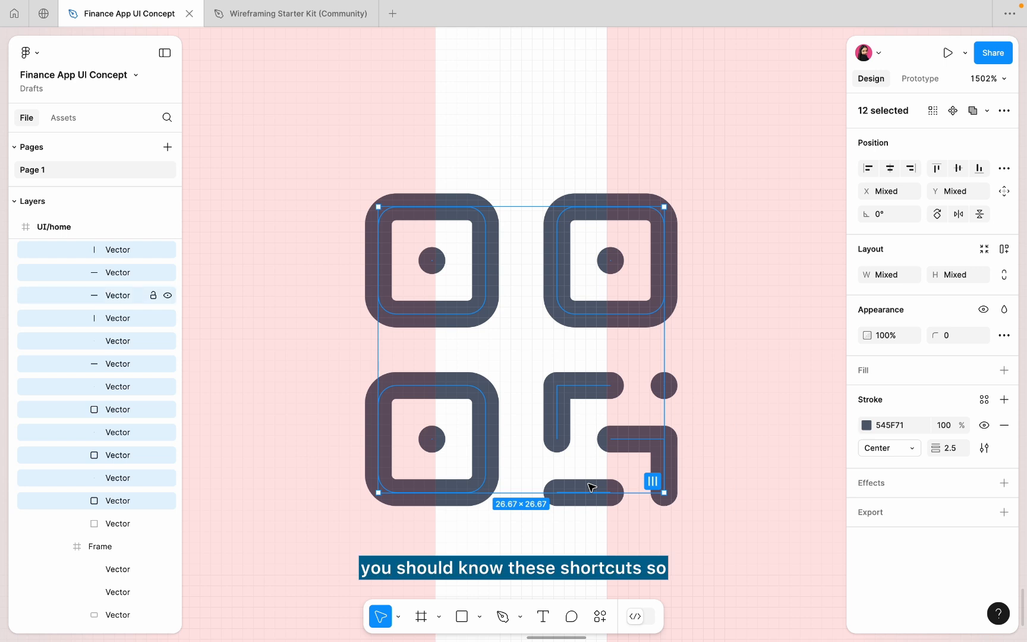
click(951, 450)
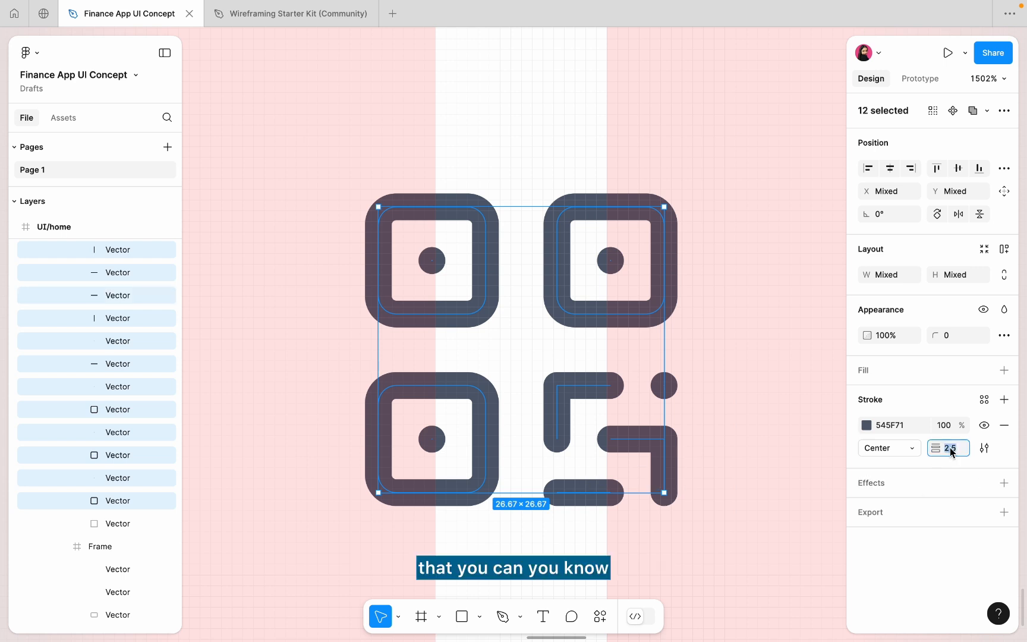
text(1)
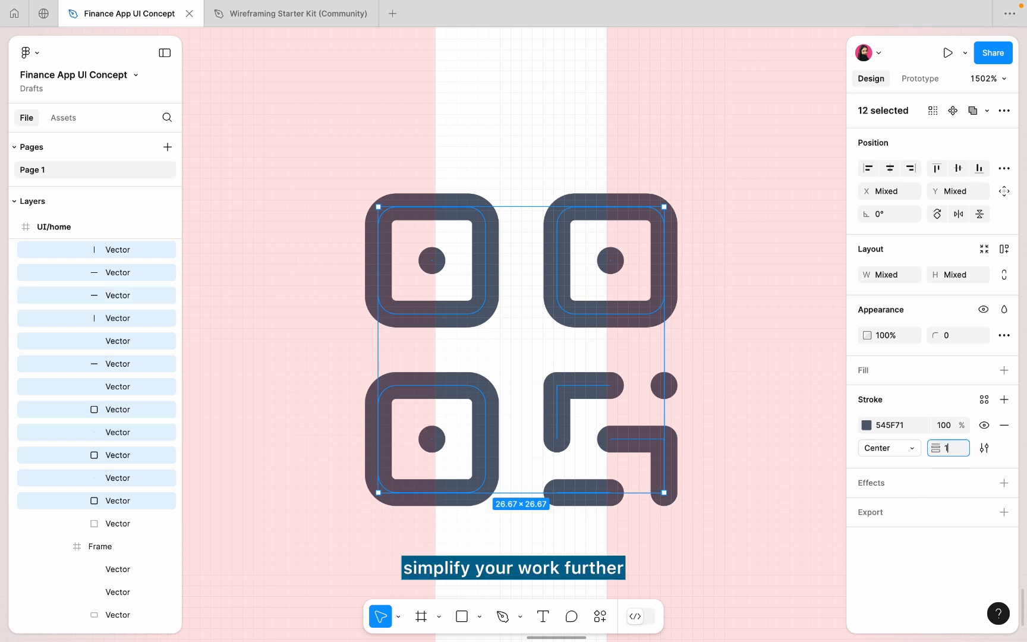
key(Return)
key(2)
key(super+z)
key(super+z)
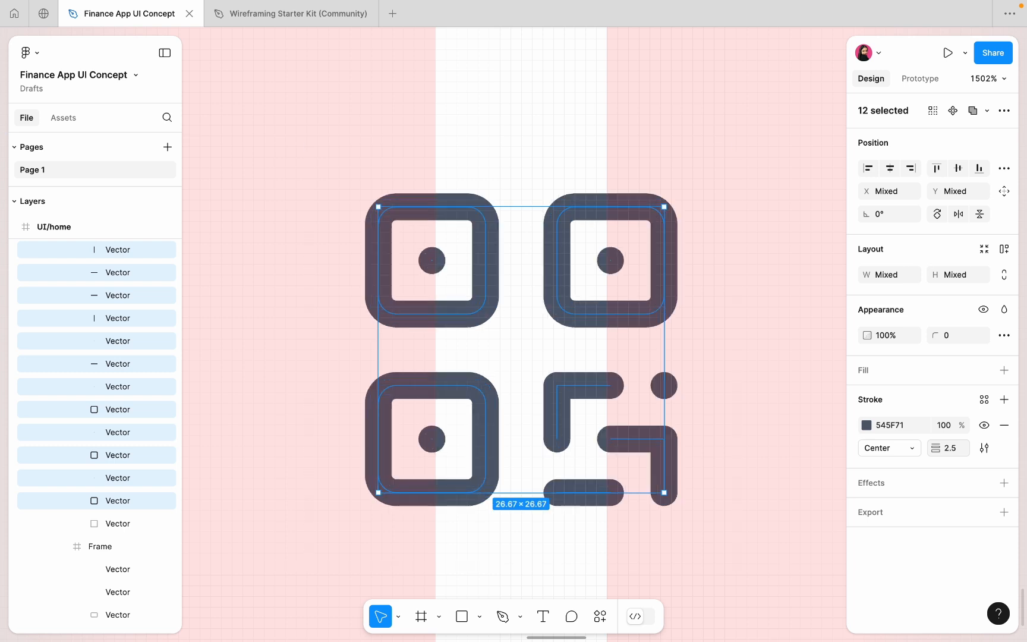
Set the stroke weight of the QR code icon's selected paths to 2.
click(953, 449)
text(2)
key(Return)
scroll(524, 346, down, 10)
key(Escape)
Set the stroke weight of all four visible paths of the navigation bar's banknote icon to 1.5.
scroll(639, 367, up, 8)
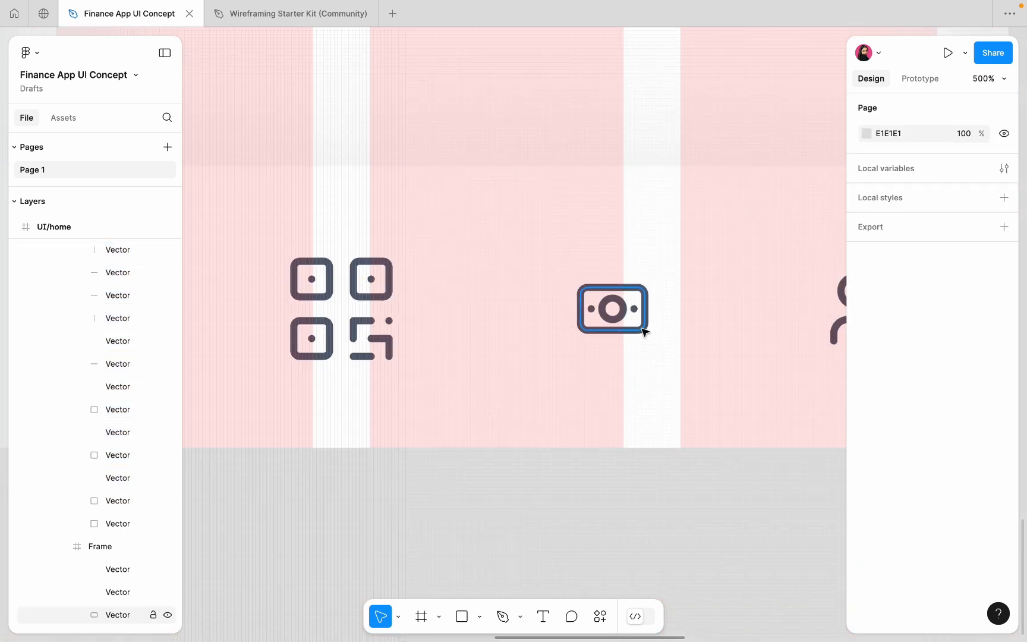
super+click(643, 331)
scroll(604, 299, up, 3)
shift+click(603, 299)
shift+click(520, 289)
shift+click(638, 285)
click(949, 448)
text(1.5)
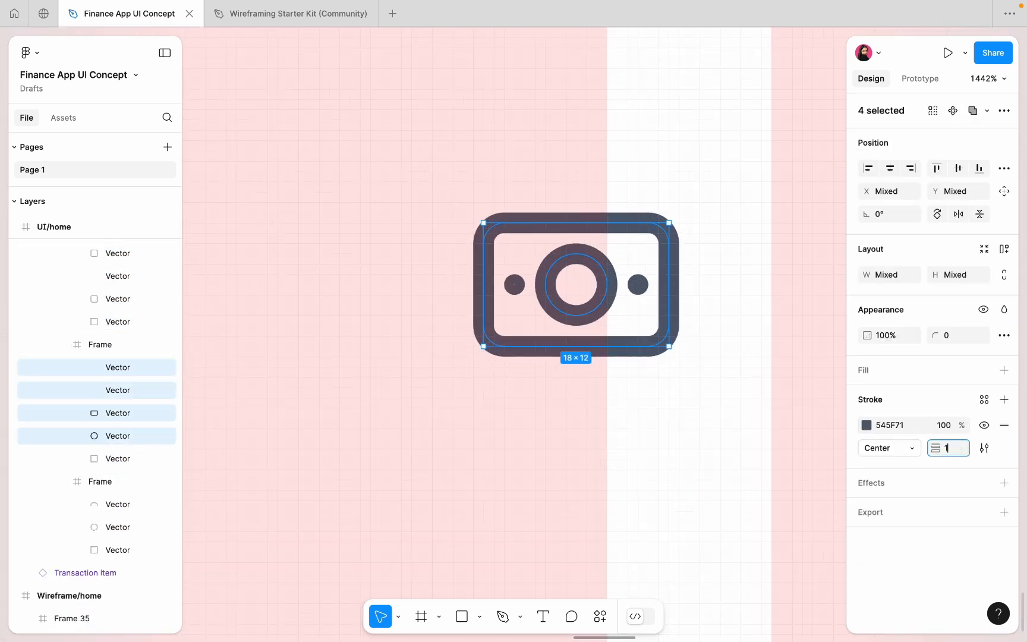
key(Return)
Set the stroke weight of the head and shoulder paths in the navigation bar's profile icon to 1.5.
scroll(610, 350, down, 5)
scroll(802, 325, up, 4)
click(656, 359)
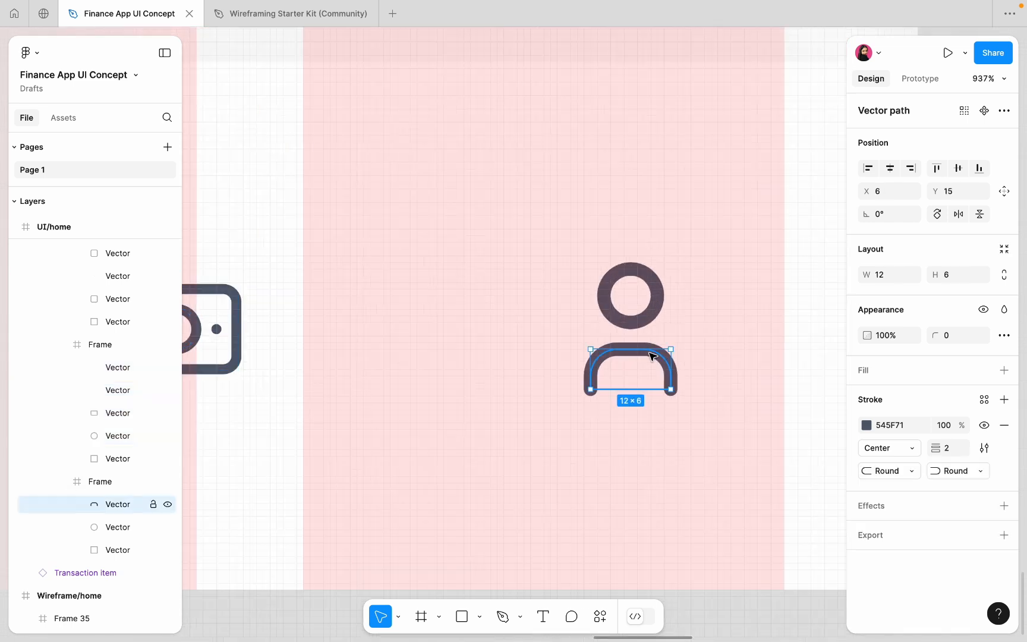
shift+click(661, 300)
click(958, 470)
text(1.5)
key(Return)
scroll(626, 345, down, 8)
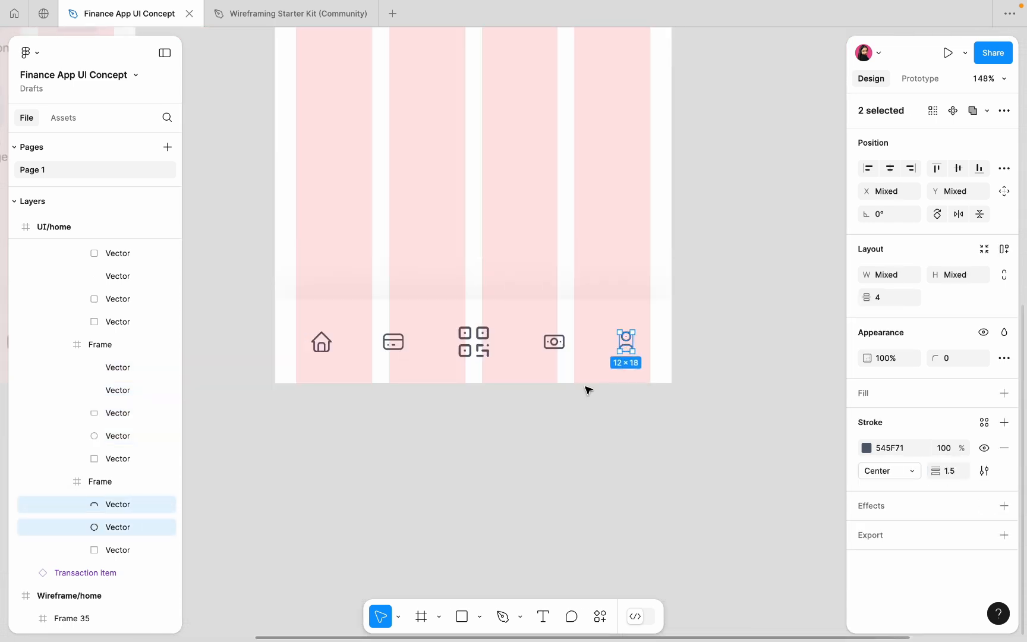
click(586, 389)
Recolor the home icon in the UI/home navigation bar with the palette's teal #229EBC, sampled with the eyedropper.
scroll(523, 375, left, 3)
scroll(462, 360, up, 4)
double_click(410, 367)
double_click(411, 368)
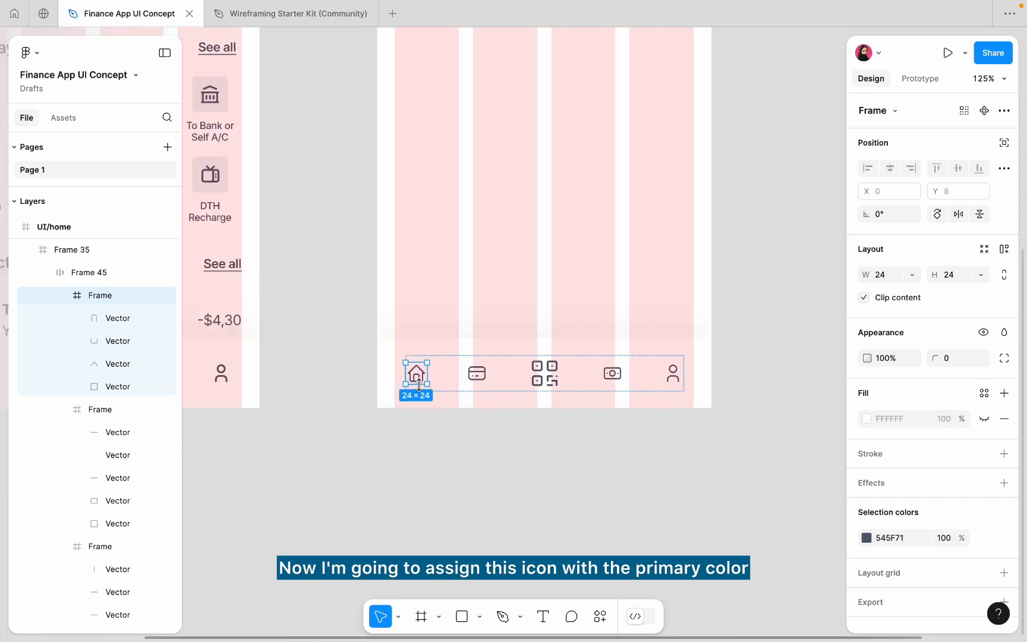
scroll(418, 368, down, 5)
click(867, 537)
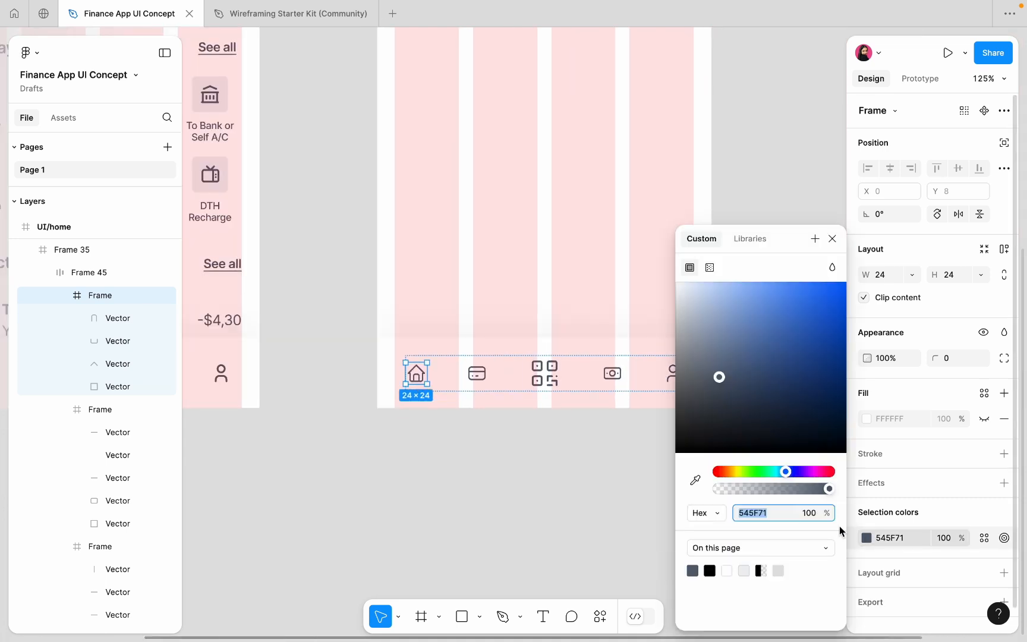
click(695, 480)
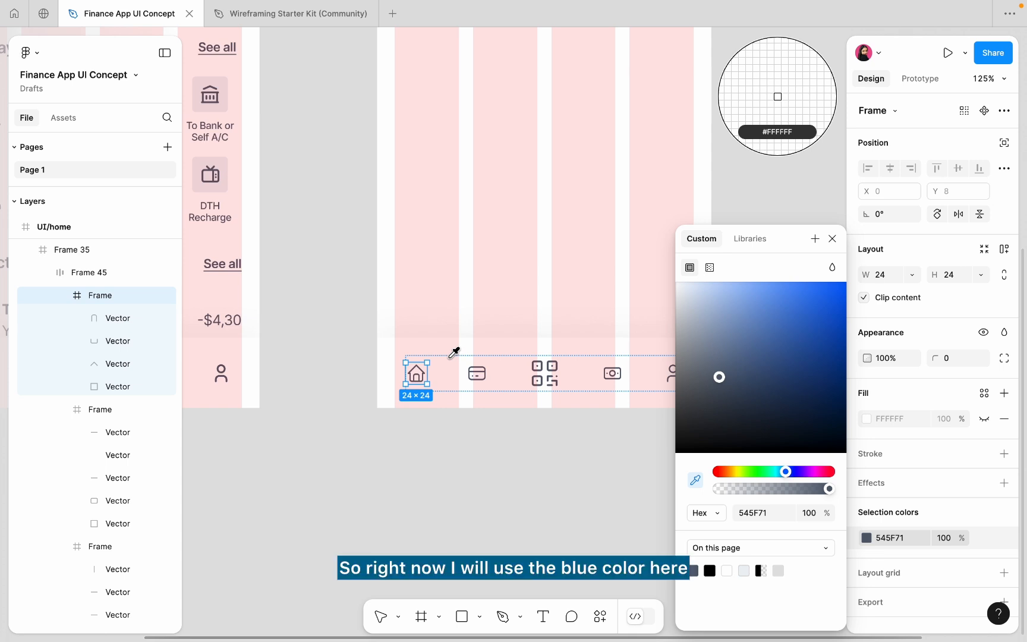
scroll(454, 352, down, 5)
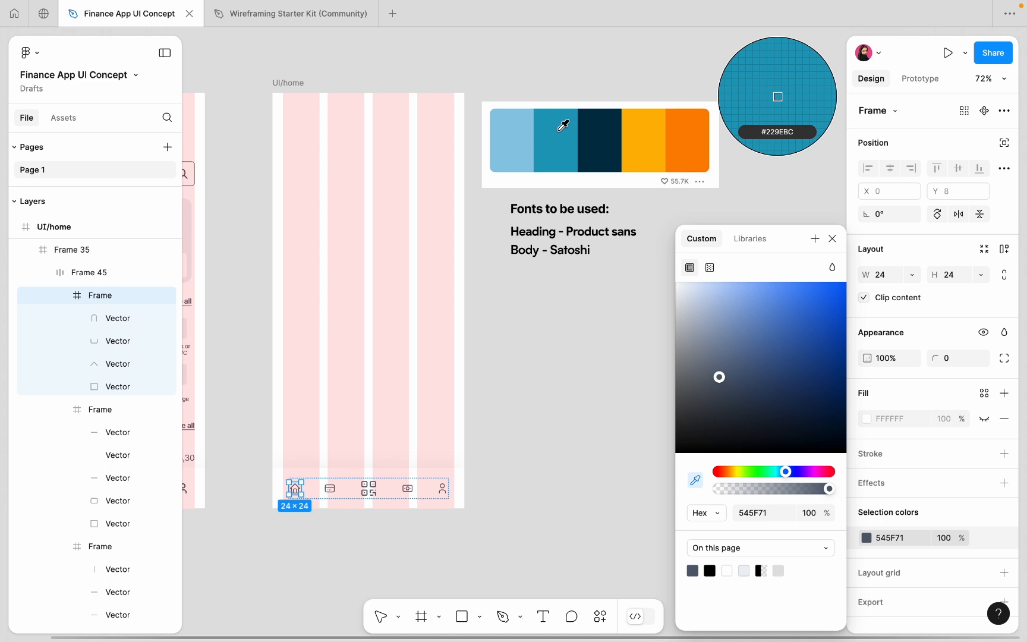
key(Escape)
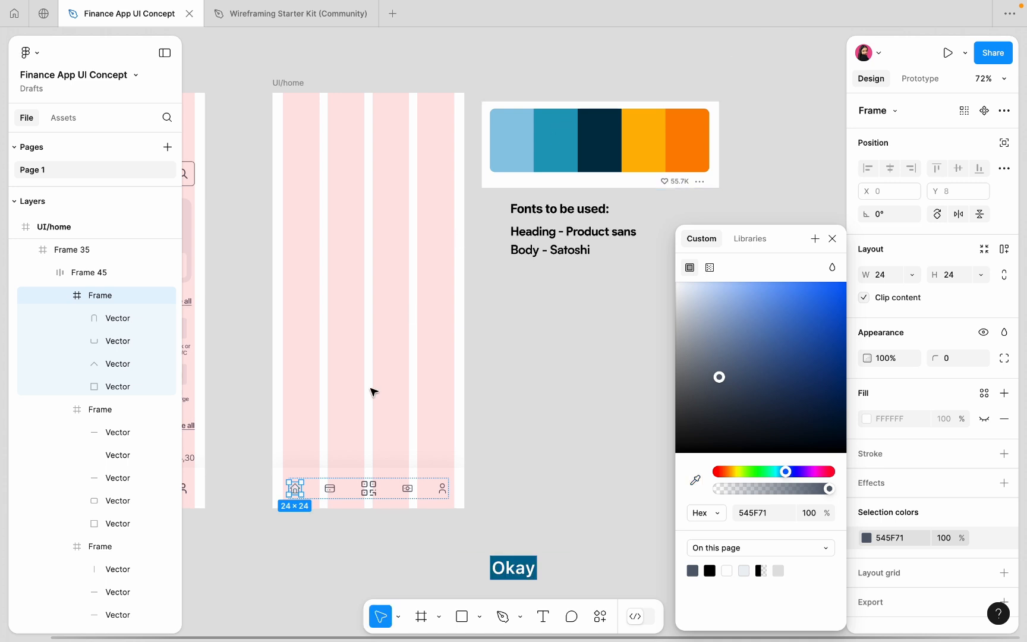
scroll(373, 392, up, 5)
scroll(408, 353, down, 5)
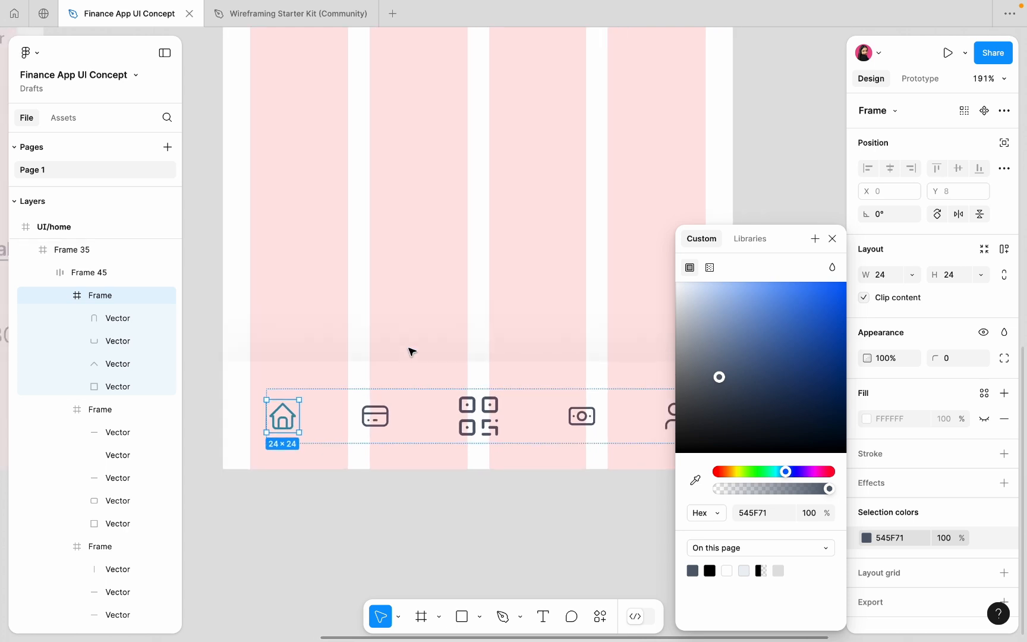
scroll(409, 353, up, 4)
scroll(409, 353, right, 2)
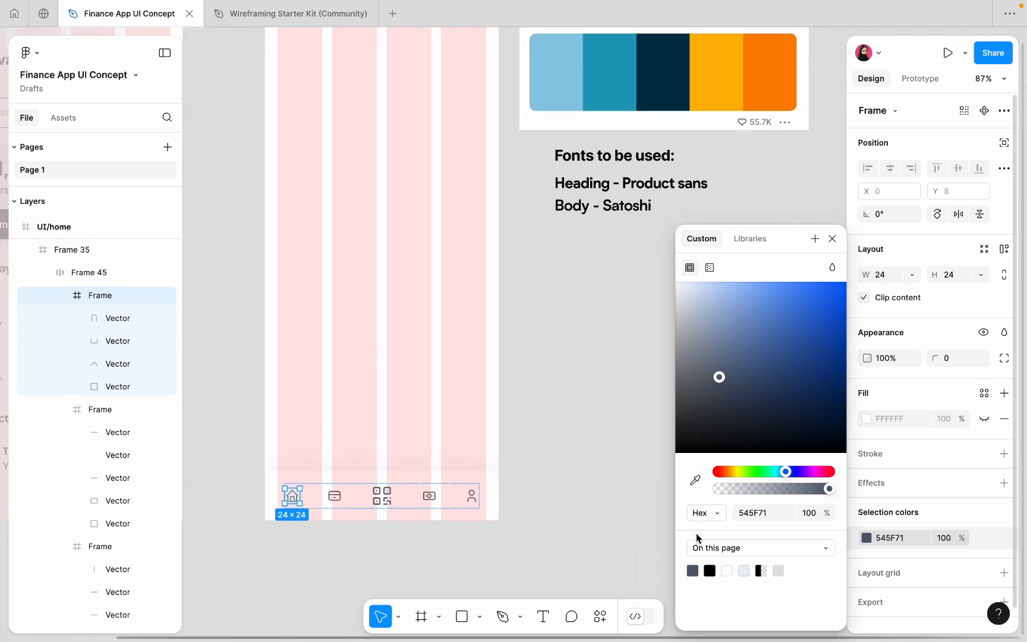
click(334, 496)
scroll(340, 492, up, 3)
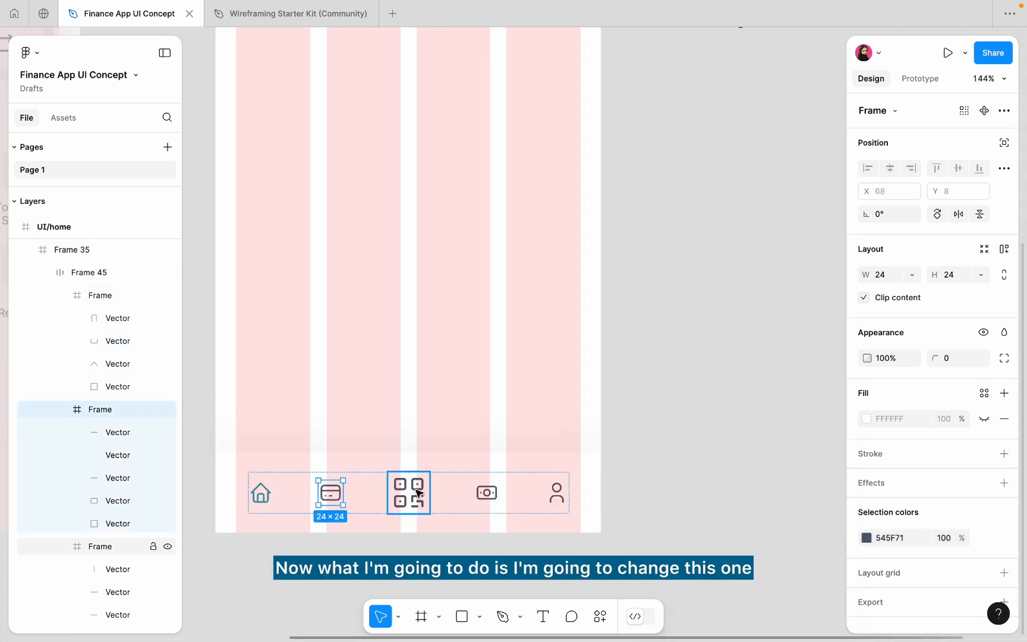
scroll(403, 485, up, 5)
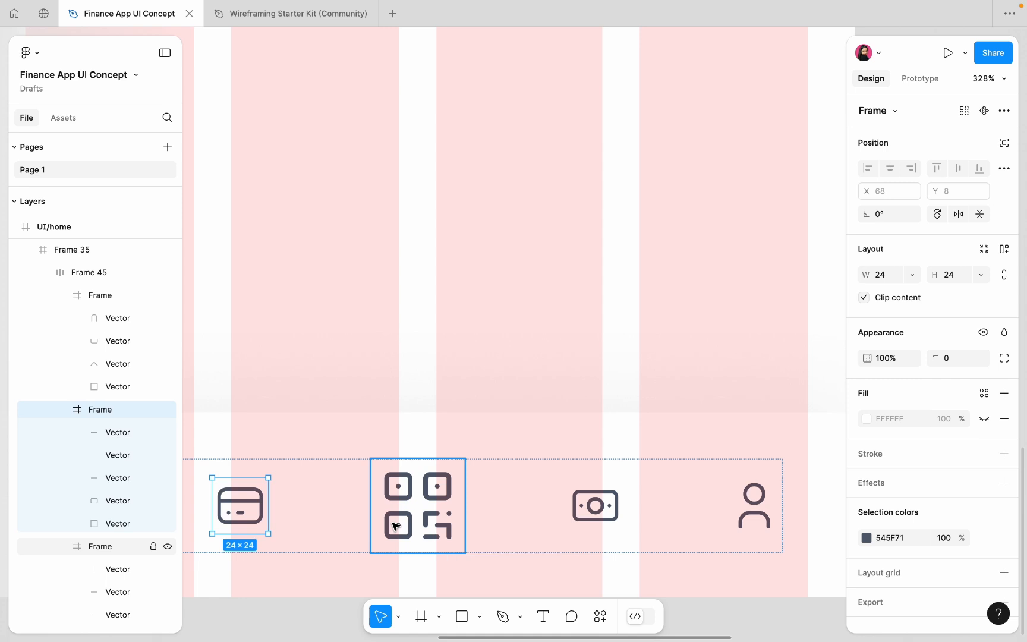
scroll(435, 454, down, 5)
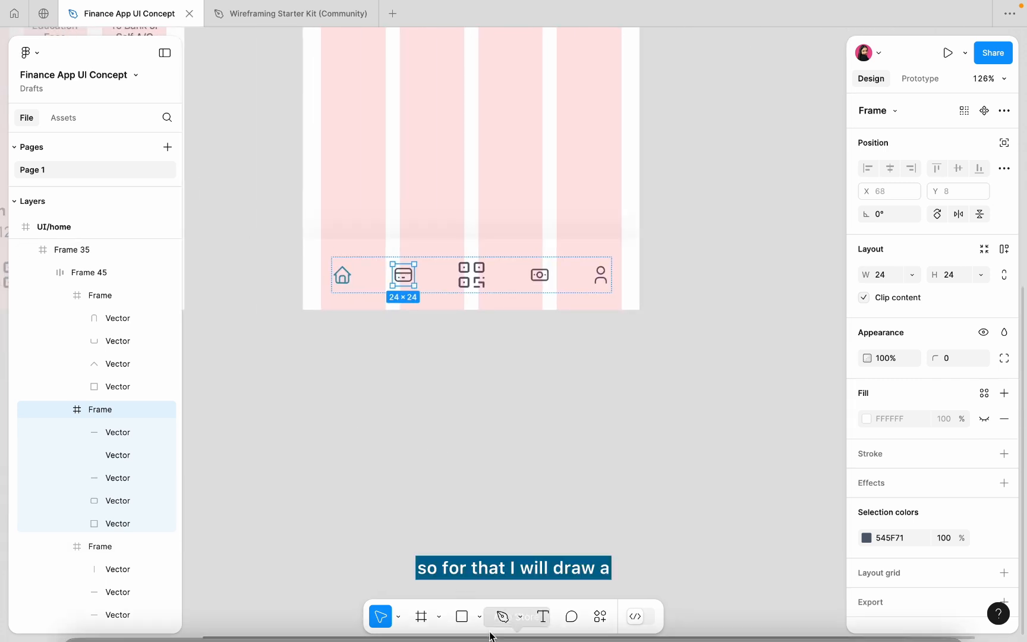
Place a 100 × 100 rectangle on the empty canvas below the UI/home frame.
click(462, 616)
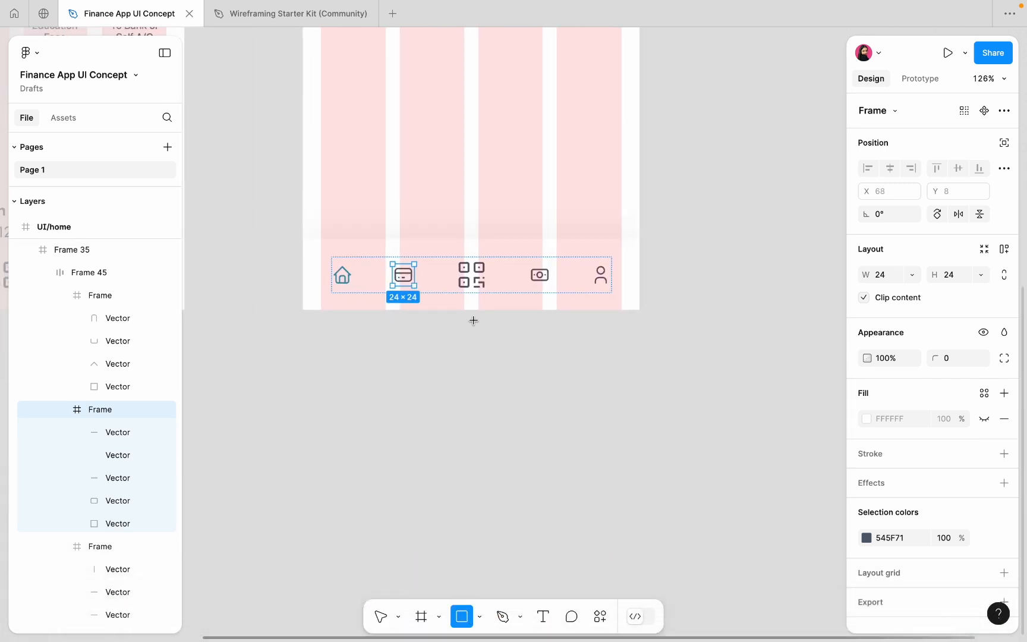
scroll(474, 320, up, 3)
click(438, 351)
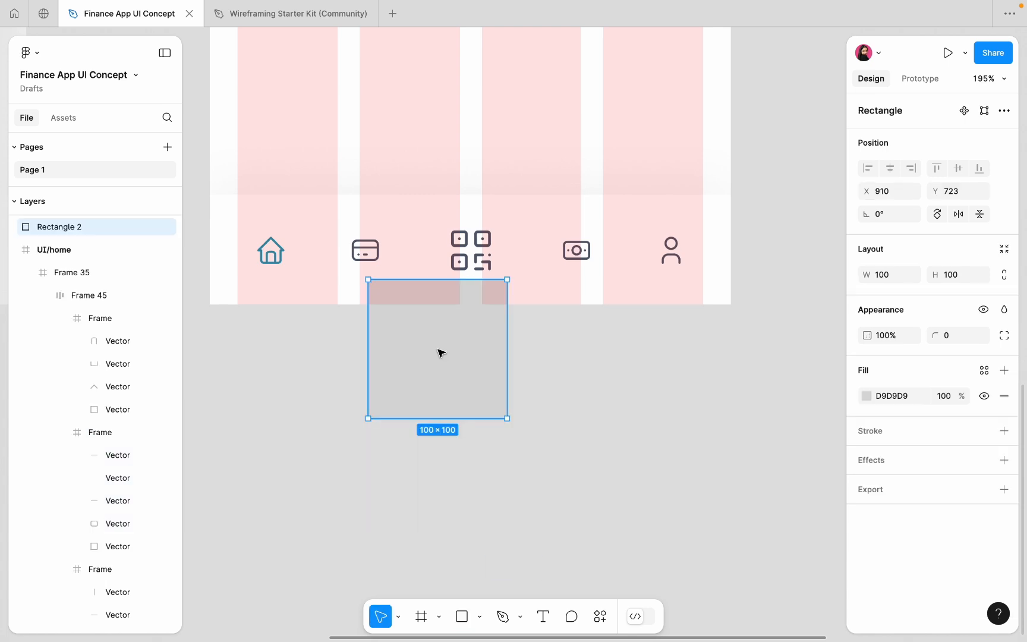
drag(433, 350, 533, 451)
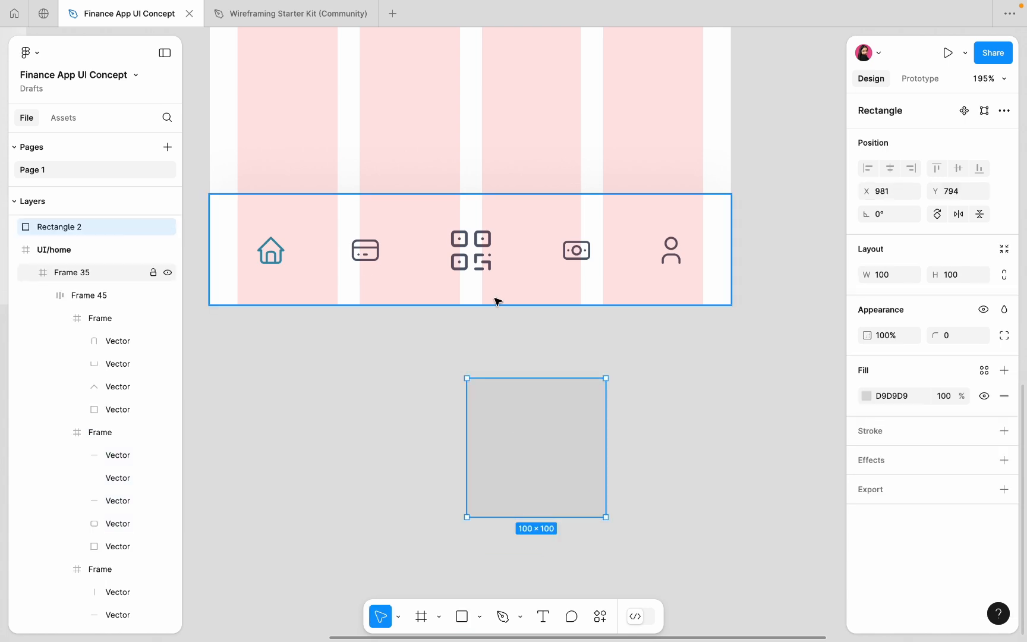
Set the rectangle's width and height to 24.
click(883, 275)
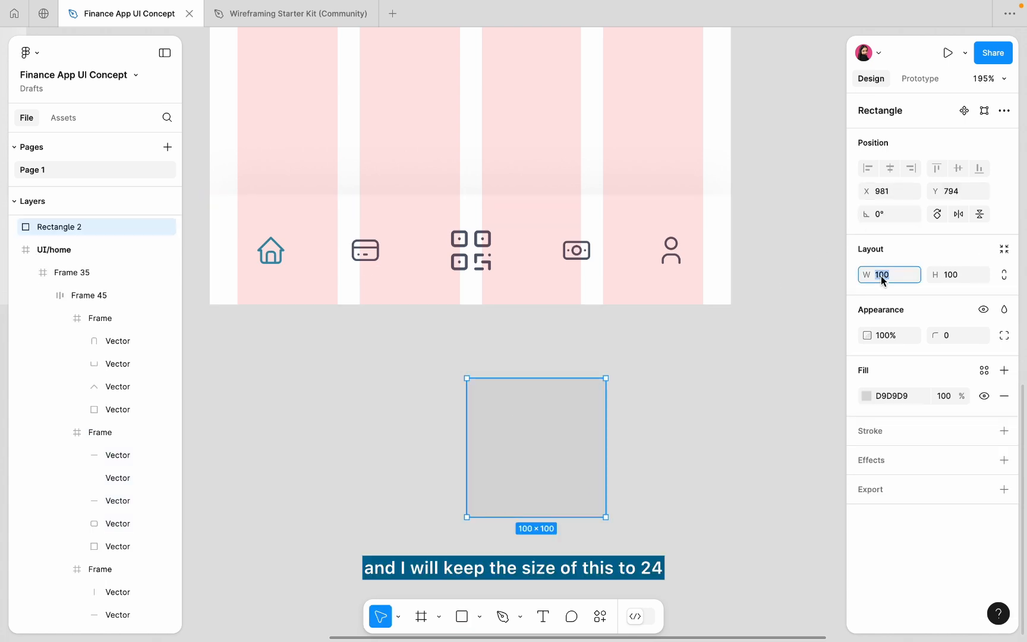
text(24)
click(960, 277)
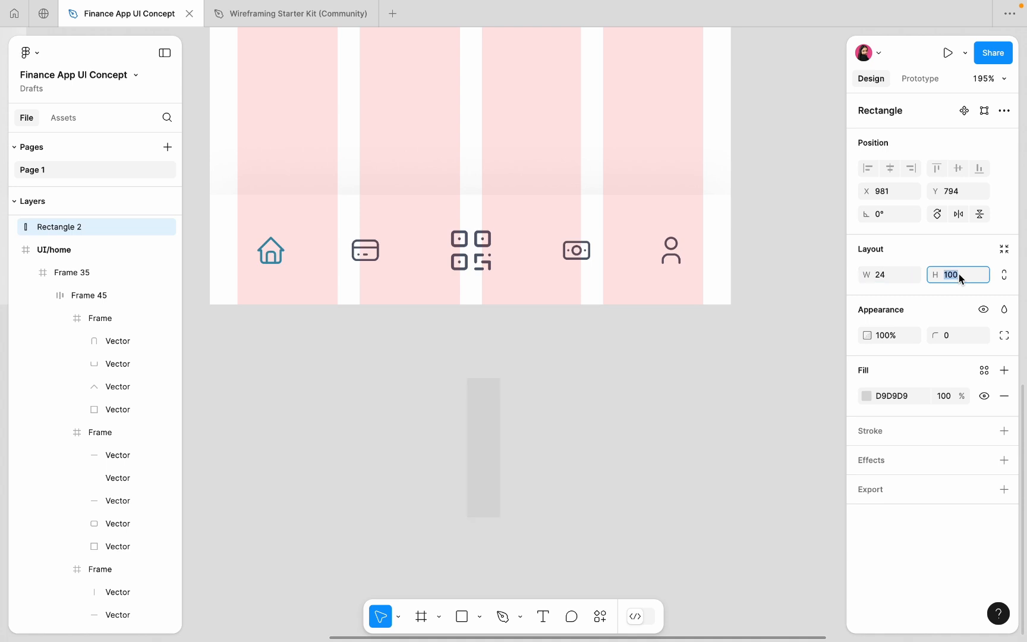
text(24)
key(Return)
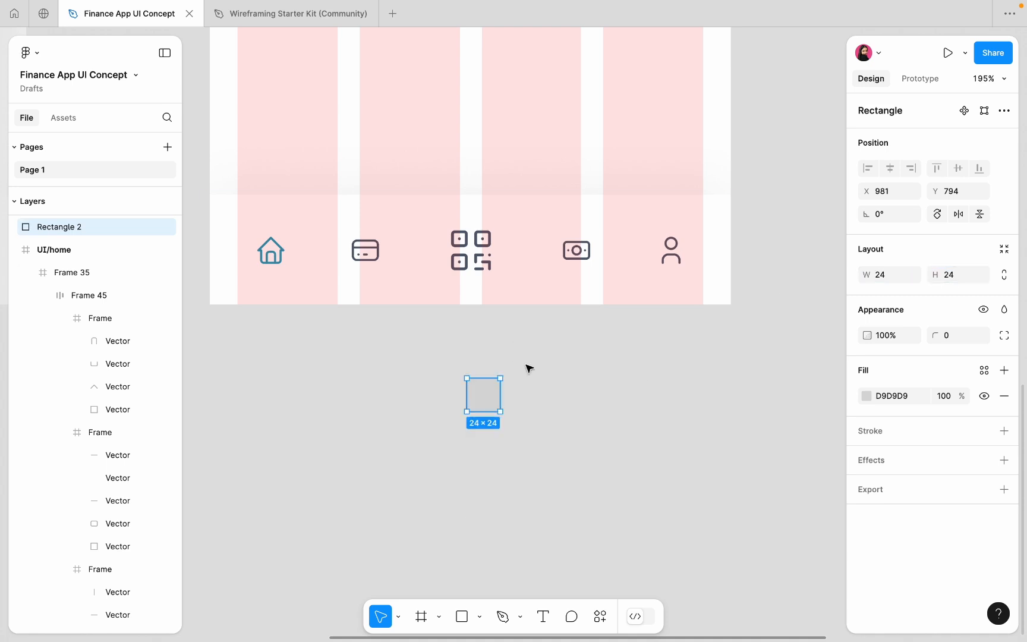
Resize the rectangle below the UI/home frame to 36 × 36.
click(879, 277)
text(36)
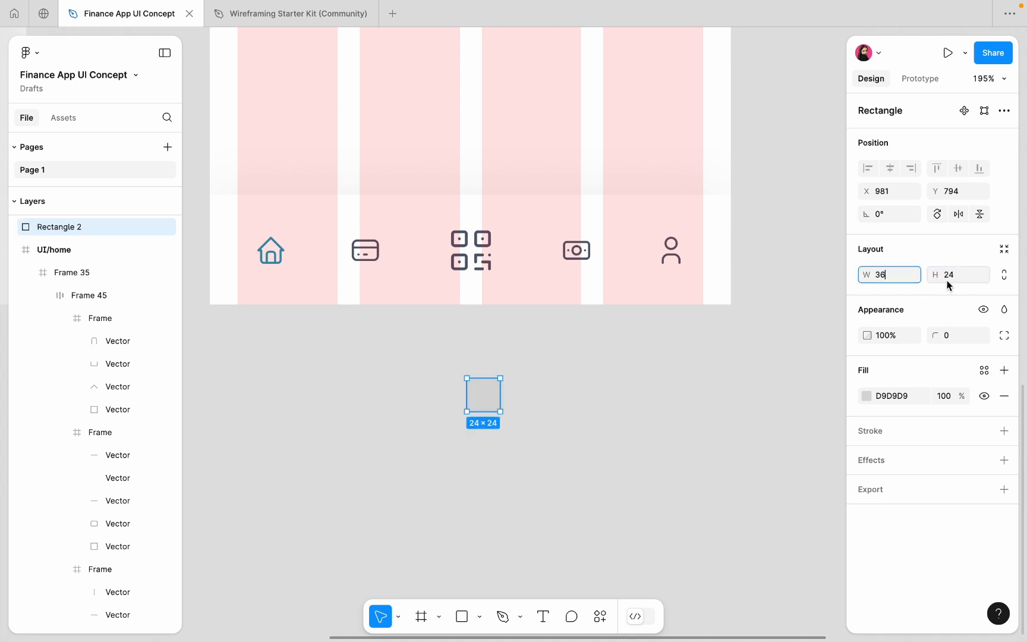
click(948, 283)
text(36)
key(Return)
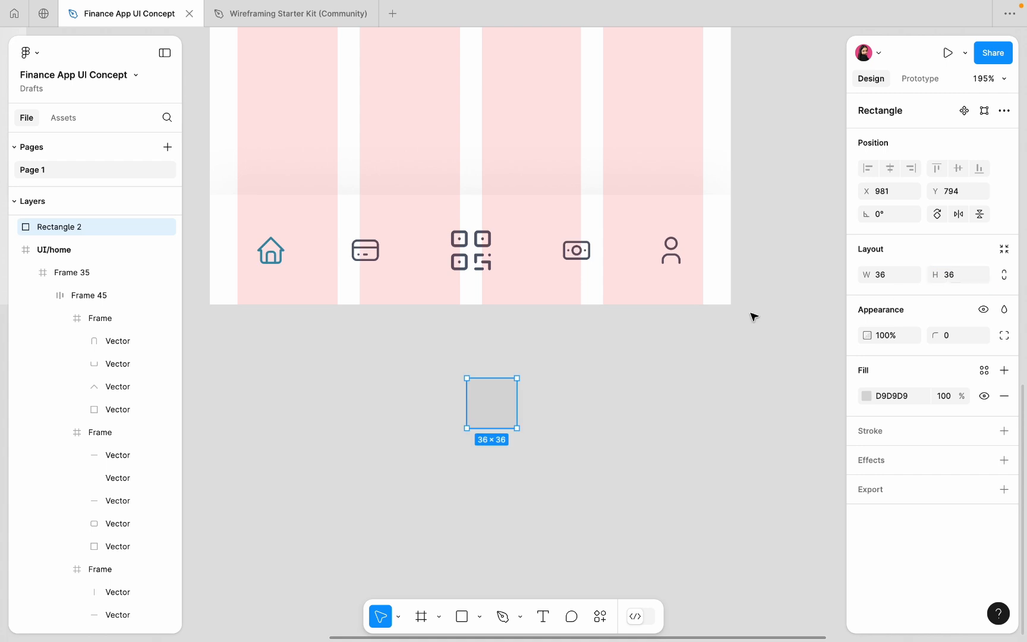
Place a copy of the navigation bar's QR icon on the gray rectangle, scale it to 24 × 24 and center it there.
double_click(472, 257)
double_click(472, 257)
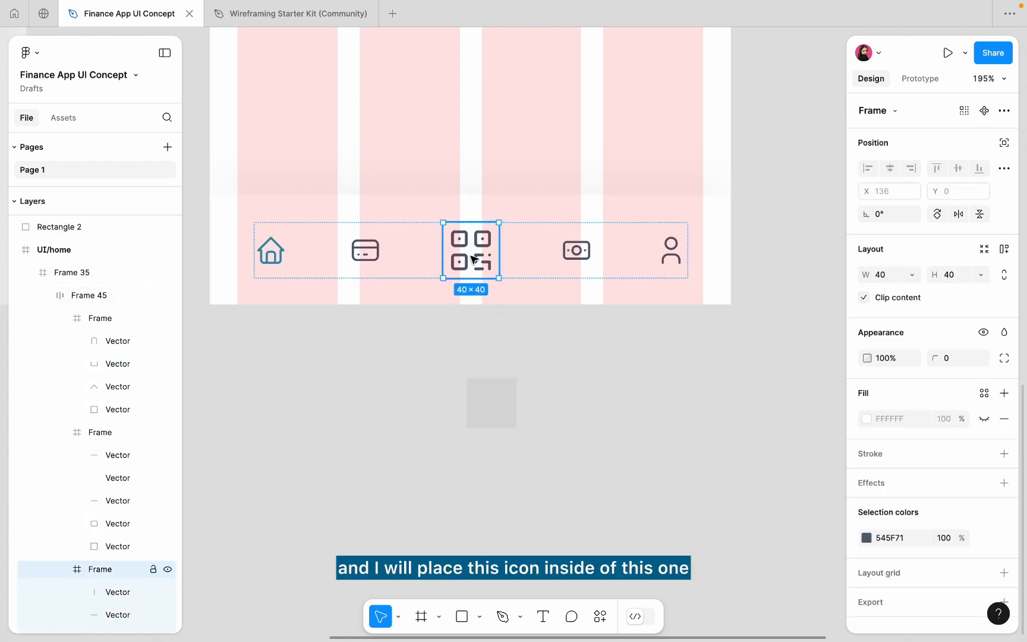
drag(472, 257, 516, 394)
right_click(530, 416)
key(Escape)
scroll(553, 428, up, 3)
key(k)
scroll(522, 401, up, 5)
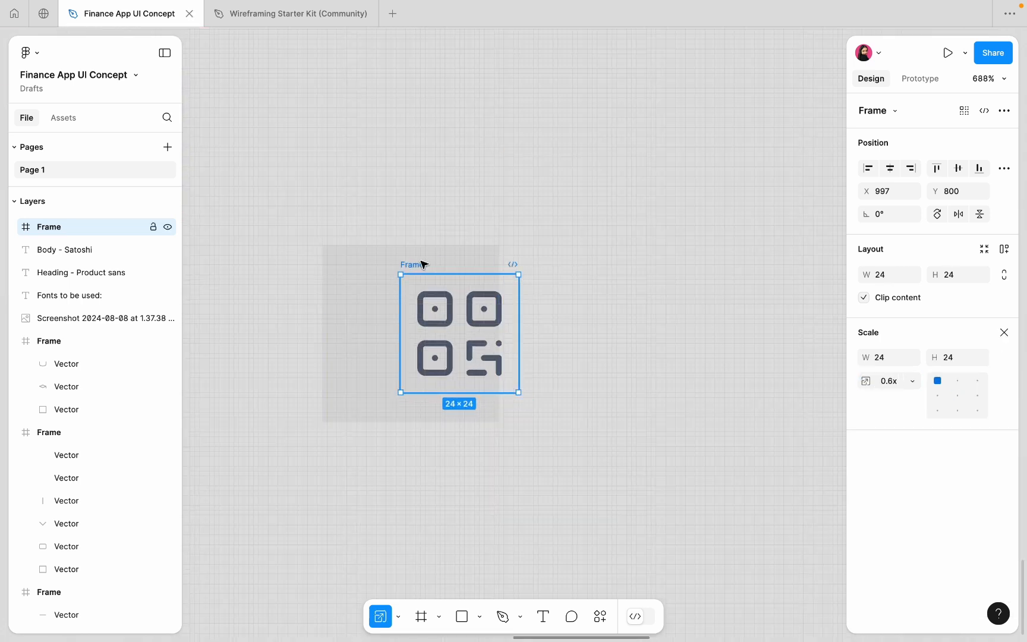
drag(420, 262, 552, 247)
drag(542, 242, 366, 262)
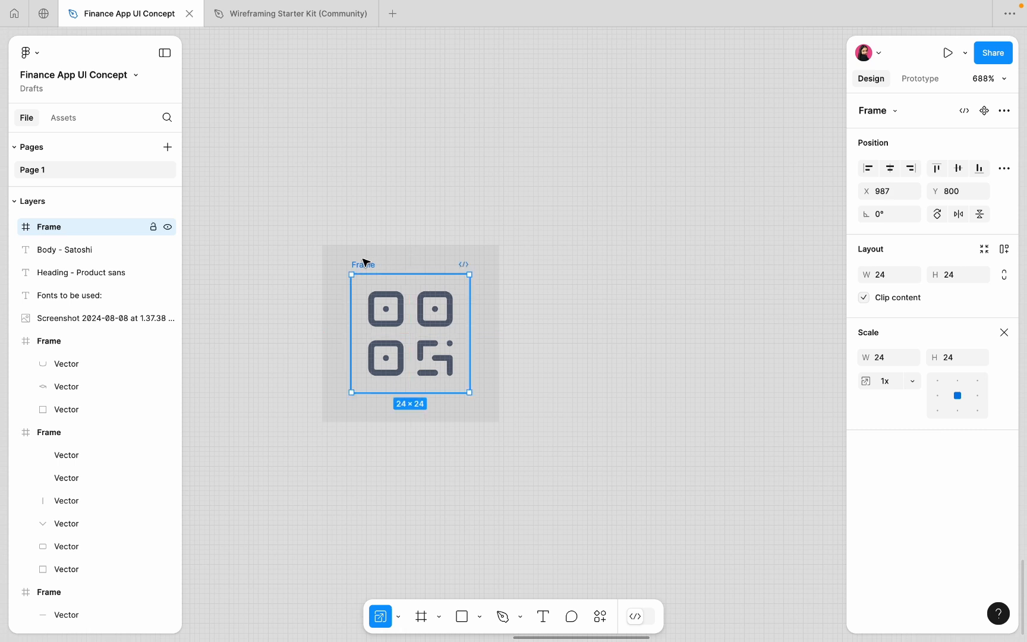
Round the corners of the 36 × 36 rectangle behind the QR icon copy with a radius of 8.
click(483, 262)
scroll(574, 345, down, 5)
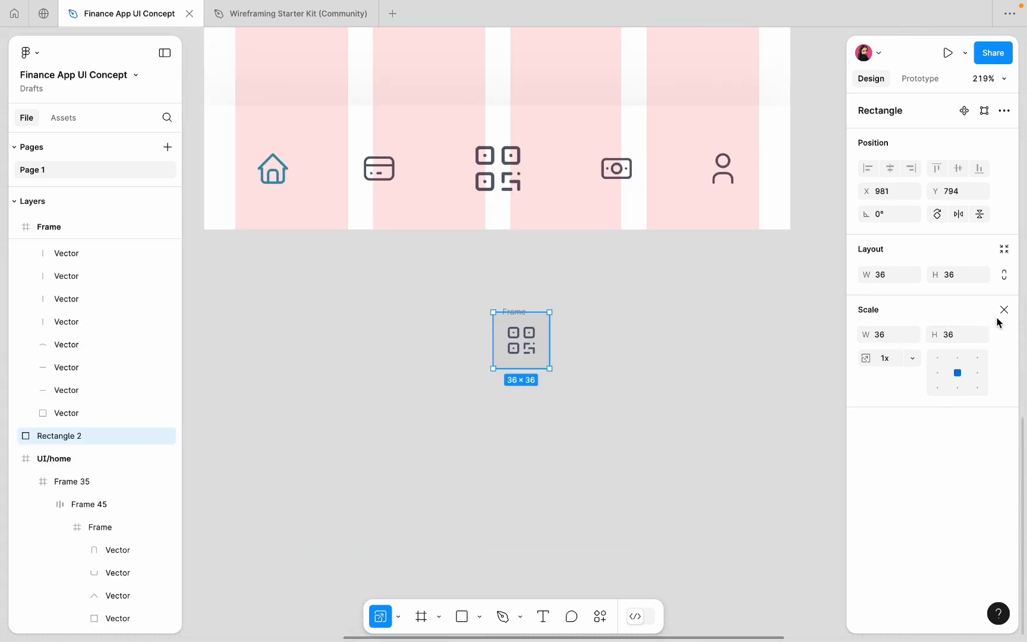
click(1003, 309)
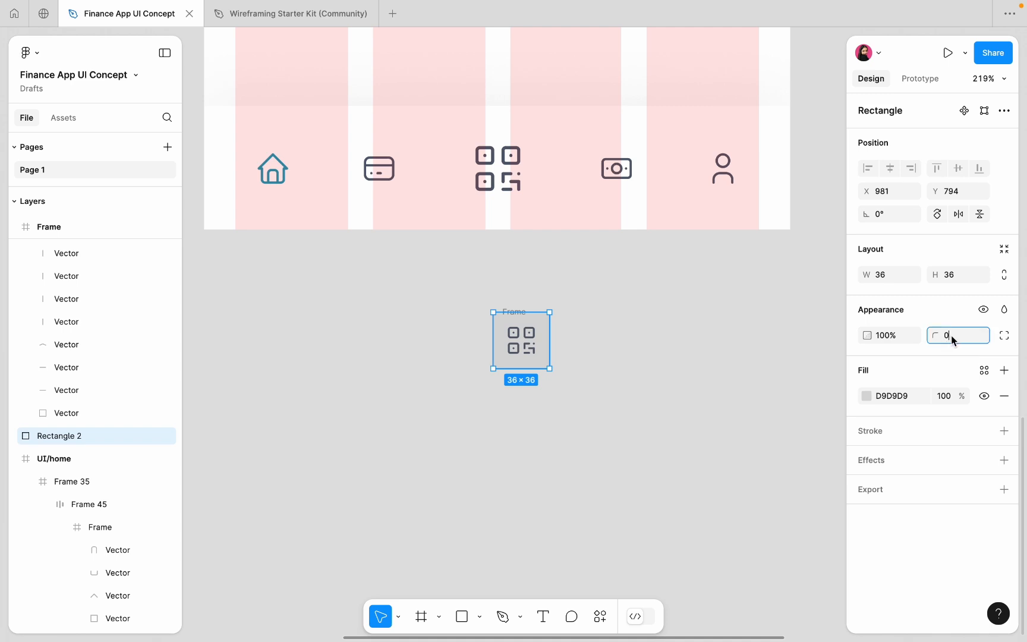
text(12)
key(Return)
text(8)
key(Return)
click(662, 347)
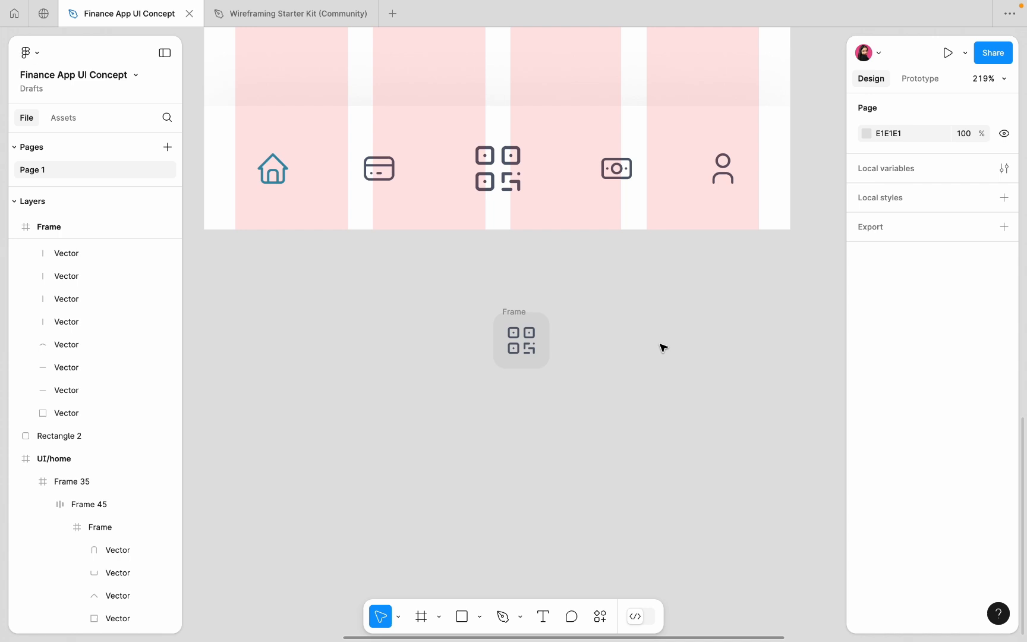
Fill the rounded rectangle with the palette's dark navy #023047, sampled with the eyedropper.
click(541, 322)
click(862, 399)
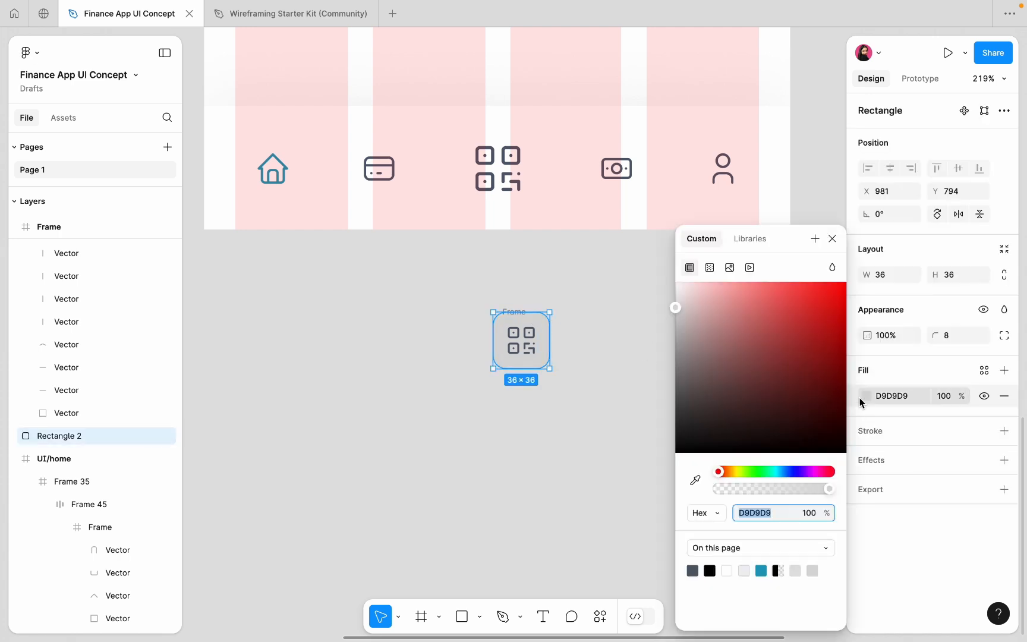
click(694, 479)
scroll(535, 444, down, 8)
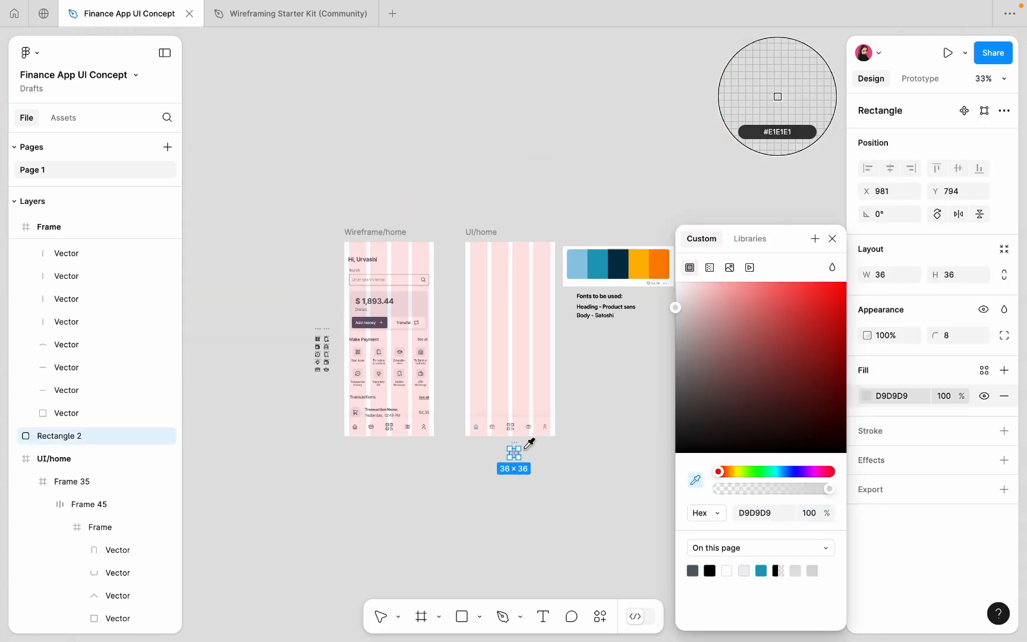
scroll(600, 339, up, 5)
click(596, 348)
scroll(594, 348, down, 7)
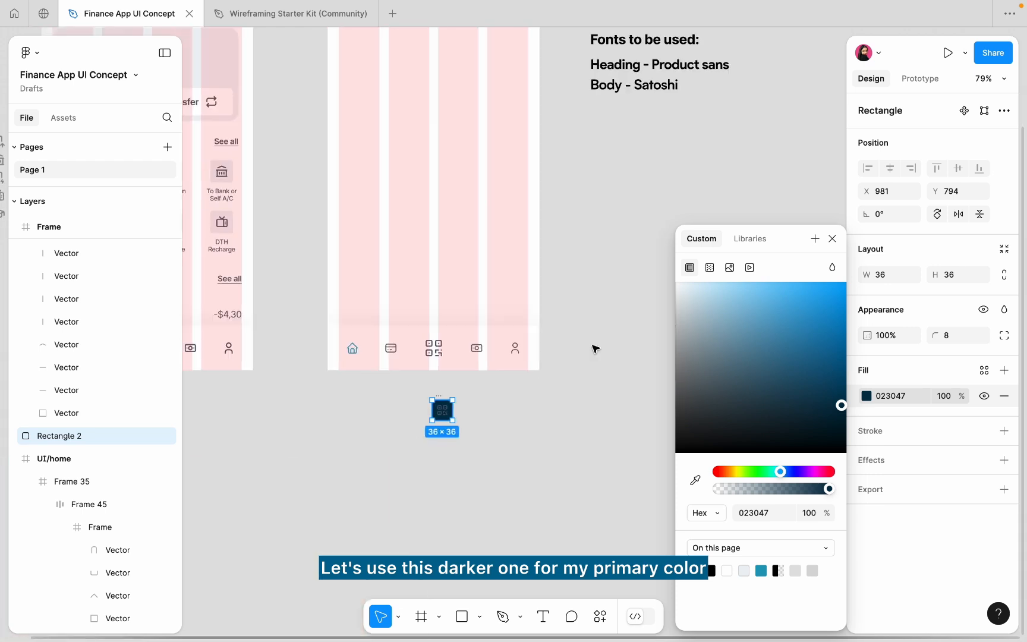
Recolor the QR icon copy on the rounded rectangle to white #FFFFFF.
scroll(423, 409, up, 4)
double_click(463, 408)
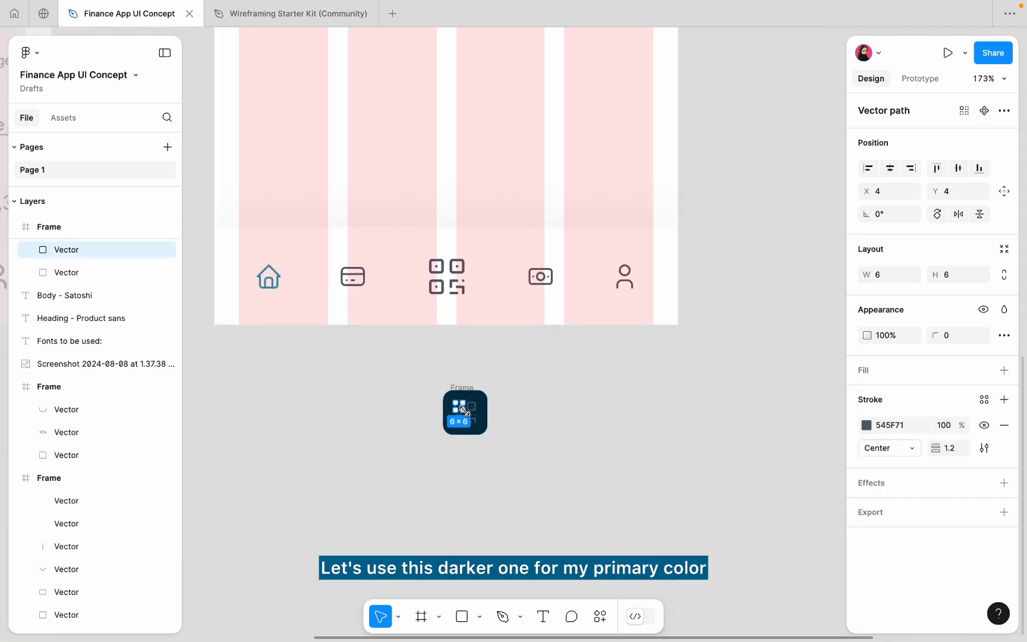
click(89, 226)
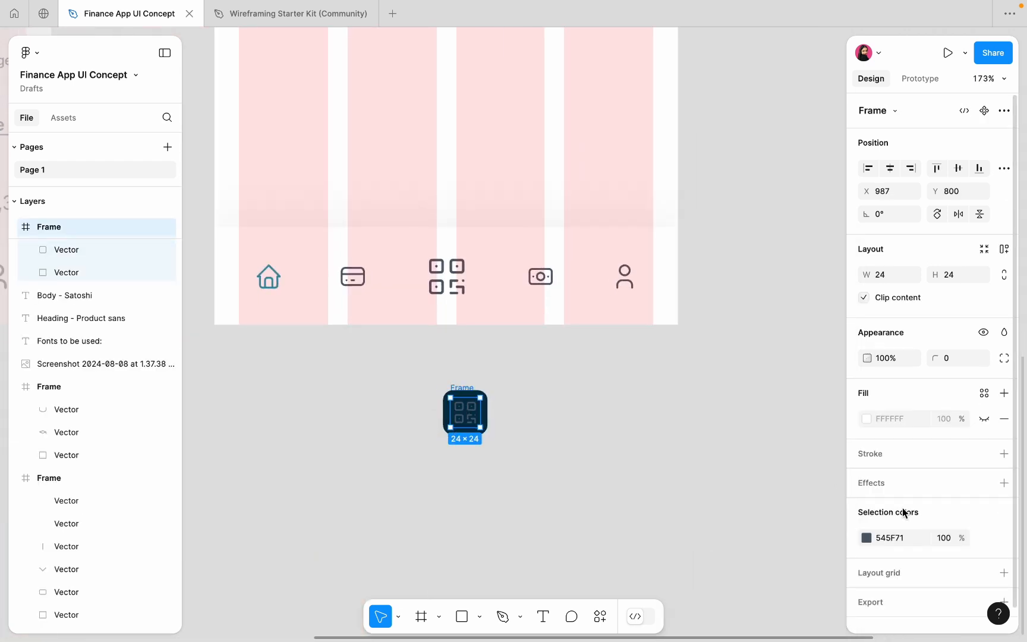
click(866, 538)
drag(733, 331, 668, 262)
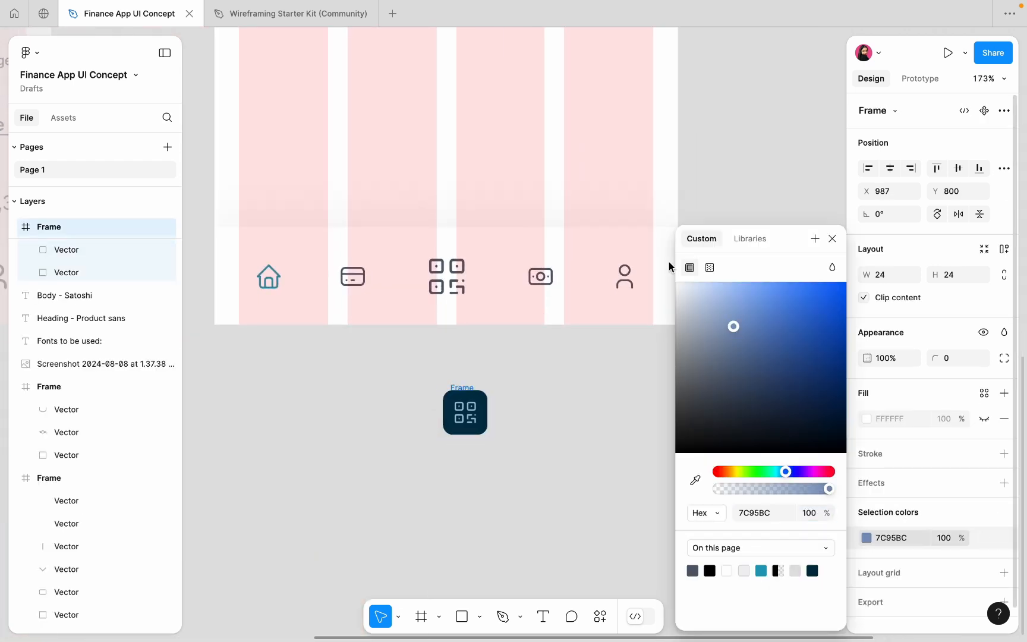
Recolor the home icon in the navigation bar with #023047, sampled from the rounded rectangle.
click(262, 282)
double_click(265, 278)
double_click(268, 277)
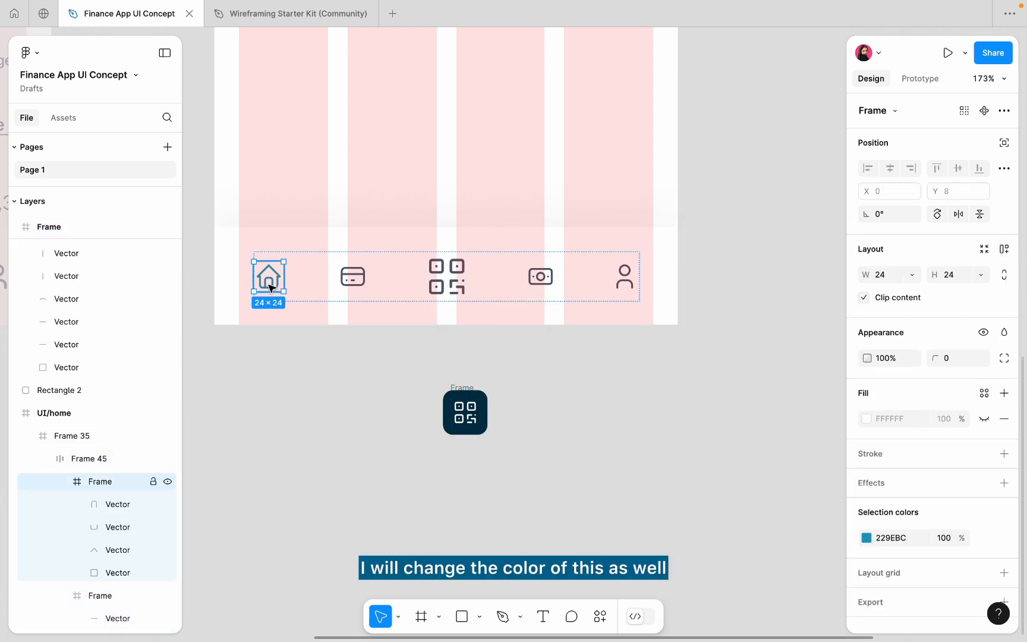
click(863, 537)
click(695, 480)
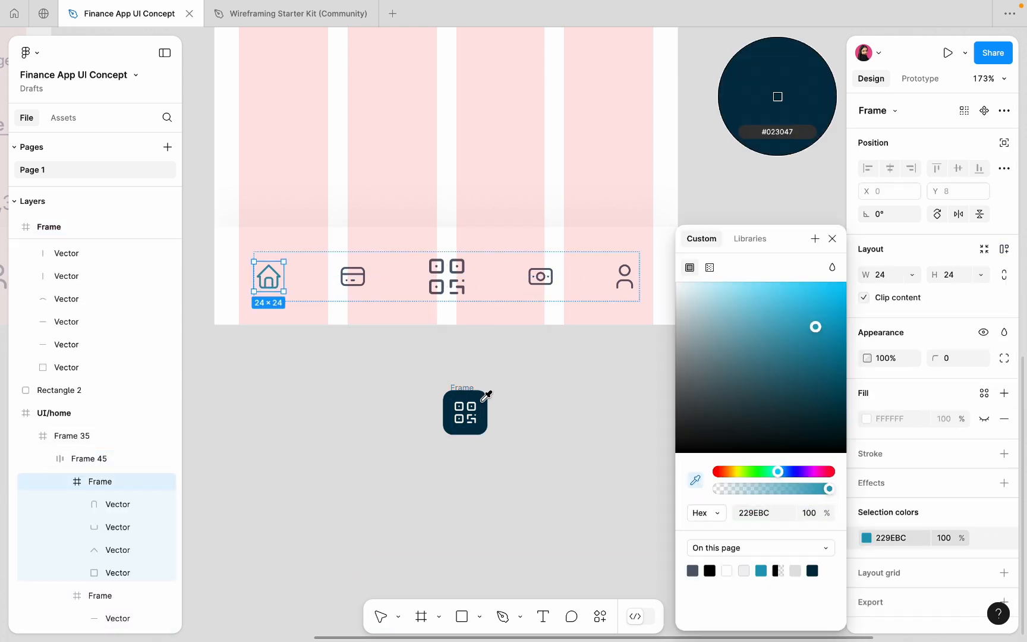
key(Escape)
Lighten the card, cash and profile icons in the navigation bar to the gray-blue #7686A1.
click(363, 290)
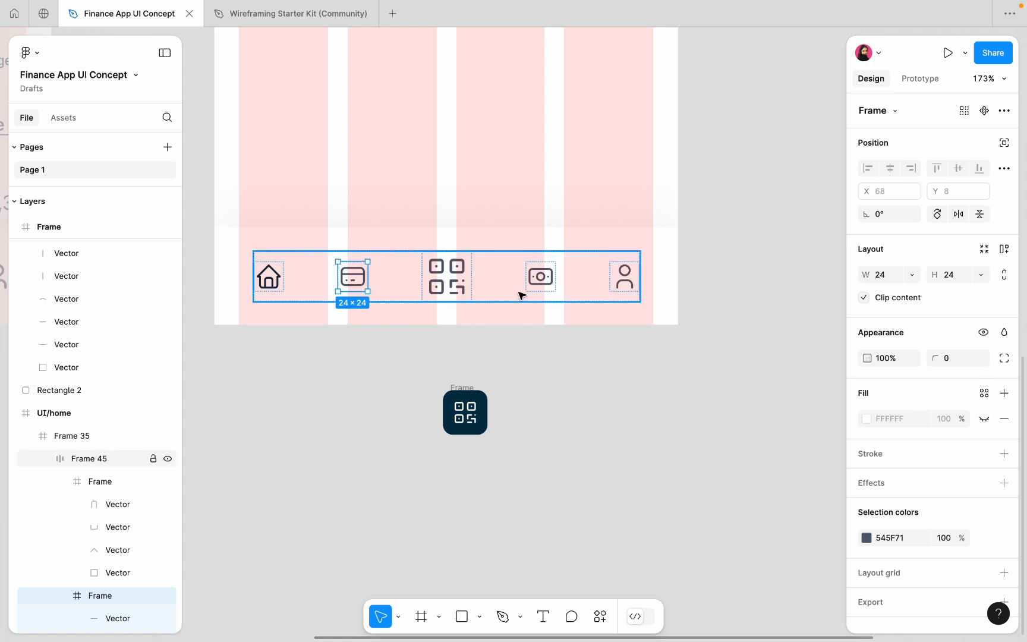
shift+click(540, 280)
shift+click(624, 281)
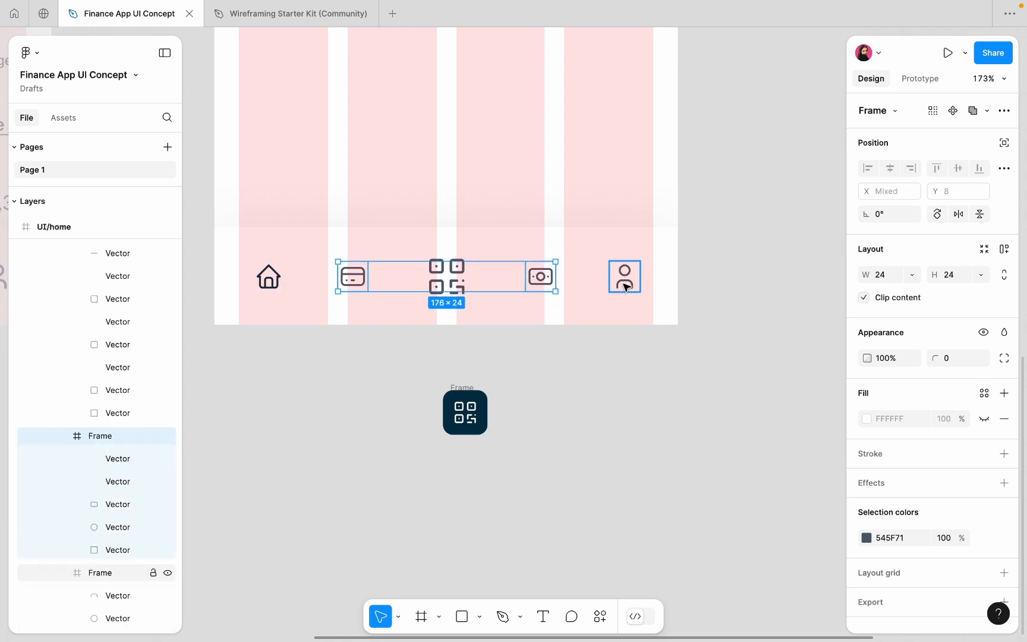
click(865, 538)
mouse_move(710, 351)
mouse_down()
mouse_move(692, 316)
mouse_move(721, 350)
mouse_up()
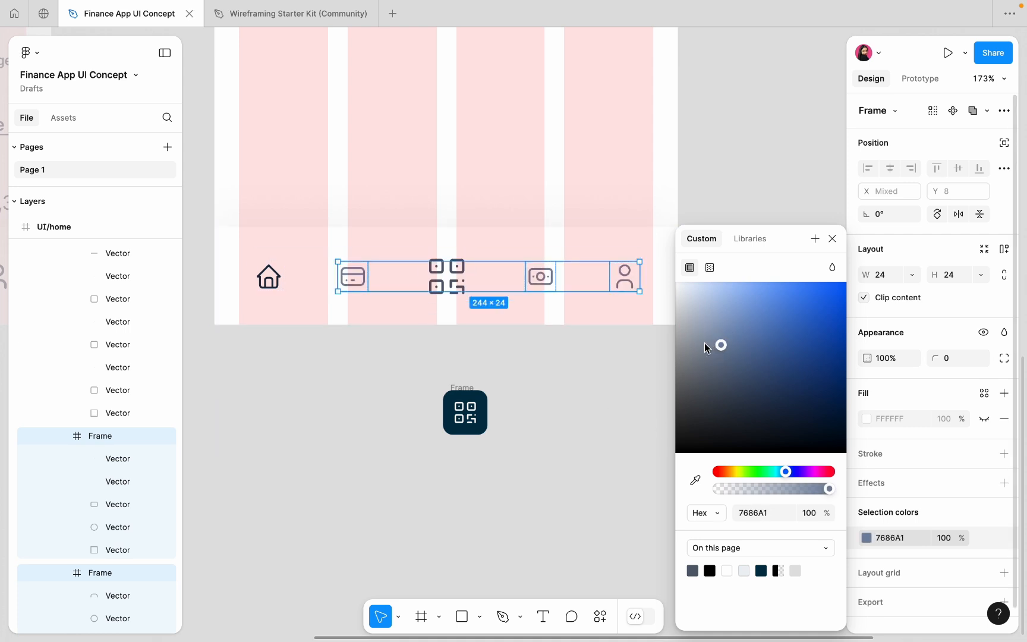
Lighten the home icon's color in the navigation bar to the brighter blue #1E81B3.
click(267, 278)
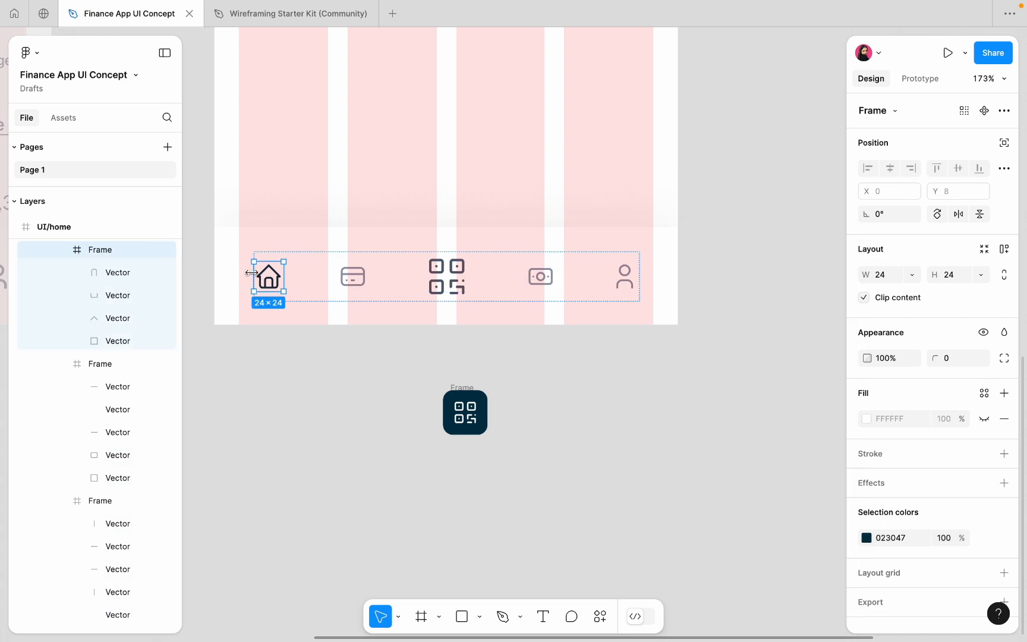
scroll(250, 273, up, 5)
scroll(293, 283, down, 2)
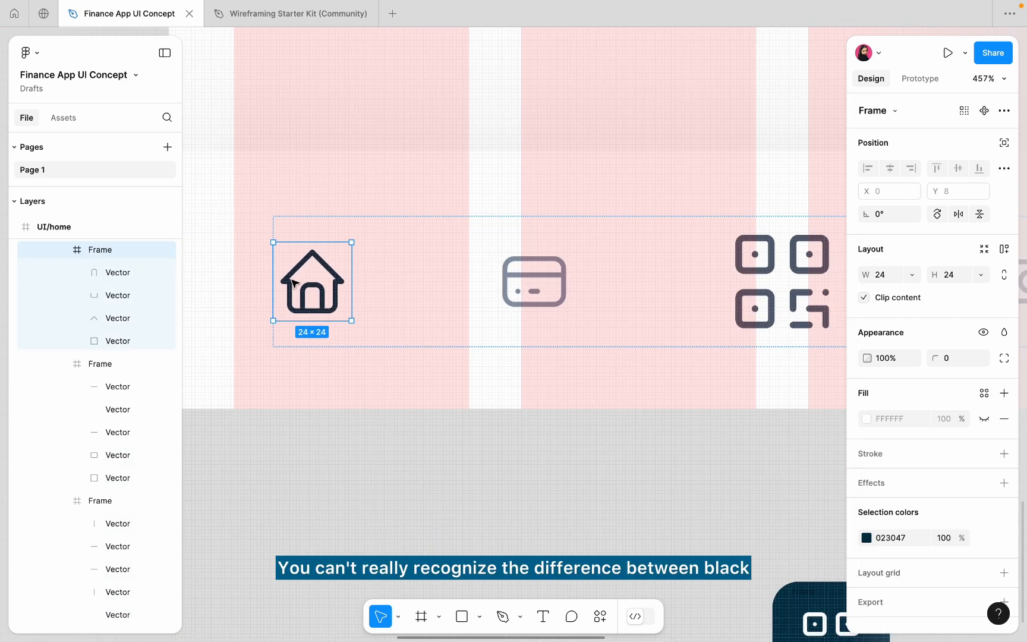
scroll(293, 282, down, 3)
scroll(296, 288, up, 4)
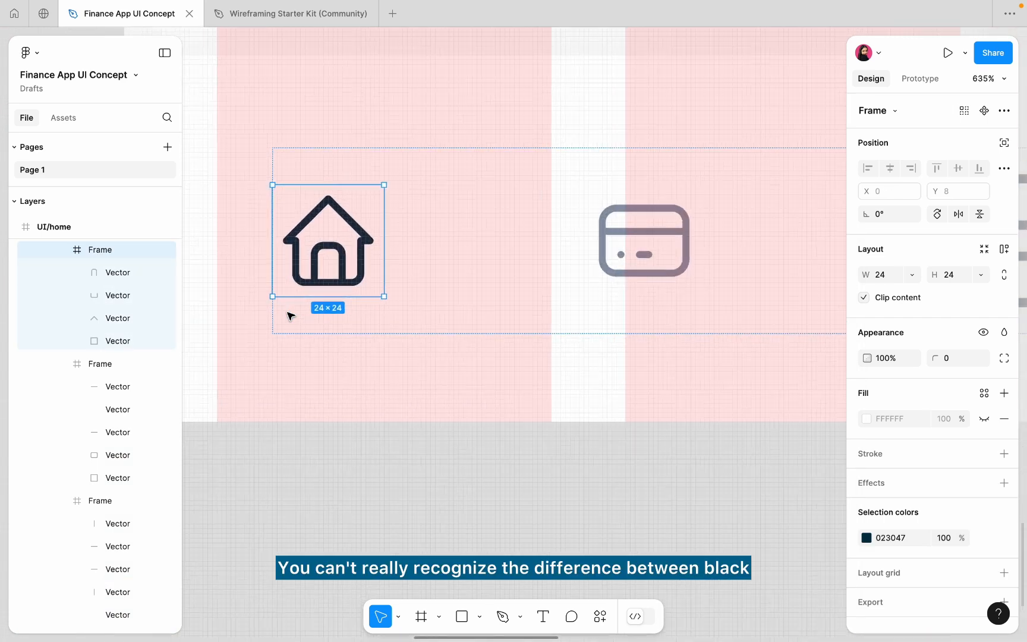
scroll(290, 315, up, 3)
scroll(289, 315, down, 6)
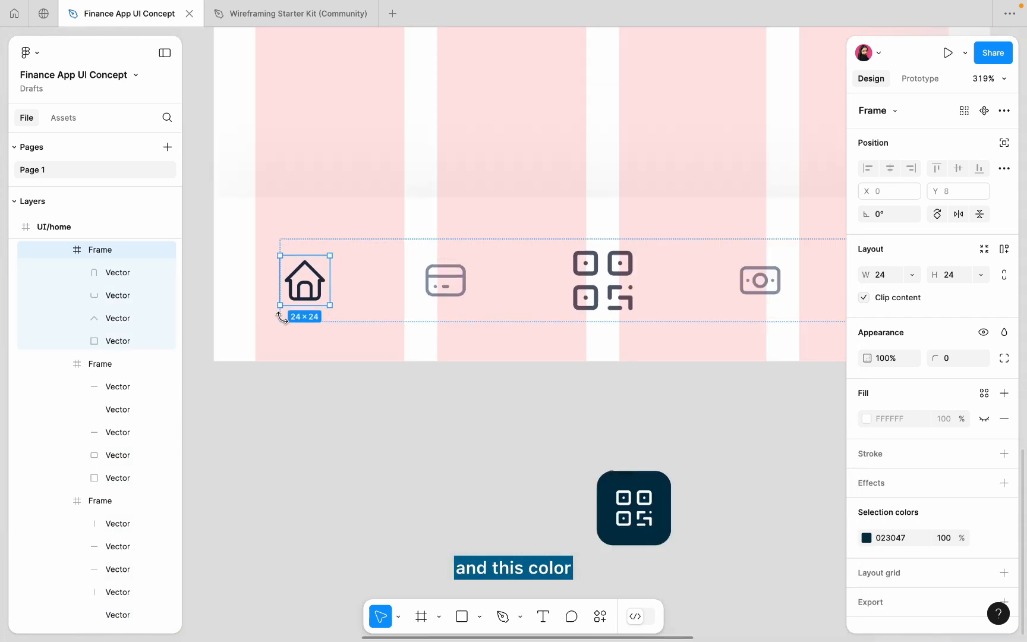
click(868, 537)
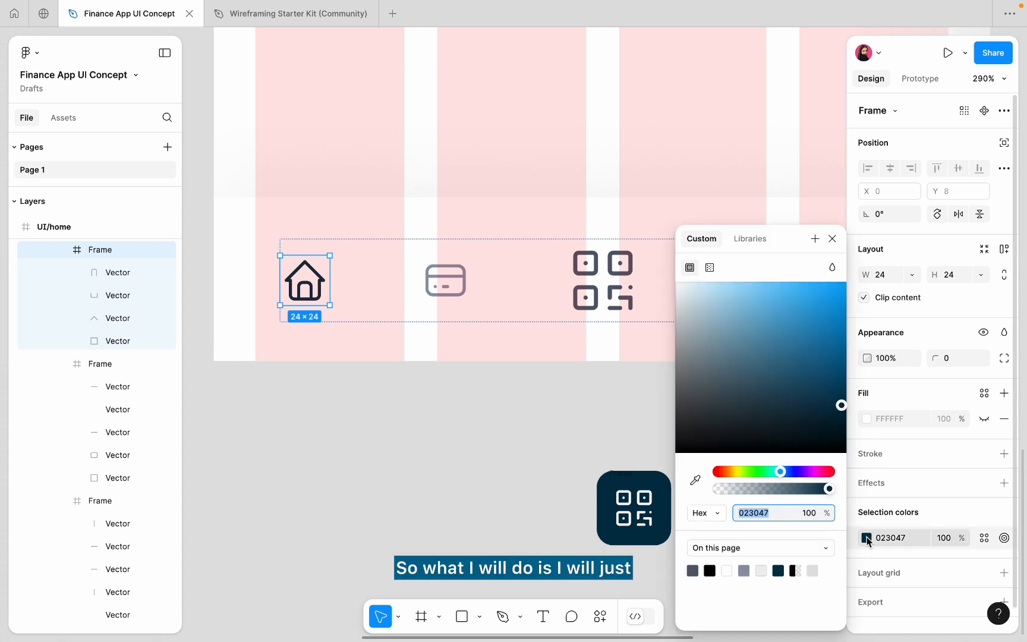
click(813, 389)
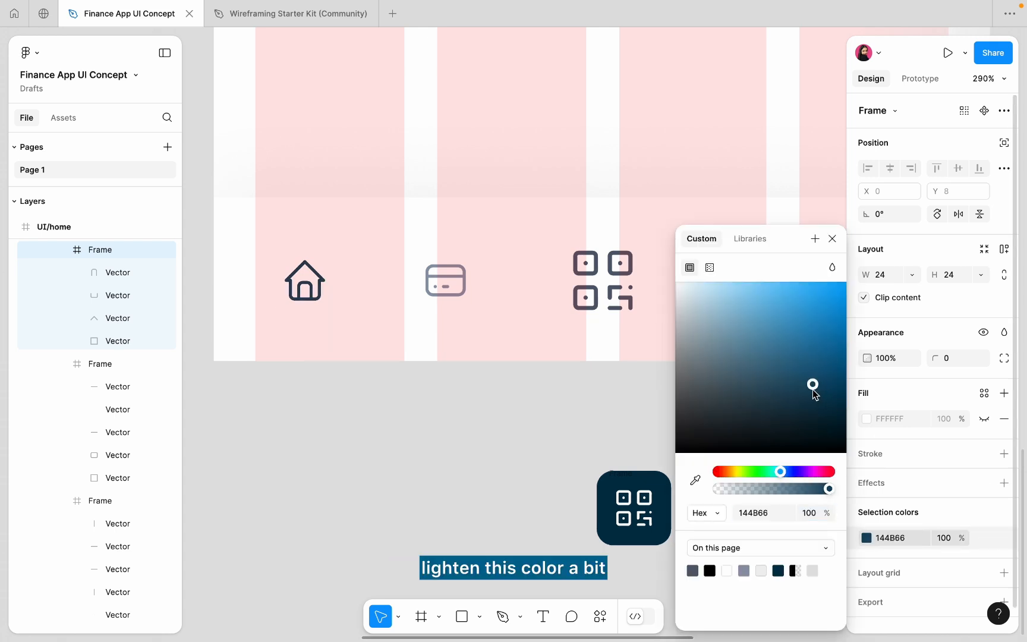
click(826, 374)
drag(800, 359, 786, 354)
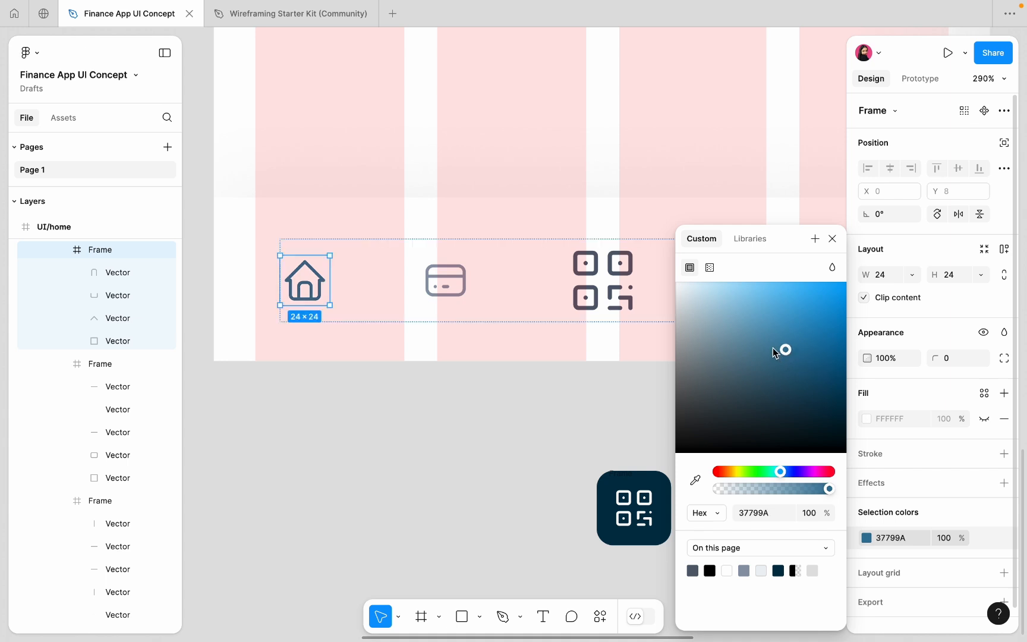
click(771, 351)
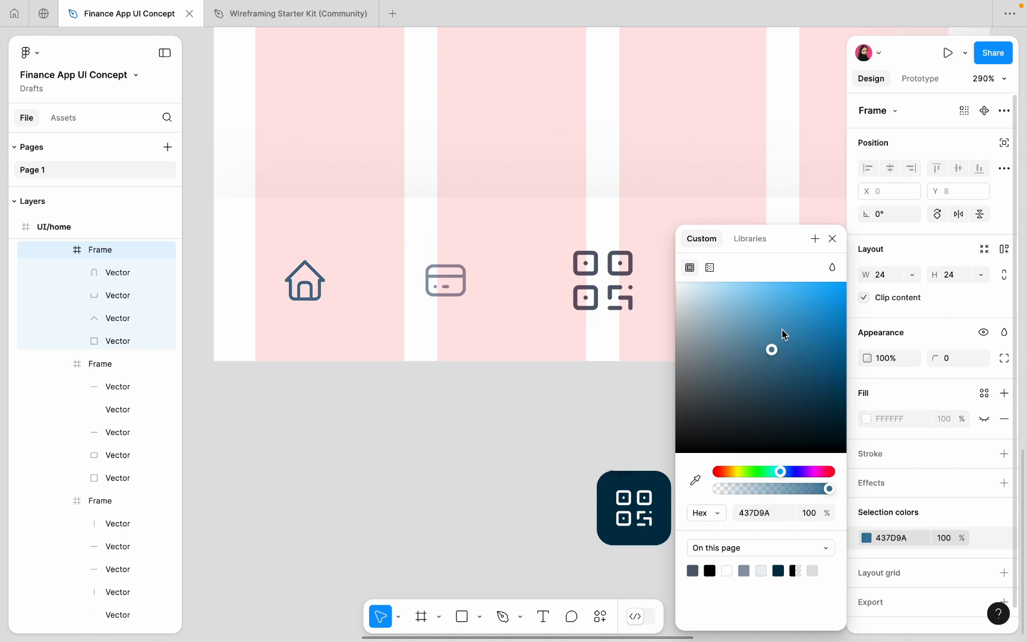
click(782, 329)
click(804, 319)
click(818, 337)
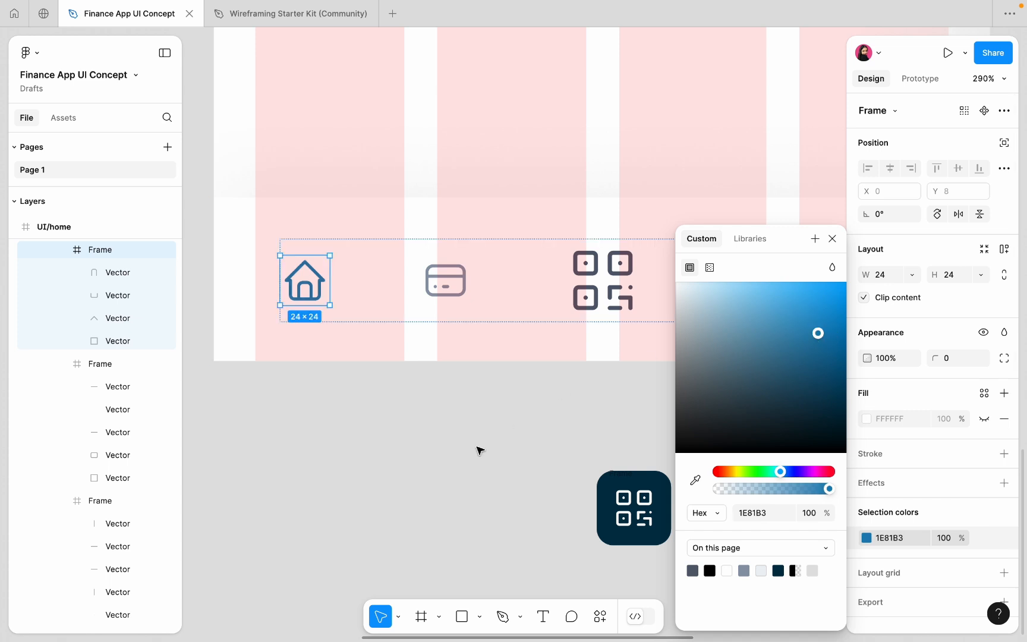
Fill the rounded rectangle behind the QR icon copy with #1E81B3, sampled from the home icon.
scroll(479, 449, down, 5)
click(548, 474)
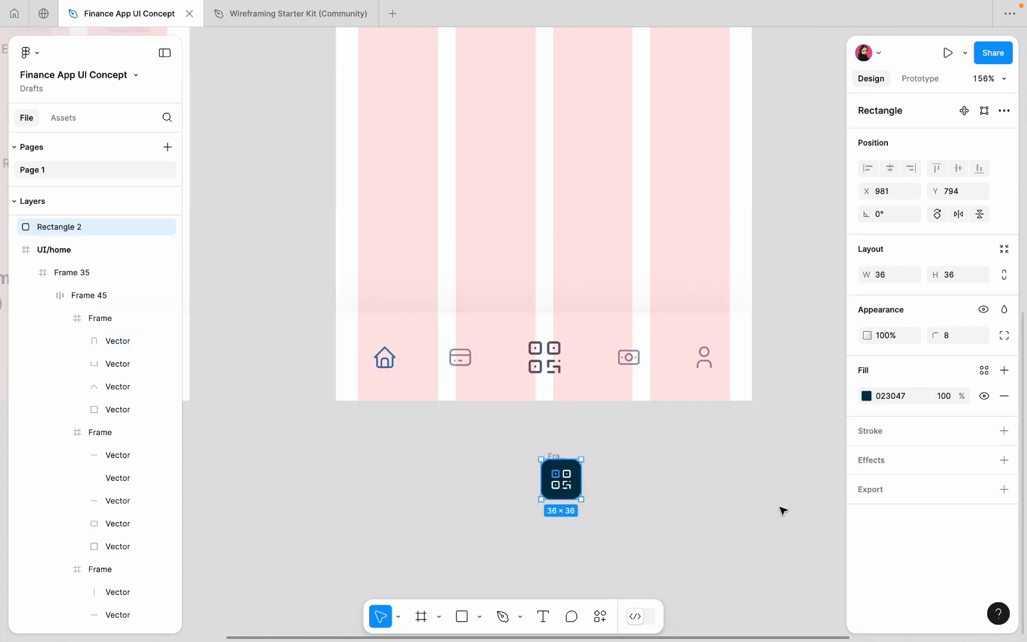
click(866, 396)
click(695, 480)
scroll(429, 360, up, 10)
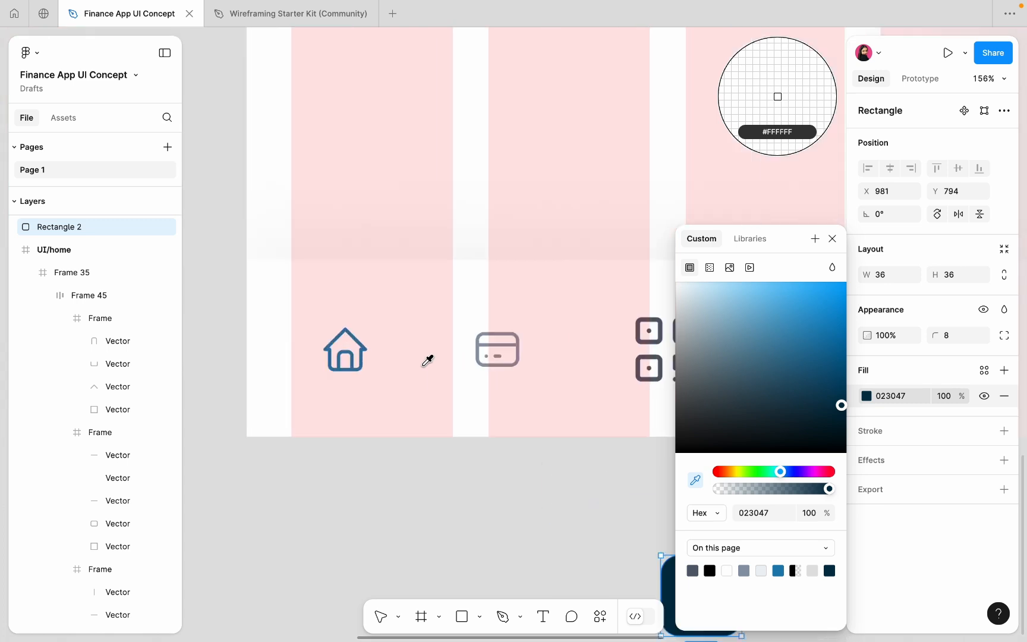
click(230, 297)
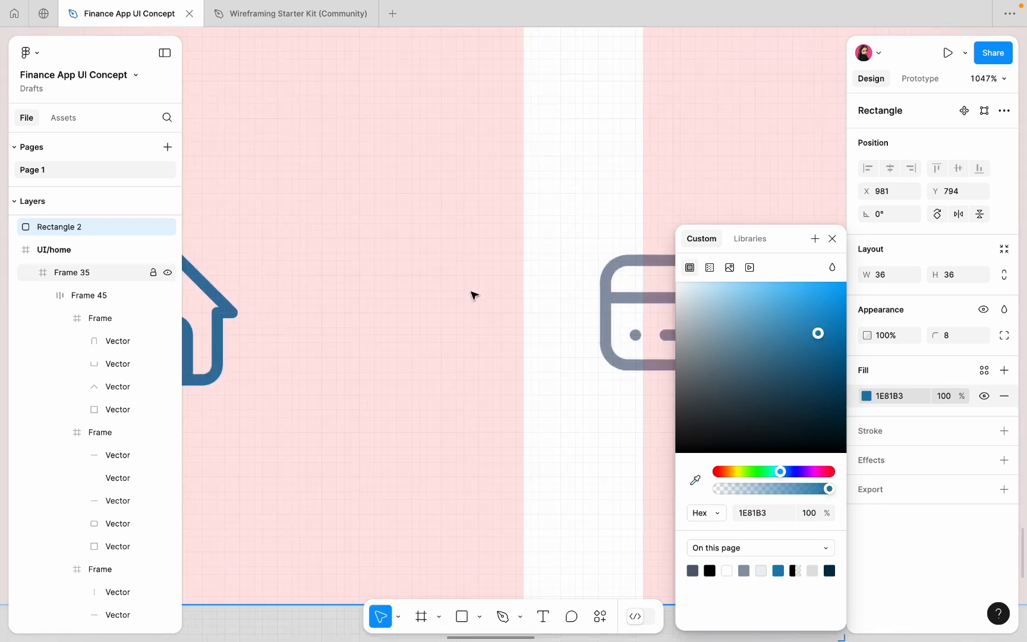
scroll(474, 294, down, 8)
click(497, 457)
Group the white QR icon copy with its blue rounded rectangle below the UI/home frame.
scroll(497, 458, right, 2)
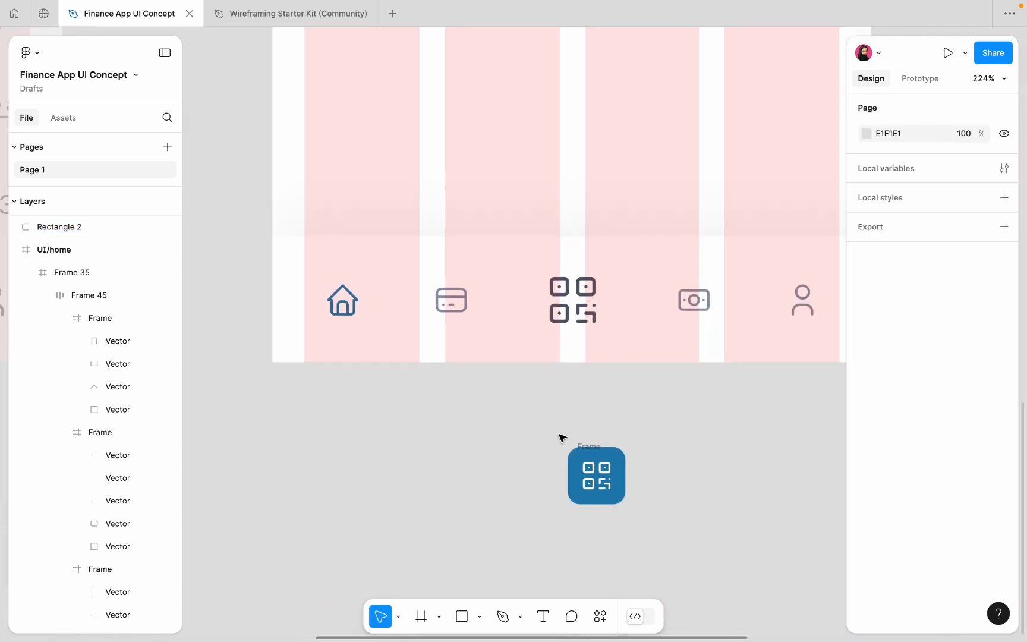
drag(561, 438, 646, 541)
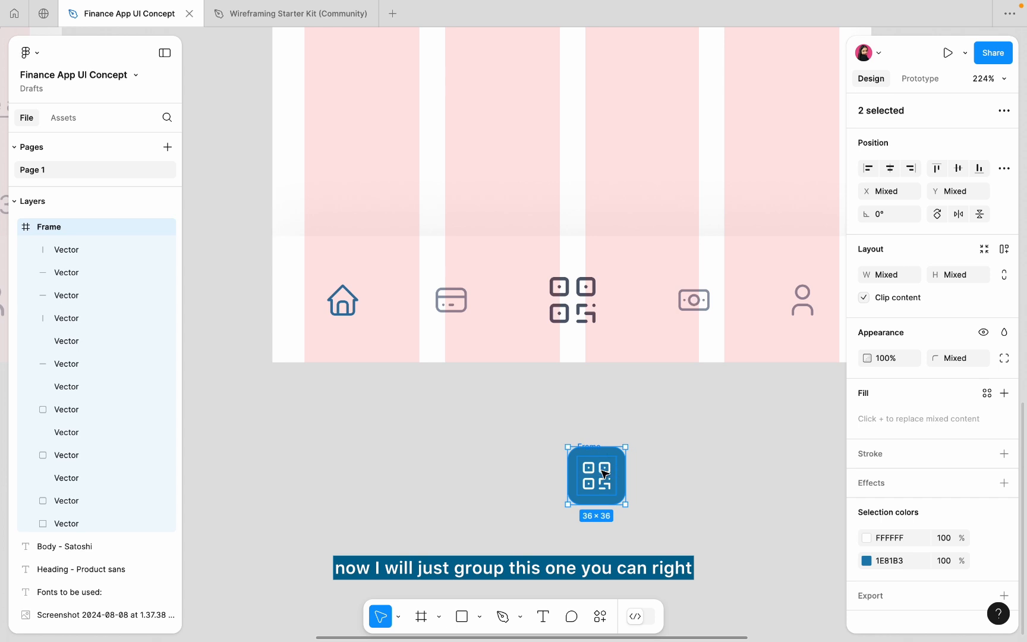
scroll(603, 473, down, 2)
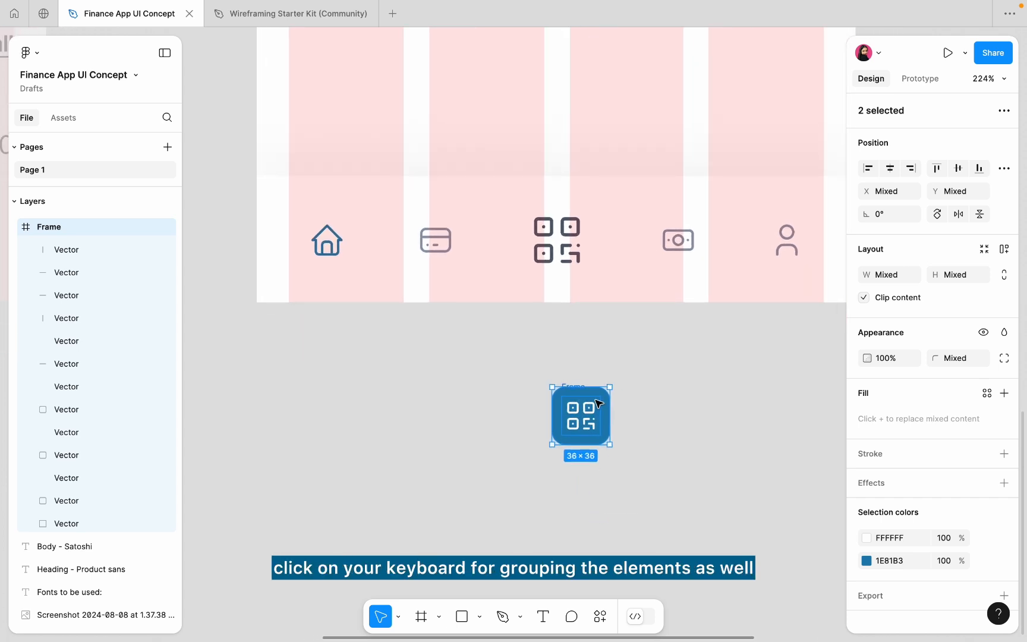
right_click(597, 406)
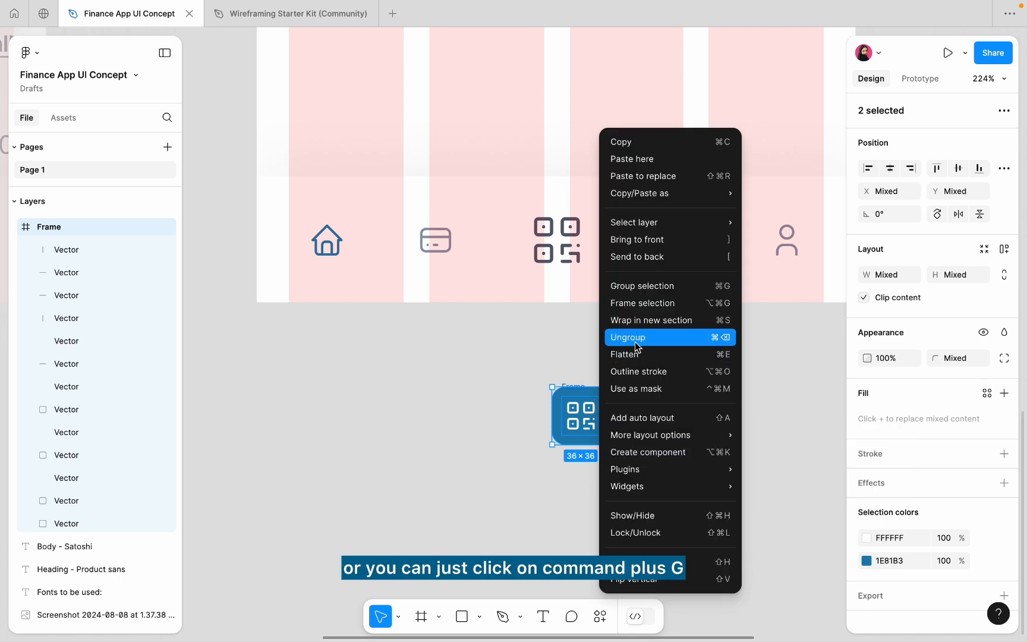
click(633, 291)
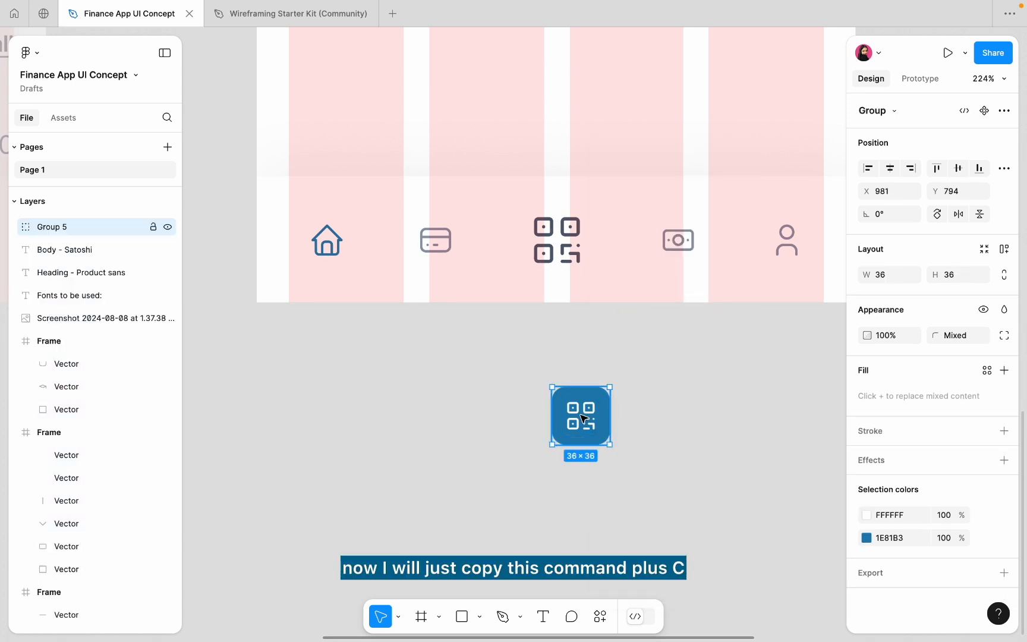
Replace the dark QR icon in the UI/home navigation bar with the blue rounded QR button group.
click(553, 229)
click(552, 229)
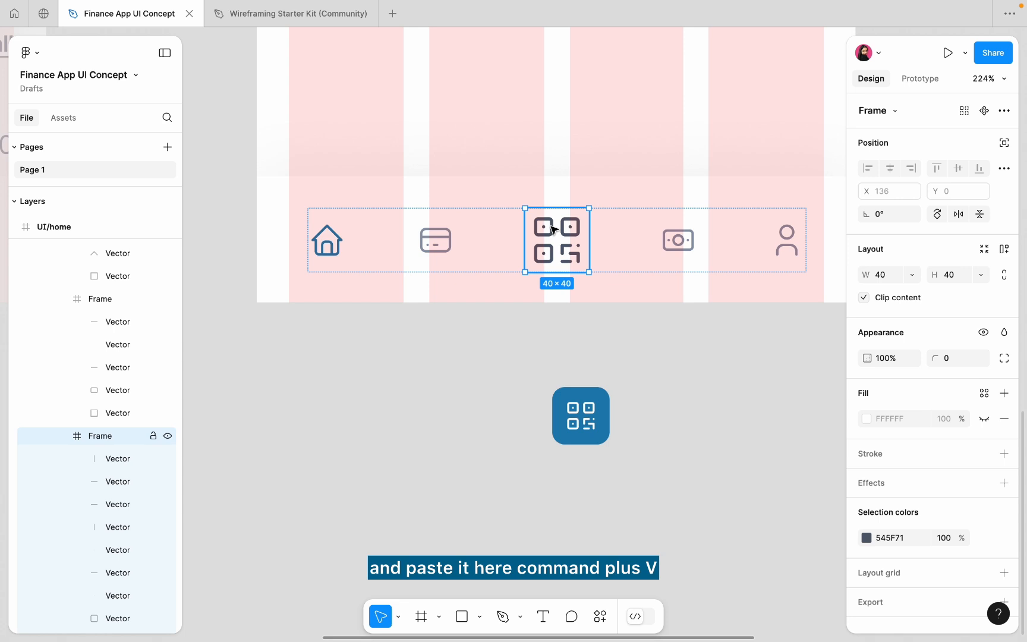
key(super+v)
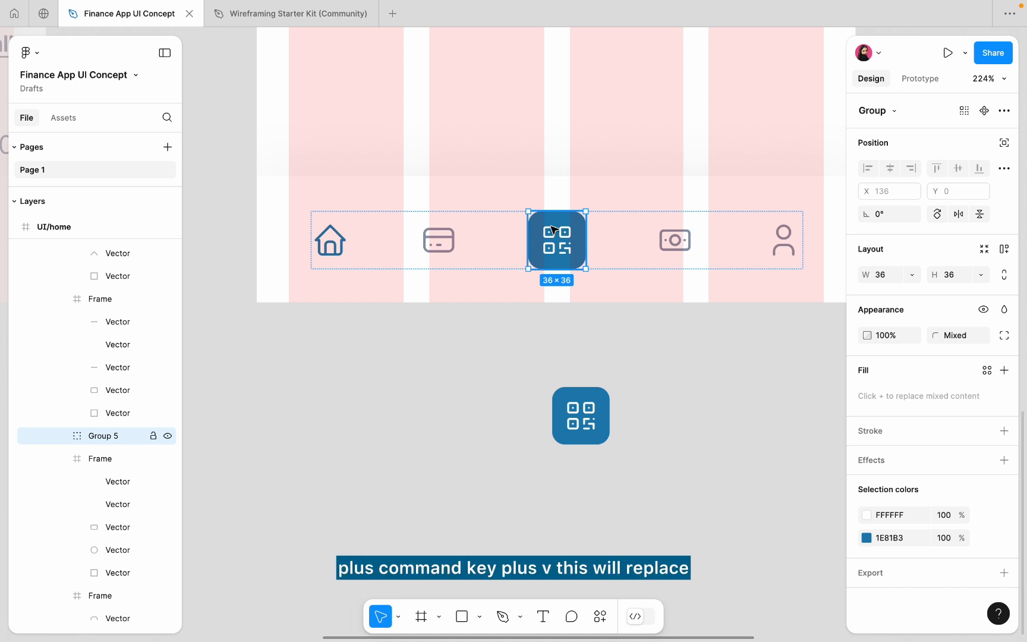
Add a drop shadow with a Y offset of 9 to the blue rounded rectangle of the navigation bar's QR button.
scroll(577, 257, up, 5)
double_click(581, 259)
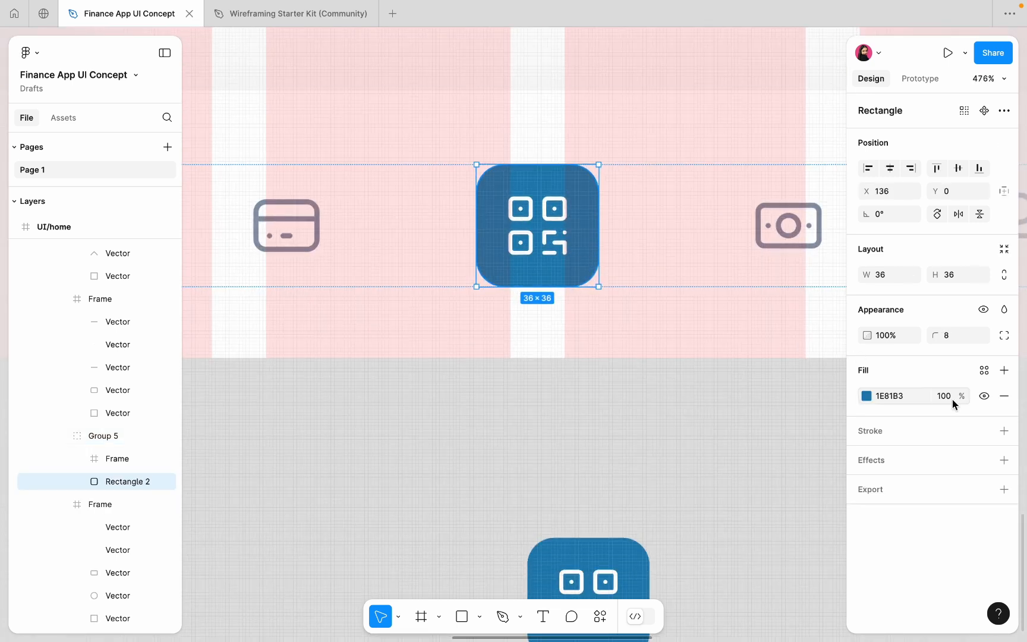
click(1003, 460)
click(866, 486)
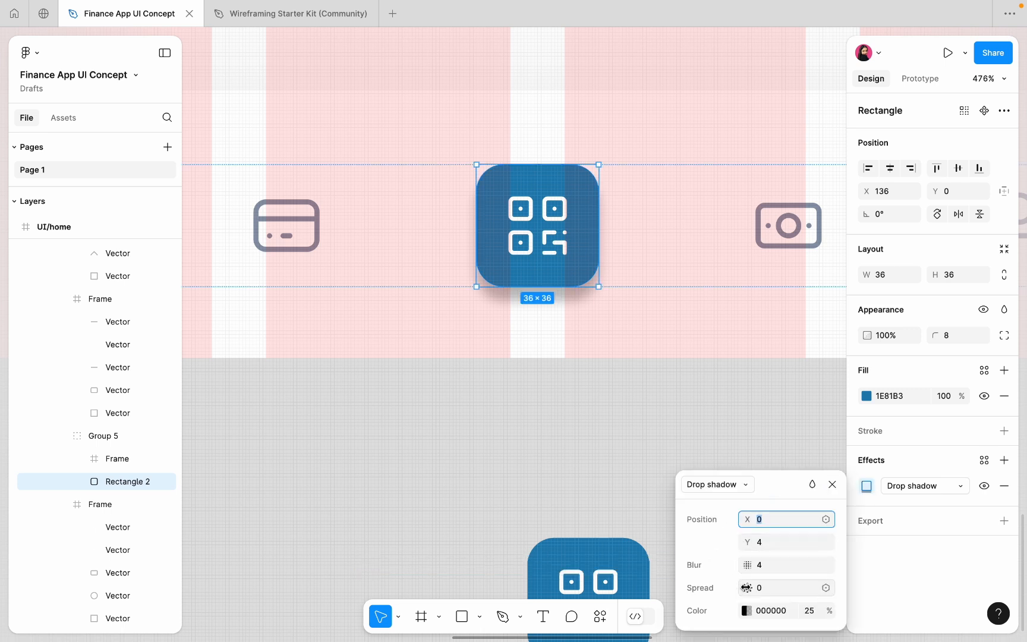
drag(747, 544, 755, 544)
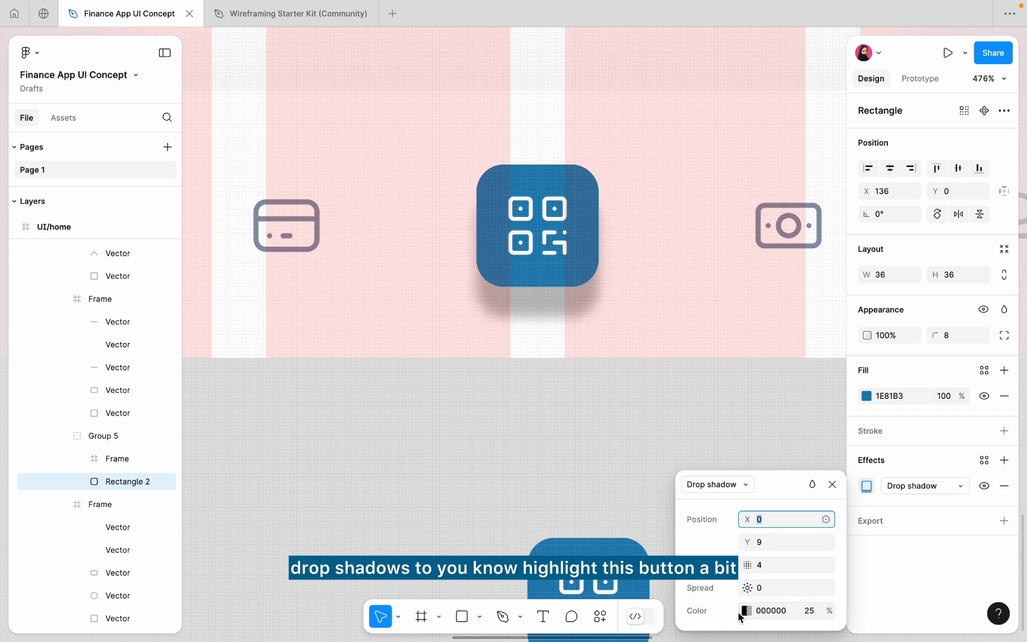
Color the QR button's shadow #1E81B3, sampled from the button, at 15% opacity and increase its blur.
click(746, 610)
click(525, 484)
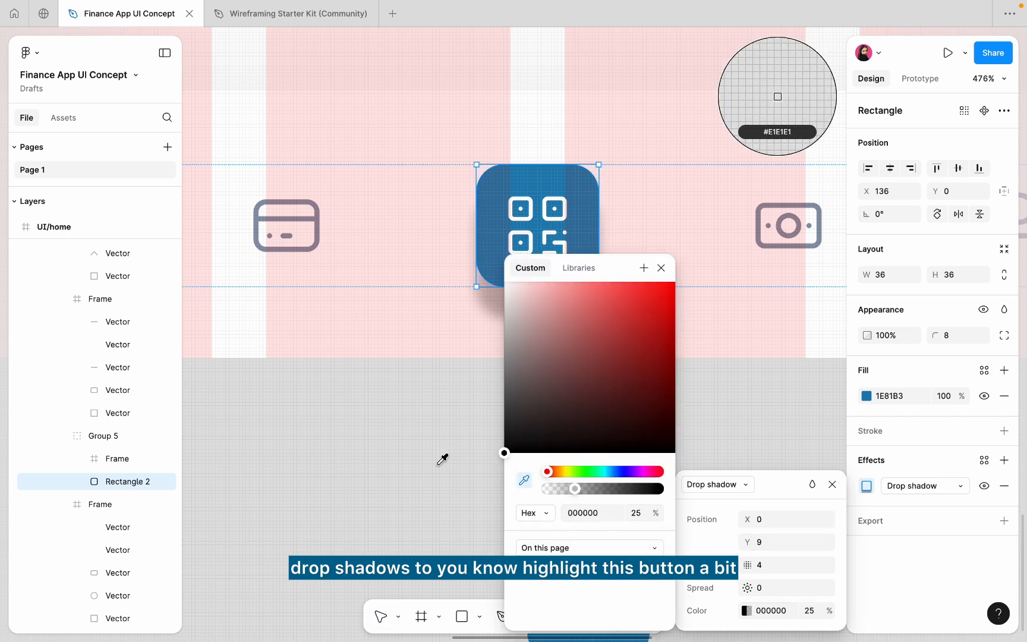
scroll(416, 268, right, 3)
click(432, 241)
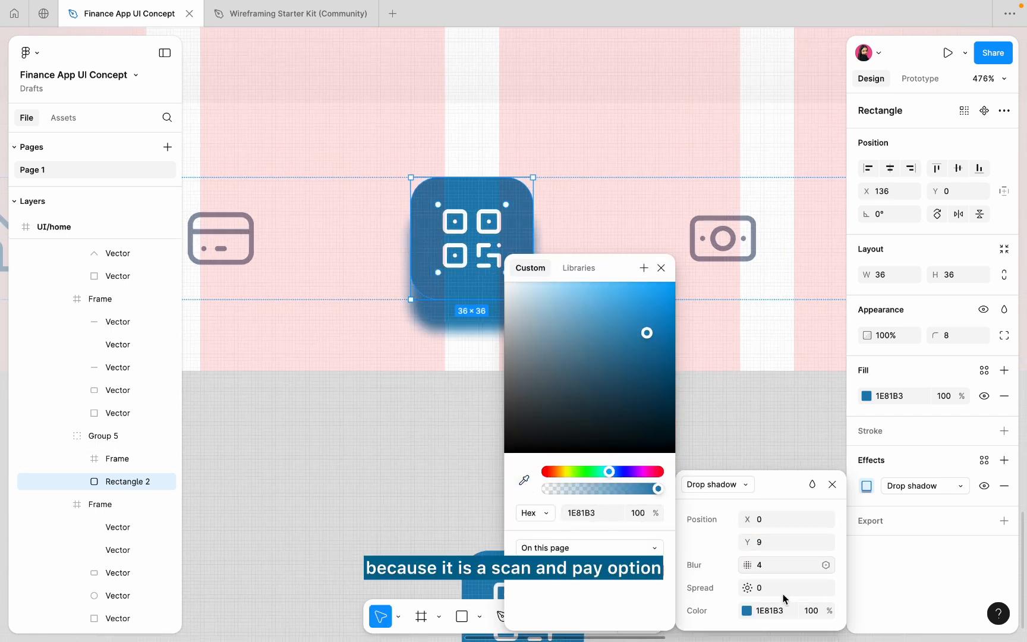
click(816, 610)
text(15)
key(Return)
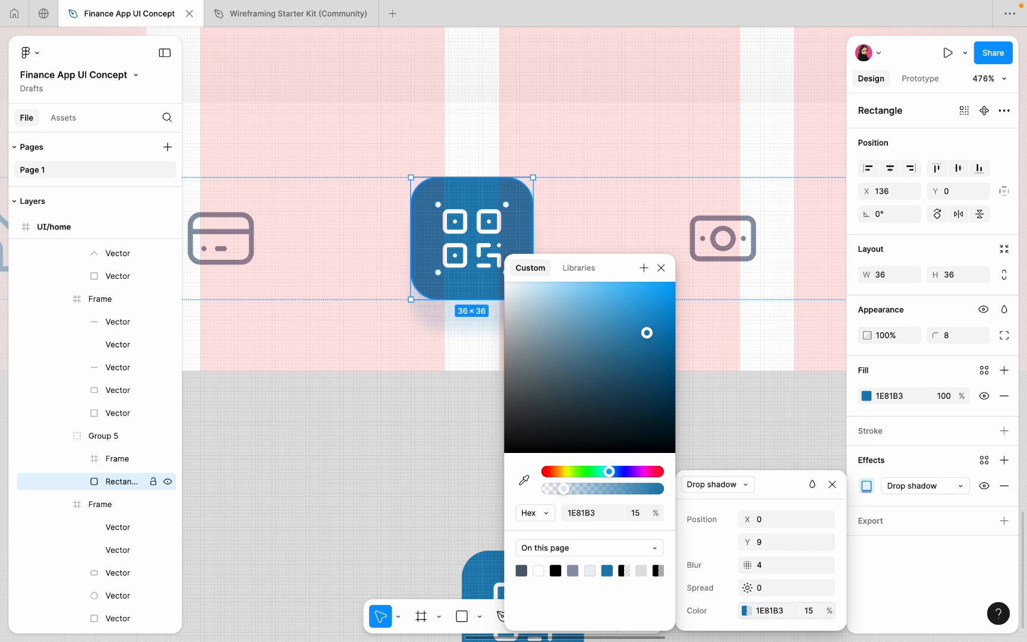
drag(749, 561, 849, 561)
click(493, 423)
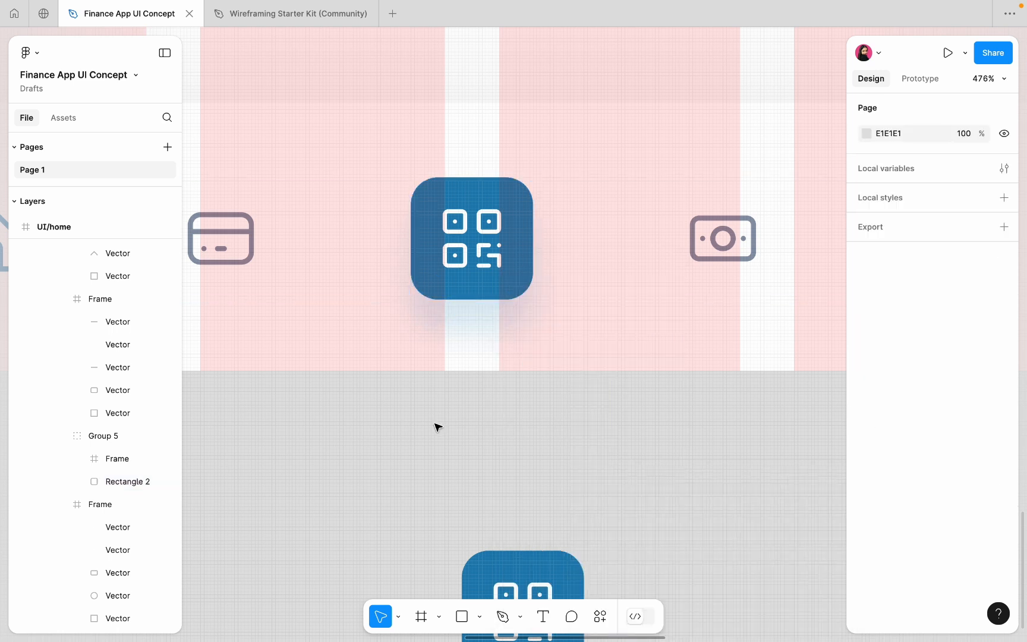
Try spacings of 20 and 28 between the navigation bar icons.
scroll(436, 424, down, 10)
scroll(368, 374, up, 4)
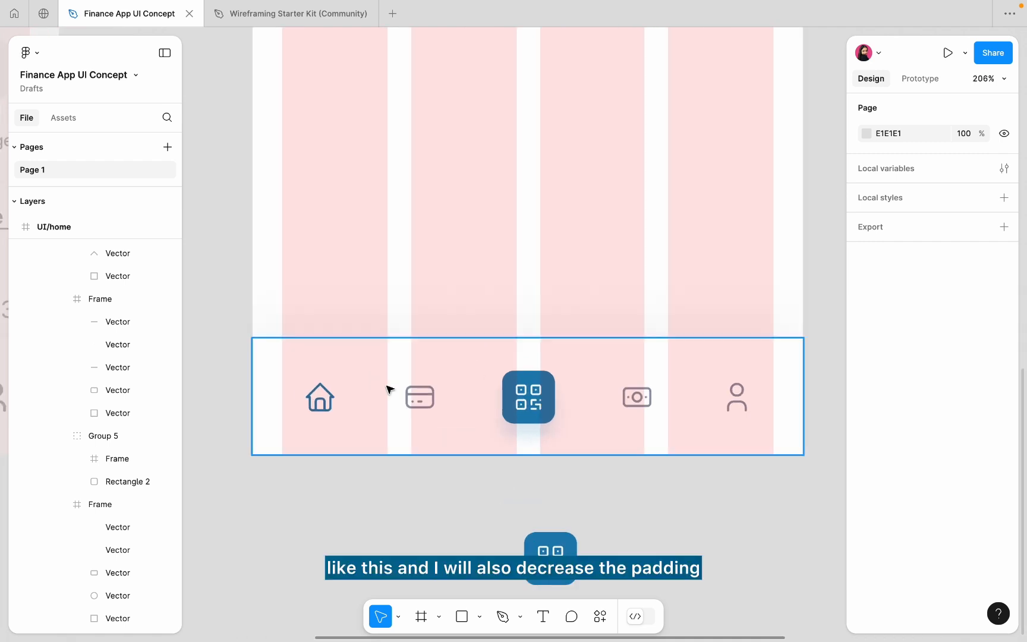
click(412, 395)
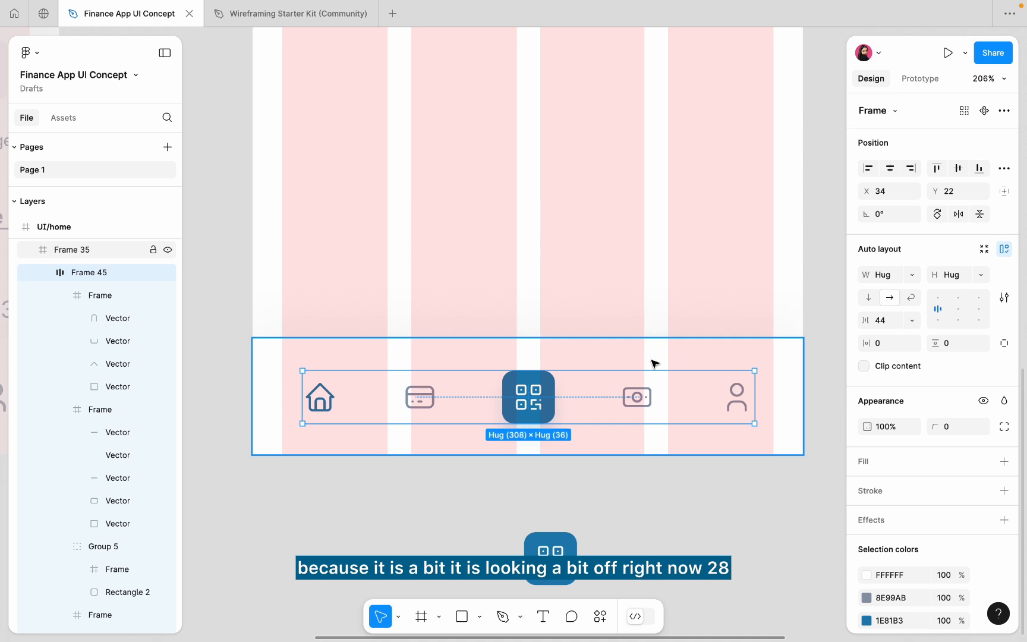
click(886, 324)
text(20)
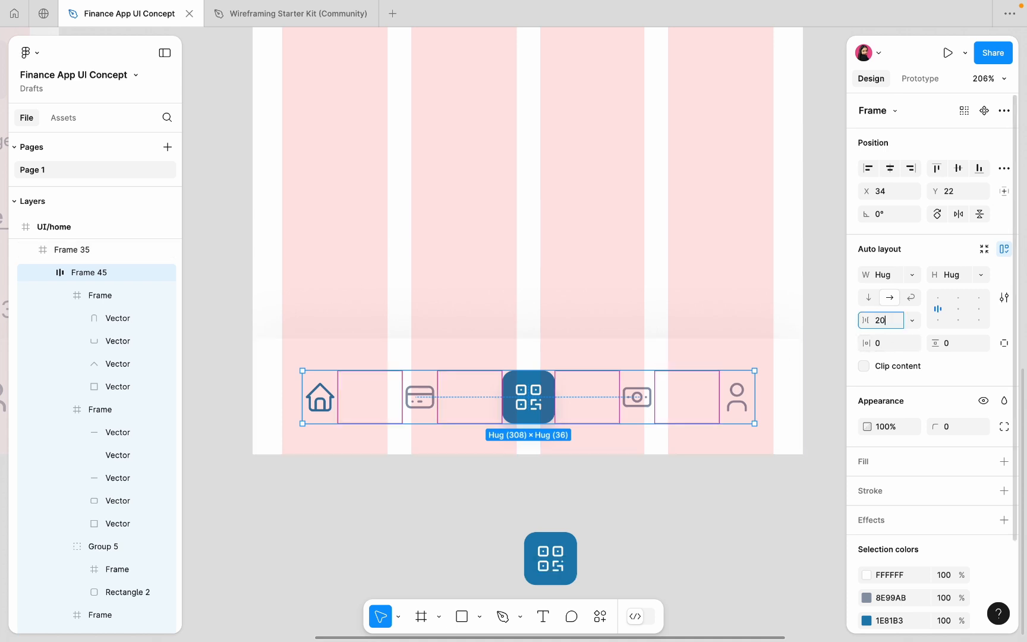
key(Return)
click(894, 321)
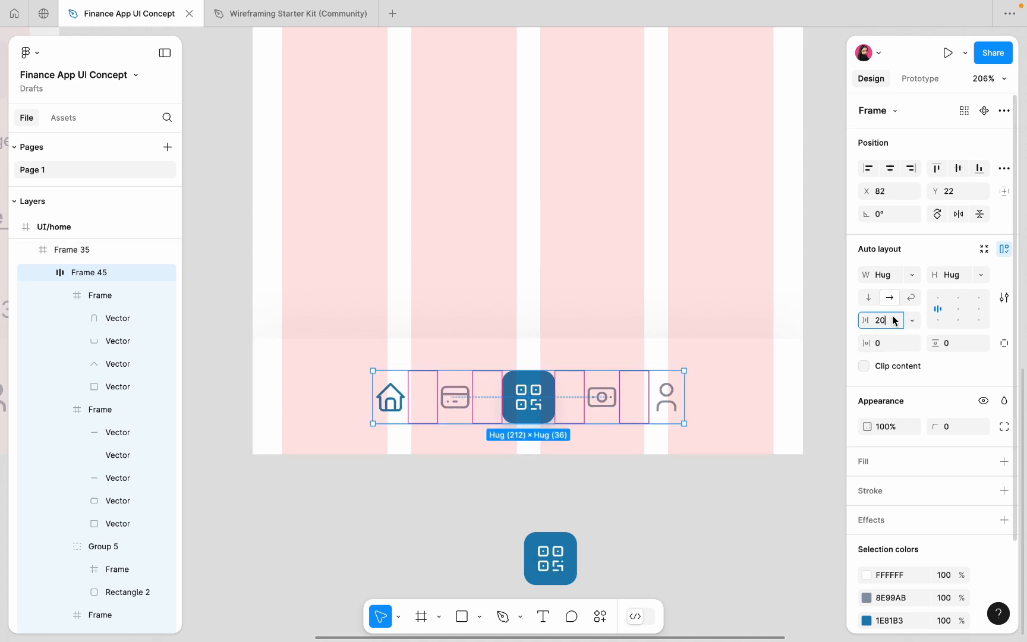
text(2)
key(Return)
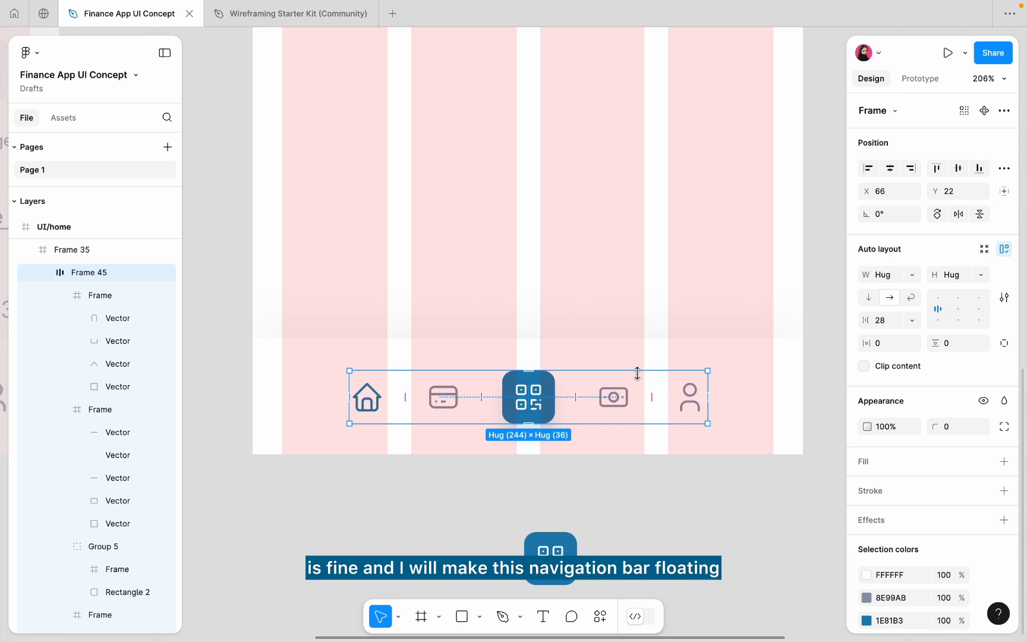
click(894, 322)
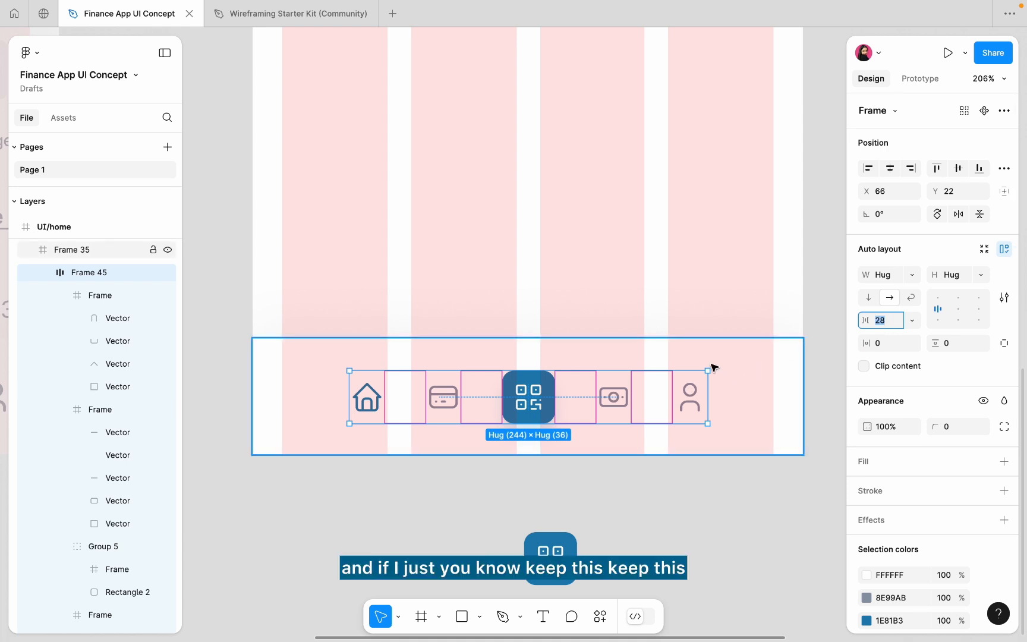
click(688, 351)
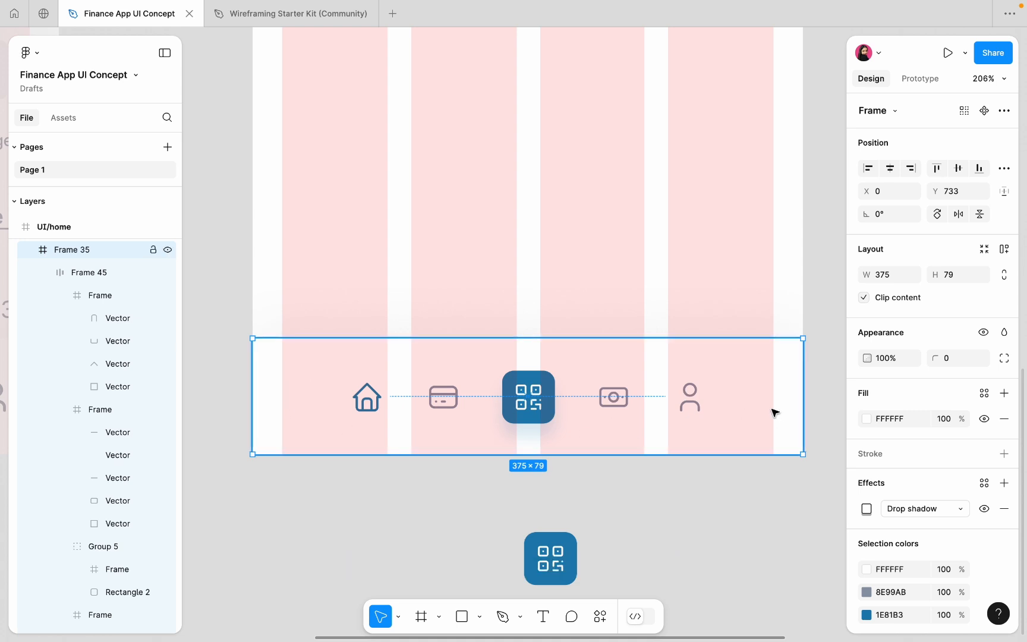
Set the spacing between the navigation bar icons to 36.
double_click(522, 417)
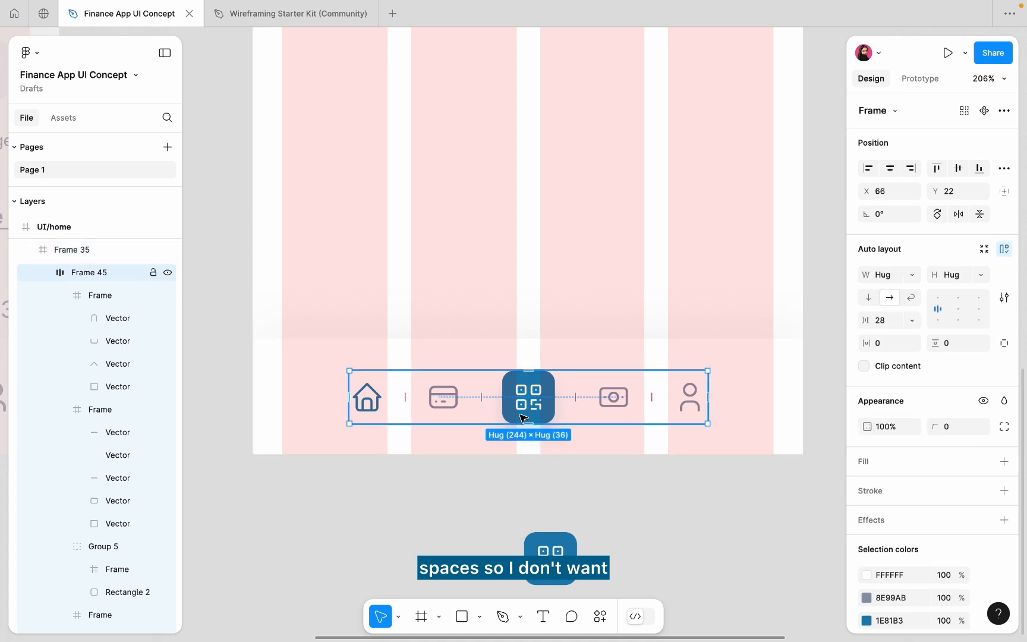
click(881, 321)
text(3)
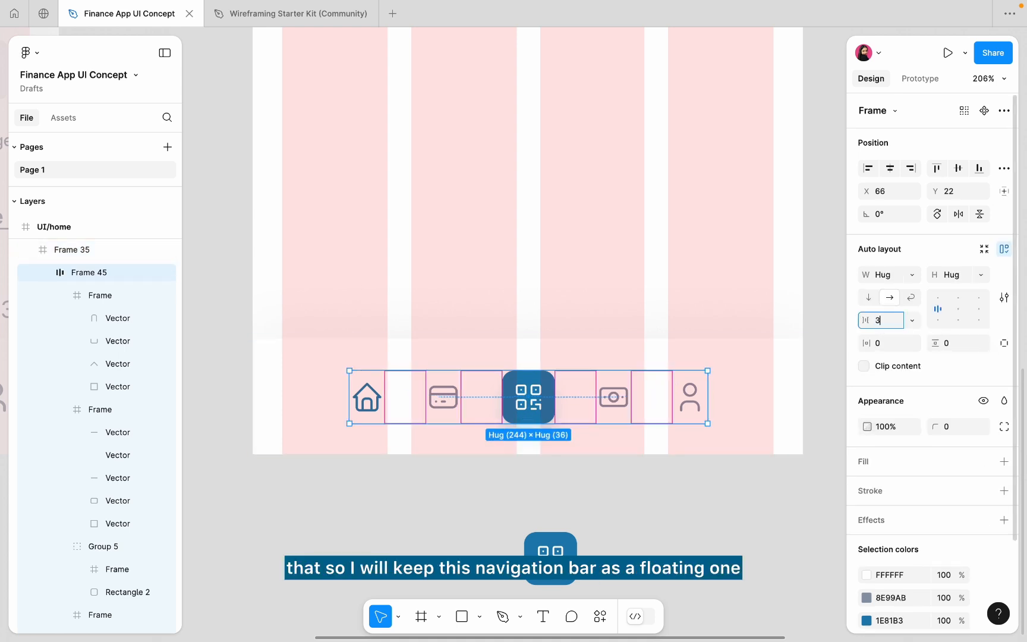
text(6)
key(Return)
click(890, 319)
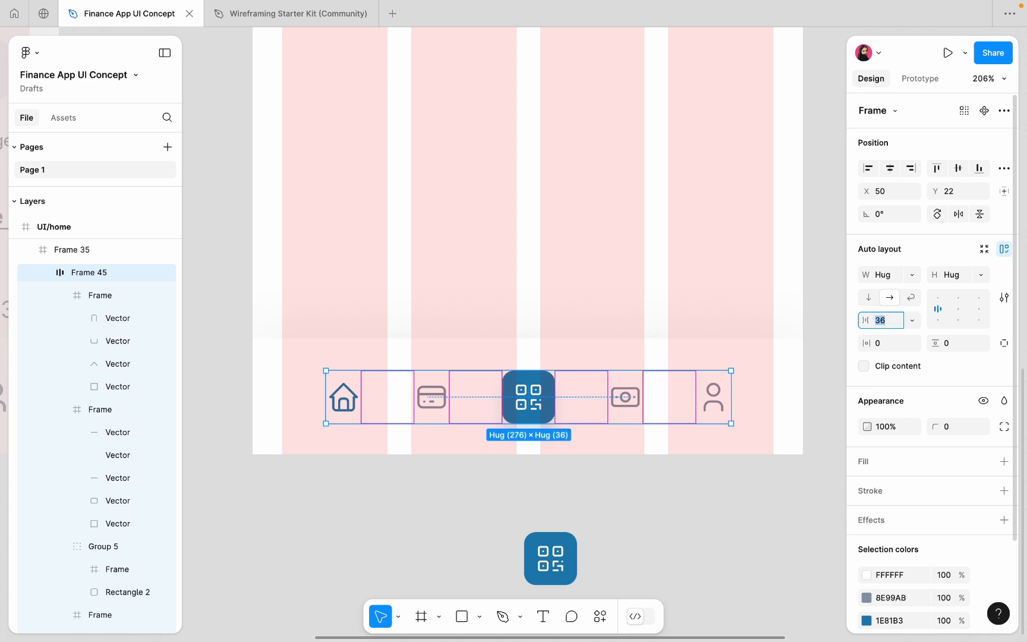
key(Escape)
click(681, 494)
scroll(681, 494, down, 5)
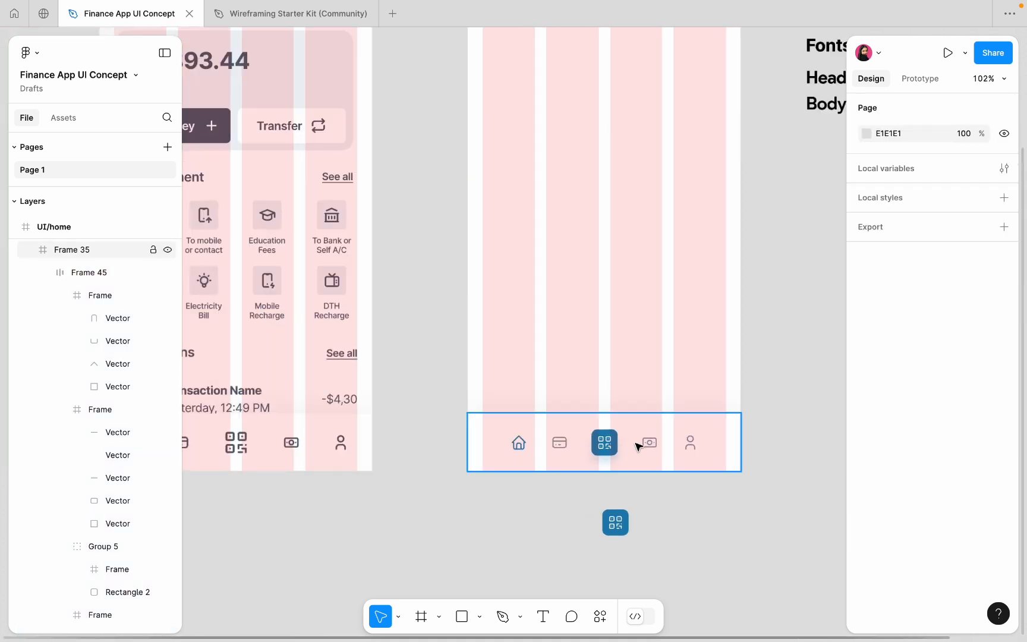
Move the navigation bar frame up to Y 633 and shrink it to 318 × 68.
click(637, 446)
drag(618, 434, 651, 366)
scroll(689, 372, up, 3)
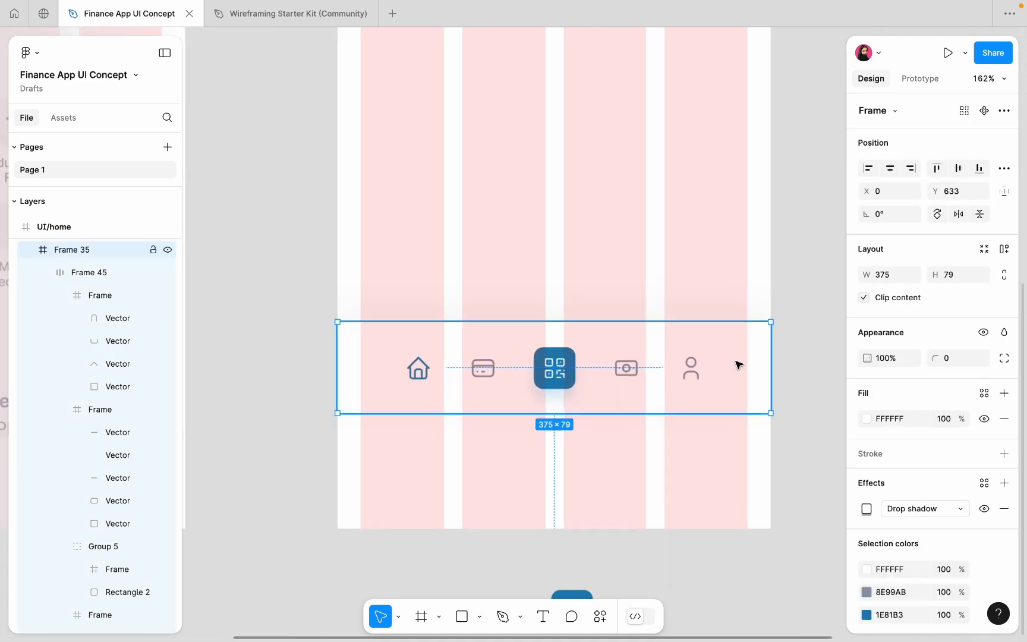
drag(769, 359, 703, 362)
scroll(530, 399, up, 3)
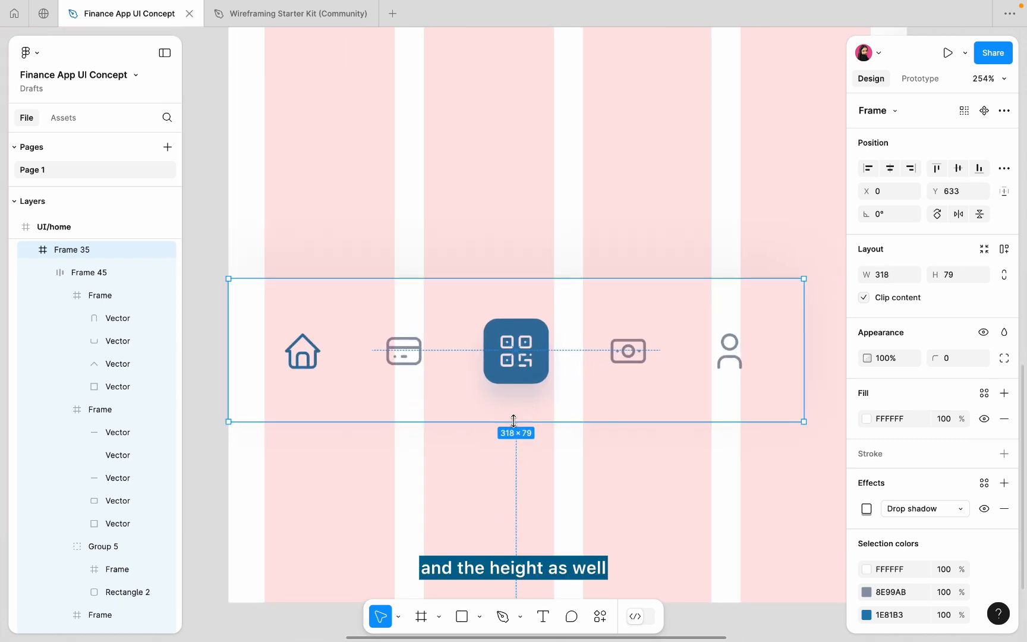
drag(513, 419, 513, 402)
scroll(513, 401, down, 3)
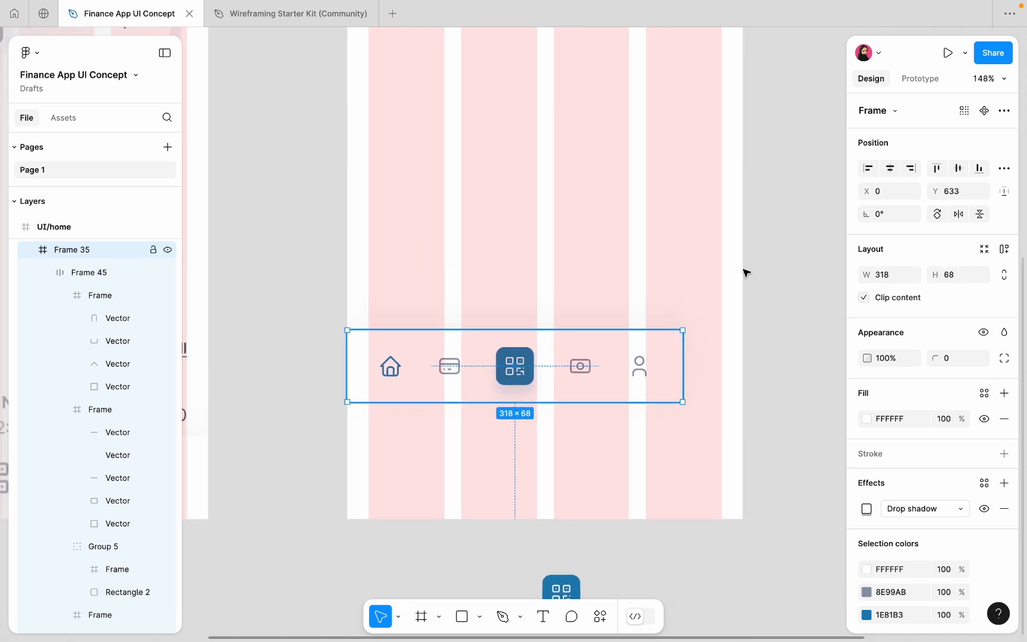
Center the navigation bar horizontally on the screen and move it down to Y 727 so it floats above the lower edge.
click(889, 168)
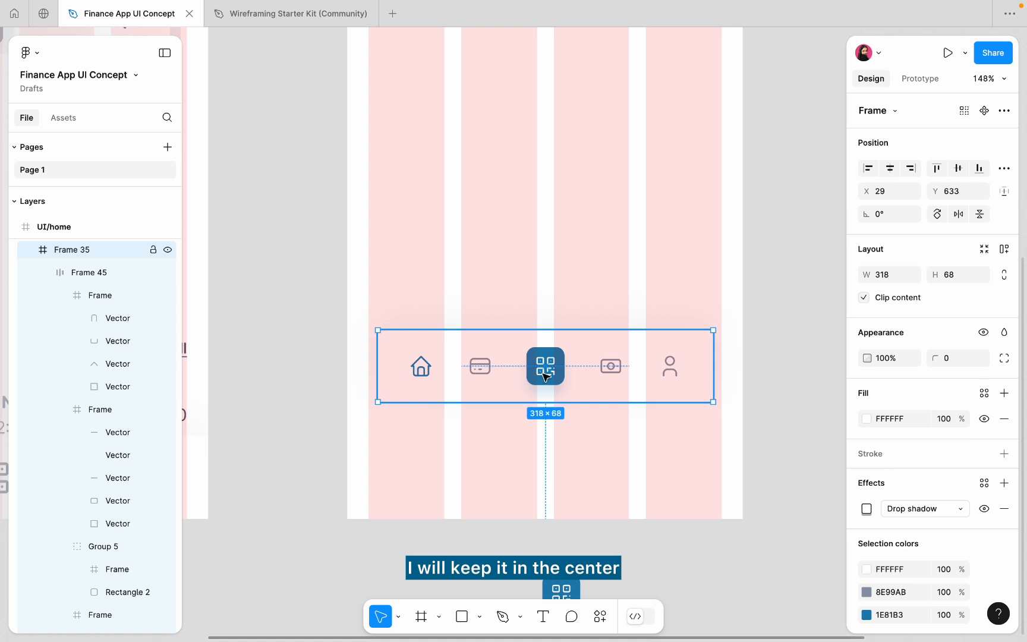
drag(543, 374, 540, 473)
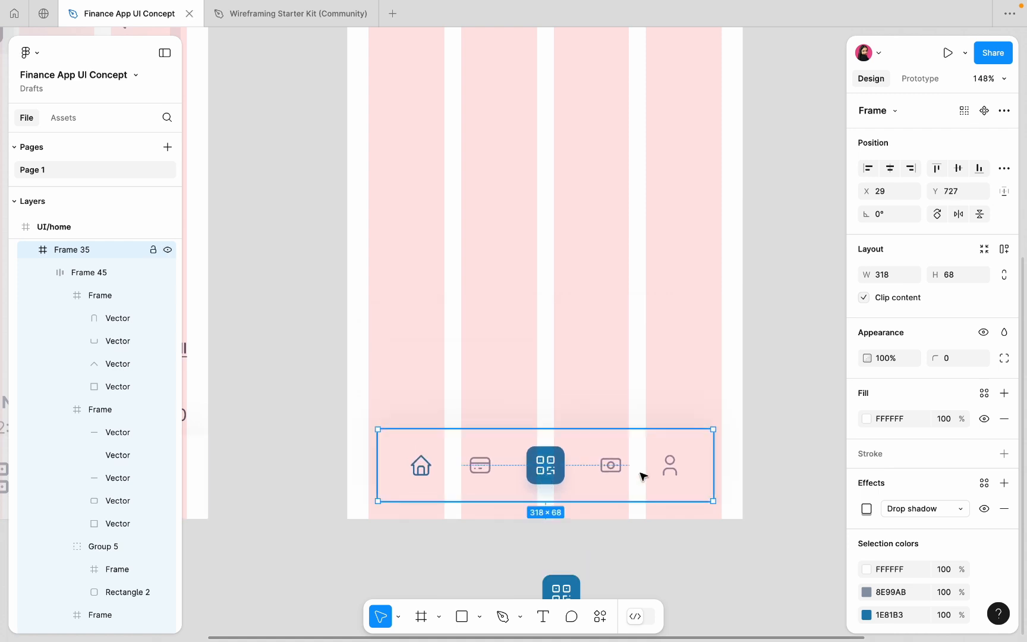
scroll(381, 514, up, 3)
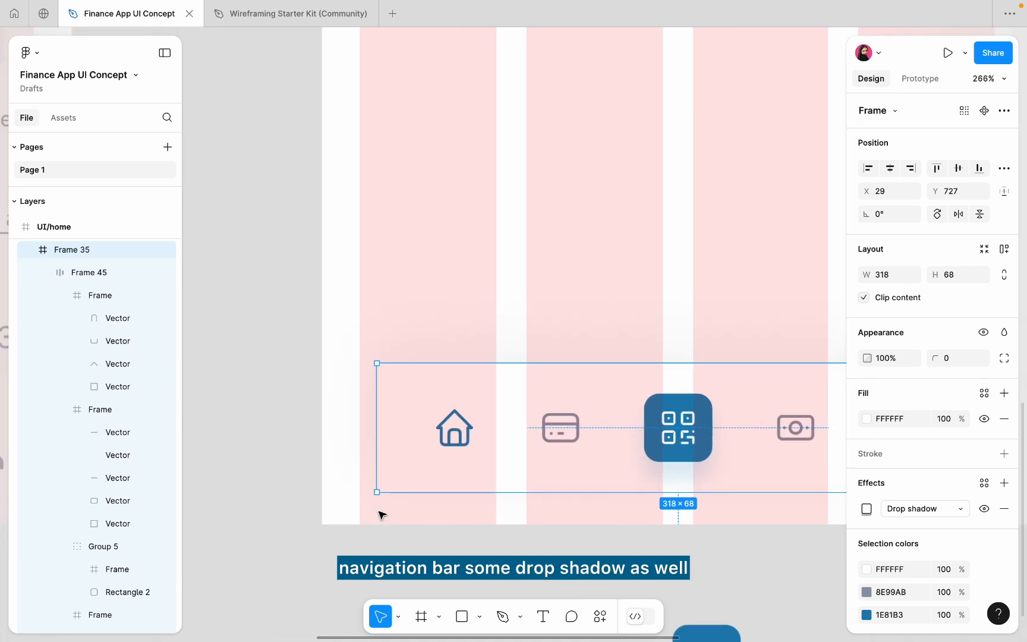
Set the Y offset of the navigation bar's drop shadow to 26.
scroll(381, 515, down, 4)
scroll(864, 478, down, 3)
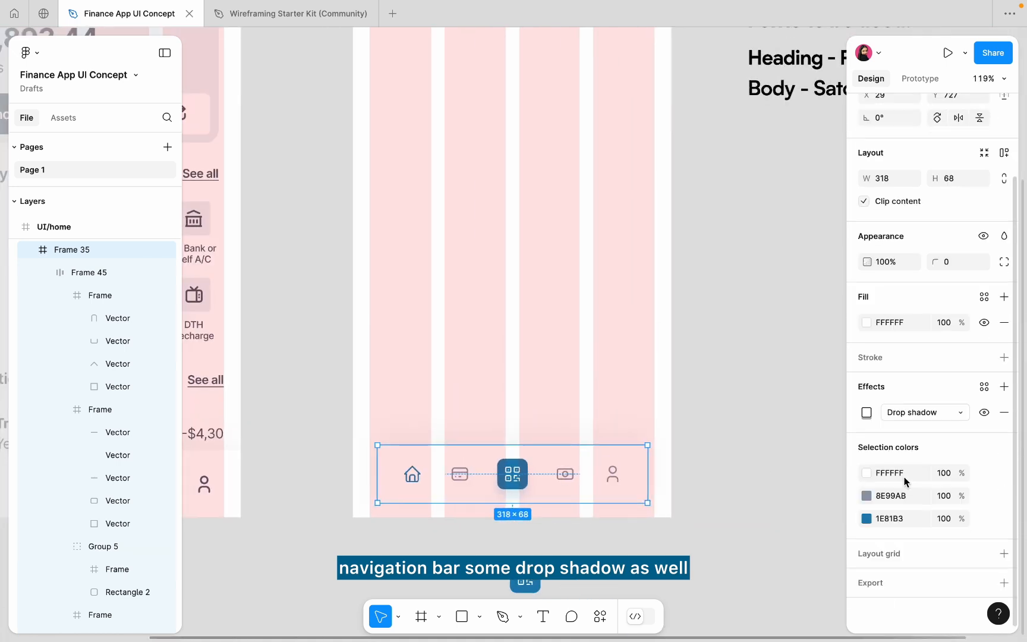
click(866, 412)
drag(745, 472, 745, 473)
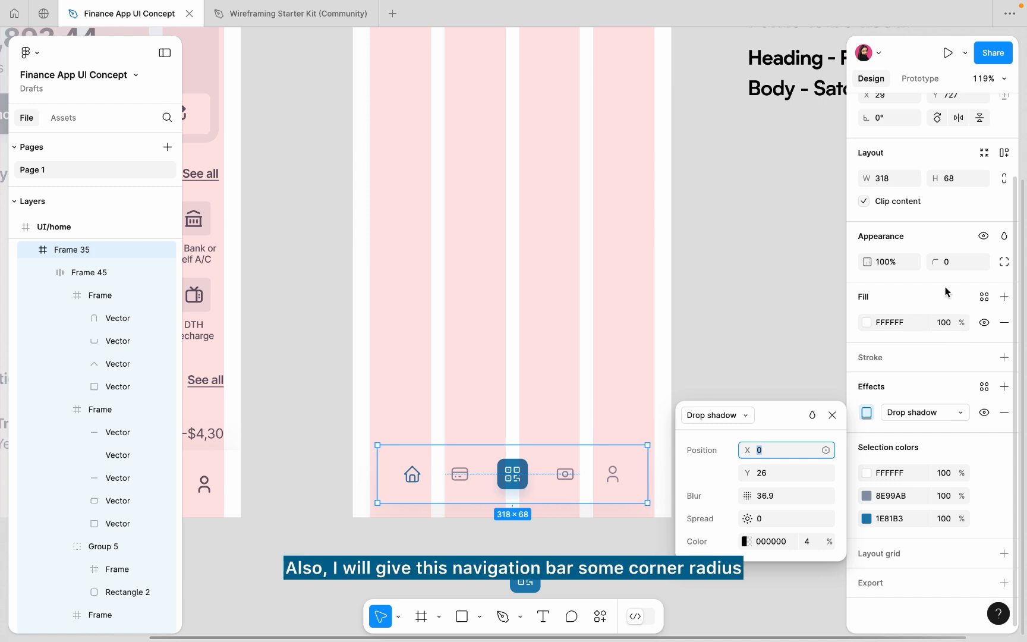
Round the navigation bar's corners, first with a radius of 50 and finally 58.
click(951, 263)
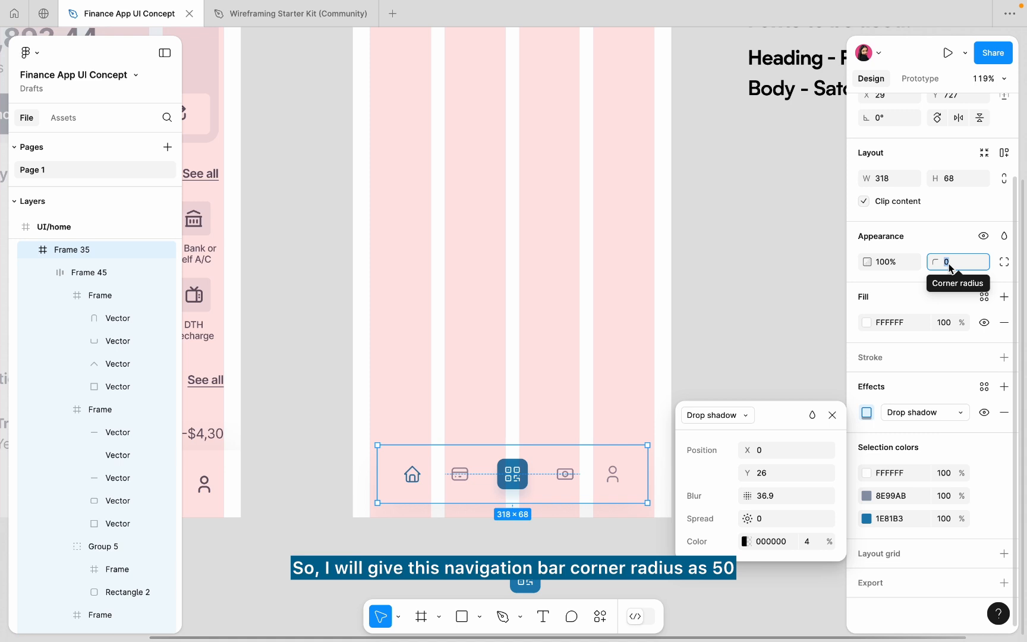
text(50)
key(Return)
scroll(572, 474, up, 10)
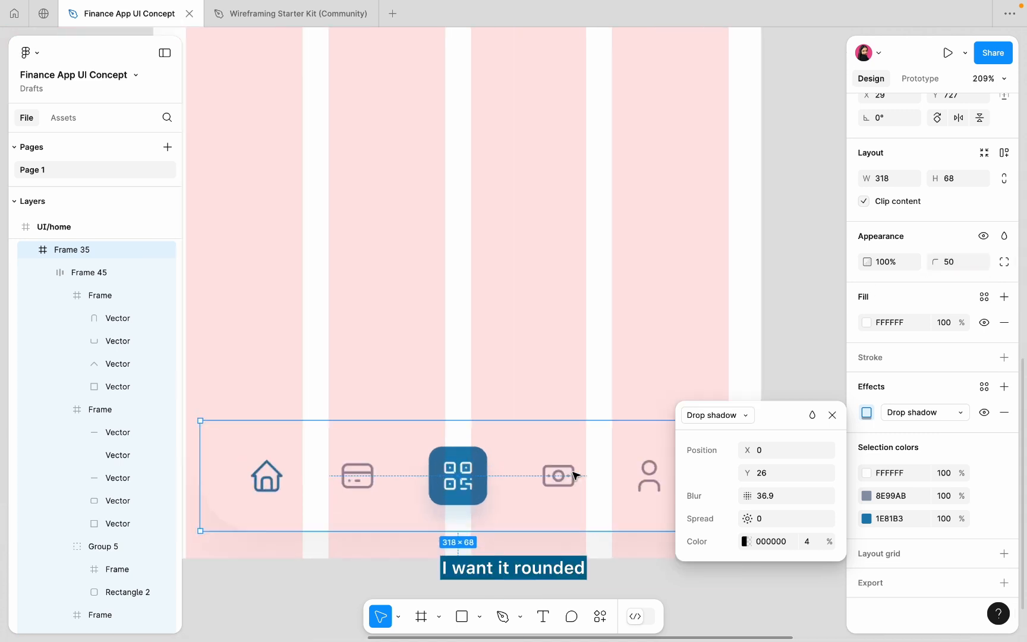
scroll(573, 474, down, 10)
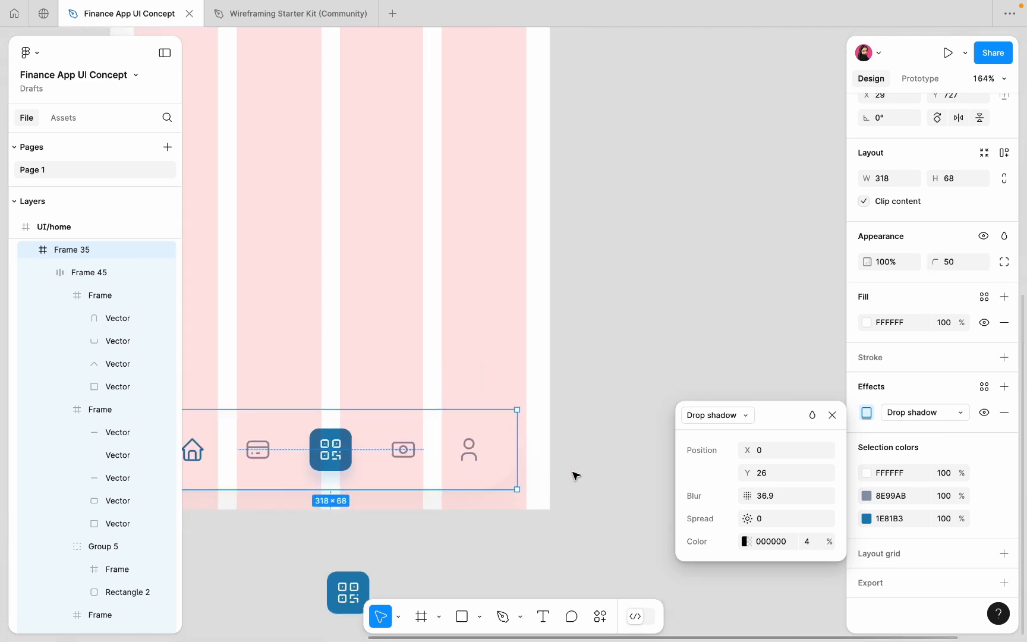
drag(935, 261, 1020, 261)
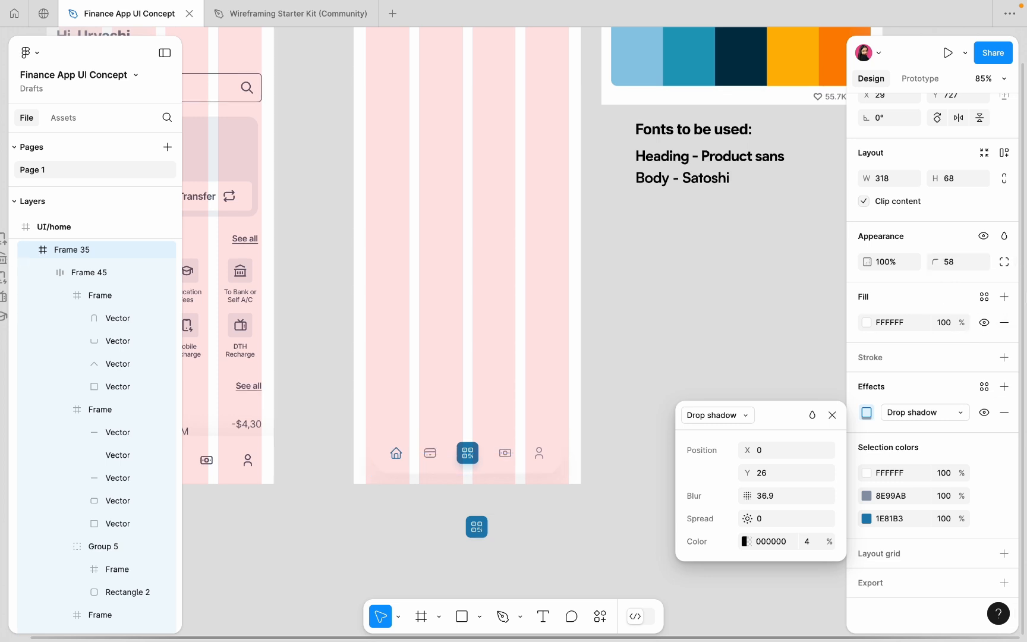
scroll(925, 321, up, 3)
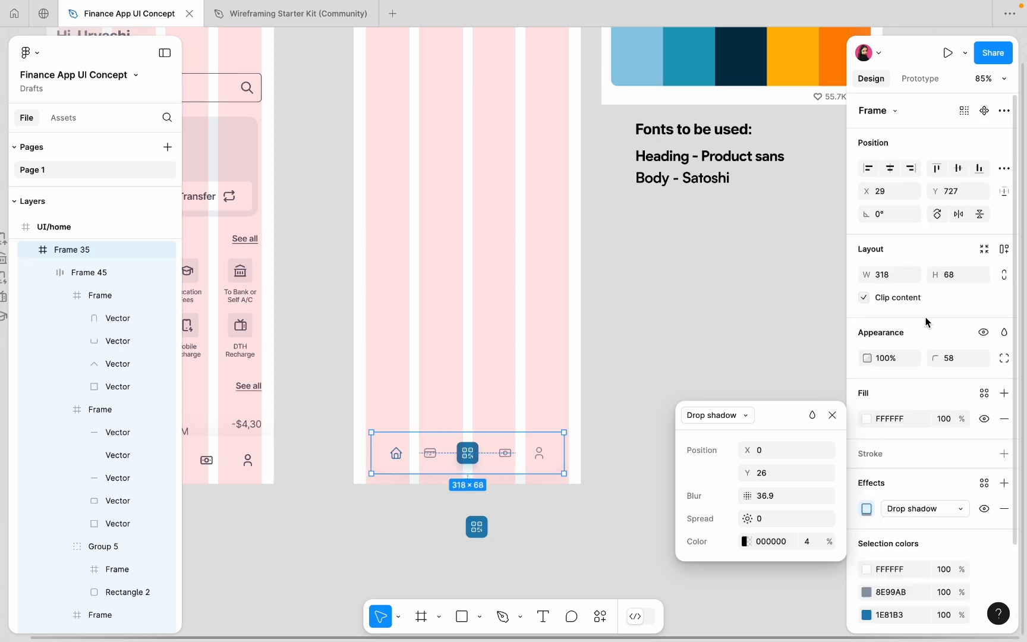
click(1004, 358)
click(638, 494)
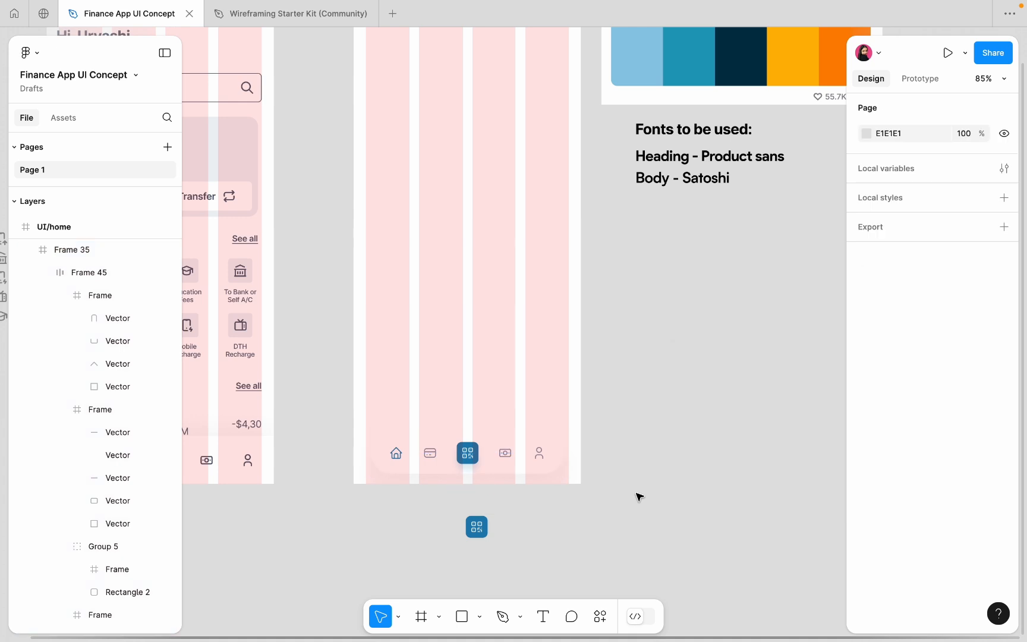
Nudge the floating navigation bar up to Y 726 and delete the spare QR button below the screen.
scroll(638, 495, left, 2)
click(546, 433)
scroll(545, 433, up, 5)
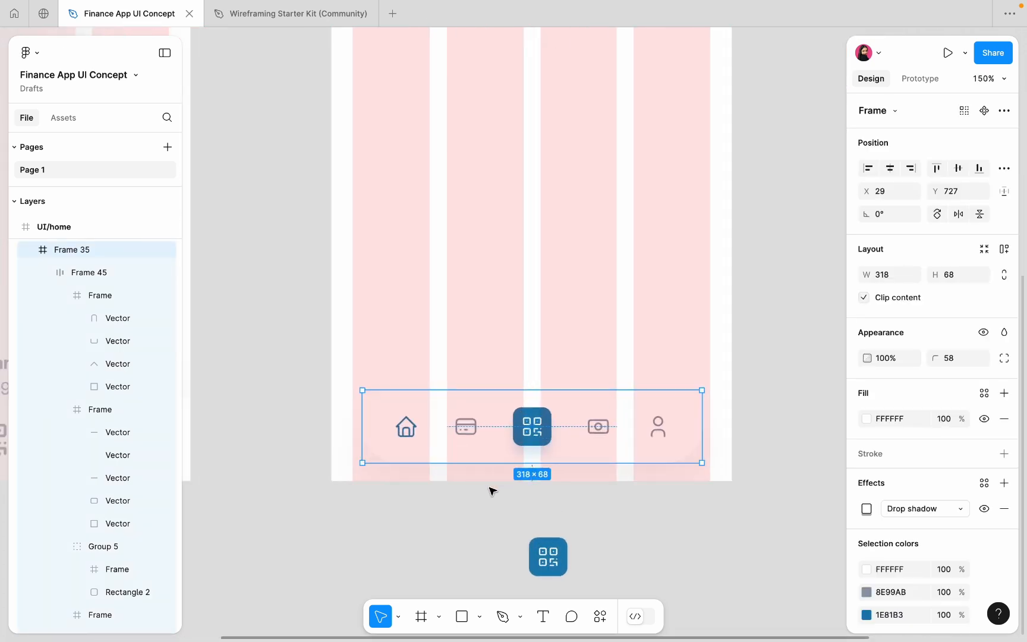
key(Up)
scroll(545, 517, down, 5)
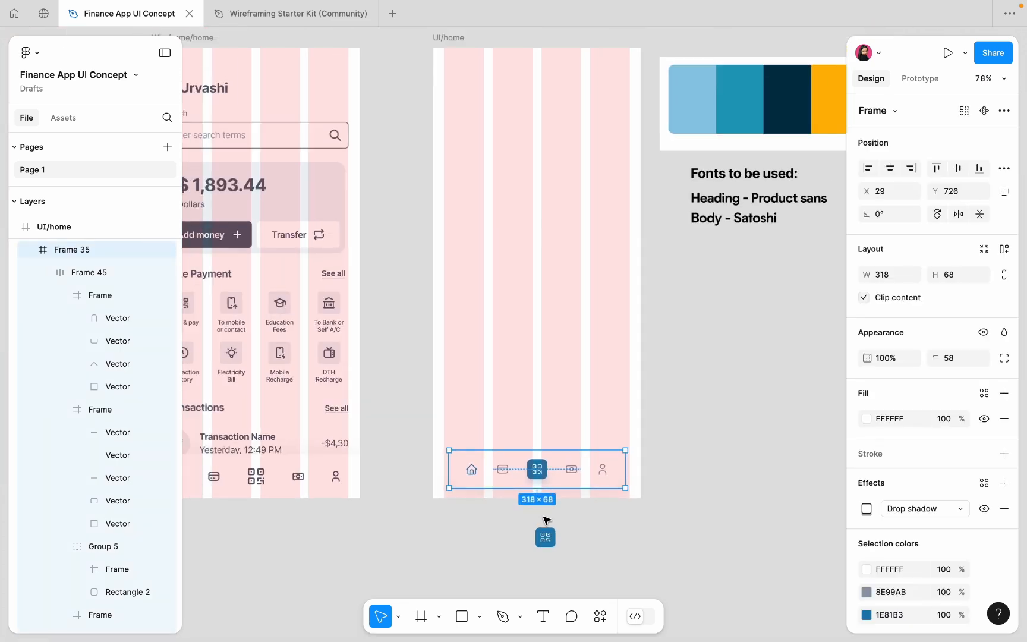
click(546, 538)
key(Escape)
scroll(466, 484, up, 8)
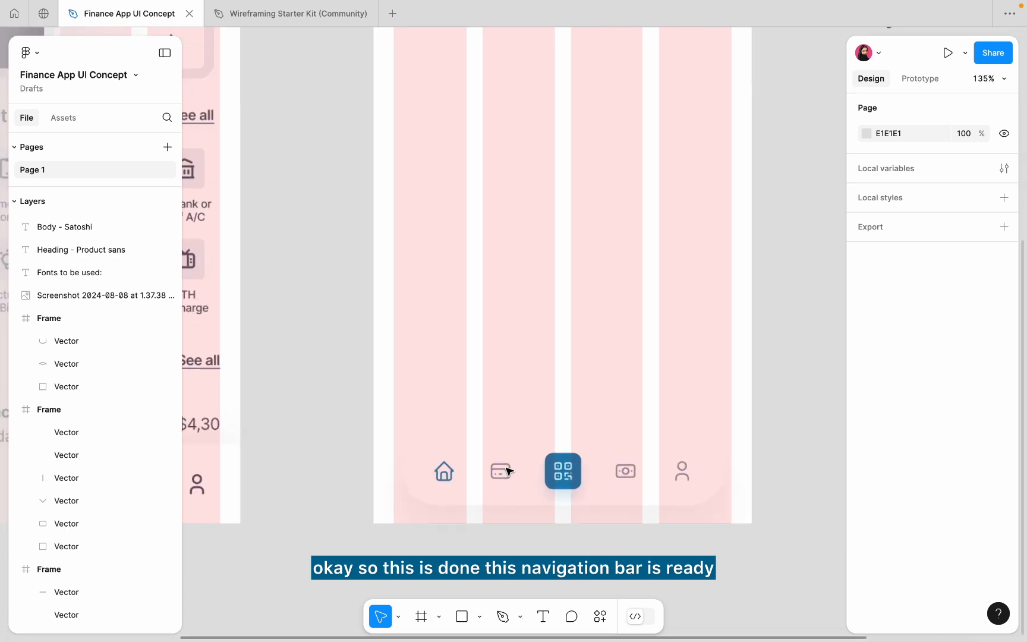
click(541, 473)
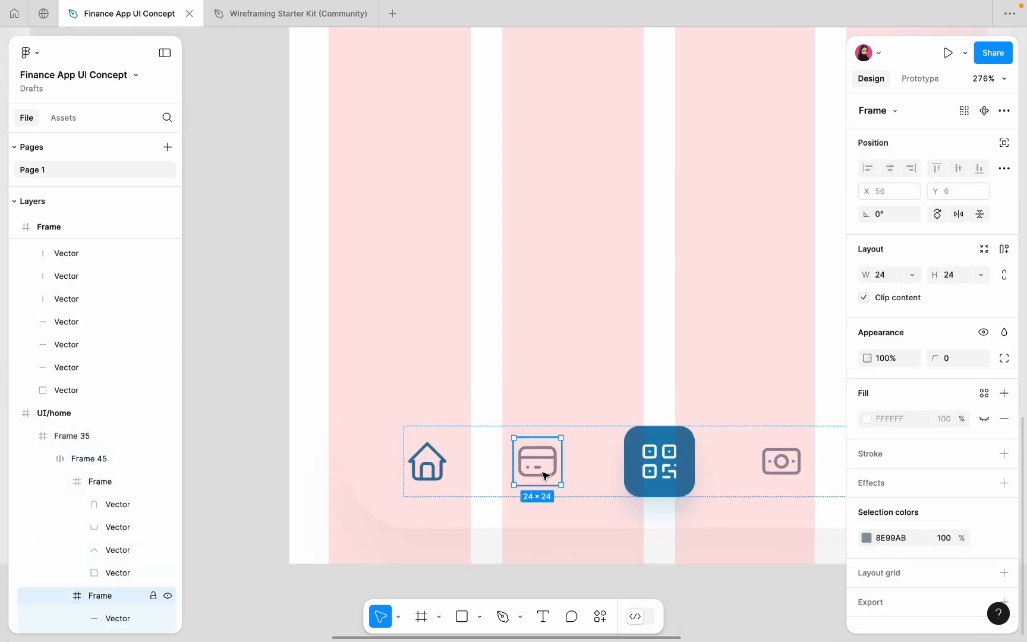
scroll(543, 475, up, 3)
scroll(557, 482, down, 4)
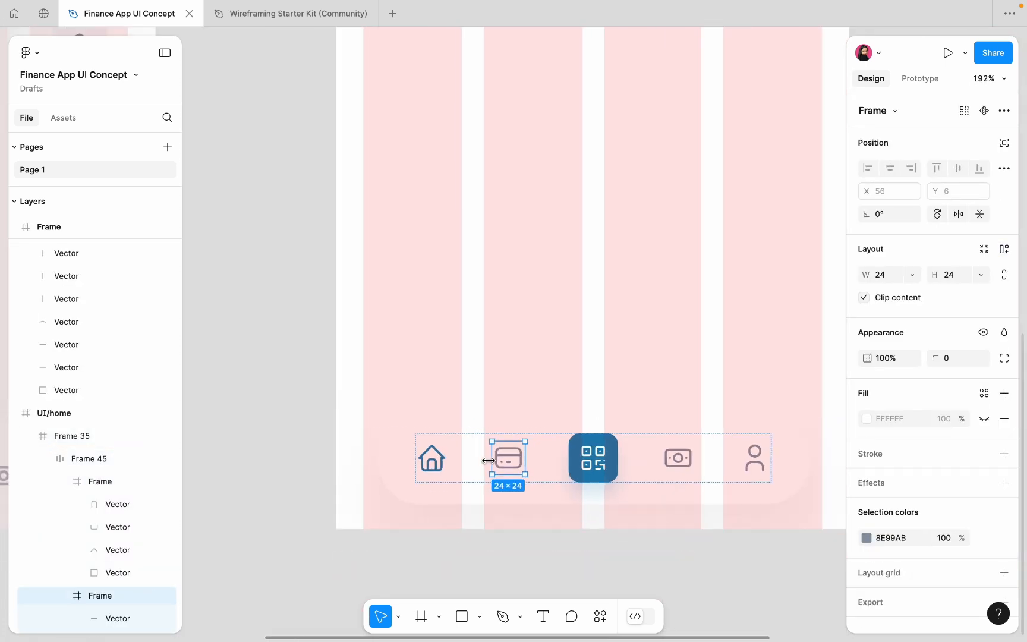
click(430, 462)
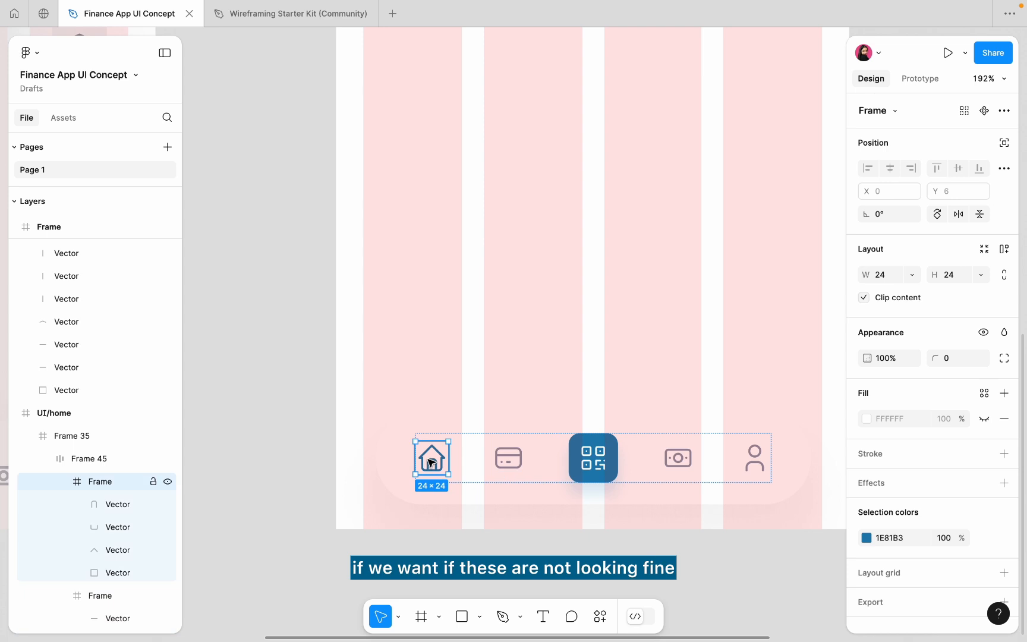
click(440, 377)
Copy the greeting's top navigation bar from Wireframe/home into the UI/home frame at X 0, Y 36.
scroll(440, 377, down, 6)
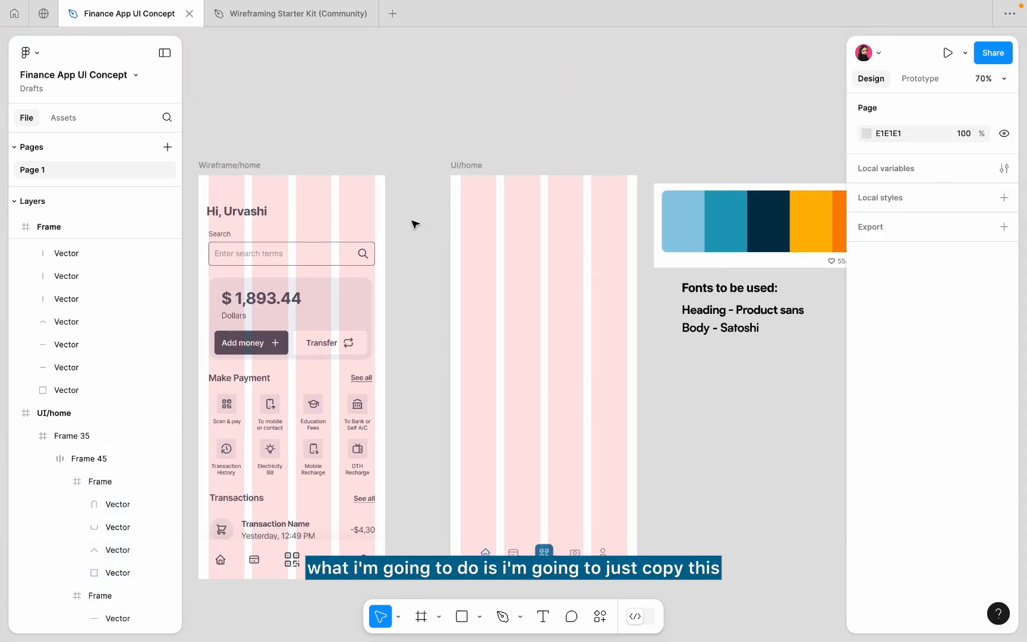
scroll(394, 222, up, 2)
scroll(265, 223, left, 3)
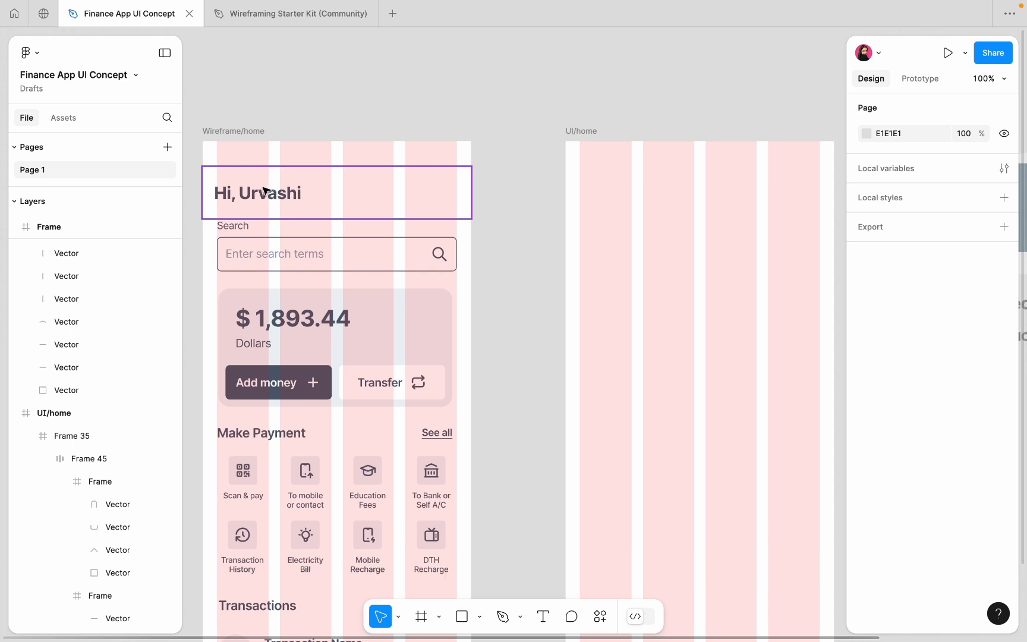
double_click(284, 193)
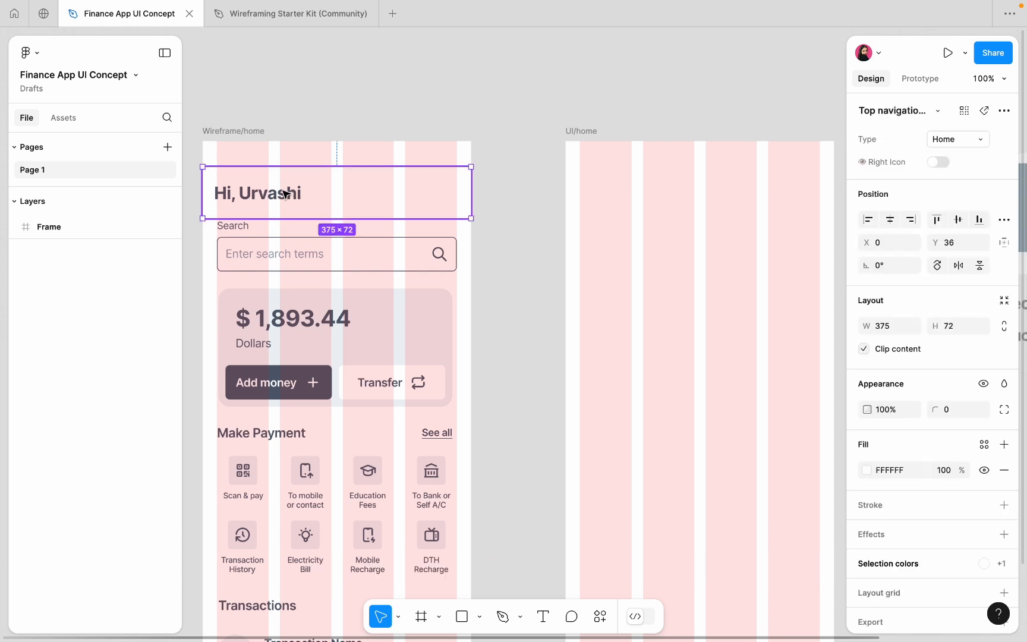
click(290, 137)
click(306, 196)
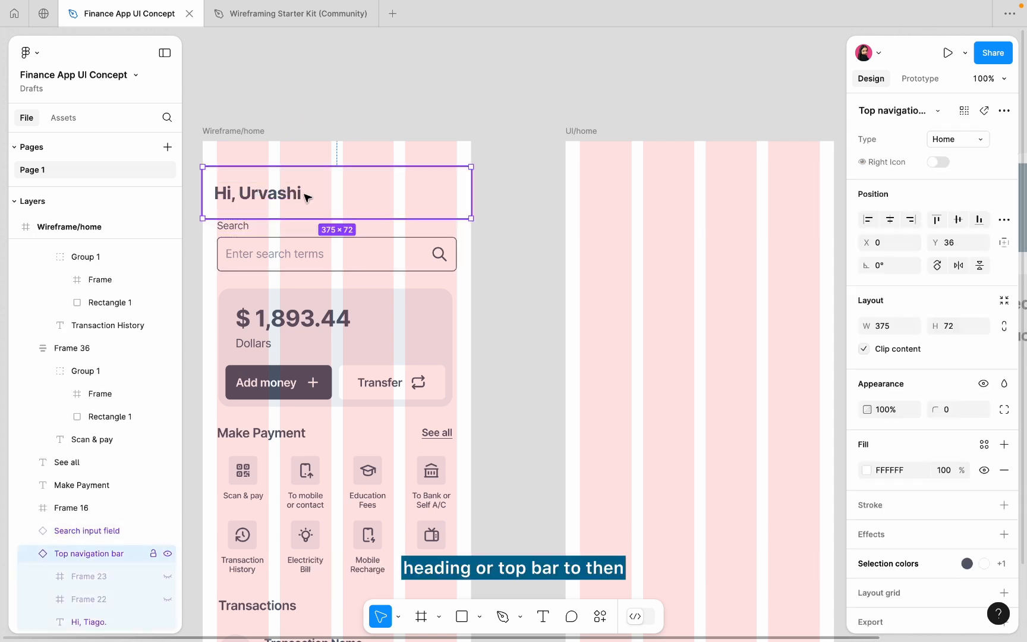
drag(307, 197, 670, 221)
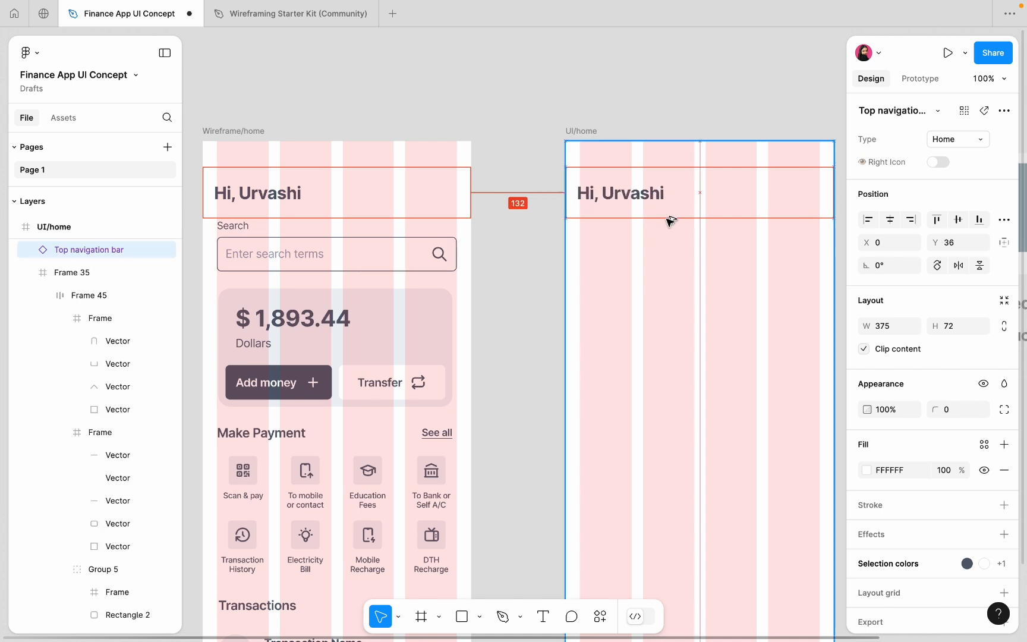
Move the copied top navigation bar out of UI/home to the empty canvas above it, at X 801, Y -176.
scroll(553, 119, up, 3)
click(543, 124)
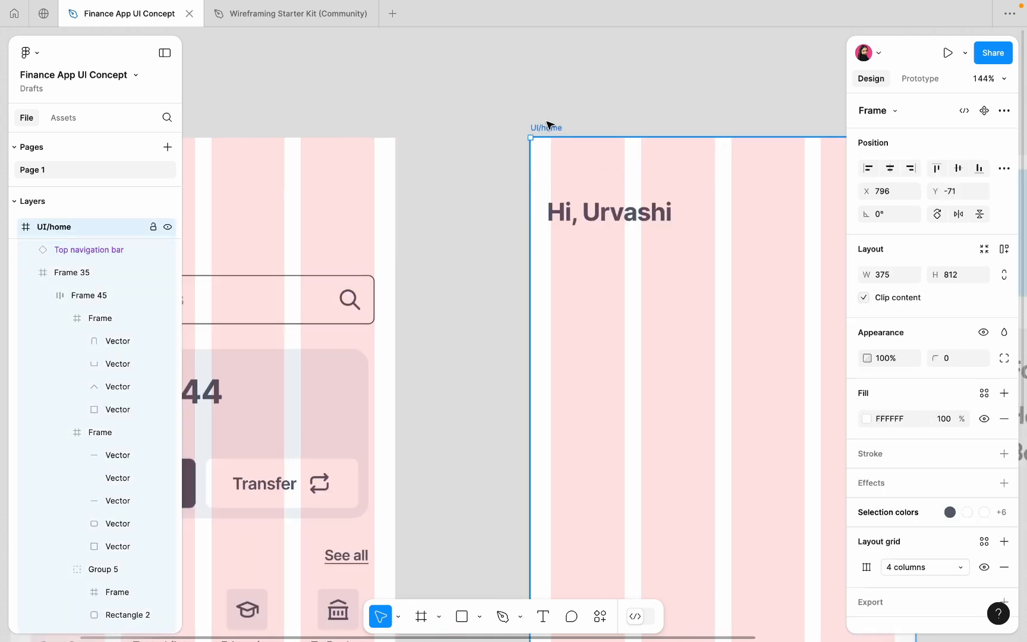
click(624, 223)
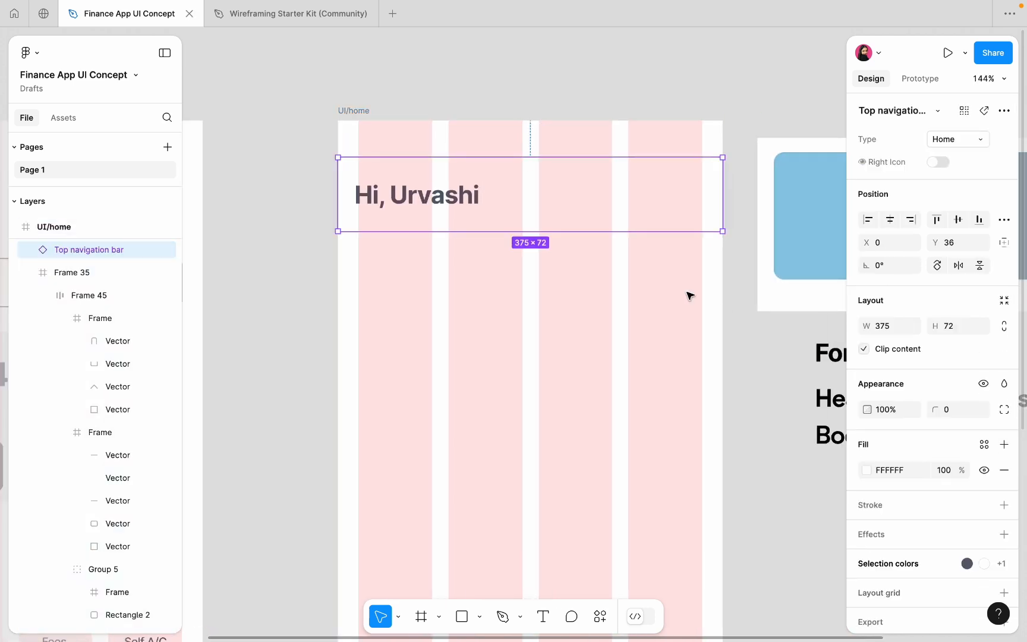
drag(458, 198, 464, 67)
scroll(438, 123, up, 3)
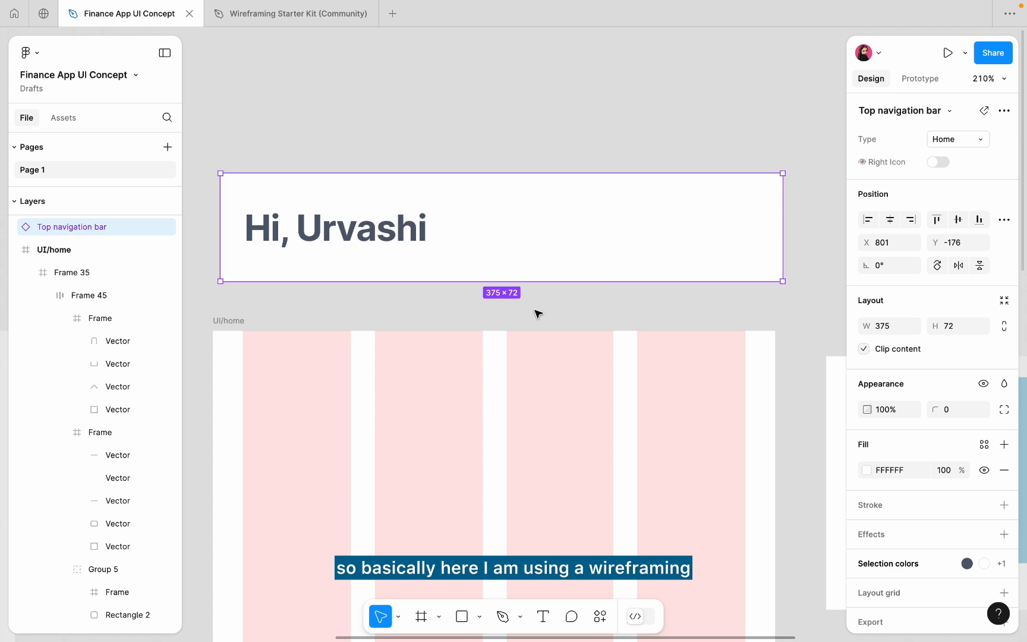
scroll(534, 312, down, 5)
scroll(467, 255, up, 3)
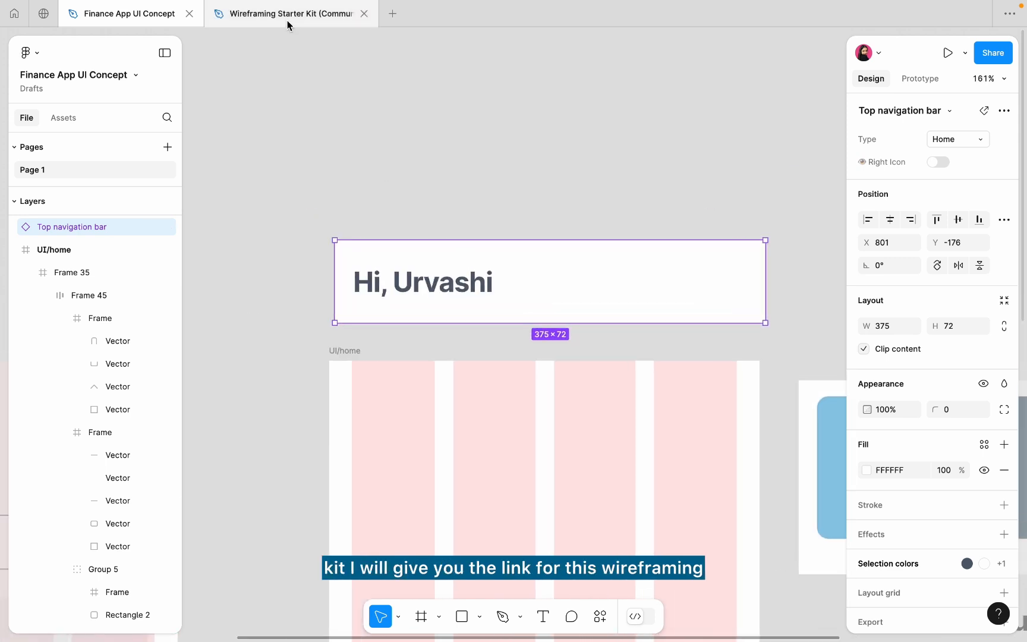
Switch to the Wireframing Starter Kit file, browse its component boards and icon set, and return to the Finance App UI Concept file.
mouse_move(286, 19)
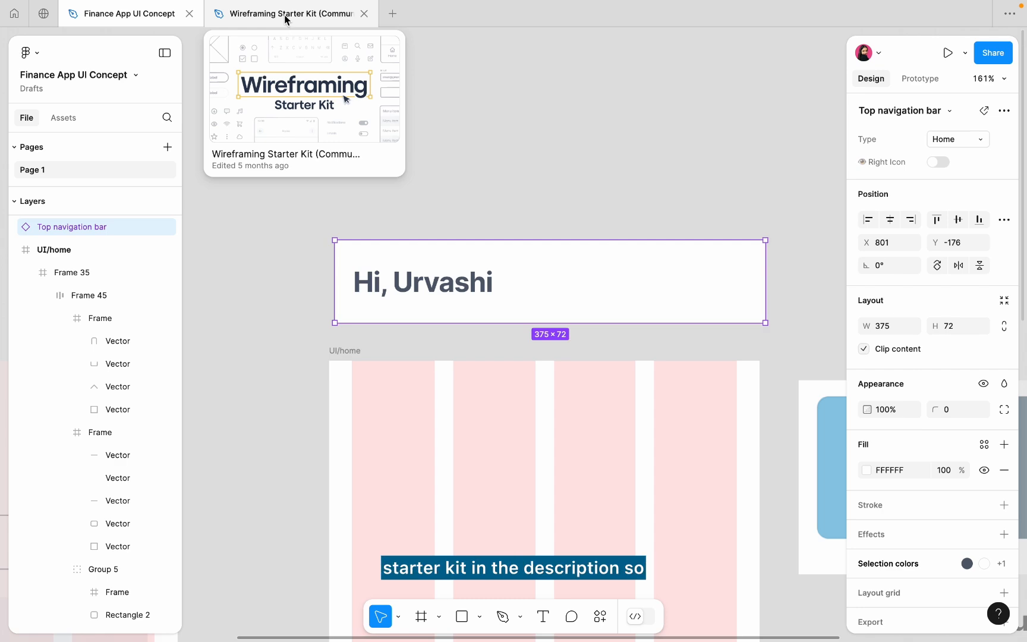
click(285, 19)
scroll(407, 253, down, 5)
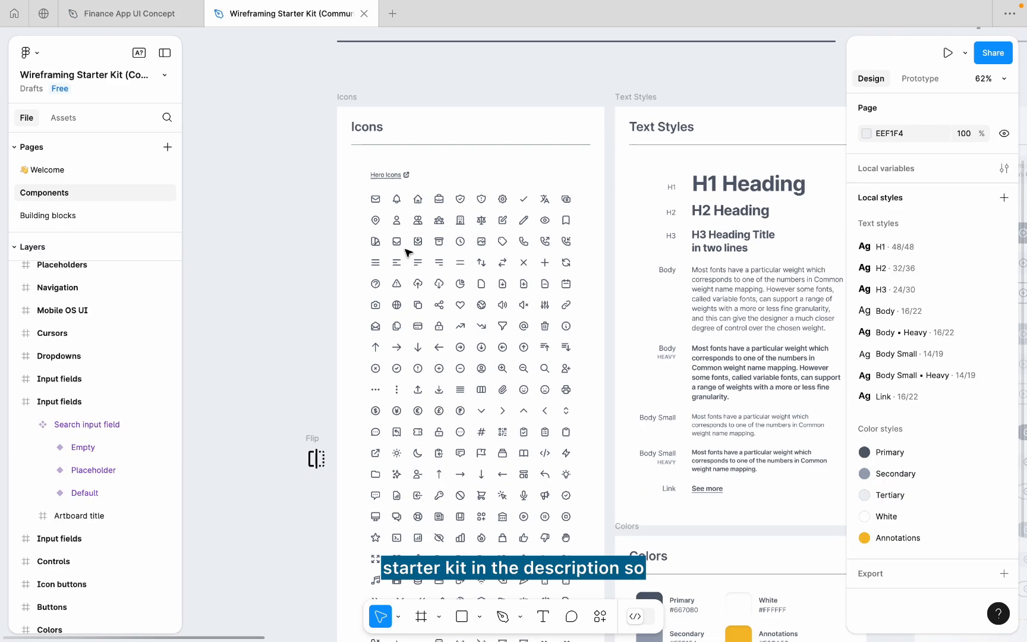
scroll(408, 253, right, 10)
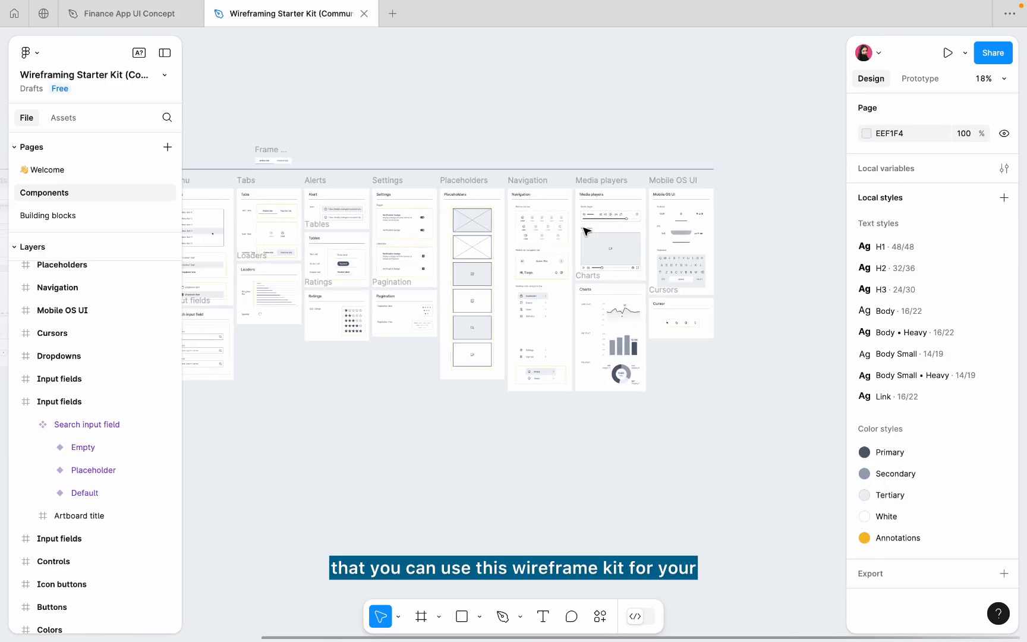
scroll(586, 231, up, 5)
scroll(586, 230, down, 2)
scroll(585, 230, left, 10)
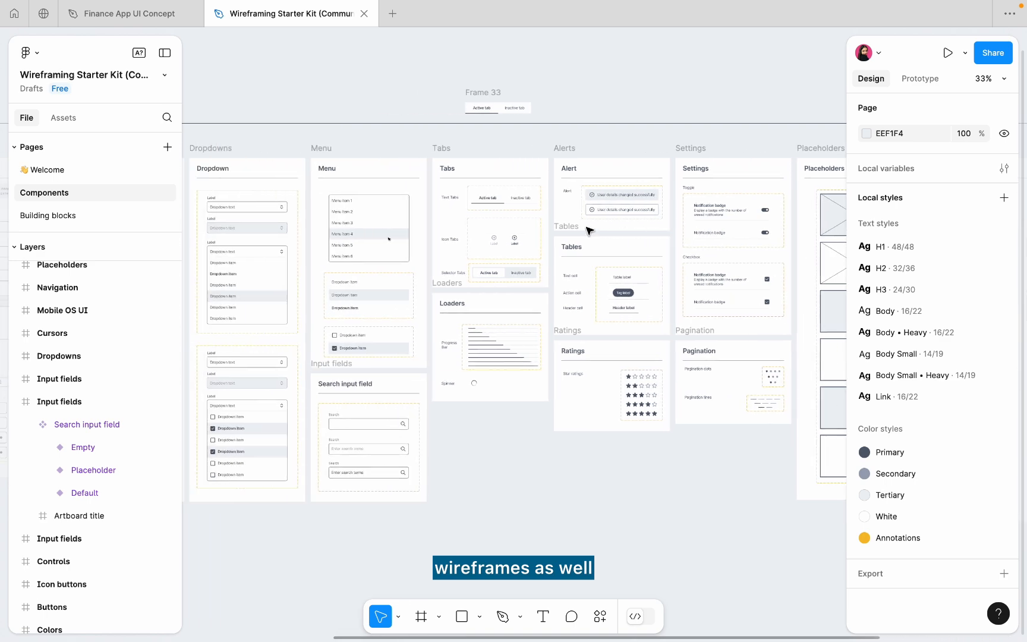
scroll(586, 230, up, 4)
scroll(434, 284, down, 3)
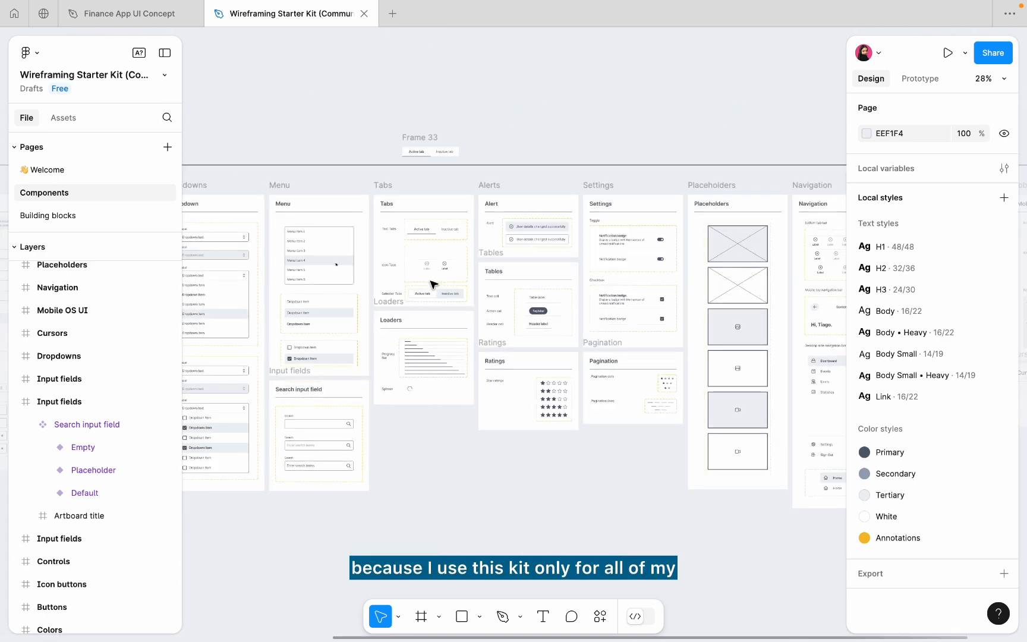
scroll(433, 284, left, 3)
scroll(433, 284, up, 4)
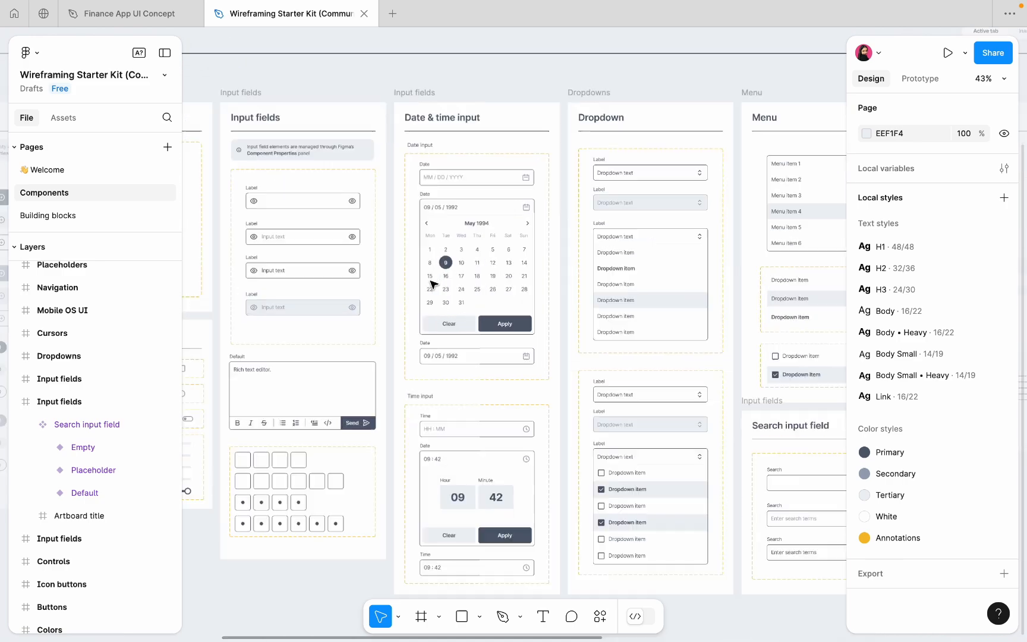
scroll(431, 284, left, 2)
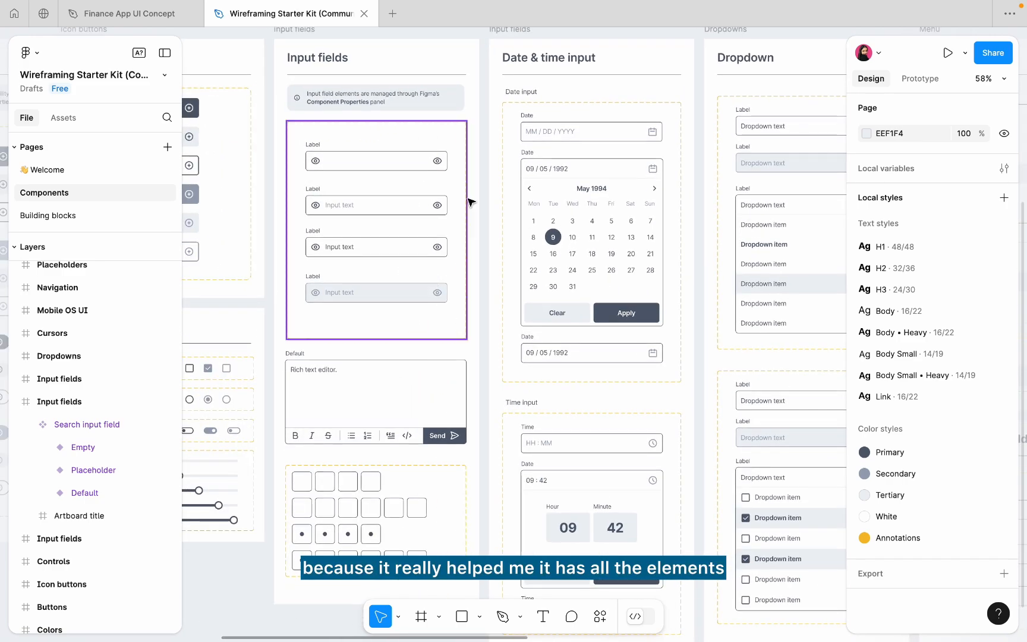
scroll(499, 202, down, 4)
scroll(499, 203, up, 4)
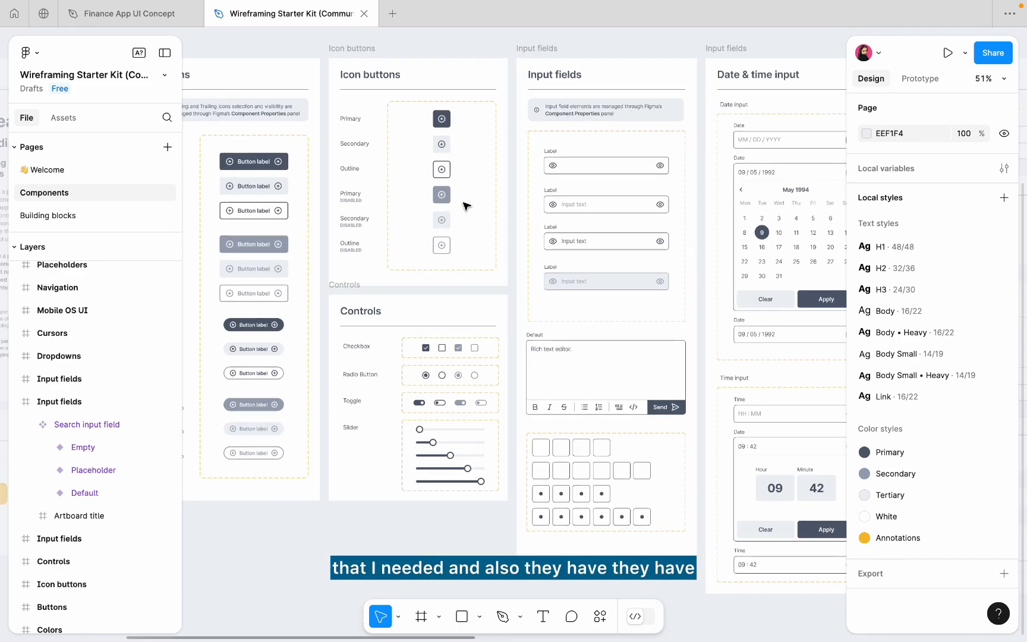
scroll(465, 206, left, 5)
scroll(333, 196, left, 3)
scroll(326, 167, up, 5)
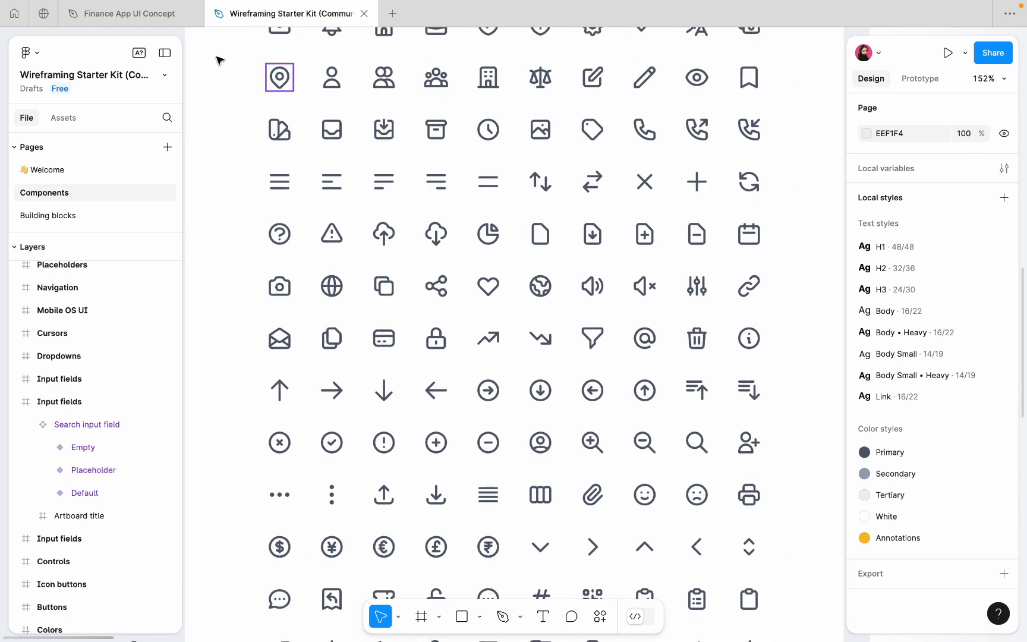
click(149, 18)
Try to copy the greeting text out of the top navigation bar into UI/home at X 20, Y 47.
click(401, 218)
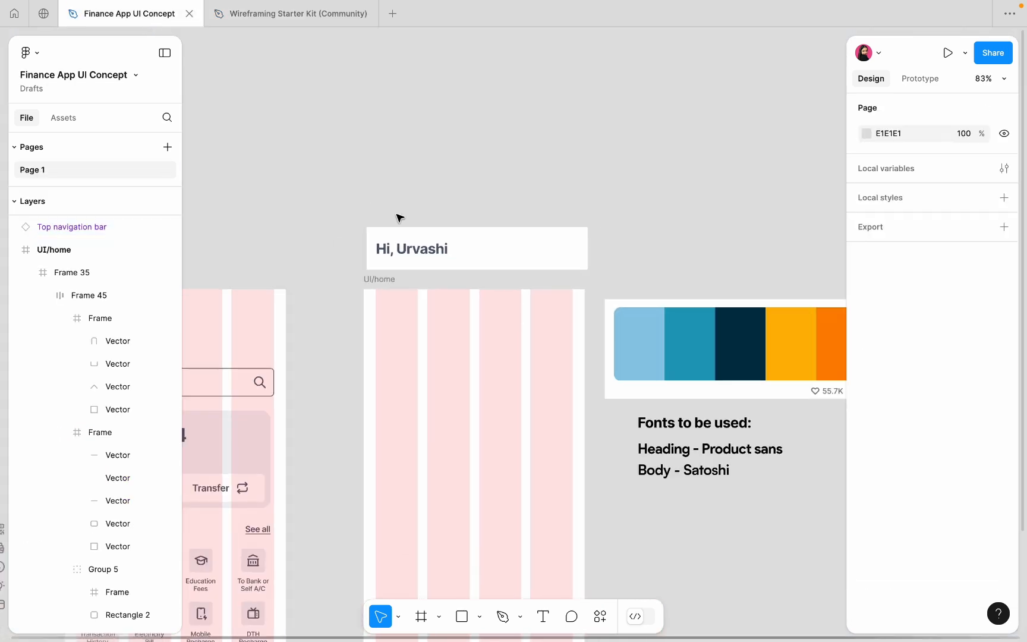
click(398, 248)
double_click(398, 248)
scroll(398, 248, up, 5)
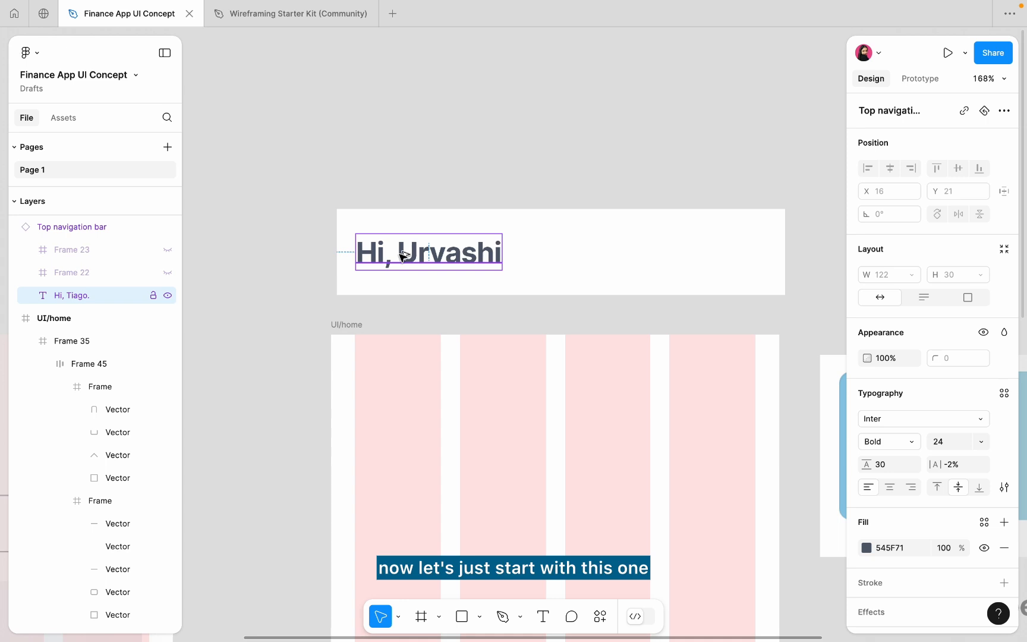
drag(401, 255, 401, 412)
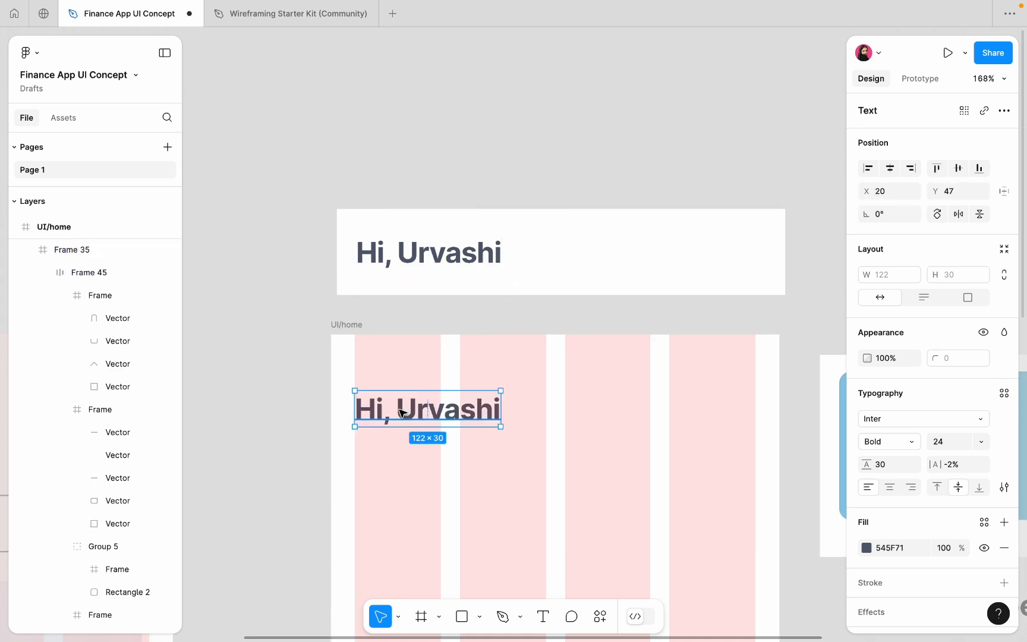
key(ctrl+z)
Detach the top navigation bar instance from its component and move the greeting text inside it to X 22.
click(365, 211)
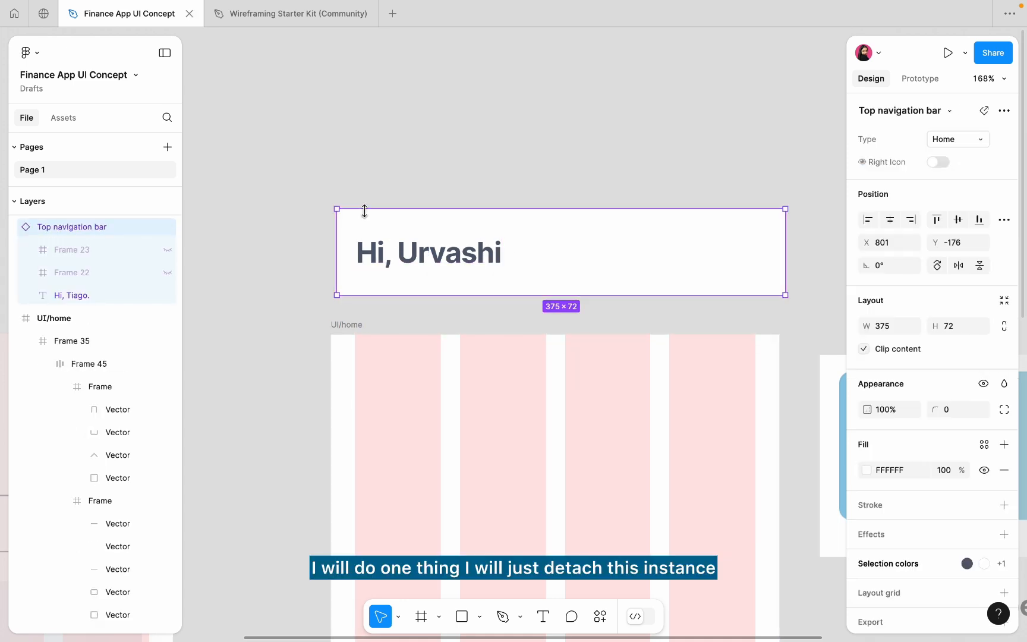
right_click(359, 234)
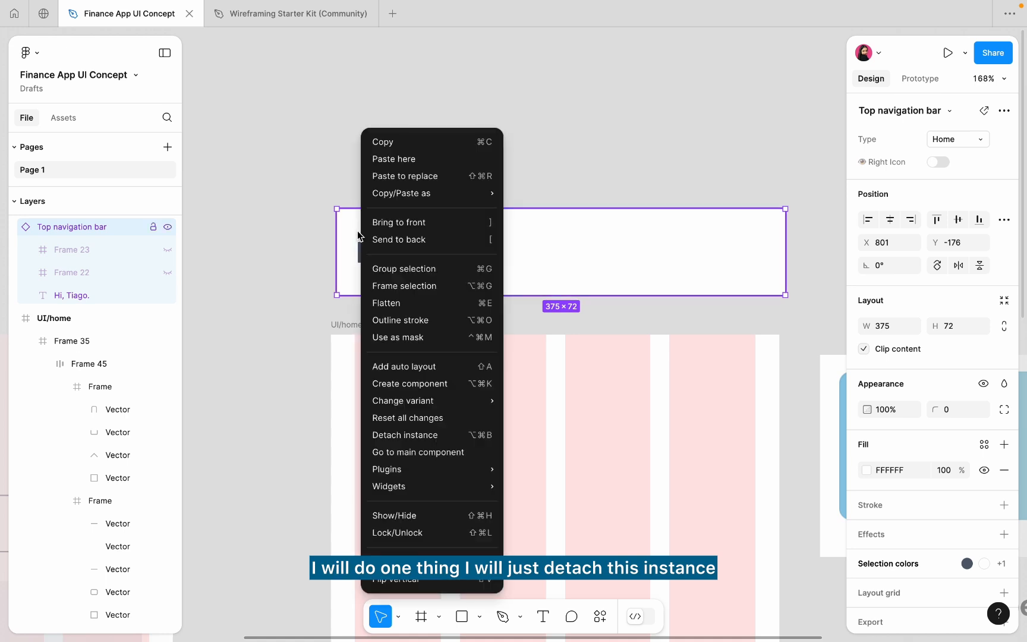
click(396, 433)
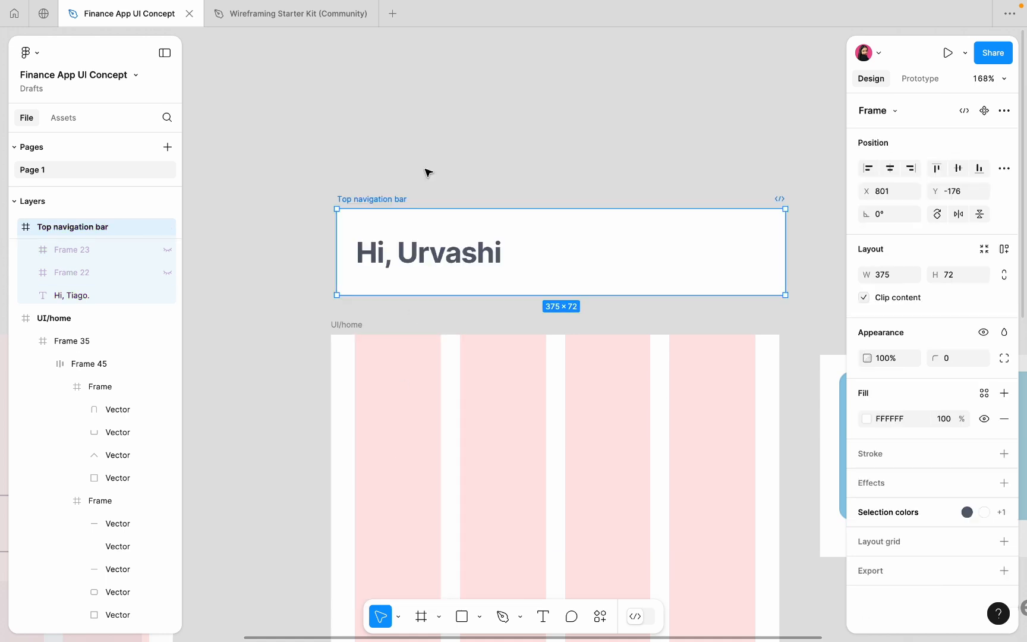
click(386, 263)
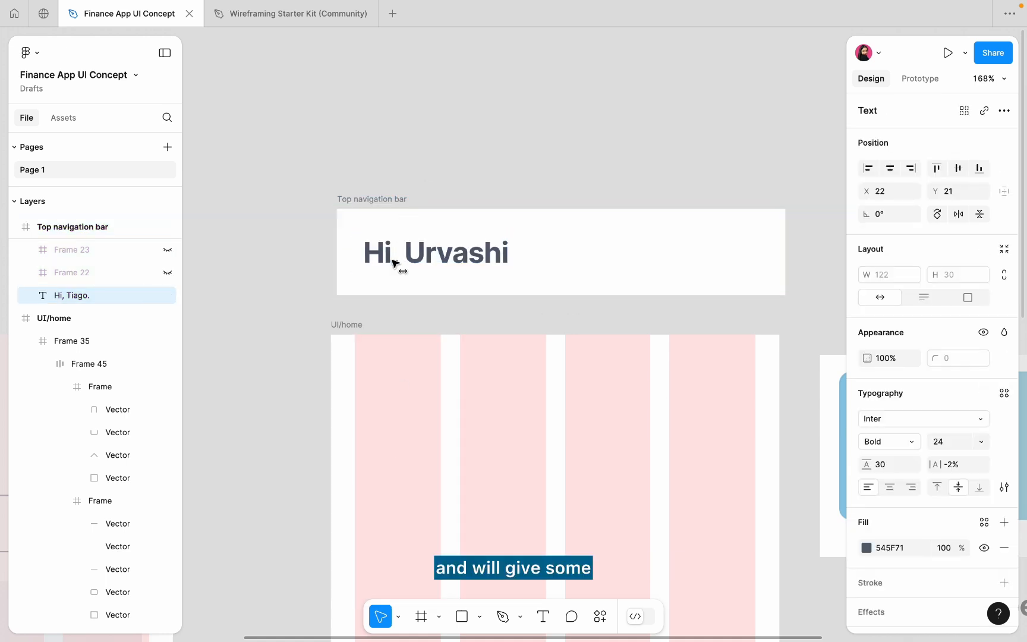
Move the detached top navigation bar into UI/home at Y 48 and center it horizontally.
click(362, 201)
drag(363, 221, 360, 381)
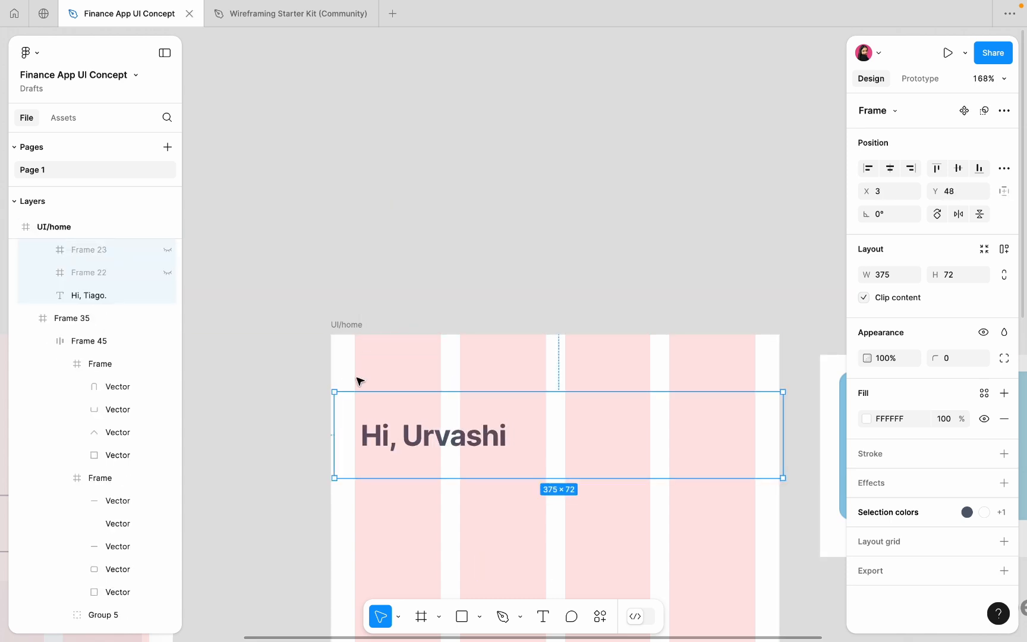
click(889, 168)
Shift the greeting text inside the top navigation bar to X 20 so it lines up with the first column.
scroll(410, 490, up, 5)
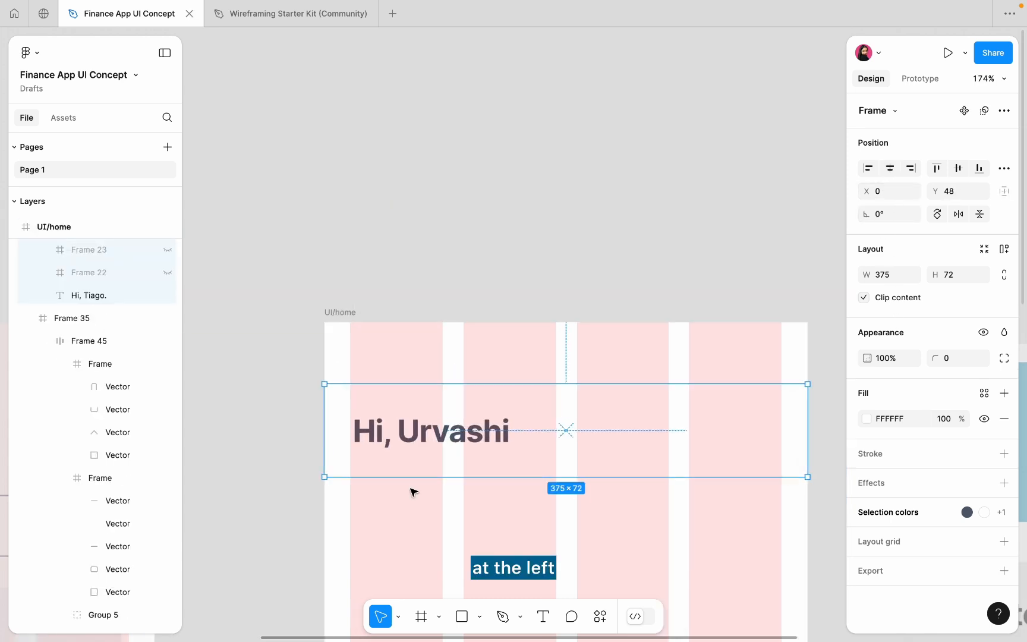
double_click(321, 389)
scroll(322, 383, up, 6)
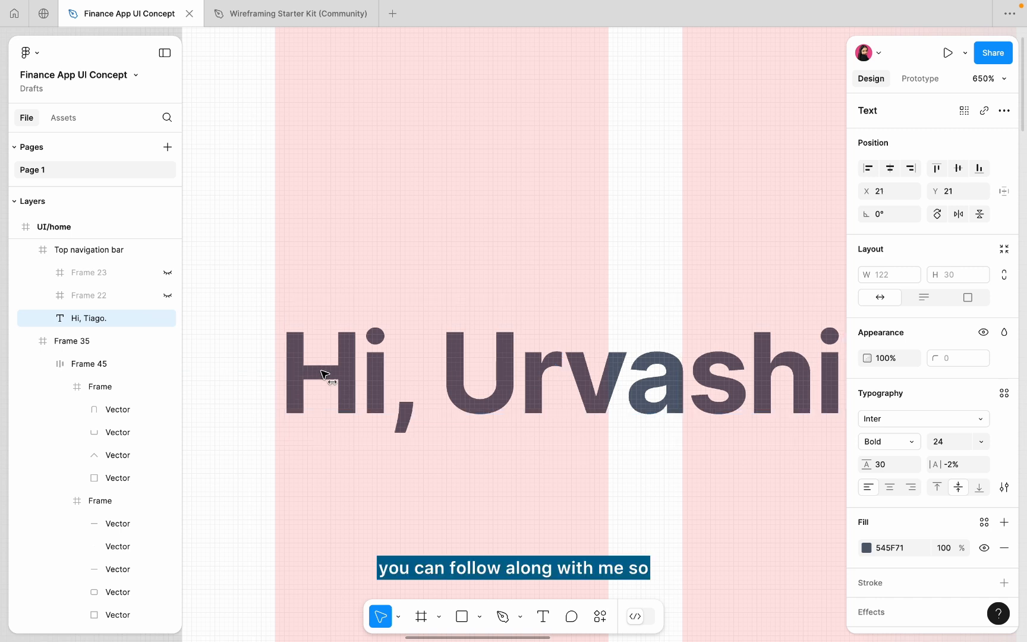
scroll(287, 313, up, 8)
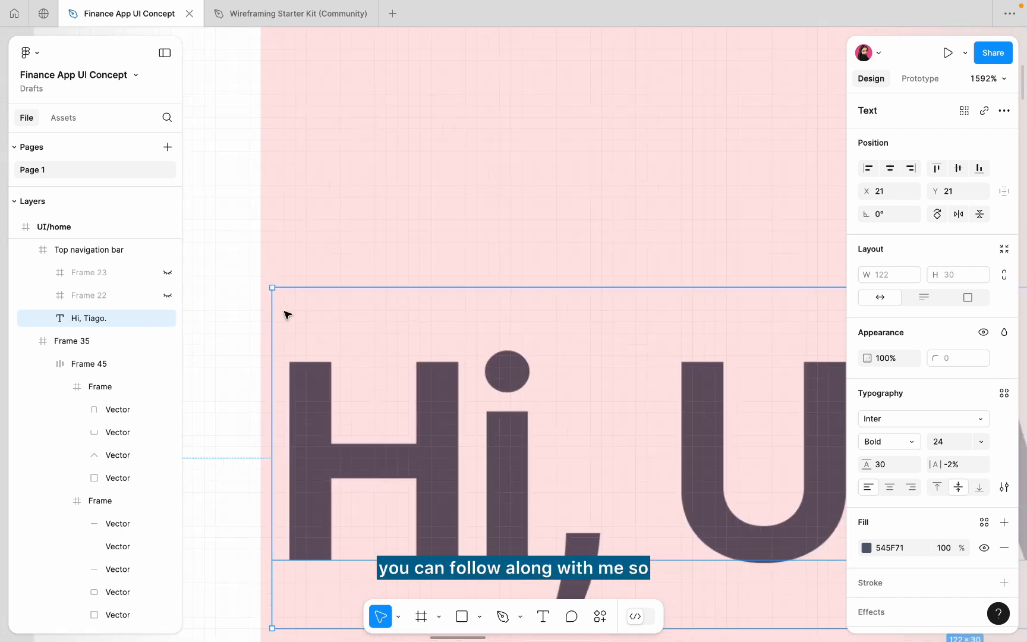
key(Left)
scroll(330, 344, down, 15)
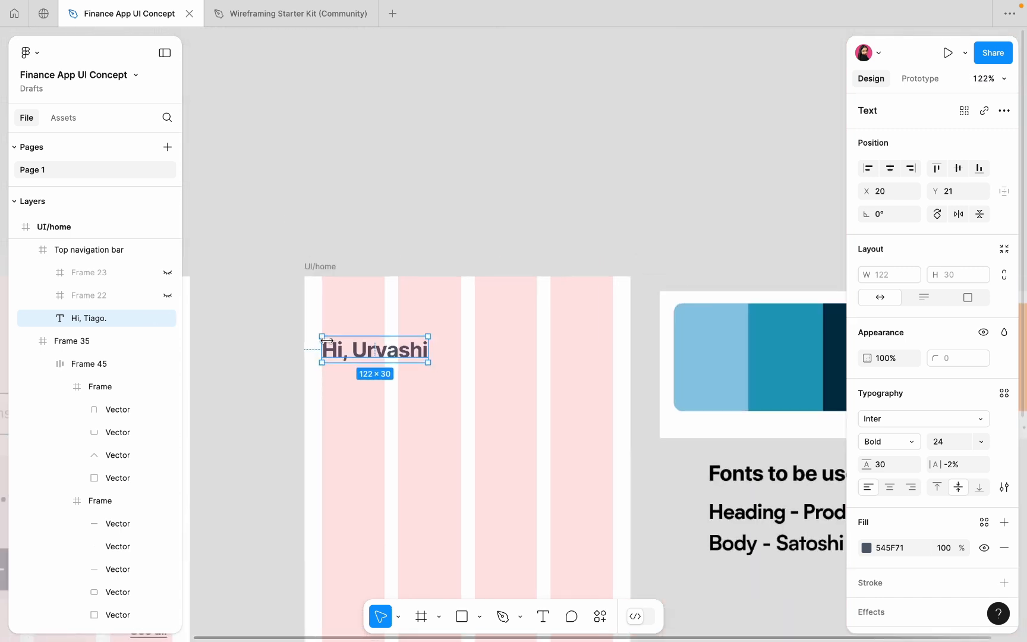
Move the top navigation bar up to Y 42 in UI/home.
key(Escape)
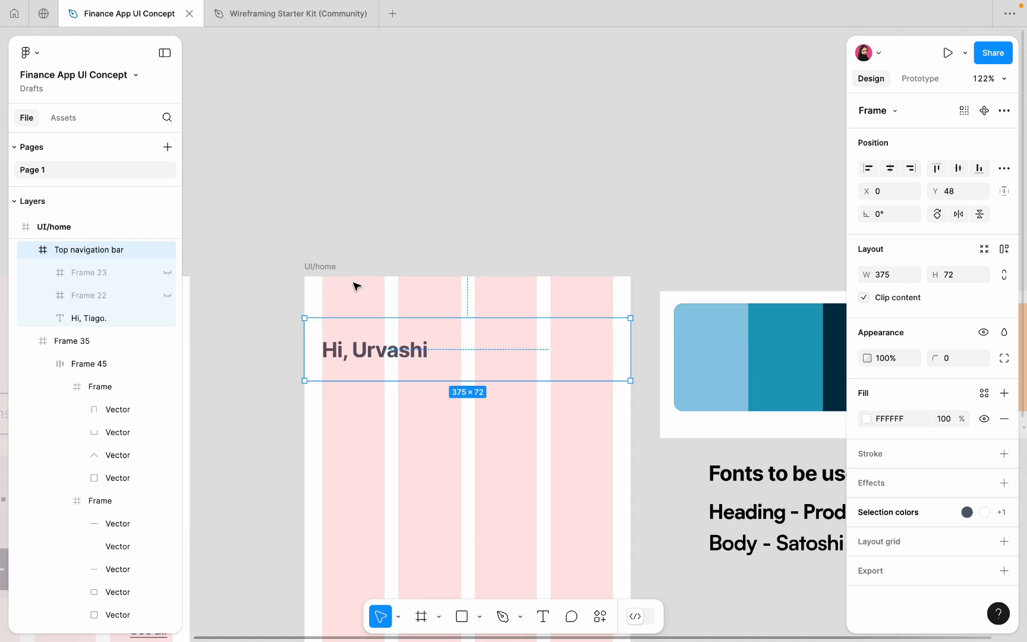
key(Up)
key(Up)
key(Up)
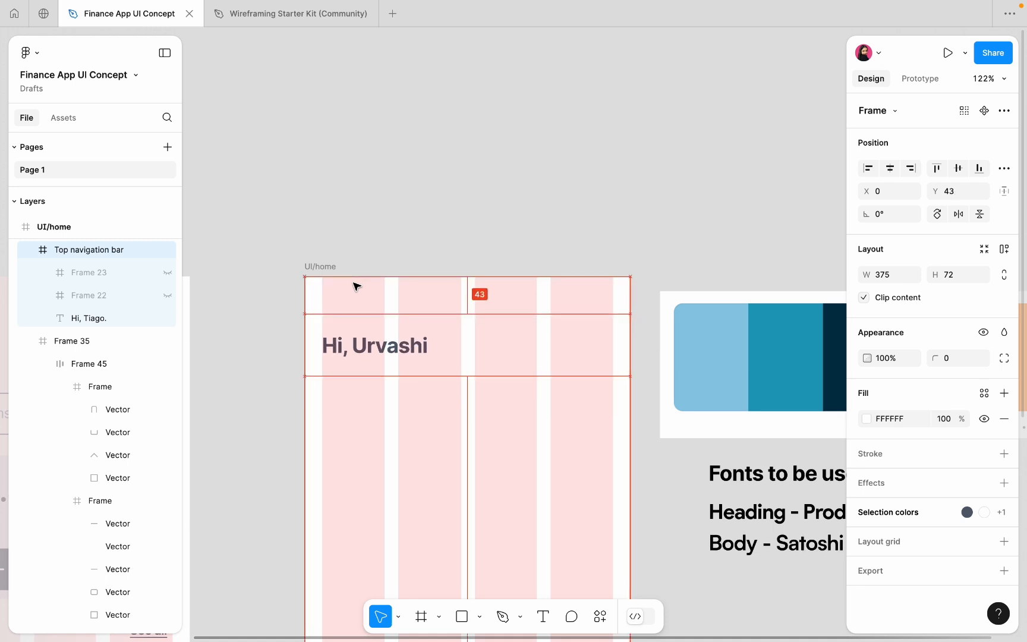
Set the greeting text's font size to 20 and its line height to Auto.
click(366, 347)
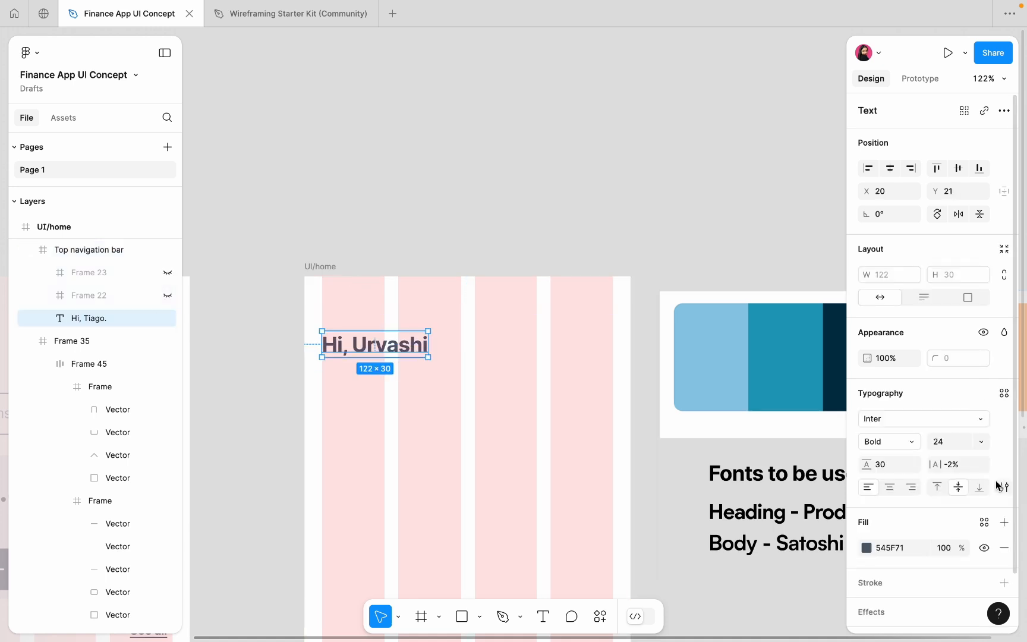
key(Return)
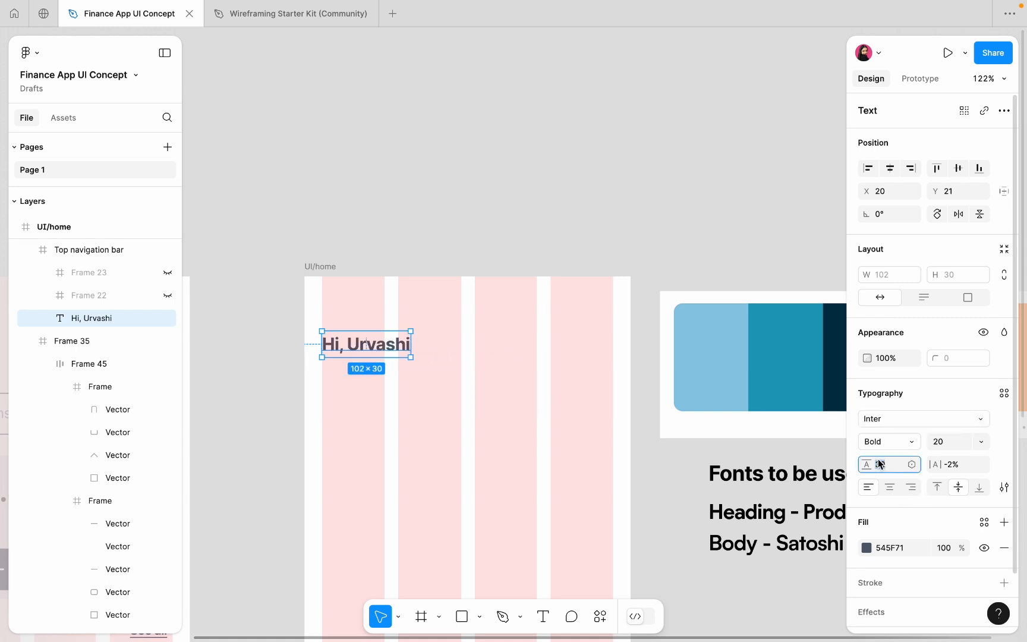
click(514, 461)
scroll(513, 460, right, 5)
scroll(513, 460, down, 1)
scroll(424, 321, left, 5)
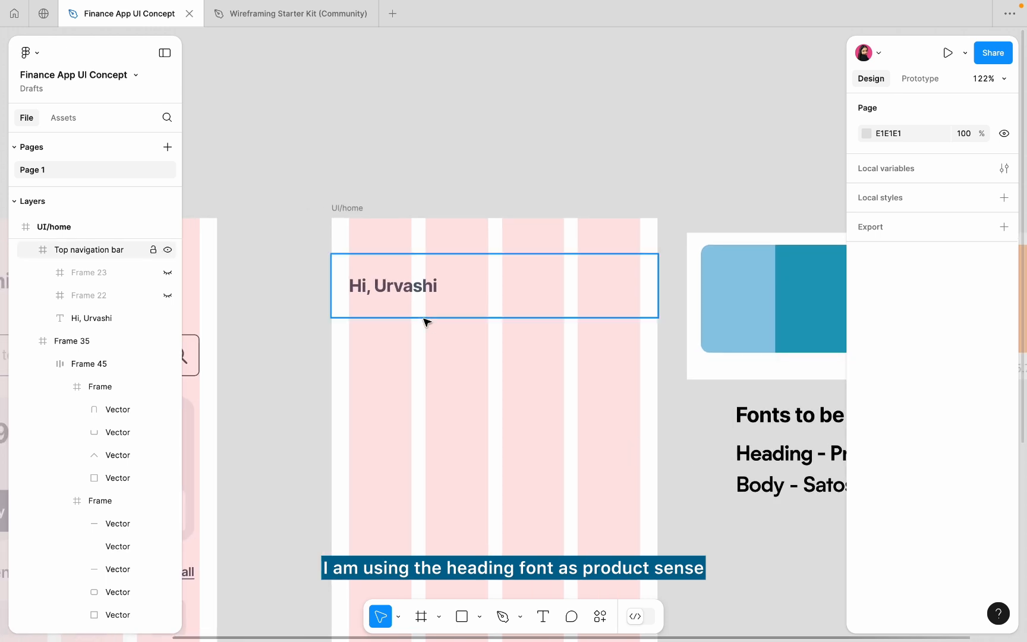
Change the greeting text's font to Product Sans.
scroll(394, 287, up, 3)
click(394, 273)
click(909, 418)
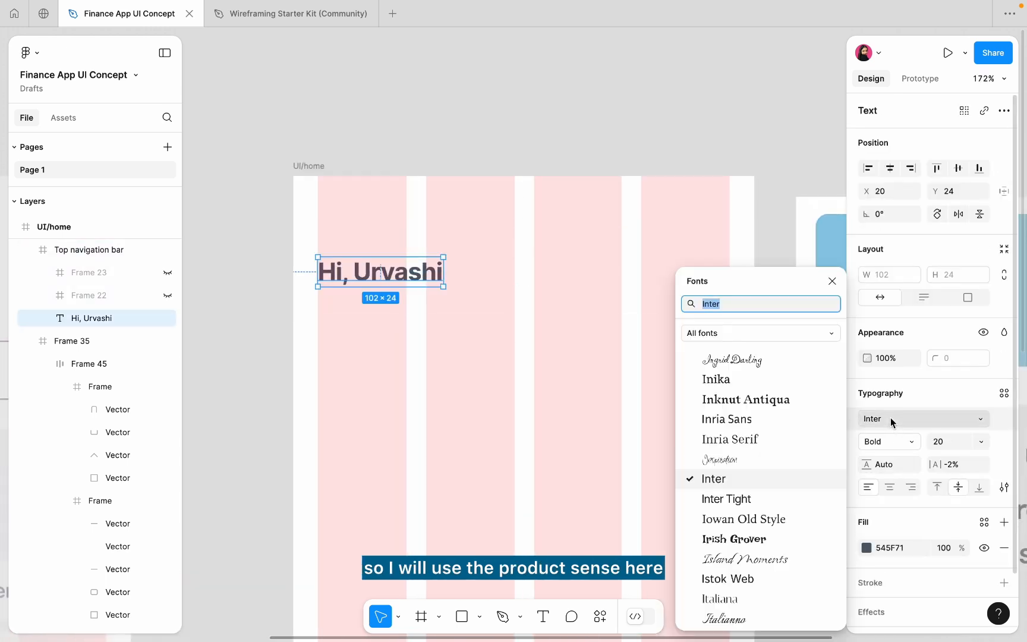
text(produ)
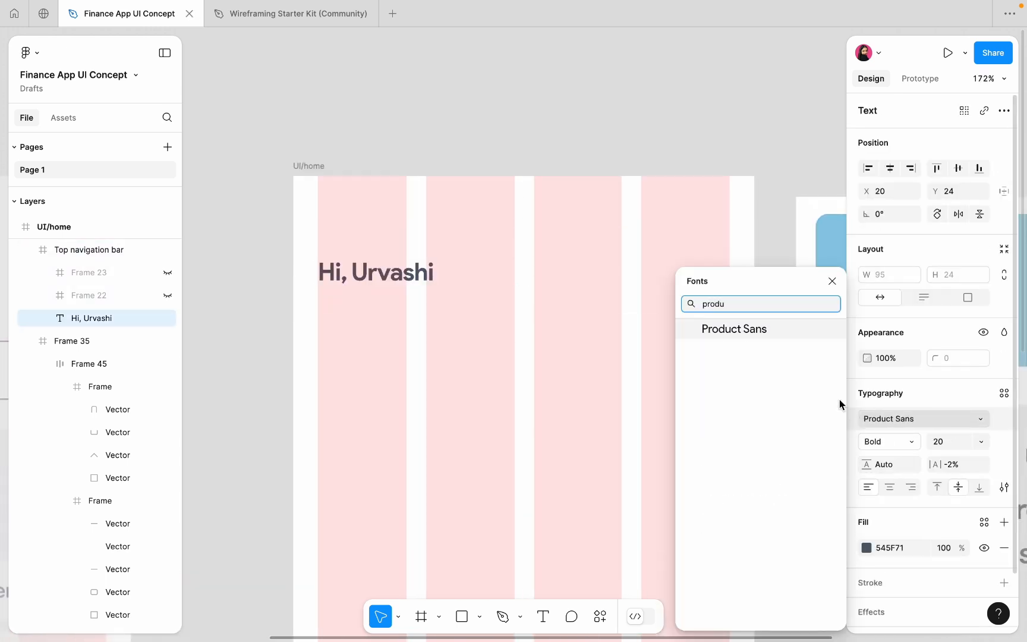
click(780, 332)
Add auto layout to the top navigation bar and stretch it to the full 375 width of UI/home.
click(475, 246)
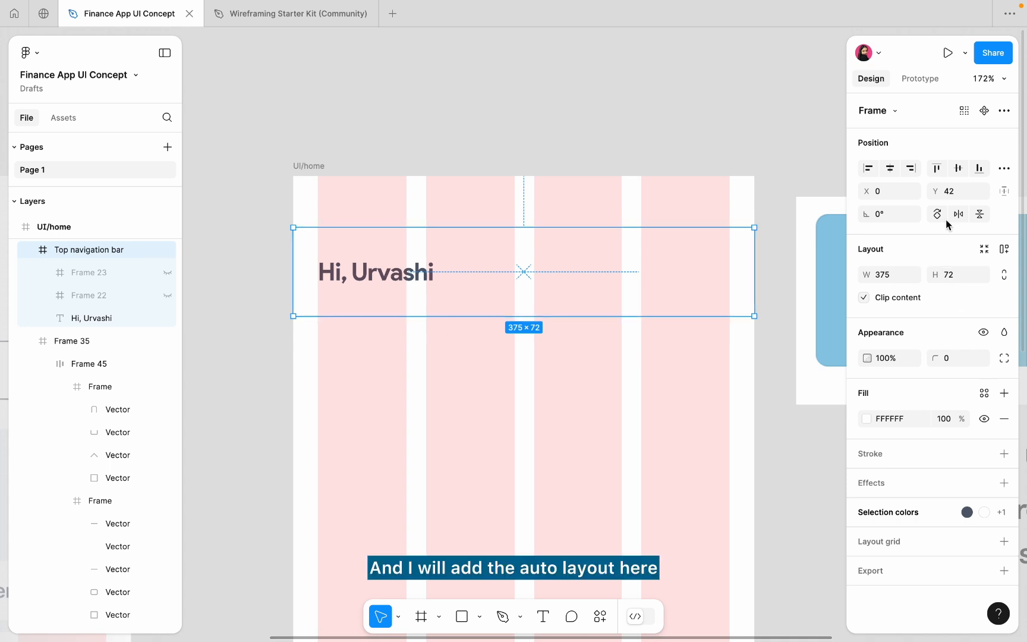
click(1004, 249)
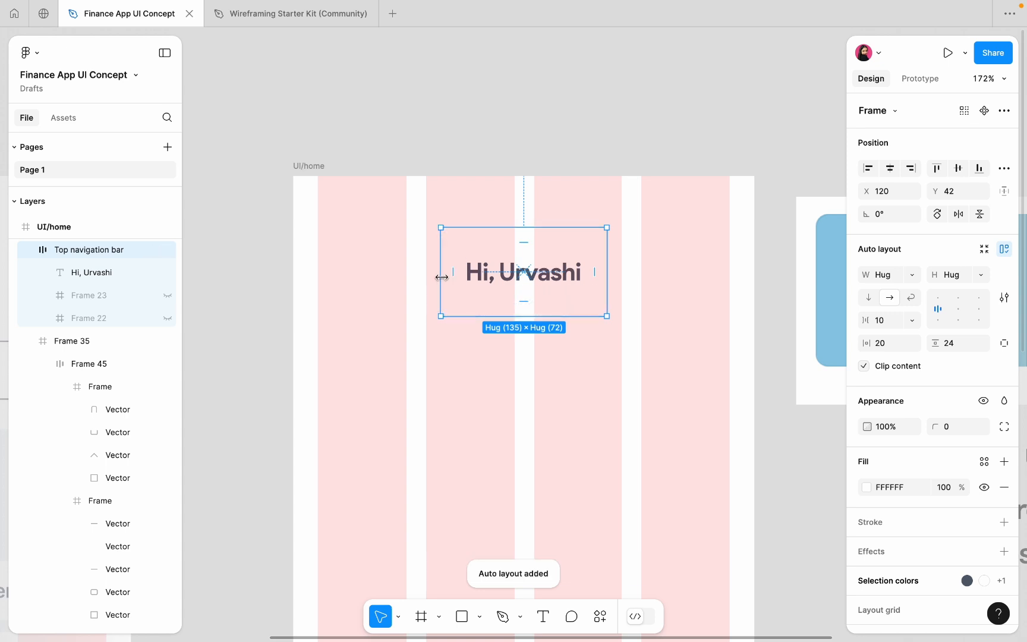
drag(439, 276, 293, 271)
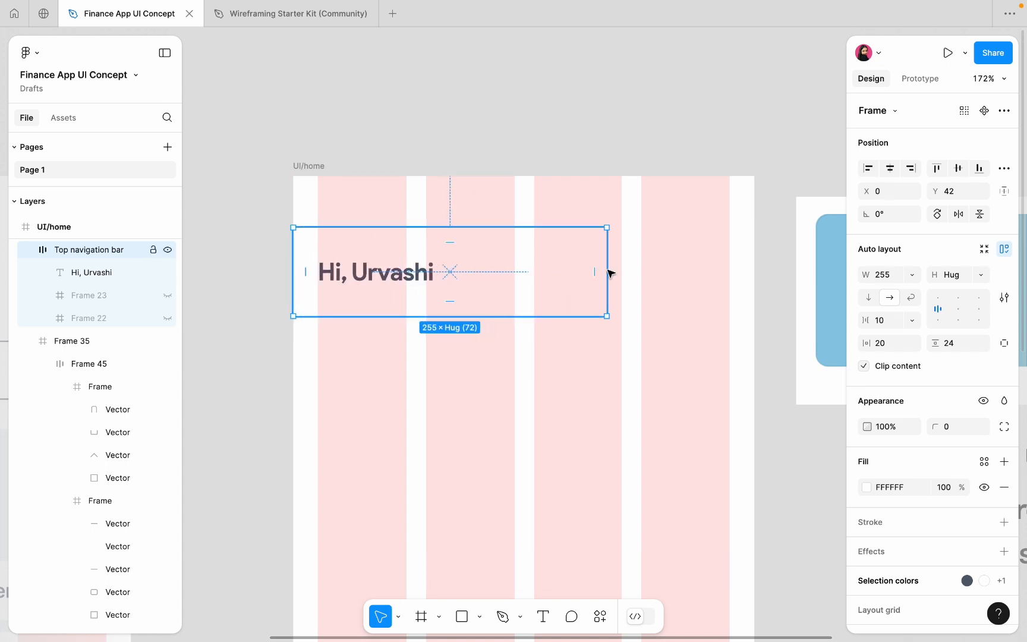
drag(672, 260, 736, 265)
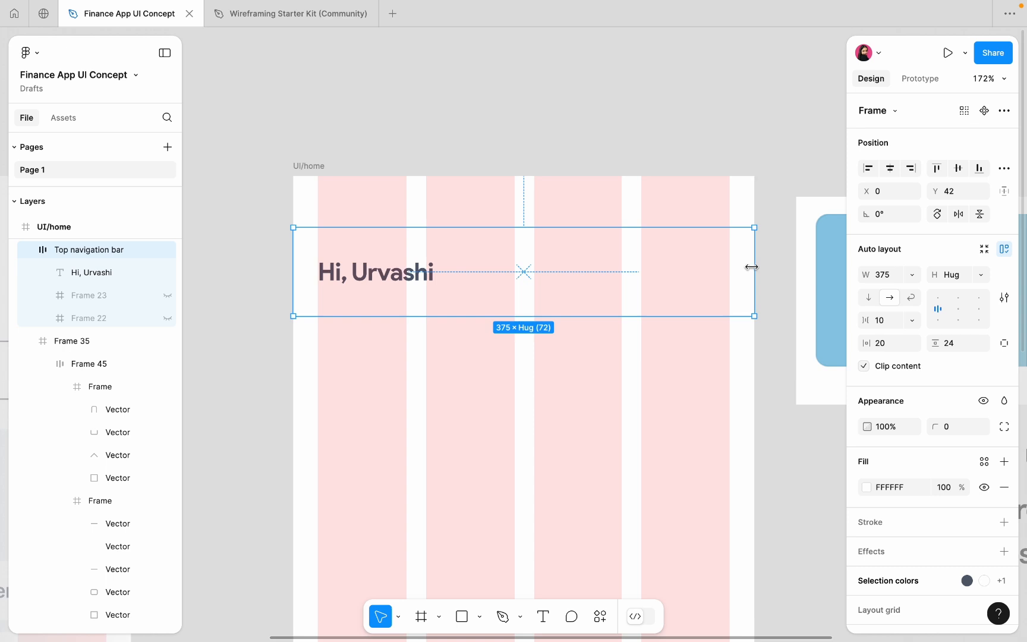
click(484, 373)
double_click(407, 277)
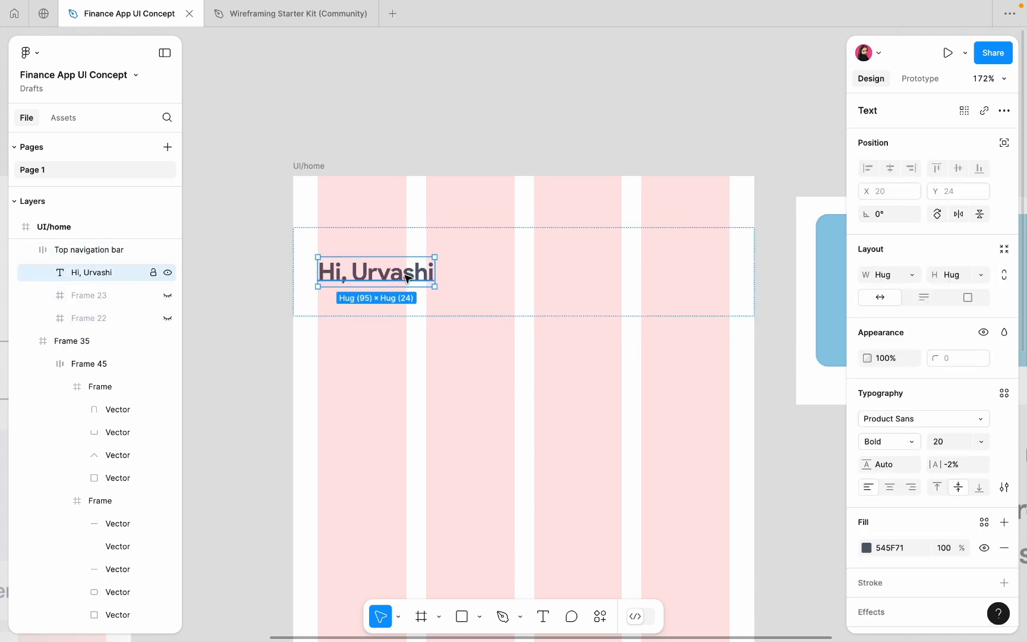
click(424, 380)
scroll(424, 380, down, 5)
click(477, 339)
scroll(477, 340, up, 5)
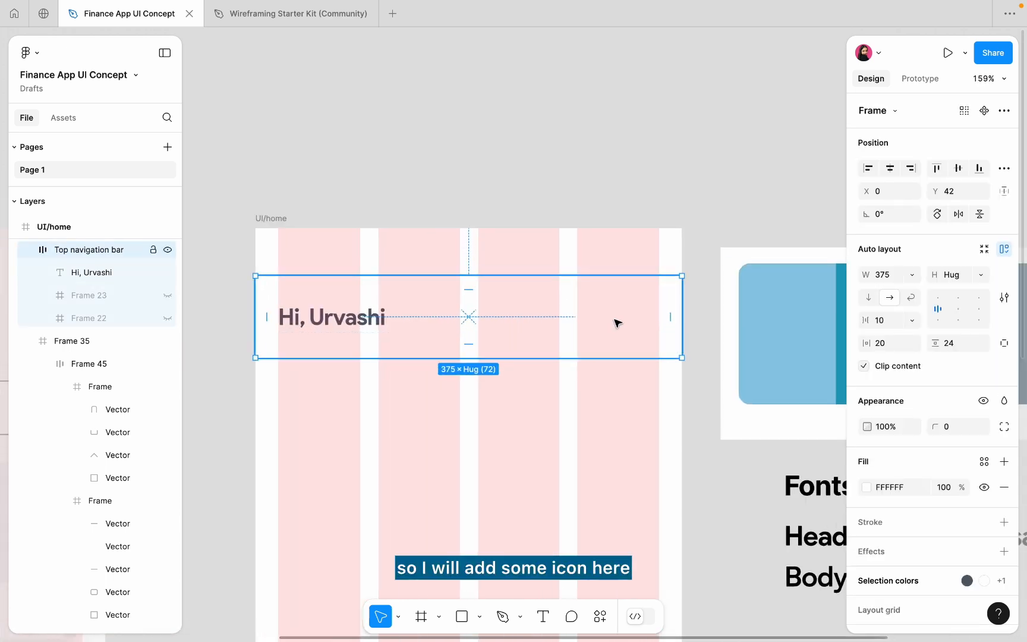
Switch to the Wireframing Starter Kit file and copy the bell icon from its icon set.
click(264, 17)
scroll(465, 273, down, 5)
scroll(355, 178, up, 1)
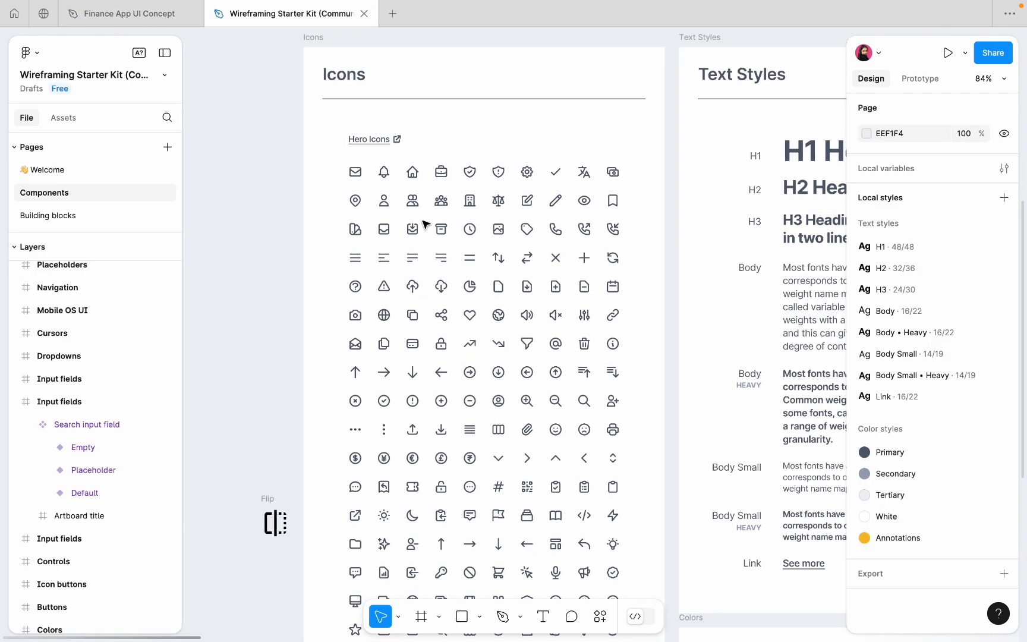
scroll(355, 179, up, 5)
click(411, 169)
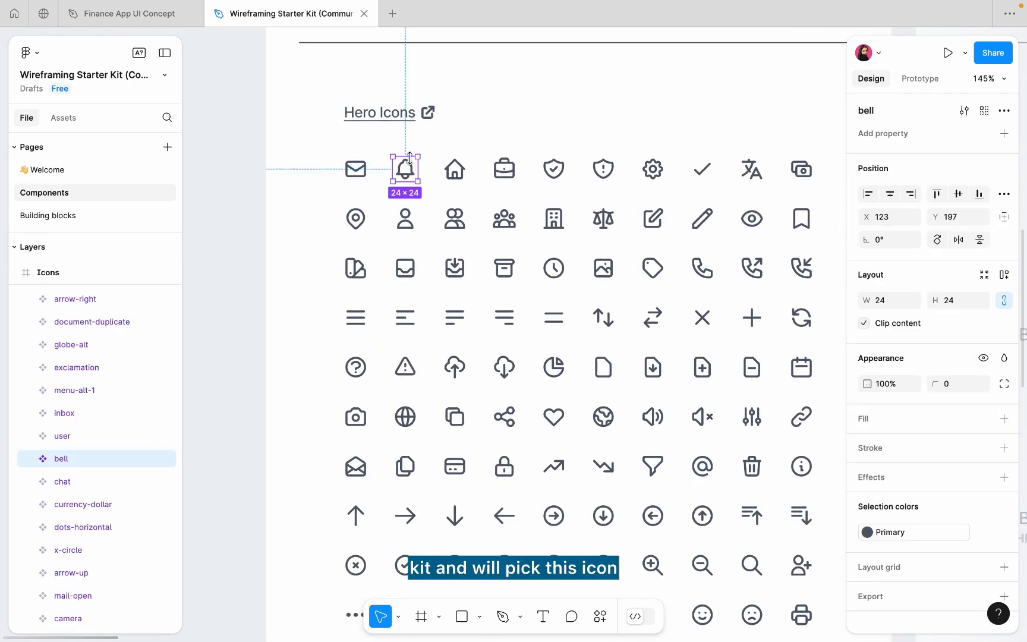
scroll(410, 167, up, 3)
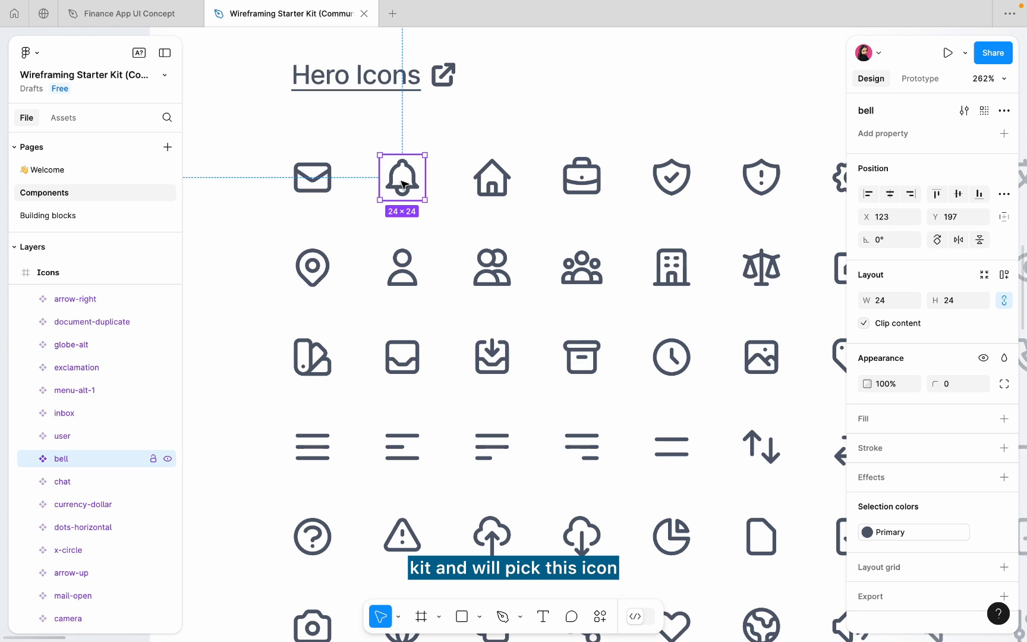
click(265, 164)
Return to the Finance App UI Concept file and paste the bell icon into the top navigation bar after the greeting text.
click(149, 26)
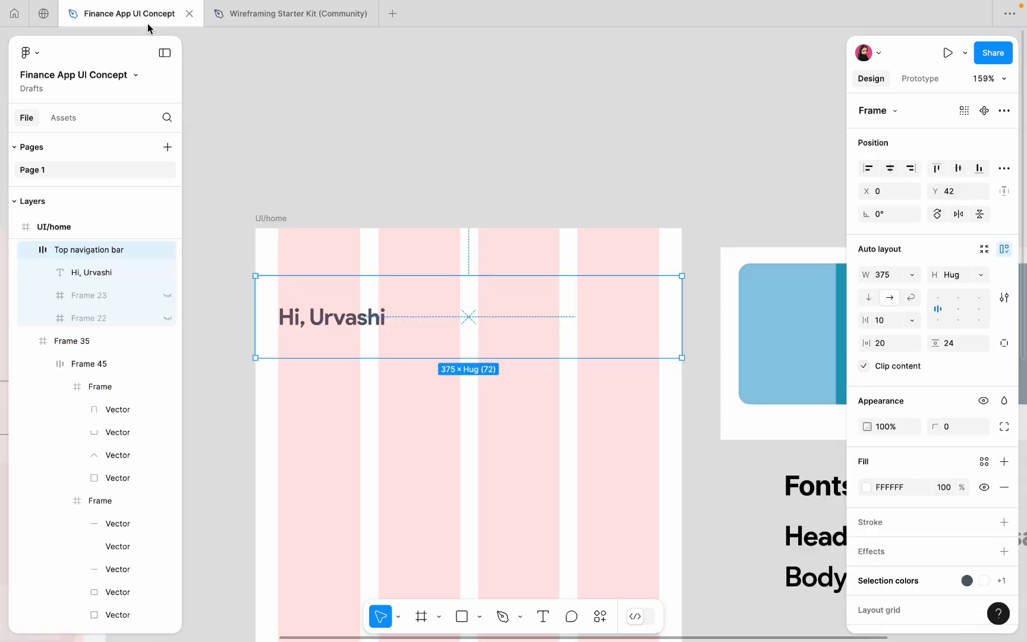
click(380, 210)
key(ctrl+v)
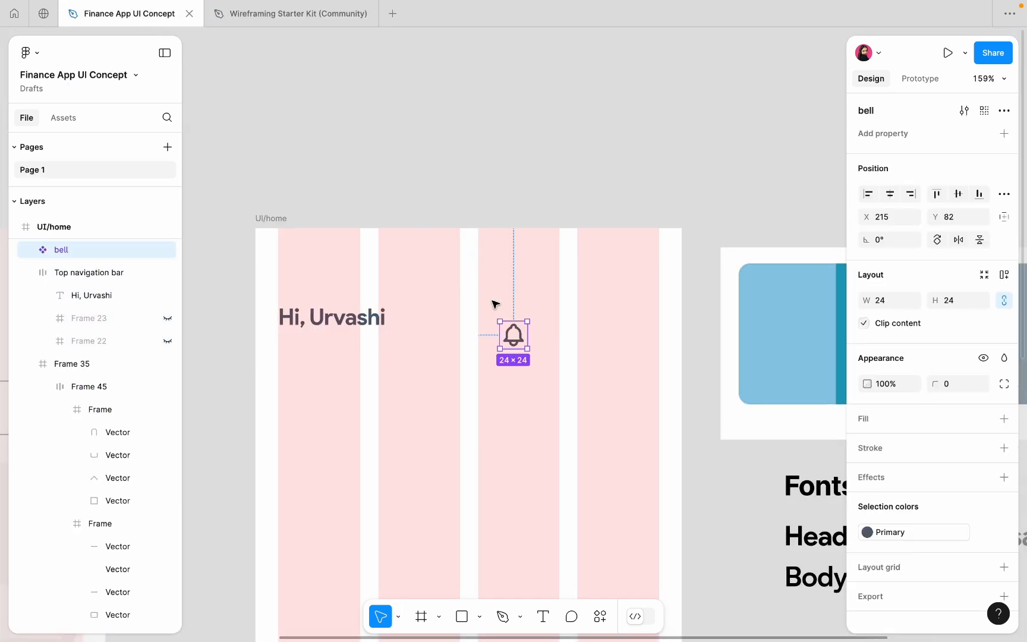
drag(516, 340, 404, 304)
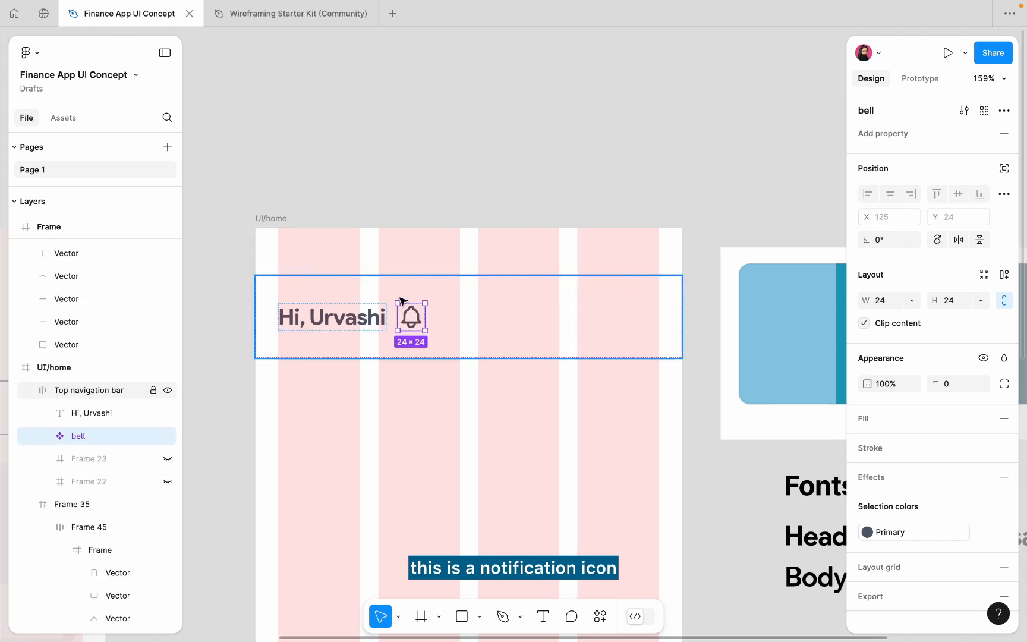
Wrap the greeting text and bell icon in a horizontal auto layout with Auto gap and stretch it to 335 wide.
shift+click(347, 324)
key(shift+a)
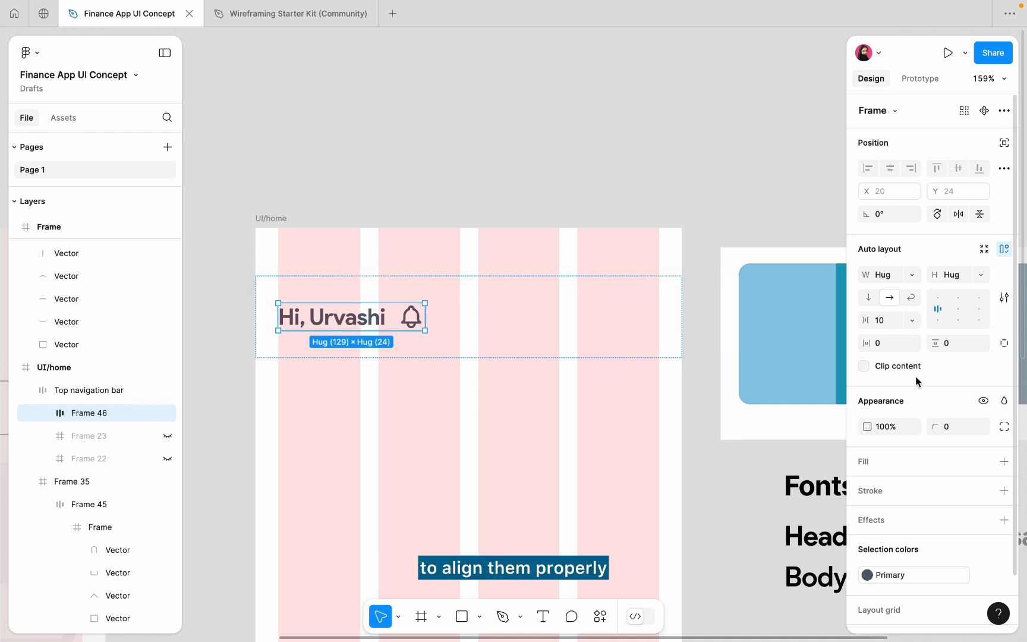
click(912, 319)
click(907, 337)
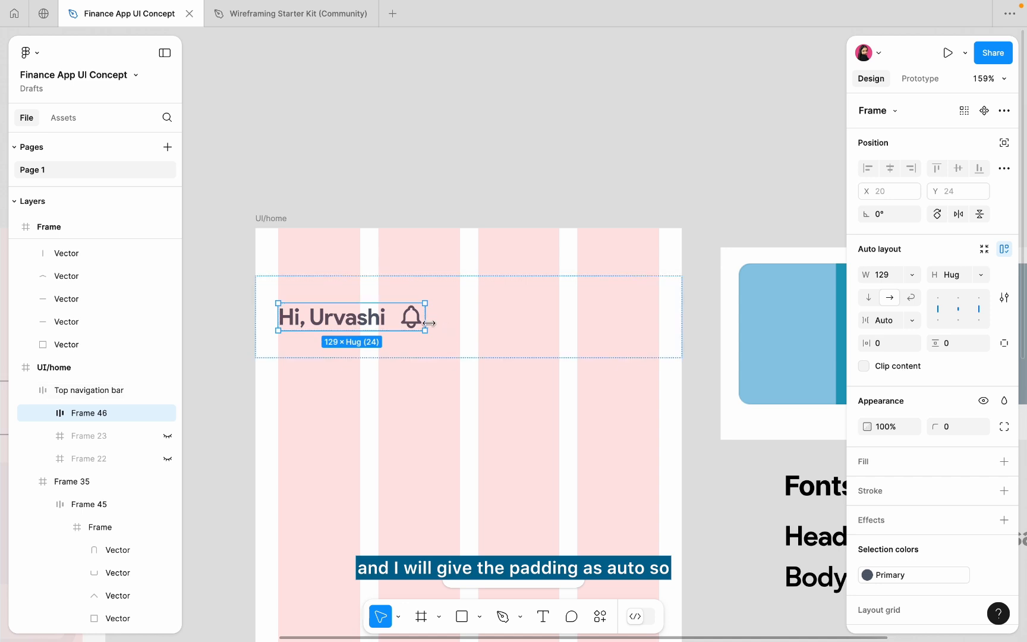
drag(429, 323, 657, 344)
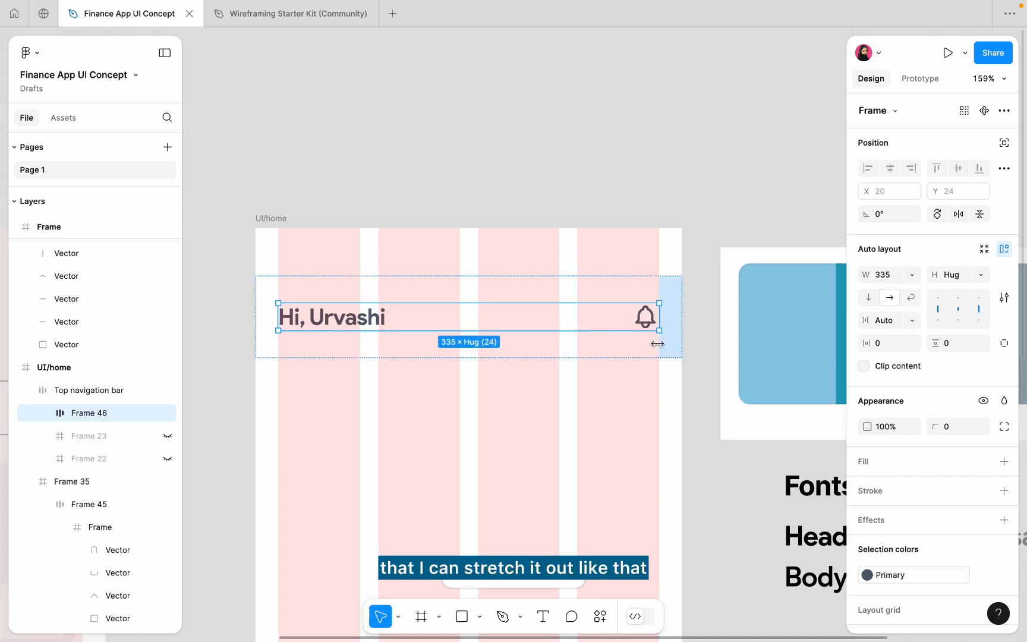
click(614, 213)
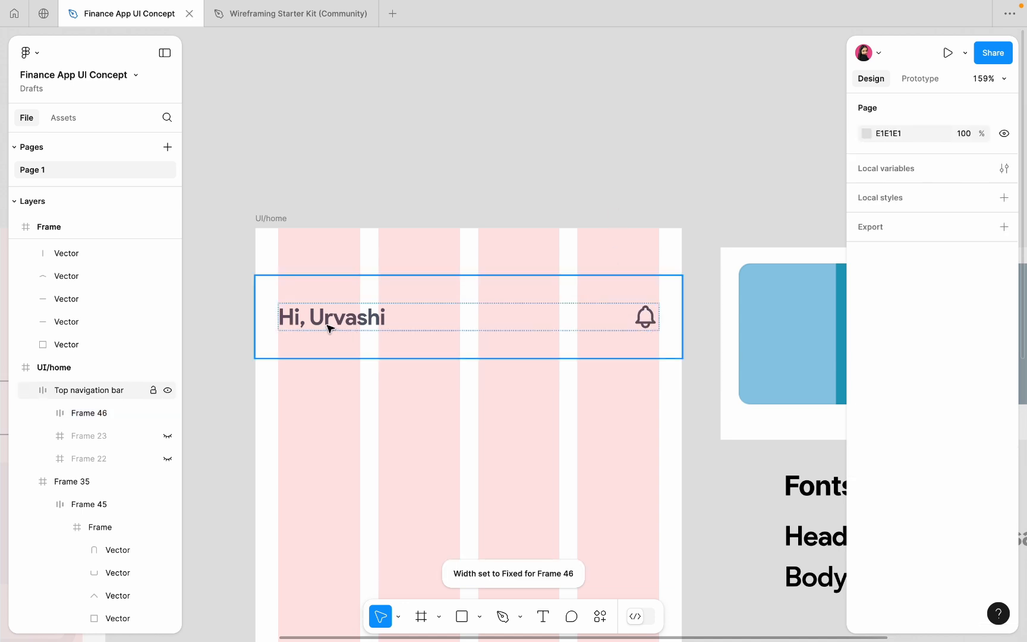
Set the top navigation bar's vertical padding to 18.
scroll(594, 196, down, 5)
scroll(497, 241, up, 5)
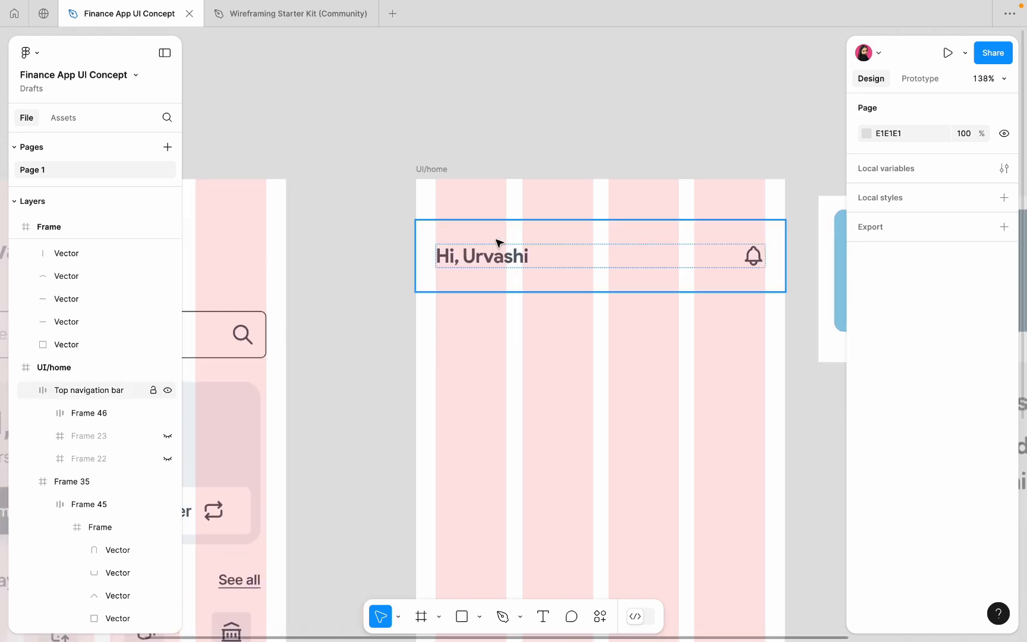
click(513, 243)
scroll(627, 273, up, 4)
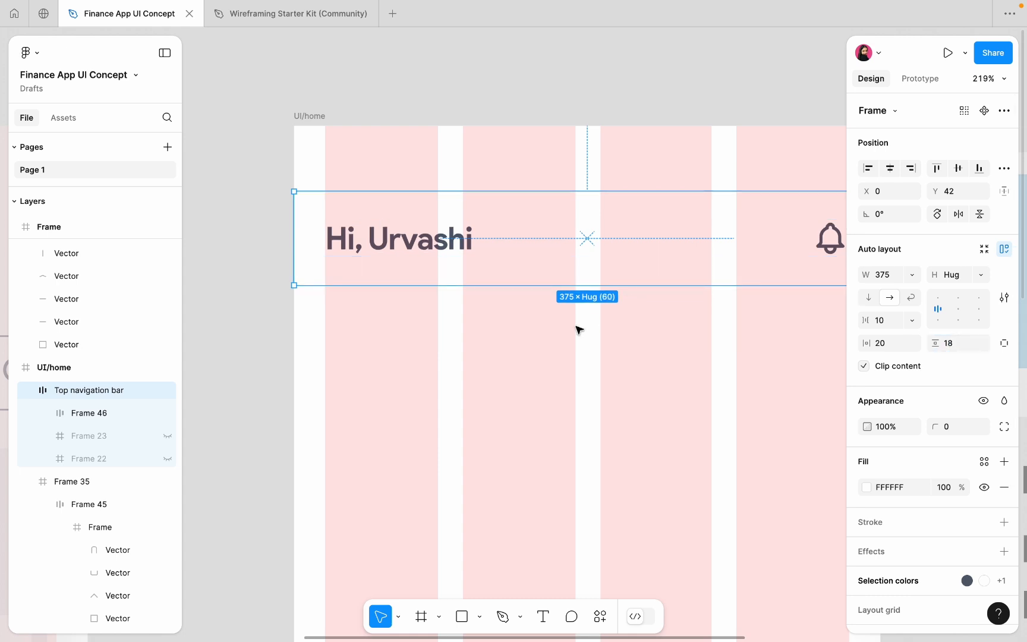
scroll(577, 328, down, 3)
click(408, 103)
Copy the home icon from the Wireframing Starter Kit file and replace the floating navigation bar's home icon with it.
click(291, 13)
click(492, 172)
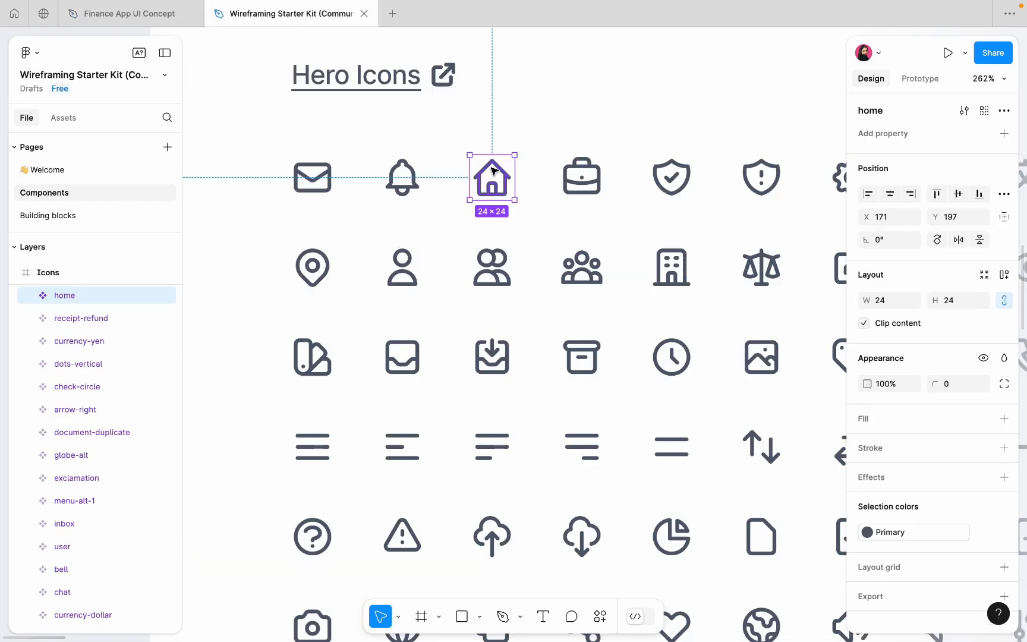
click(148, 13)
scroll(356, 226, down, 4)
scroll(386, 375, up, 8)
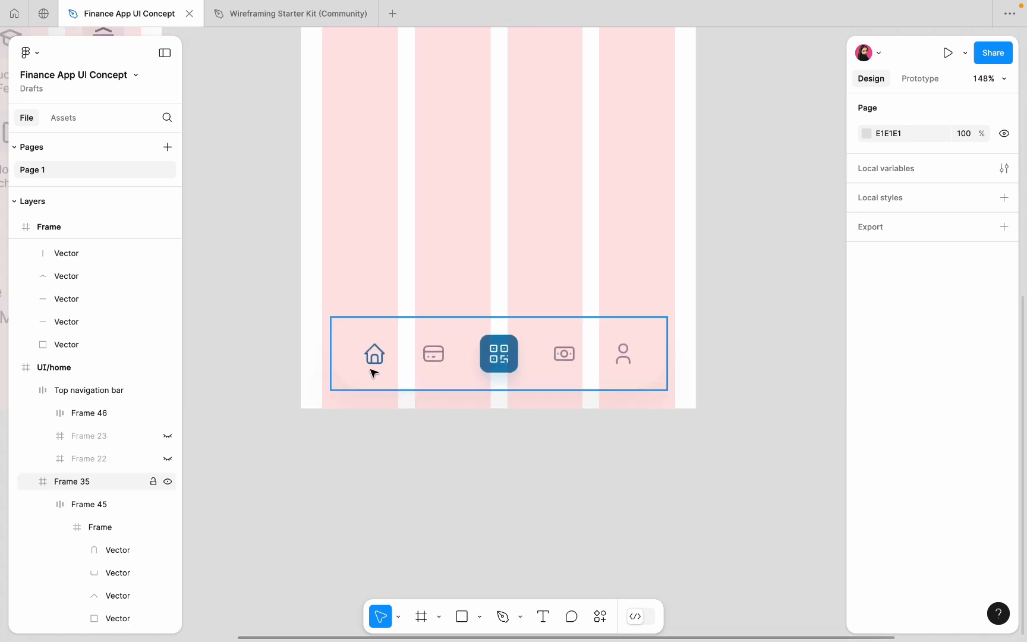
double_click(399, 346)
click(394, 346)
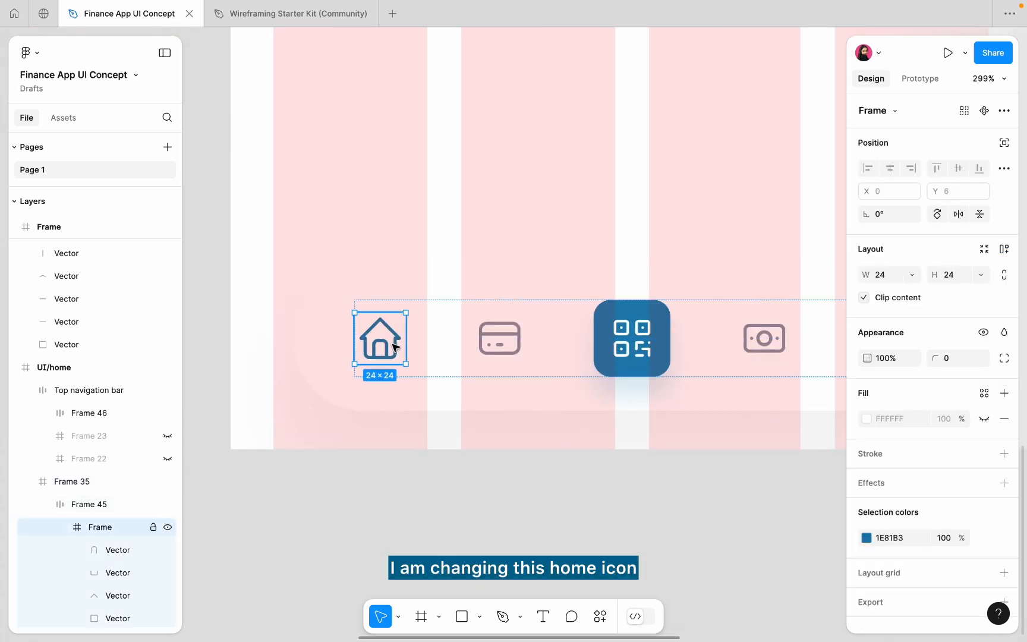
key(ctrl+shift+r)
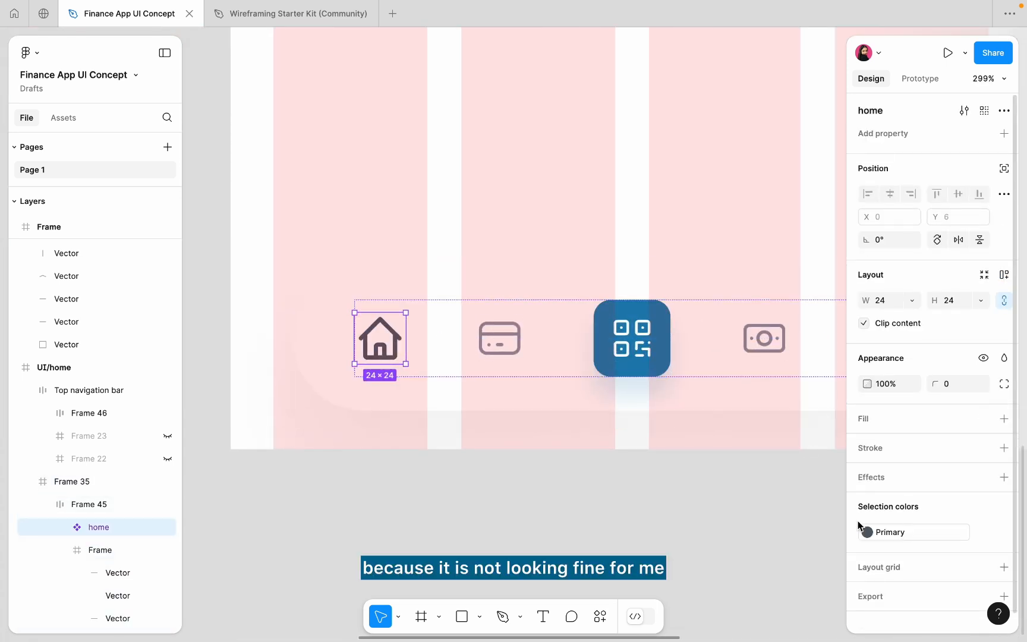
Detach the new home icon's Primary color style and recolor it 1E81B3, sampled from the QR code tile.
click(984, 532)
click(867, 532)
click(695, 479)
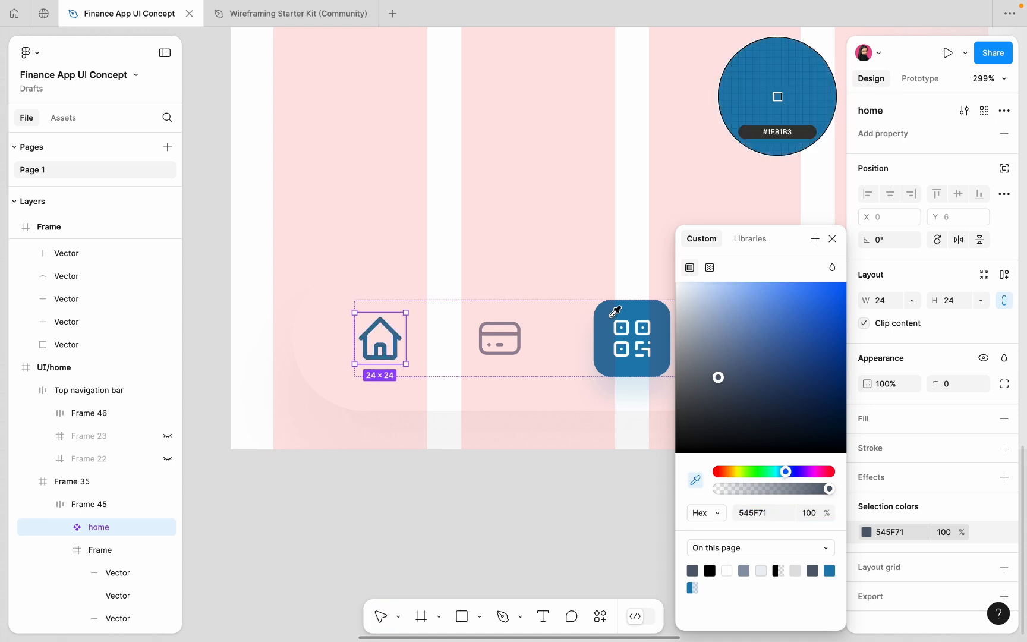
click(614, 311)
click(502, 497)
Set the stroke weight of the floating navigation bar's home icon to 1.5.
scroll(502, 496, down, 5)
scroll(502, 497, down, 3)
scroll(468, 459, up, 10)
super+click(542, 440)
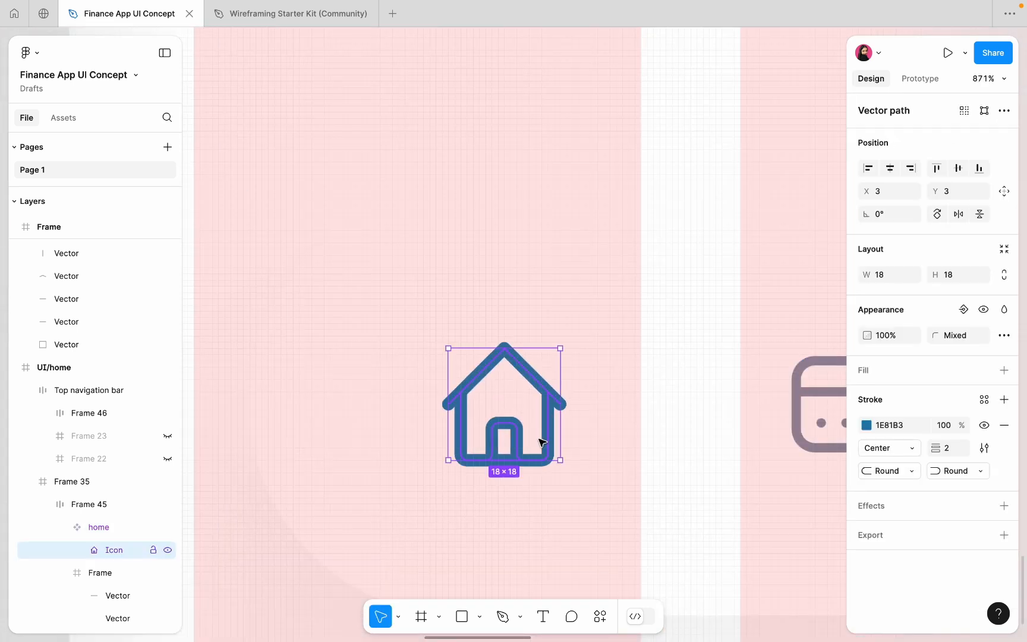
text(1.5)
key(Return)
scroll(592, 283, down, 8)
click(537, 443)
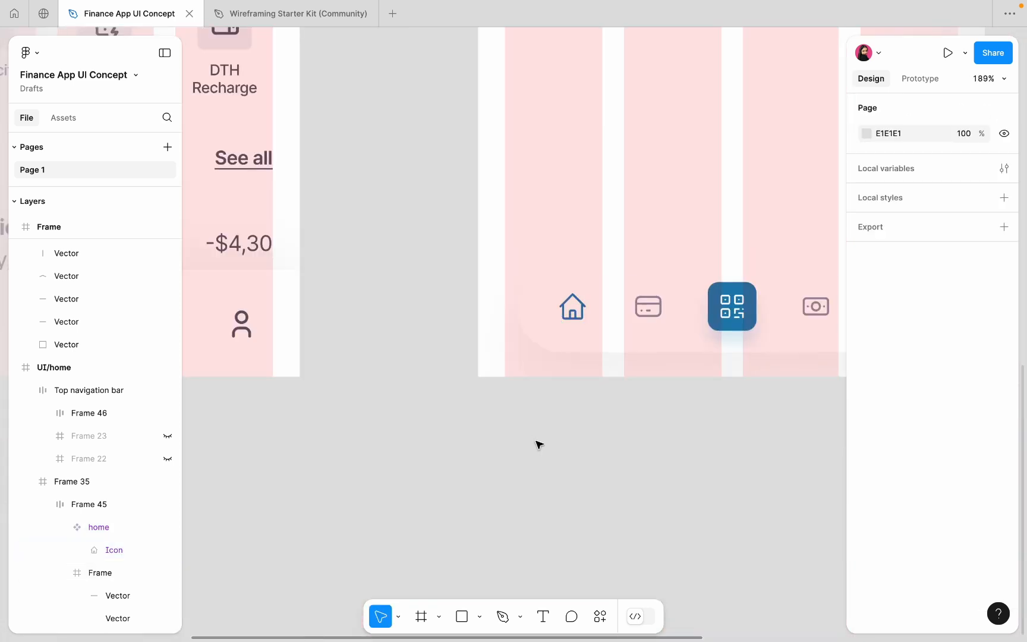
Add a text layer reading "Search" below the greeting in the UI/home frame.
scroll(537, 443, down, 5)
scroll(526, 184, up, 3)
click(237, 200)
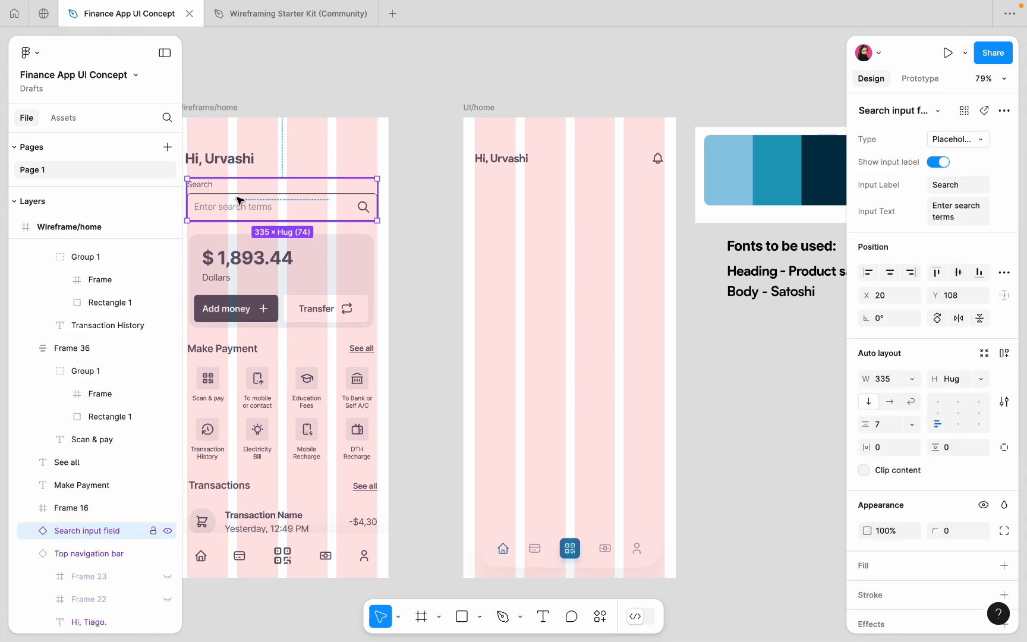
scroll(338, 206, up, 4)
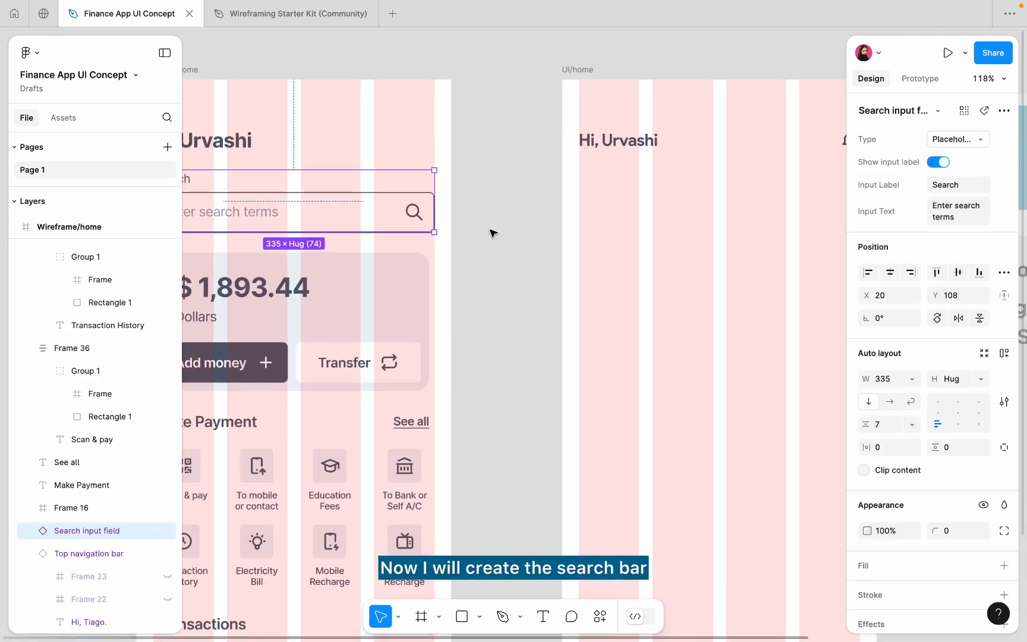
scroll(490, 231, right, 5)
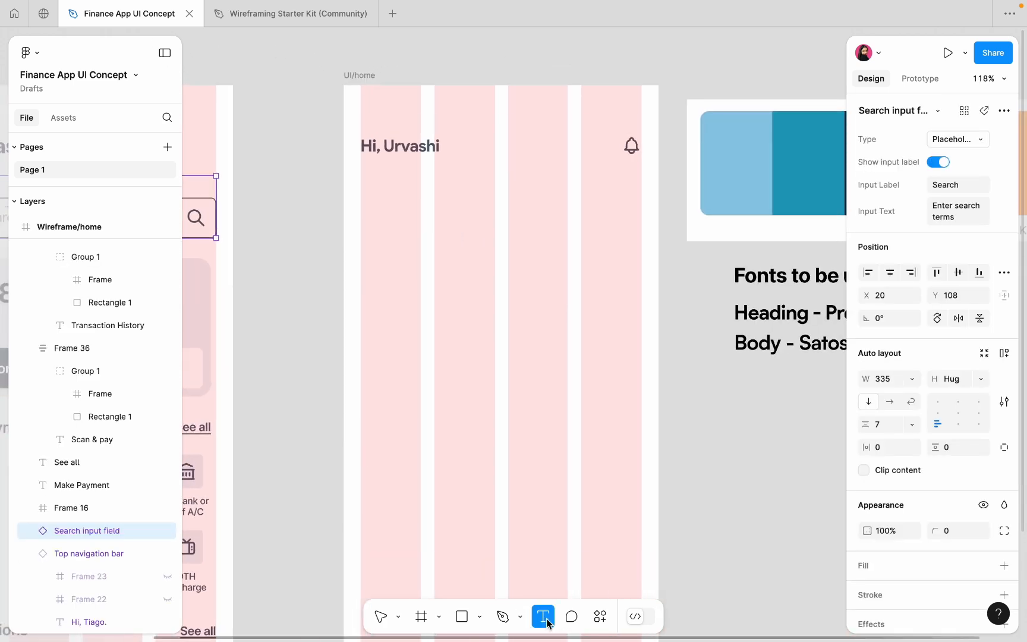
scroll(411, 282, up, 4)
click(370, 172)
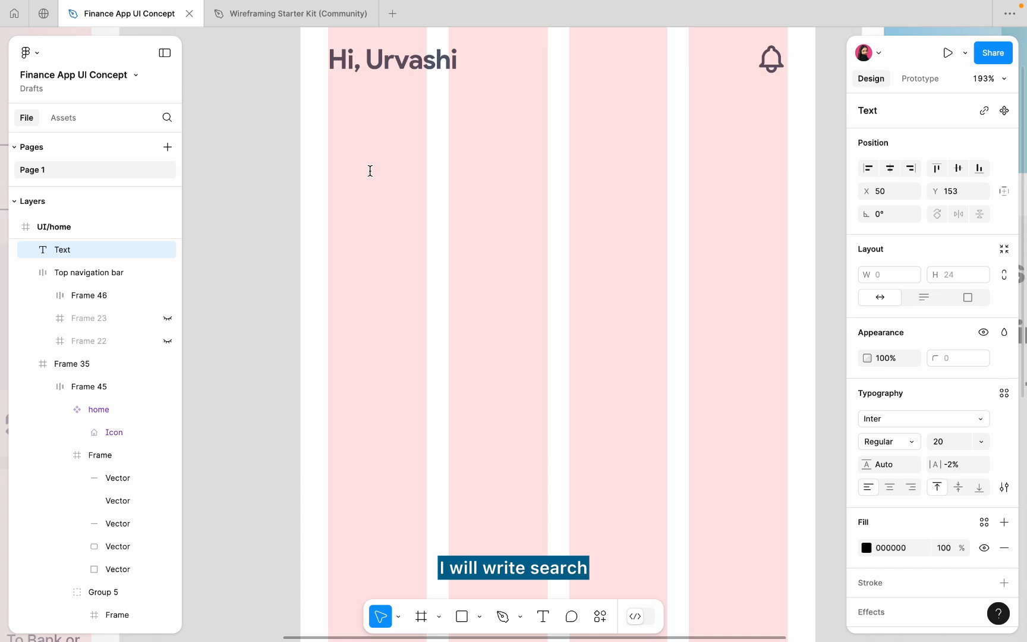
text(Search)
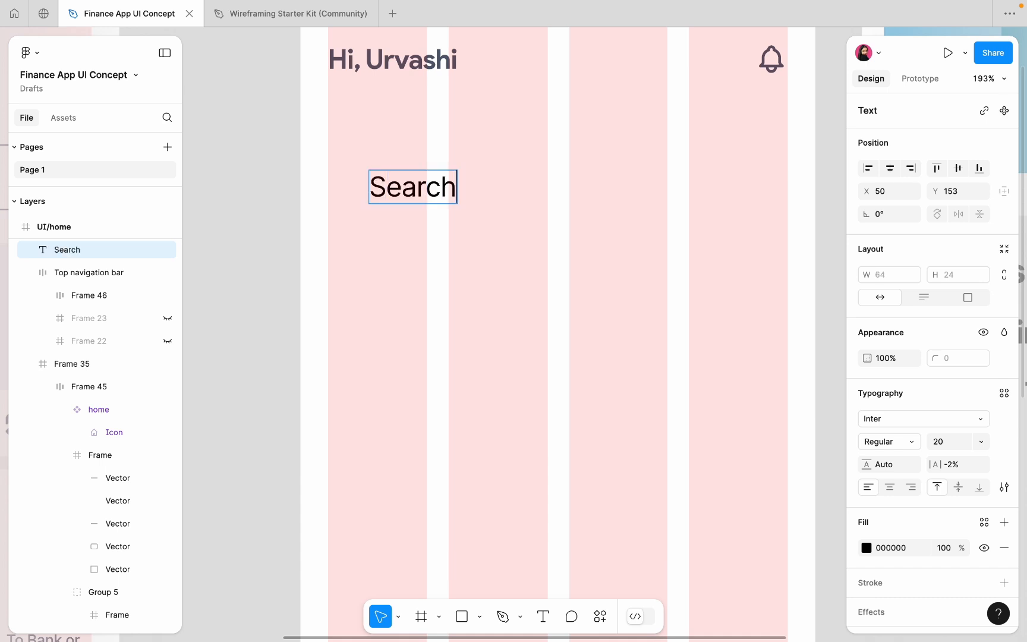
Set the Search text to Product Sans at size 16 and move it up closer to the greeting, to Y 127.
click(938, 442)
text(16)
click(923, 418)
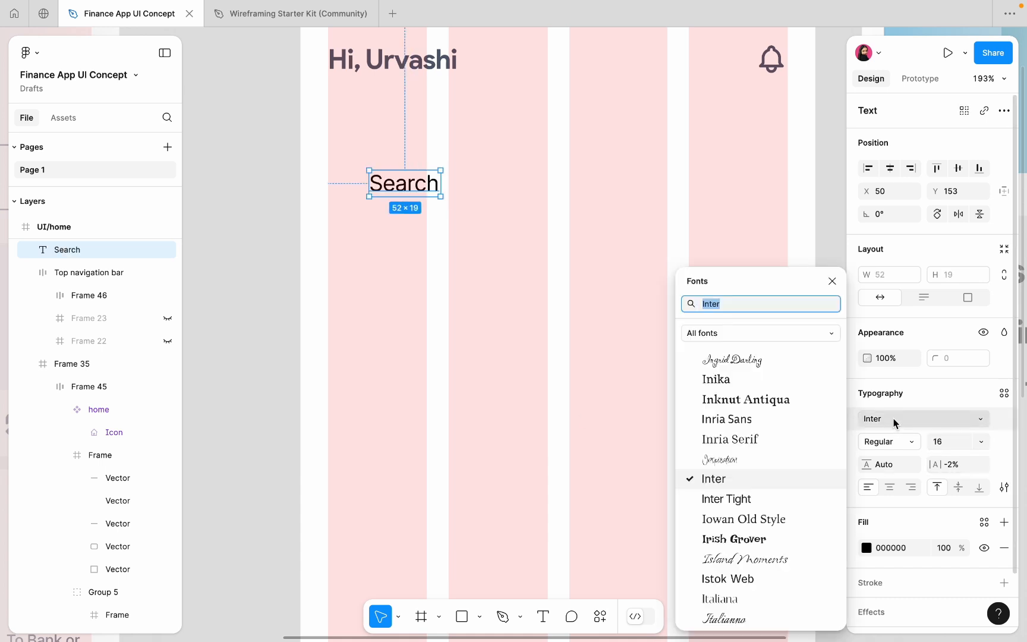
text(pro)
click(767, 348)
drag(416, 184, 416, 148)
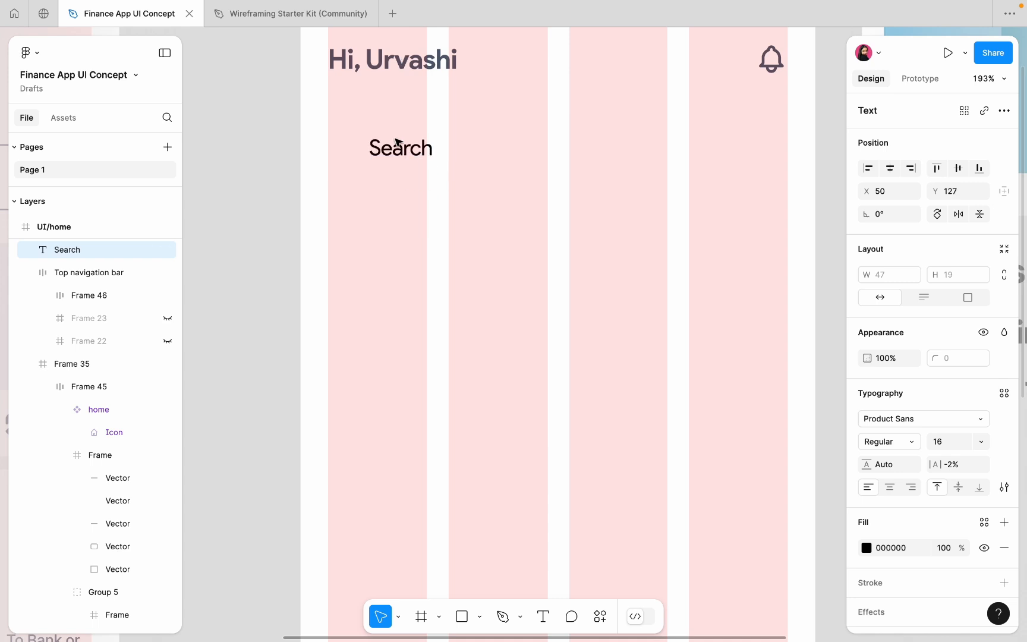
Recolor the greeting text 023047, sampled from the dark navy swatch of the color palette.
click(392, 60)
click(866, 547)
click(695, 480)
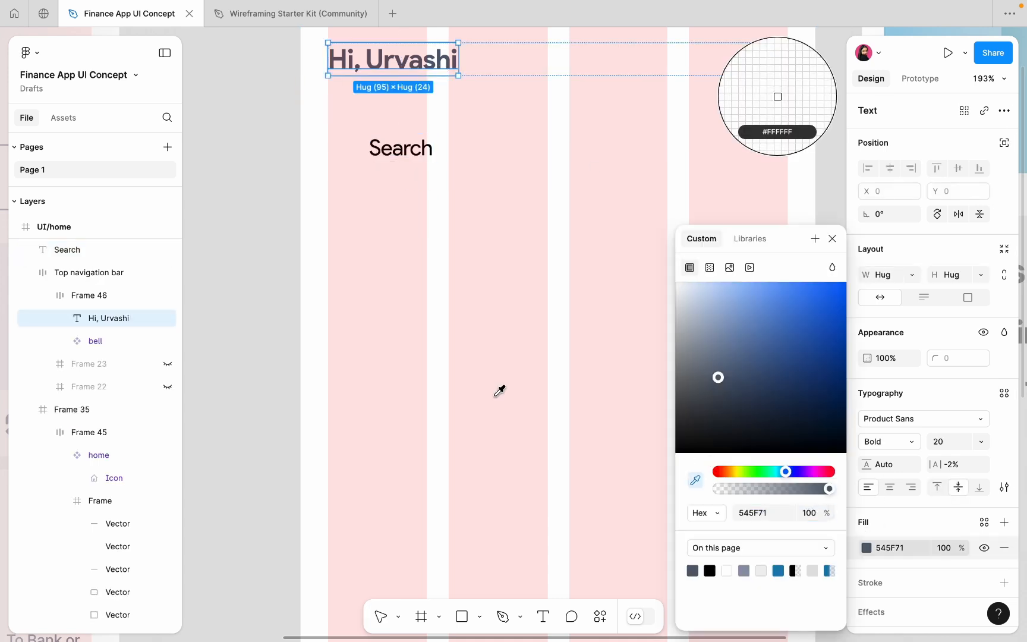
scroll(498, 394, down, 3)
scroll(498, 394, right, 7)
click(563, 127)
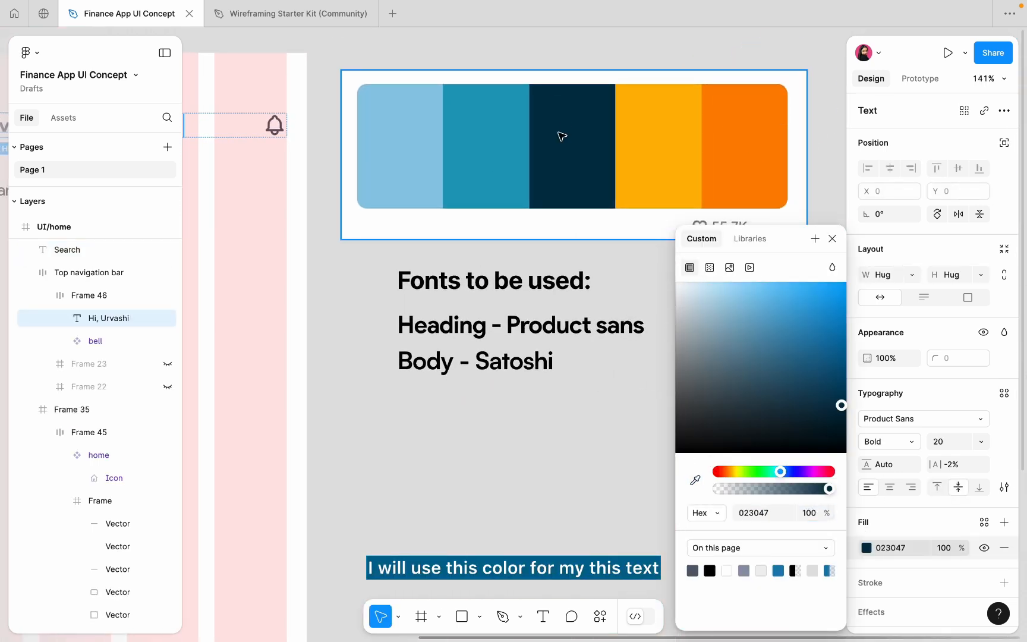
scroll(559, 133, left, 7)
scroll(413, 137, up, 5)
scroll(473, 208, up, 3)
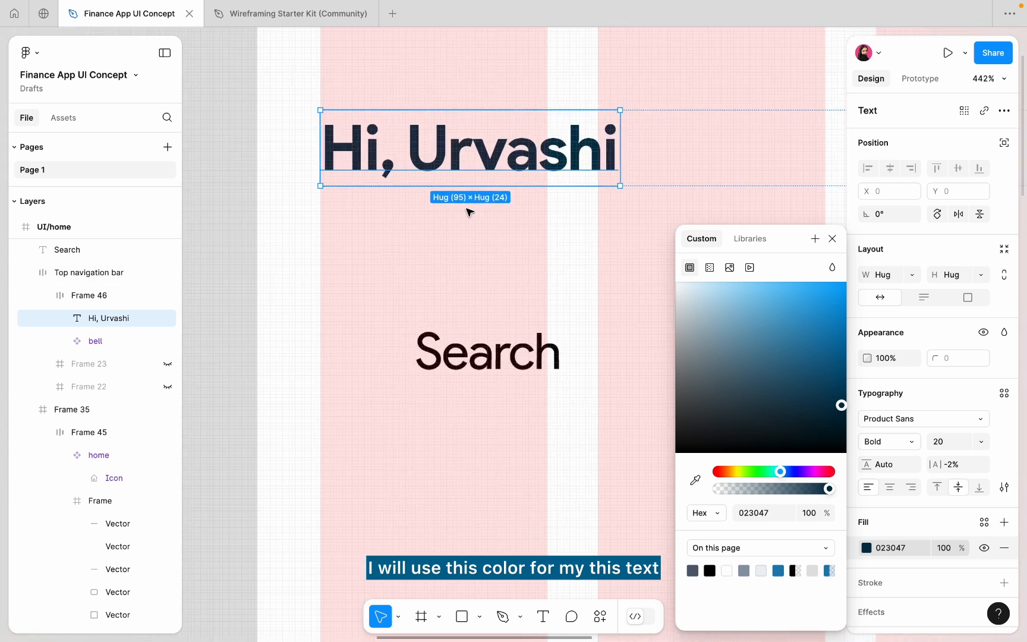
Recolor the Search text 023047, sampled from the greeting text.
click(419, 257)
scroll(419, 257, down, 4)
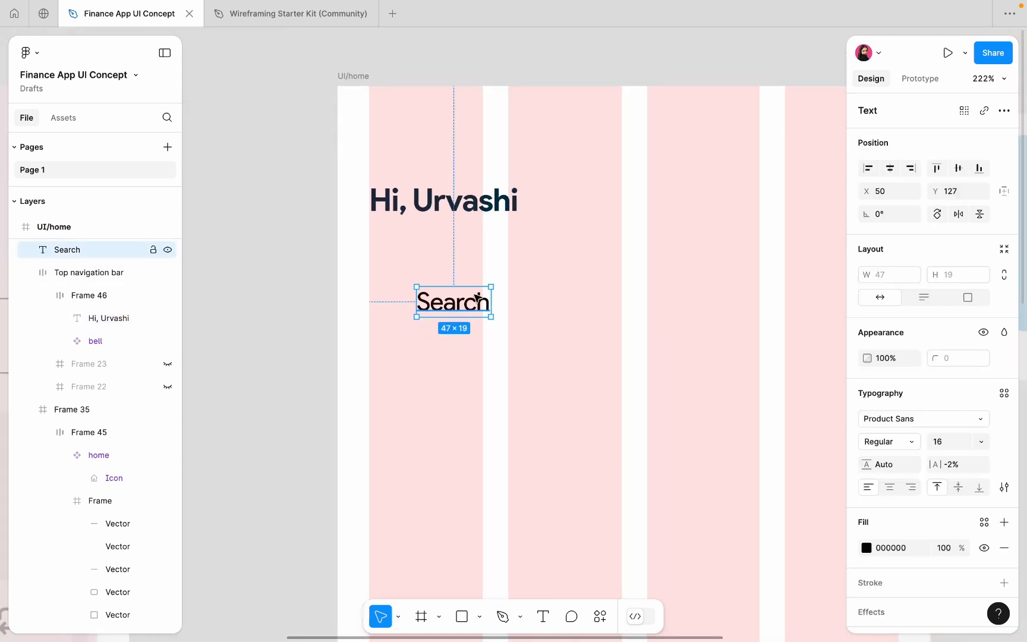
click(867, 547)
click(695, 479)
scroll(521, 180, up, 5)
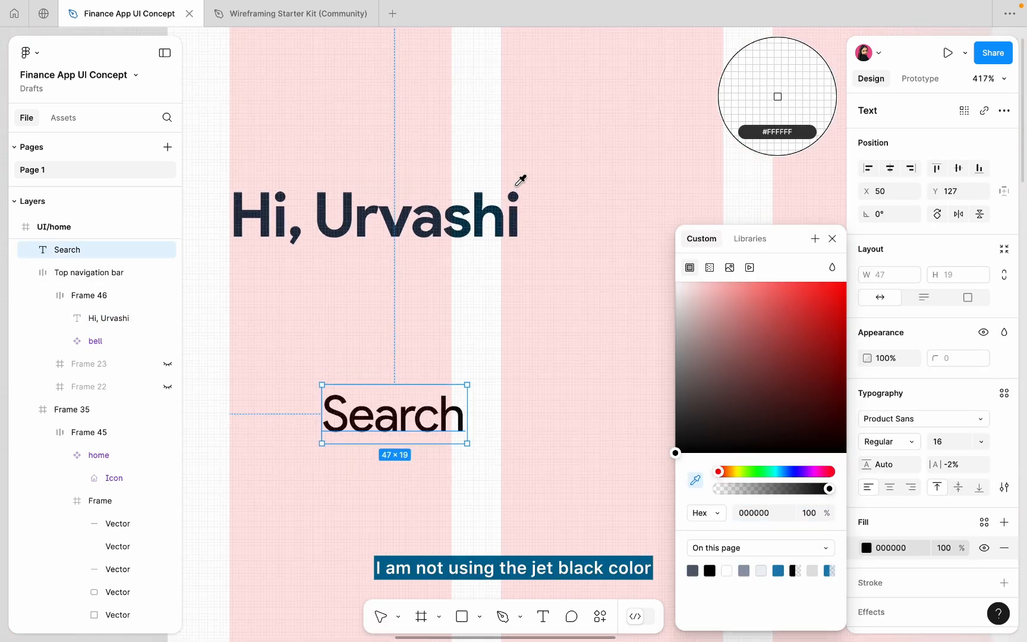
click(521, 195)
scroll(515, 207, down, 3)
scroll(466, 283, down, 5)
click(507, 349)
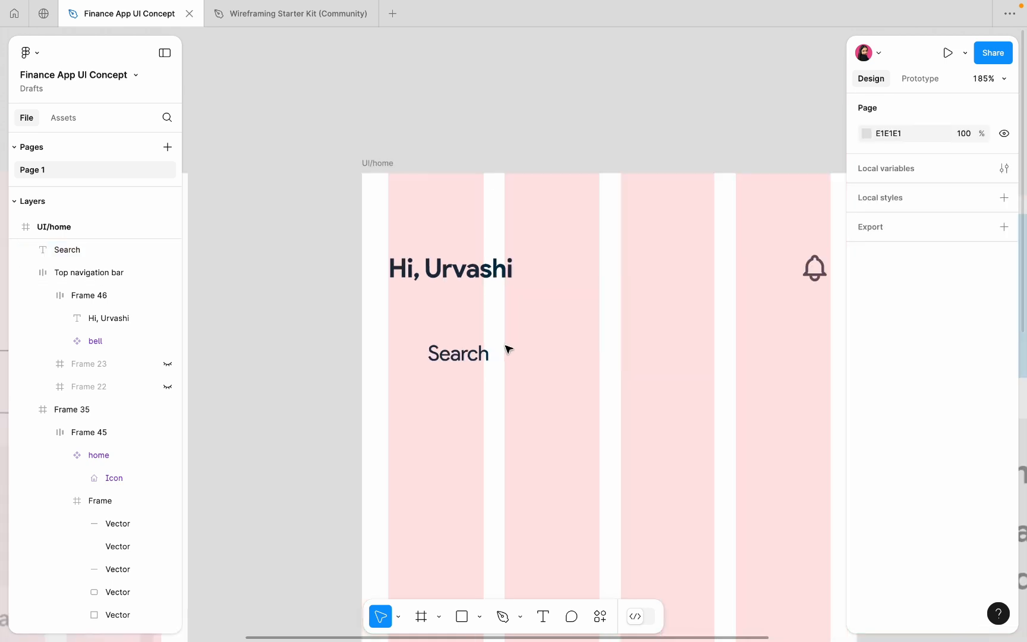
Set the Search text's letter spacing to 0% and its font size to 14.
click(476, 353)
click(950, 464)
text(0)
key(Return)
click(940, 443)
text(14)
key(Return)
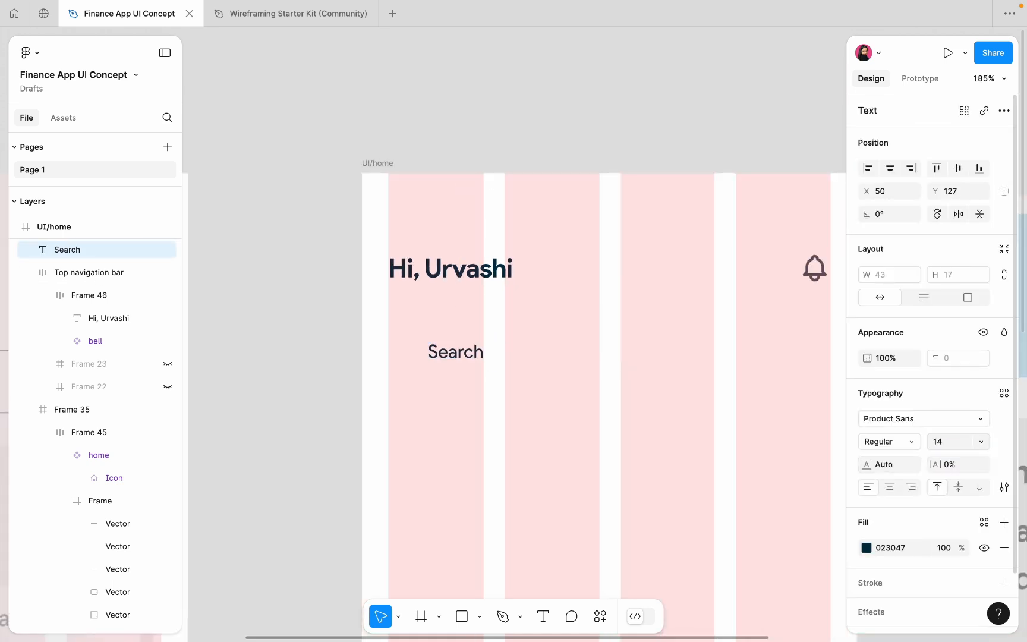
click(614, 369)
Copy the magnifier icon from the wireframe's search field to just before the Search text in UI/home.
scroll(615, 369, down, 4)
super+click(420, 296)
drag(419, 296, 558, 253)
scroll(611, 285, up, 5)
click(597, 256)
Recolor the copied search icon 023047, sampled from the dark navy text.
click(560, 243)
click(866, 507)
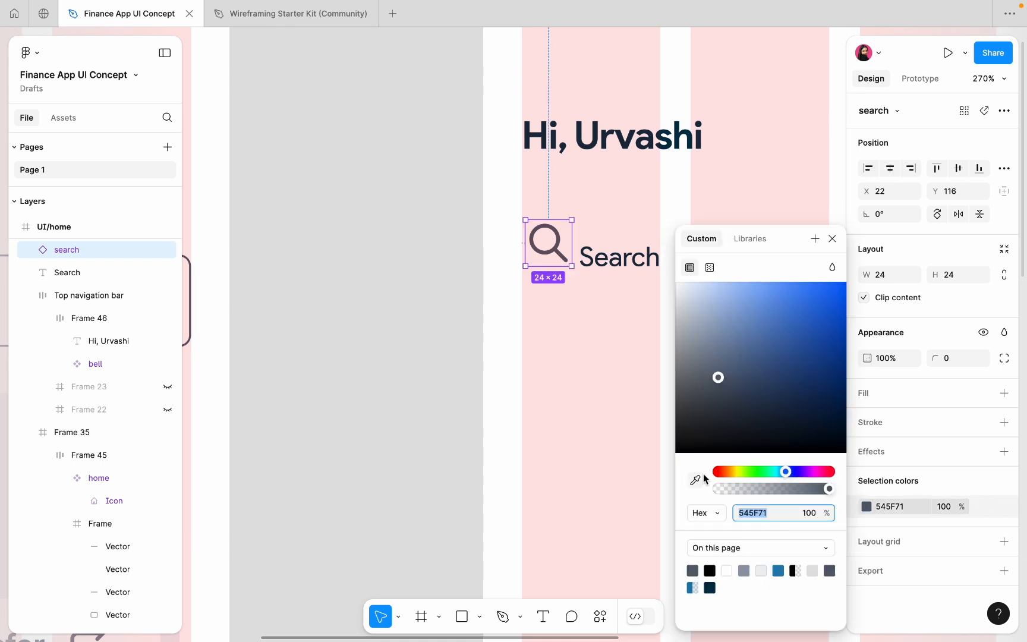
click(696, 478)
scroll(612, 272, up, 5)
click(575, 242)
click(484, 339)
scroll(483, 339, down, 3)
Set the search icon's stroke weight to 1.5.
click(399, 217)
scroll(398, 218, up, 2)
double_click(428, 230)
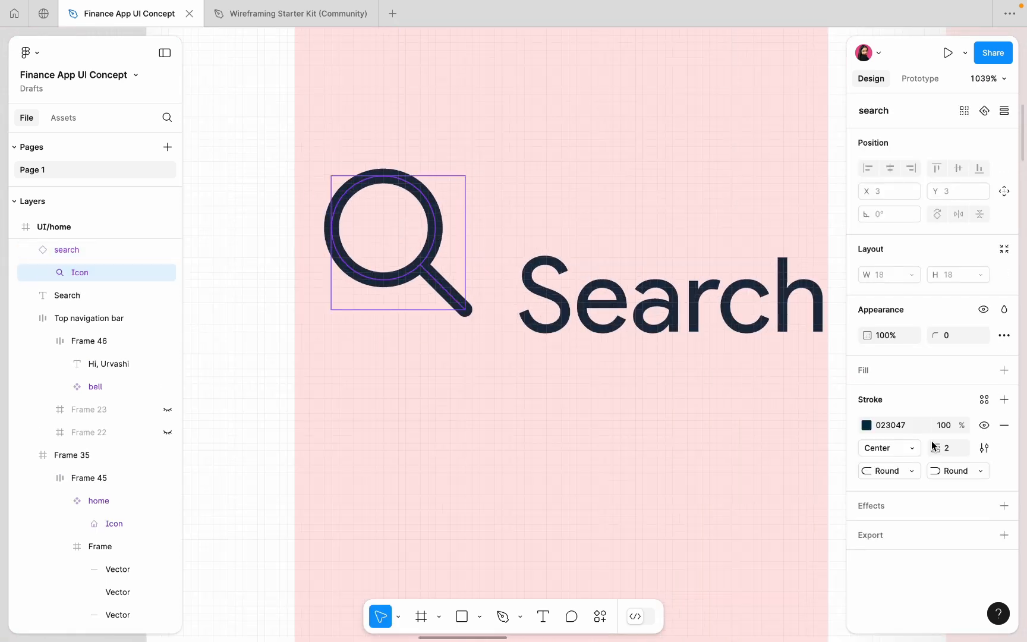
click(944, 448)
text(1.5)
key(Return)
click(637, 367)
Scale the search icon down to about 20 × 20 and move the Search text level with it, about 11 away.
click(458, 300)
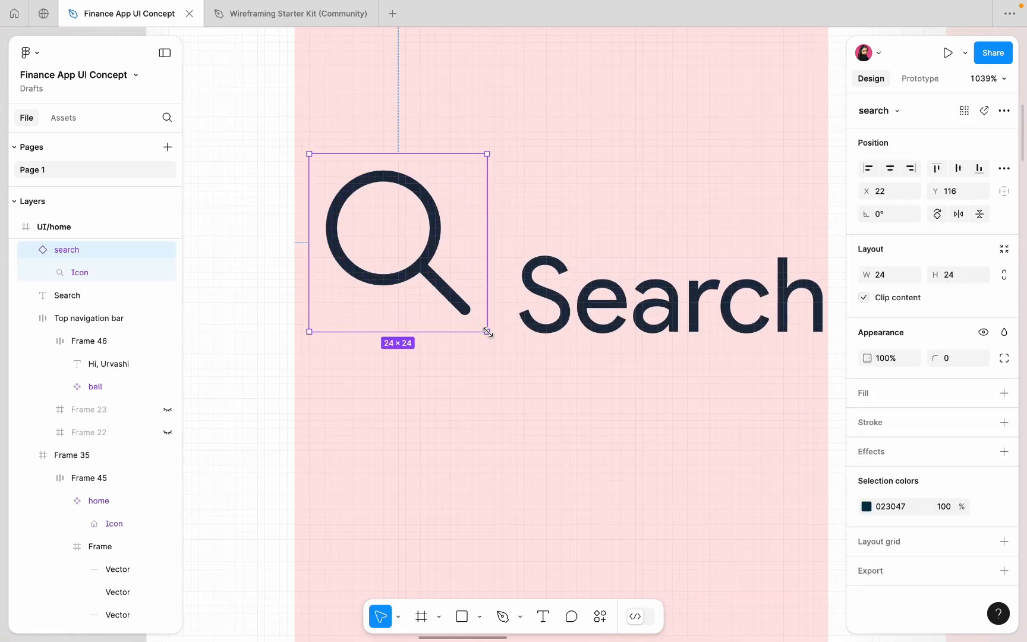
key(k)
drag(487, 332, 455, 304)
click(458, 371)
scroll(458, 371, down, 4)
drag(538, 347, 550, 311)
Wrap the search icon and Search text in a horizontal auto layout with 12 horizontal padding.
shift+click(443, 297)
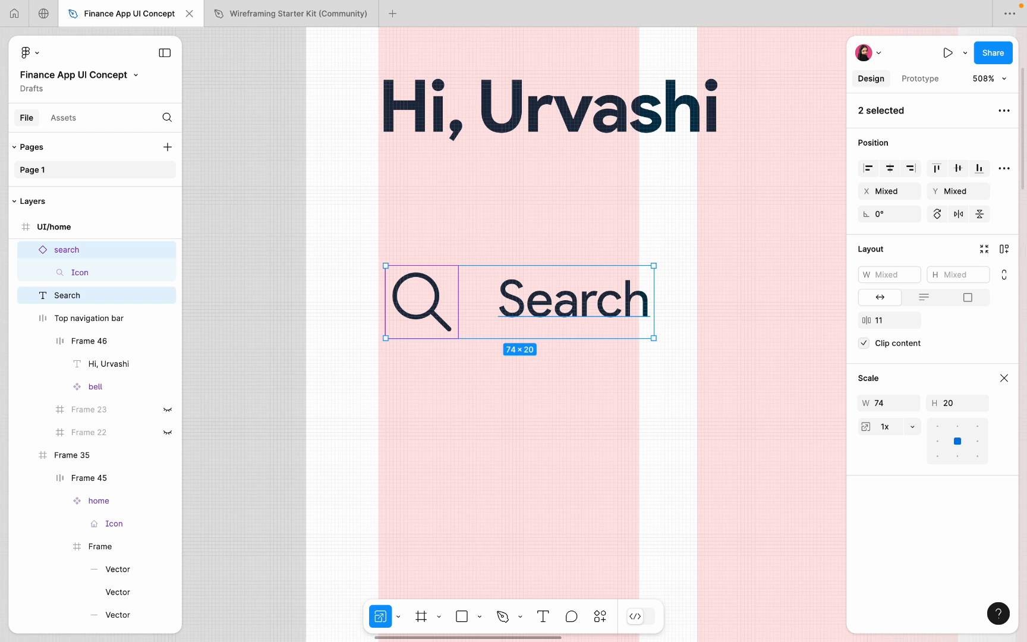
click(1004, 250)
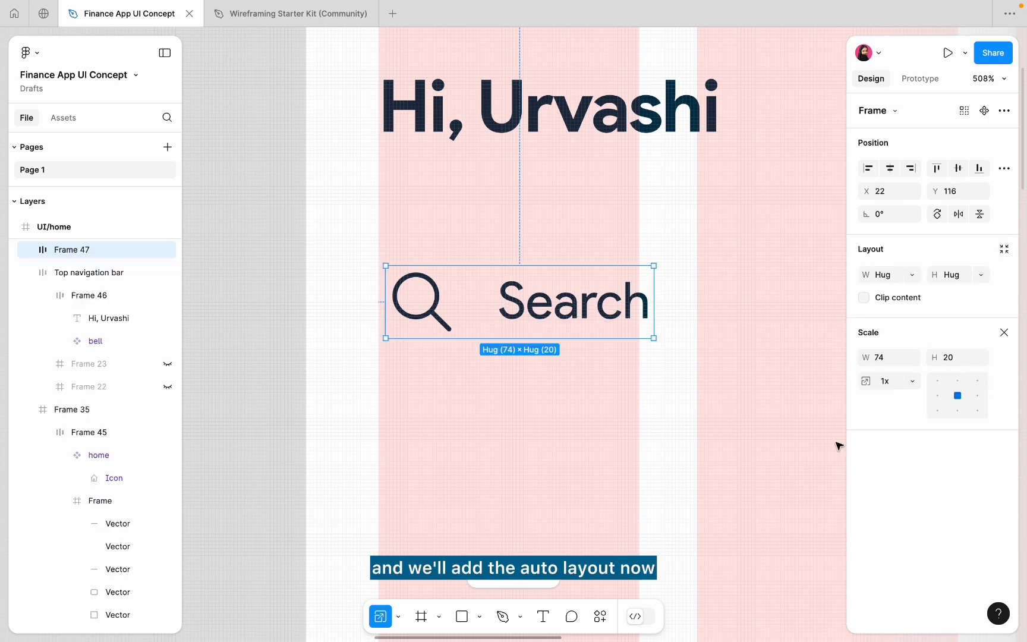
click(1004, 332)
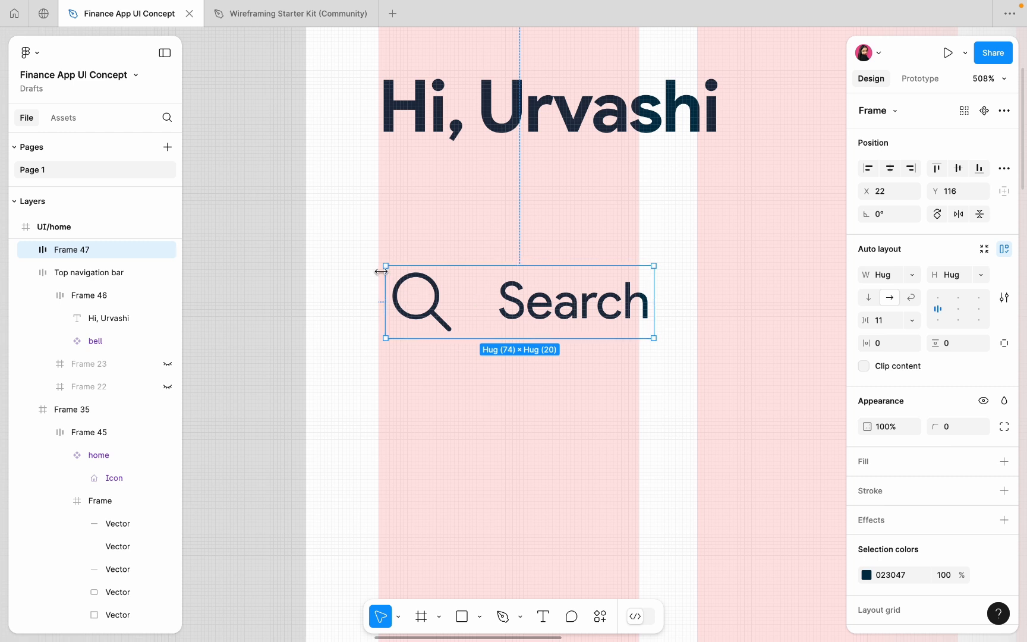
drag(863, 348, 881, 347)
click(884, 347)
text(1)
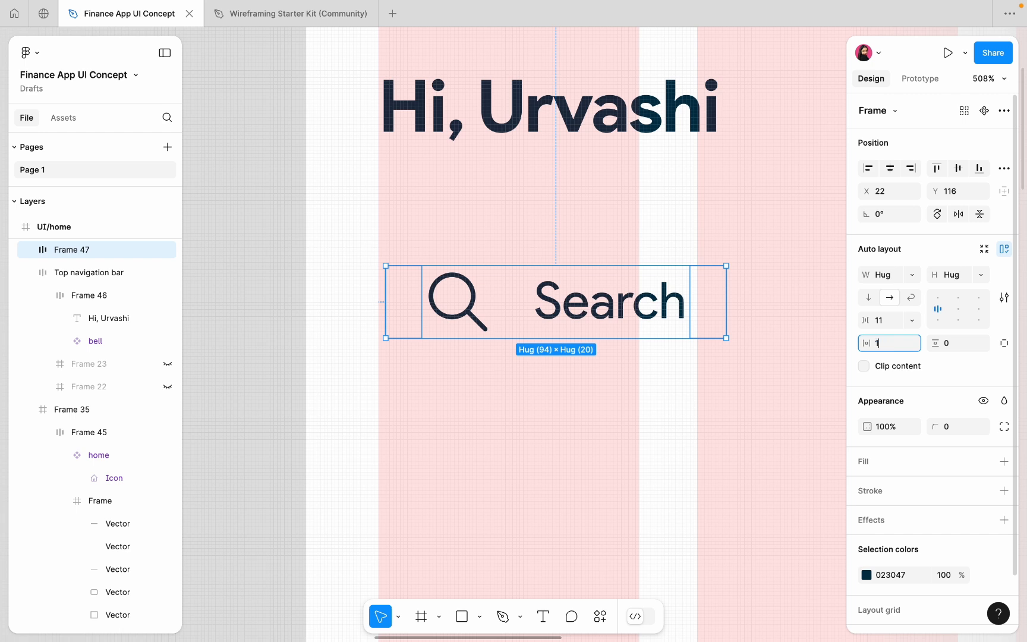
text(2)
key(Return)
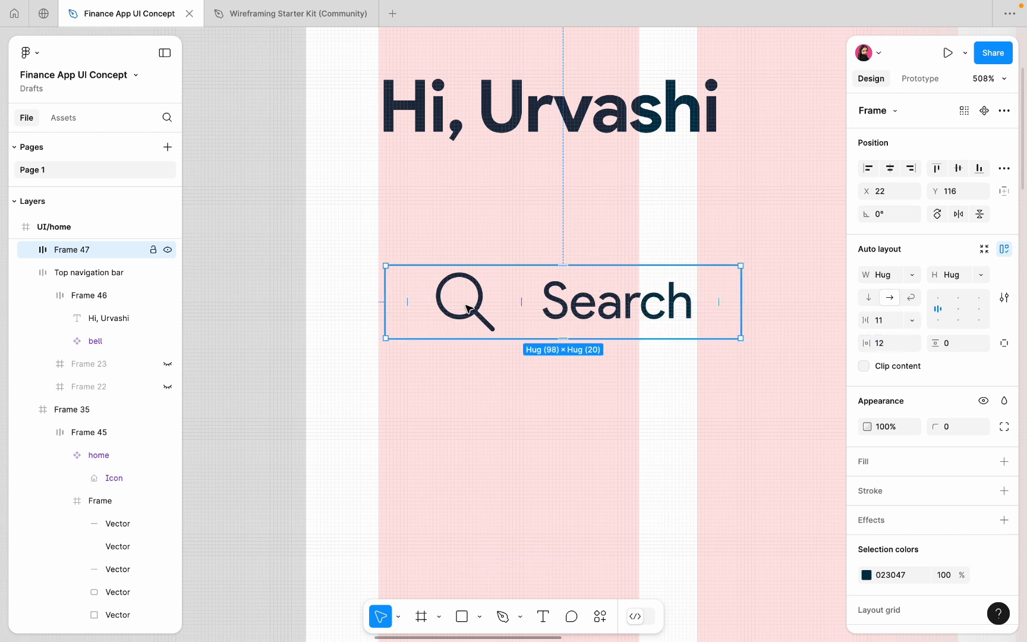
Move the search bar frame to X 20, Y 113 and set its vertical padding to 18.
scroll(394, 251, up, 3)
scroll(392, 250, down, 5)
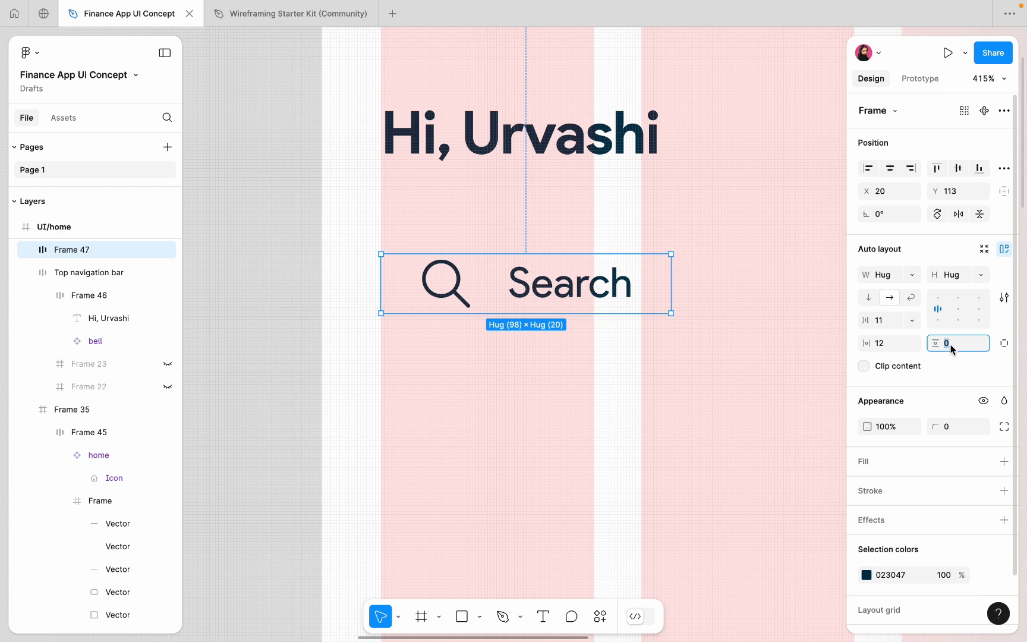
text(18)
key(Return)
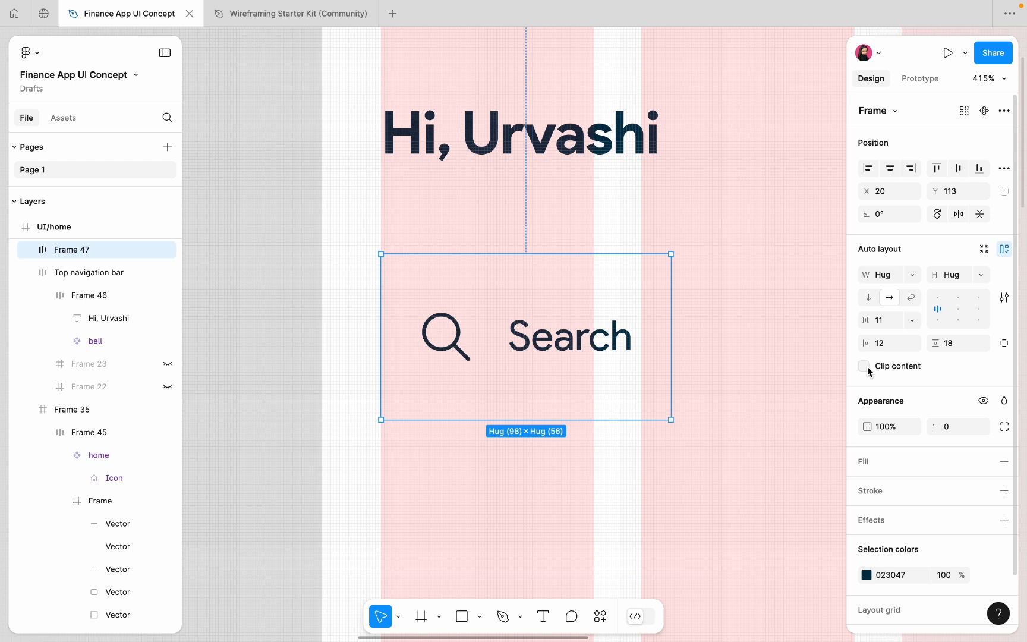
Set the search bar's vertical padding to 14 and stretch it across the column grid to 335 wide.
click(954, 344)
text(1)
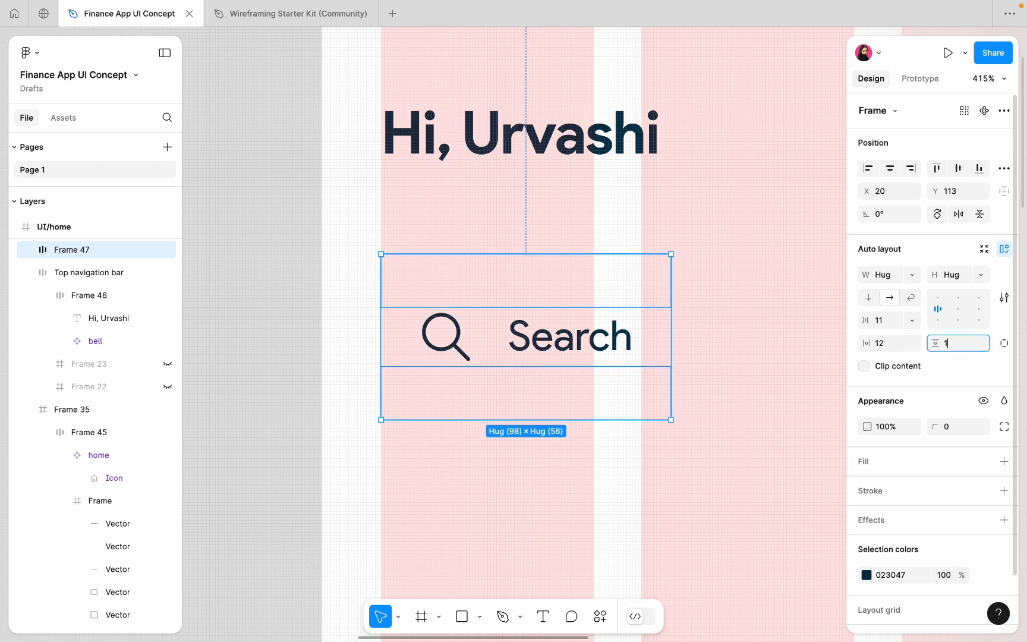
text(4)
key(Return)
ctrl+scroll(679, 273, down, 5)
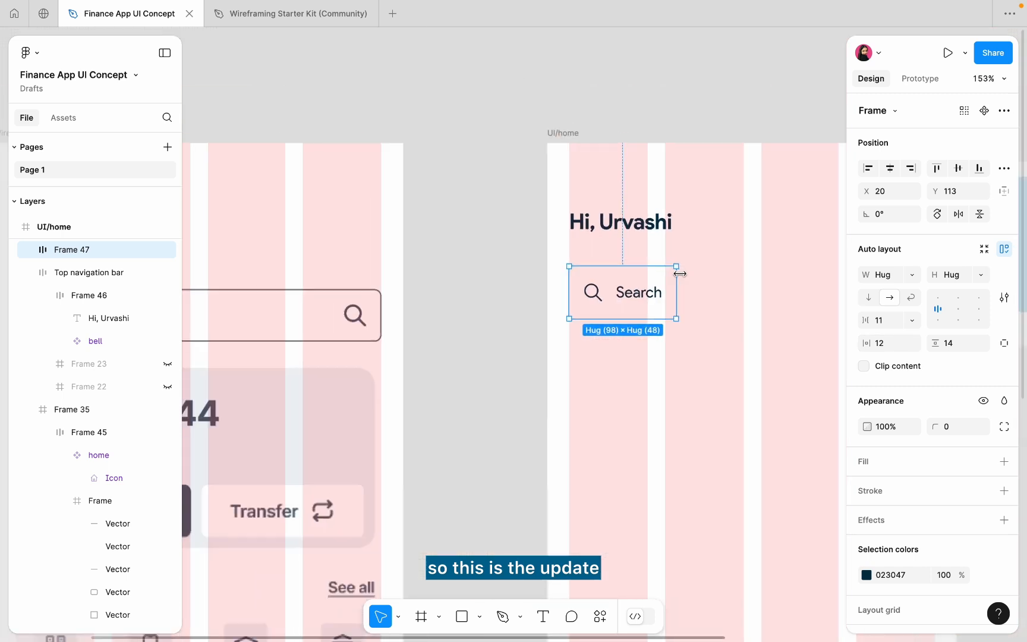
scroll(679, 273, right, 4)
drag(562, 271, 820, 277)
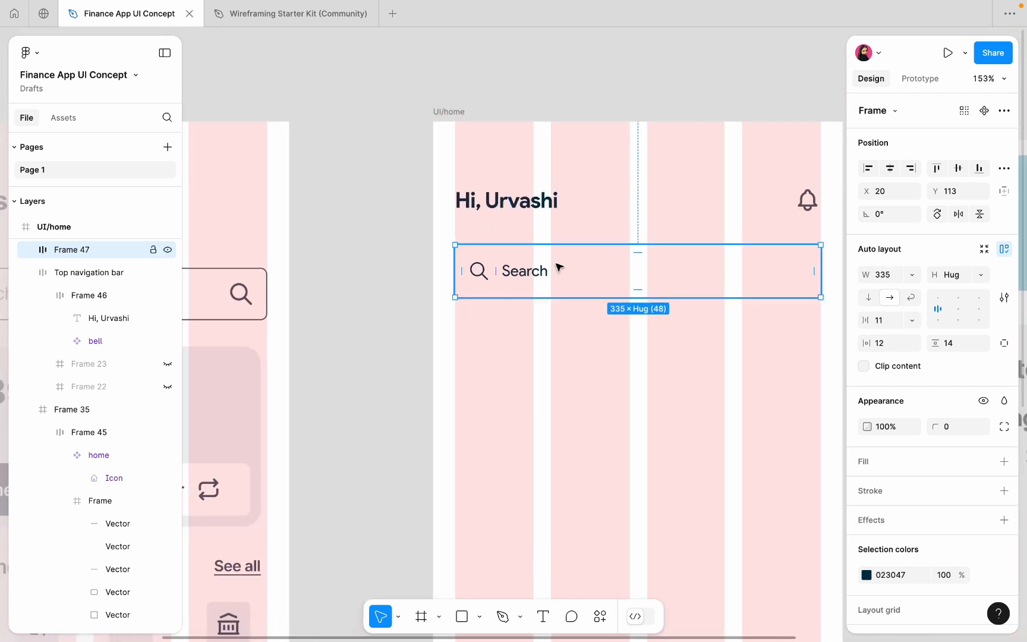
Add a fill to the search bar, sample the wireframe balance card's grey EEF1F4 and lighten it to F7F9FA.
scroll(990, 479, down, 2)
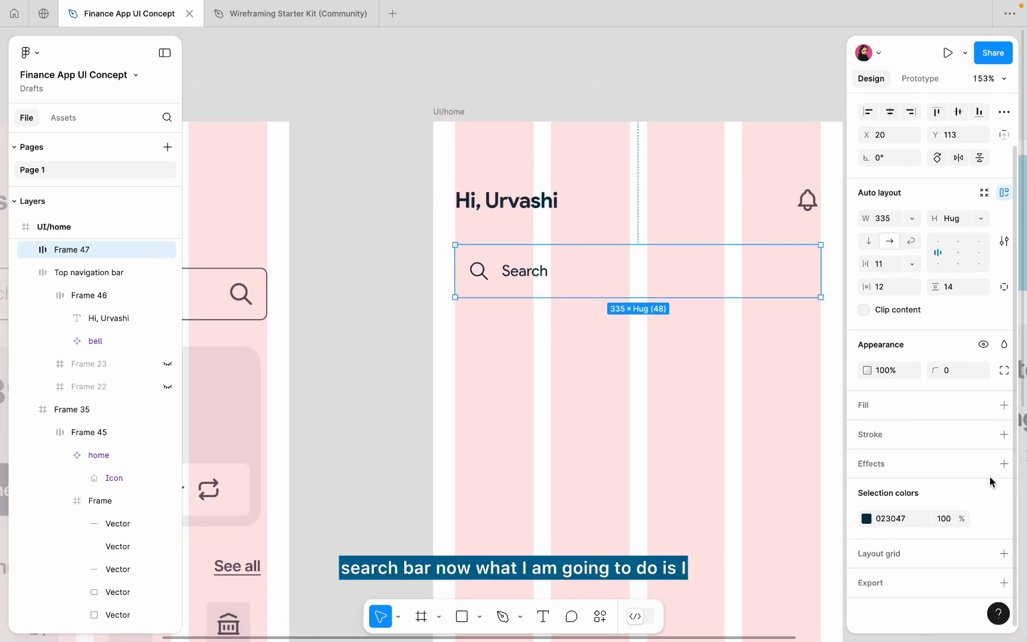
click(1003, 405)
click(866, 430)
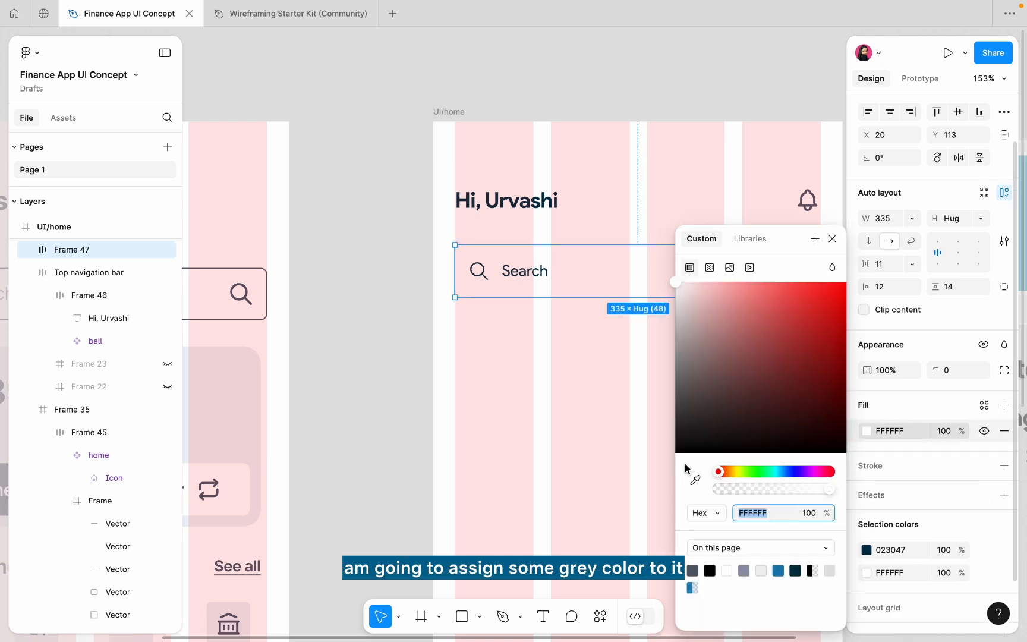
click(695, 479)
click(270, 384)
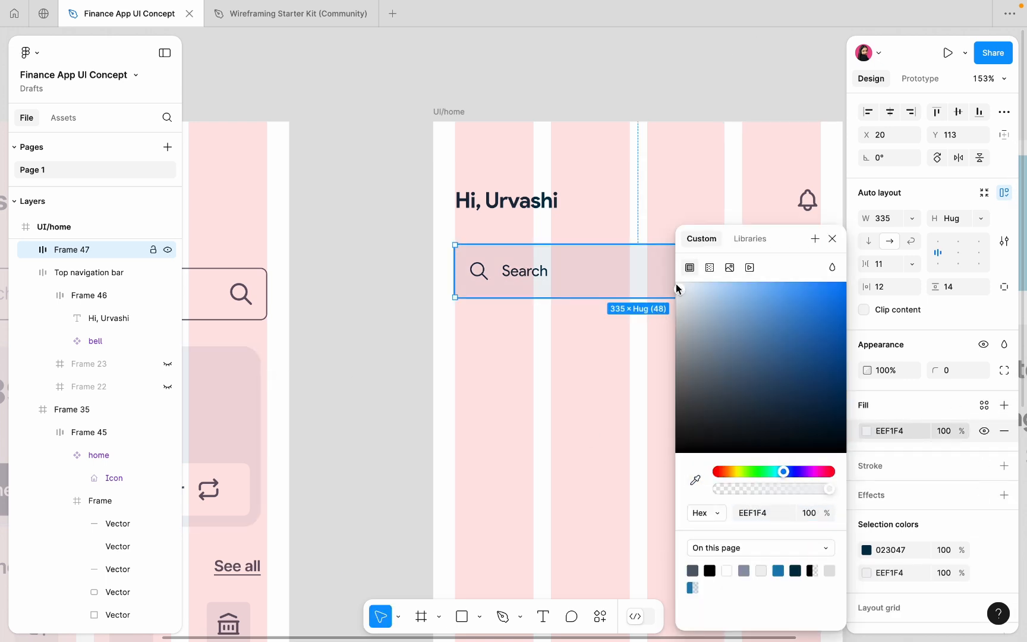
drag(678, 289, 677, 290)
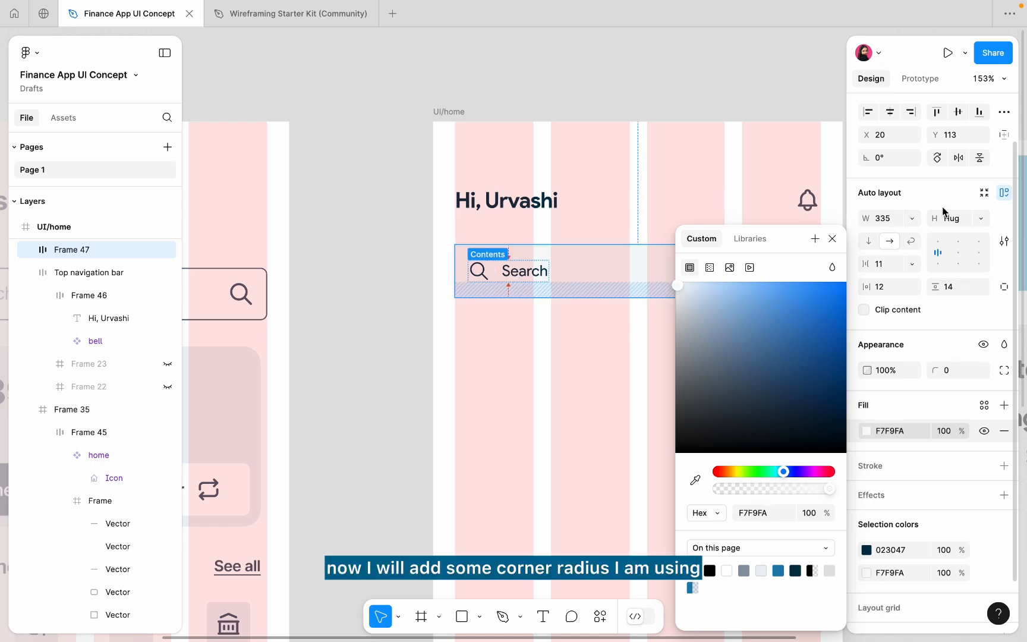
Set the search bar's corner radius to 20.
click(941, 369)
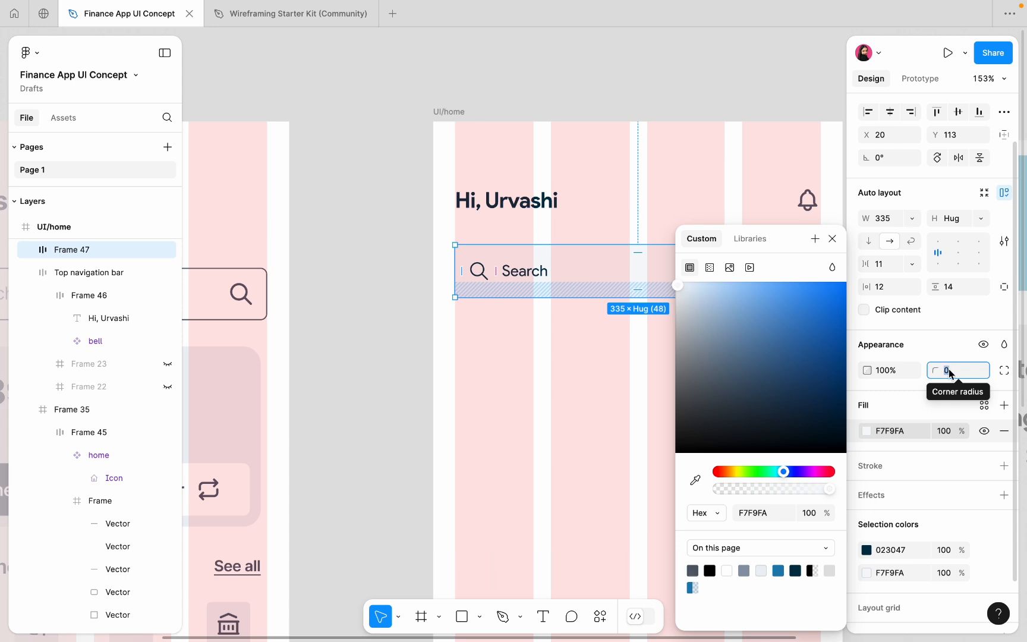
text(20)
key(Return)
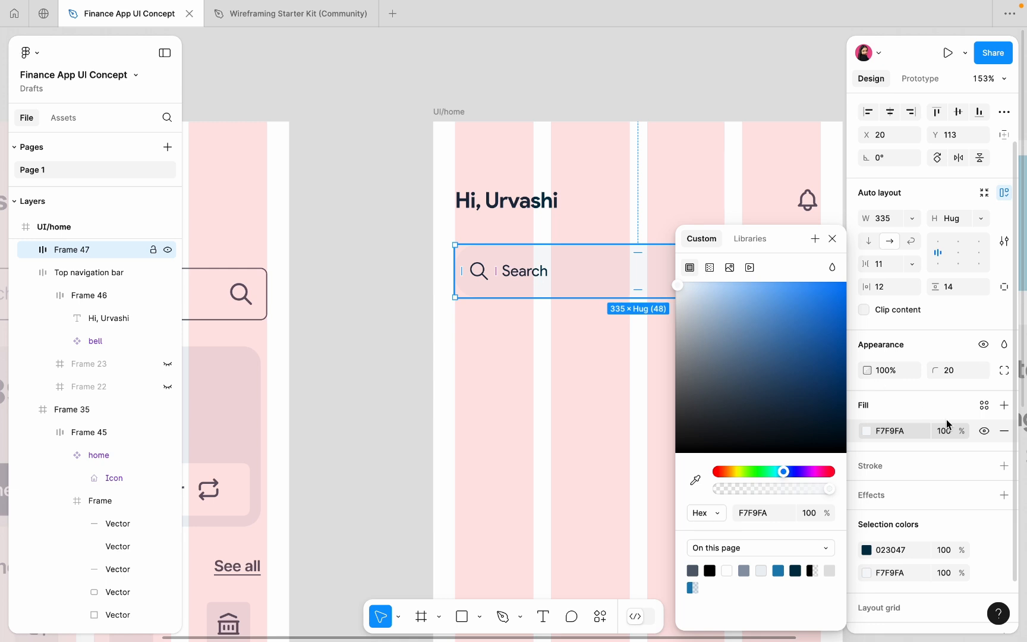
Set the search bar's corner radius to 28 and its horizontal padding to 16.
click(948, 370)
text(28)
click(881, 293)
text(16)
key(Return)
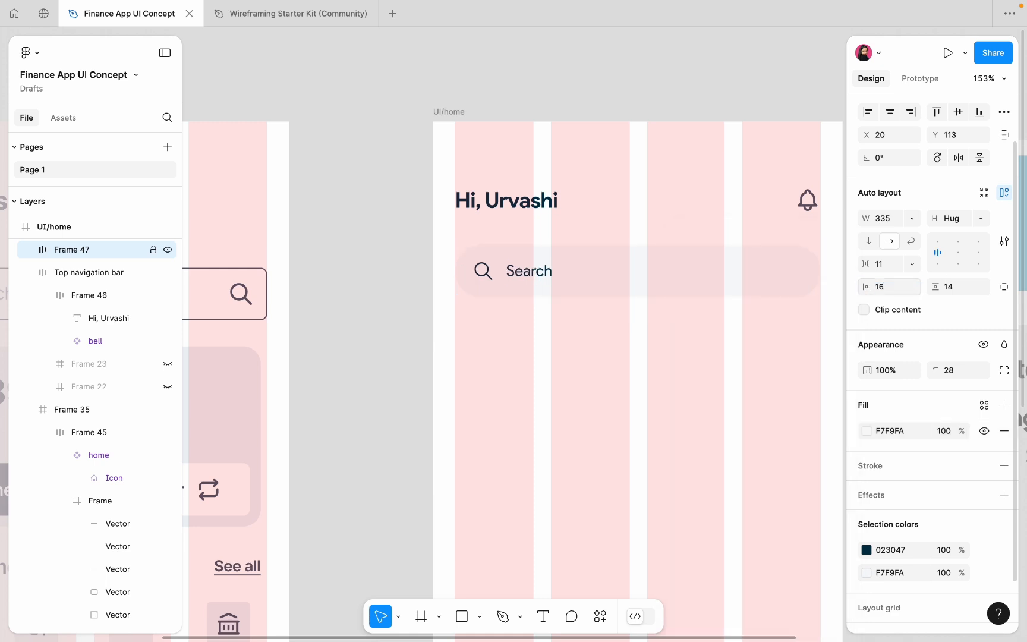
key(Escape)
Set the gap between the search bar's icon and label to 8.
click(557, 284)
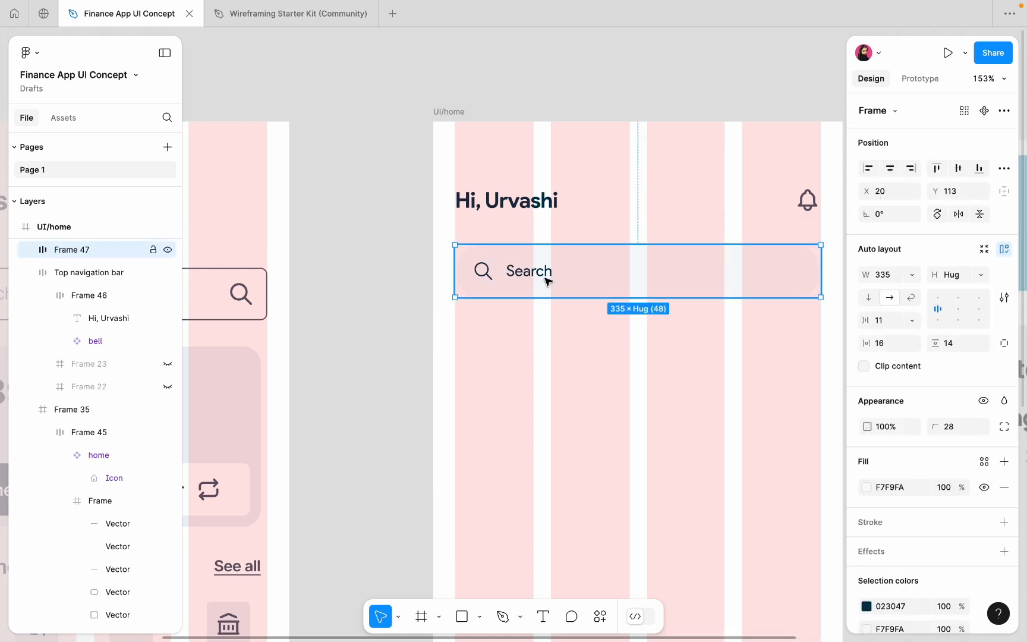
click(889, 321)
text(8)
key(Return)
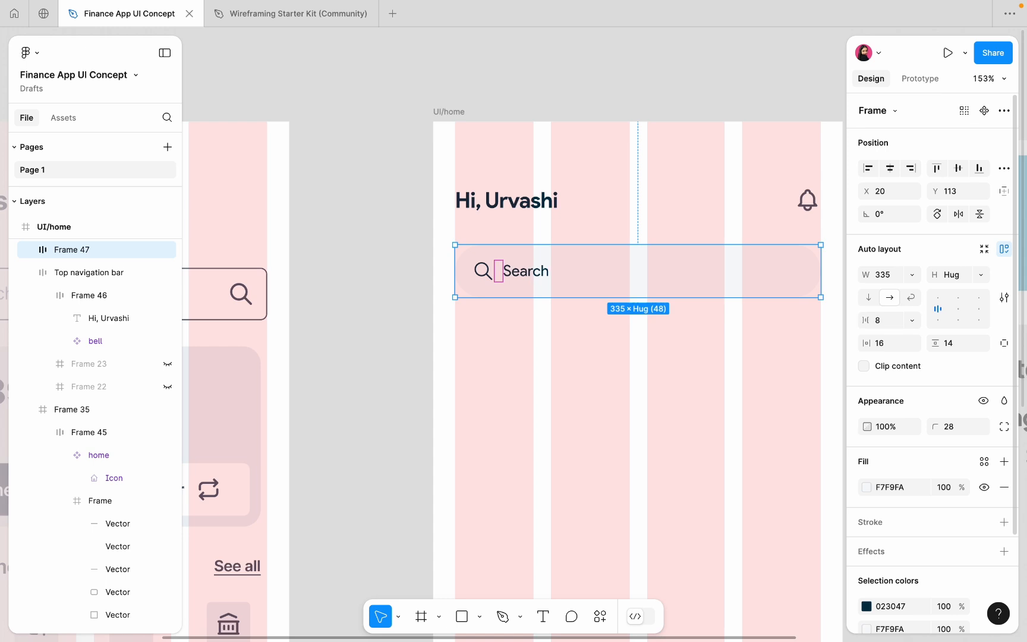
Try the lighter blue 114C6A on the search icon and label, and undo the colour change.
click(526, 276)
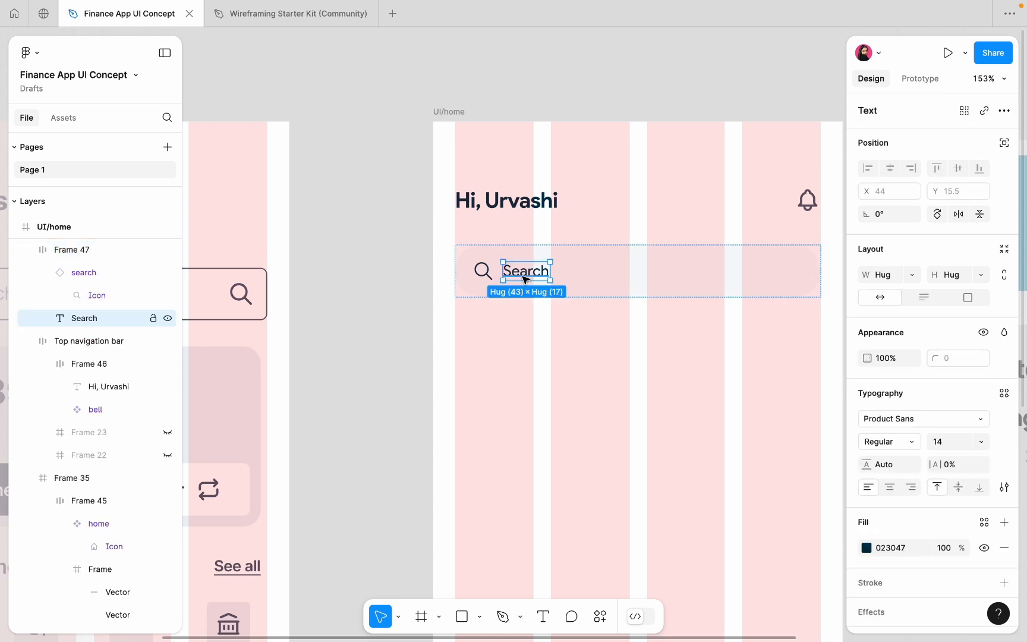
shift+click(486, 276)
click(867, 571)
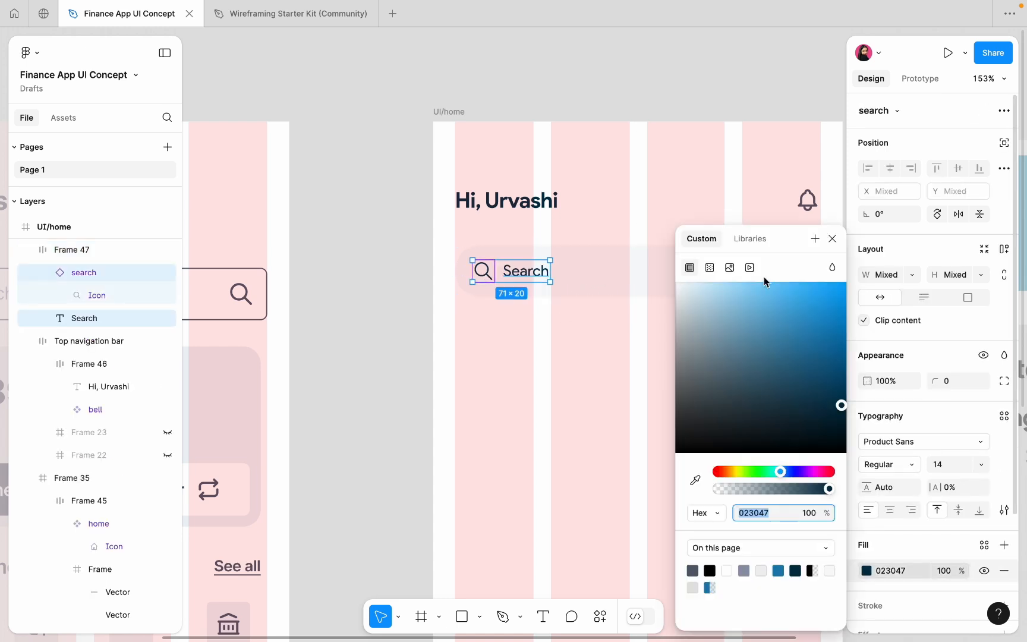
click(818, 387)
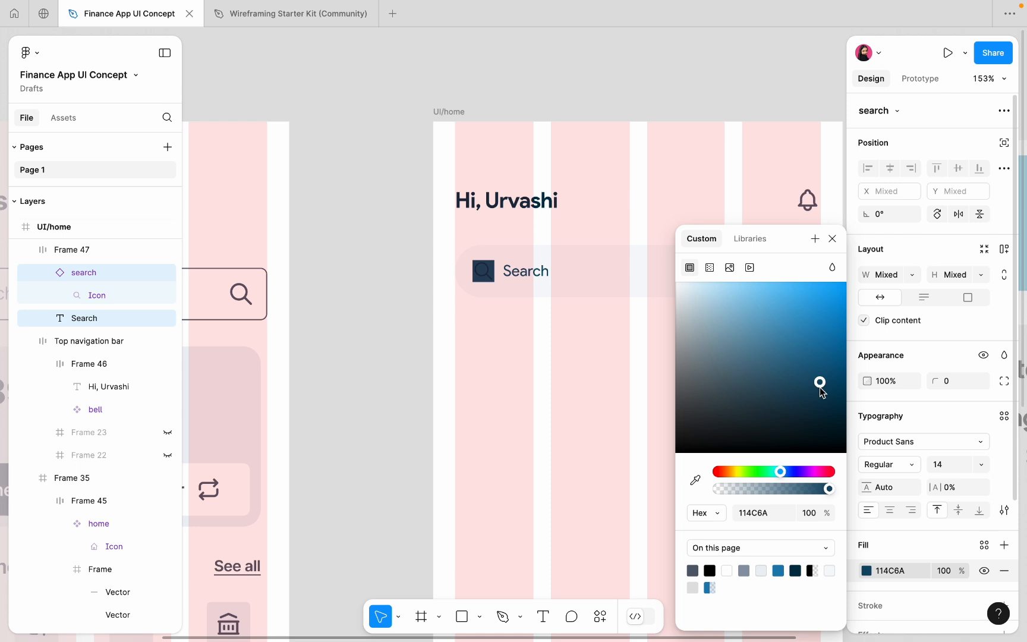
key(ctrl+z)
click(591, 399)
scroll(522, 270, up, 3)
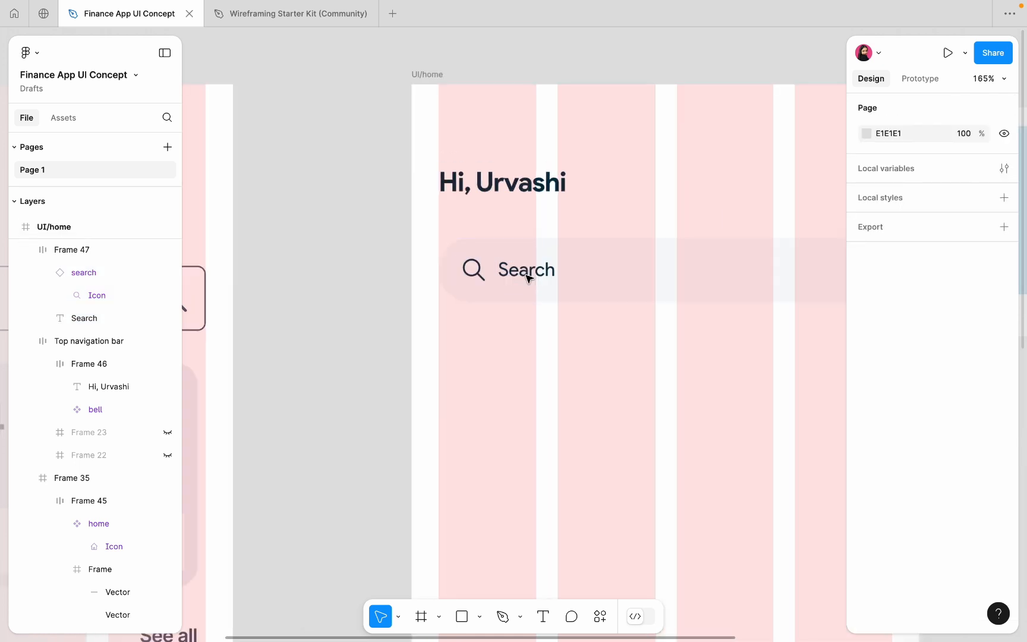
Nudge the search bar up to Y 102, closer to the header.
click(493, 293)
scroll(475, 180, down, 3)
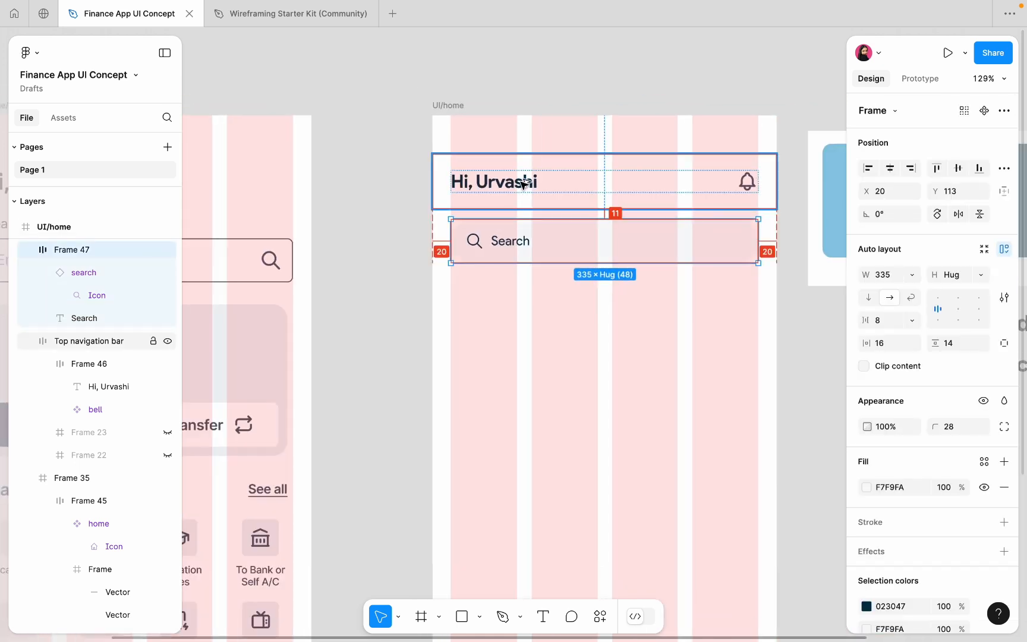
key(Up)
key(Up)
key(Up)
key(Up)
key(Up)
key(Up)
key(Up)
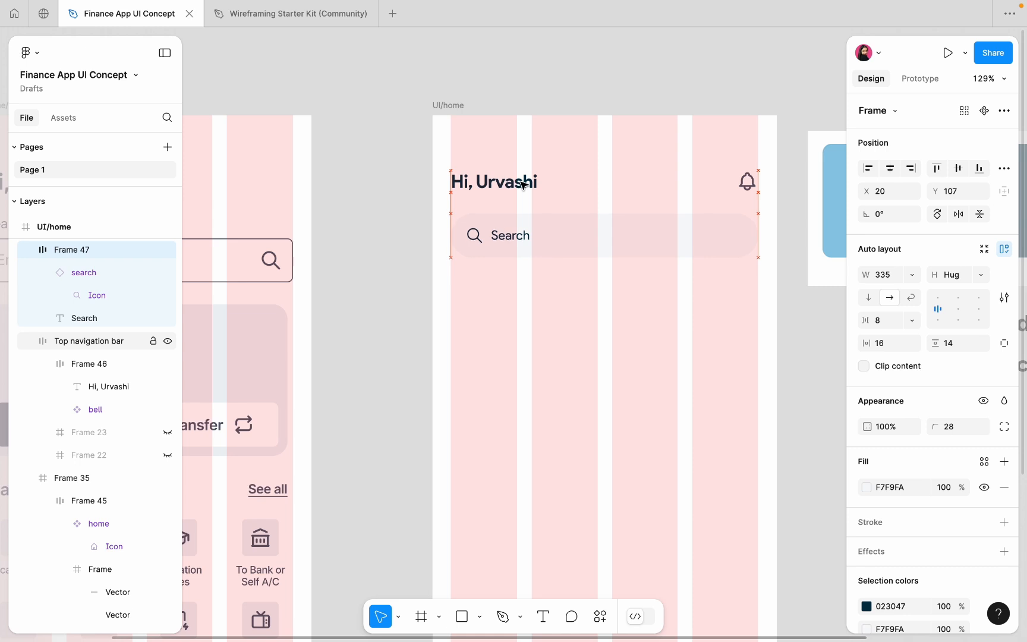
key(Up)
key(Up)
key(Up)
key(Up)
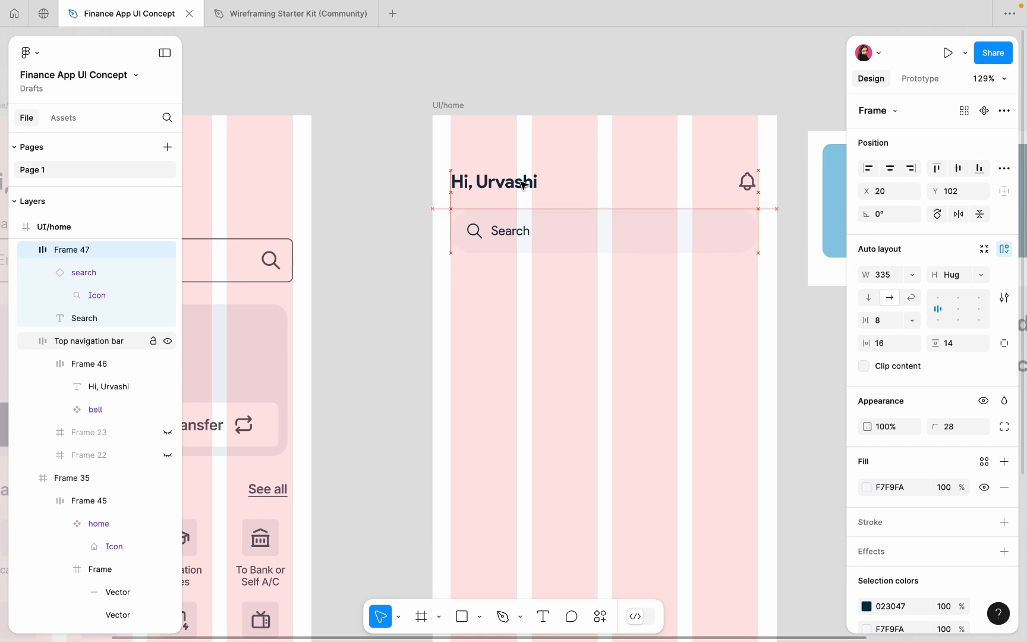
click(555, 300)
Copy the wireframe's balance card below the UI/home search bar at X 20, Y 172 and widen it to 335.
scroll(555, 303, down, 5)
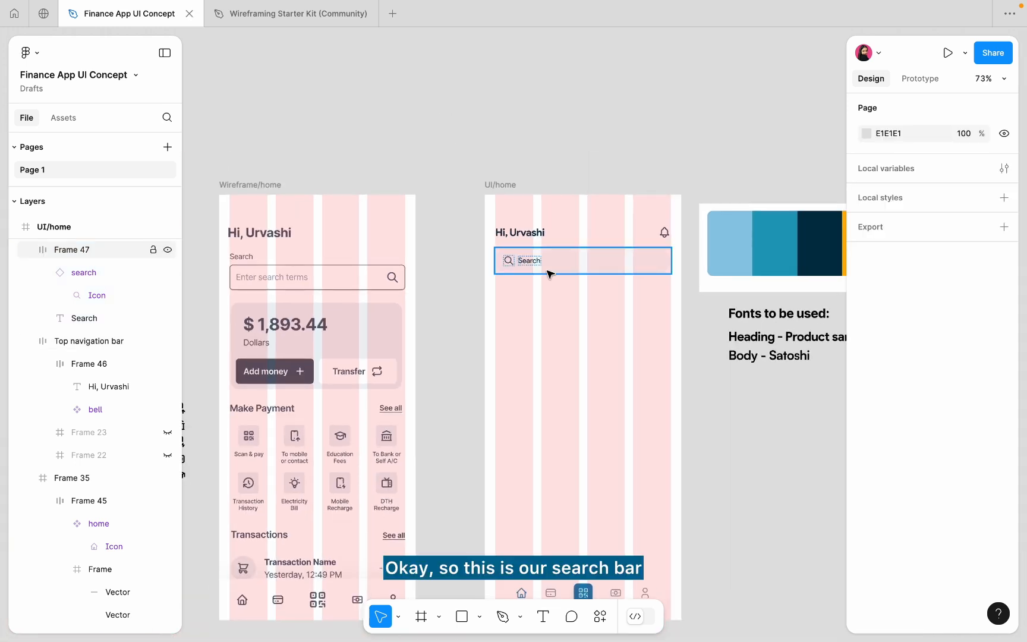
scroll(553, 291, up, 5)
scroll(550, 273, down, 5)
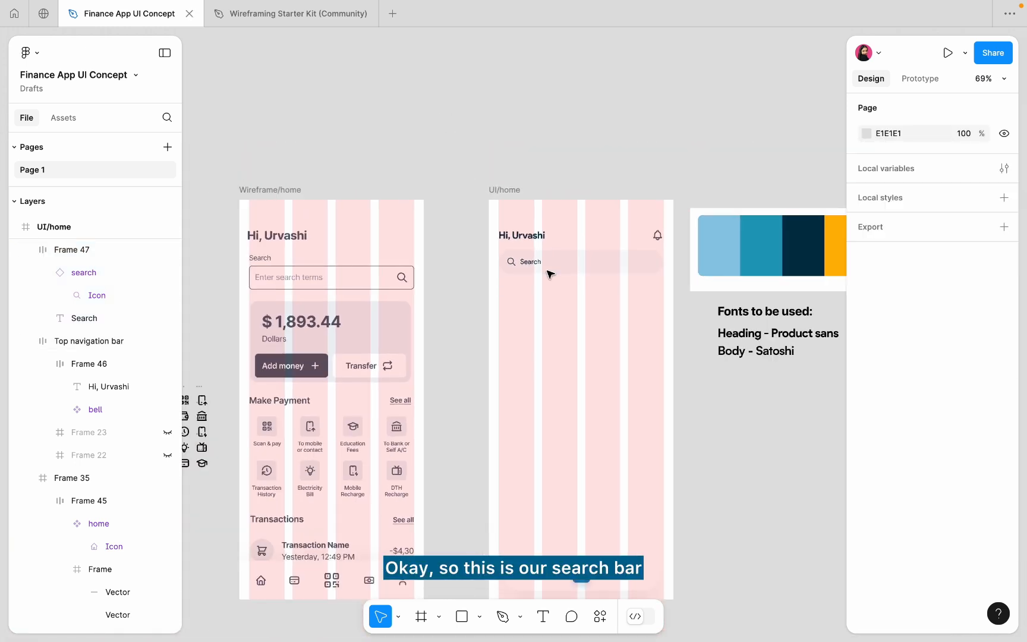
click(321, 340)
drag(320, 340, 563, 285)
scroll(571, 324, up, 5)
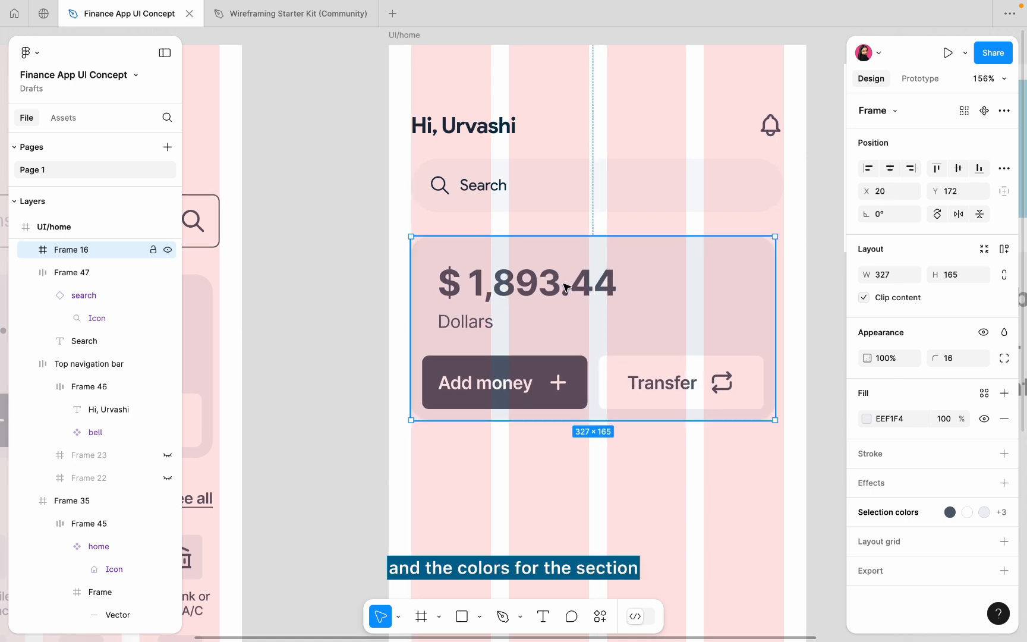
drag(775, 273, 786, 274)
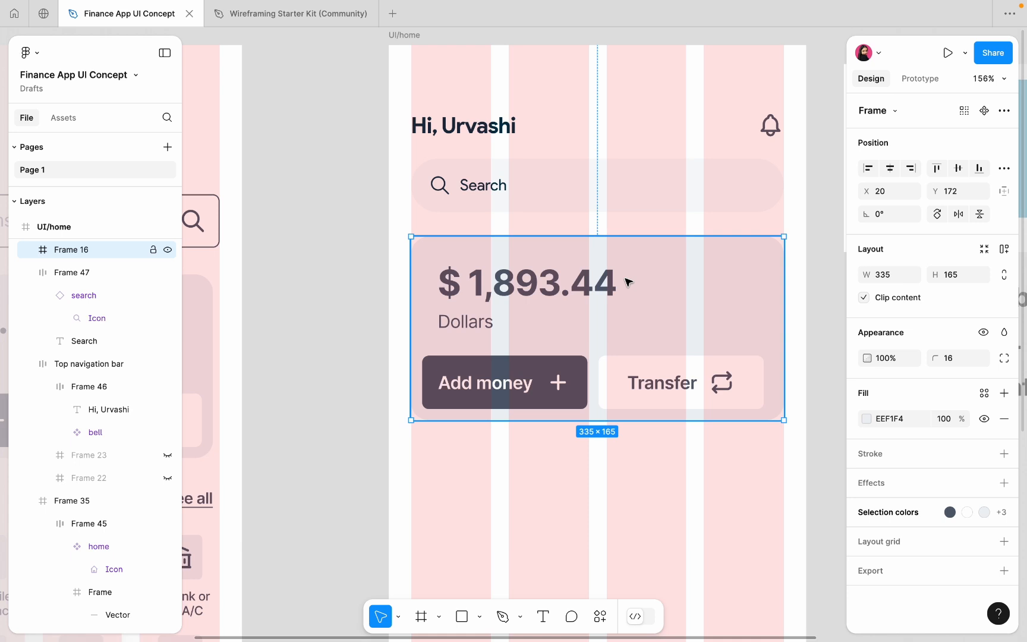
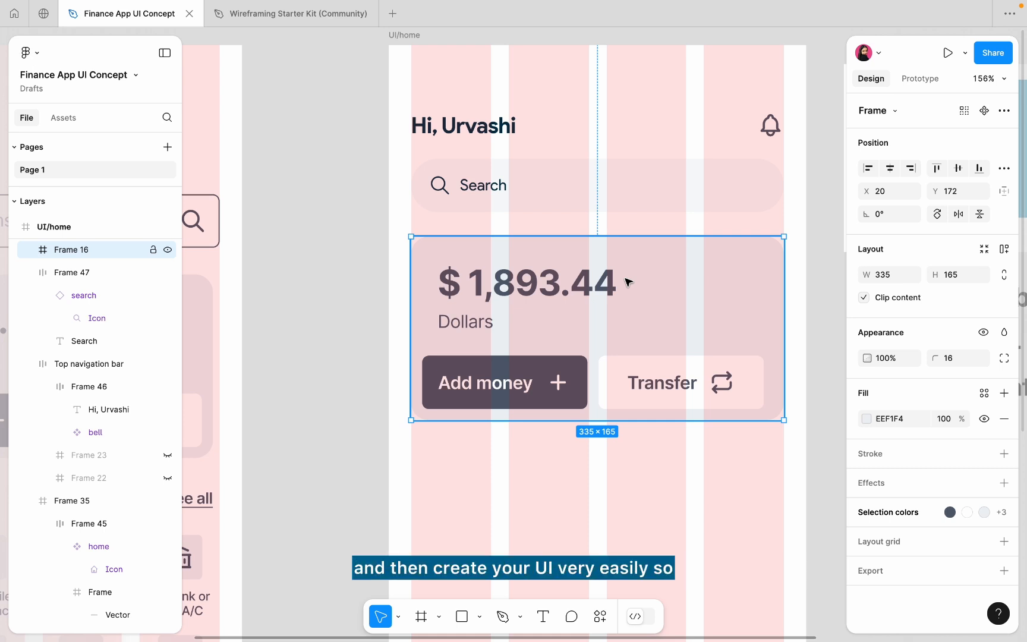
Move the Add money and Transfer button row out of the card onto the canvas above the UI/home frame.
click(591, 378)
scroll(571, 380, down, 5)
drag(569, 380, 635, 132)
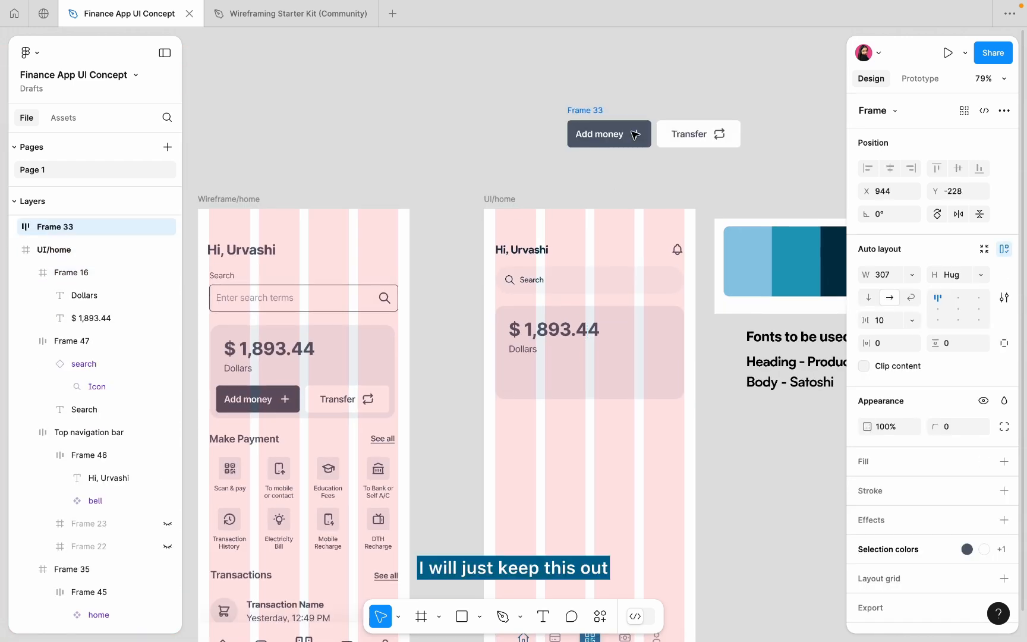
Fill the balance card with the palette's light blue 8ECAE6 and lighten it to a very pale blue.
scroll(570, 466, up, 3)
click(588, 295)
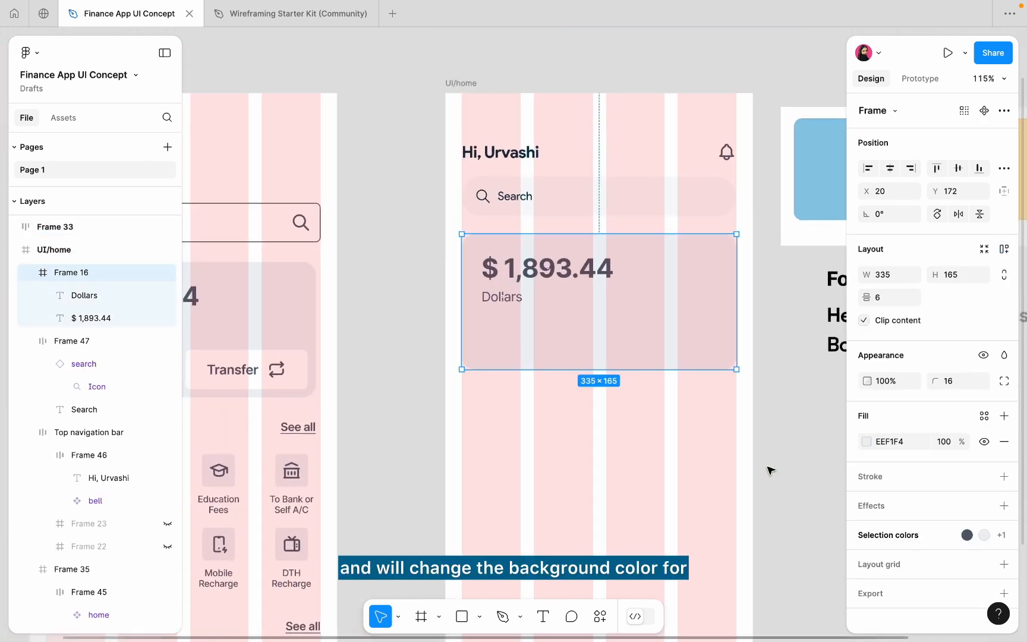
click(866, 441)
click(694, 480)
scroll(591, 412, down, 4)
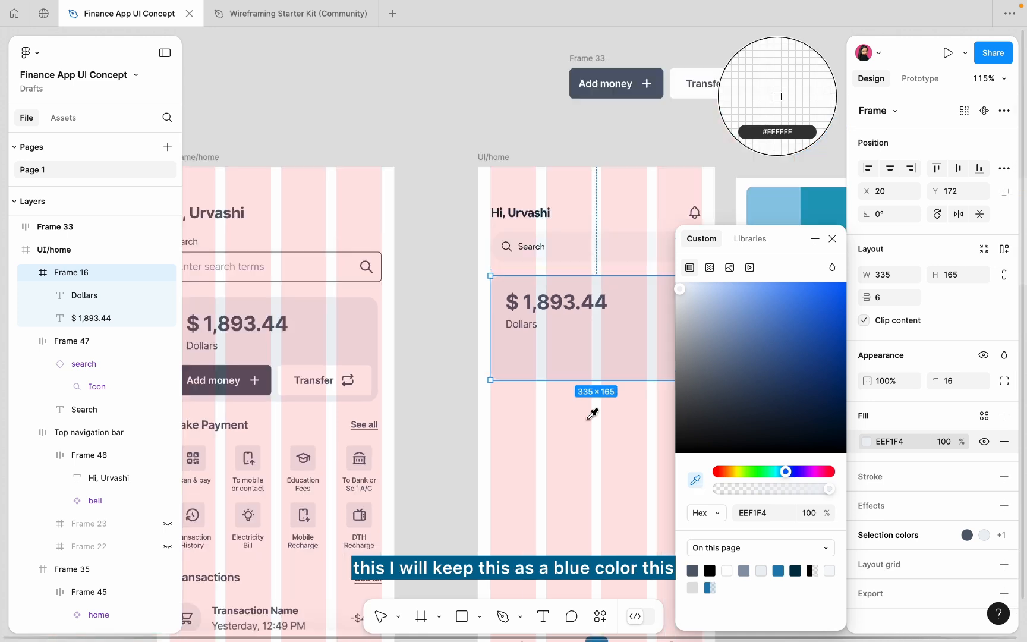
click(777, 96)
scroll(508, 348, up, 4)
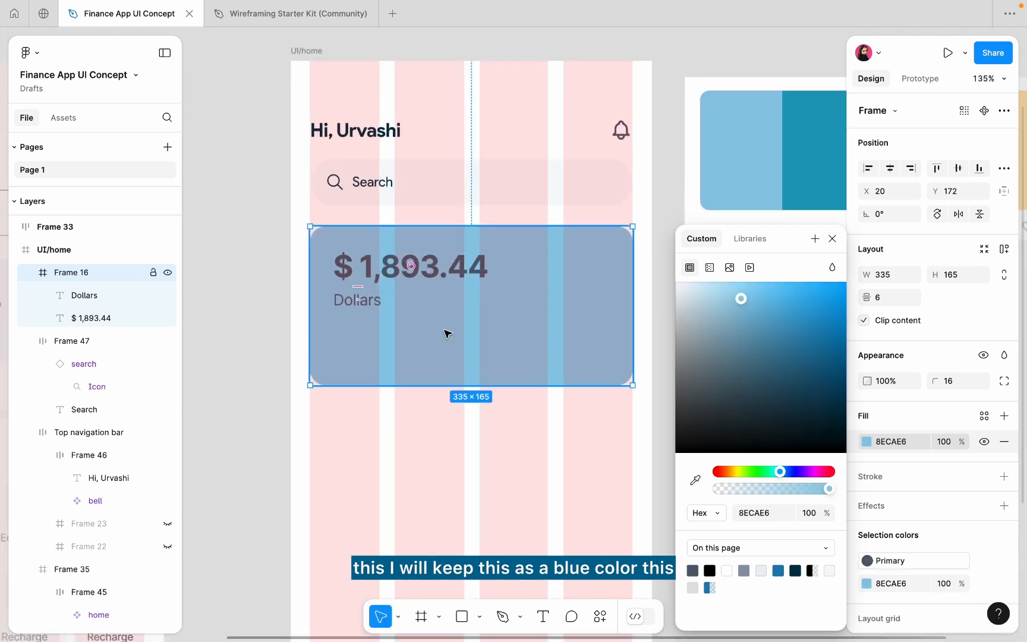
click(695, 288)
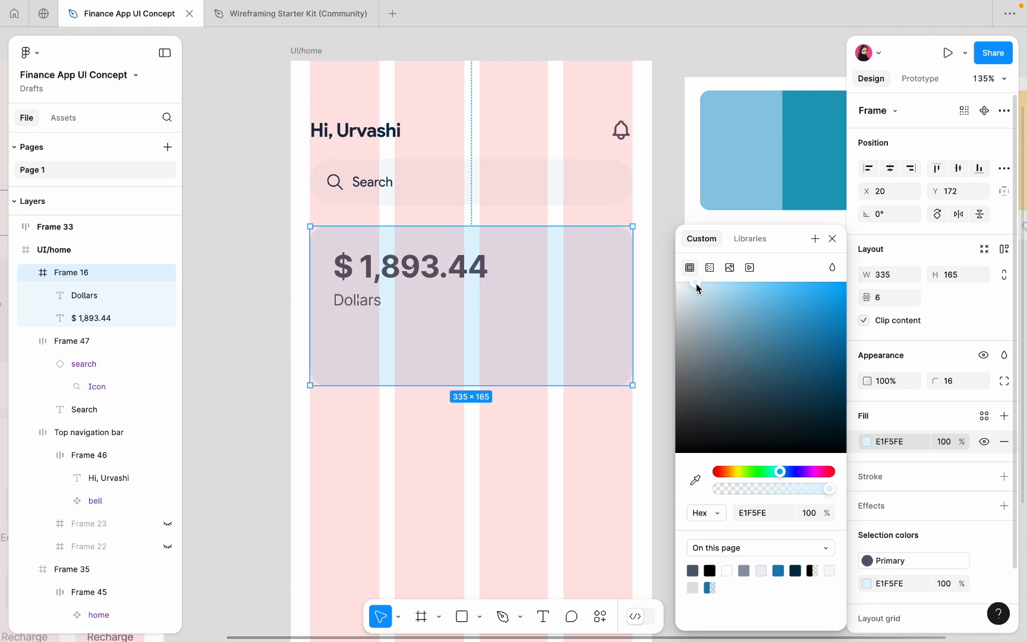
drag(695, 284, 691, 283)
Set the balance amount's font to Satoshi at size 28.
double_click(392, 262)
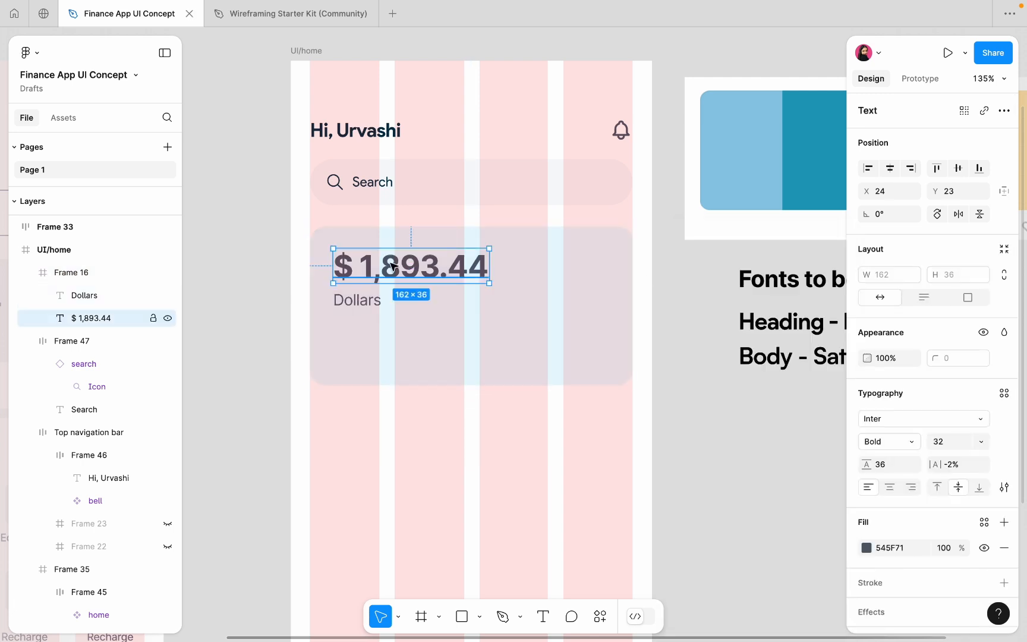
click(948, 446)
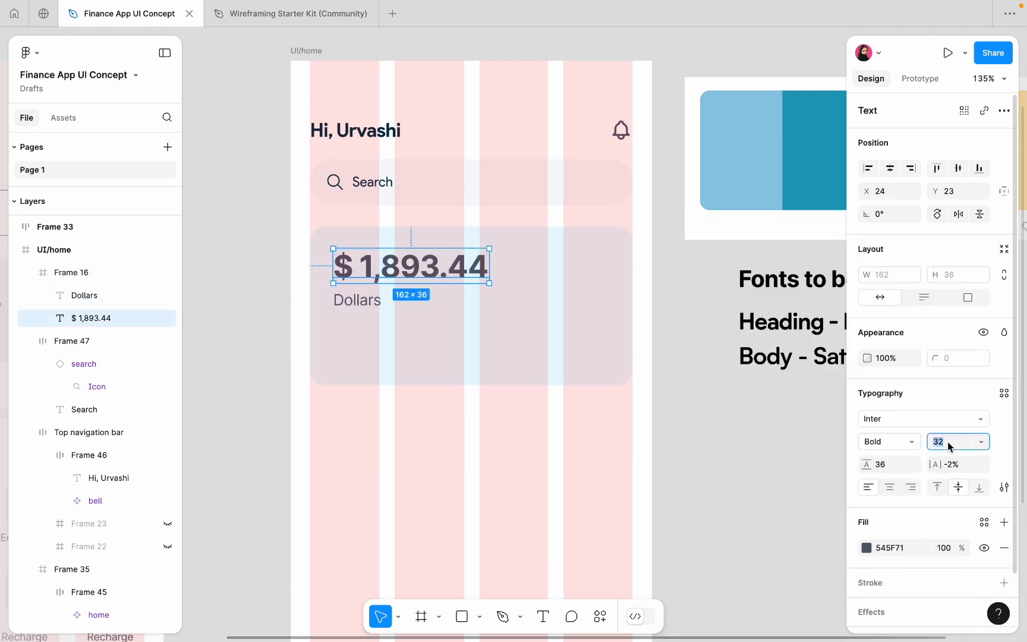
text(28)
key(Return)
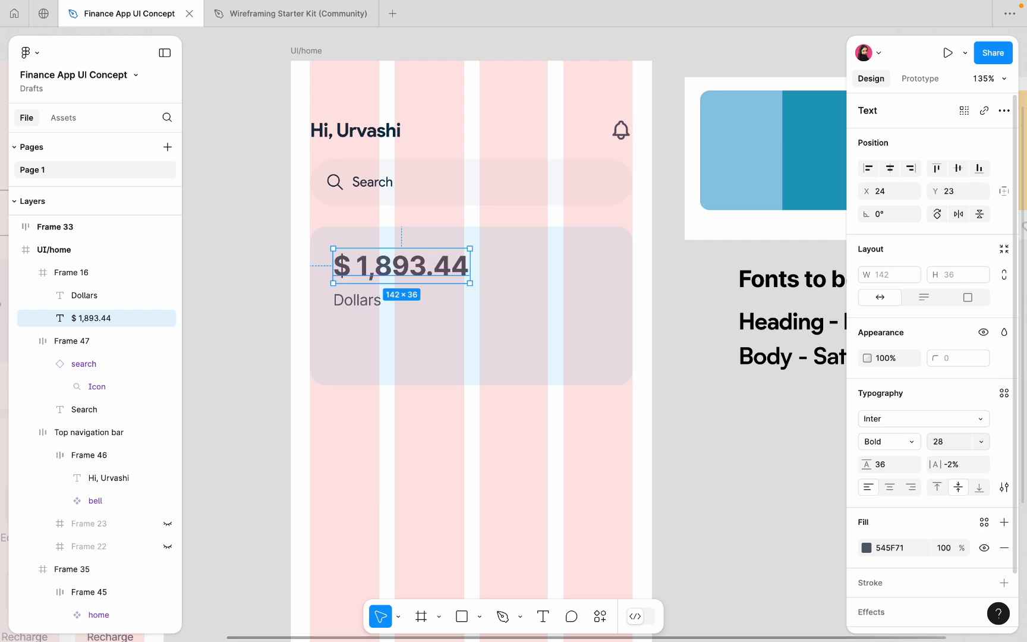
click(889, 423)
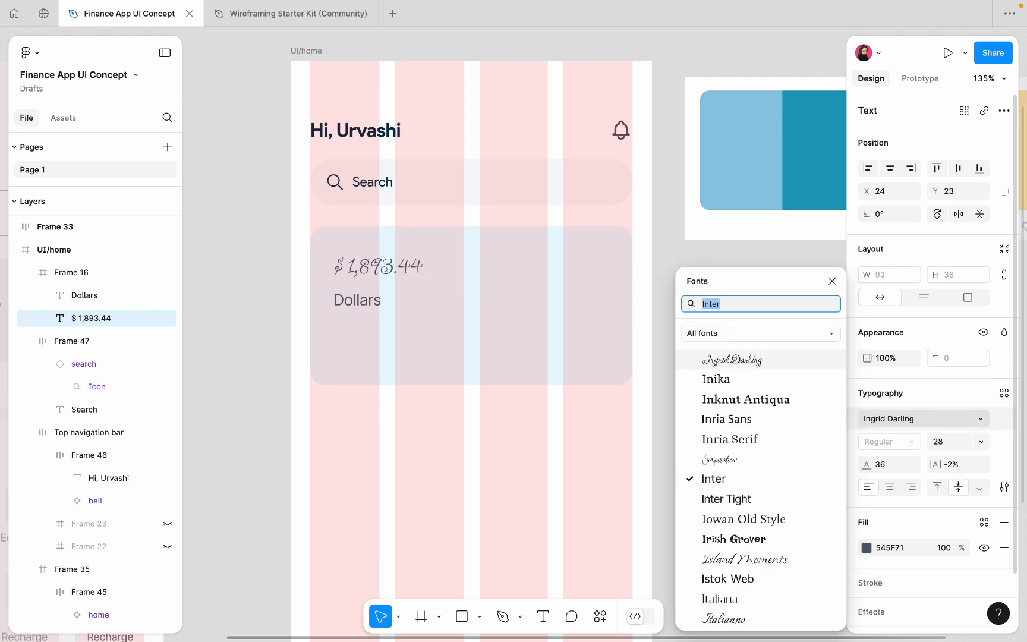
text(pr)
text(sat)
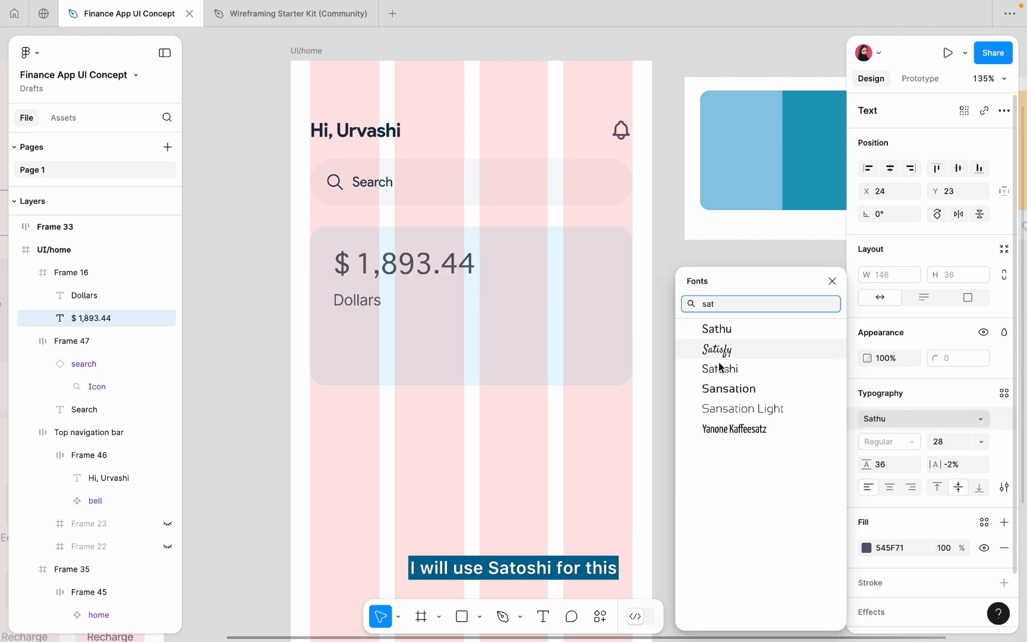
click(718, 364)
Rewrite the balance amount as $1,893.44 without the space and sample the palette's dark navy 023047 as its fill.
key(Return)
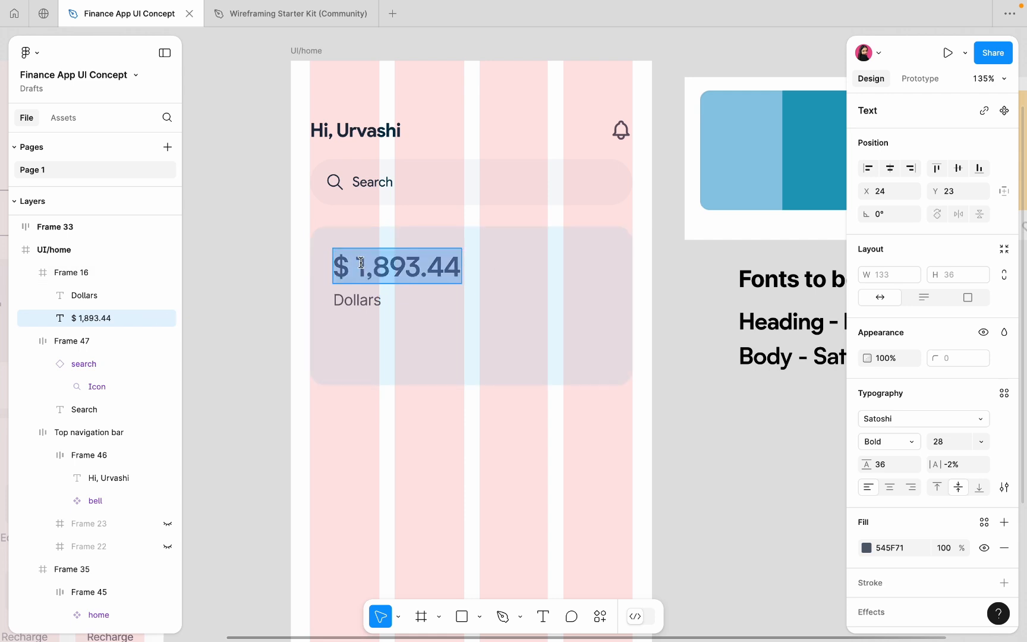
text($1,893.44)
key(Escape)
key(i)
scroll(612, 448, right, 4)
click(659, 193)
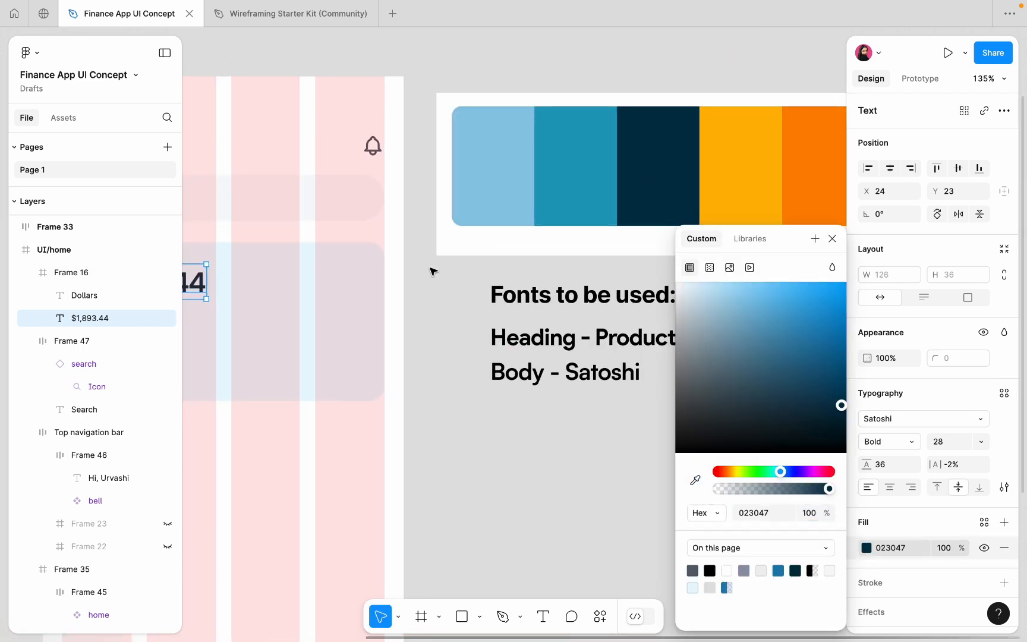
Replace the Dollars text under the amount with "Available Balance".
scroll(431, 270, left, 4)
scroll(348, 366, up, 5)
click(348, 365)
double_click(348, 363)
text(Bal)
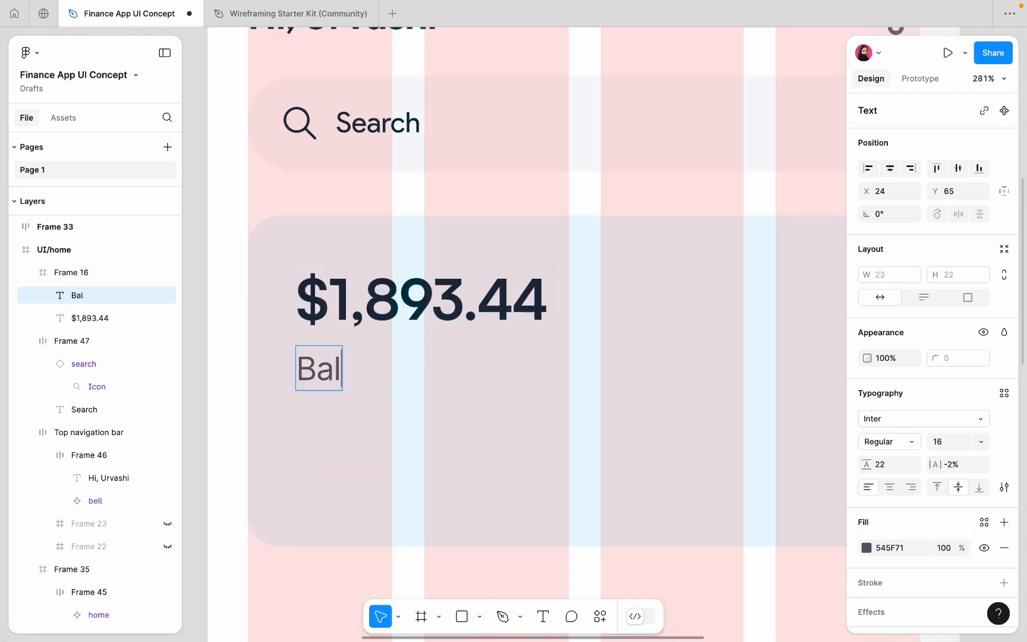
key(BackSpace)
key(BackSpace)
key(BackSpace)
text(Available Balance)
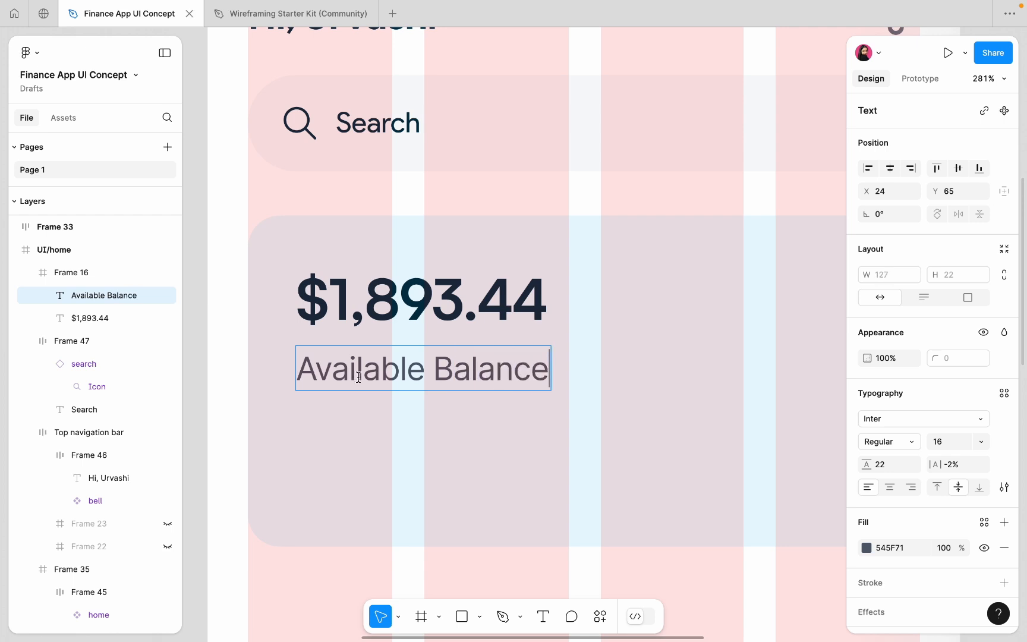
key(Escape)
Set the Available Balance label to Product Sans Regular with 0% letter spacing and lighten its fill to 757D8A.
click(898, 419)
text(prod)
click(733, 328)
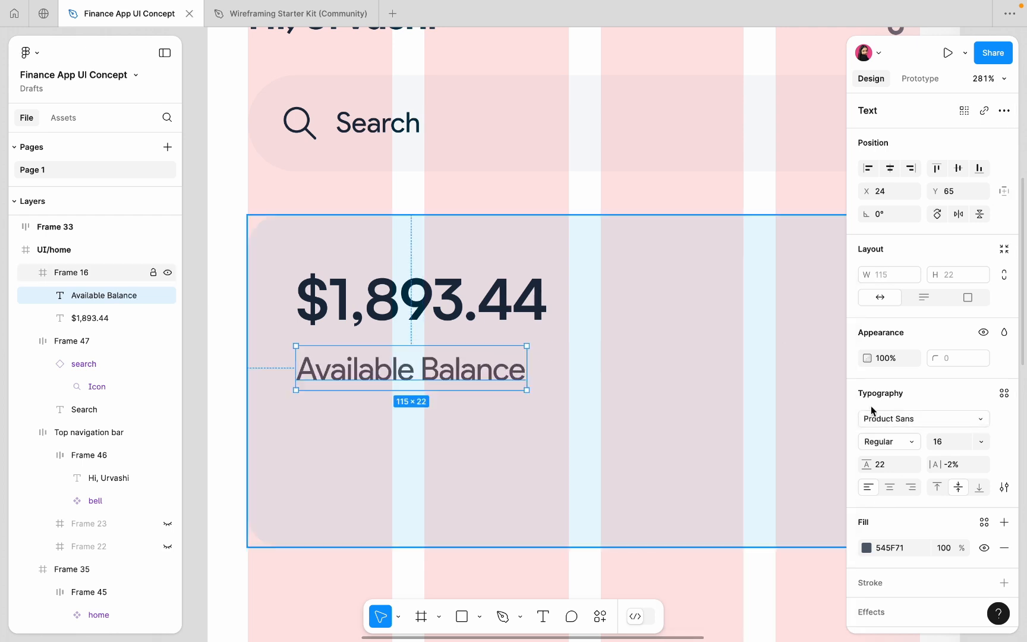
click(895, 440)
click(897, 440)
click(866, 548)
drag(717, 376, 702, 360)
Wrap the label and the amount in a vertical auto layout and move the Available Balance label above the amount.
shift+click(427, 306)
key(shift+a)
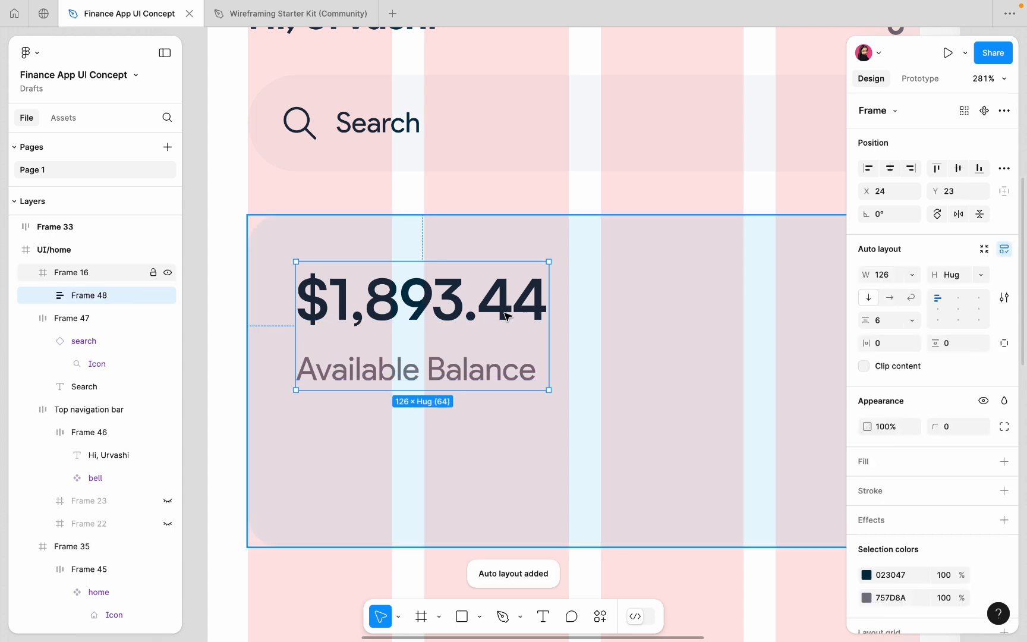
click(421, 373)
key(Up)
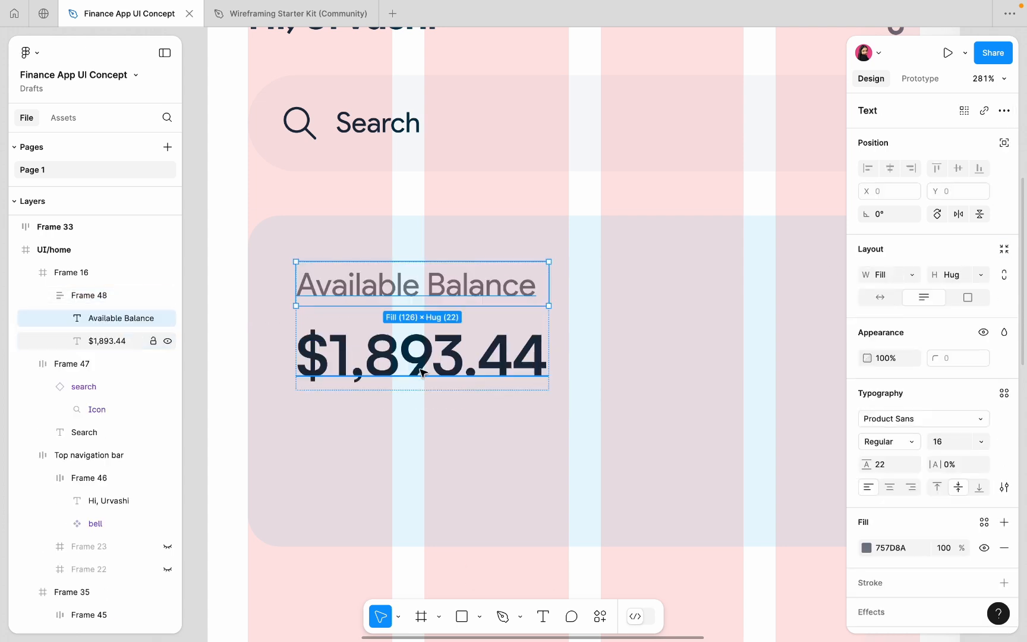
scroll(534, 318, down, 5)
click(500, 467)
Switch to the Wireframing Starter Kit file, copy the circled info icon, and return to the Finance App UI Concept file.
click(267, 13)
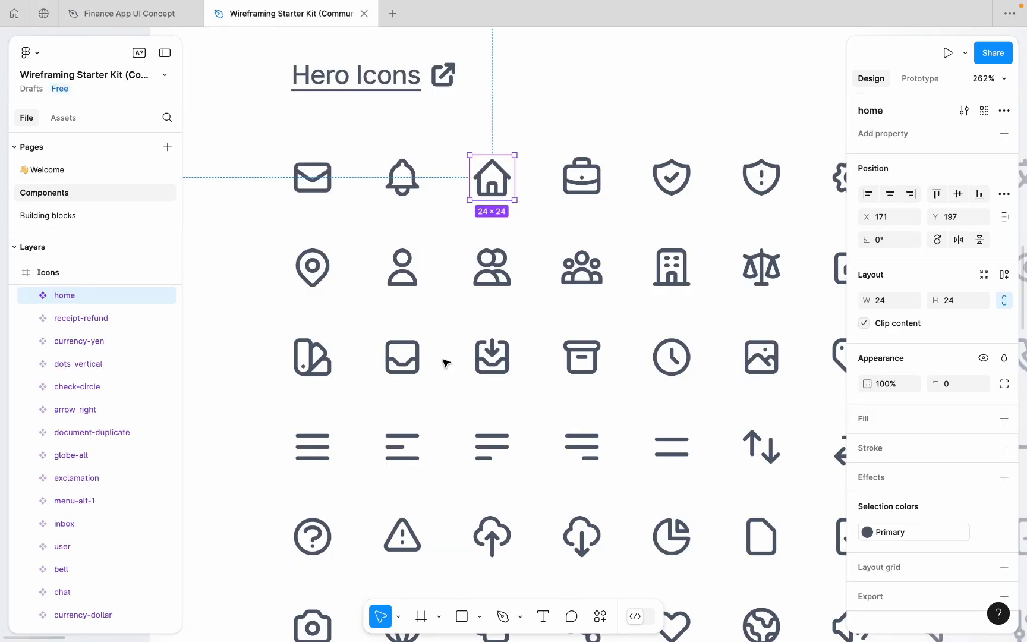
scroll(445, 360, down, 5)
scroll(440, 393, down, 3)
scroll(511, 279, up, 3)
scroll(534, 243, down, 4)
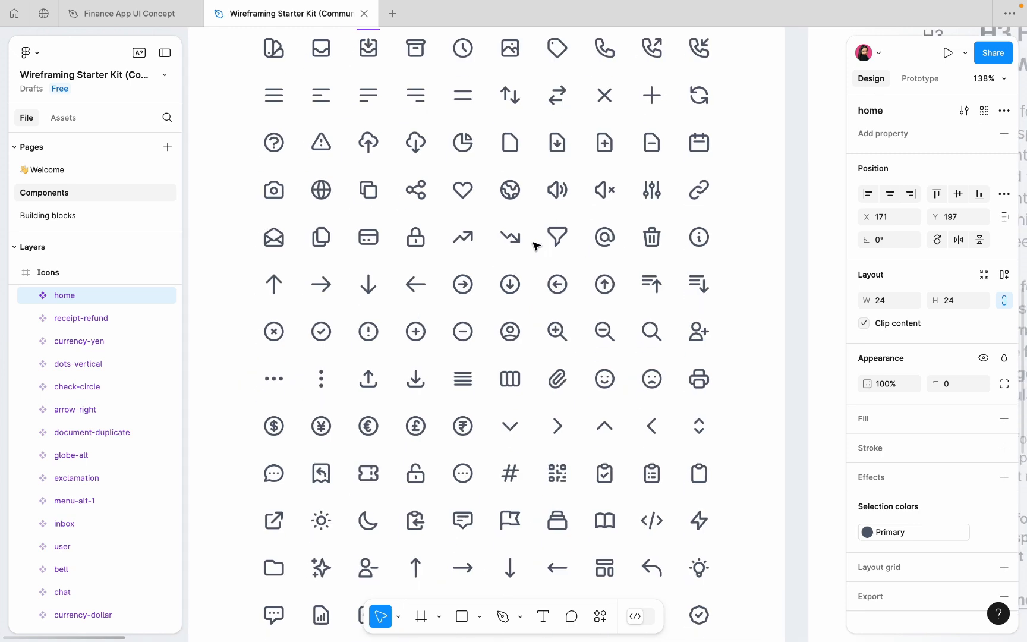
click(699, 237)
key(ctrl+c)
key(Escape)
click(130, 13)
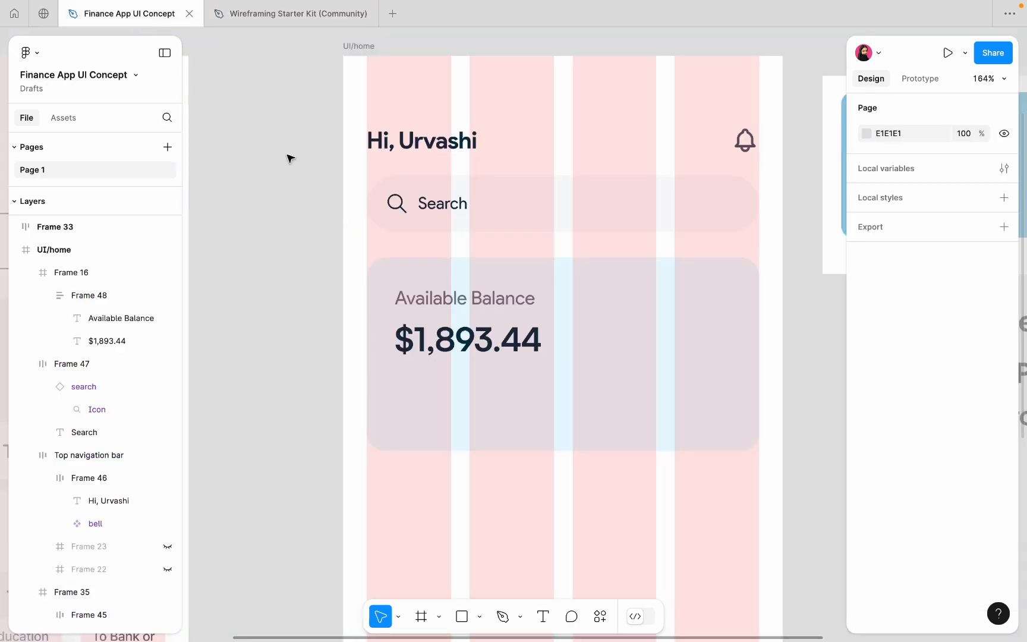
Paste the circled info icon beside the UI/home frame and scale it to 18 × 18.
key(ctrl+v)
drag(519, 342, 319, 352)
scroll(319, 353, up, 4)
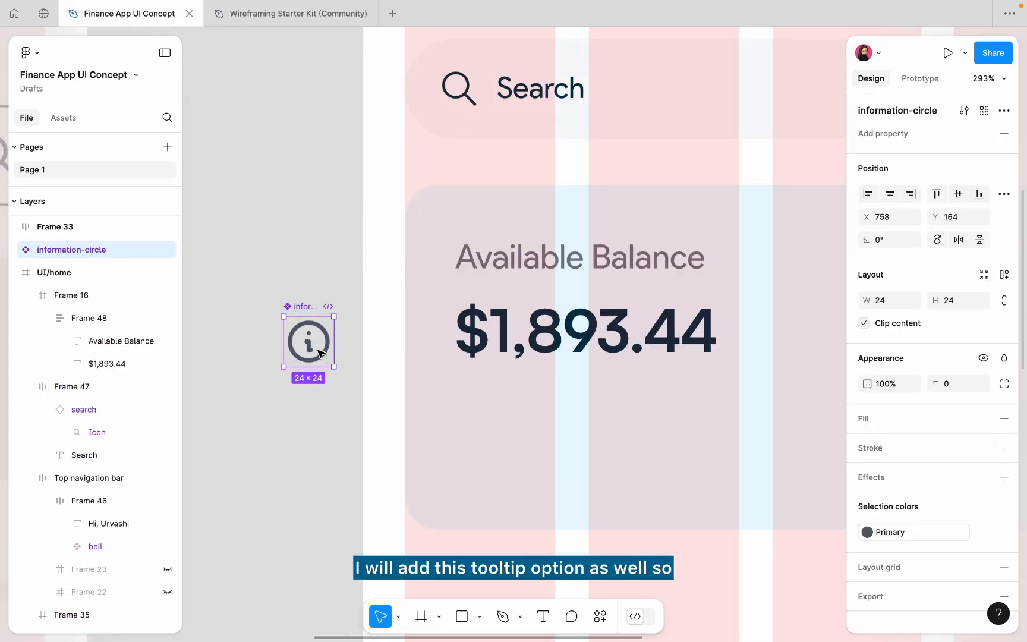
key(k)
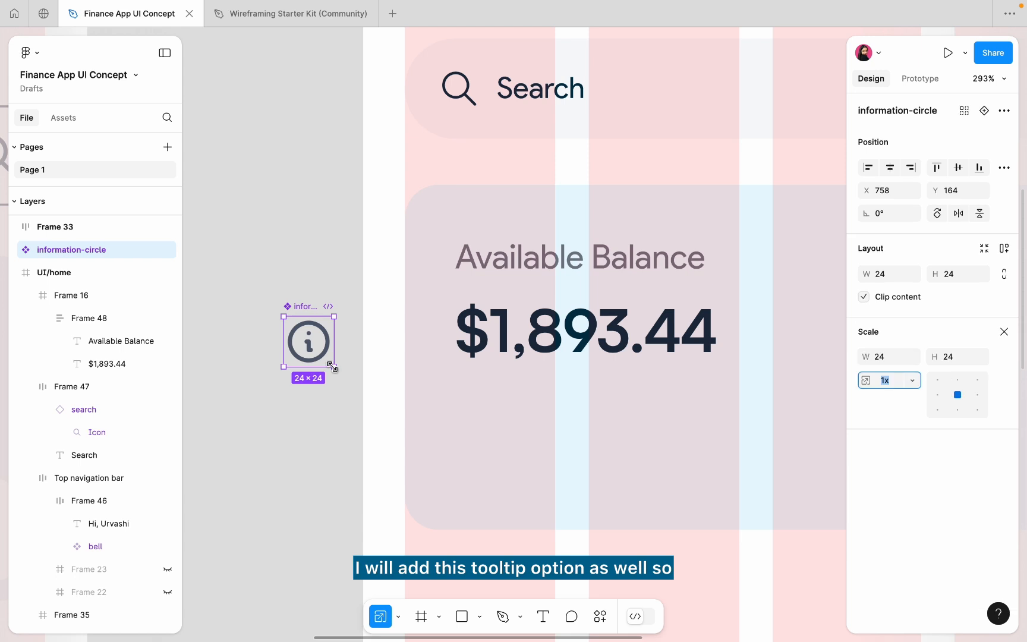
drag(327, 363, 320, 353)
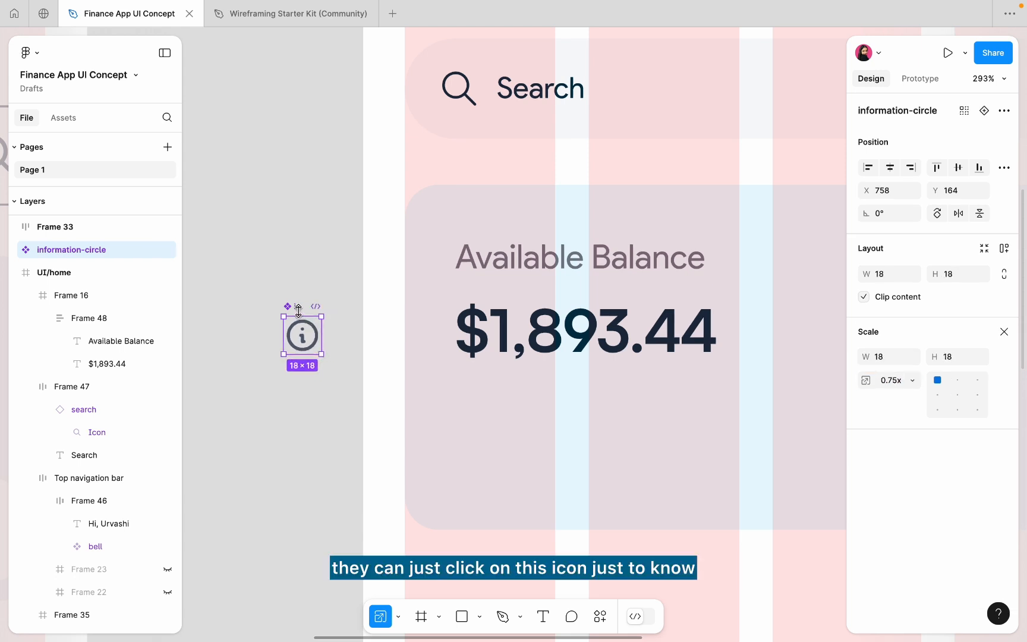
Group the info icon and the Available Balance label in a horizontal auto layout, with the icon after the label.
drag(300, 313, 688, 252)
shift+click(569, 307)
key(shift+a)
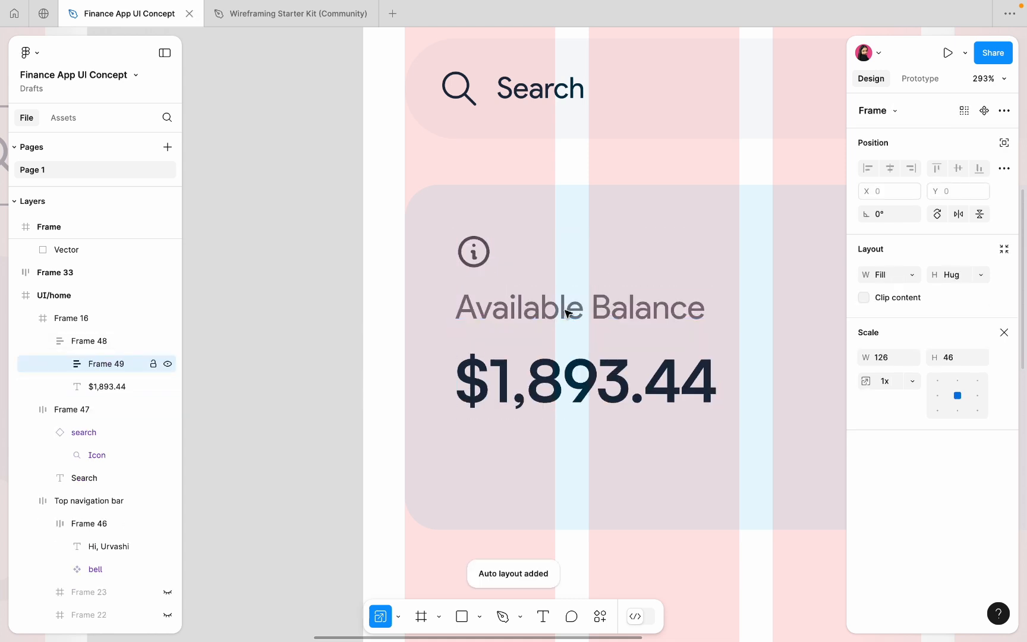
click(890, 297)
double_click(721, 260)
key(Left)
Set the info icon's stroke weight to 1 and match its colour to the Available Balance label, 757D8A.
scroll(707, 260, up, 10)
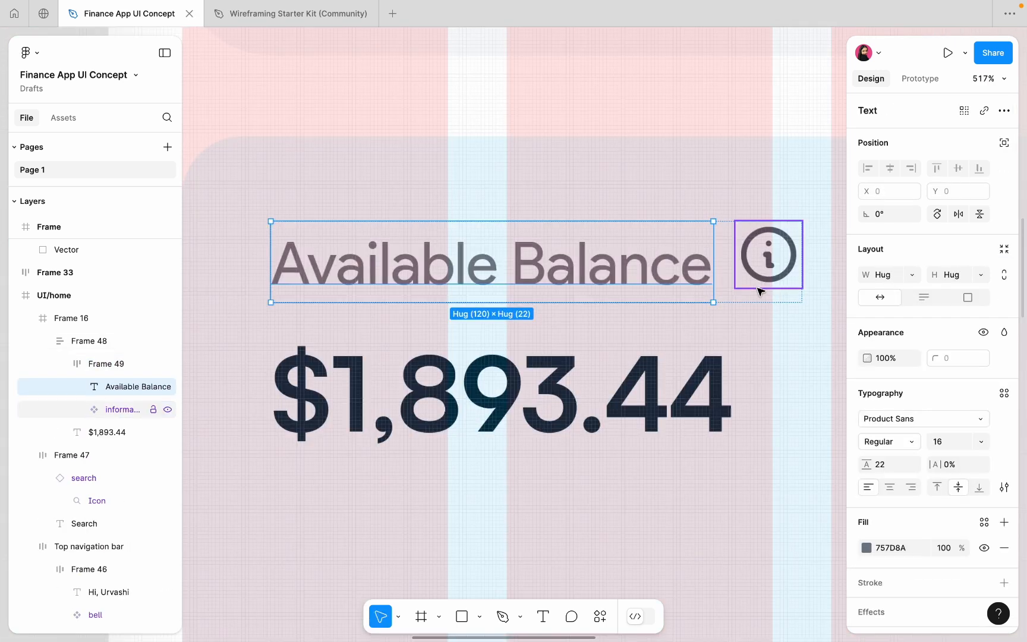
click(767, 293)
double_click(810, 269)
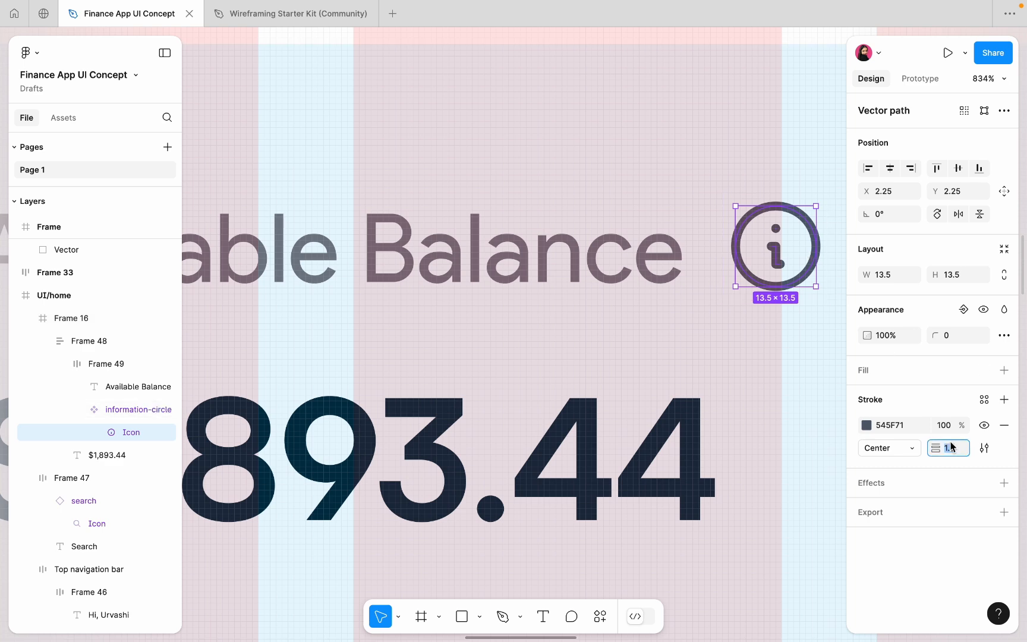
scroll(653, 309, down, 2)
scroll(654, 310, down, 8)
click(866, 425)
click(695, 479)
scroll(584, 380, up, 10)
click(584, 367)
scroll(581, 371, down, 10)
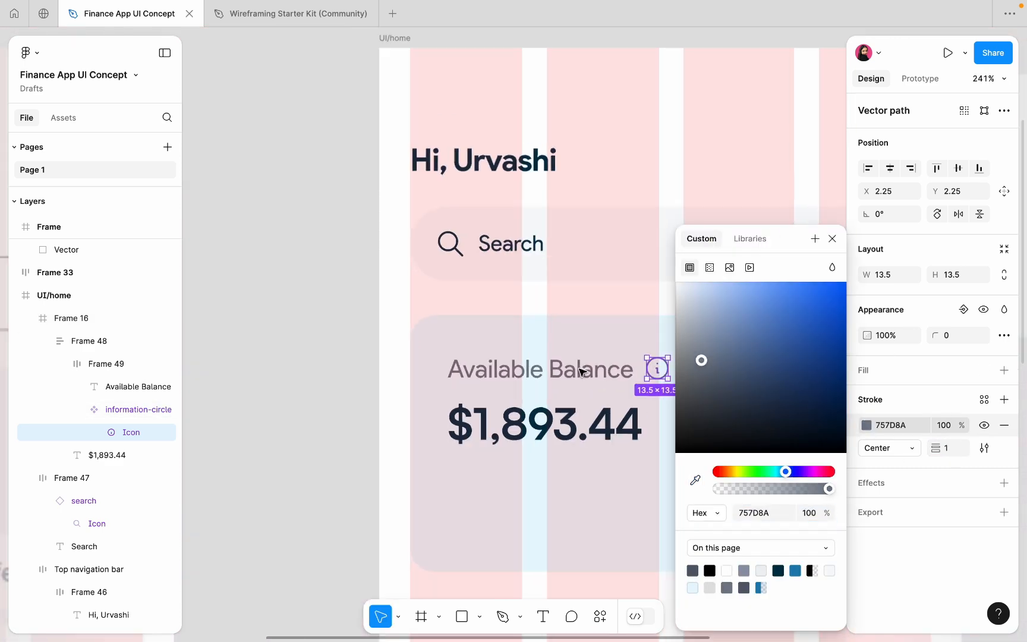
Set the info icon's stroke weight to 1.2.
click(433, 380)
scroll(627, 377, up, 5)
scroll(625, 376, up, 5)
double_click(655, 378)
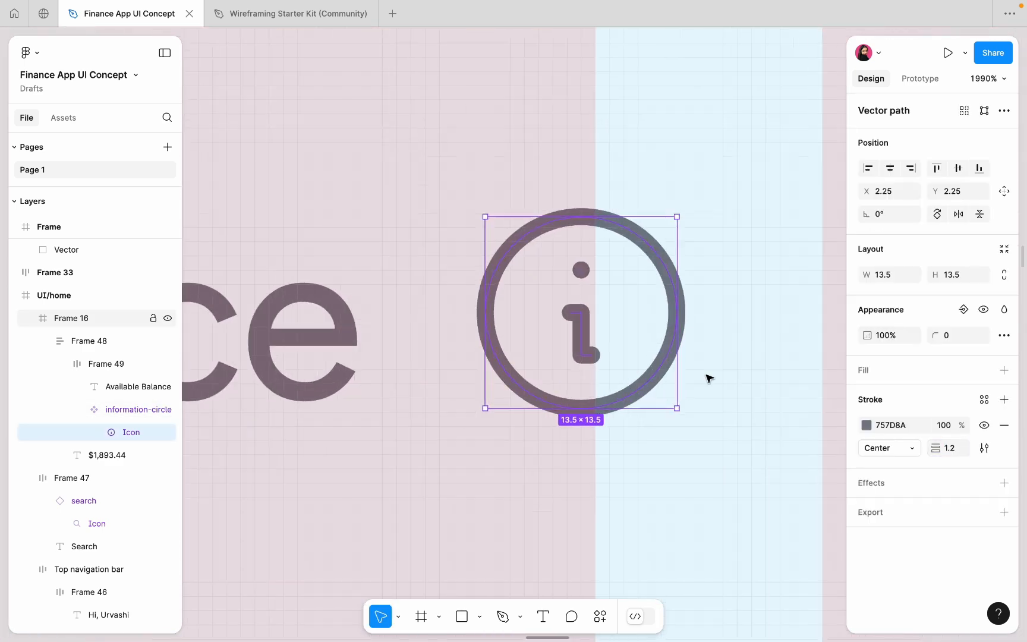
scroll(708, 378, down, 8)
scroll(303, 277, down, 8)
click(256, 268)
Move the Add money button out of Frame 33 onto the empty canvas above the UI/home frame.
scroll(257, 268, left, 2)
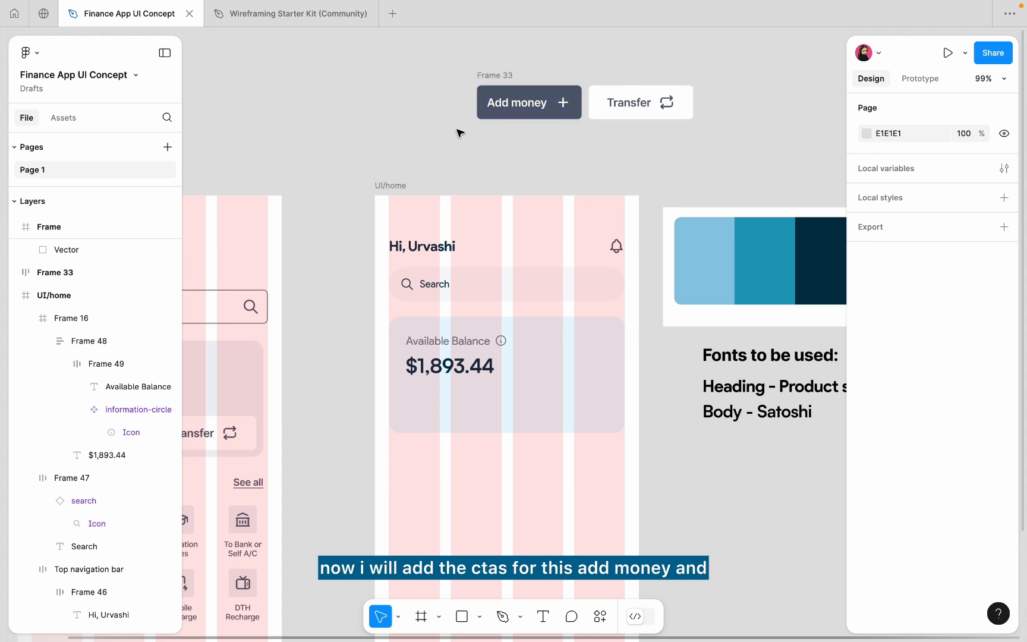
click(514, 103)
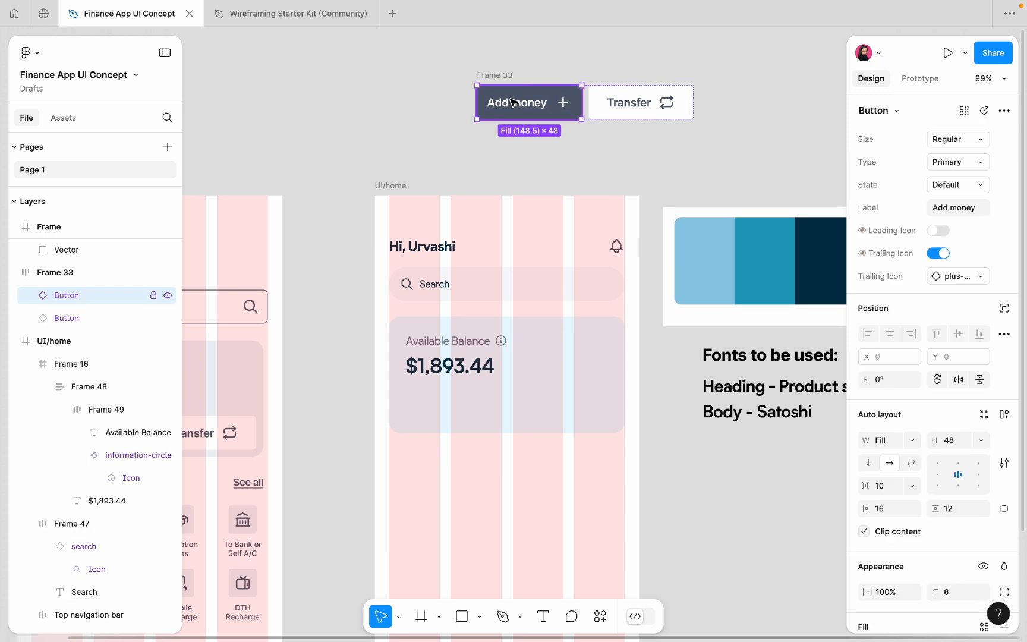
drag(512, 103, 423, 173)
Change the font of the Add money button's label to Satoshi.
scroll(423, 172, up, 5)
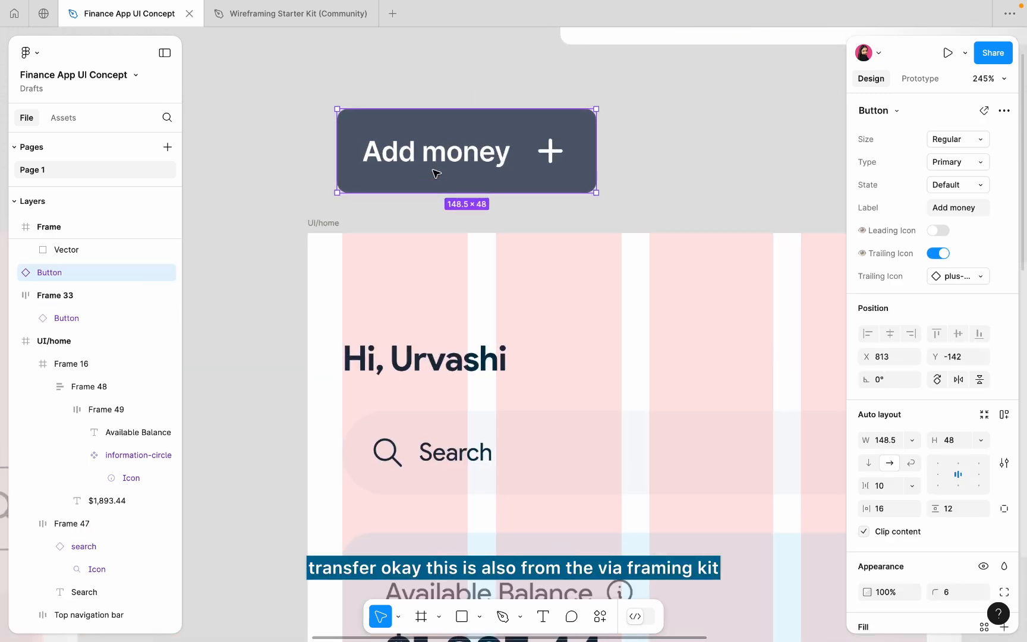
double_click(436, 170)
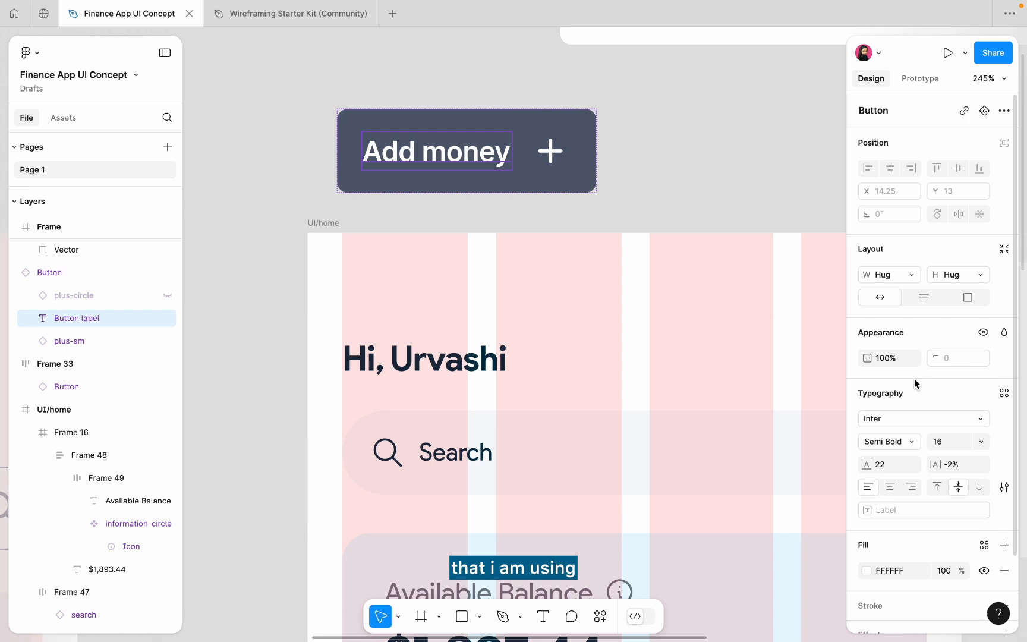
click(892, 426)
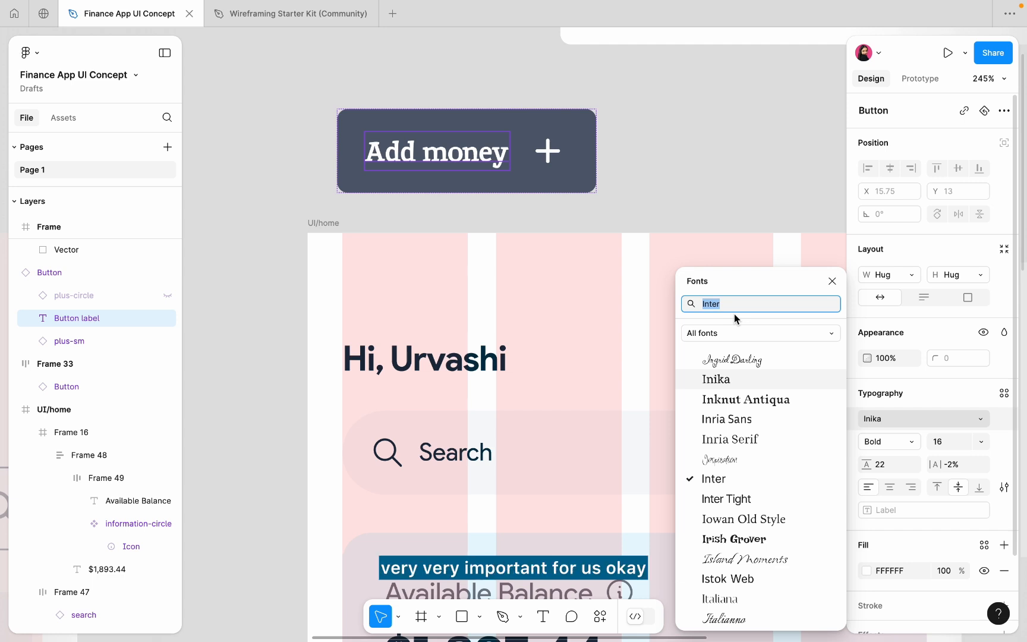
text(p)
key(BackSpace)
text(sat)
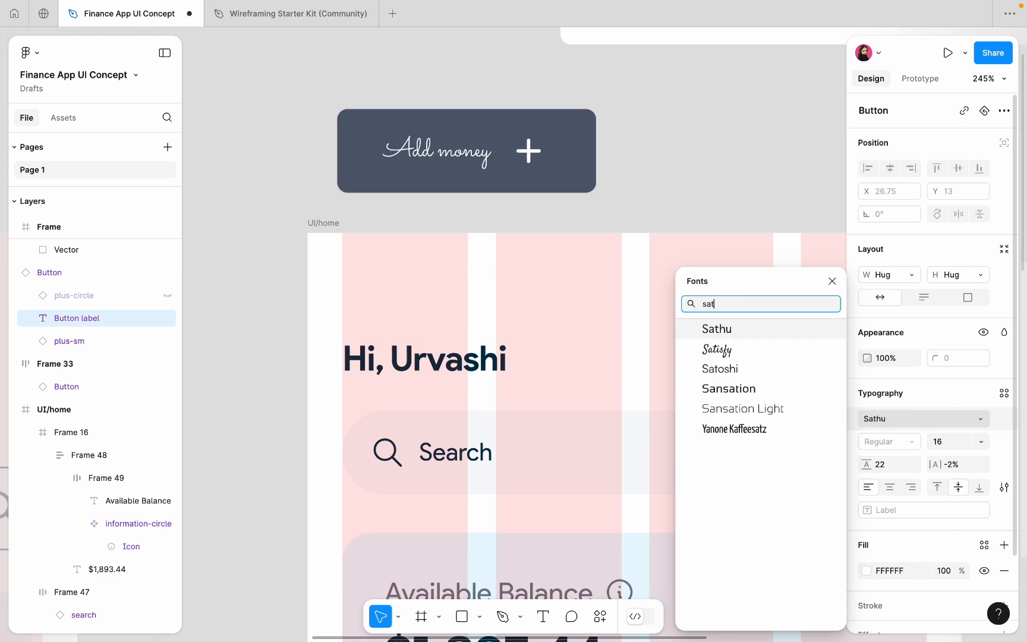
click(750, 372)
click(674, 220)
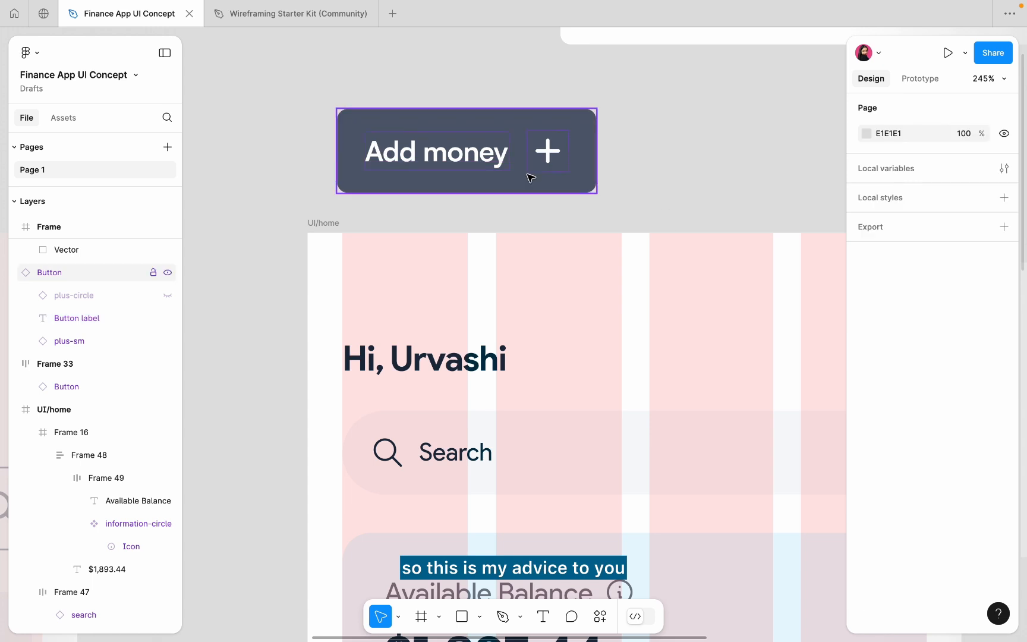
Set the spacing between the Add money button's label and its plus icon to 4.
click(531, 177)
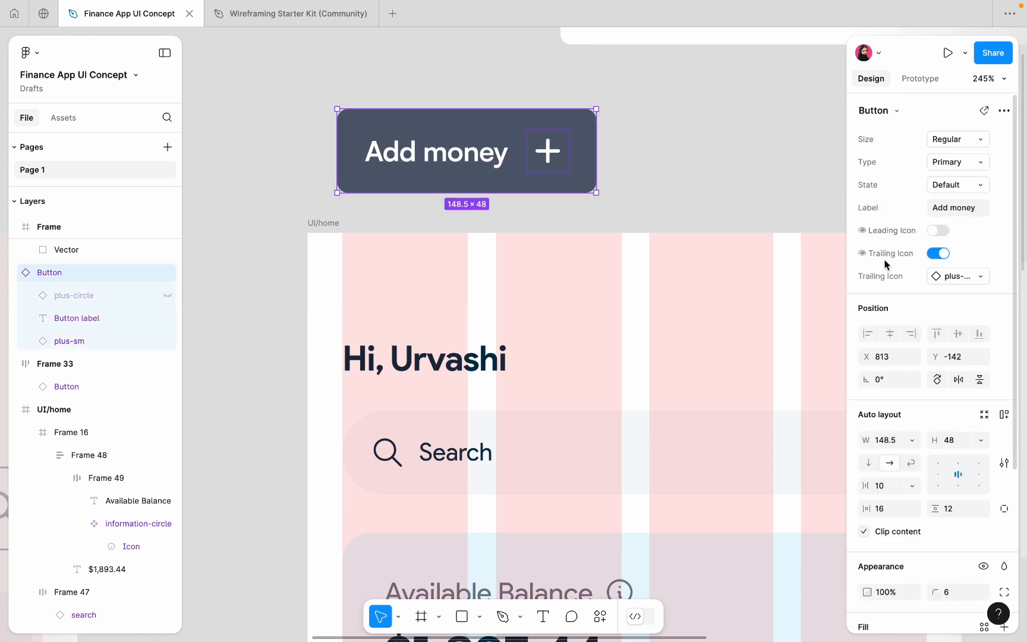
text(6)
key(Return)
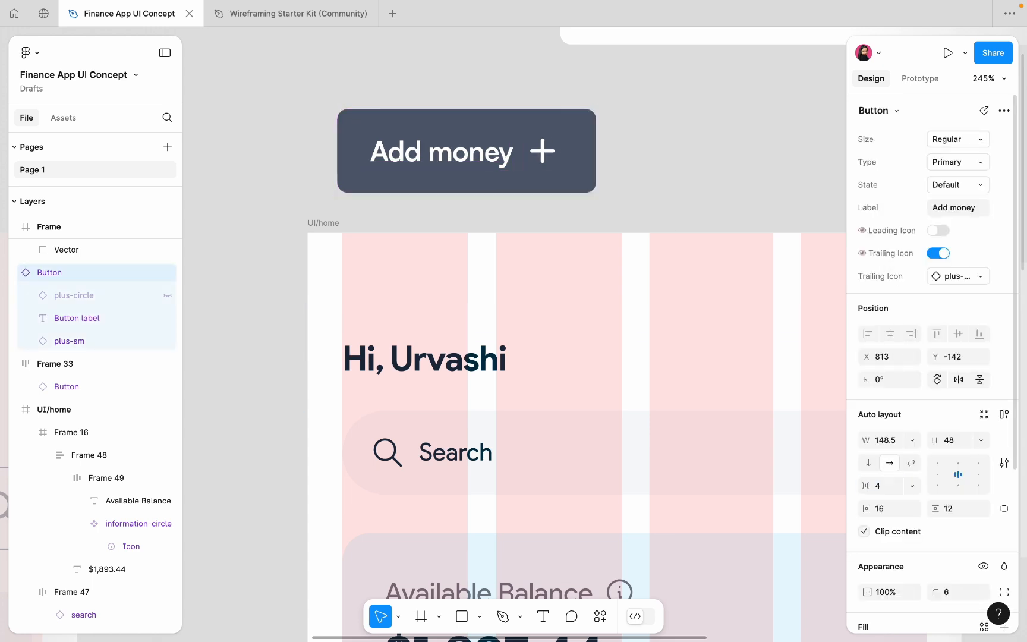
click(542, 156)
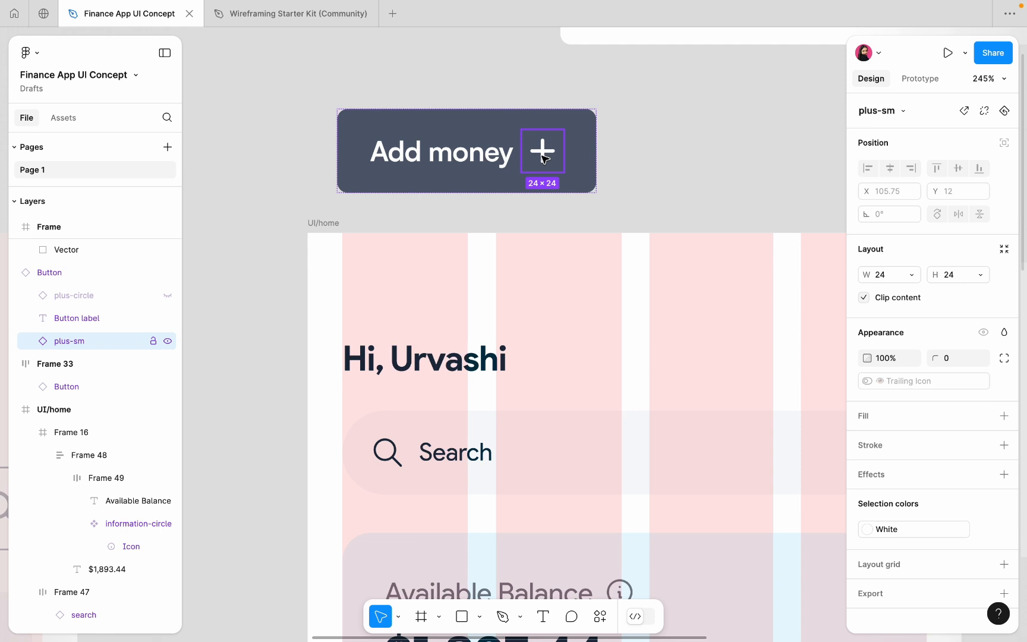
key(Escape)
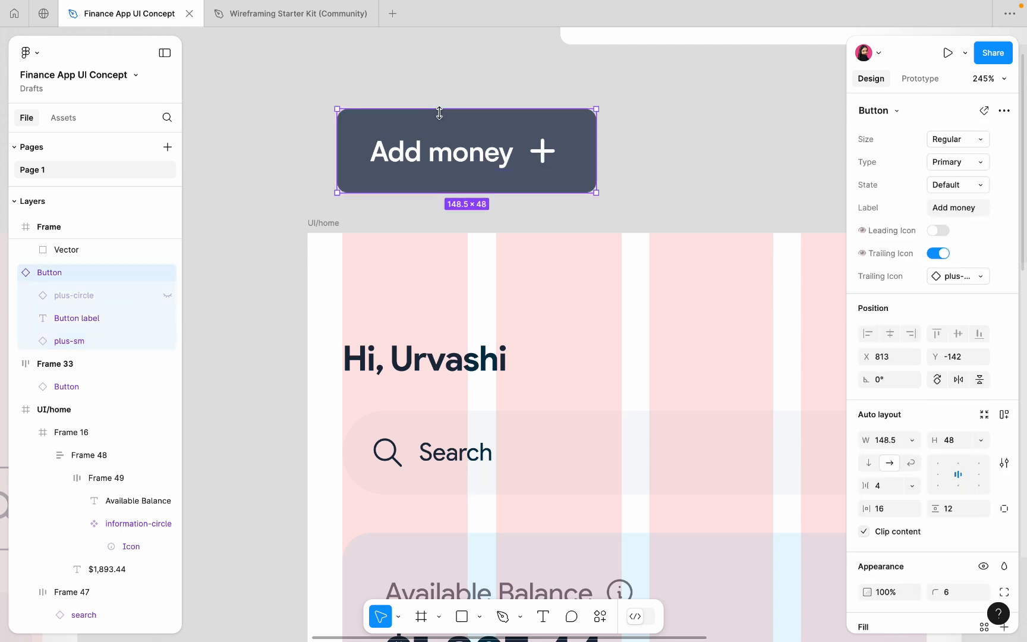
Detach the Add money button instance from its component and widen the button to 160.
right_click(466, 147)
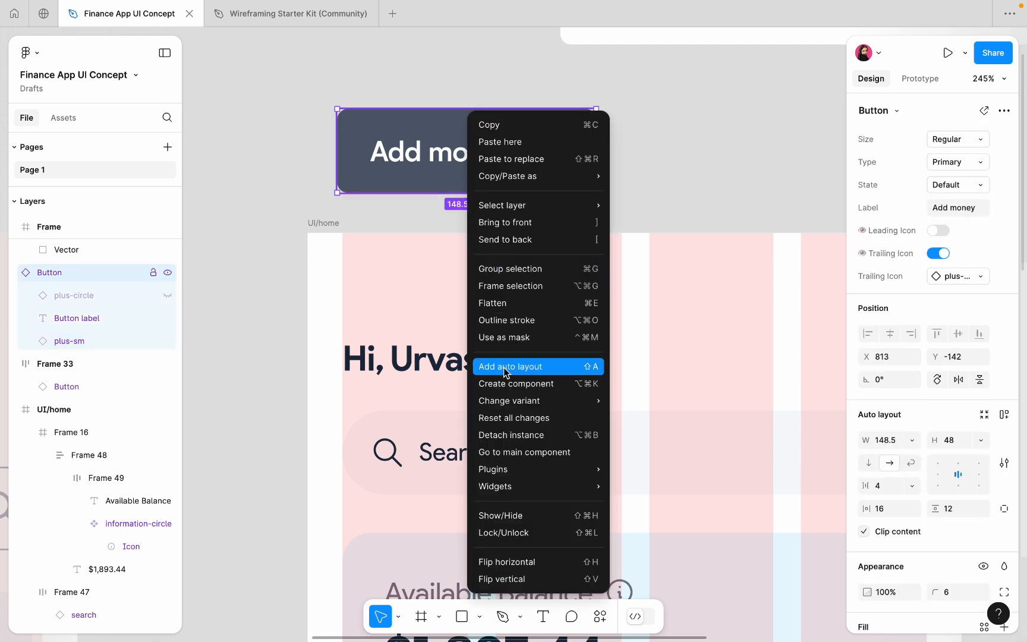
click(506, 434)
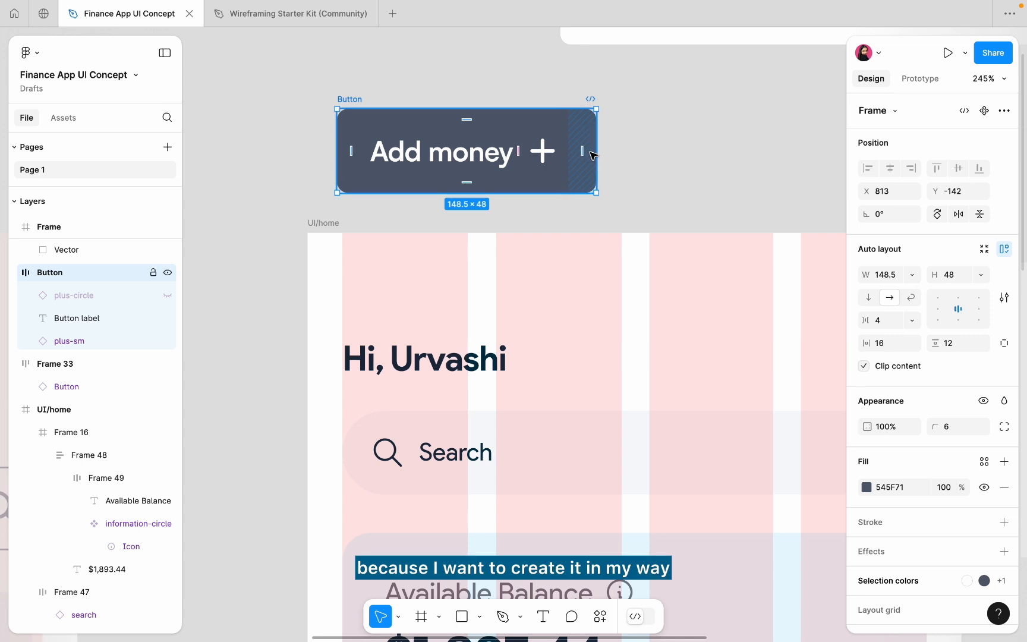
drag(600, 151, 620, 151)
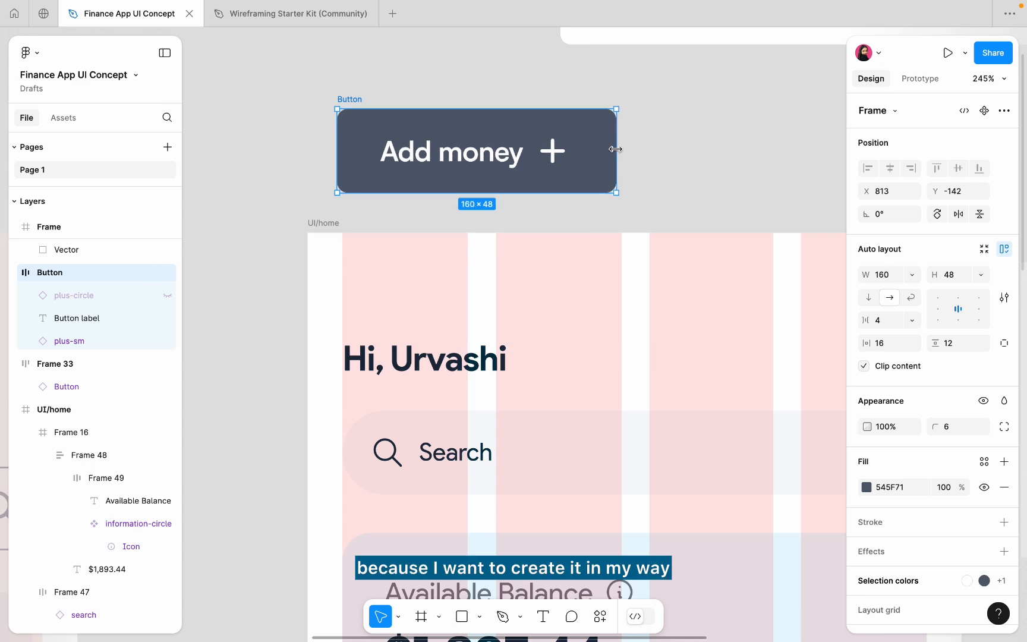
Round the Add money button's corners, trying a radius of 16 and settling on 24.
click(949, 427)
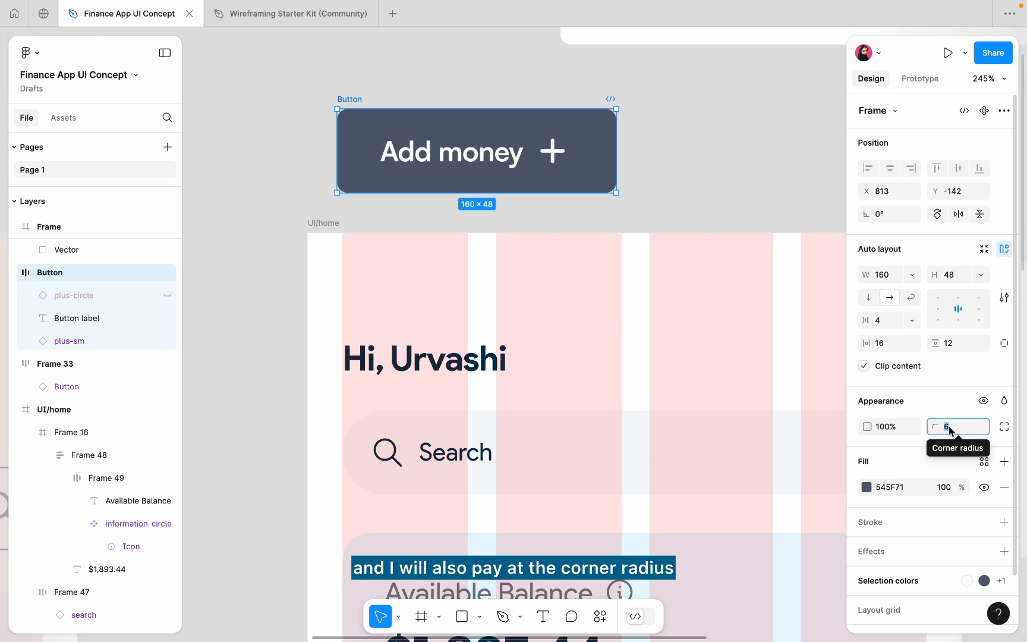
text(16)
key(Return)
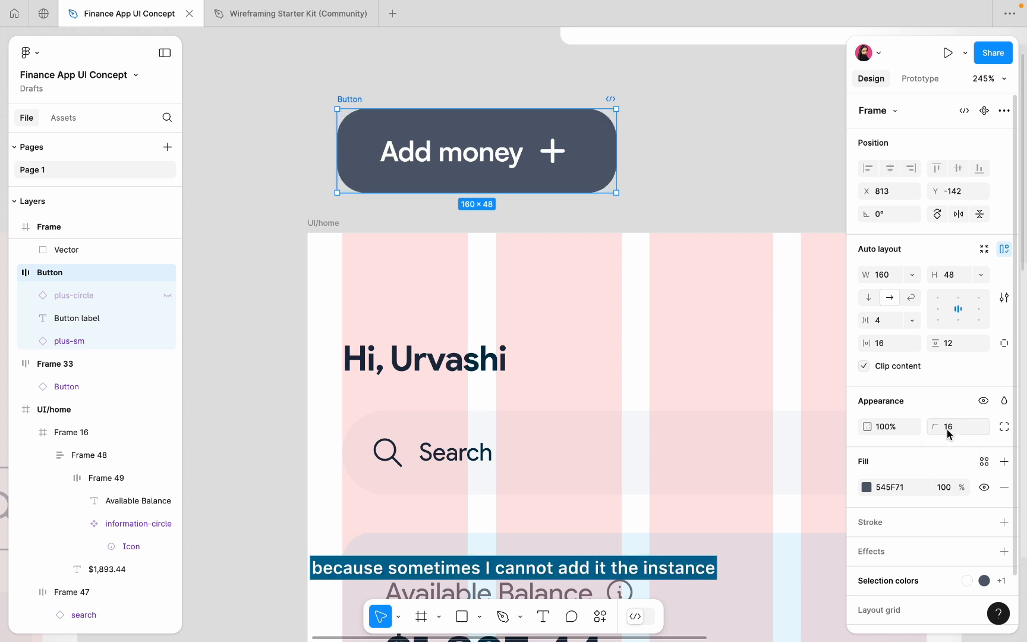
text(24)
key(Return)
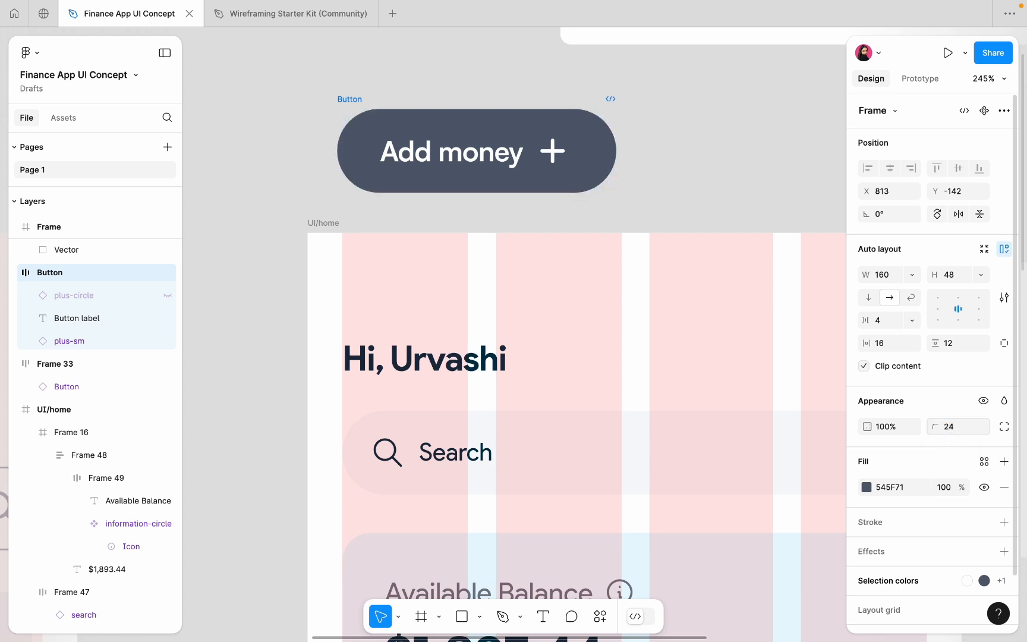
Move the plus icon in front of the Add money label inside the button.
click(562, 149)
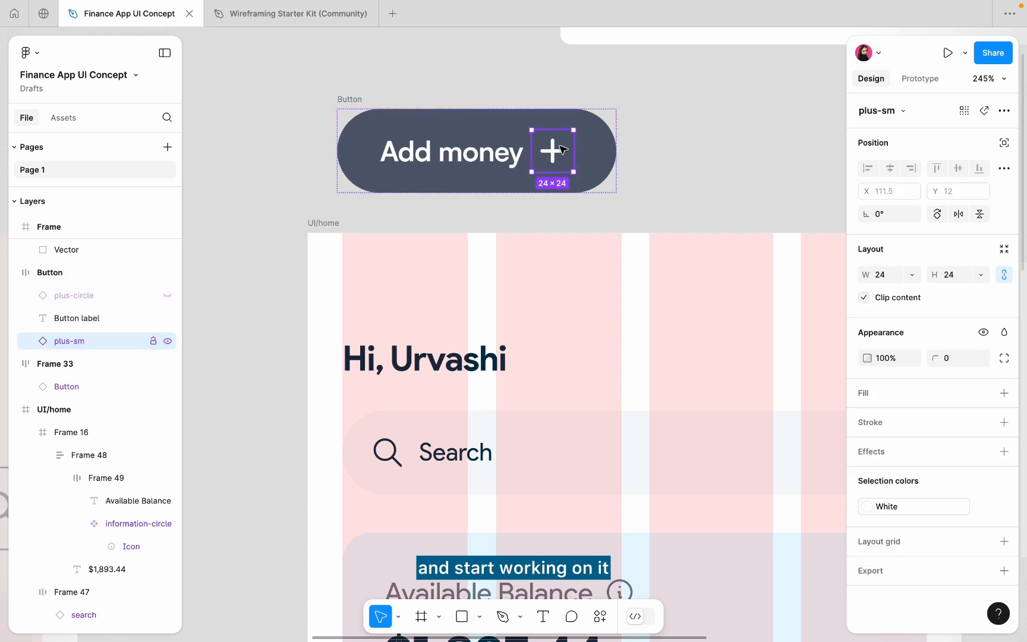
key(Left)
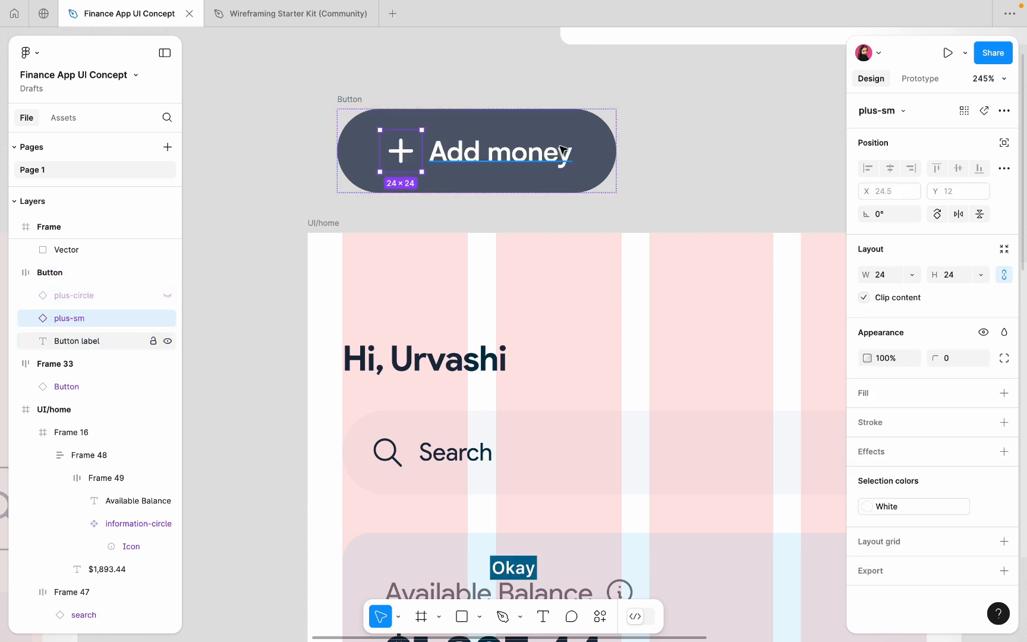
key(Right)
key(Left)
click(661, 180)
Change the Add money button's fill to the blue 1E81B3 by sampling it from the canvas.
scroll(661, 180, down, 3)
click(464, 145)
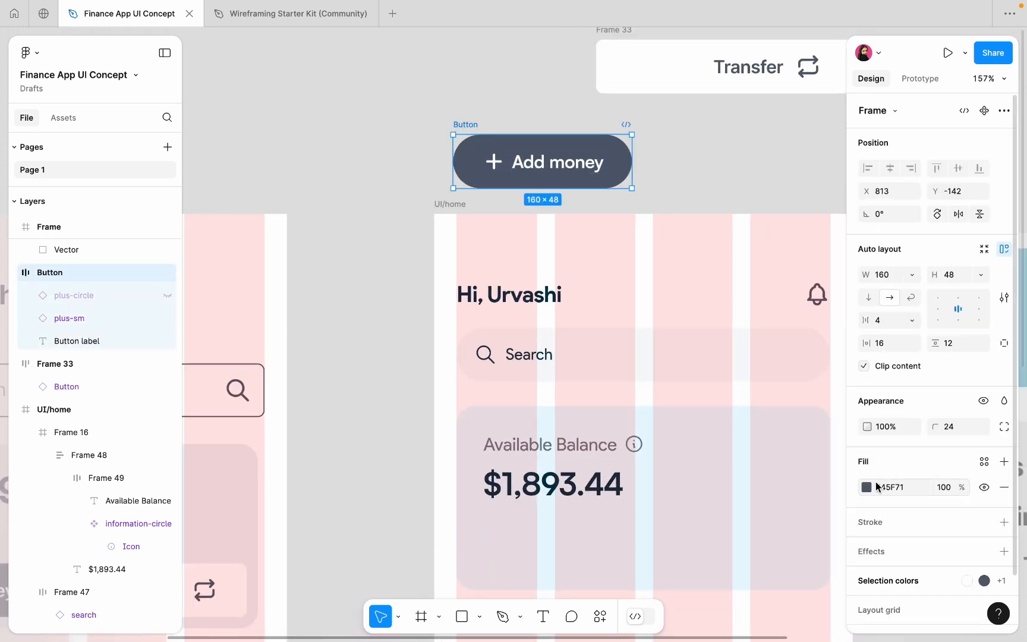
key(i)
scroll(576, 481, down, 10)
click(571, 486)
scroll(572, 483, up, 8)
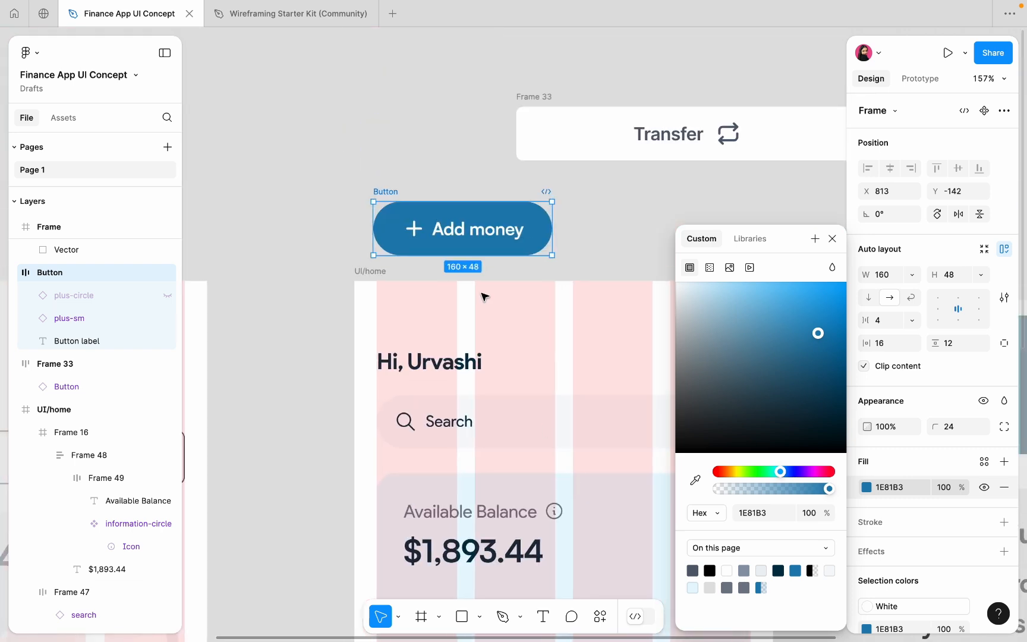
Set the Add money label's font size to 14 and clear its custom line height.
scroll(484, 294, up, 3)
double_click(451, 204)
key(Escape)
text(14)
key(Return)
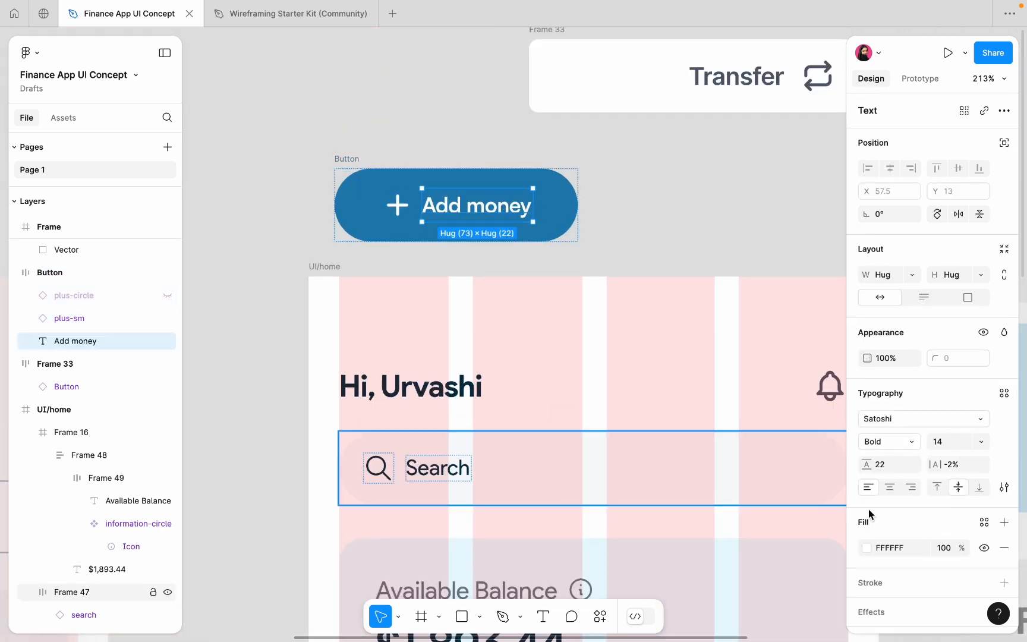
click(887, 463)
key(BackSpace)
key(Return)
Scale the plus icon in the Add money button down to 20 × 20.
scroll(395, 203, up, 4)
click(384, 216)
scroll(384, 215, up, 5)
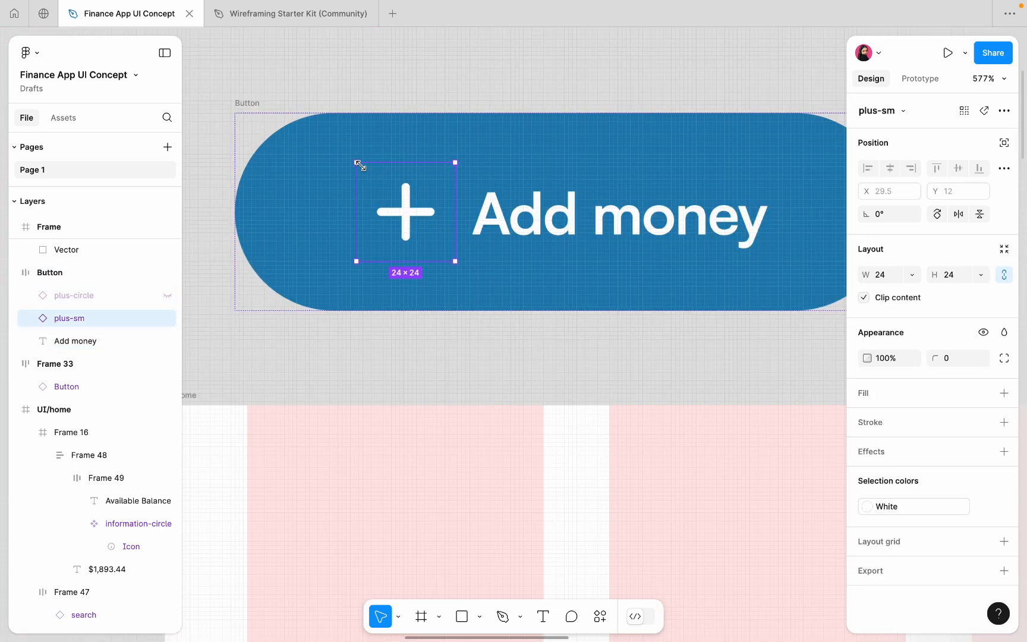
key(k)
drag(361, 166, 368, 174)
click(428, 83)
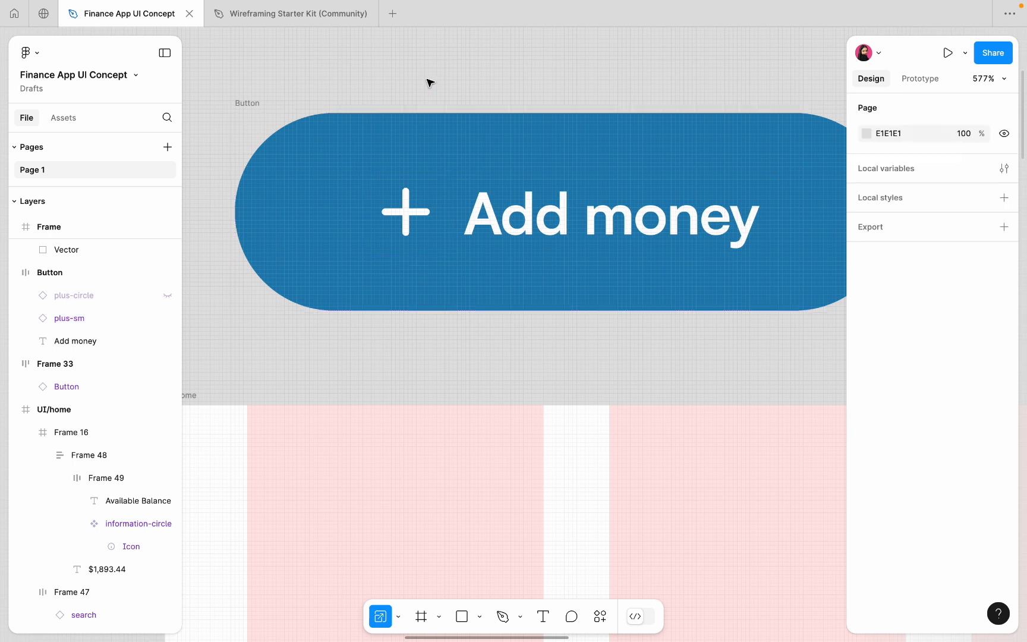
Set the spacing between the plus icon and the Add money label to 6.
click(772, 271)
click(642, 227)
click(448, 225)
key(v)
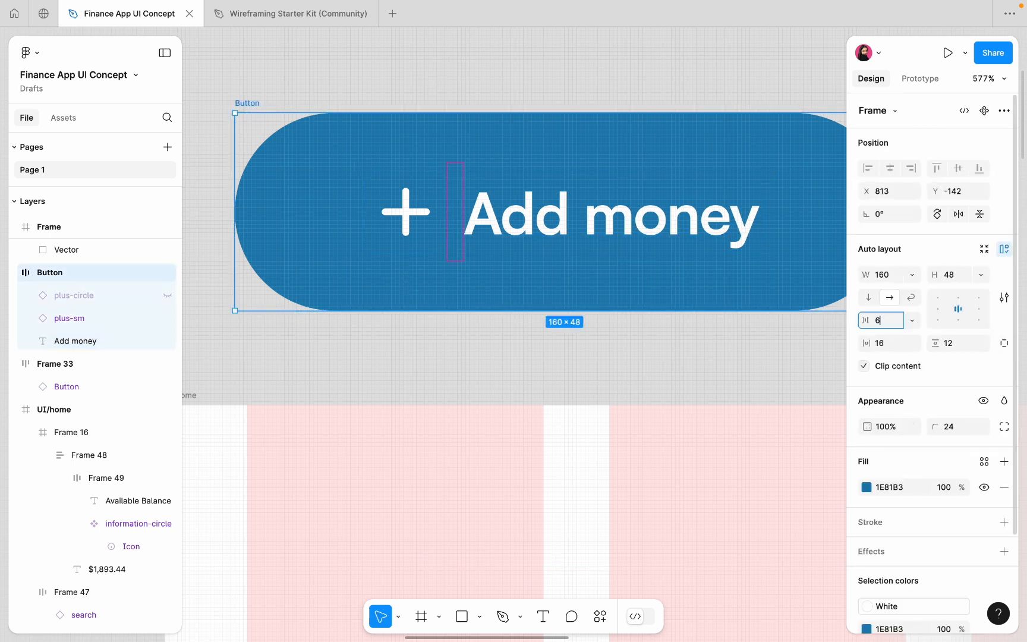
key(Return)
scroll(511, 227, down, 3)
Select the plus icon inside the Add money button and activate the Scale tool.
scroll(447, 222, up, 4)
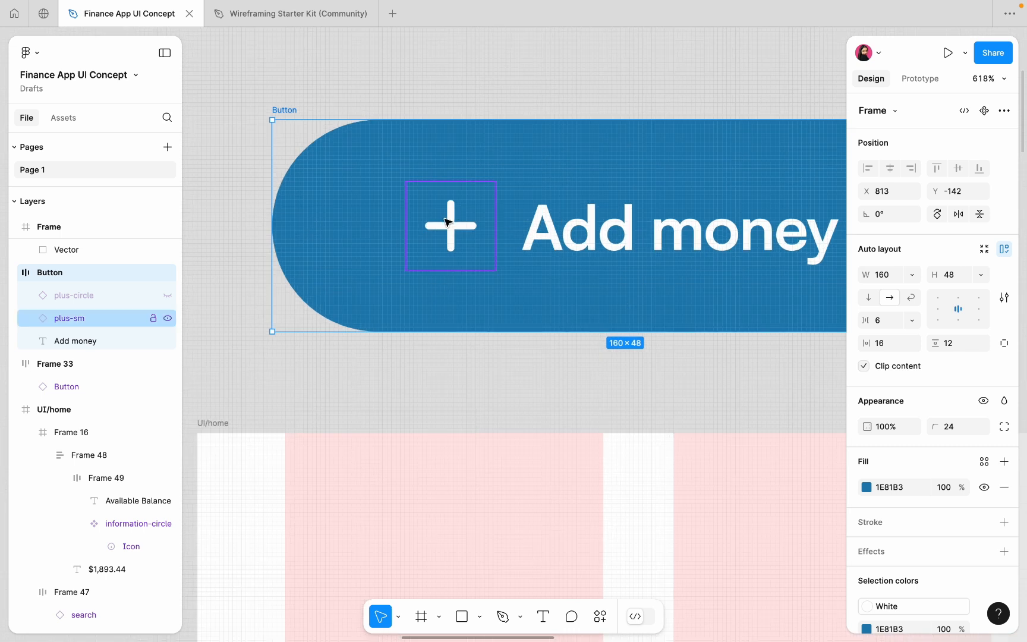
click(447, 223)
key(k)
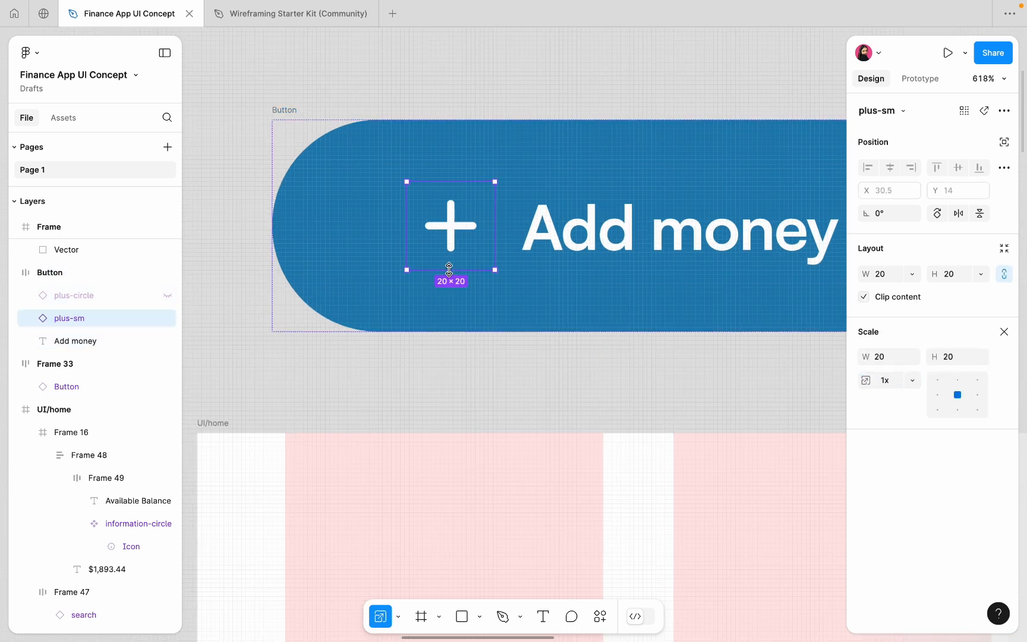
Make the Add money button's width hug its contents and set its horizontal padding to 20.
click(443, 338)
scroll(442, 342, down, 5)
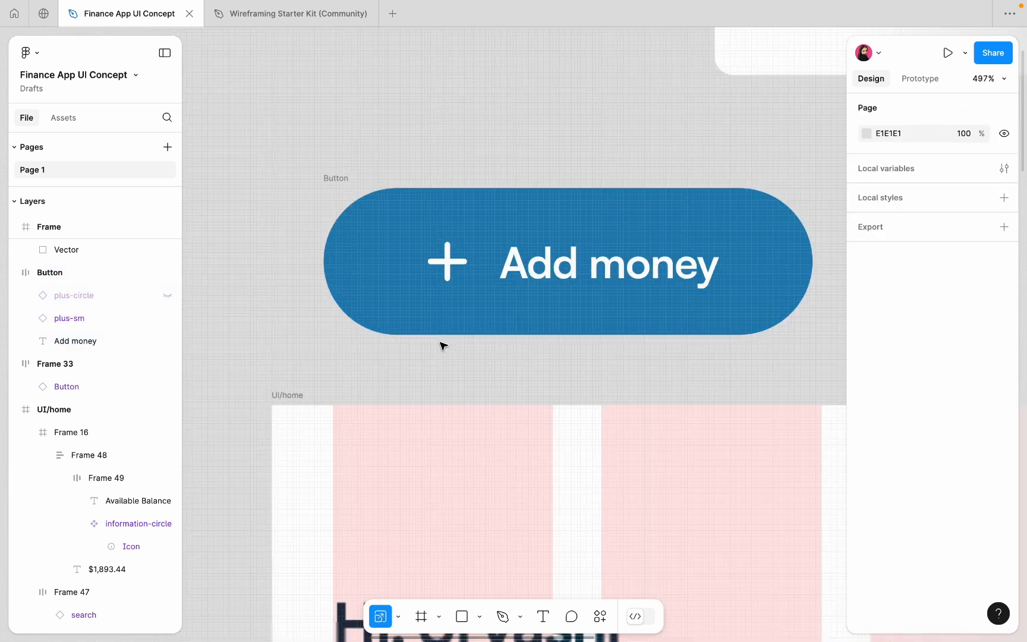
click(426, 318)
scroll(469, 312, up, 3)
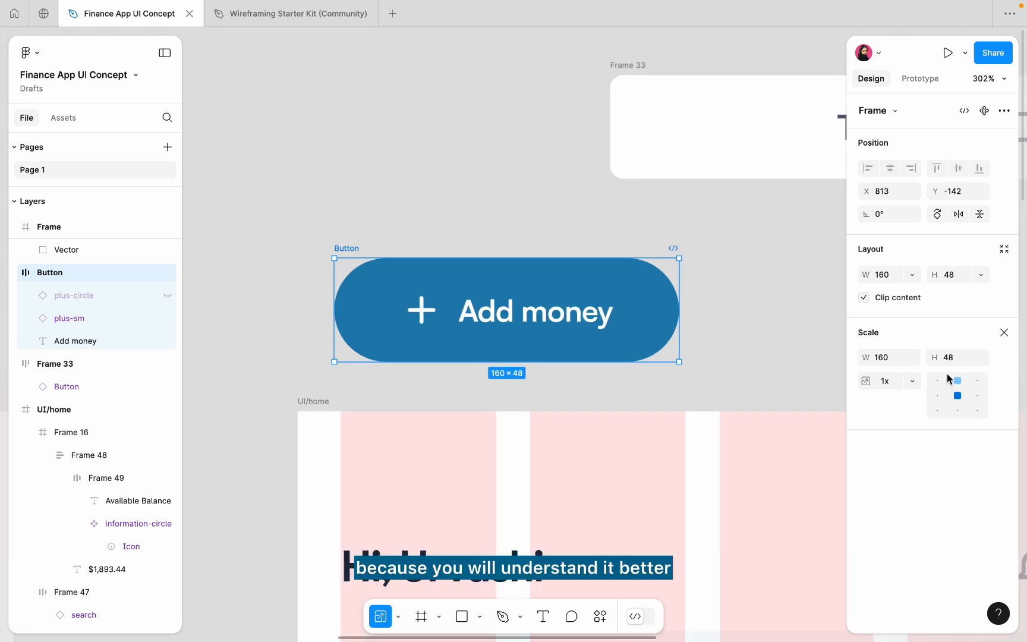
click(999, 336)
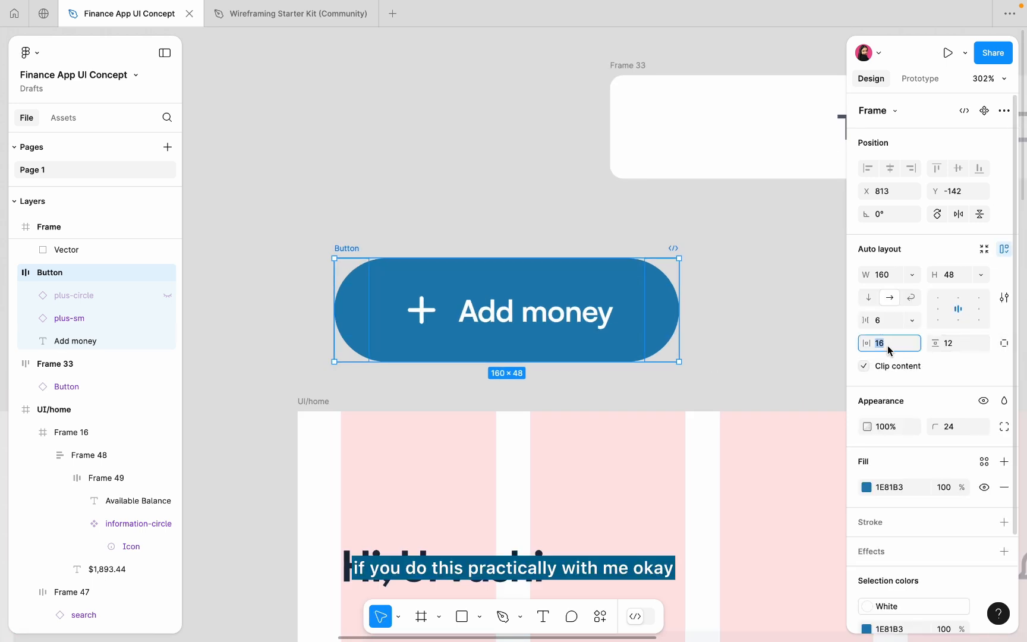
click(897, 274)
click(907, 291)
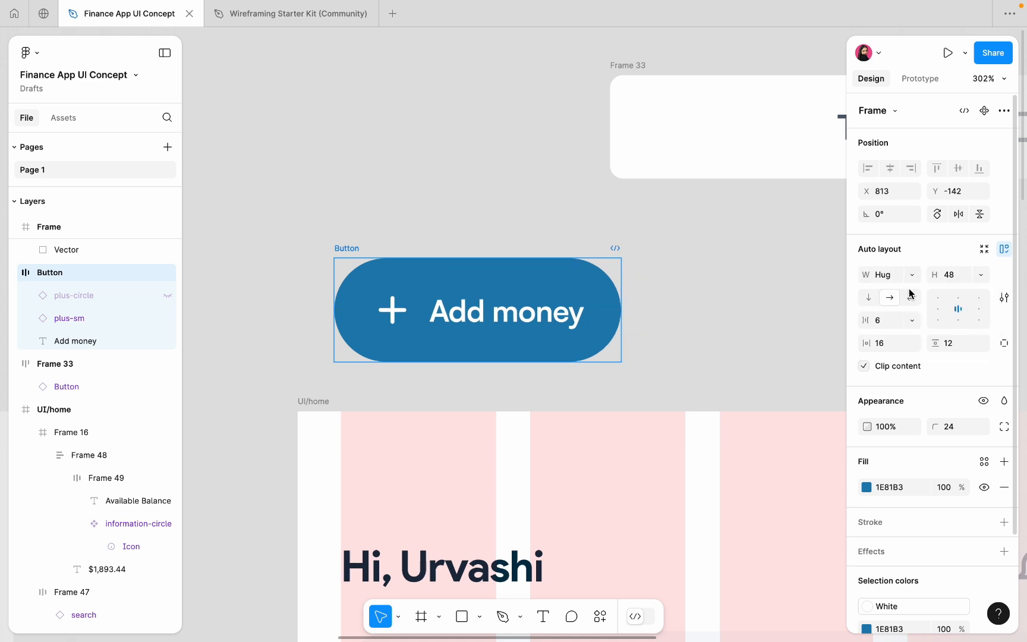
click(890, 349)
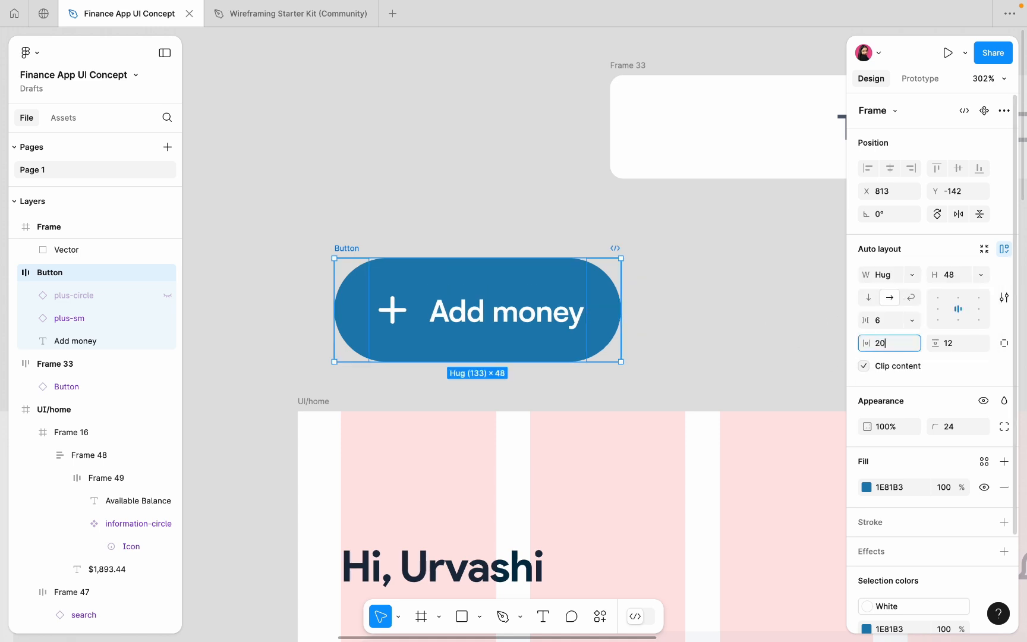
key(Return)
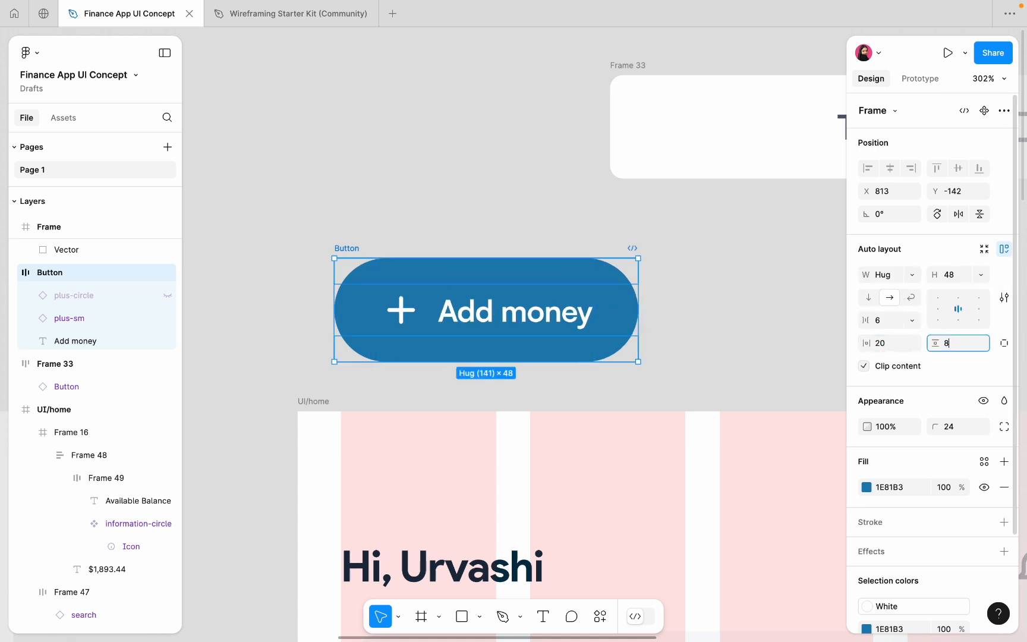
Make the Add money button's height hug its contents and set its vertical padding to 12.
key(Return)
click(980, 275)
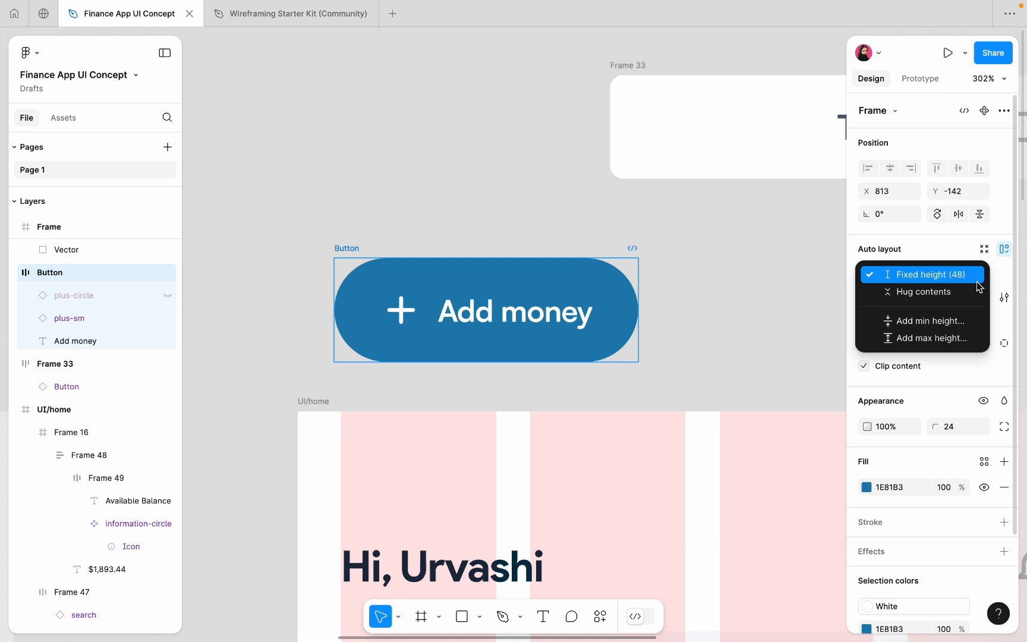
click(971, 292)
double_click(957, 348)
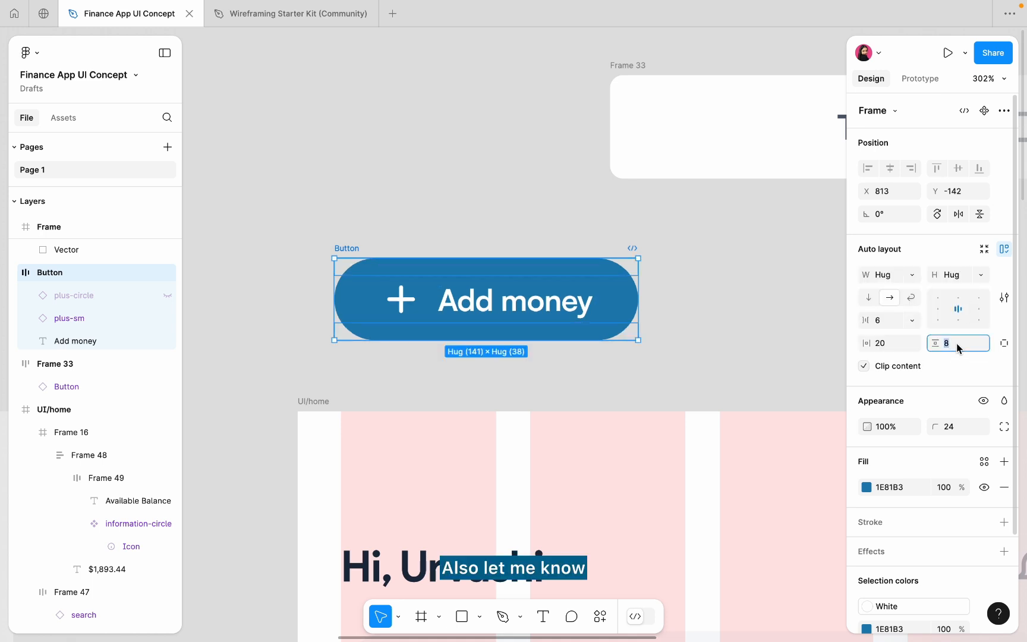
text(12)
key(Return)
click(734, 277)
Move the Add money button into the balance card on UI/home, below the balance amount at X 24, Y 108.
scroll(733, 278, down, 6)
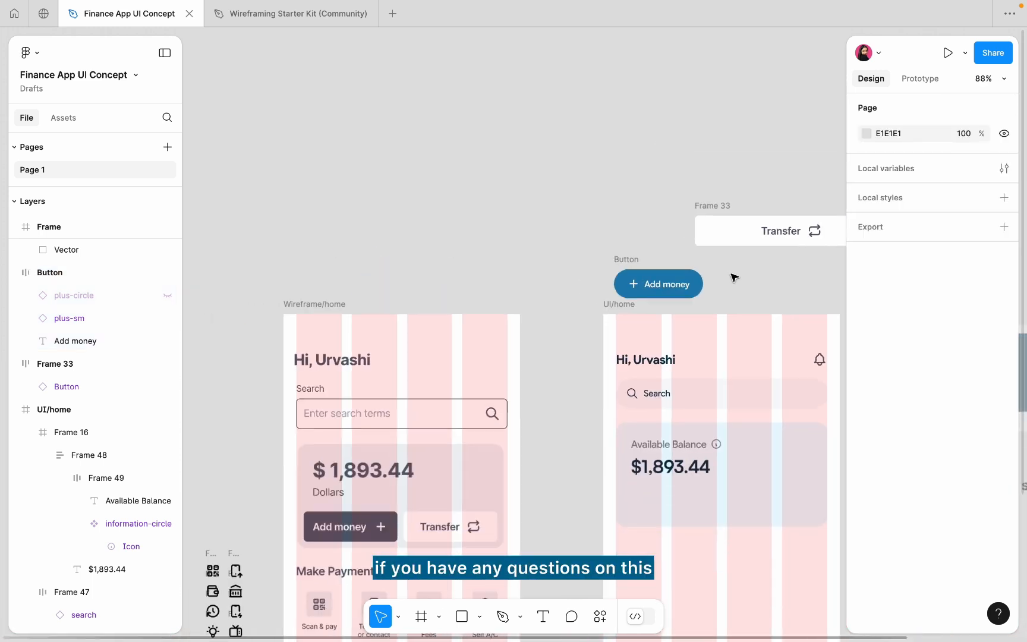
scroll(733, 277, down, 2)
drag(556, 168, 578, 393)
scroll(618, 429, up, 5)
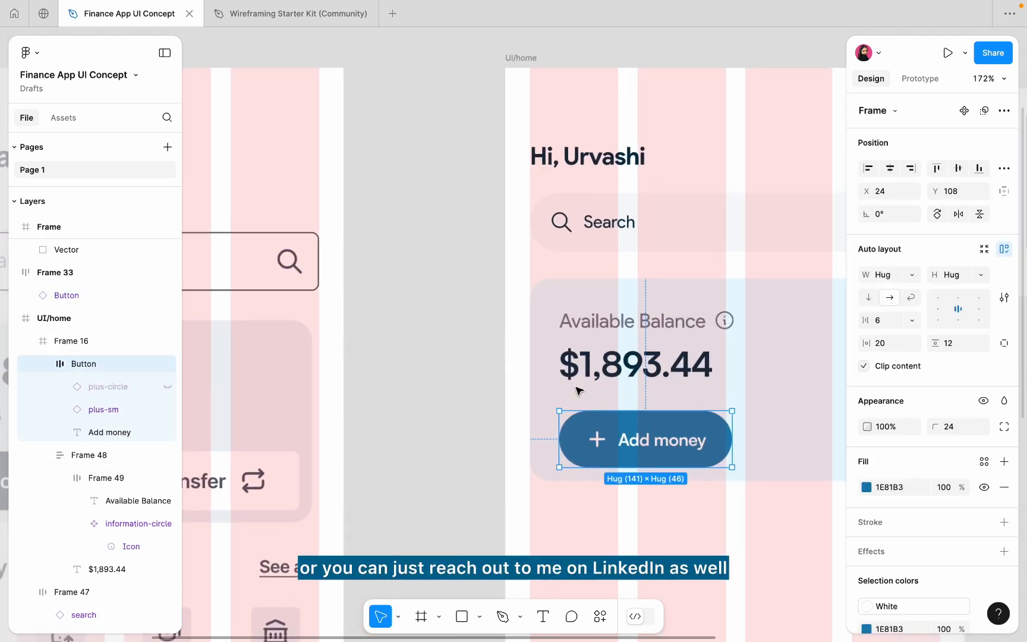
Set the Add money button's item spacing to 4 and its label's font weight to Medium.
scroll(657, 469, up, 3)
scroll(657, 469, right, 2)
click(881, 322)
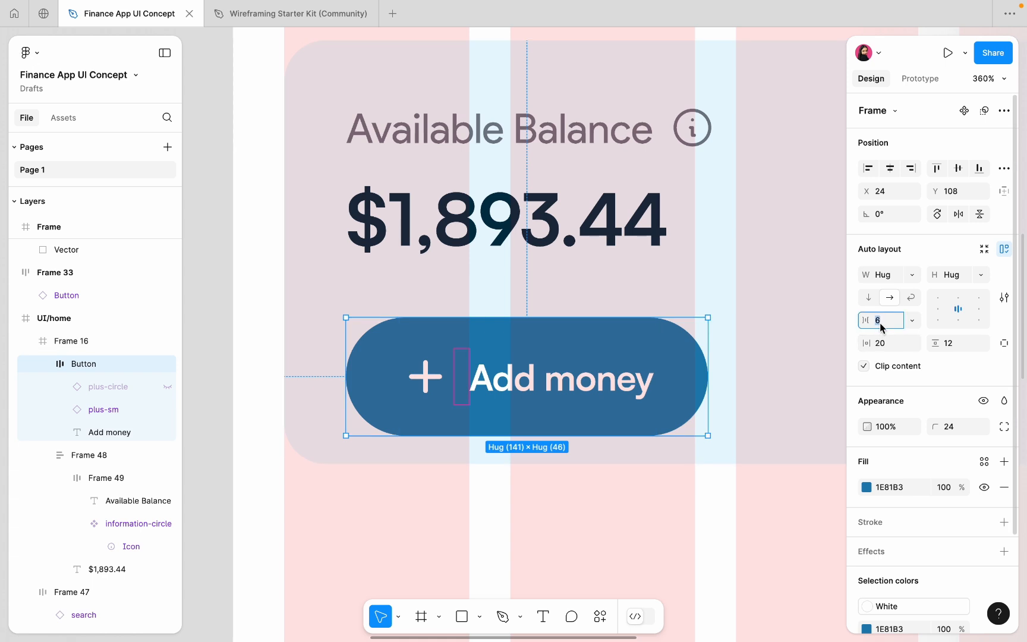
text(4)
key(Return)
double_click(473, 391)
click(890, 440)
click(890, 429)
key(shift+Return)
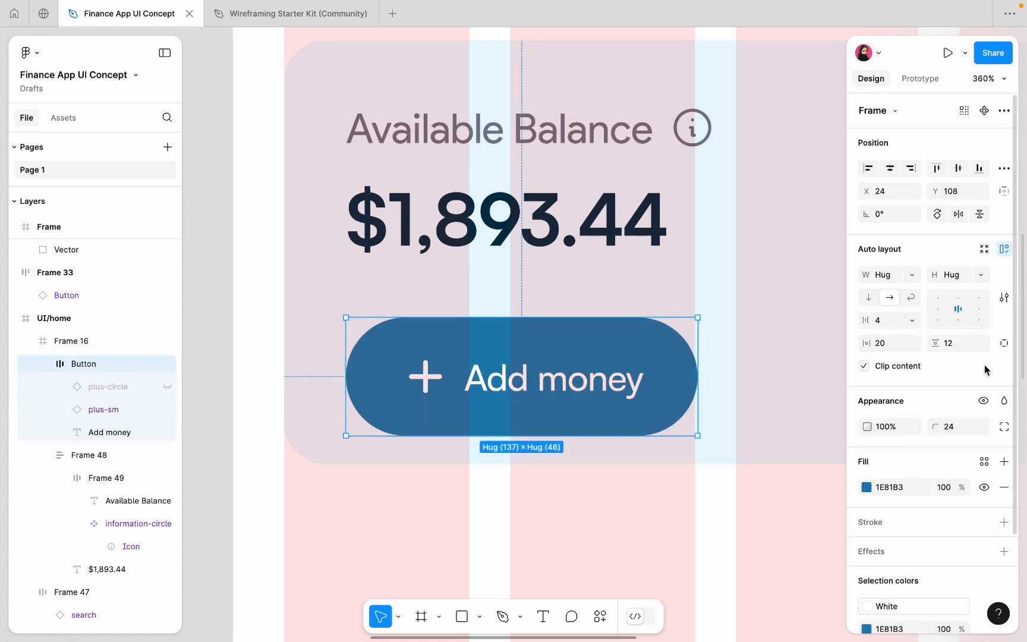
Set the Add money button's vertical padding to 10 and move it slightly down in the balance card.
click(957, 343)
text(10)
key(Return)
drag(551, 385, 546, 394)
scroll(546, 396, down, 5)
click(619, 421)
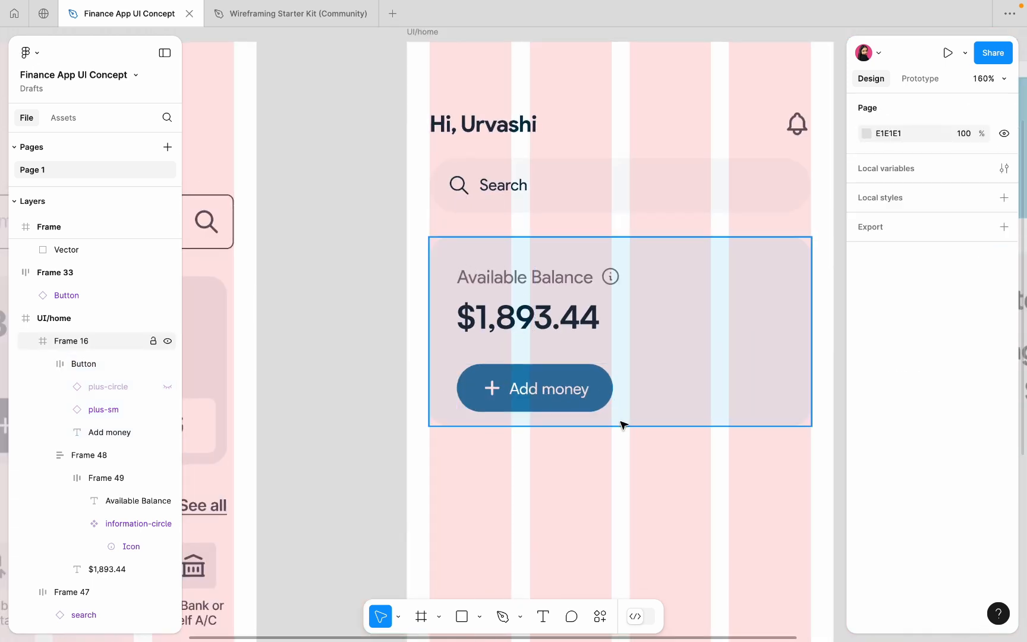
click(557, 474)
scroll(513, 447, down, 3)
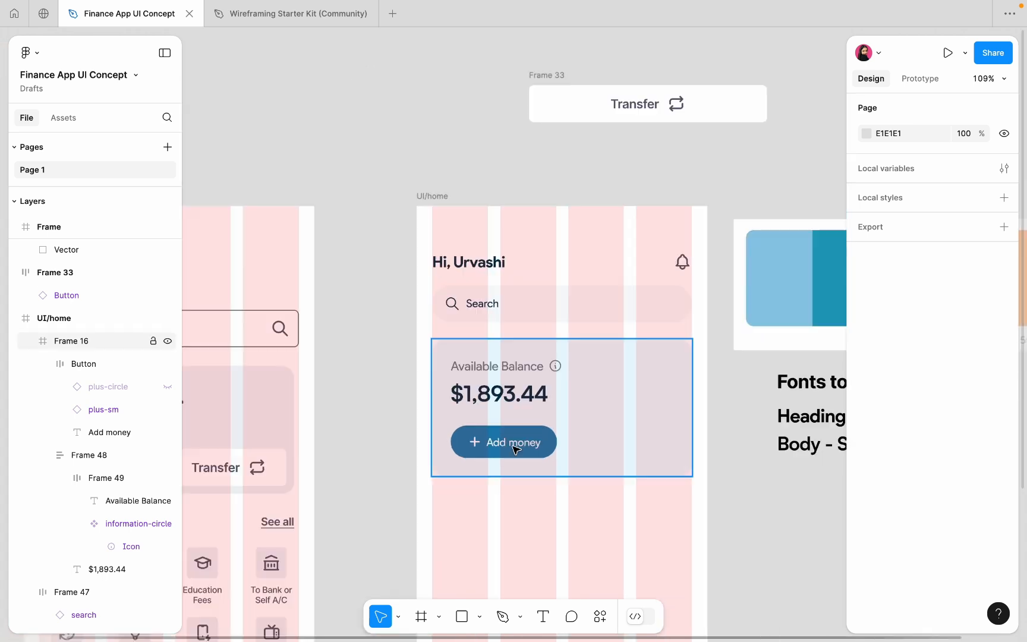
Duplicate the Add money button beside the original in the balance card and change the copy's label to Transfer.
double_click(513, 446)
alt+drag(513, 446, 631, 447)
scroll(629, 447, up, 5)
double_click(629, 447)
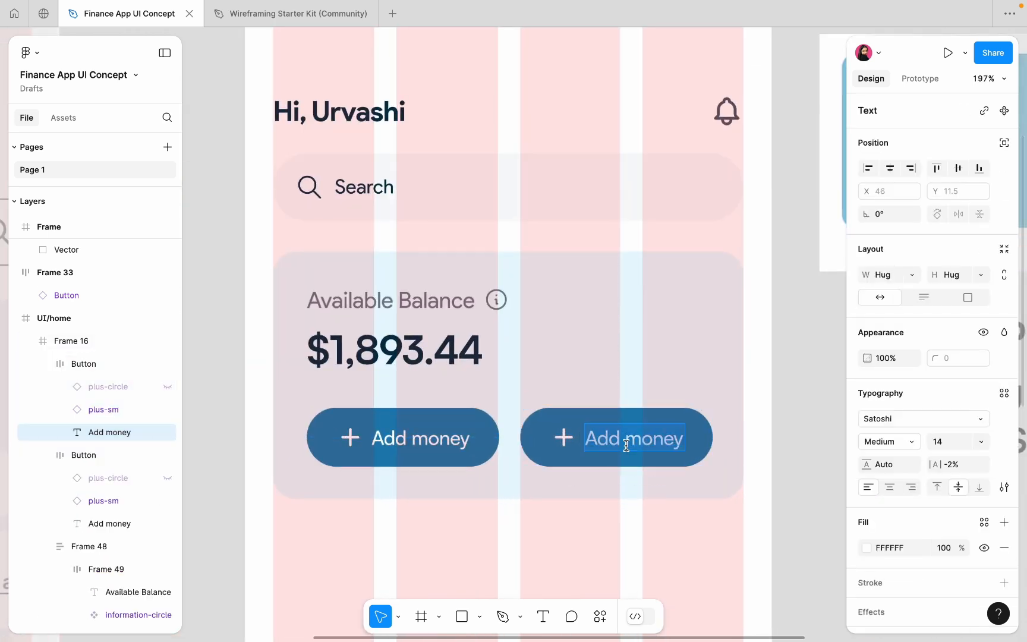
text(Tran)
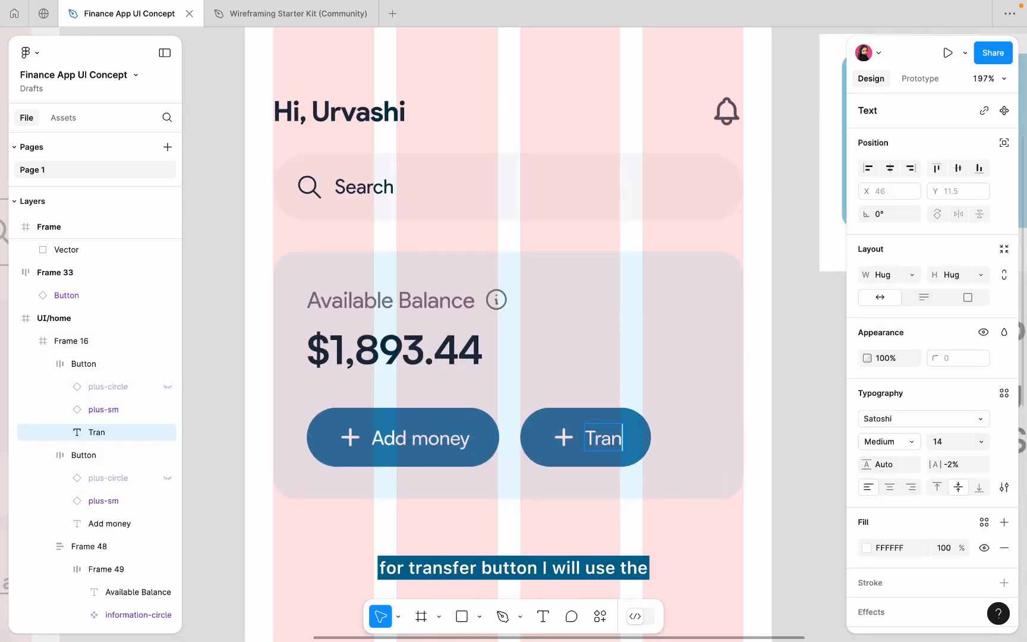
text(sfer)
key(Escape)
Replace the plus icon in the new Transfer button with the player-repeat icon copied from Frame 33.
scroll(648, 522, up, 2)
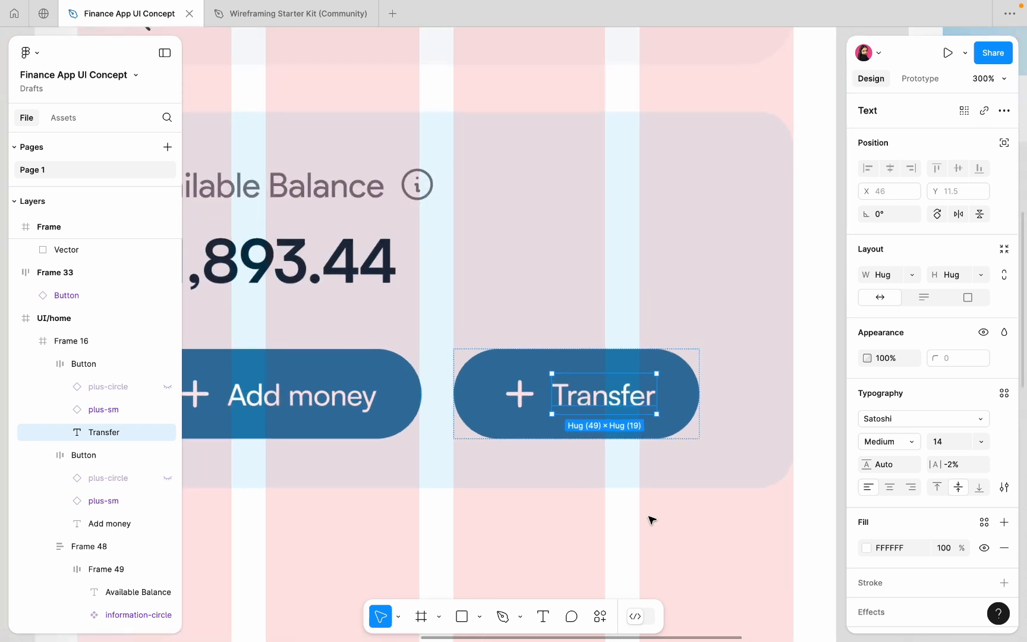
scroll(551, 395, down, 5)
scroll(551, 395, up, 3)
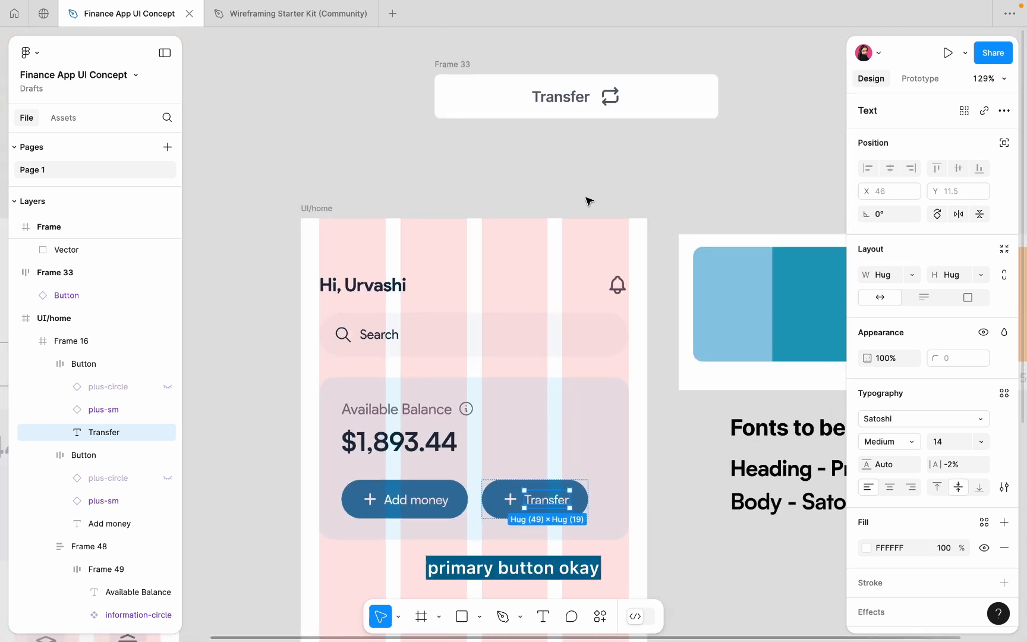
click(607, 96)
click(610, 97)
scroll(532, 308, down, 2)
scroll(562, 408, up, 5)
double_click(560, 404)
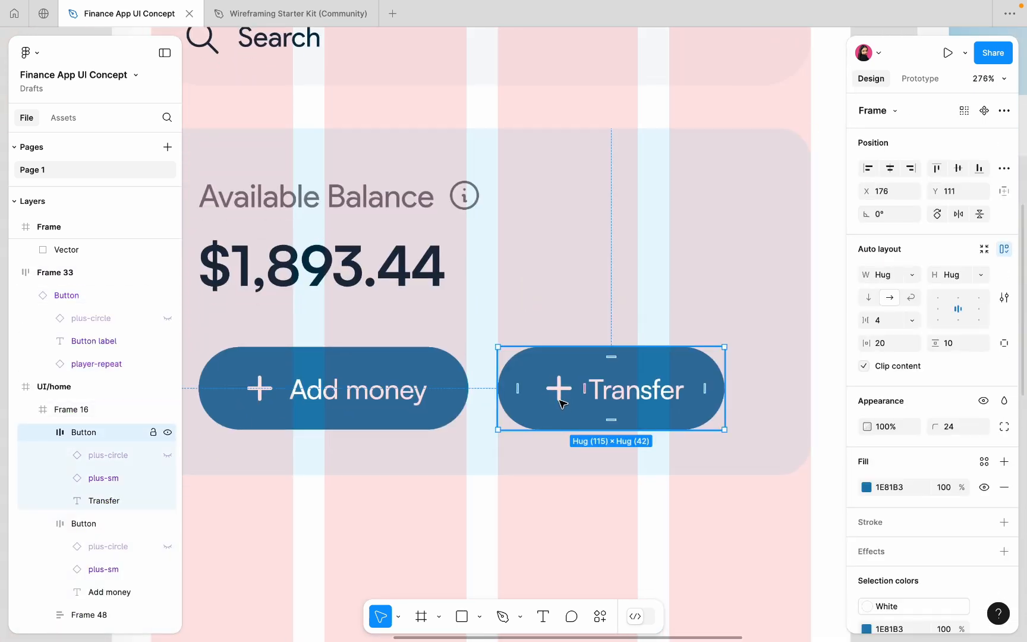
double_click(559, 403)
key(super+shift+r)
scroll(569, 417, up, 2)
scroll(578, 436, up, 2)
scroll(516, 376, left, 3)
Scale the Transfer button's repeat icon to 22 × 22 to match the Add money button's plus icon.
double_click(277, 346)
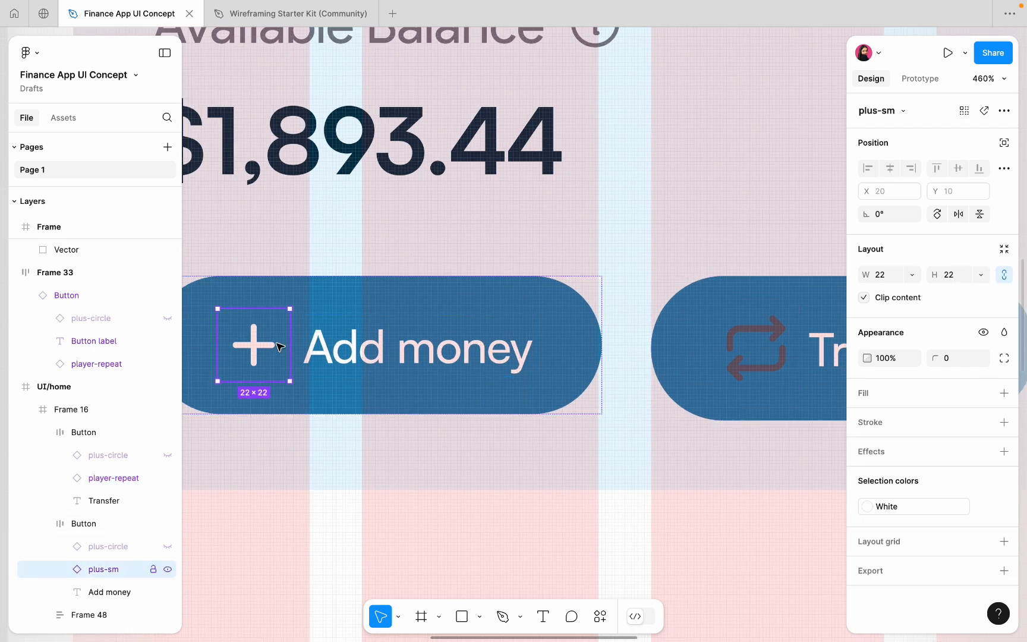
scroll(728, 357, up, 2)
double_click(791, 342)
scroll(791, 342, up, 2)
scroll(791, 342, right, 3)
key(k)
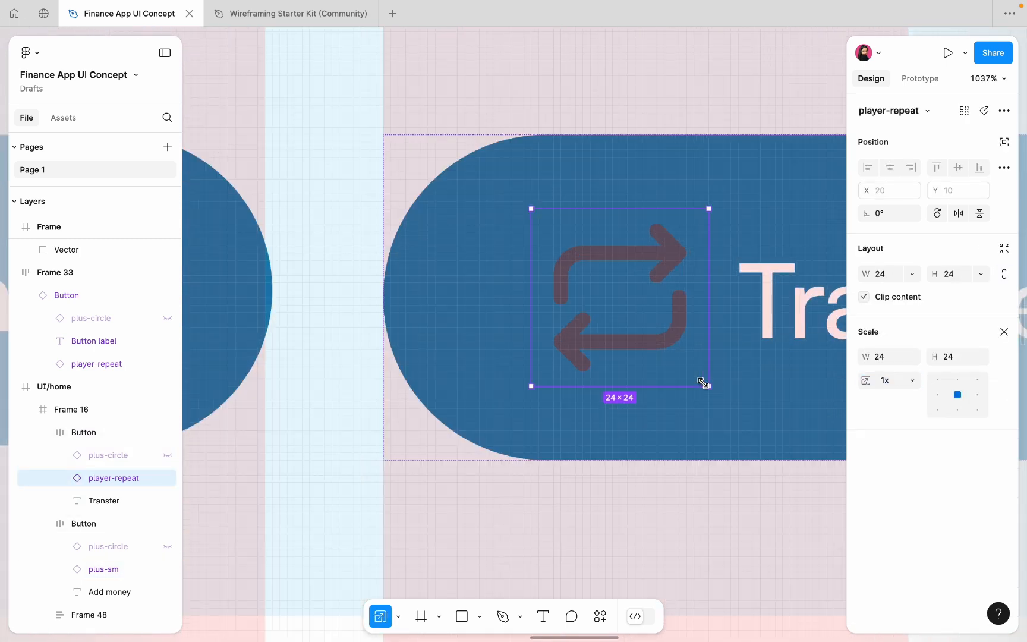
drag(703, 383, 696, 374)
scroll(701, 380, down, 5)
key(v)
Detach the repeat icon's Primary color style and recolor the icon white (FFFFFF).
scroll(971, 484, down, 1)
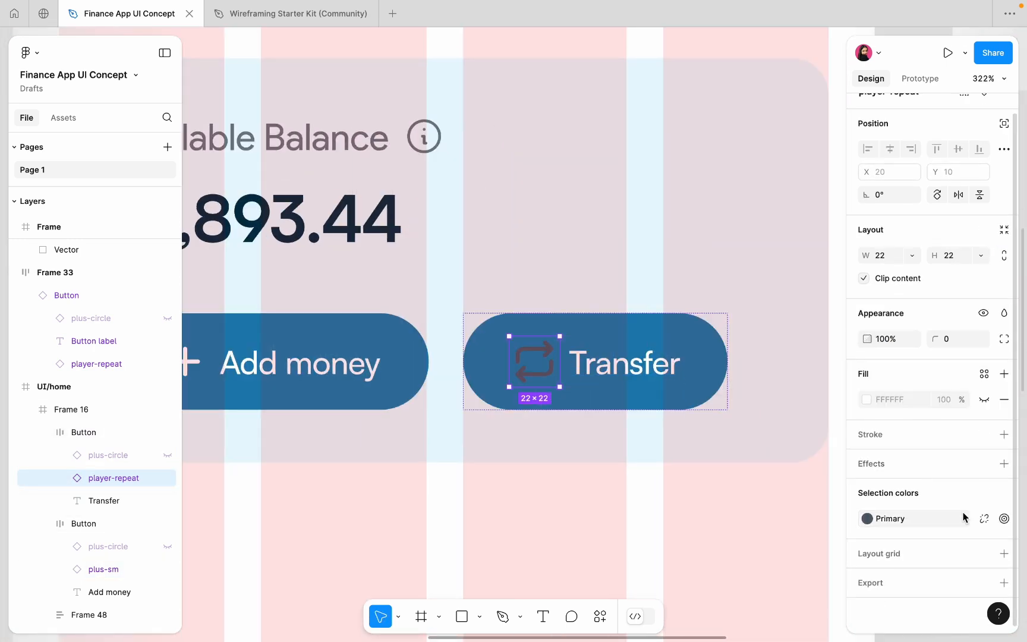
click(984, 518)
click(867, 519)
drag(733, 318, 671, 278)
scroll(535, 369, up, 2)
scroll(538, 369, down, 3)
Set the stroke weight of the Transfer button's repeat icon to 1.2.
click(585, 369)
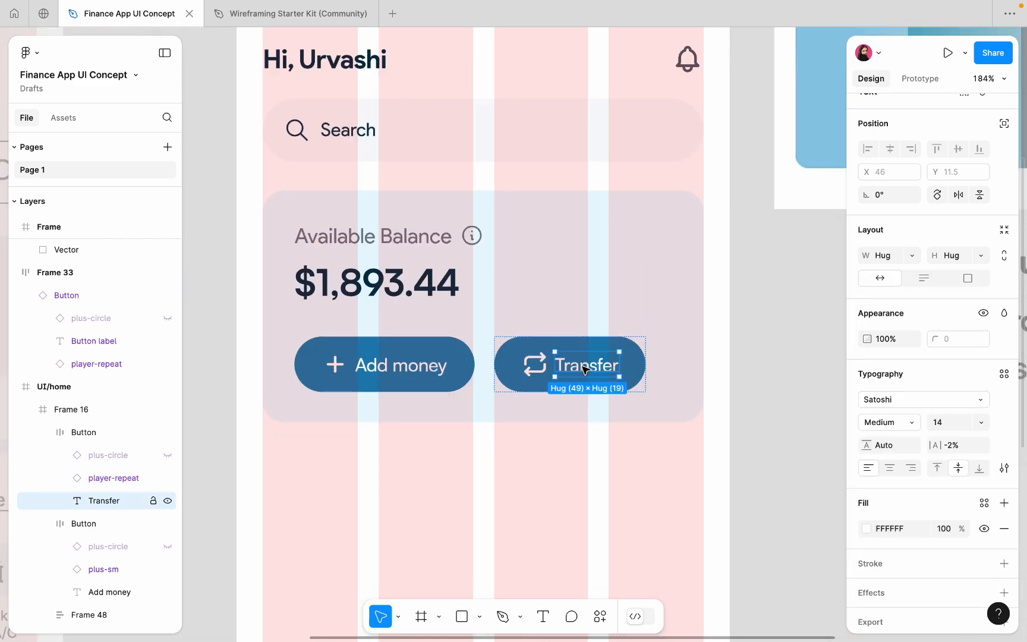
scroll(561, 368, up, 5)
double_click(498, 371)
text(1.2)
key(Return)
scroll(707, 315, down, 6)
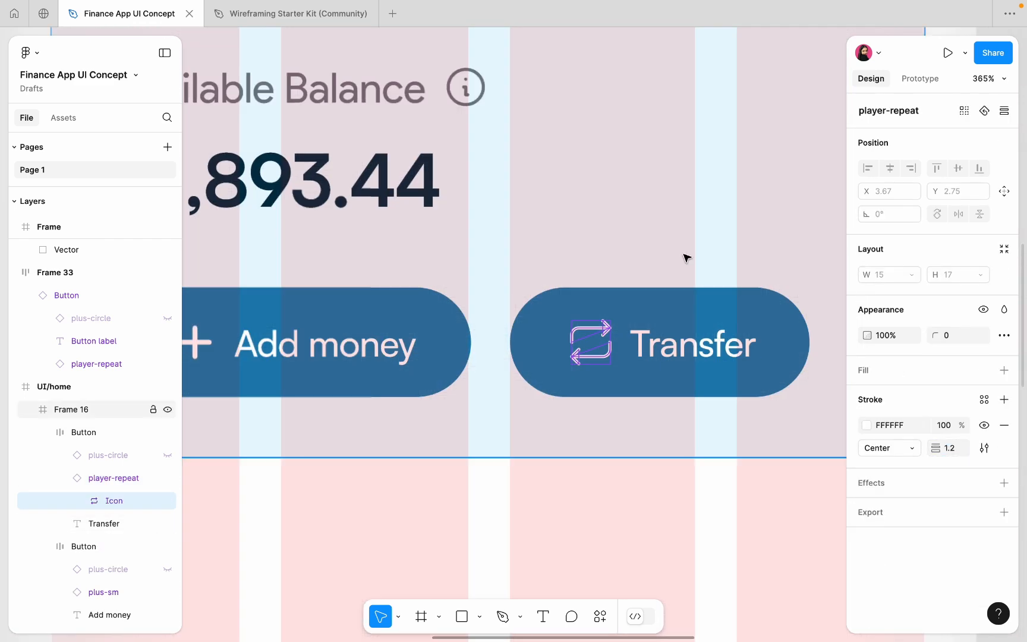
Add an inside stroke of weight 1 to the Transfer button and hide the button's fill.
click(705, 290)
double_click(704, 291)
scroll(701, 291, up, 3)
scroll(980, 393, down, 1)
click(1003, 465)
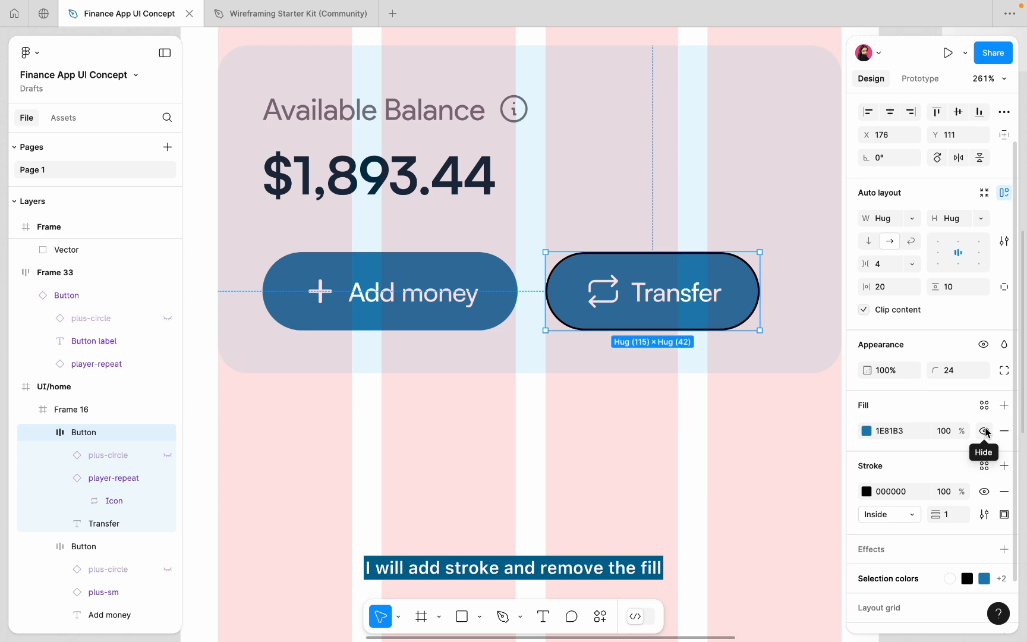
click(985, 431)
Set the Transfer button's stroke to the blue 1E81B3 sampled from the Add money button.
click(866, 491)
click(694, 480)
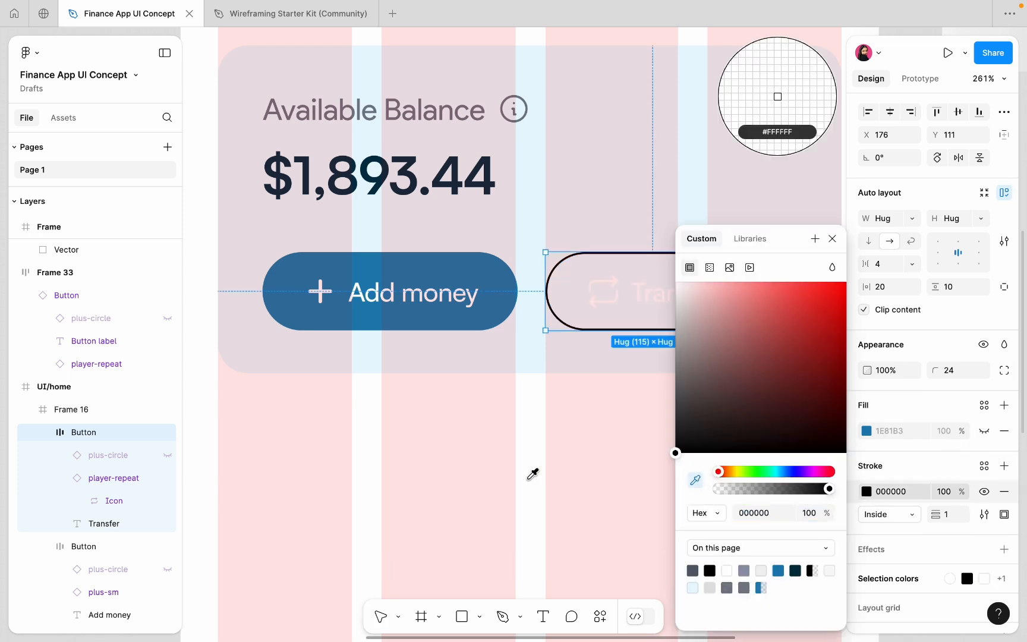
scroll(531, 473, down, 5)
scroll(531, 473, right, 2)
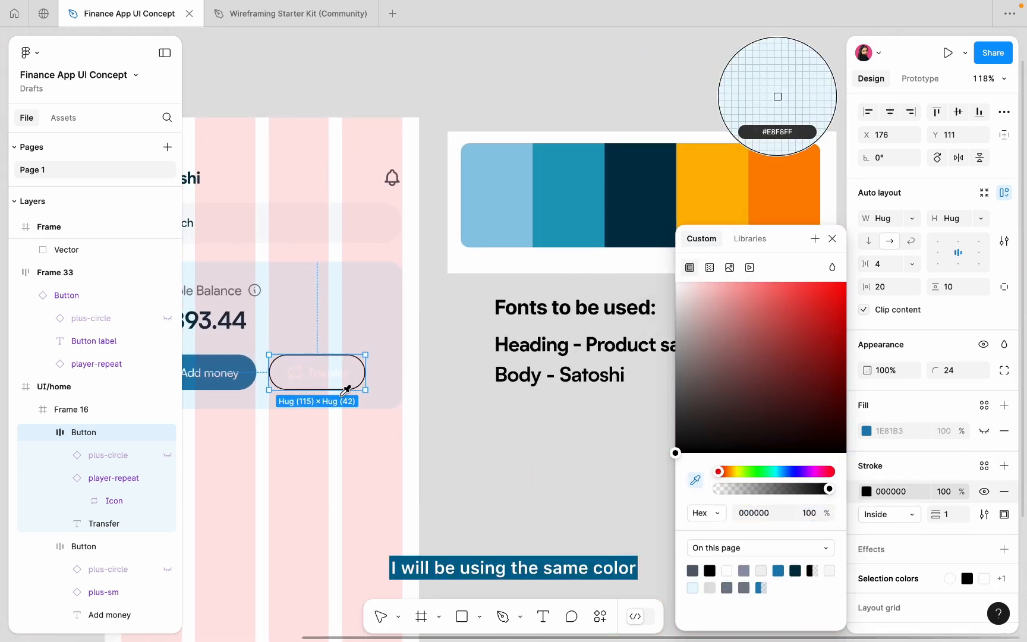
click(250, 377)
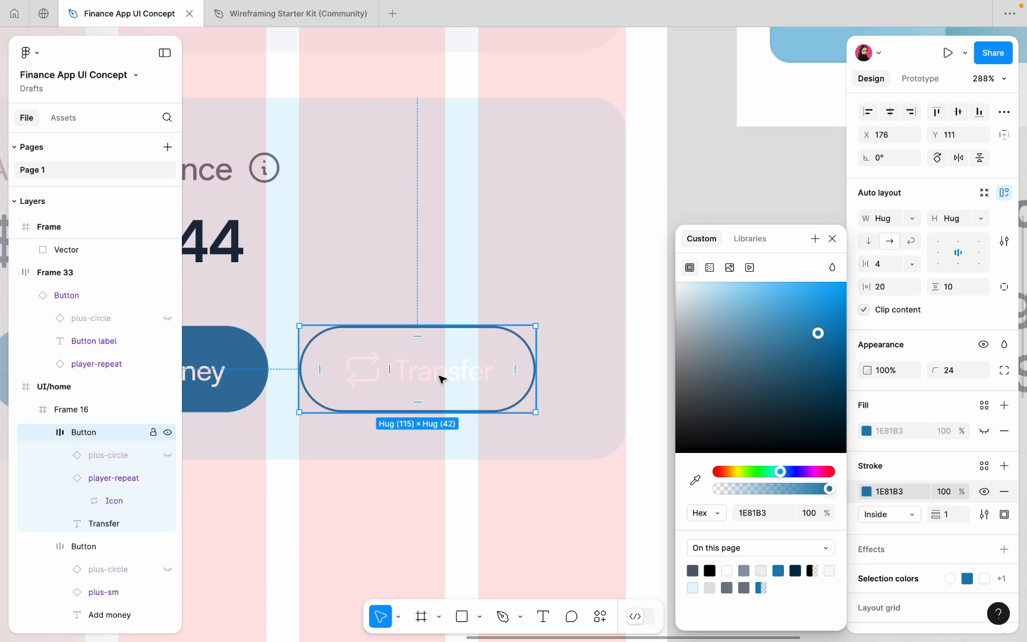
Recolor the Transfer label with the blue 1E81B3 sampled from the Add money button.
scroll(873, 534, down, 2)
click(425, 397)
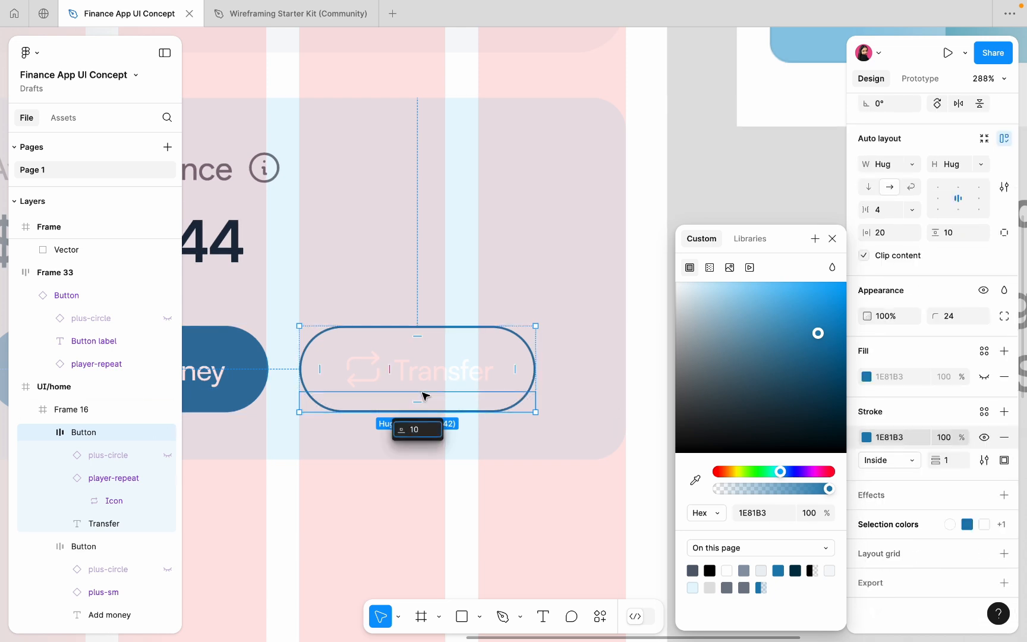
double_click(447, 376)
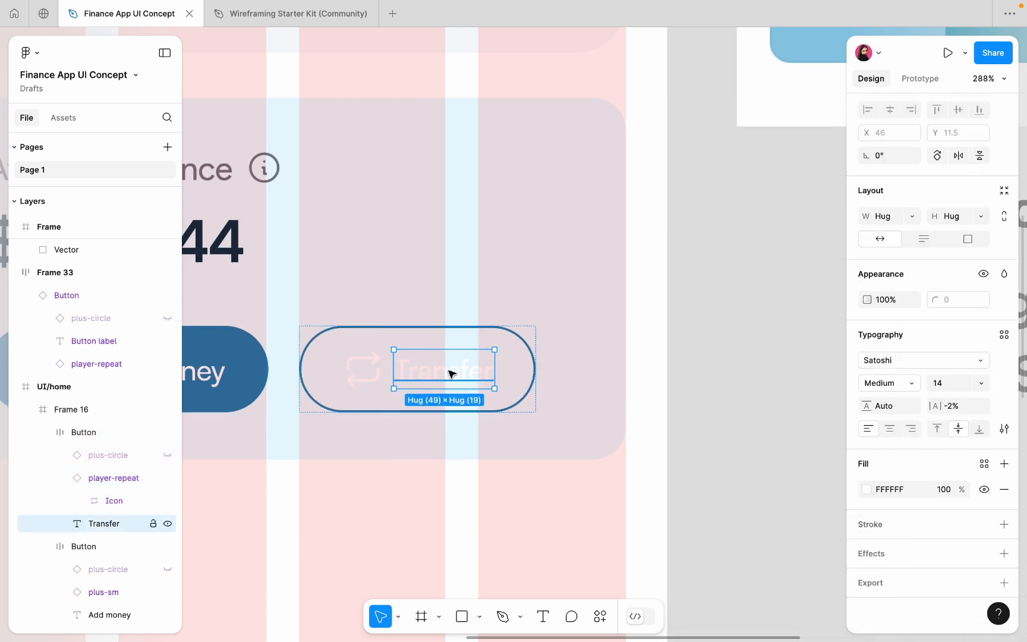
click(863, 490)
click(695, 478)
click(263, 359)
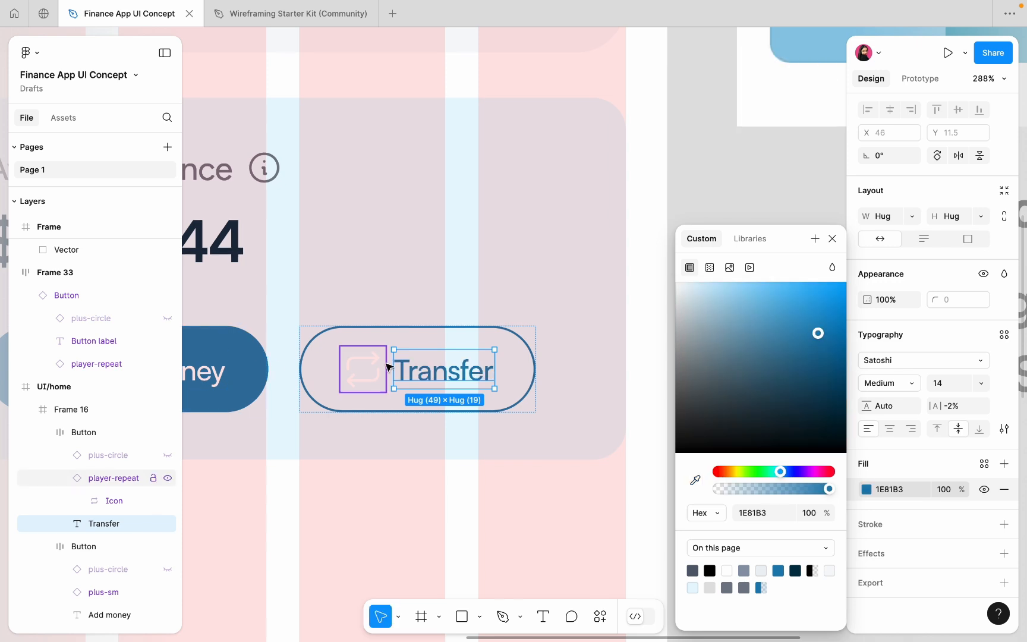
Recolor the Transfer button's repeat icon with the blue sampled from the Add money button.
click(368, 376)
click(862, 516)
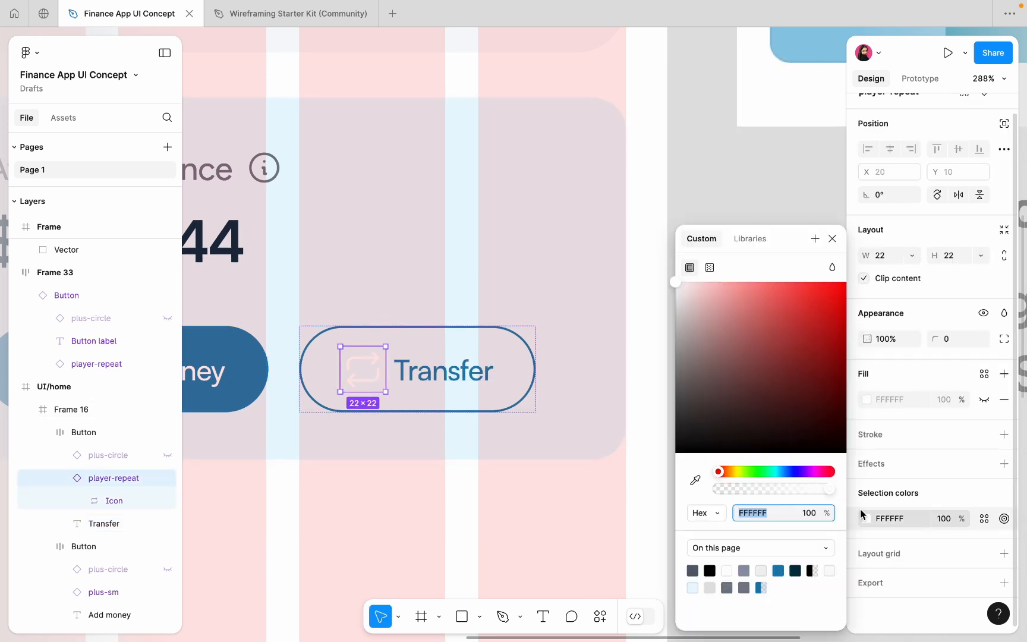
click(695, 480)
click(255, 368)
Scale the Transfer button's repeat icon down to 20 × 20.
scroll(312, 360, up, 5)
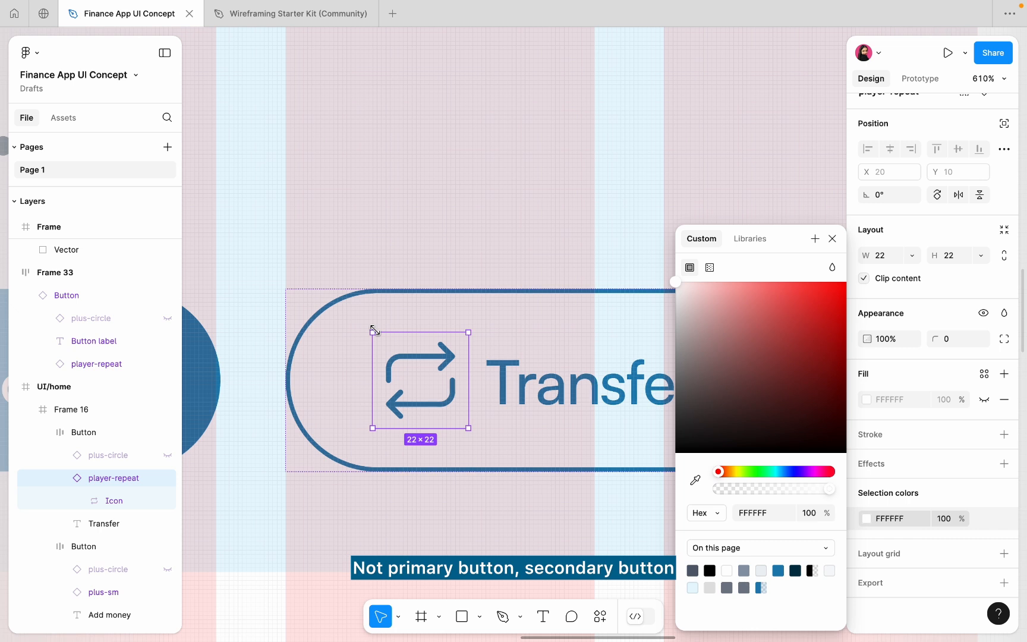
key(k)
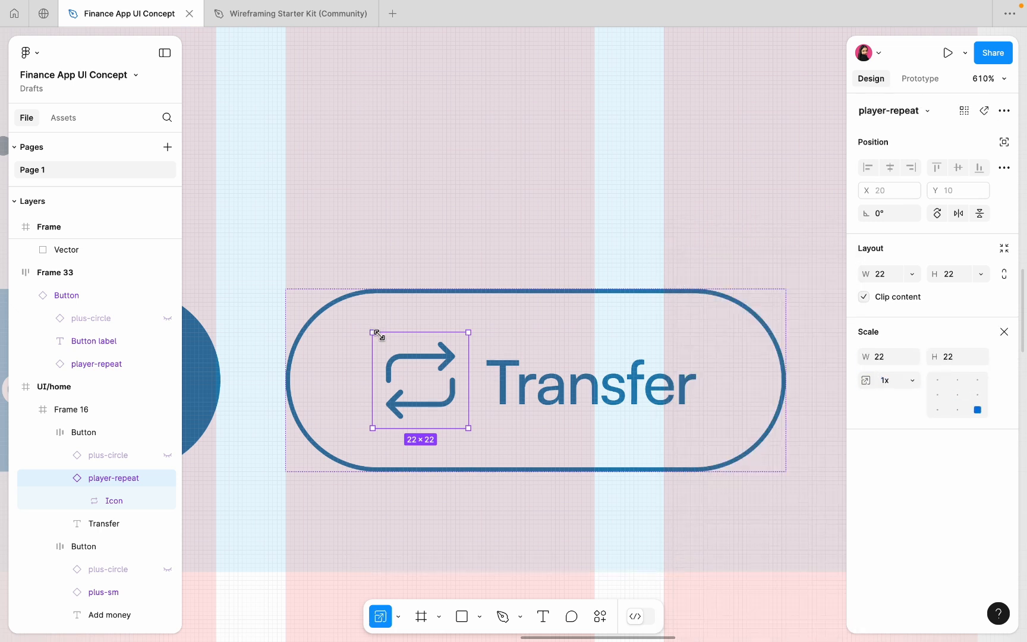
drag(378, 334, 382, 338)
scroll(382, 338, down, 5)
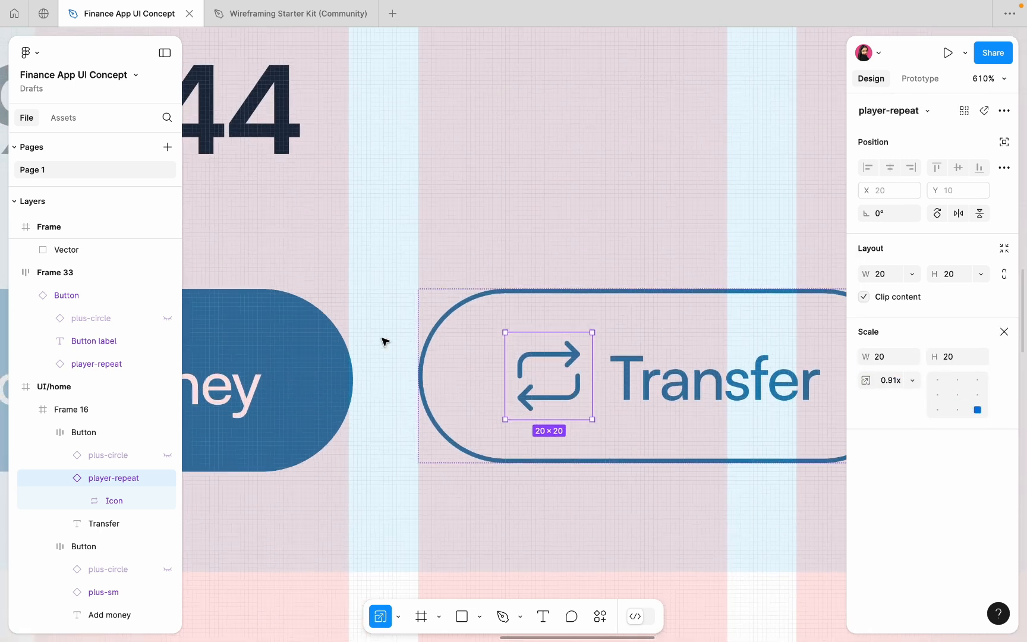
Set the Transfer button's height to 42 to match the Add money button.
click(566, 328)
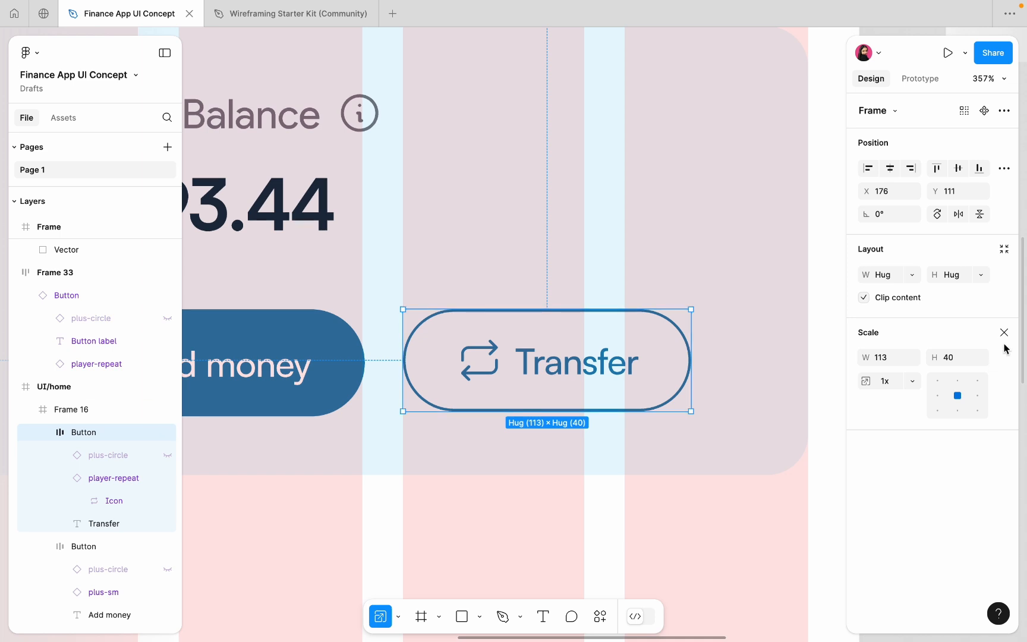
click(1003, 332)
scroll(706, 329, left, 5)
scroll(705, 329, down, 1)
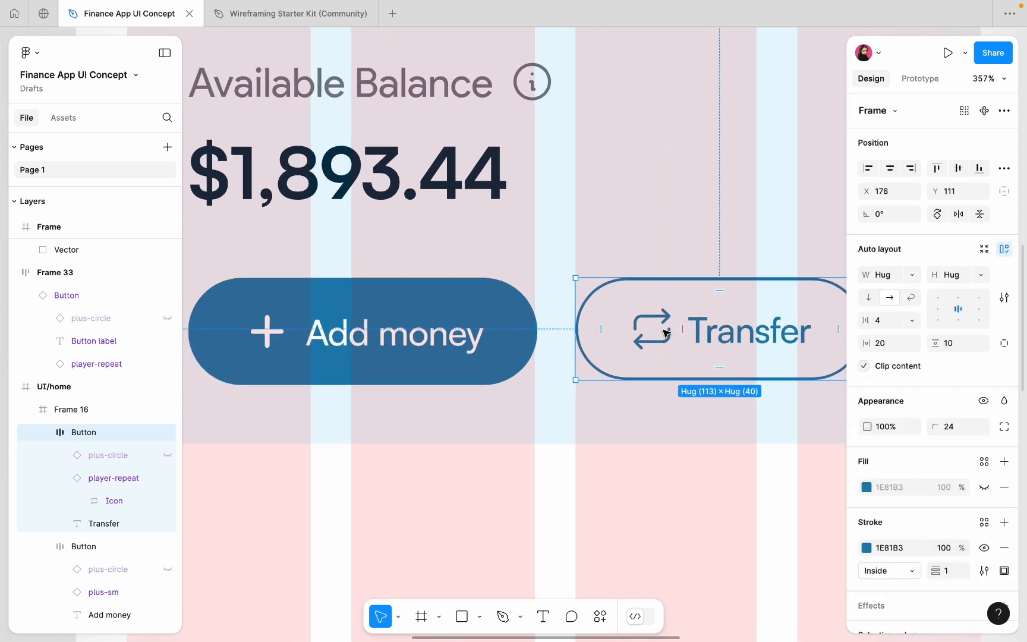
click(470, 320)
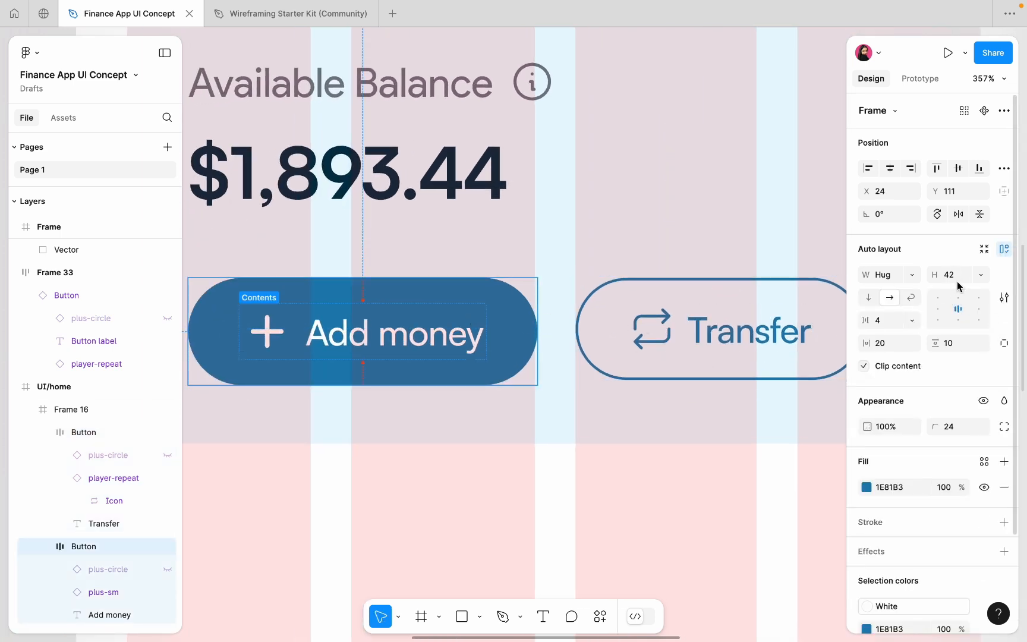
scroll(722, 318, up, 2)
click(711, 300)
scroll(607, 445, up, 5)
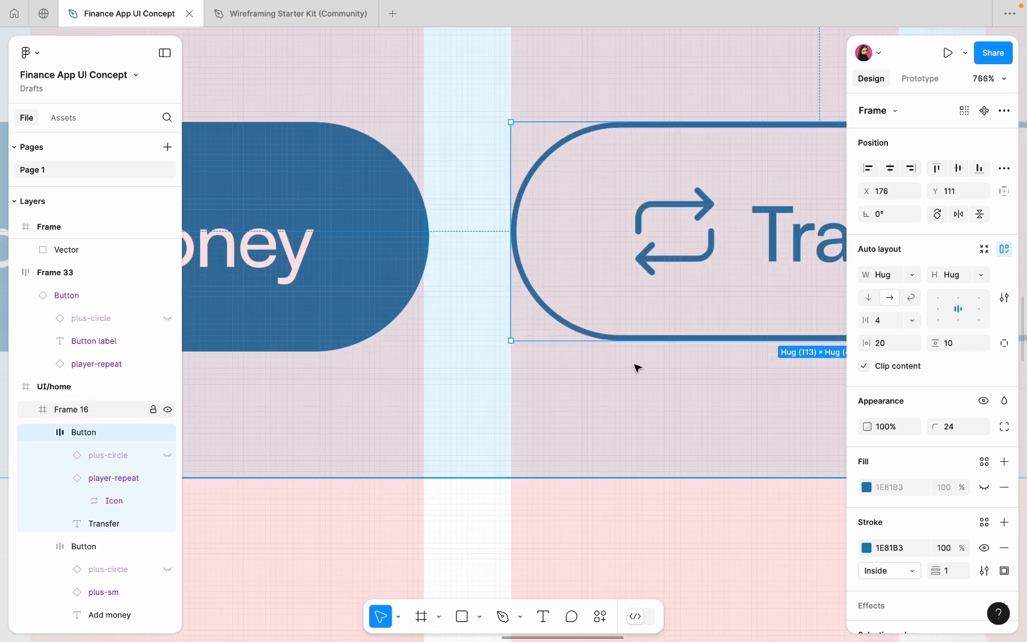
drag(631, 341, 631, 345)
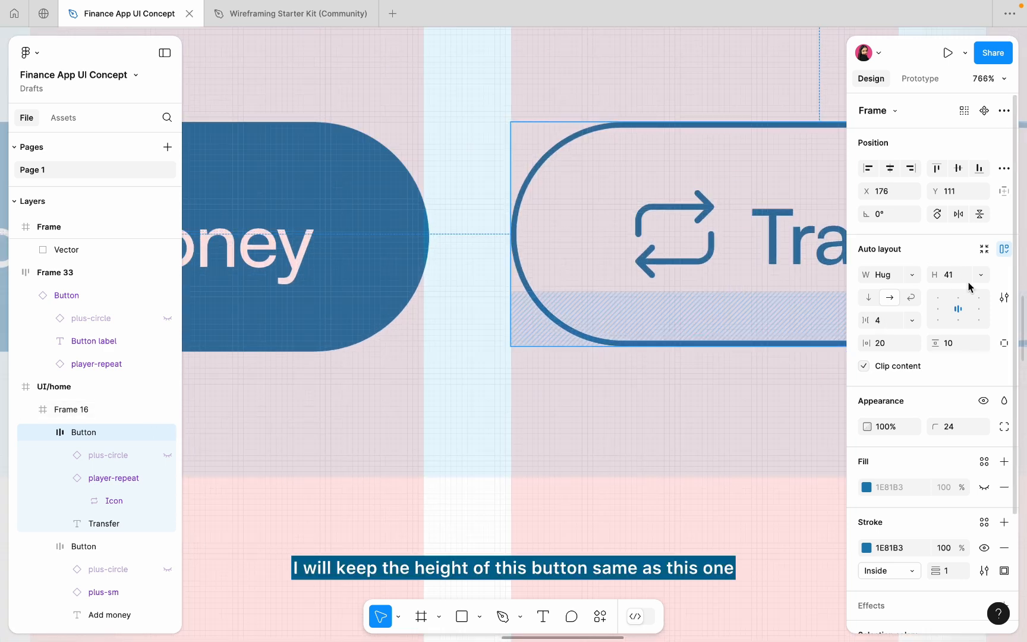
scroll(607, 380, up, 5)
drag(685, 289, 686, 301)
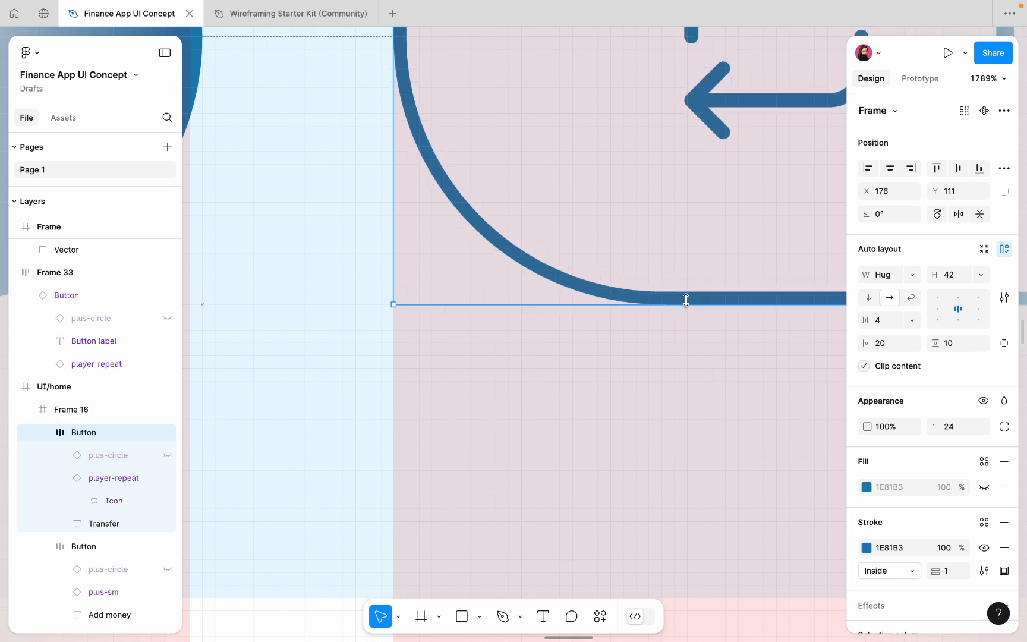
Widen the outlined Transfer button rightward beyond its hugged content width inside the balance card.
scroll(685, 301, down, 6)
scroll(686, 301, down, 5)
scroll(629, 343, up, 2)
drag(723, 336, 738, 335)
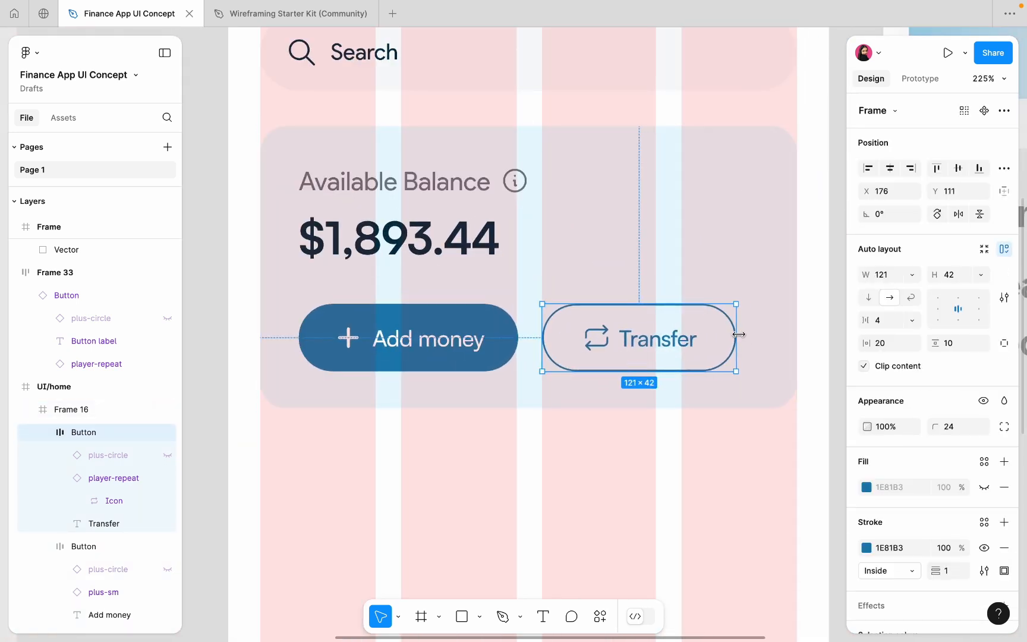
Wrap the Add money and Transfer buttons together in a horizontal auto layout frame.
scroll(579, 386, down, 3)
shift+click(472, 359)
key(shift+a)
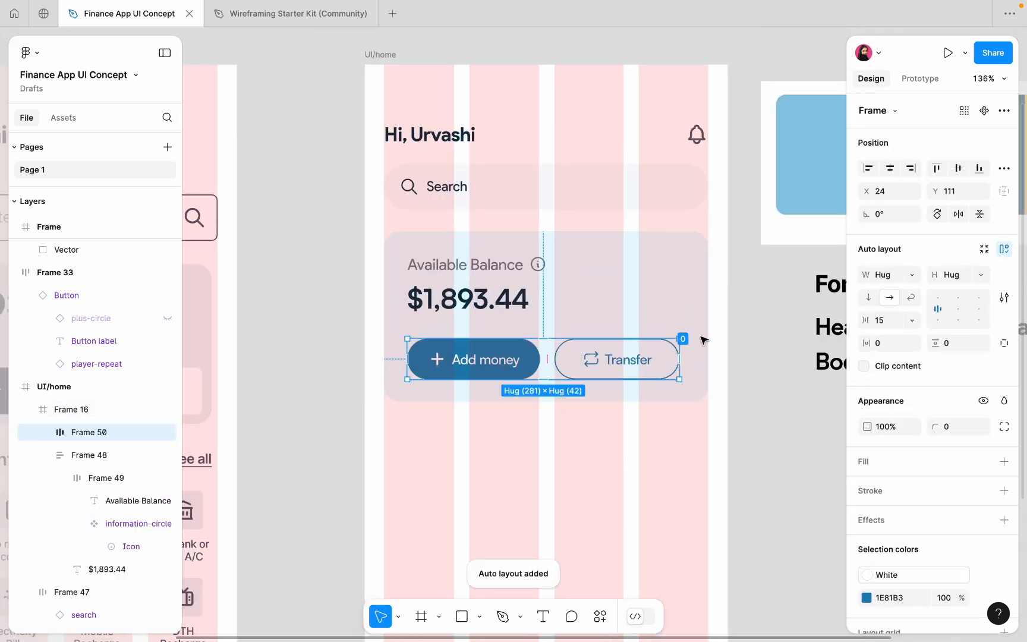
Make the frame holding the Available Balance label and amount hug its contents in width.
scroll(501, 275, up, 3)
double_click(552, 262)
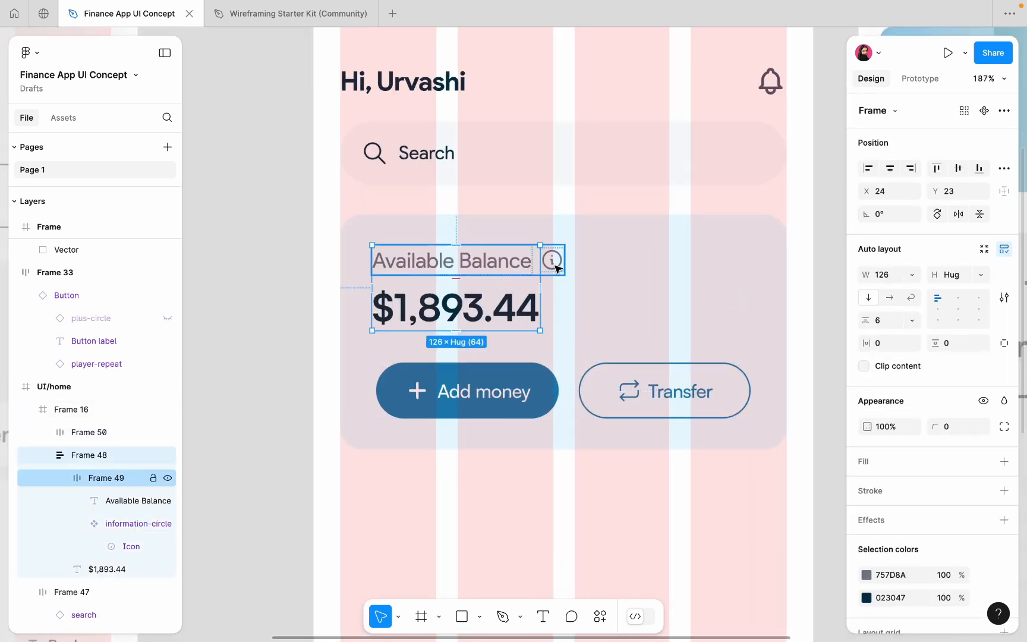
double_click(540, 292)
double_click(540, 294)
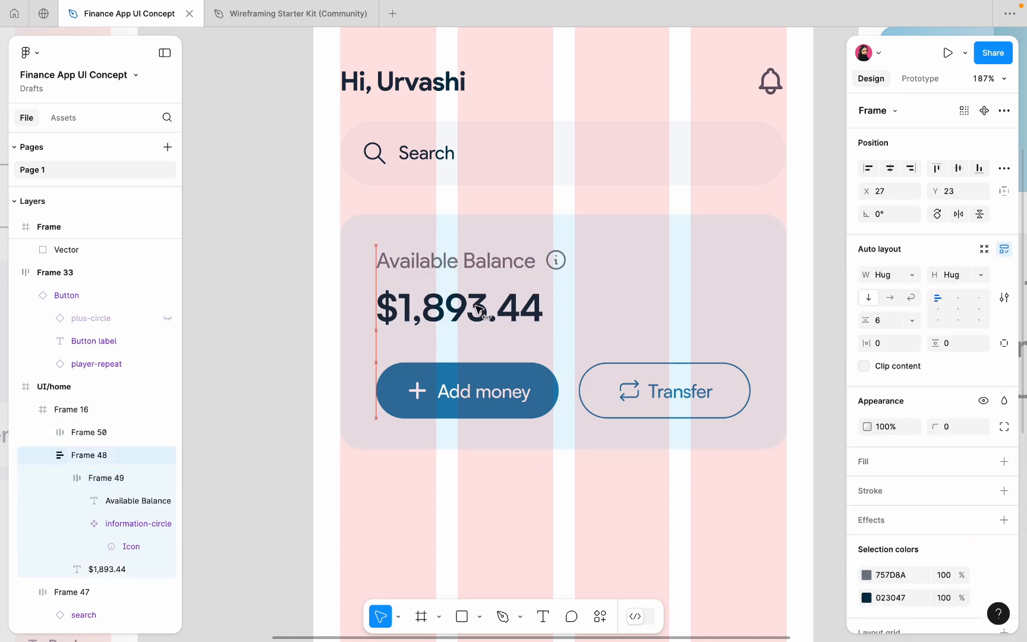
Shift the balance text block and the button row together to X 20 inside the card.
click(449, 417)
shift+click(449, 323)
drag(449, 323, 439, 321)
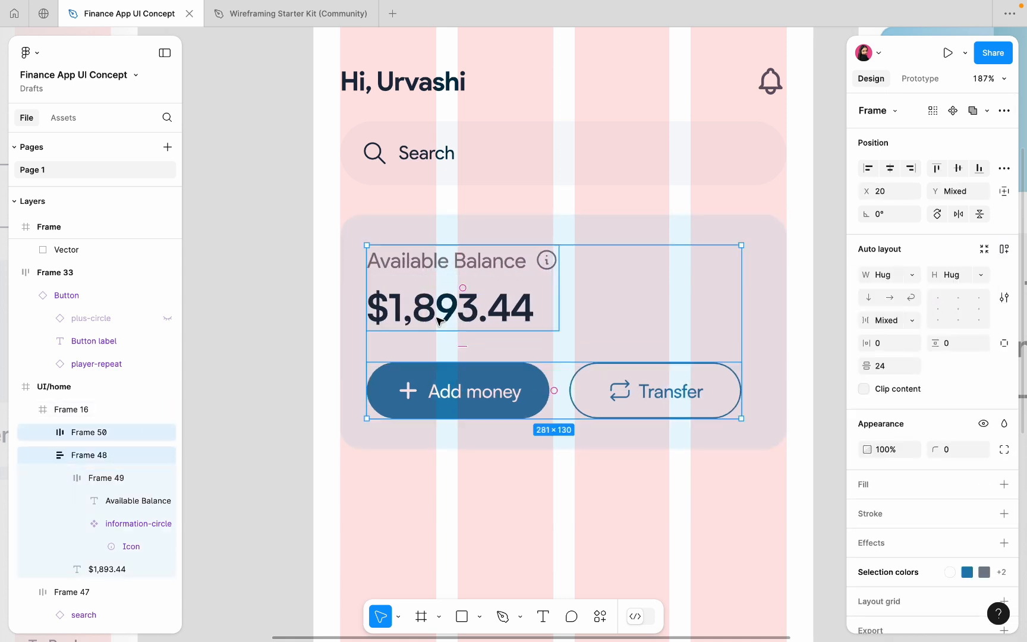
Widen the filled Add money button slightly within the balance card's button row.
double_click(521, 403)
mouse_move(549, 391)
mouse_down()
mouse_move(563, 390)
mouse_move(542, 395)
mouse_up()
click(568, 455)
double_click(534, 393)
click(529, 480)
ctrl+scroll(529, 480, down, 5)
ctrl+scroll(532, 351, up, 3)
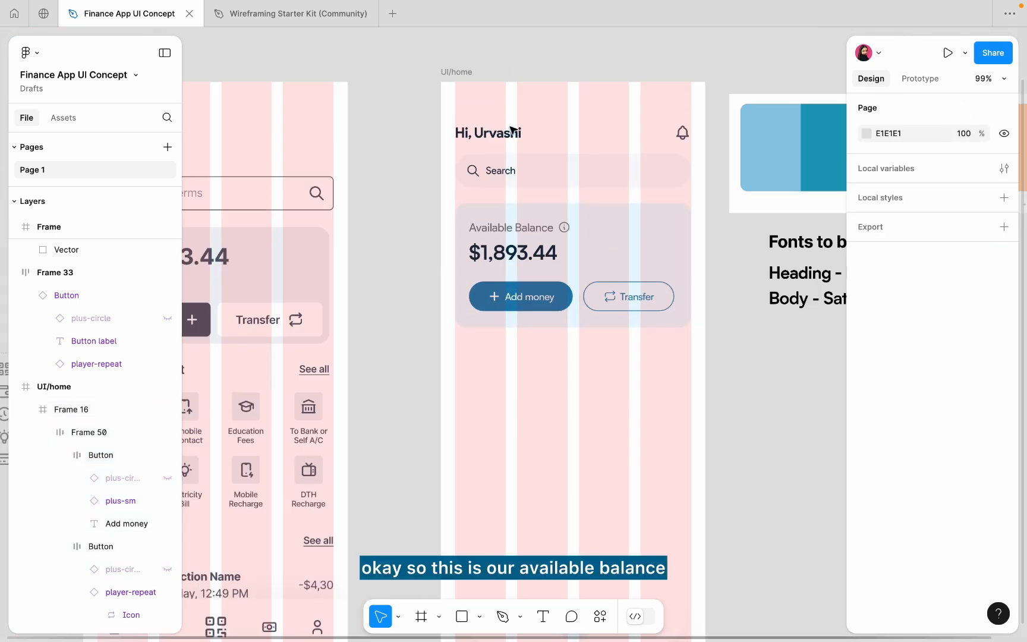
Hide the UI/home frame's 4-column layout grid to preview the clean design, and turn it back on.
click(473, 77)
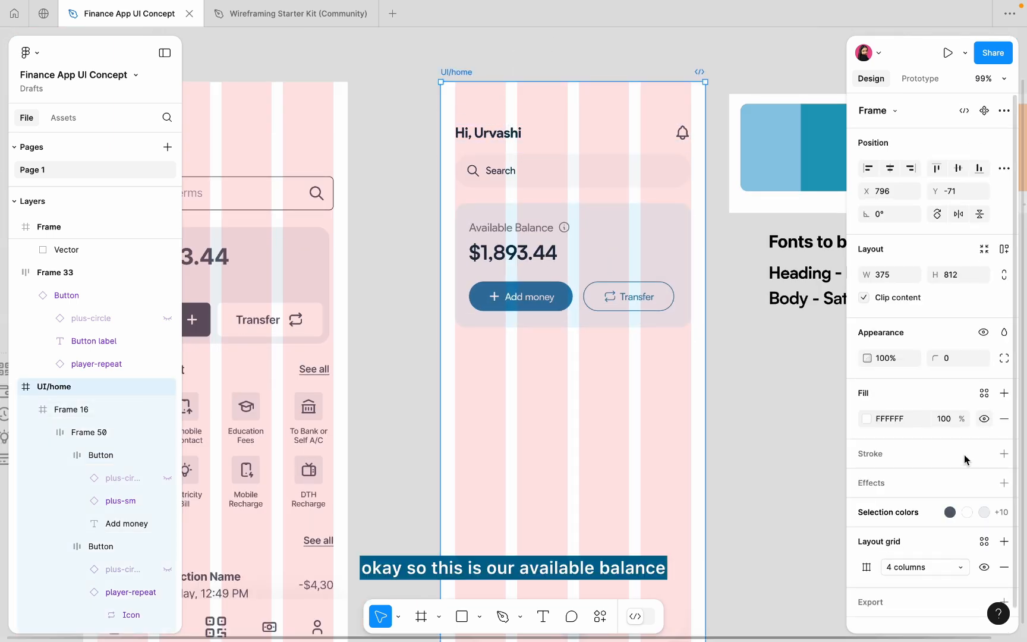
scroll(963, 460, down, 1)
click(984, 548)
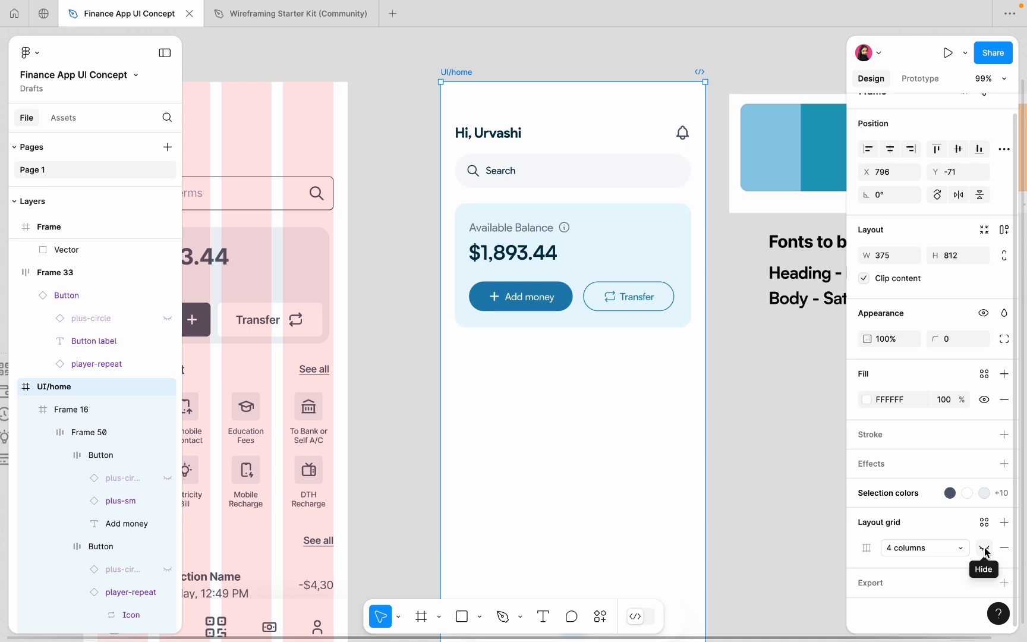
click(985, 551)
Change the search bar's placeholder text to "Search for items".
ctrl+scroll(645, 330, up, 5)
scroll(594, 243, up, 3)
double_click(406, 159)
double_click(404, 158)
click(408, 158)
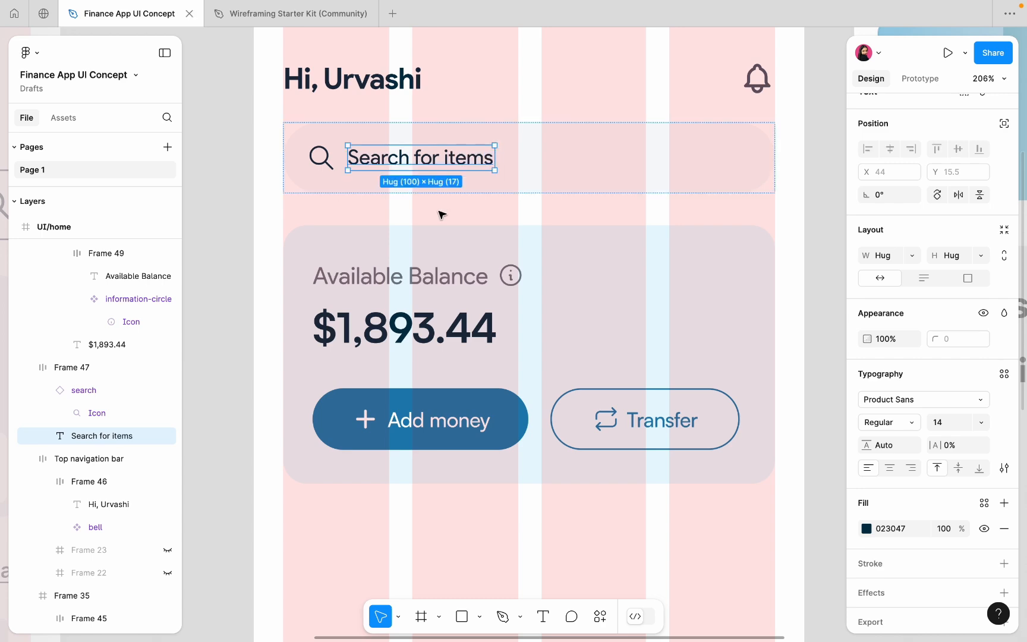
Recolor the search placeholder text with the grey 757D8A sampled from the Available Balance label, and shift it to a slightly lighter shade.
click(866, 528)
click(695, 480)
scroll(512, 297, up, 5)
click(454, 247)
scroll(452, 248, down, 7)
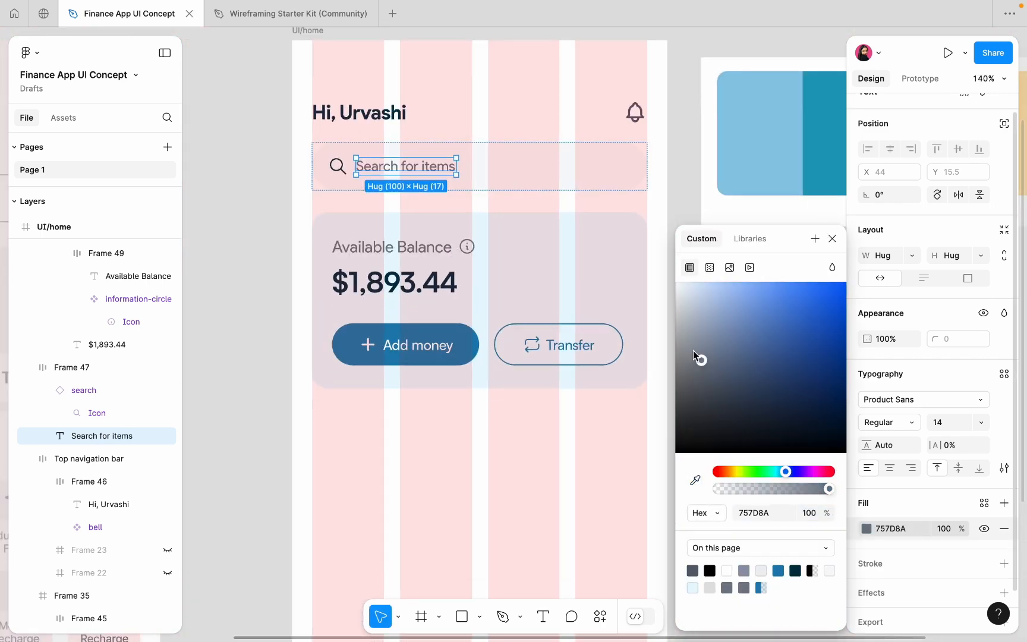
click(692, 347)
click(554, 409)
scroll(555, 410, down, 6)
scroll(479, 297, up, 5)
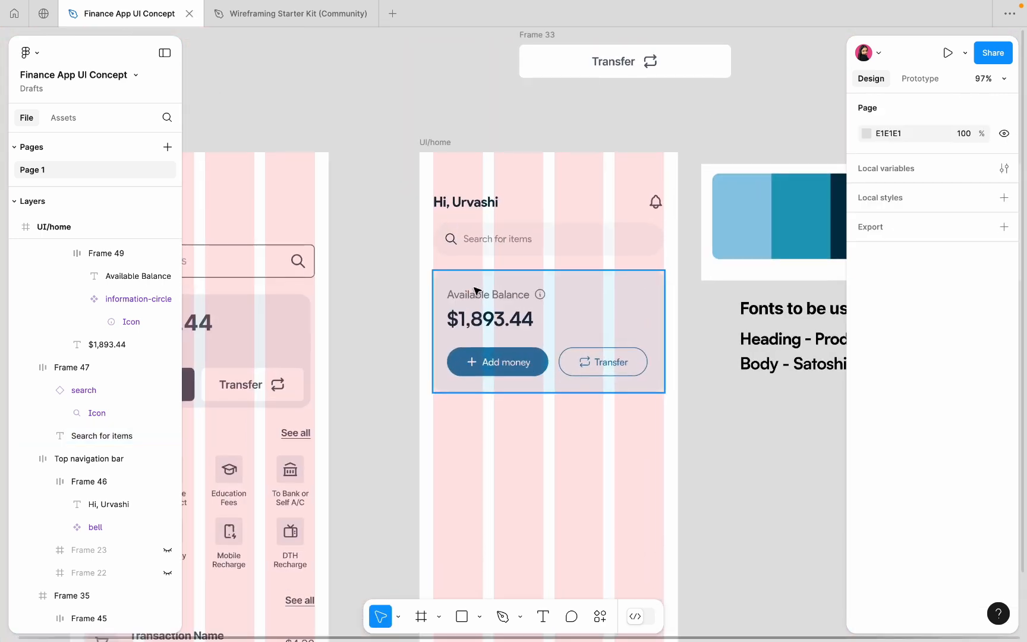
Recolor the search bar's magnifier icon with the grey sampled from the information icon beside Available Balance.
scroll(476, 290, up, 5)
click(420, 172)
click(867, 506)
scroll(650, 330, up, 4)
key(i)
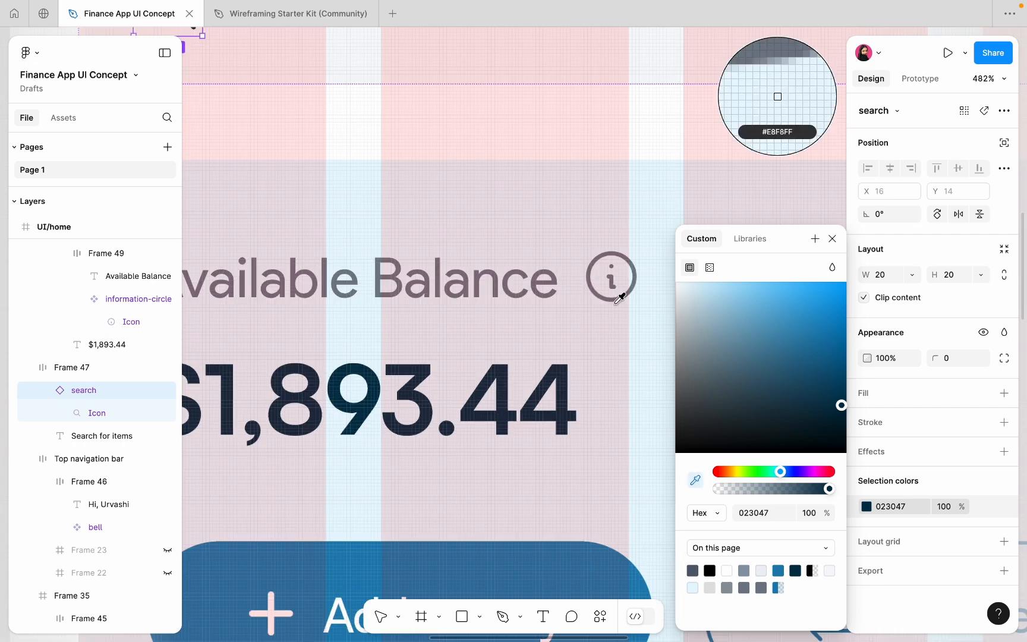
scroll(618, 296, up, 3)
click(612, 260)
scroll(611, 260, down, 7)
click(401, 275)
Duplicate the whole Make Payment section from the Wireframe/home frame into the UI/home frame.
scroll(400, 273, down, 4)
scroll(400, 275, down, 2)
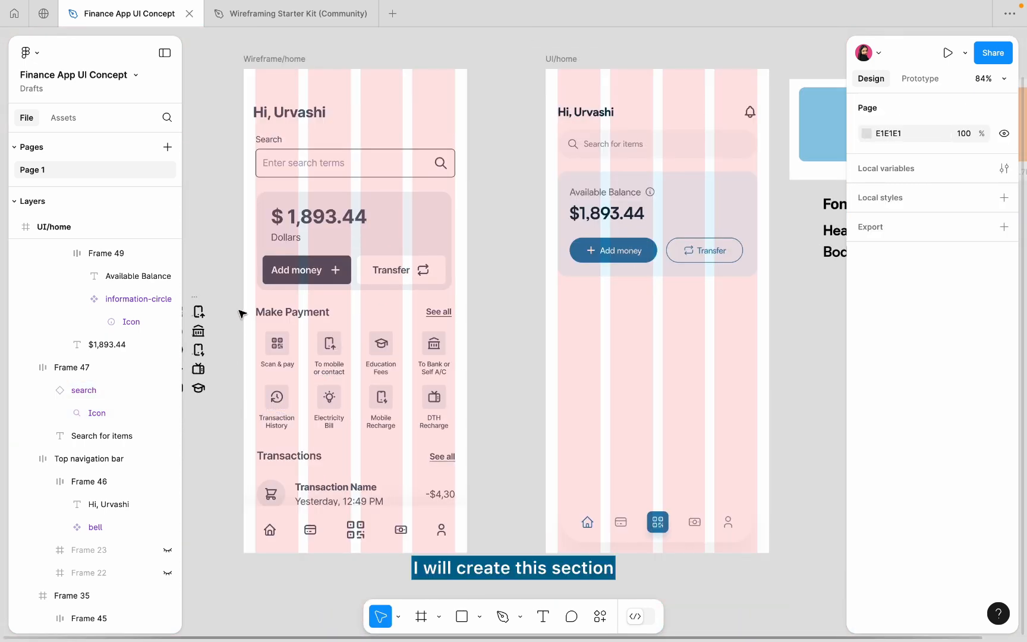
drag(240, 314, 455, 437)
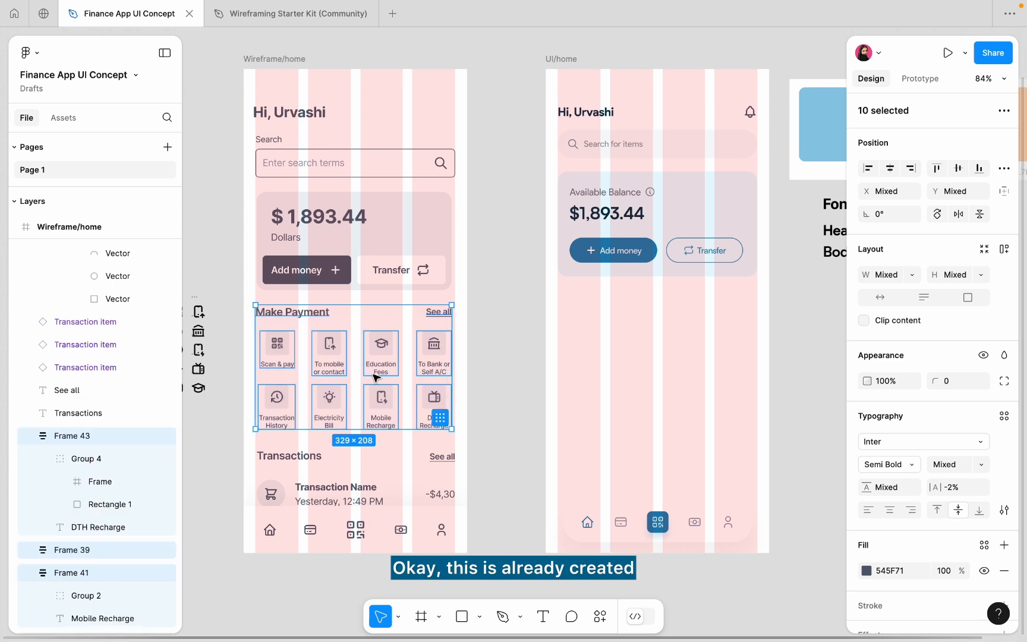
drag(376, 351, 681, 367)
Move the copied Make Payment section up beneath the balance card and align its left edge with the first grid column.
scroll(680, 366, up, 3)
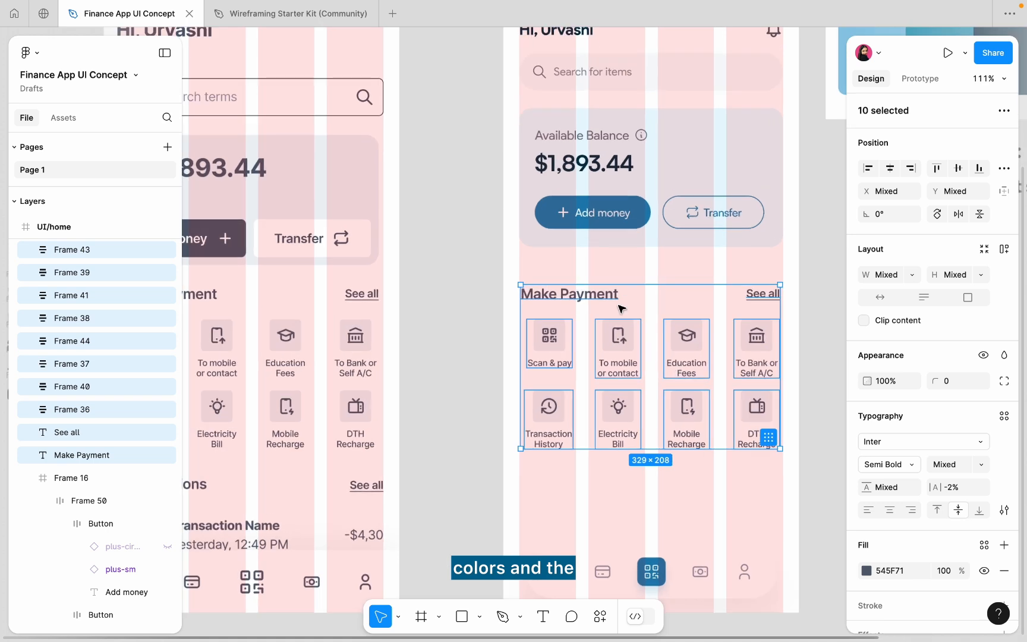
drag(593, 303, 592, 279)
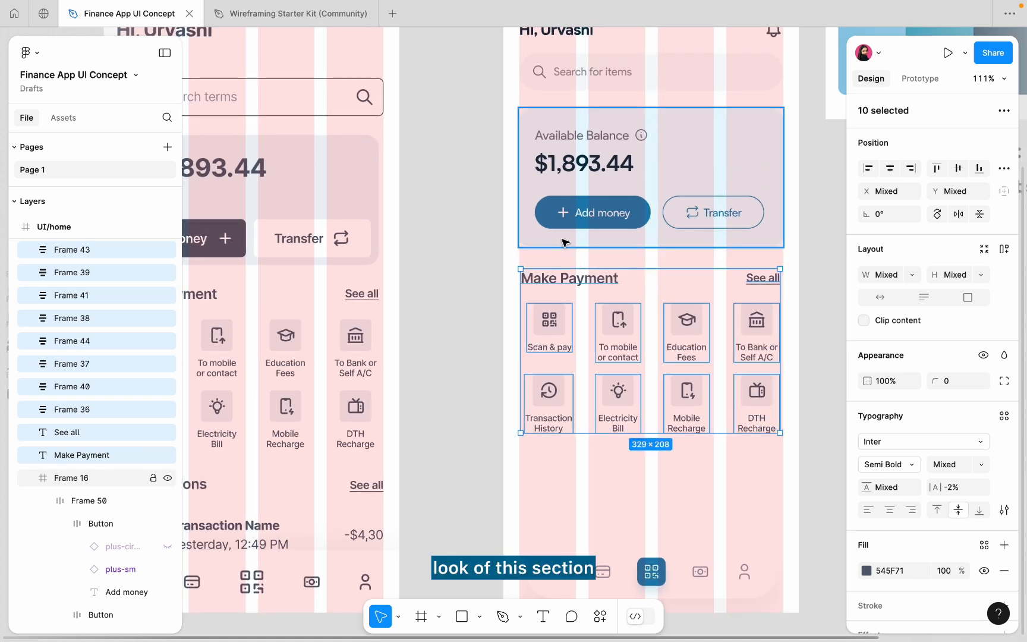
scroll(538, 290, up, 5)
scroll(538, 290, up, 5)
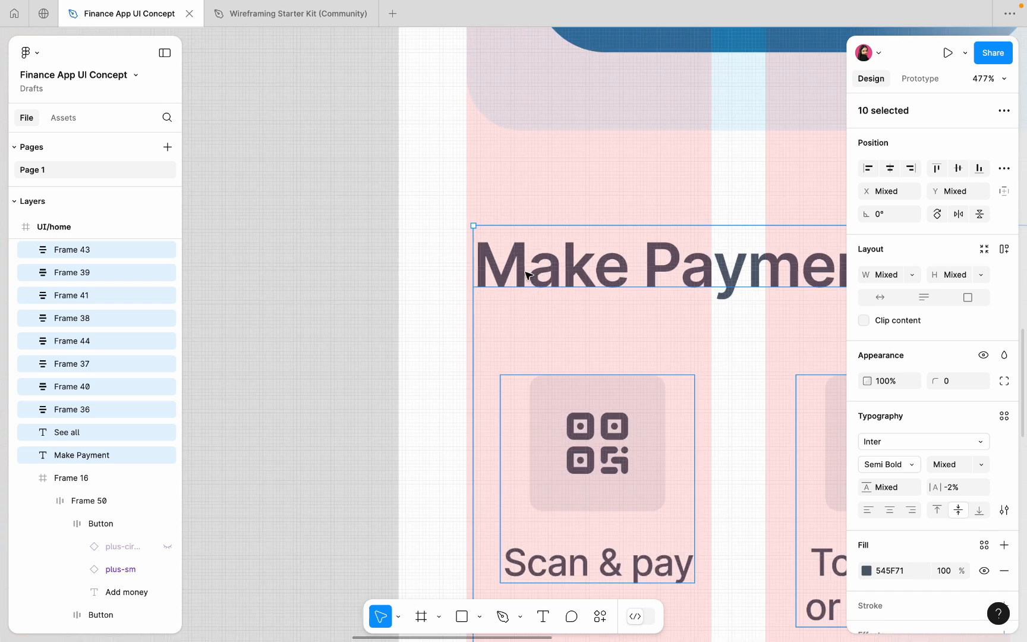
scroll(525, 274, down, 5)
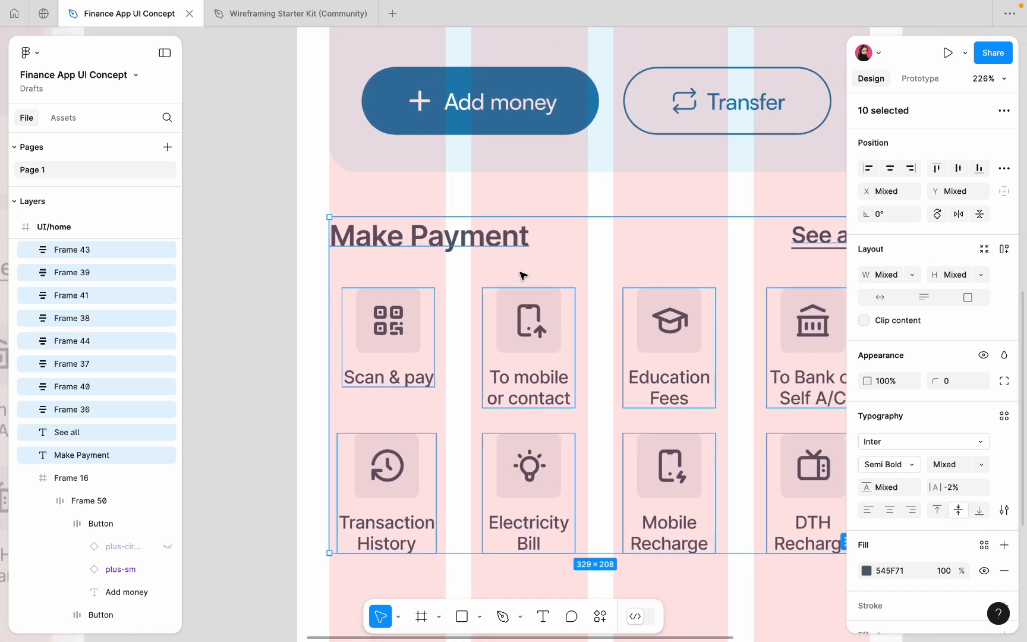
click(591, 200)
Move the Make Payment section's See all link to X 312, flush with the last grid column's right edge.
click(817, 243)
scroll(819, 244, up, 3)
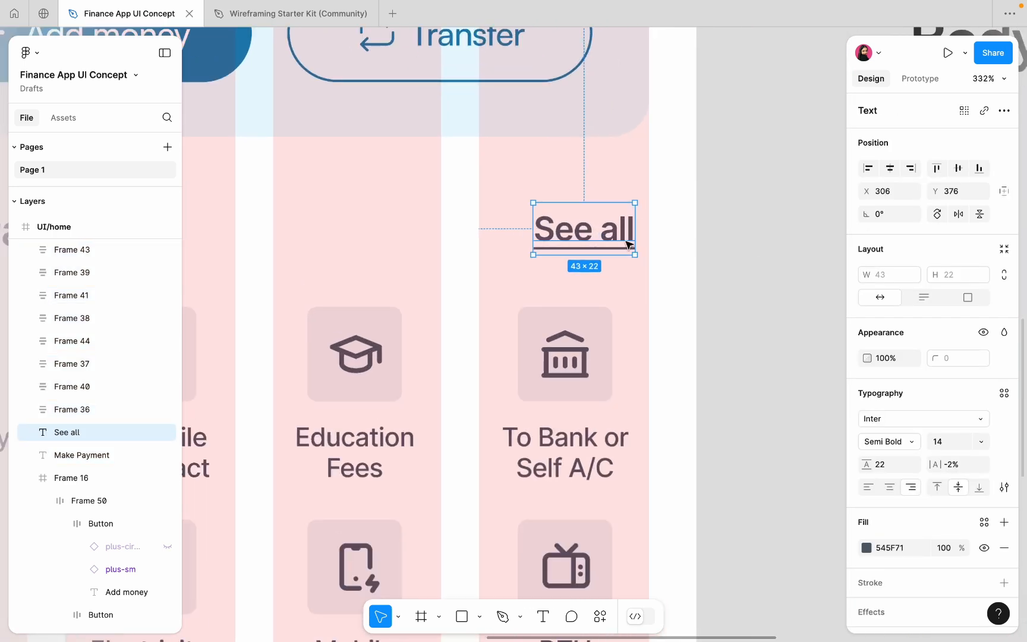
drag(590, 246, 602, 246)
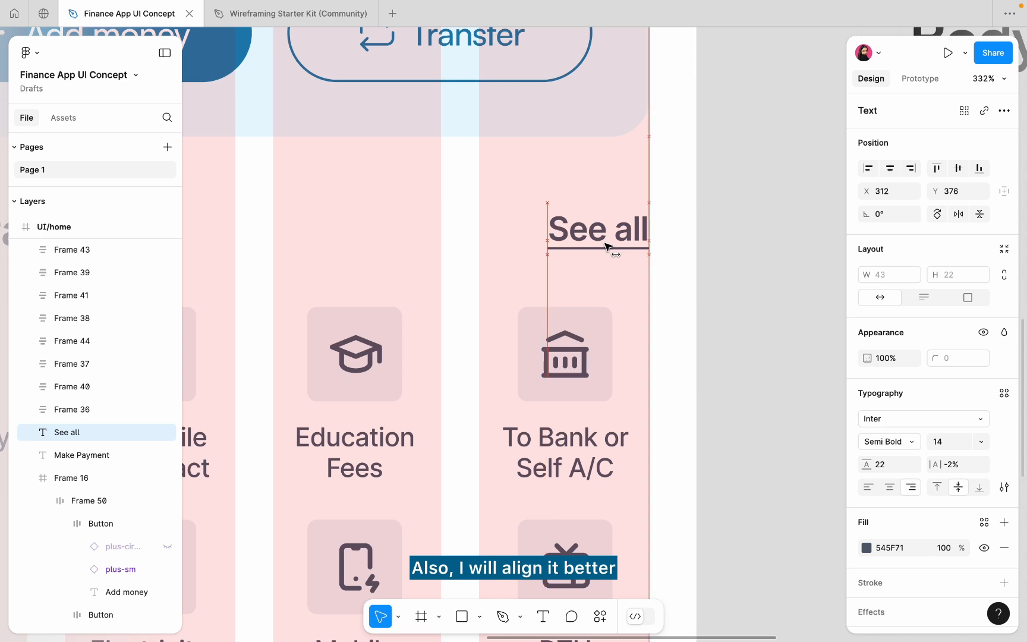
scroll(606, 246, down, 4)
click(650, 279)
scroll(649, 279, left, 2)
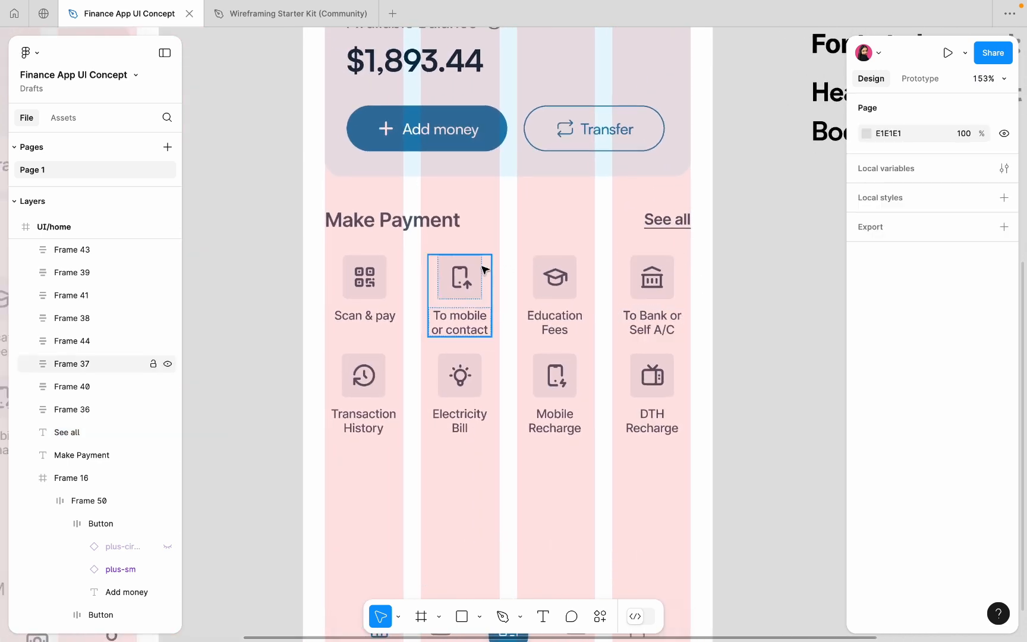
Fill the Scan & pay icon's background tile with the palette's light blue 8ECAE6, and lighten it to F3FBFF.
scroll(406, 277, up, 5)
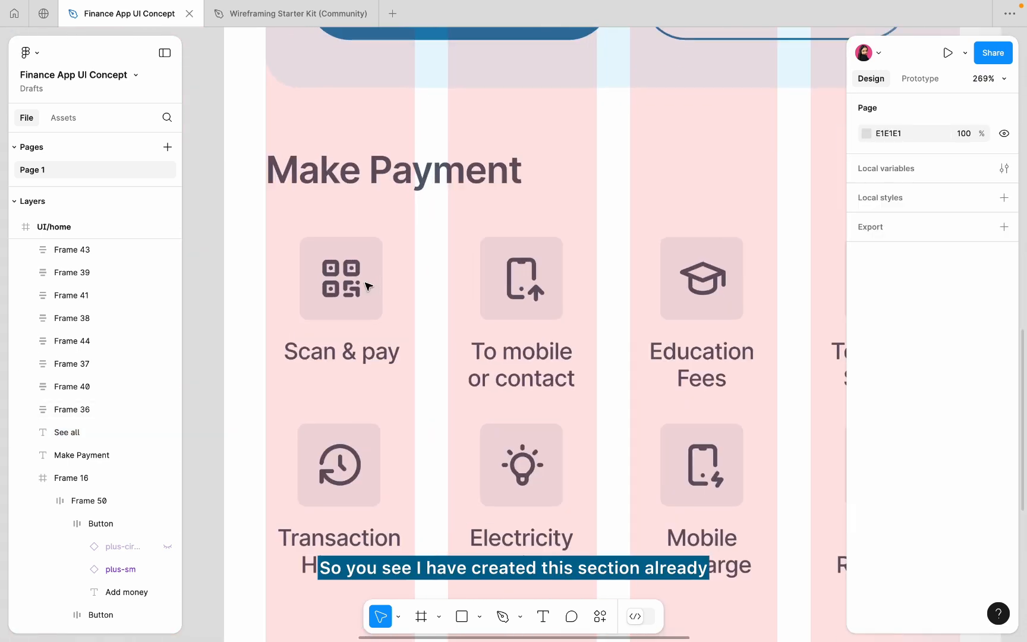
click(377, 281)
click(866, 397)
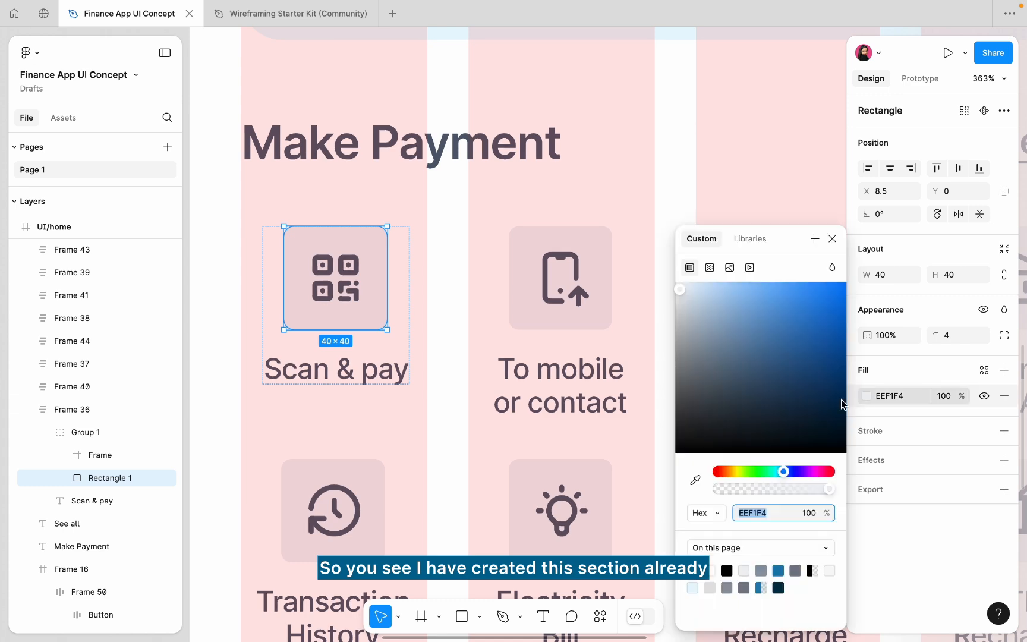
click(695, 479)
scroll(488, 459, down, 10)
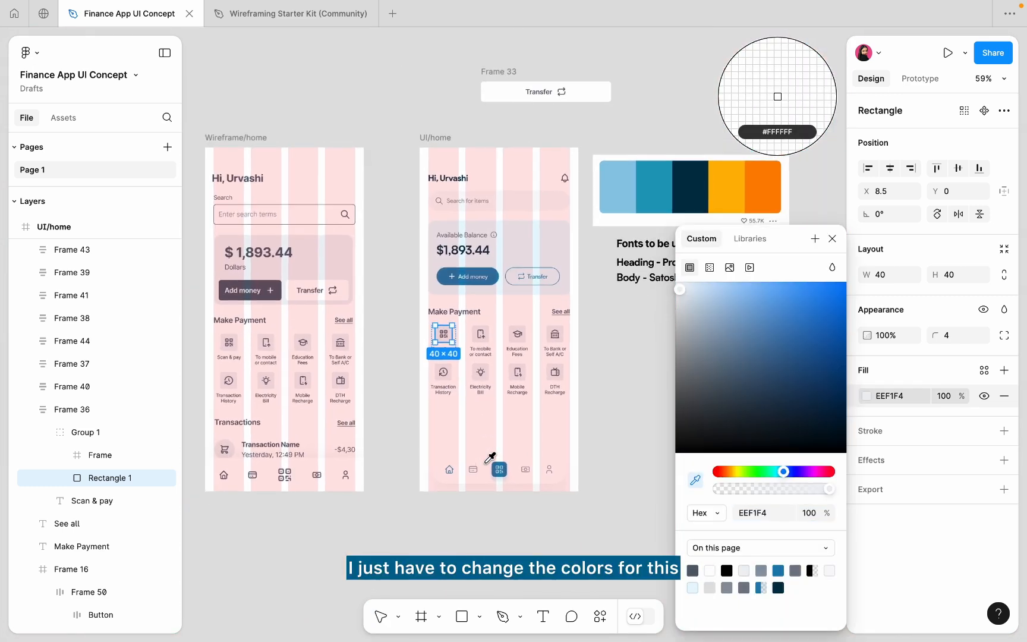
scroll(503, 379, up, 3)
scroll(460, 497, up, 4)
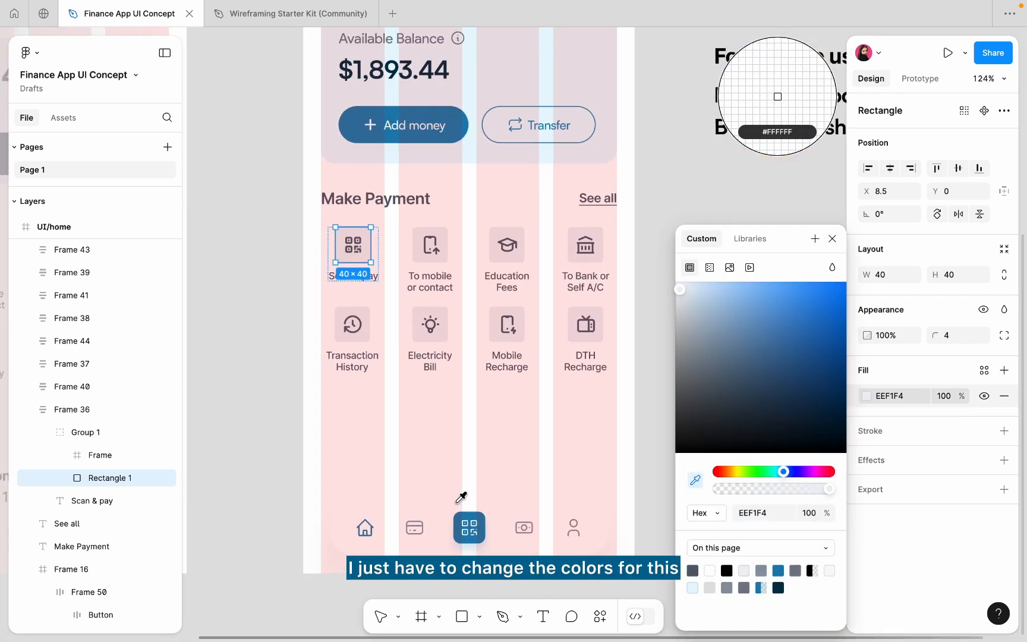
scroll(469, 475, up, 2)
click(654, 53)
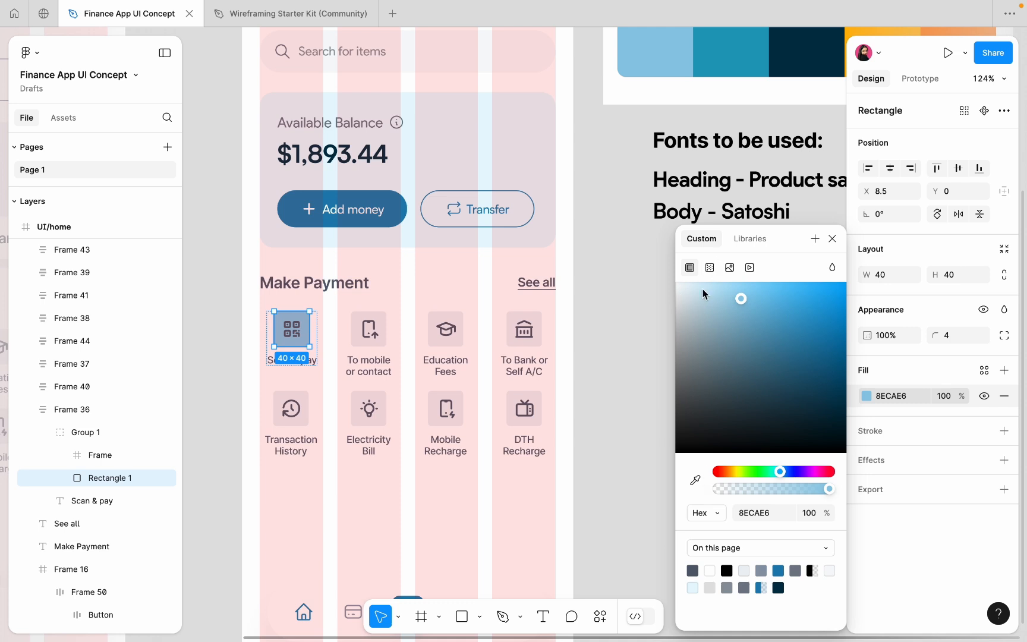
Recolor the Scan & pay QR icon with the teal blue 229EBC sampled from the color palette.
click(289, 339)
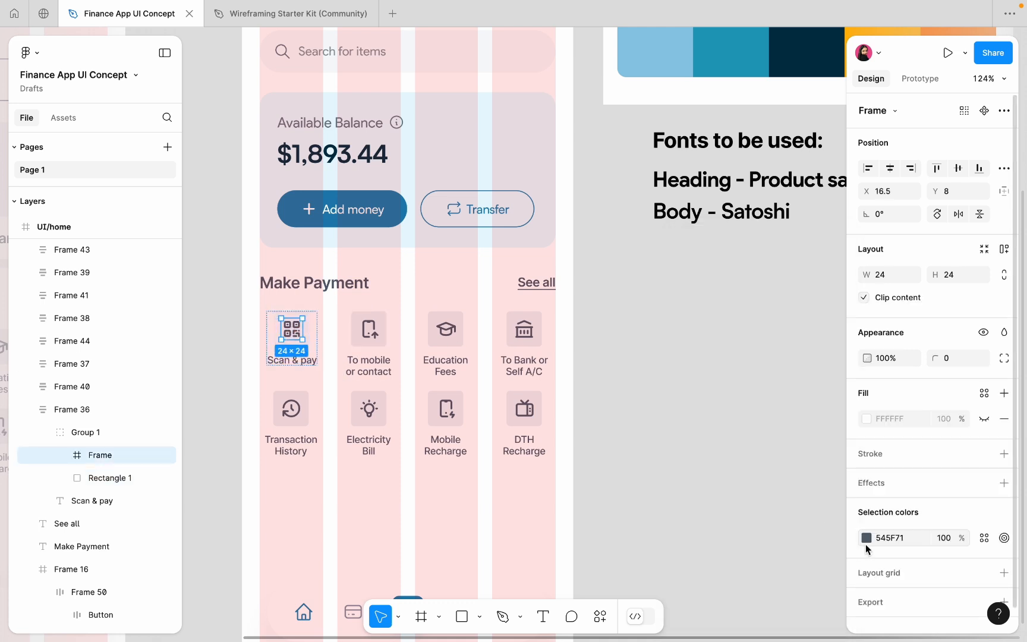
click(866, 538)
click(695, 479)
scroll(359, 580, down, 3)
scroll(315, 427, up, 5)
scroll(317, 410, up, 2)
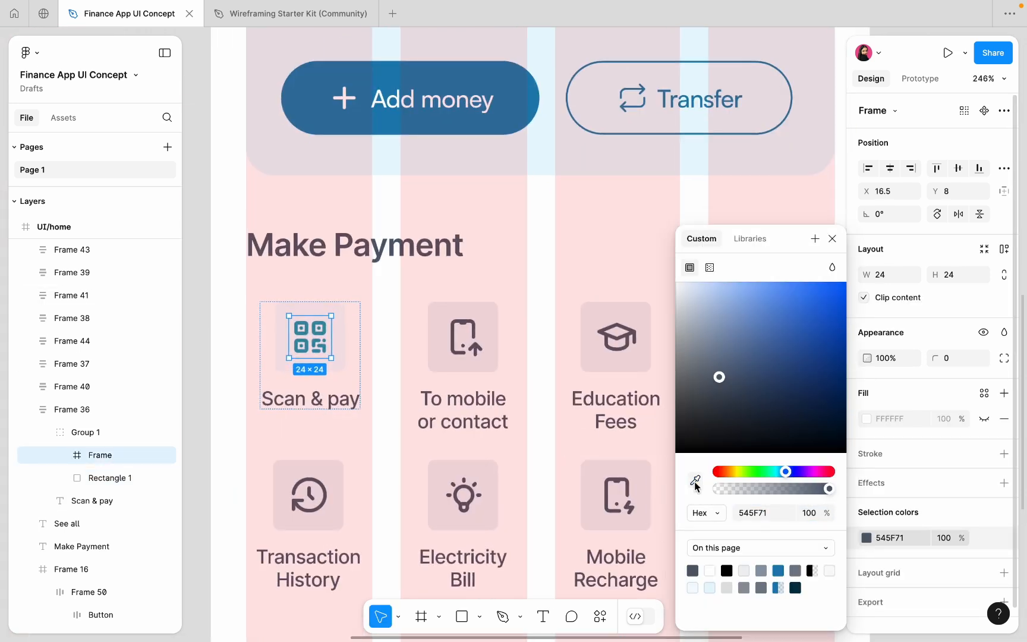
Recolor the Scan & pay QR icon with the blue sampled from the Add money button.
key(Escape)
key(Escape)
click(866, 514)
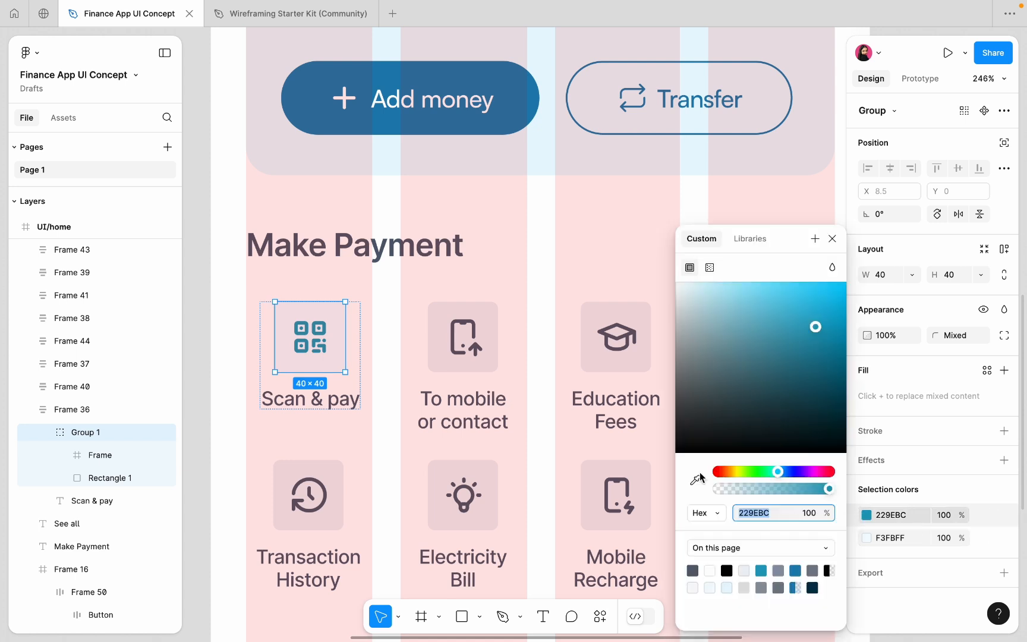
click(695, 479)
click(509, 106)
scroll(500, 237, down, 5)
click(359, 270)
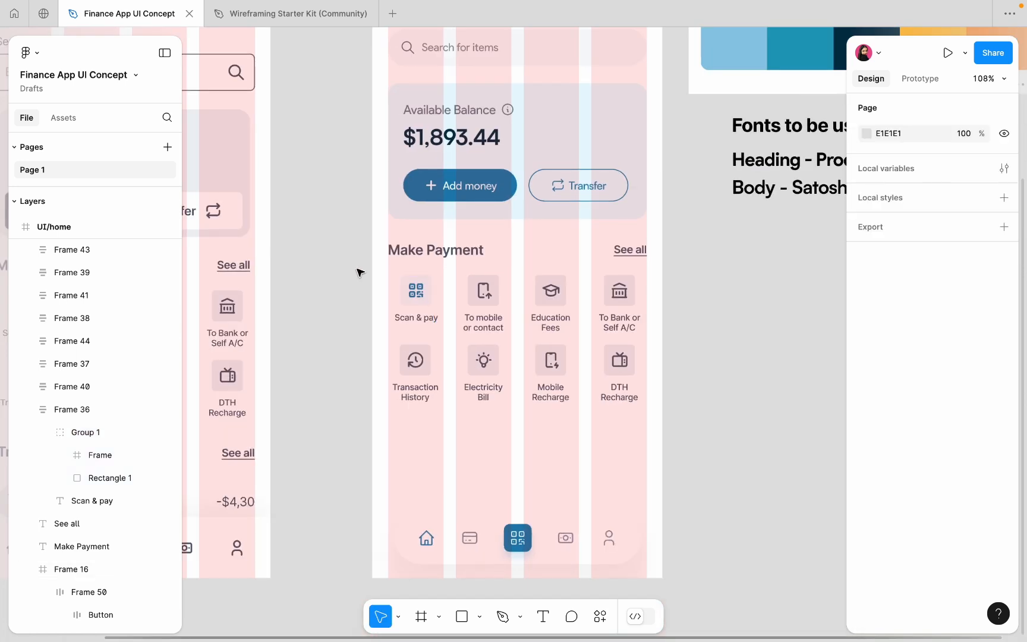
Fill the balance card with white FFFFFF and add a light gray DCDCDC stroke around it.
click(637, 101)
click(869, 444)
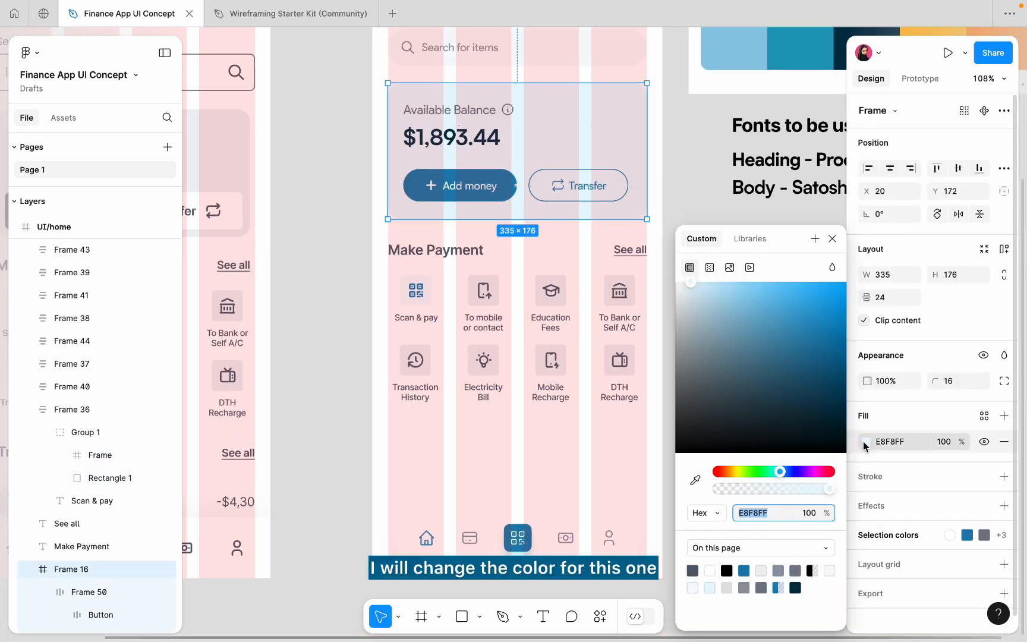
drag(723, 321, 605, 227)
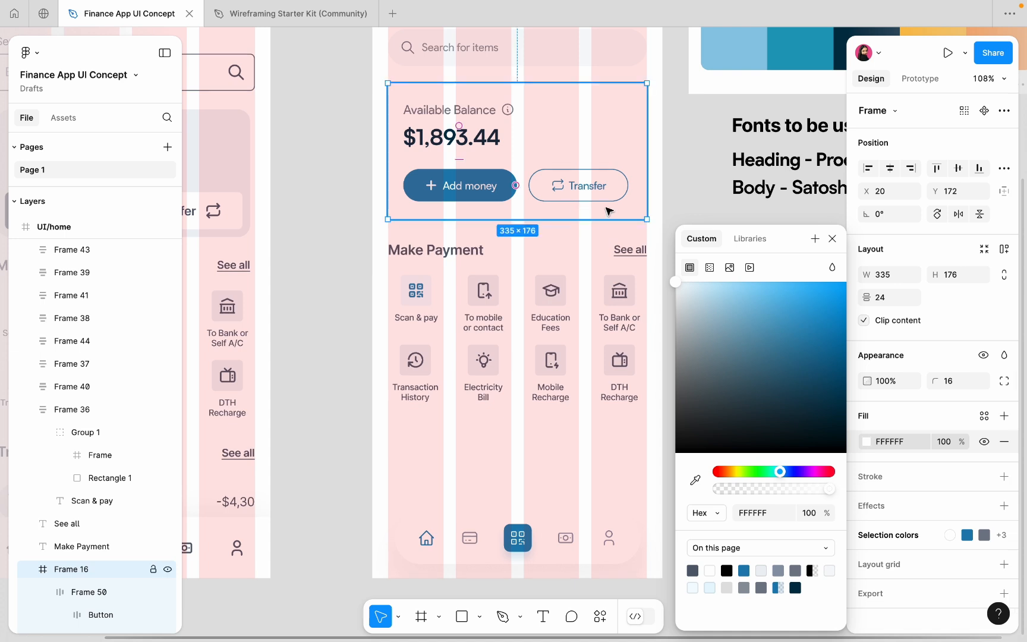
click(1003, 477)
click(865, 503)
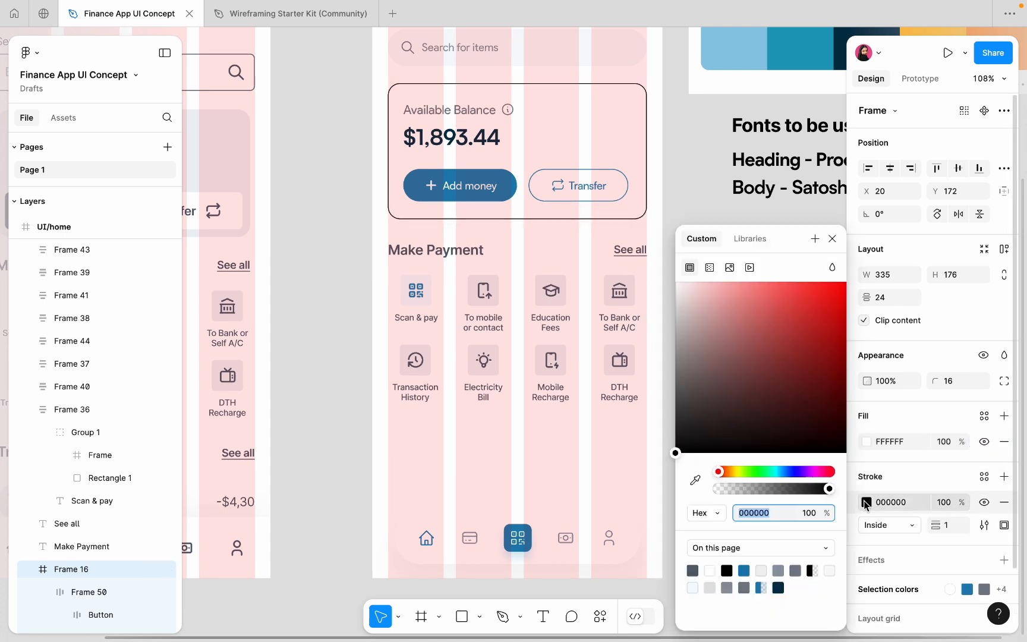
click(715, 344)
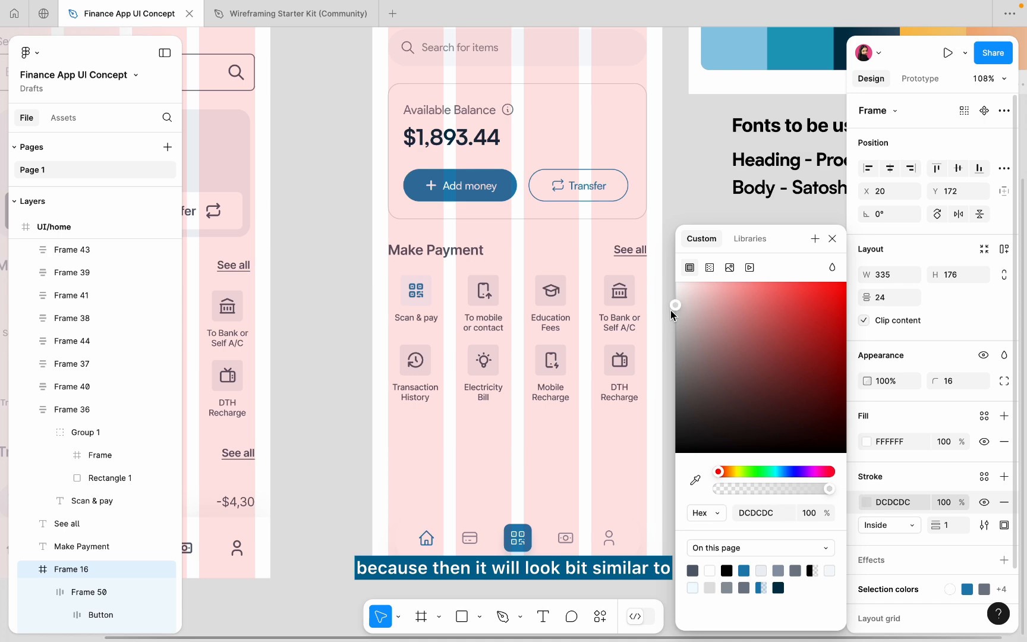
Recolor the balance card's stroke with the dark navy 023047 sampled from the color palette.
click(695, 479)
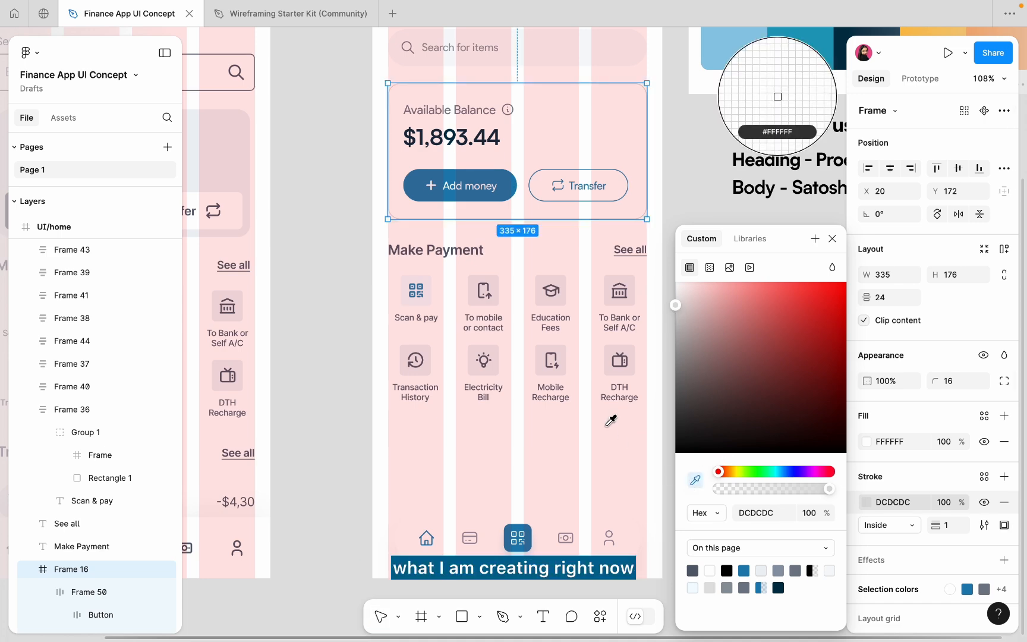
scroll(610, 420, down, 3)
scroll(610, 419, right, 2)
click(707, 167)
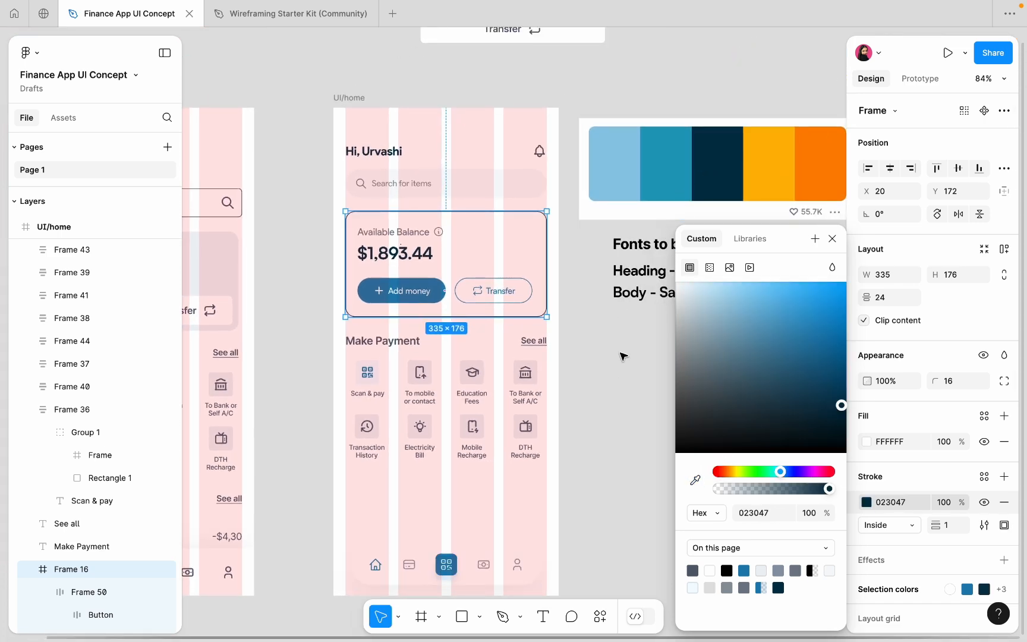
click(621, 354)
scroll(417, 330, up, 5)
click(440, 252)
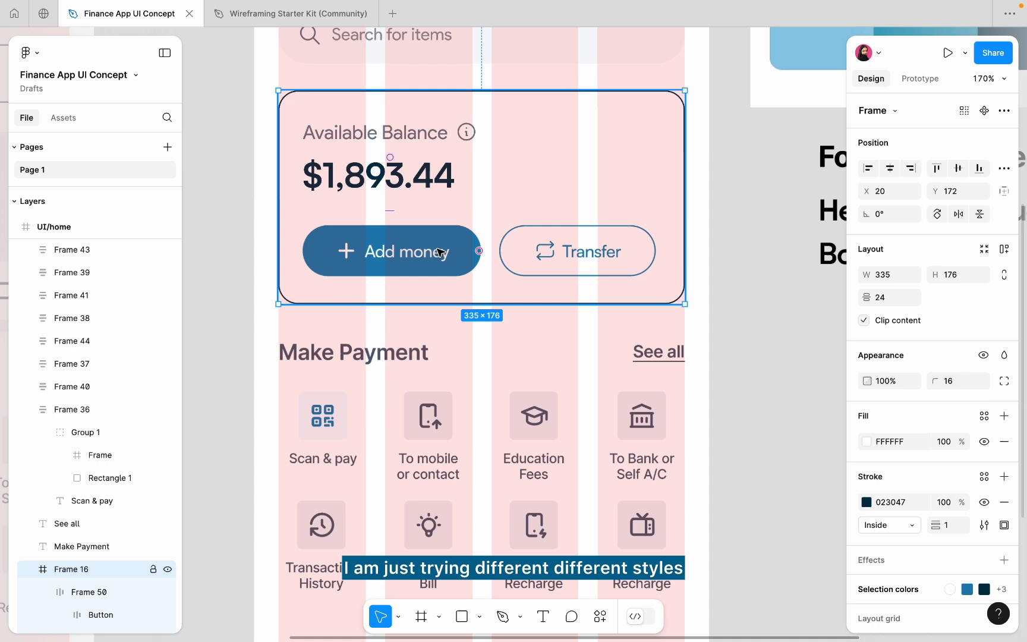
click(864, 502)
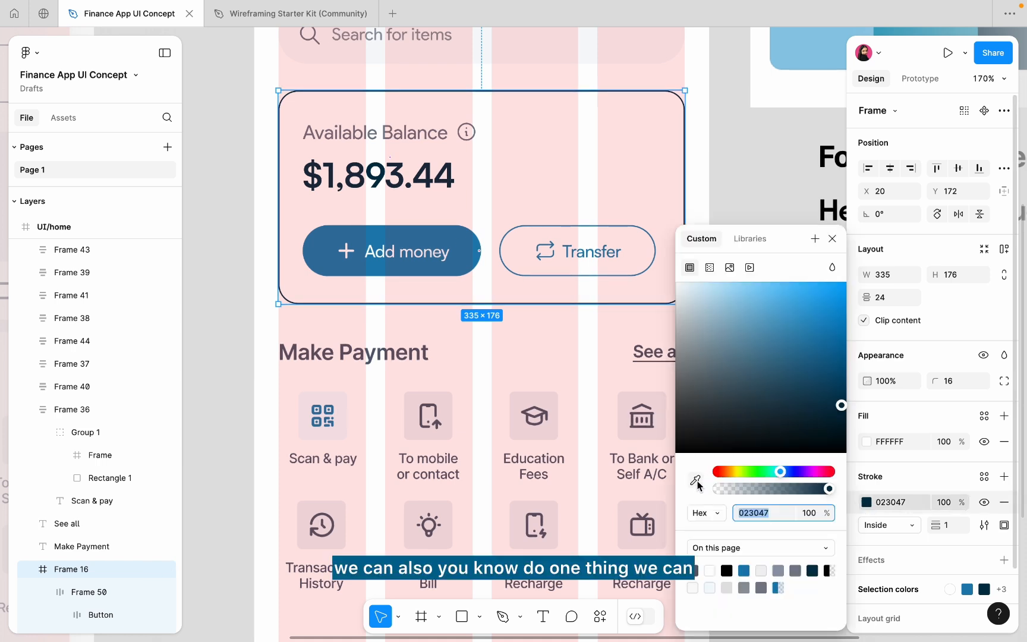
click(832, 238)
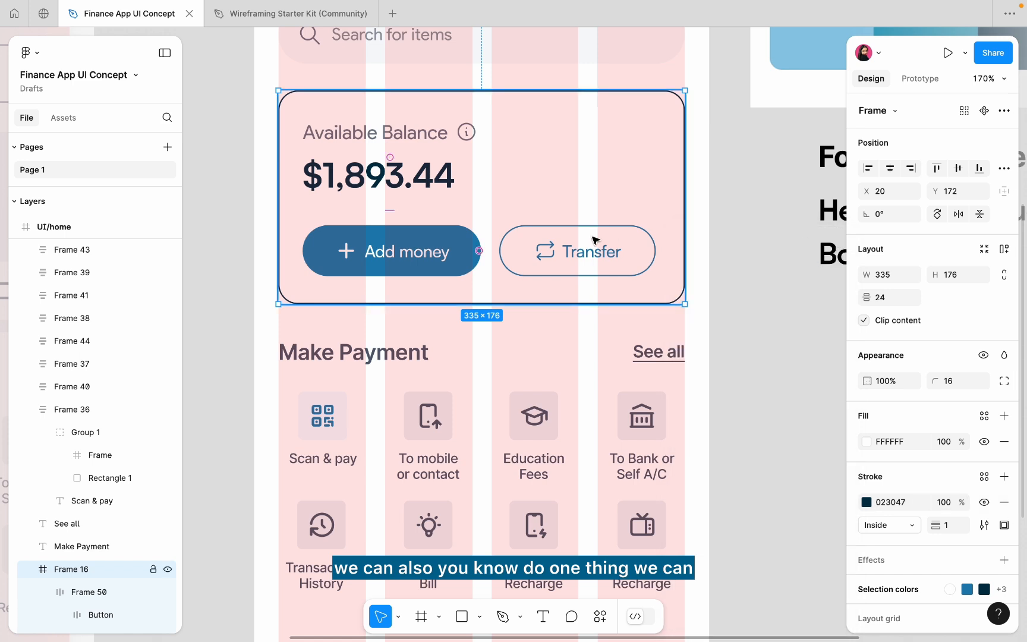
Move the row holding the Add money and Transfer buttons out of the balance card onto the canvas beside the home screen.
click(591, 238)
drag(865, 424, 977, 459)
scroll(726, 416, down, 3)
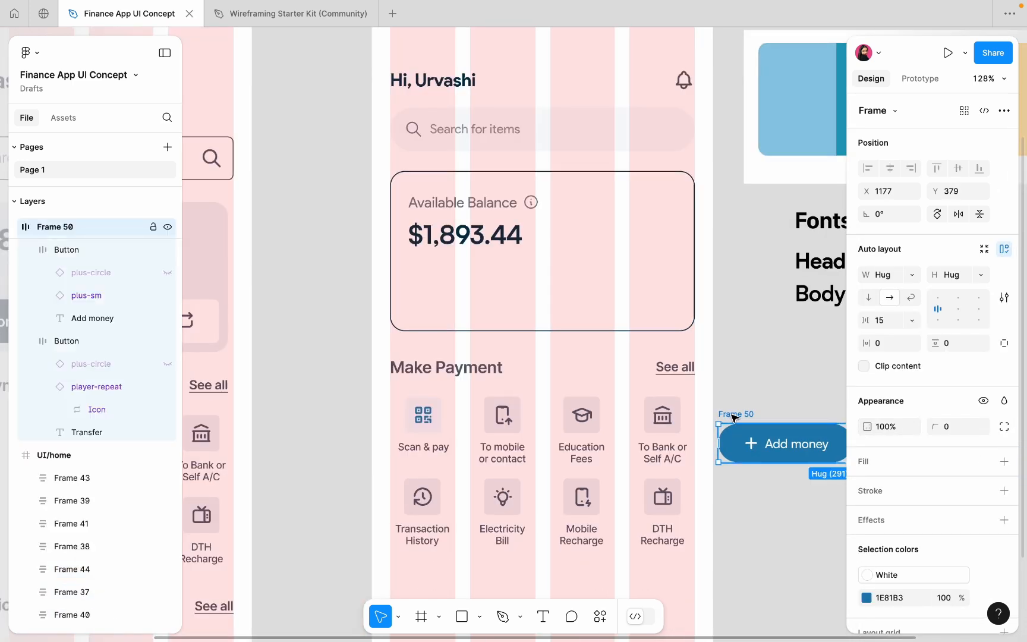
Place a 134-wide copy of the Add money button beside the balance amount at X 190, Y 45, and shorten the balance card to 110.
double_click(743, 441)
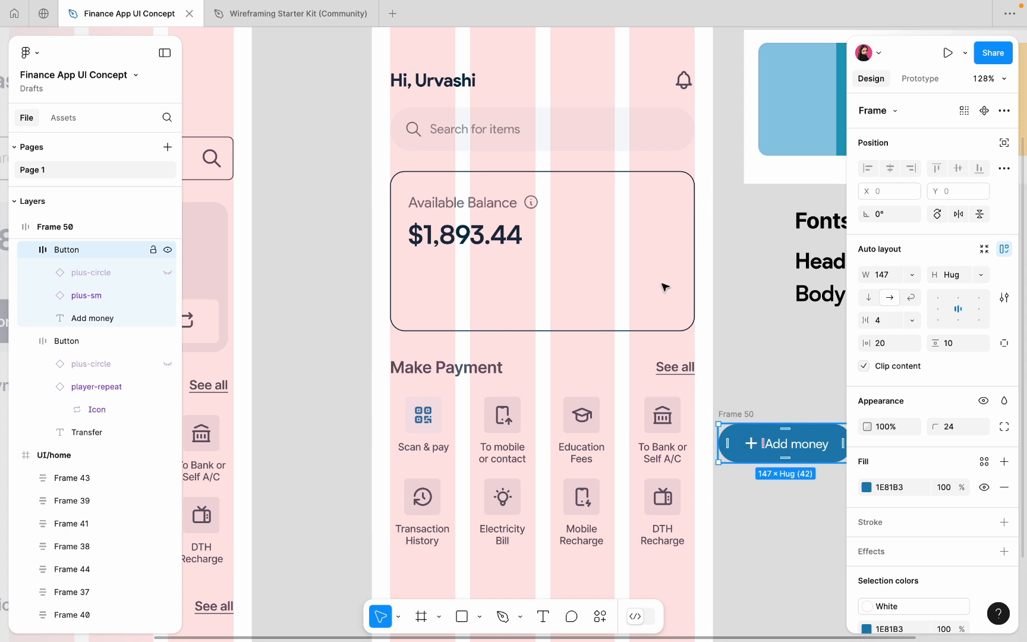
drag(742, 441, 559, 232)
scroll(578, 233, up, 5)
drag(668, 243, 664, 237)
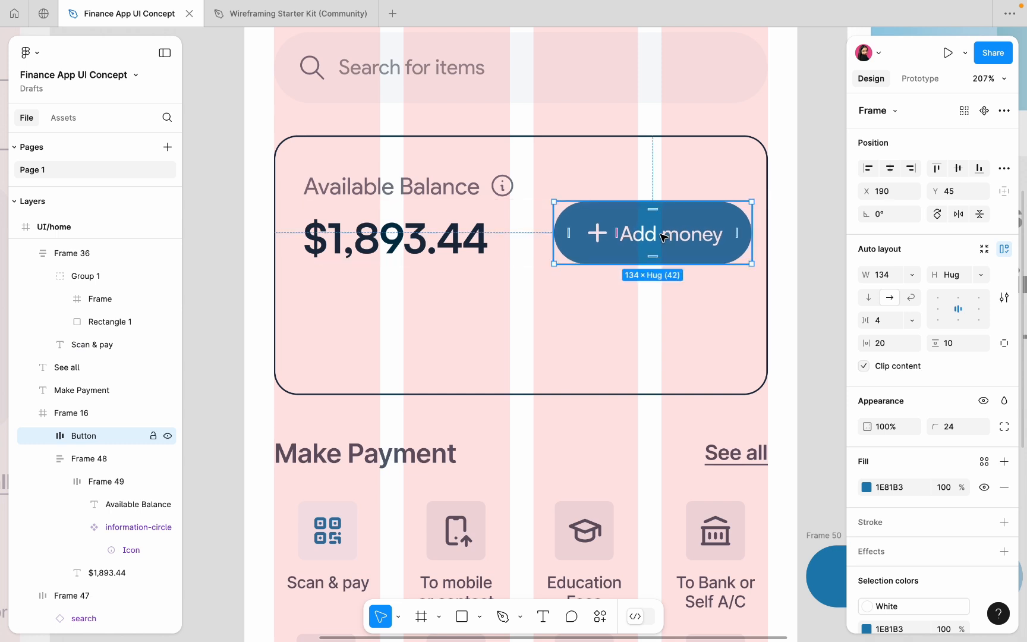
click(557, 297)
drag(523, 394, 530, 298)
Set separate paddings on the card's Add money button and increase its bottom padding slightly.
scroll(719, 226, up, 5)
double_click(719, 226)
double_click(624, 246)
scroll(624, 245, up, 5)
click(476, 293)
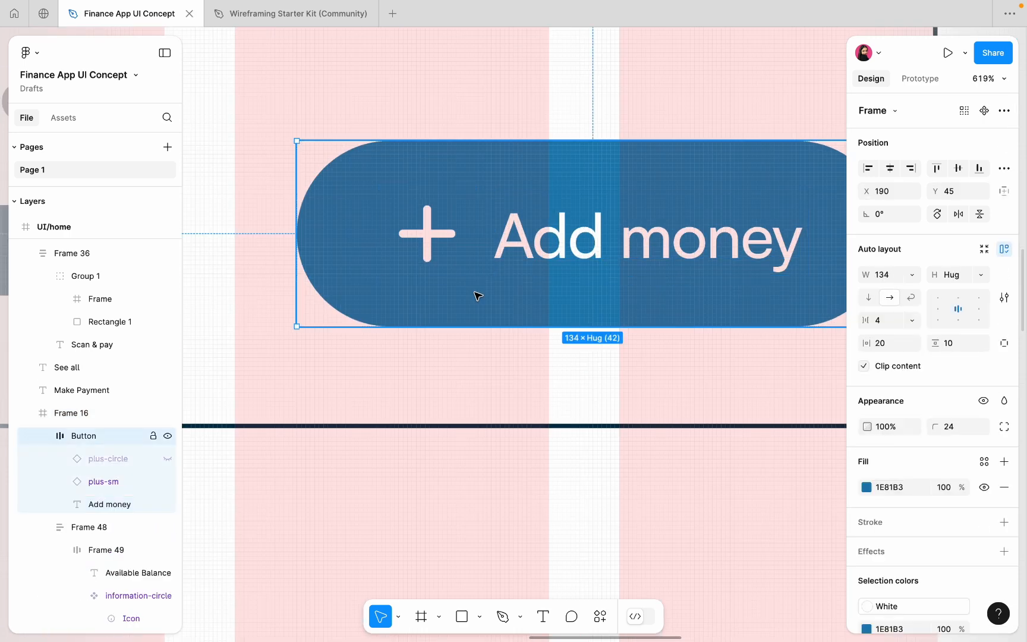
scroll(476, 293, down, 3)
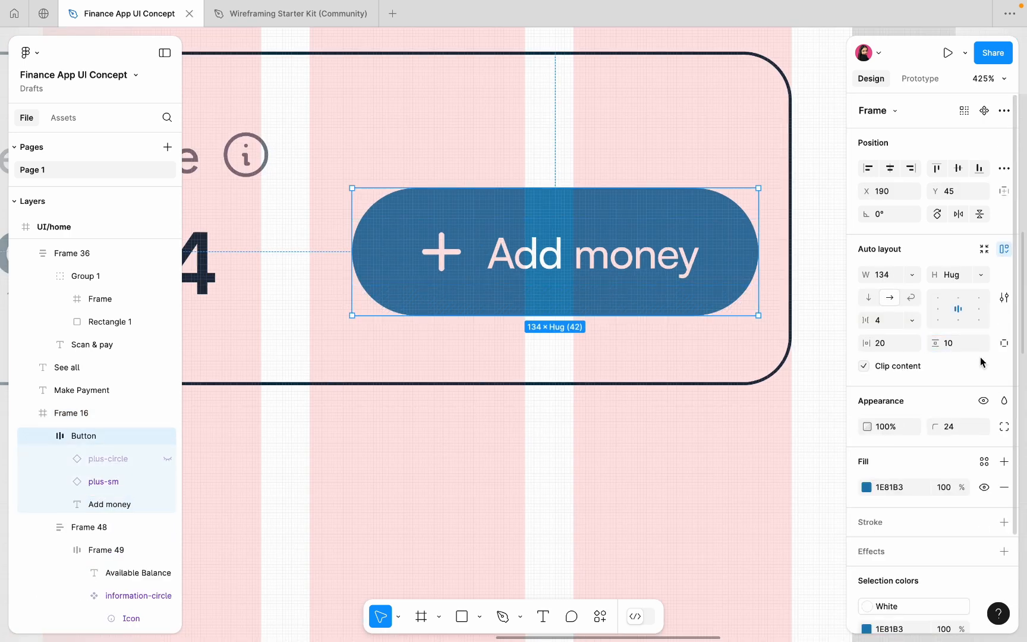
click(1004, 343)
click(953, 366)
key(Up)
scroll(633, 419, down, 10)
click(612, 449)
scroll(612, 449, down, 3)
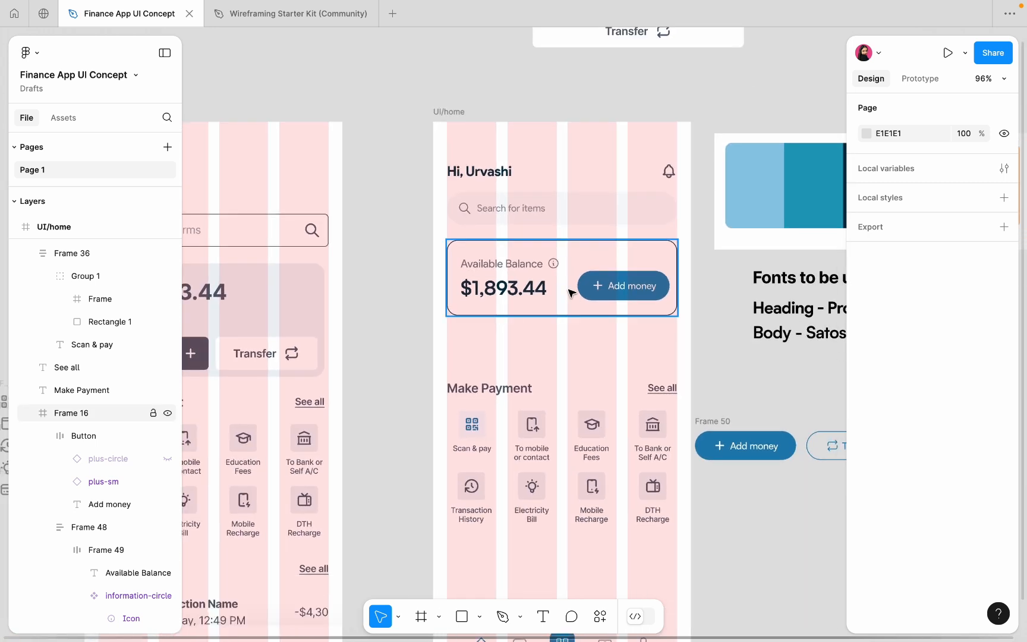
Fill the balance card with the pale gray F7F9FA and hide its stroke.
click(569, 293)
click(866, 441)
click(694, 479)
click(779, 91)
scroll(558, 237, up, 4)
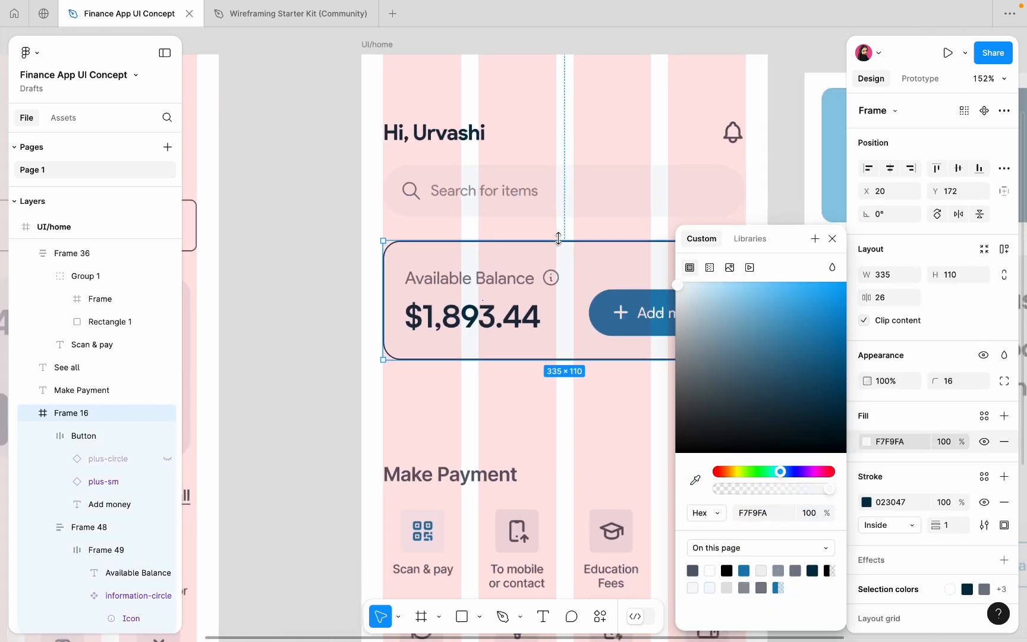
scroll(559, 237, right, 2)
click(984, 502)
click(579, 381)
Add a stroke to the search bar in the gray 757D8A sampled from the info icon beside Available Balance.
click(553, 183)
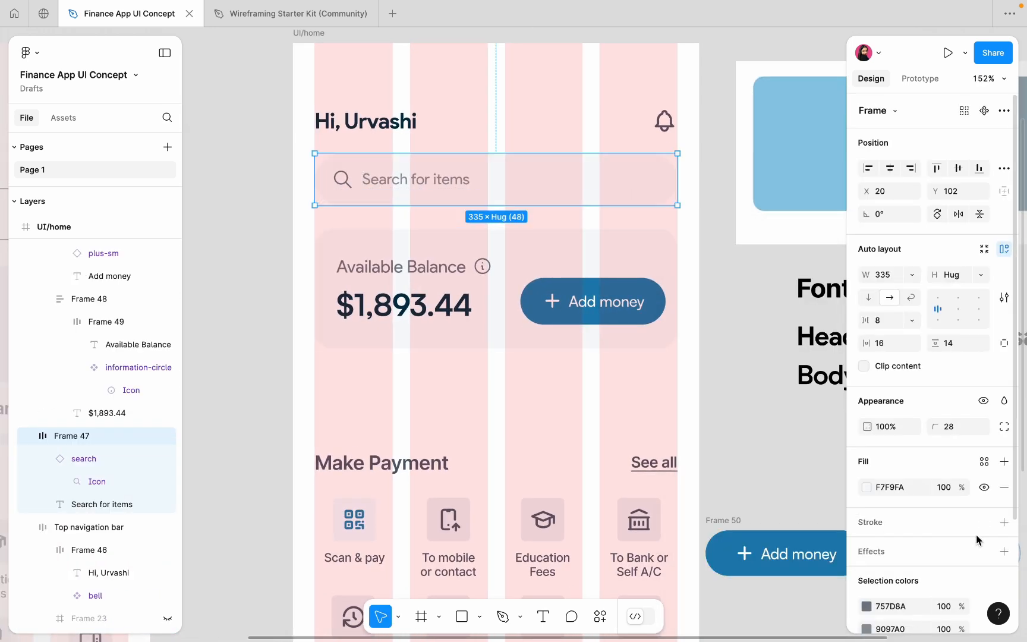
click(1003, 522)
click(866, 547)
click(695, 479)
scroll(487, 268, up, 5)
click(506, 271)
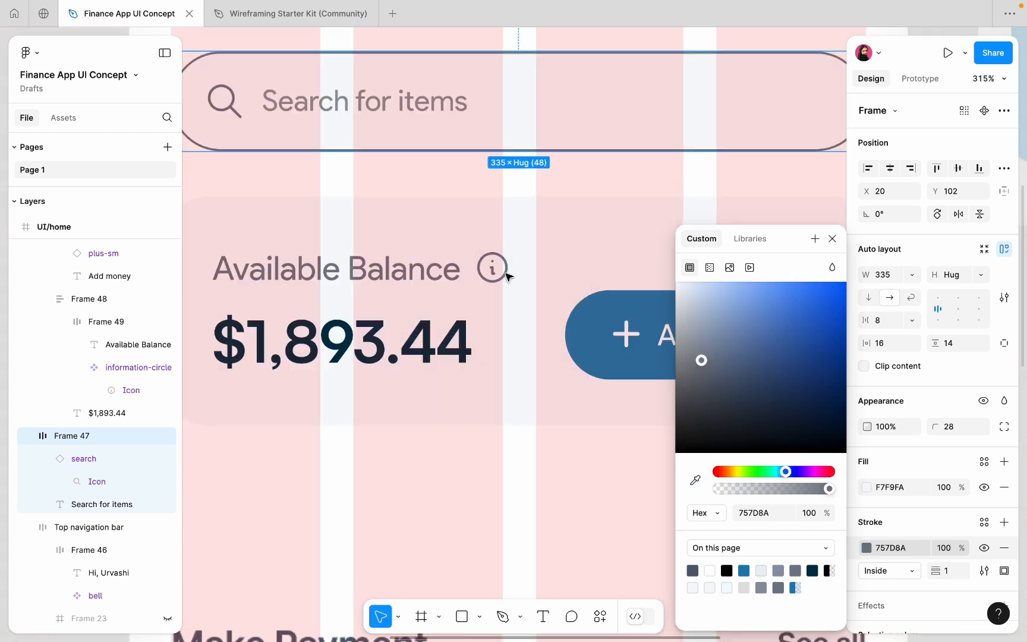
scroll(506, 272, down, 2)
Hide the search bar's fill and lighten its stroke to EEF0F3.
click(984, 486)
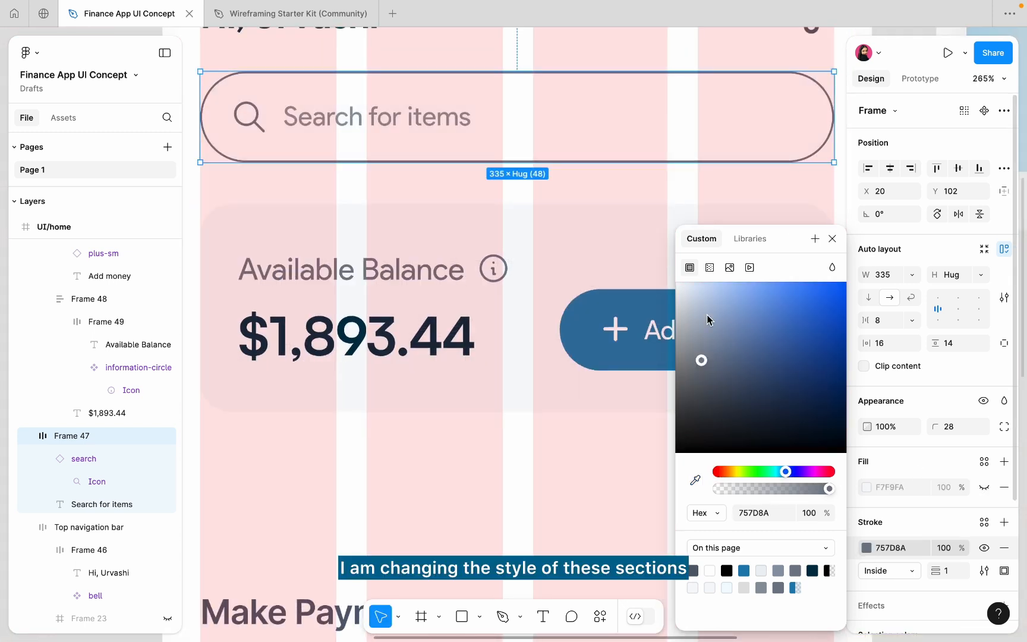
click(681, 314)
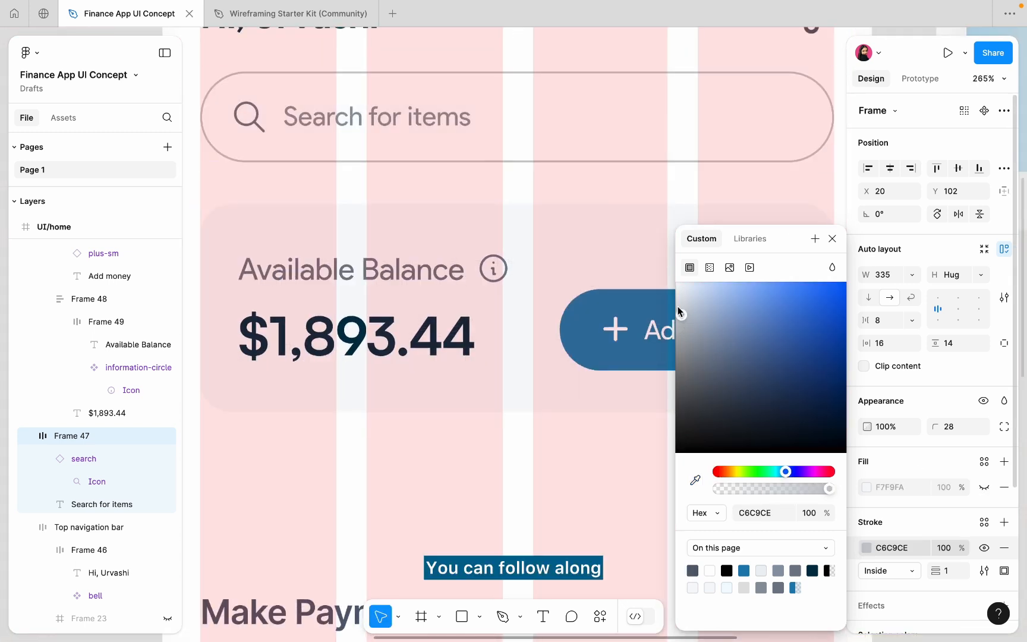
drag(683, 312, 674, 309)
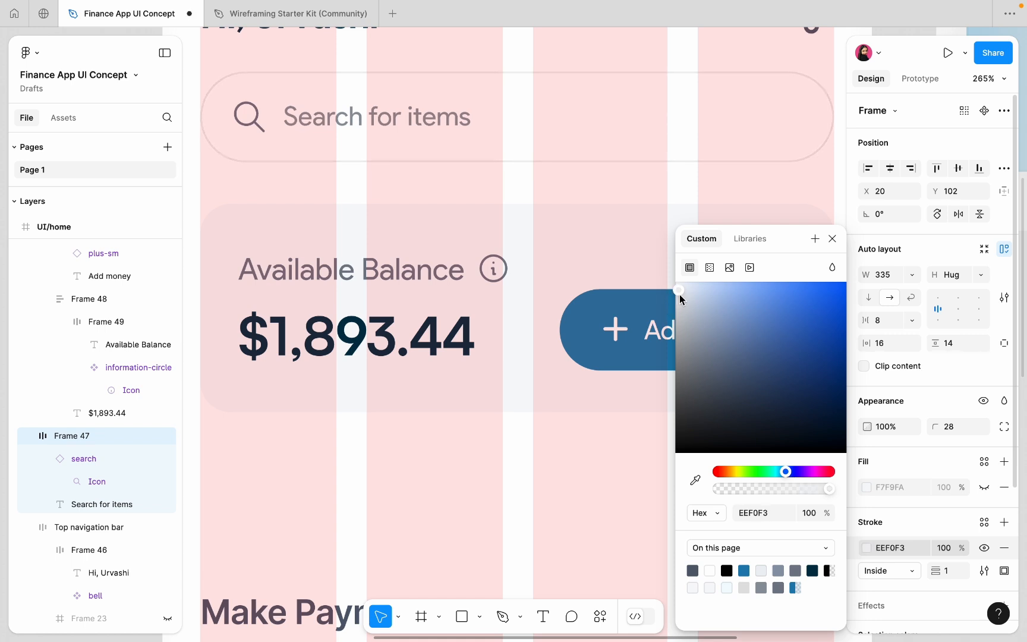
click(534, 451)
Move the whole Make Payment section up beneath the shortened balance card, with its heading at Y 310.
scroll(535, 452, down, 5)
scroll(535, 455, down, 4)
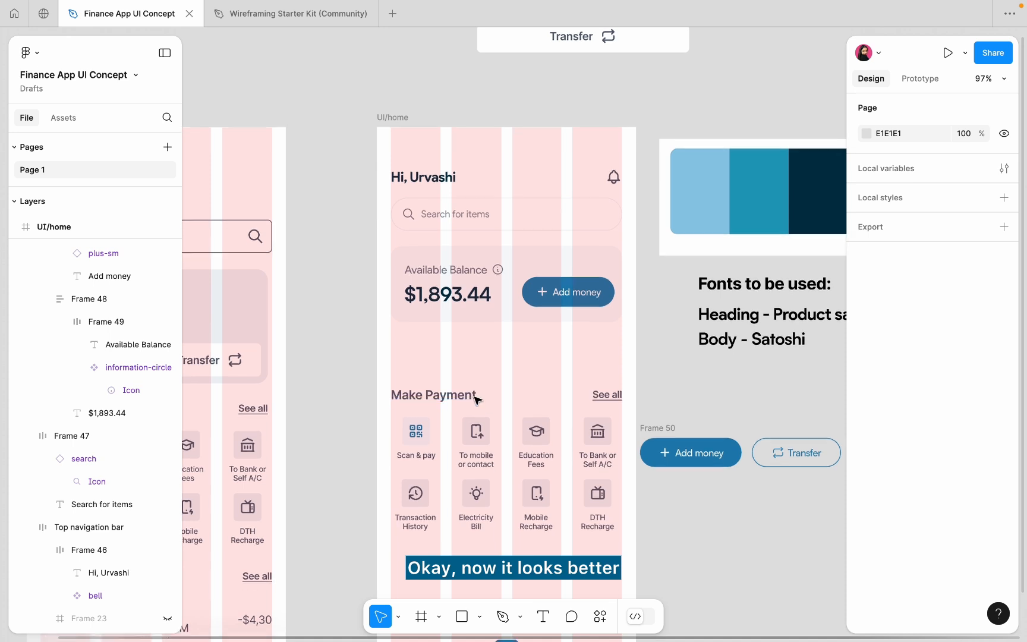
scroll(475, 399, down, 2)
drag(365, 331, 628, 509)
drag(610, 382, 612, 336)
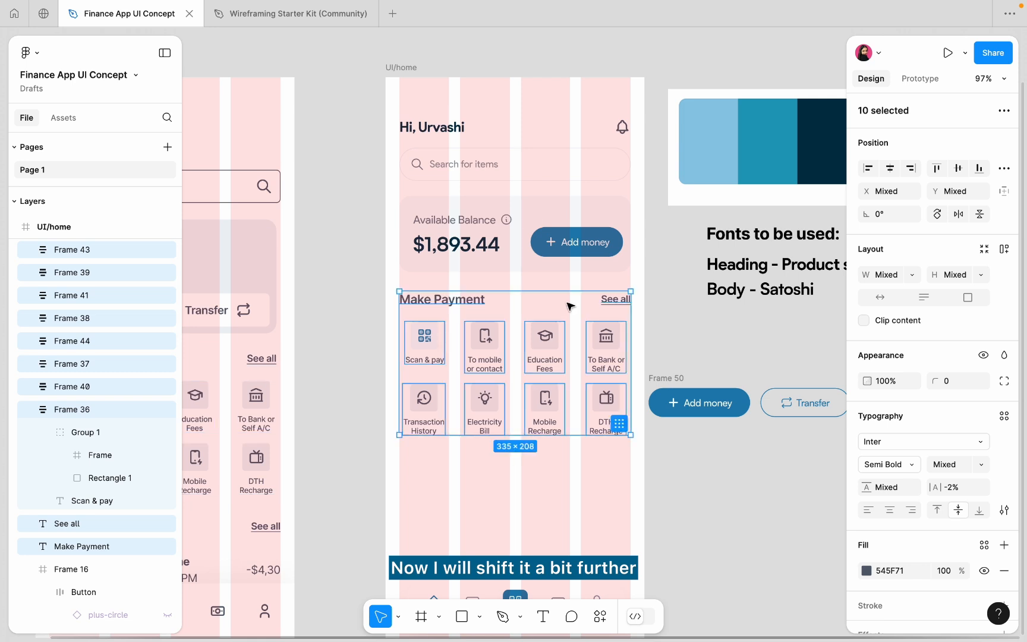
Change the Make Payment heading's font to Product Sans Bold.
scroll(474, 287, up, 5)
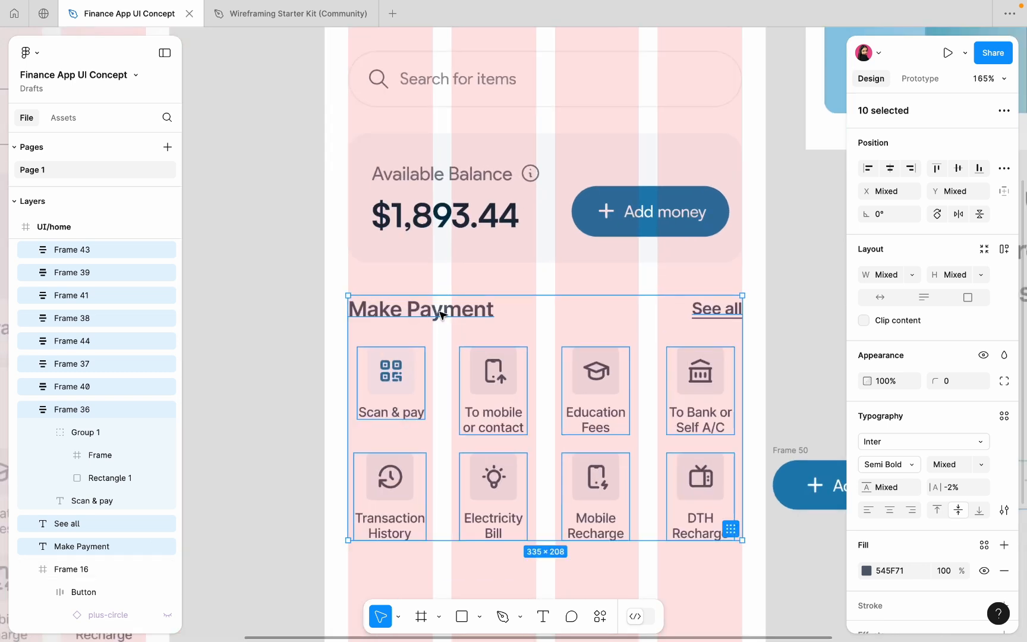
click(441, 298)
click(896, 419)
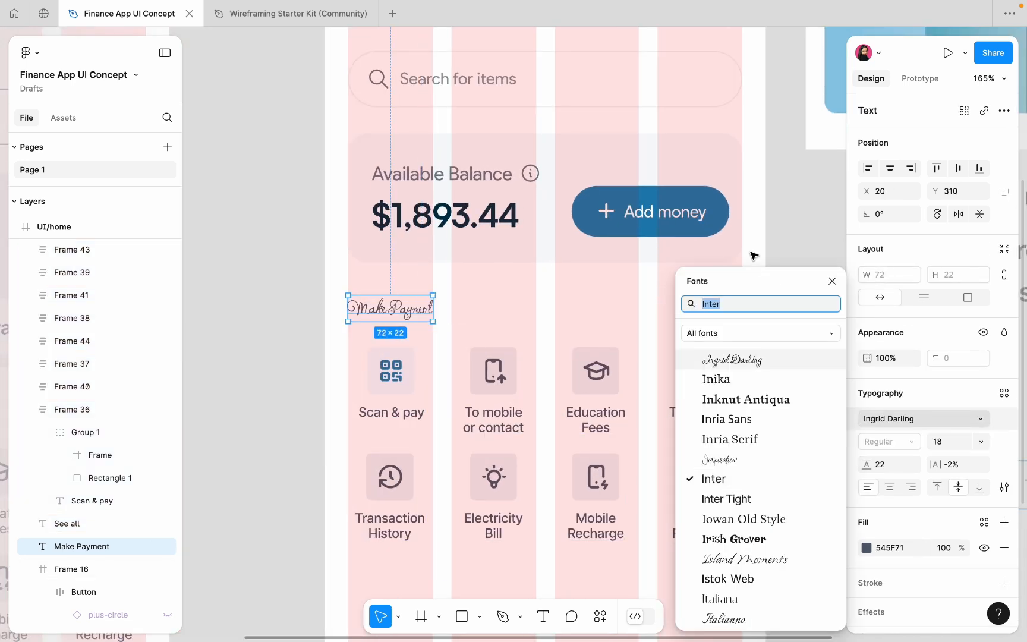
text(pro)
click(724, 349)
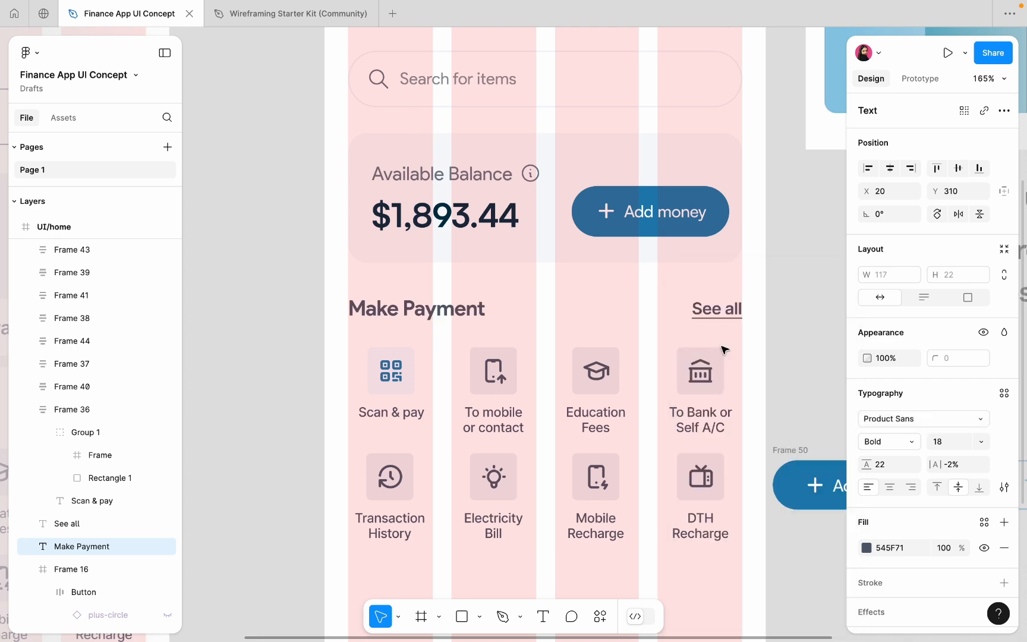
Recolor the Make Payment heading with the dark navy sampled from the color palette.
click(866, 548)
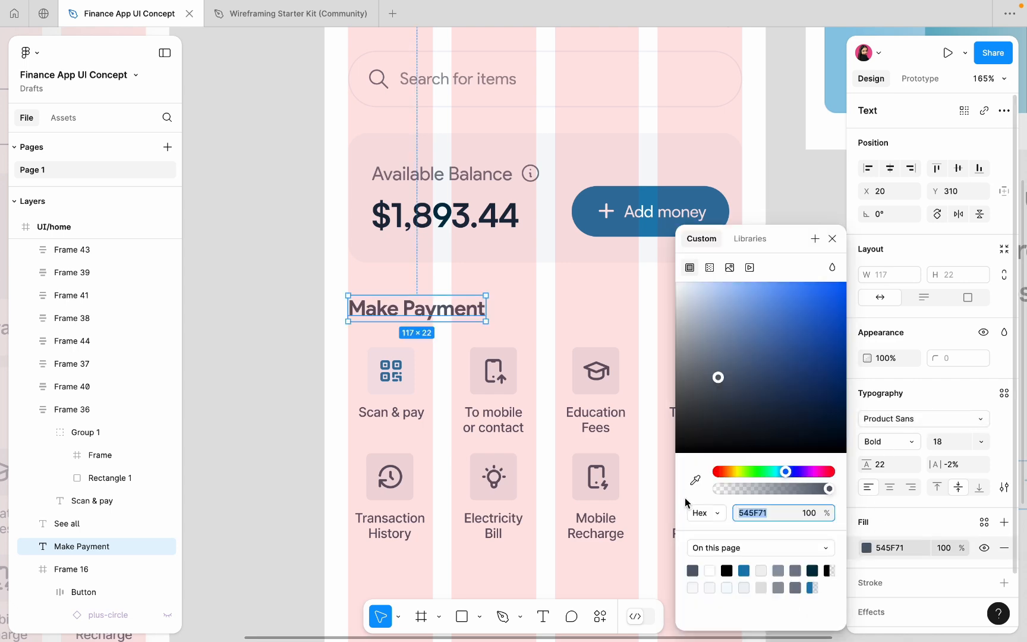
click(695, 480)
scroll(586, 426, down, 5)
scroll(586, 426, right, 3)
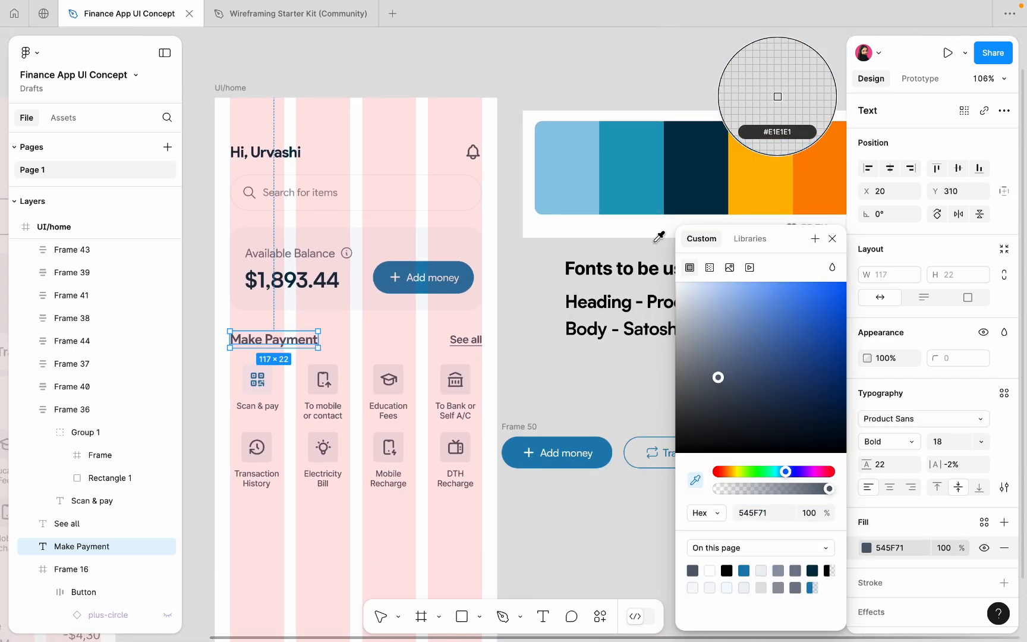
click(691, 194)
scroll(346, 397, up, 5)
scroll(345, 397, left, 2)
click(891, 443)
click(893, 445)
Change the See all link's font to Product Sans Regular.
click(631, 292)
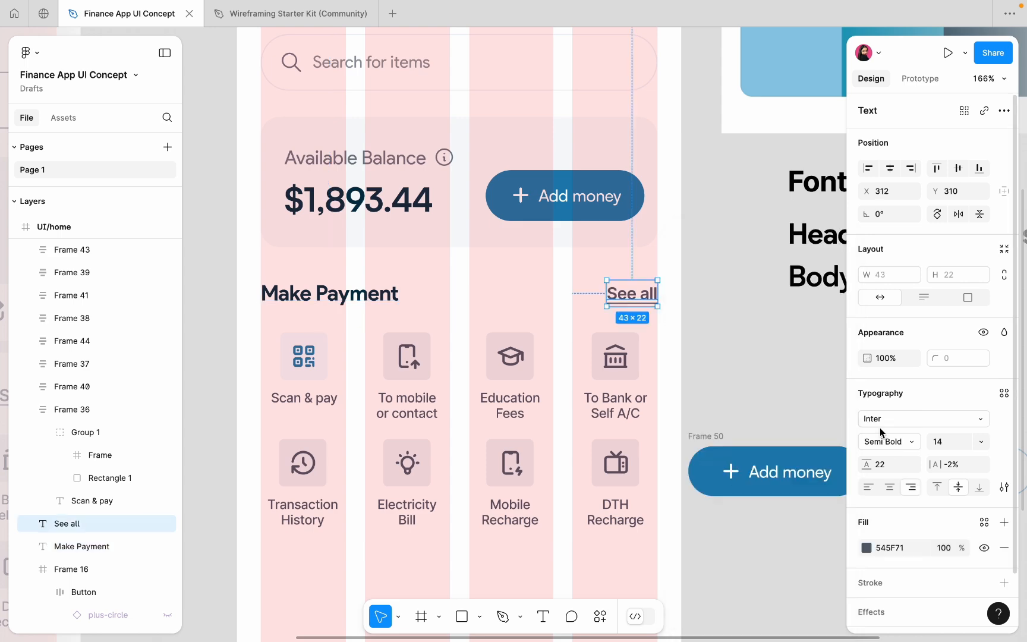
click(880, 427)
text(pro)
click(777, 348)
click(888, 441)
click(882, 423)
Recolor the See all link with the teal 229EBC sampled from the color palette.
click(865, 548)
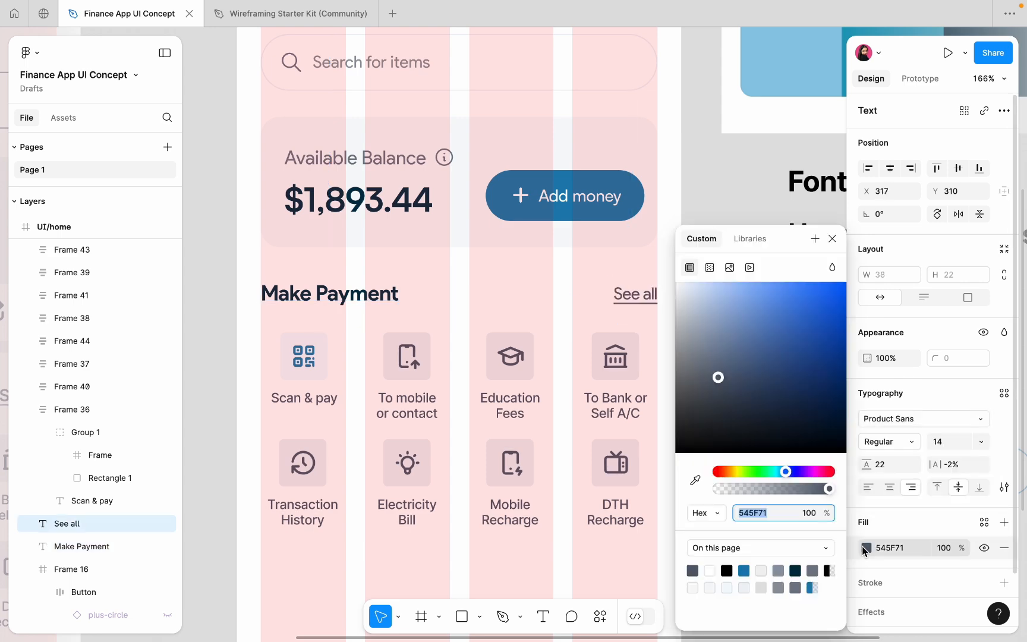
click(694, 480)
scroll(581, 438, down, 5)
scroll(581, 438, right, 3)
click(661, 167)
click(582, 324)
scroll(582, 323, up, 5)
scroll(582, 323, left, 3)
Recolor the See all link with the blue sampled from the Add money button.
click(615, 272)
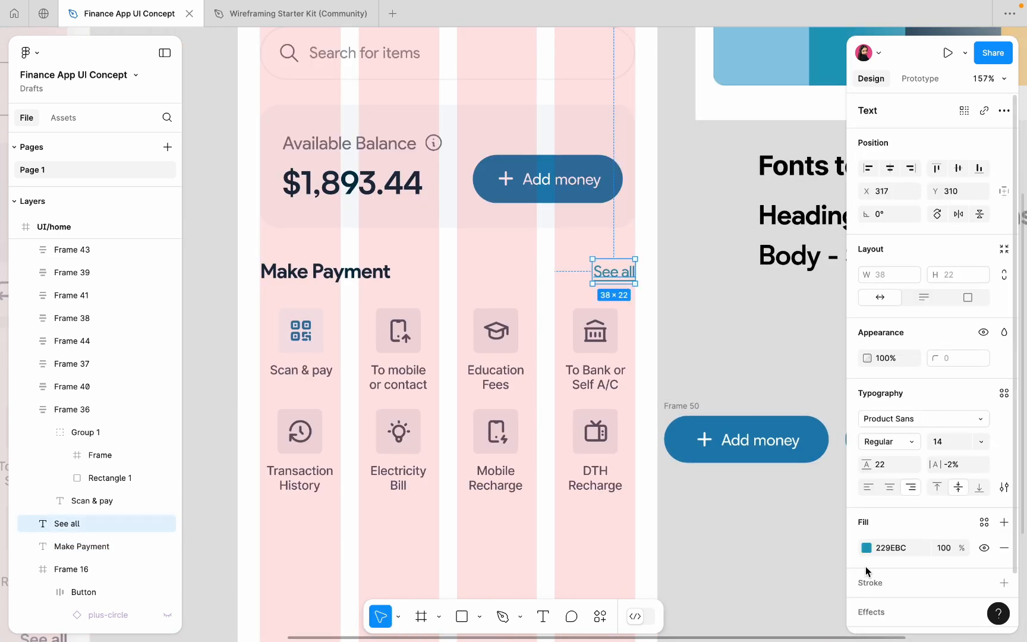
click(865, 548)
click(697, 479)
click(545, 180)
click(678, 177)
scroll(535, 250, up, 4)
scroll(535, 249, left, 3)
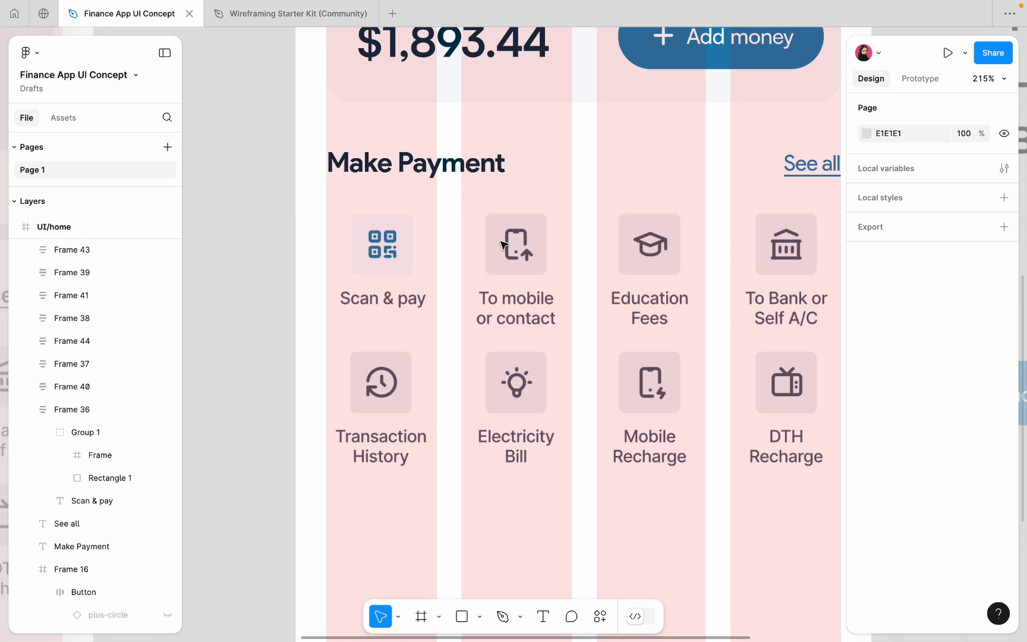
Change the Scan & pay label's font to Satoshi and center-align its text.
double_click(398, 296)
click(903, 419)
text(s)
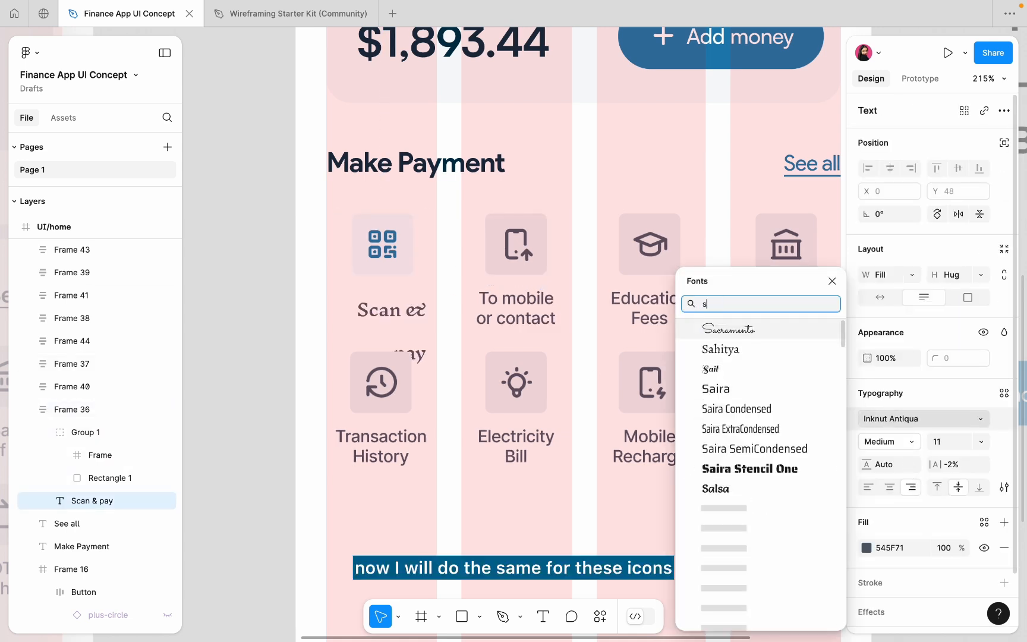
text(at)
click(719, 368)
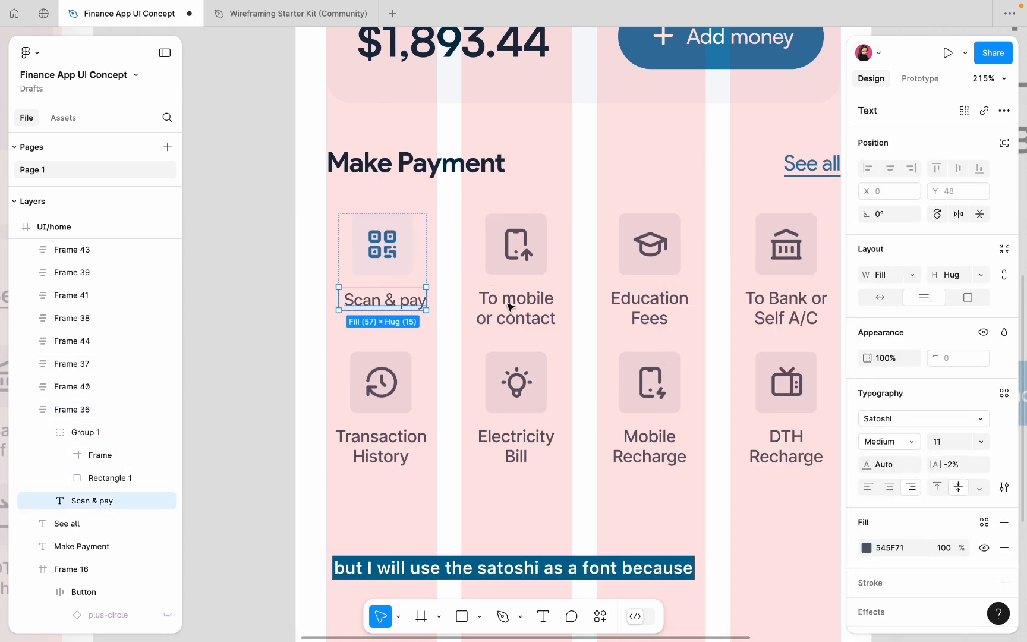
scroll(366, 265, up, 5)
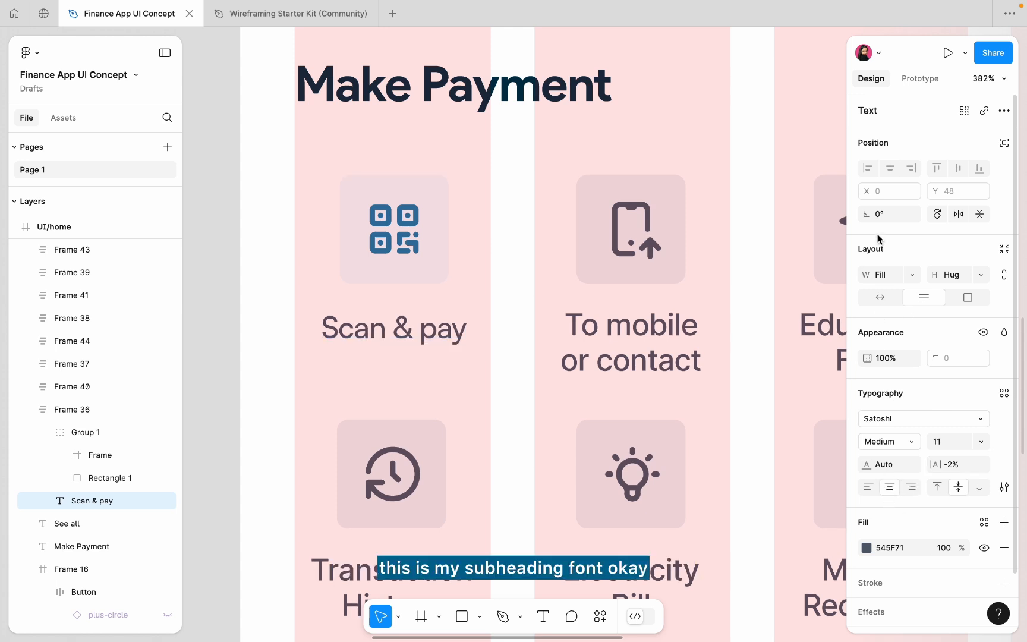
Recolor the Scan & pay label with the dark navy 023047 sampled from the greeting name at the top of the home screen.
click(863, 547)
click(694, 480)
scroll(548, 442, down, 3)
scroll(546, 432, up, 3)
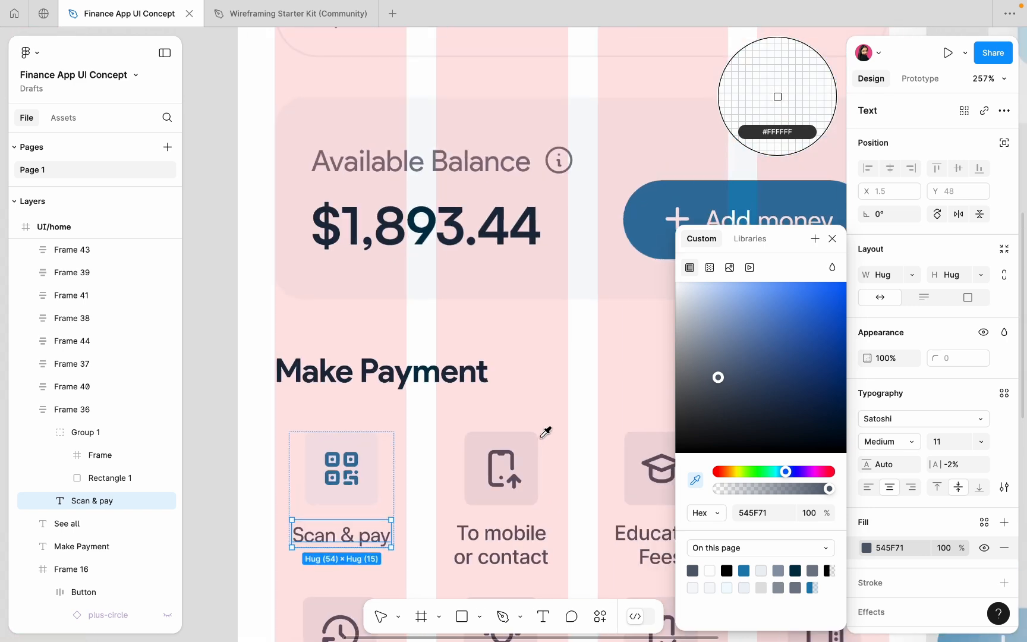
scroll(536, 279, down, 3)
scroll(537, 279, up, 2)
scroll(431, 117, up, 8)
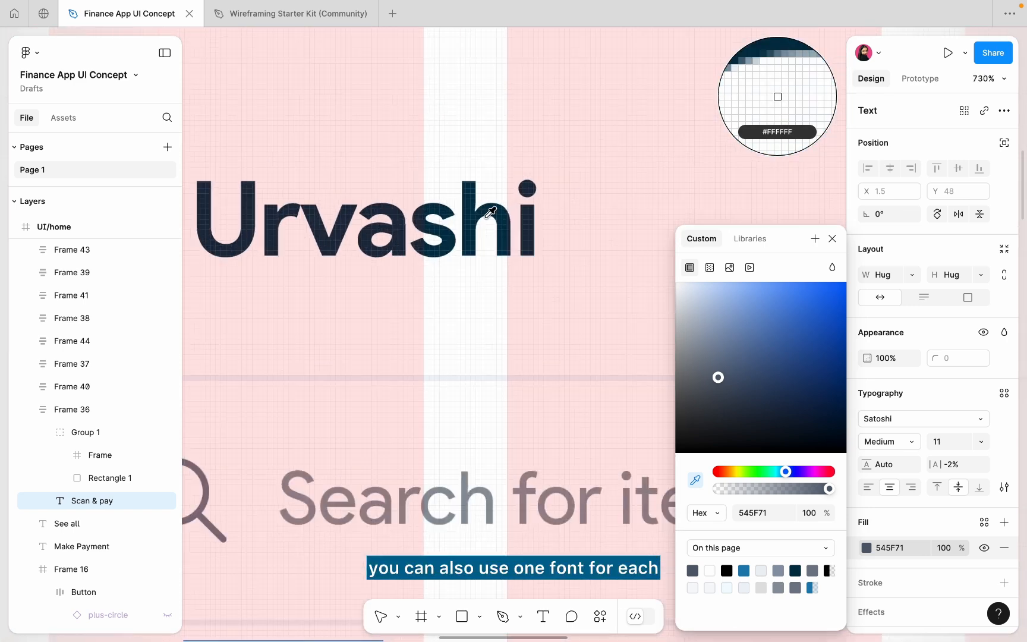
click(490, 212)
scroll(473, 208, down, 5)
scroll(474, 214, down, 10)
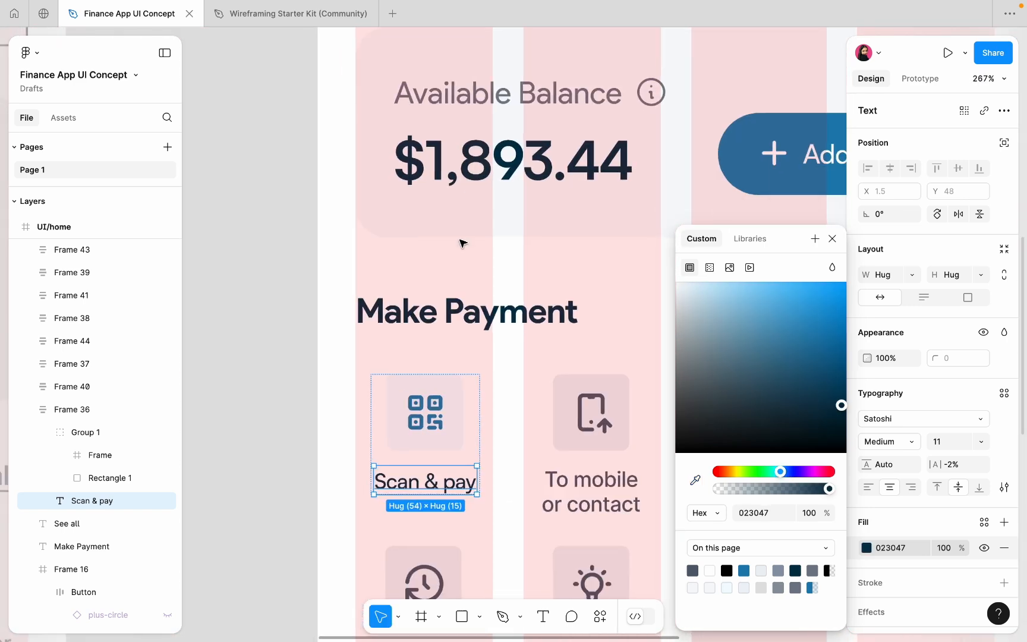
scroll(424, 494, up, 3)
click(320, 434)
Recolor the To mobile or contact icon blue 1E81B3 and its tile pale blue F3FBFF, matching the Scan & pay item.
double_click(651, 414)
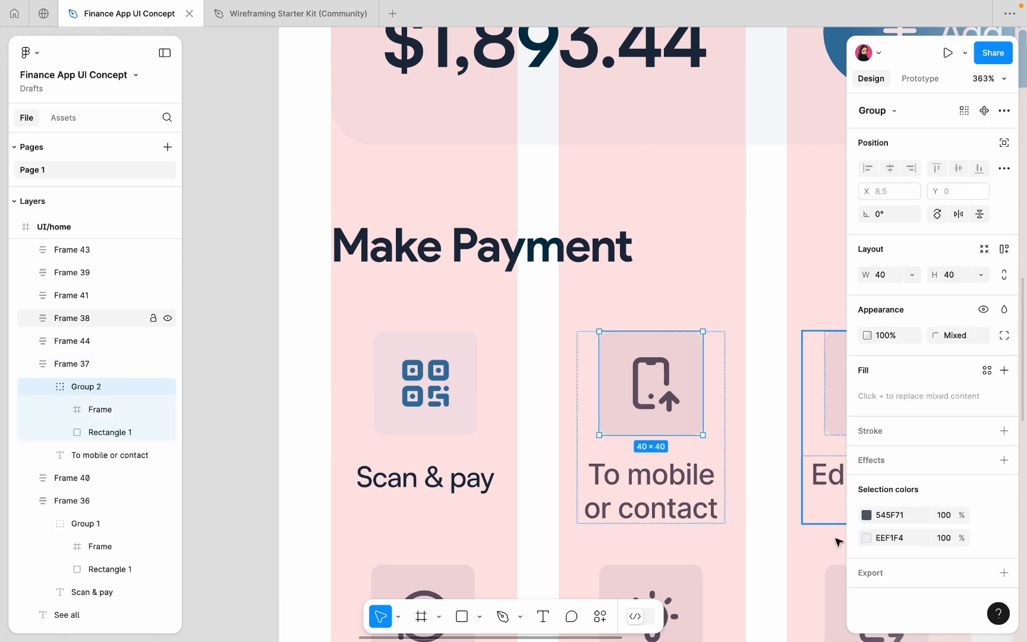
click(865, 515)
click(696, 478)
scroll(476, 360, down, 2)
scroll(477, 360, right, 4)
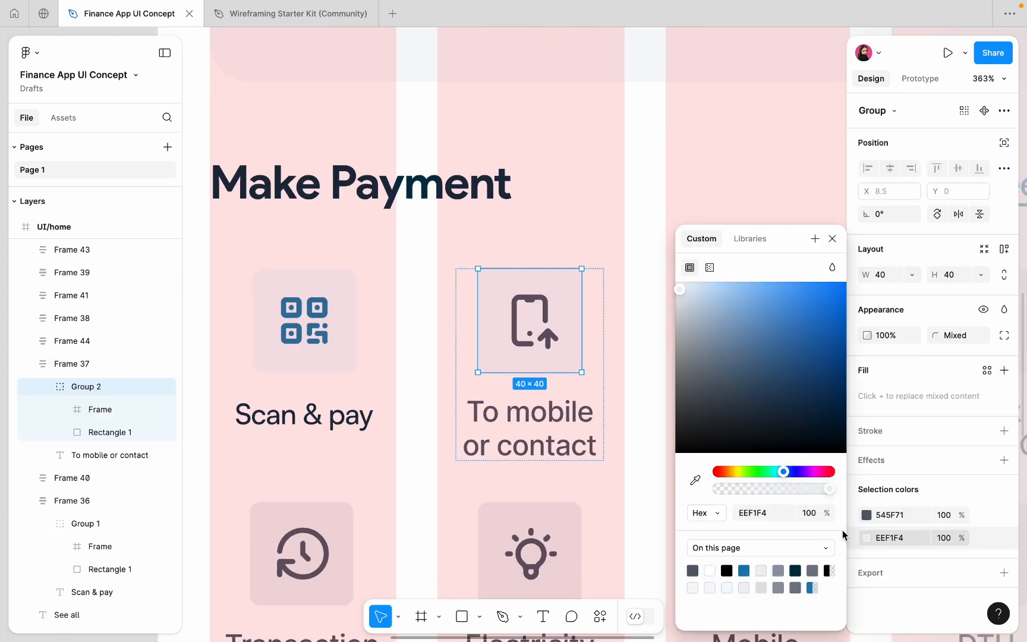
click(694, 480)
scroll(312, 298, up, 4)
click(324, 299)
scroll(333, 297, down, 5)
click(431, 288)
Change the To mobile or contact label's font to Satoshi.
double_click(515, 417)
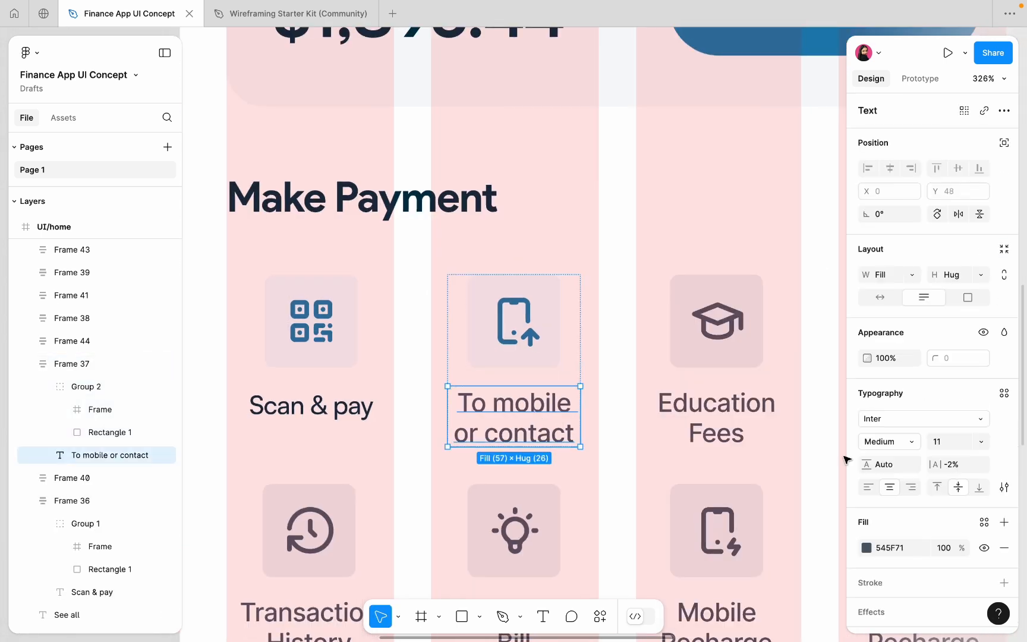
click(922, 420)
text(sat)
click(761, 367)
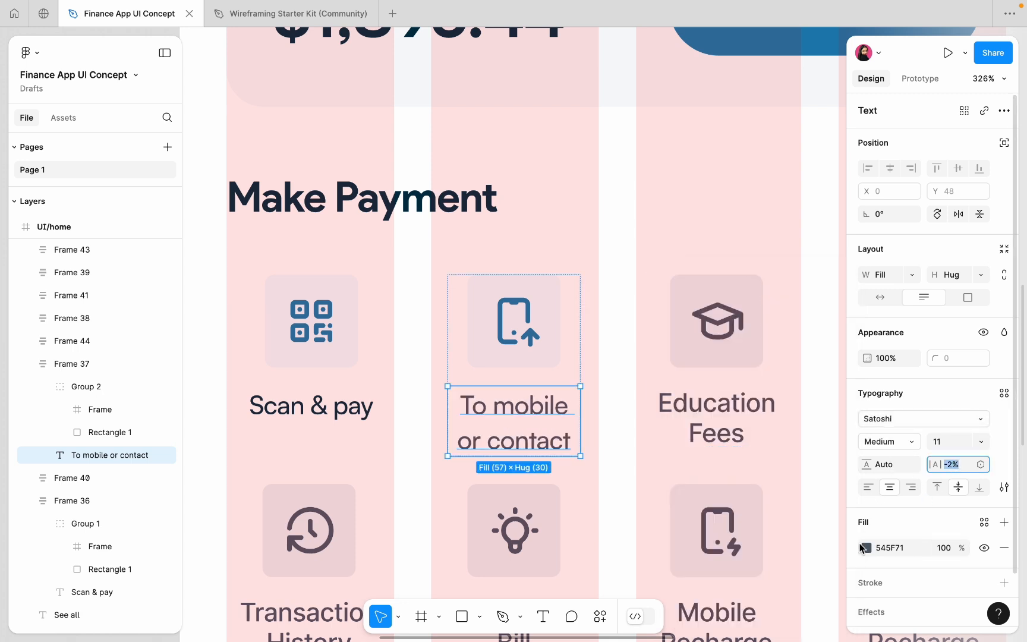
double_click(318, 410)
double_click(534, 422)
Recolor the To mobile or contact label with the dark navy sampled from the existing heading text.
click(866, 550)
click(698, 481)
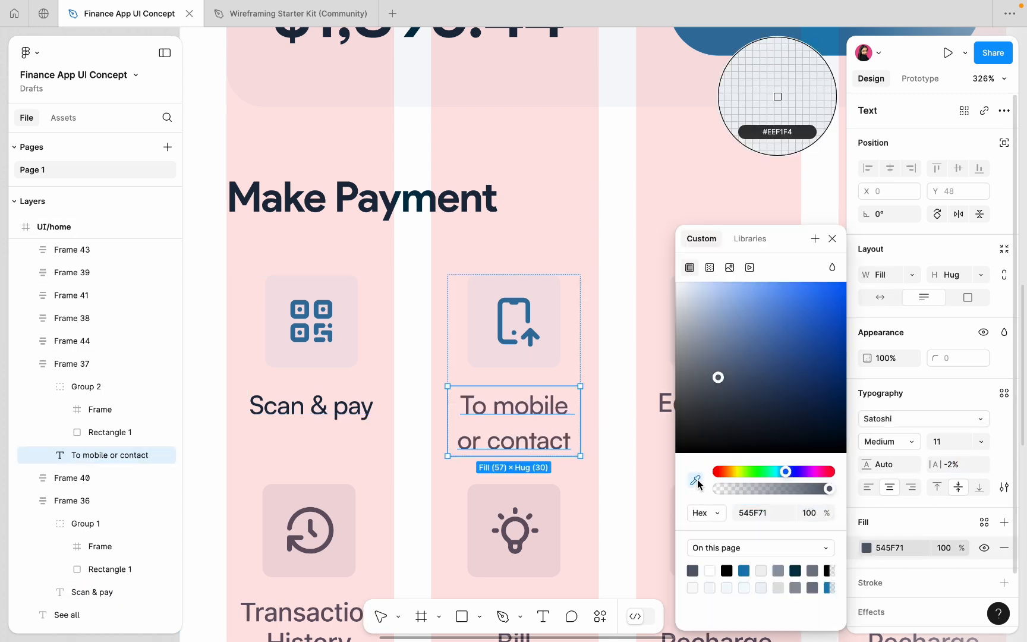
scroll(479, 191, up, 5)
click(477, 191)
scroll(472, 199, down, 3)
click(571, 211)
Recolor the Education Fees icon blue 1E81B3 and its tile pale blue F3FBFF, sampling the finished payment icons.
scroll(573, 212, down, 4)
double_click(659, 280)
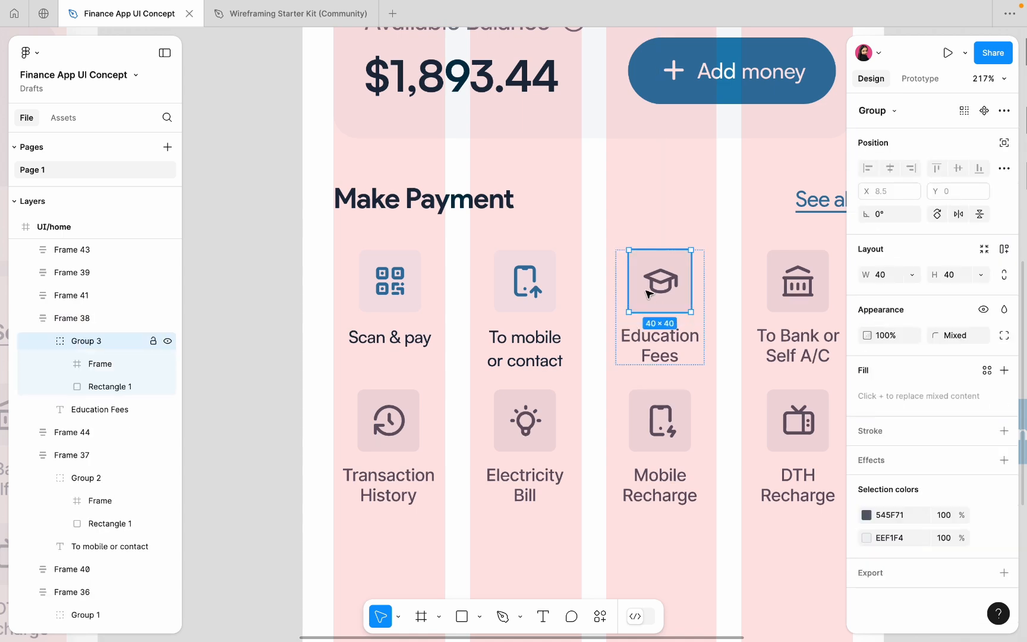
scroll(644, 292, up, 3)
click(865, 538)
click(865, 515)
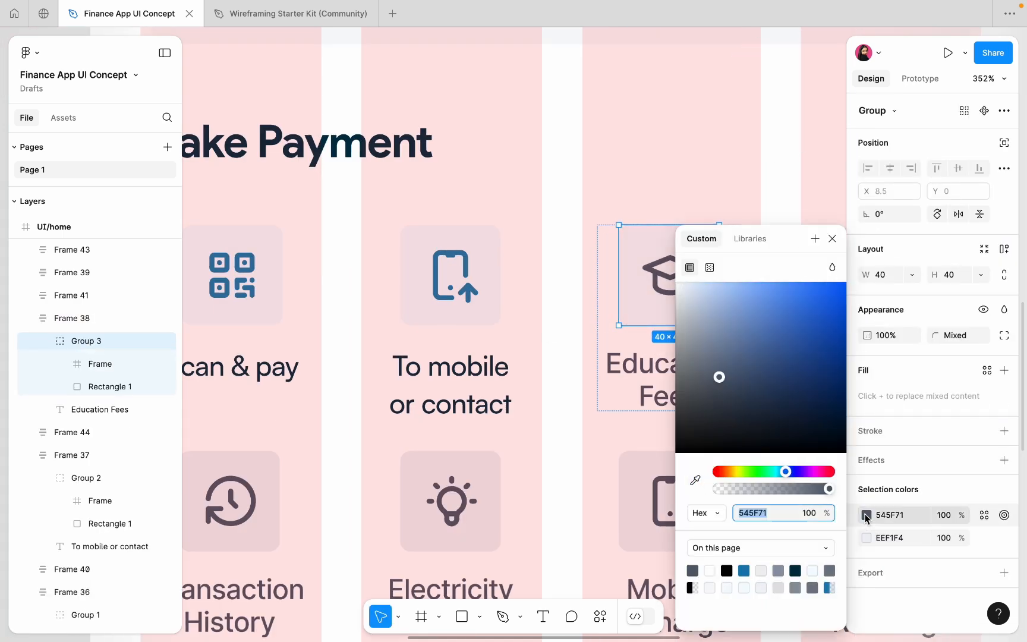
click(696, 480)
scroll(540, 333, up, 4)
click(402, 243)
scroll(402, 245, down, 4)
click(468, 171)
scroll(467, 171, down, 3)
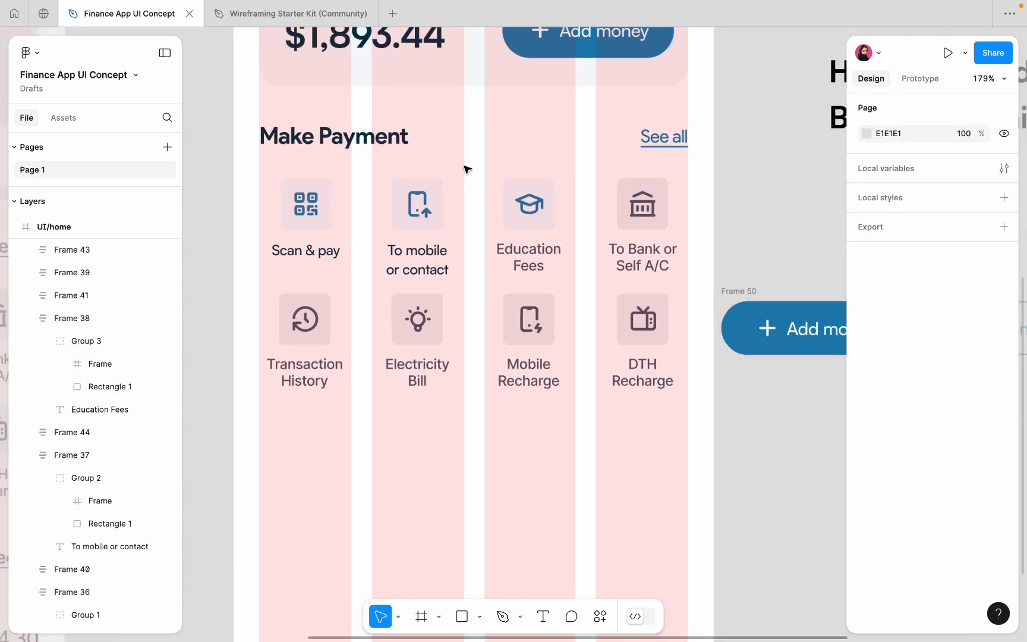
Change the Education Fees label's font to Satoshi.
double_click(527, 251)
click(914, 418)
text(sat)
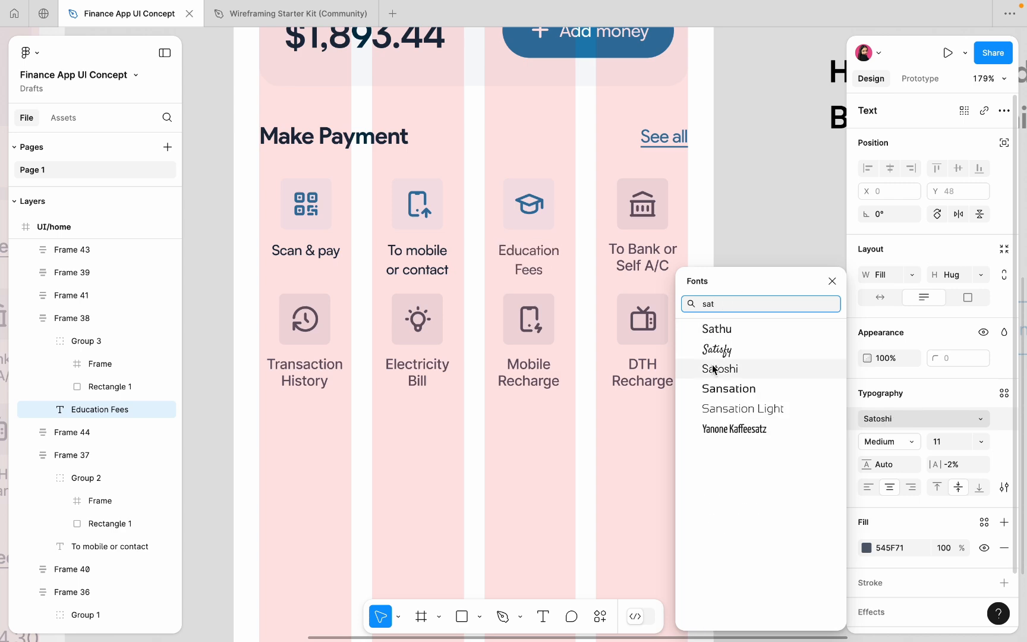
click(715, 366)
Recolor the Education Fees label with the dark navy sampled from the Make Payment heading.
scroll(529, 250, up, 3)
click(866, 548)
click(696, 480)
scroll(394, 199, up, 4)
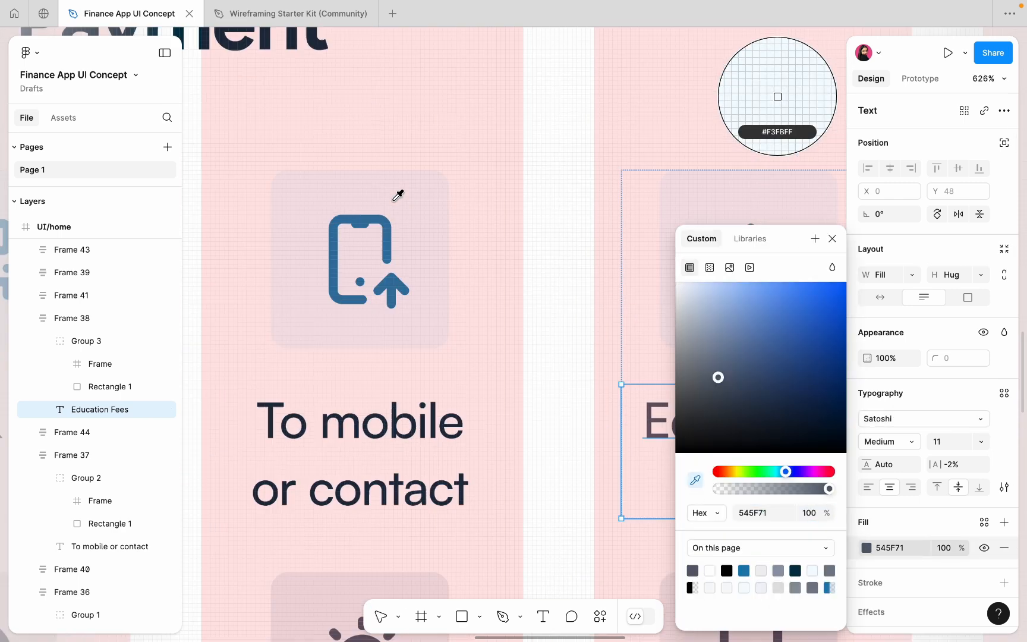
scroll(393, 191, up, 2)
click(377, 79)
click(521, 132)
scroll(521, 132, down, 4)
scroll(529, 154, right, 2)
Recolor the To Bank or Self A/C tile pale blue F3FBFF and its bank icon blue 1E81B3.
click(688, 201)
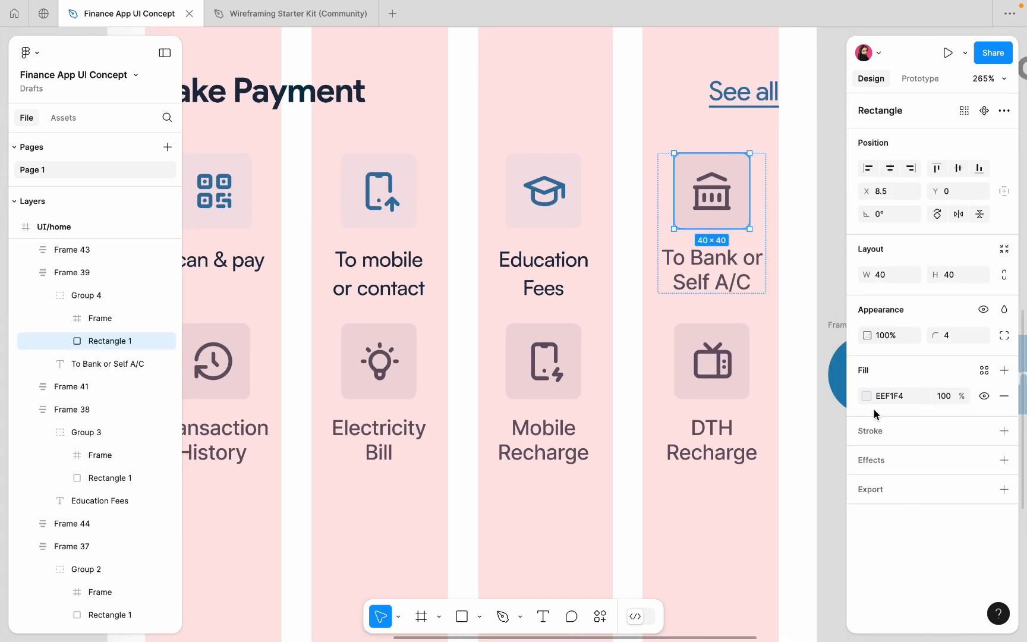
click(867, 397)
click(695, 480)
click(776, 97)
click(726, 171)
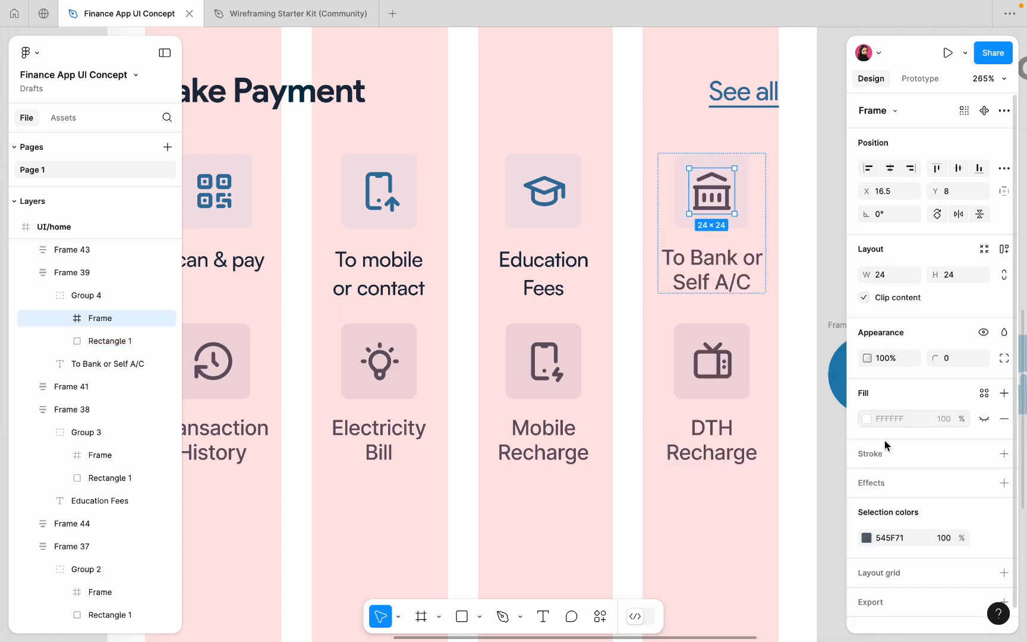
click(867, 538)
click(695, 480)
scroll(576, 204, up, 5)
click(528, 141)
scroll(528, 143, down, 5)
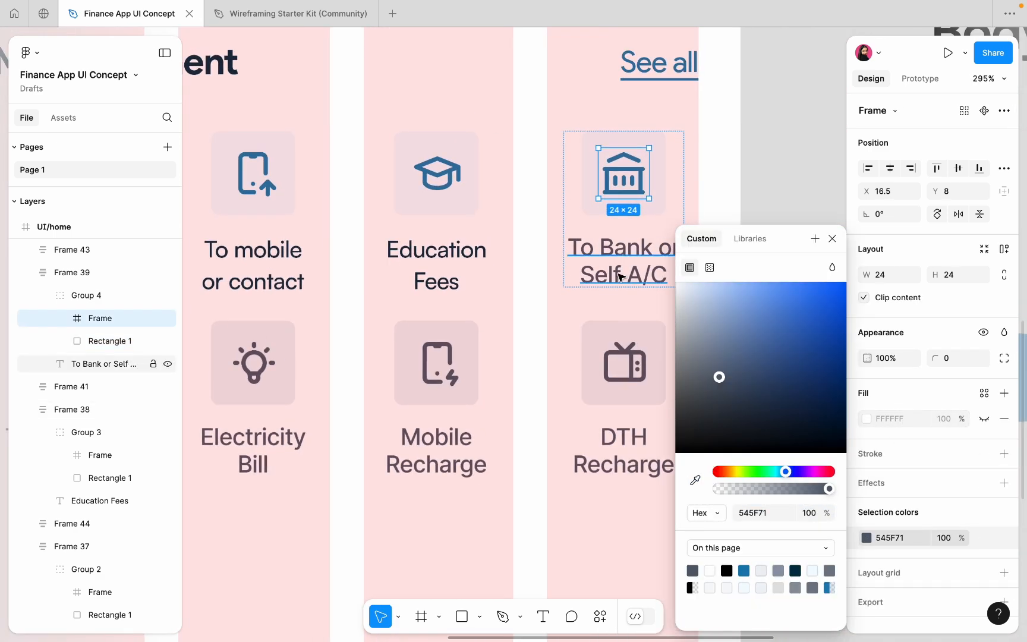
Change the To Bank or Self A/C label's font to Satoshi.
click(623, 269)
click(903, 417)
click(903, 418)
click(903, 417)
text(sat)
click(719, 368)
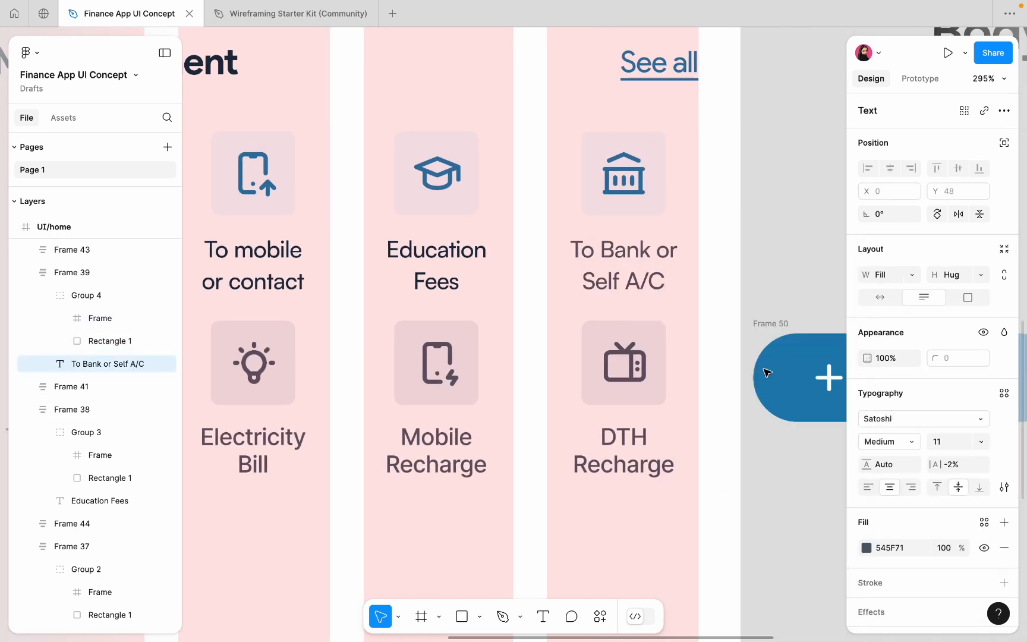
Recolor the To Bank or Self A/C label with the dark navy used for the other finished labels.
click(866, 547)
click(695, 481)
scroll(395, 180, up, 3)
click(392, 184)
click(498, 193)
scroll(498, 192, down, 5)
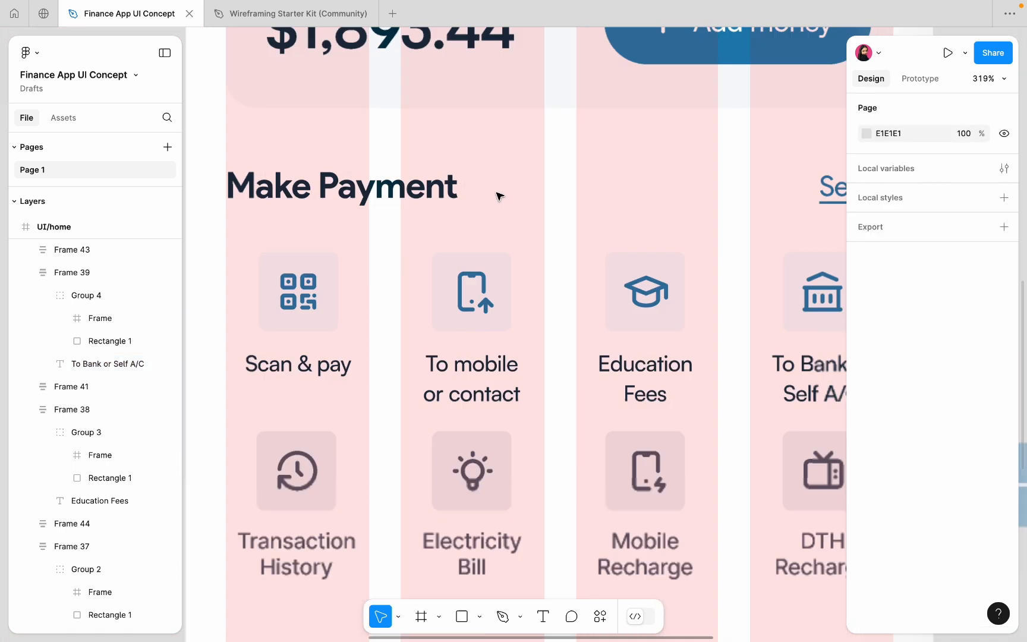
Move the four second-row payment items down slightly to widen the gap below the first row.
click(398, 345)
shift+click(484, 334)
shift+click(567, 327)
shift+click(638, 326)
drag(576, 327, 577, 338)
click(523, 302)
Wrap the four first-row payment items in a horizontal auto layout and center it horizontally on the home screen.
click(416, 249)
shift+click(480, 254)
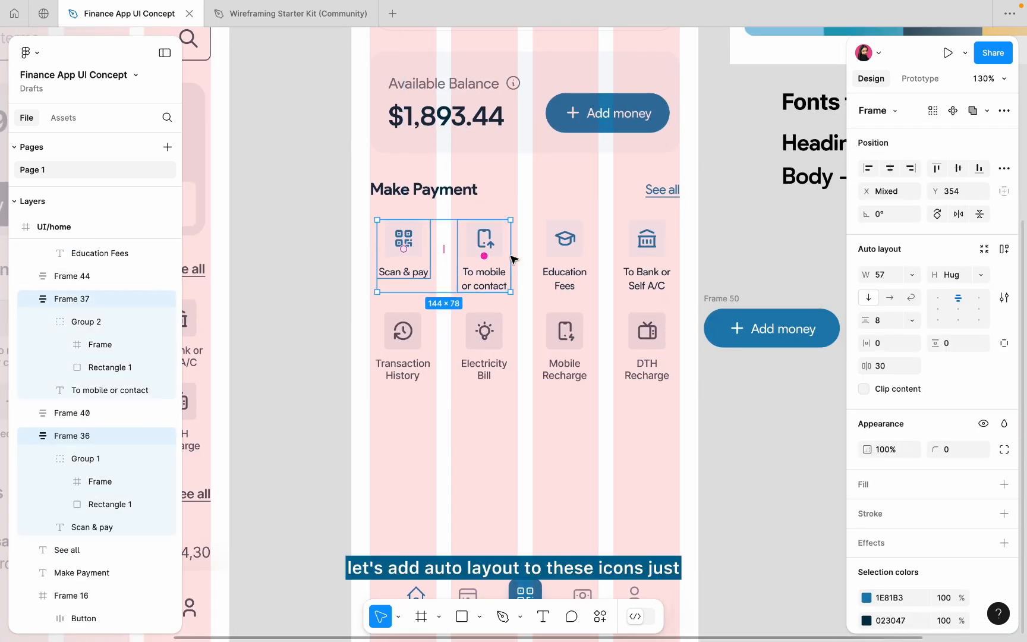
shift+click(562, 260)
shift+click(654, 260)
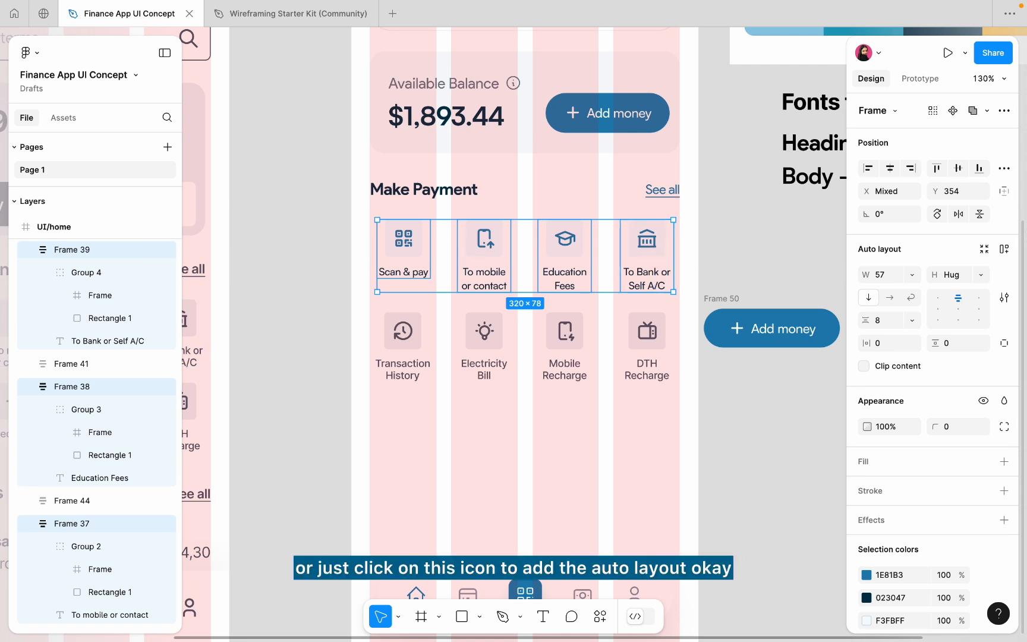
click(1003, 250)
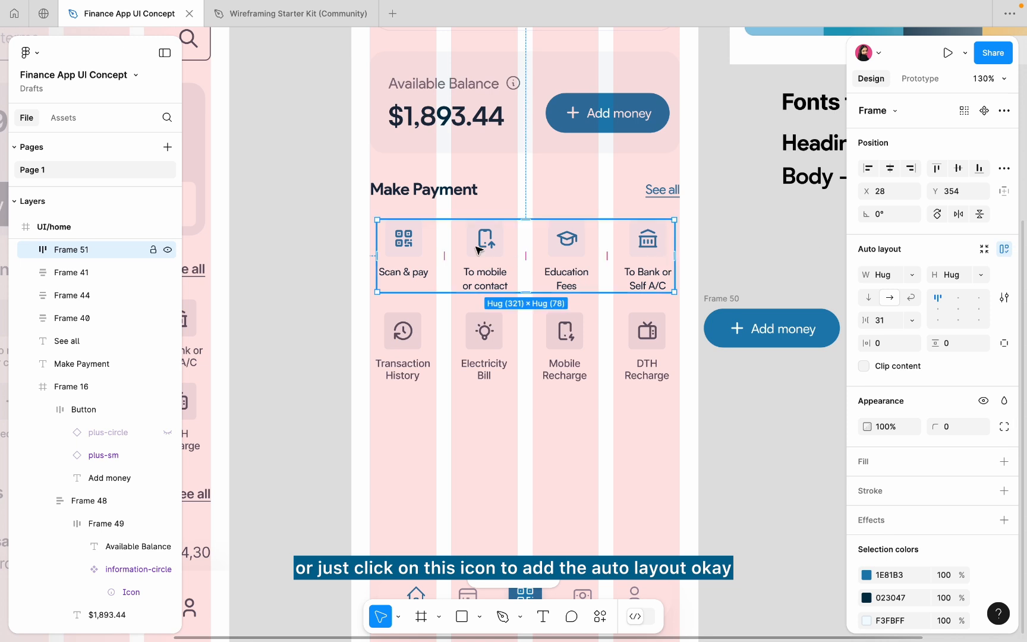
click(887, 169)
Set the spacing between the first-row payment items to 28.
click(890, 319)
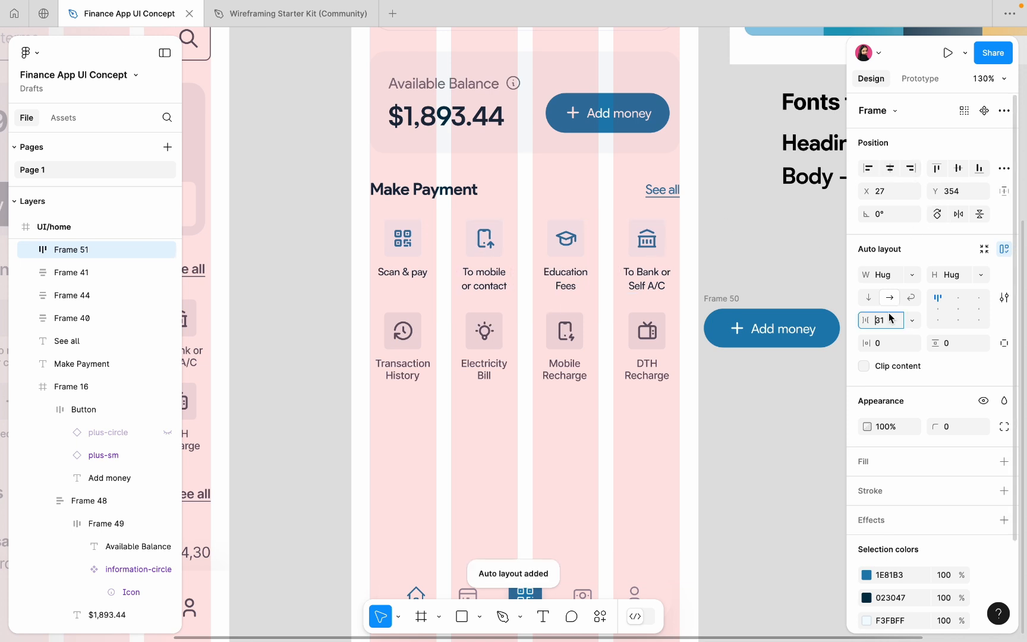
text(28)
key(Return)
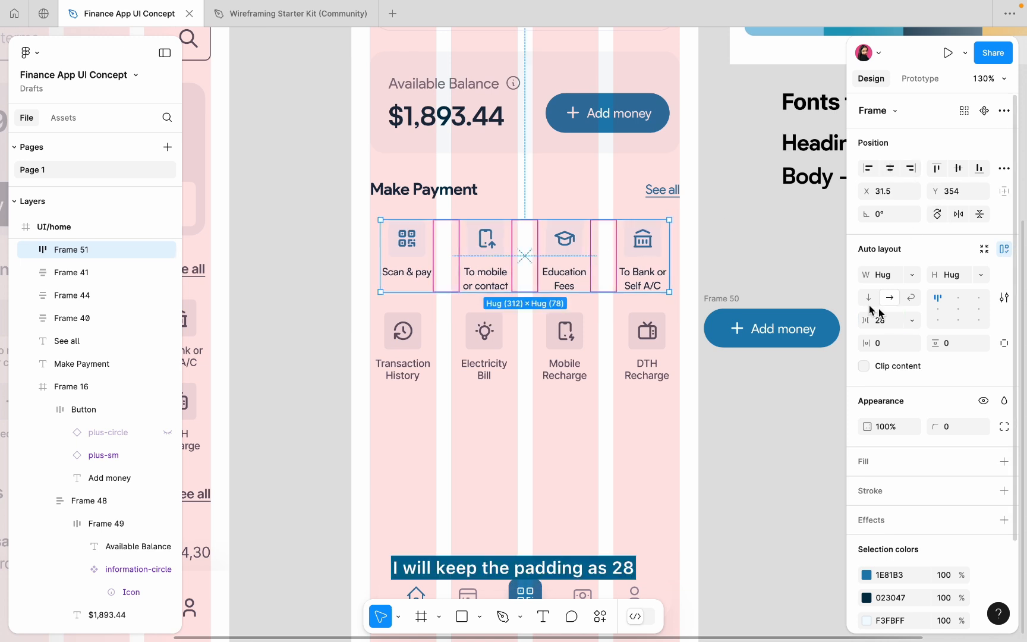
Set the spacing between the first-row payment items to 32 and center the row horizontally on the home screen.
click(887, 321)
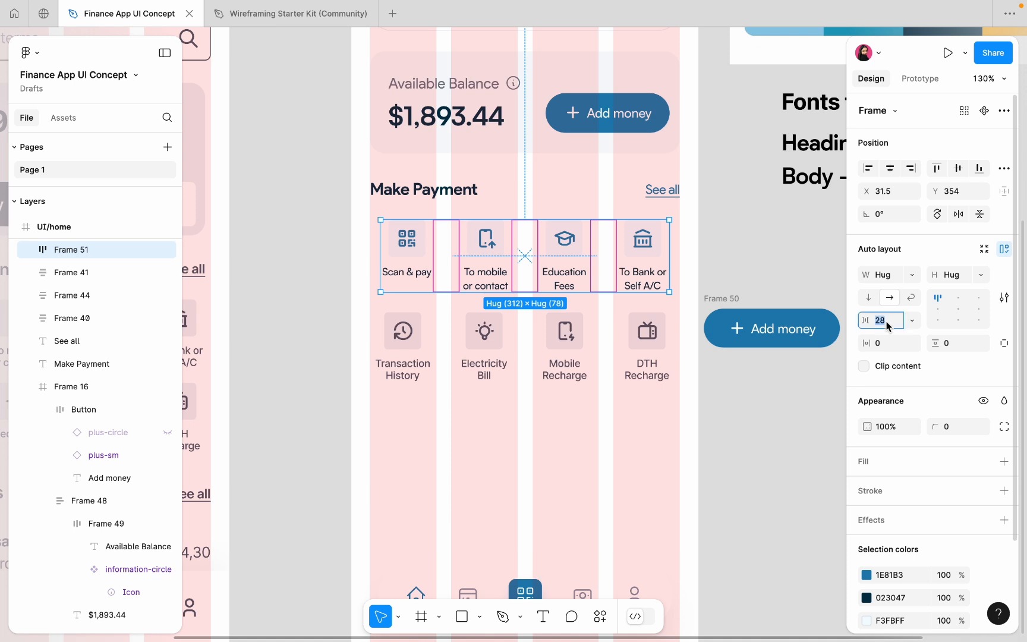
text(32)
key(Return)
click(890, 168)
click(730, 222)
Recolor the Transaction History icon with the Add money button's blue 1E81B3 and match its tile to the first row's pale blue.
scroll(494, 247, up, 5)
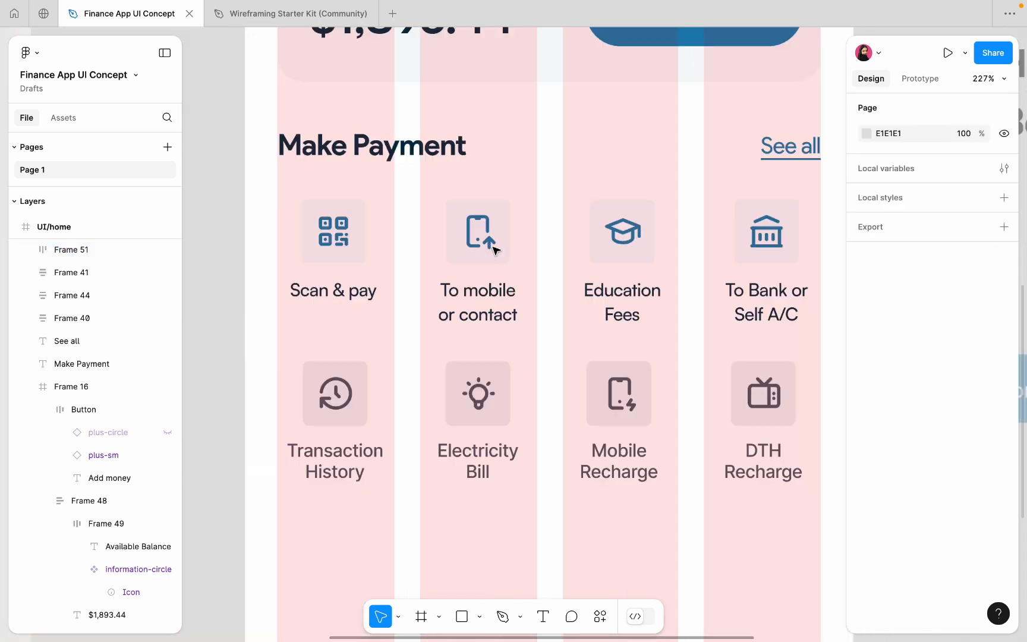
double_click(361, 411)
click(866, 515)
click(695, 480)
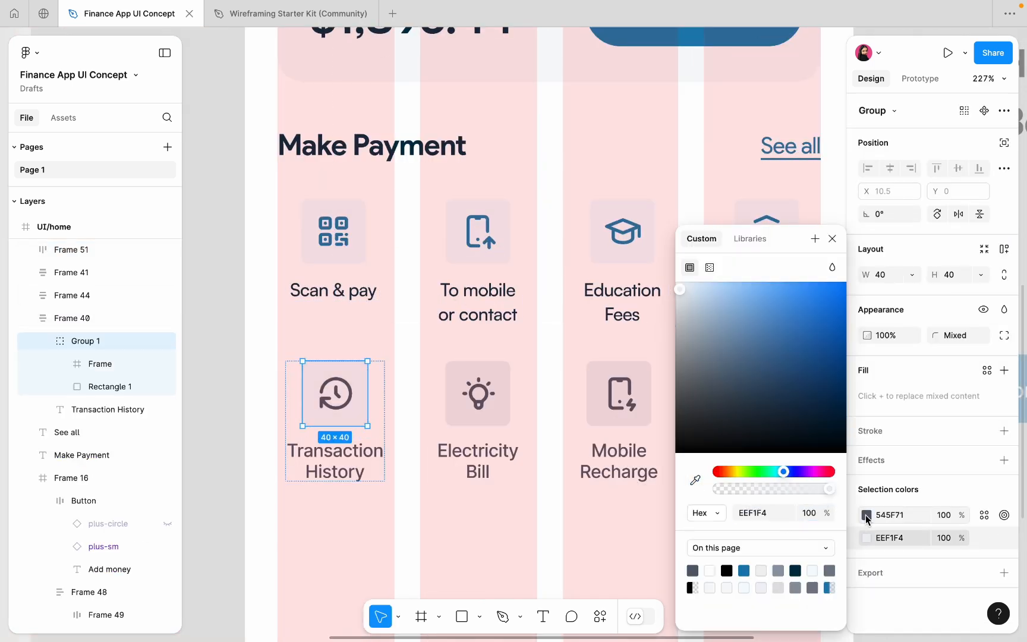
scroll(532, 250, down, 5)
scroll(536, 252, up, 2)
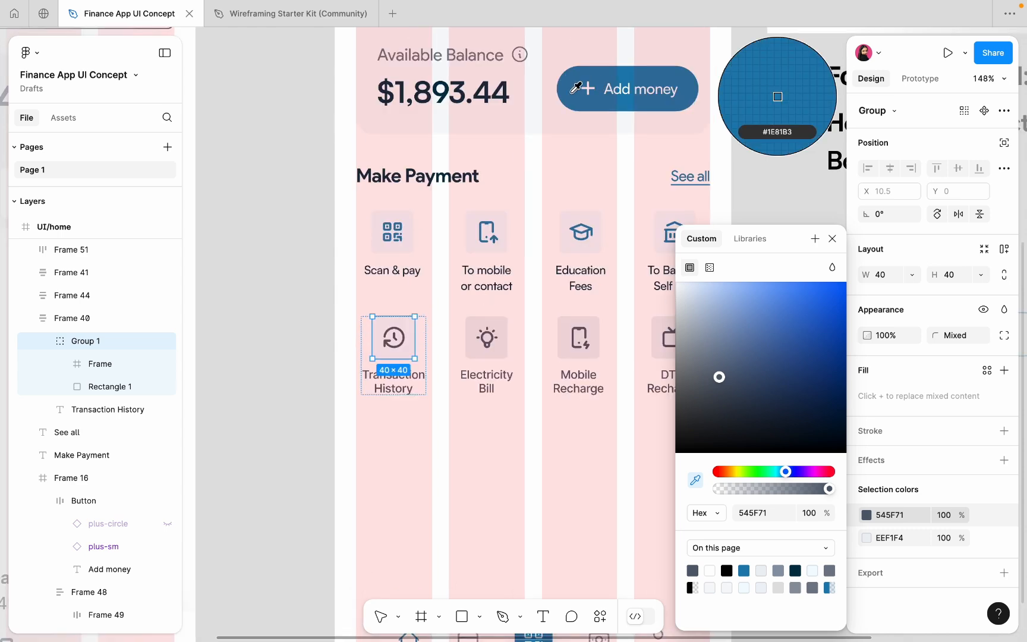
click(573, 90)
scroll(389, 332, up, 5)
Change the Transaction History label's font to Satoshi.
click(385, 435)
click(914, 418)
text(sat)
click(753, 368)
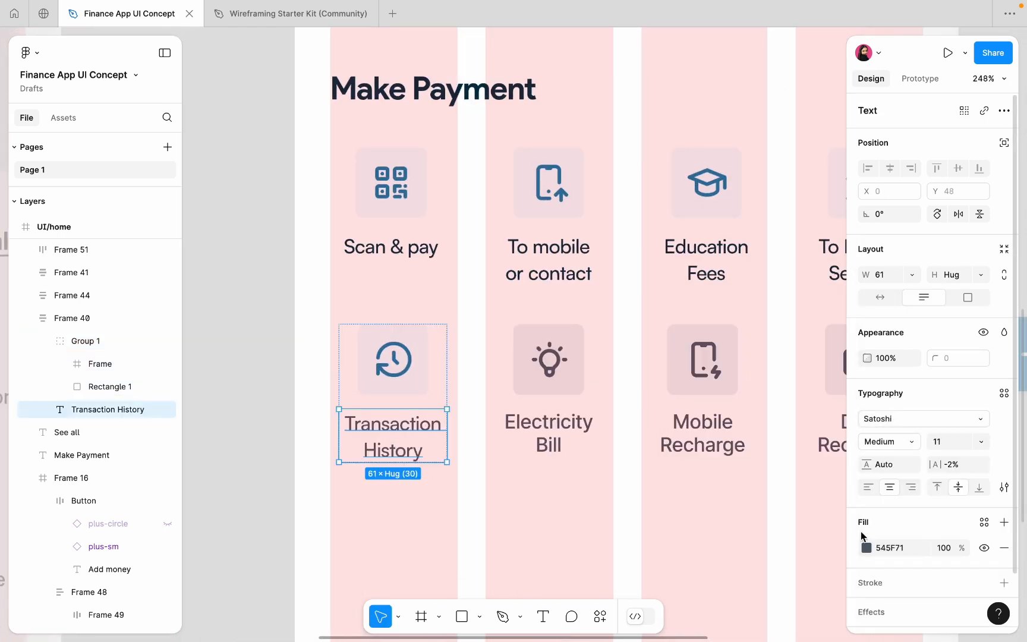
Recolor the Transaction History label with the dark navy sampled from the existing dark text.
click(866, 547)
click(694, 482)
scroll(529, 89, up, 5)
click(529, 82)
scroll(528, 82, down, 6)
Recolor the Electricity Bill tile with the pale blue of the To mobile or contact tile and its bulb icon with the matching blue.
super+click(523, 282)
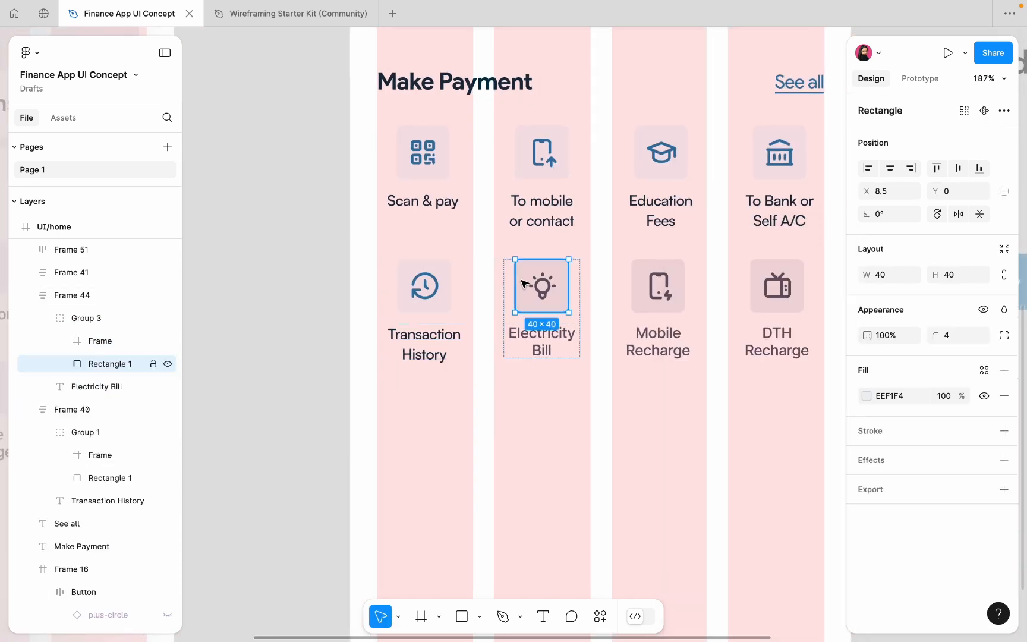
click(866, 396)
click(695, 480)
click(560, 168)
click(542, 288)
click(866, 538)
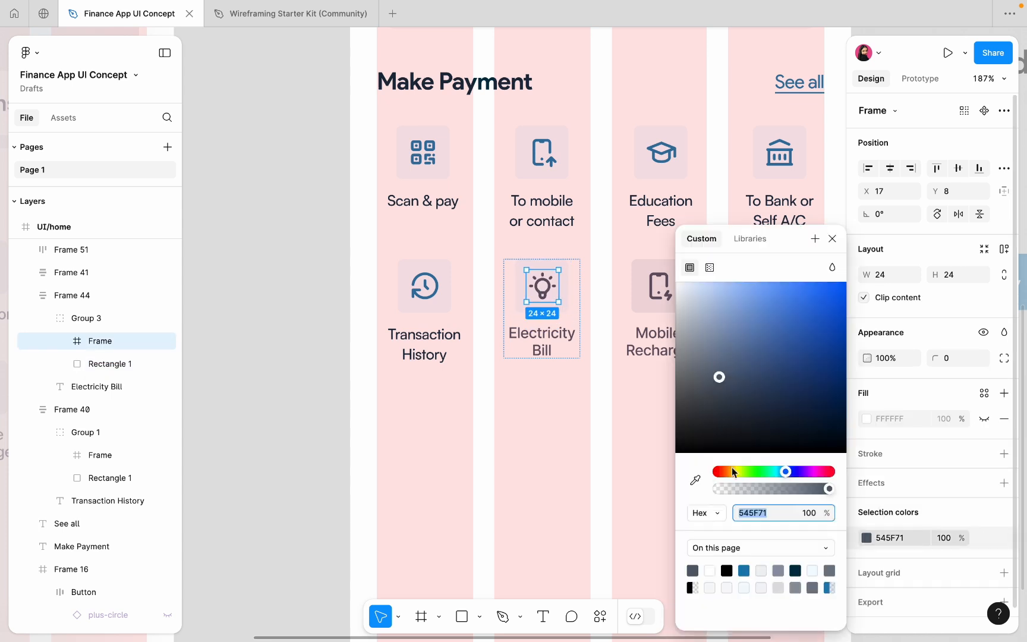
click(695, 480)
scroll(554, 126, up, 3)
Change the Electricity Bill label's font to Satoshi.
click(508, 440)
click(915, 419)
text(sat)
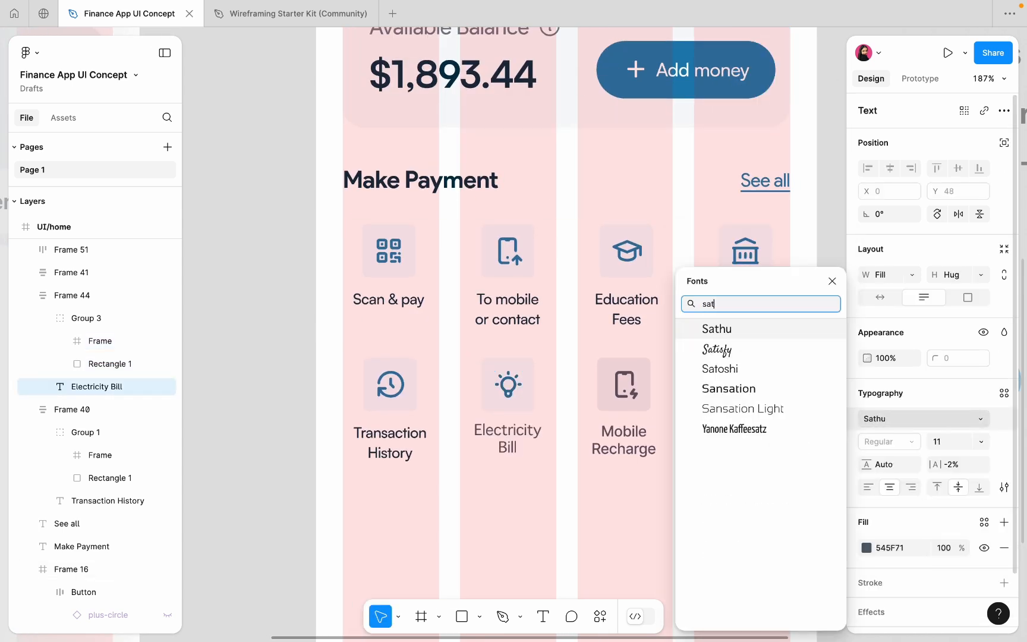
click(737, 368)
Recolor the Electricity Bill label with the dark navy sampled from the Make Payment heading.
click(866, 548)
click(695, 480)
scroll(525, 211, up, 5)
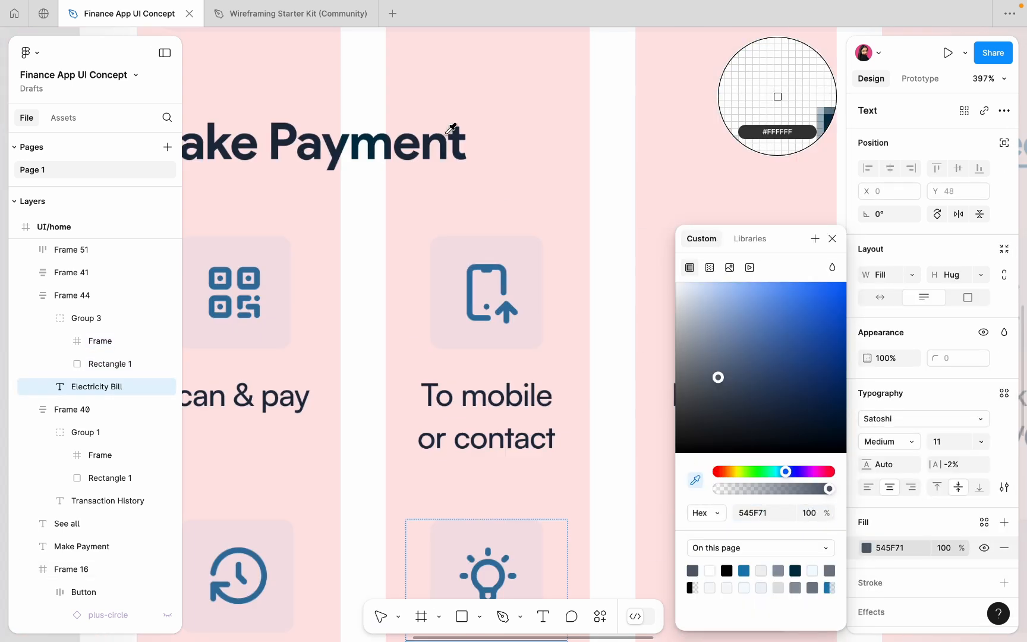
click(458, 130)
scroll(458, 130, down, 5)
Recolor the Mobile Recharge tile with the pale blue F3FBFF of the Electricity Bill tile and its icon with the Add money button's blue.
click(586, 337)
click(867, 538)
click(696, 480)
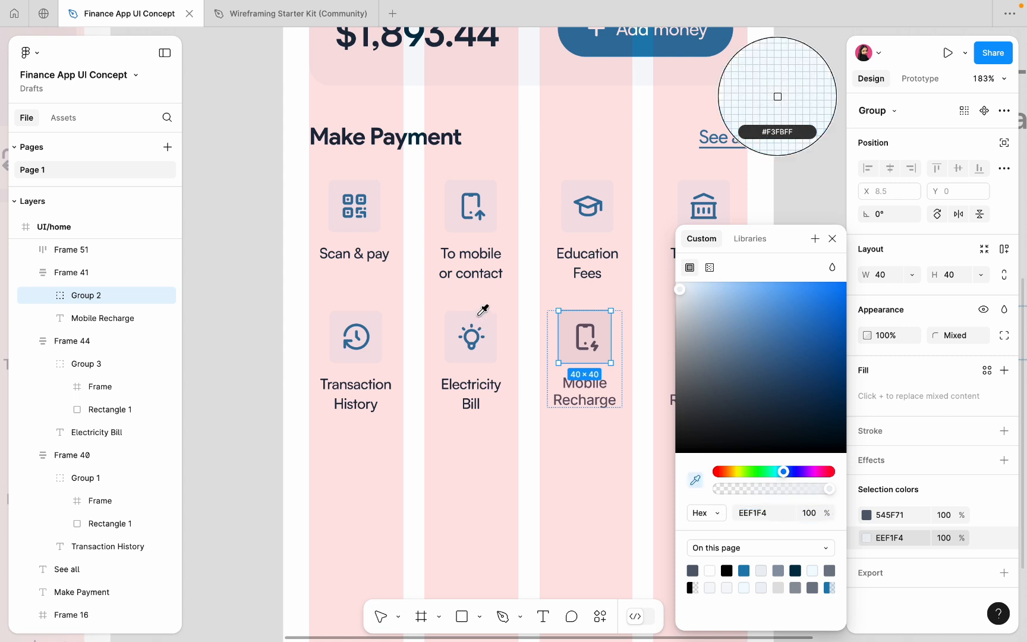
click(866, 514)
click(695, 480)
click(670, 46)
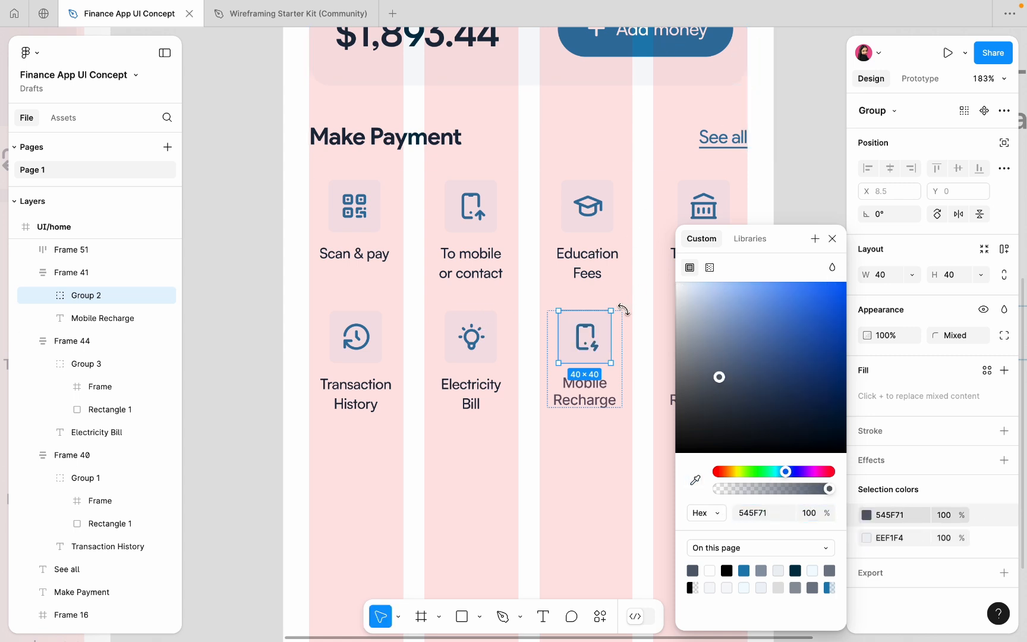
Change the Mobile Recharge label's font to Satoshi.
scroll(600, 354, up, 3)
click(597, 406)
click(923, 418)
text(sat)
click(759, 367)
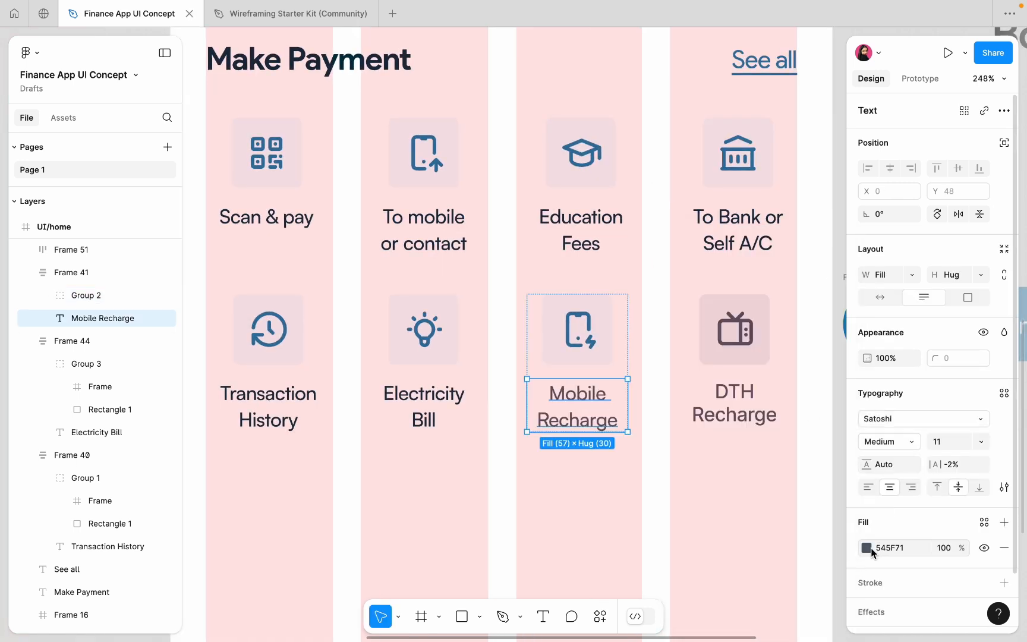
Recolor the Mobile Recharge label with the dark navy 023047 sampled from the Make Payment heading.
click(866, 547)
click(696, 480)
scroll(408, 55, up, 5)
click(409, 55)
scroll(410, 57, down, 6)
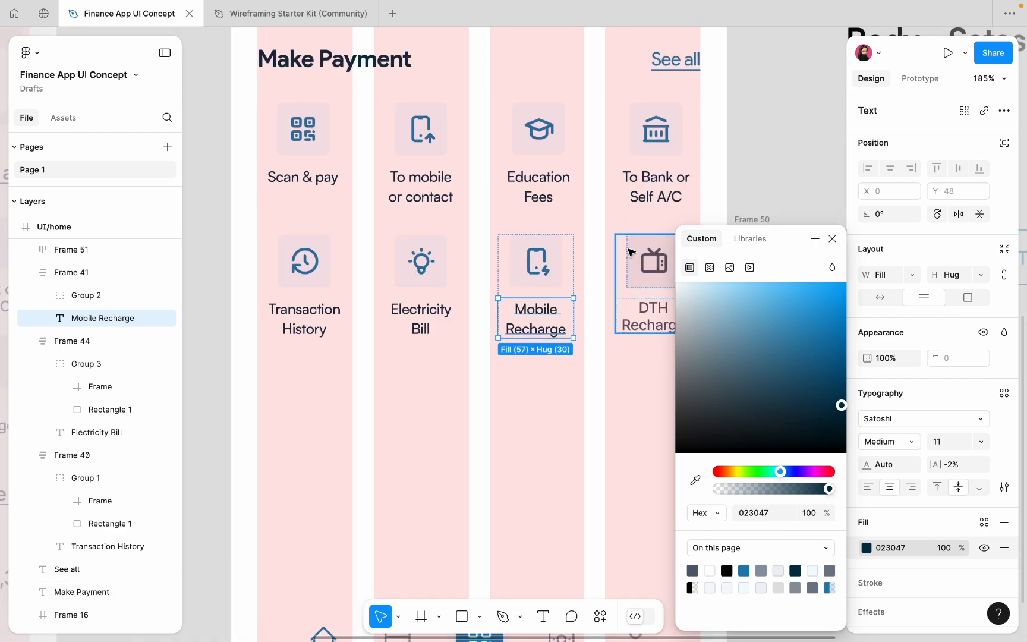
Recolor the DTH Recharge tile and its TV icon with the pale blue and blue sampled from the Mobile Recharge tile.
double_click(633, 249)
click(866, 538)
click(695, 480)
click(546, 246)
click(866, 516)
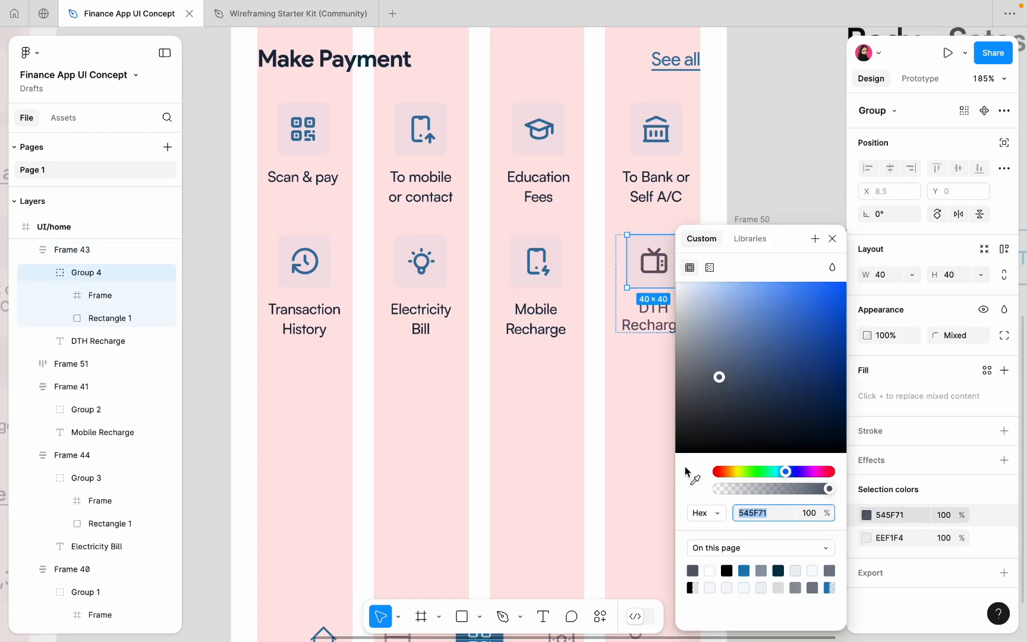
click(696, 480)
scroll(538, 245, up, 10)
click(543, 323)
scroll(543, 327, down, 8)
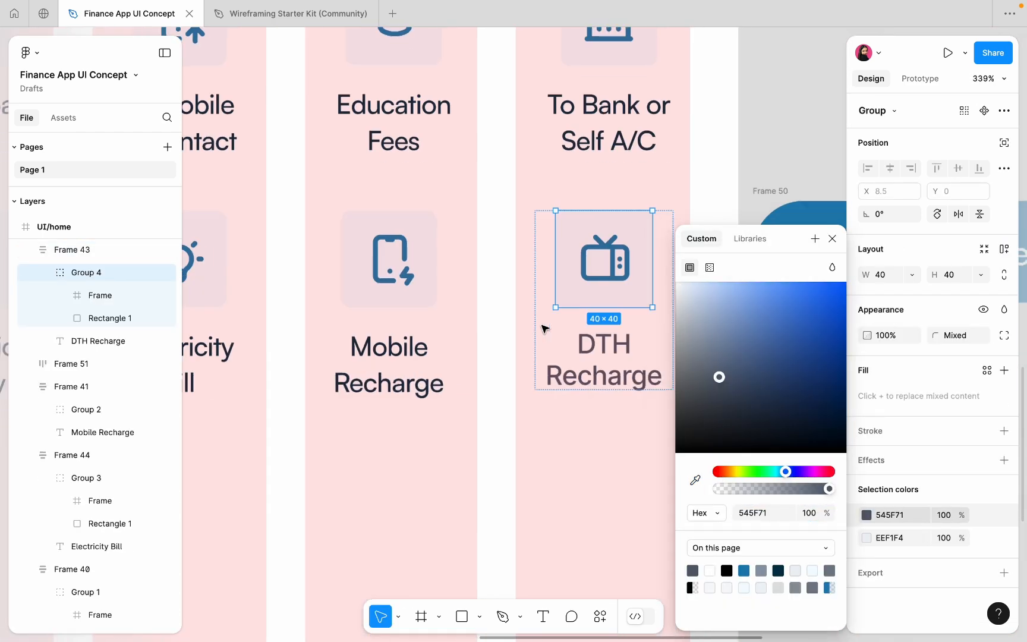
Change the DTH Recharge label's font to Satoshi.
click(570, 341)
click(893, 419)
text(sat)
click(717, 367)
Recolor the DTH Recharge label with the dark navy 023047 sampled from the Make Payment heading.
click(866, 547)
click(695, 480)
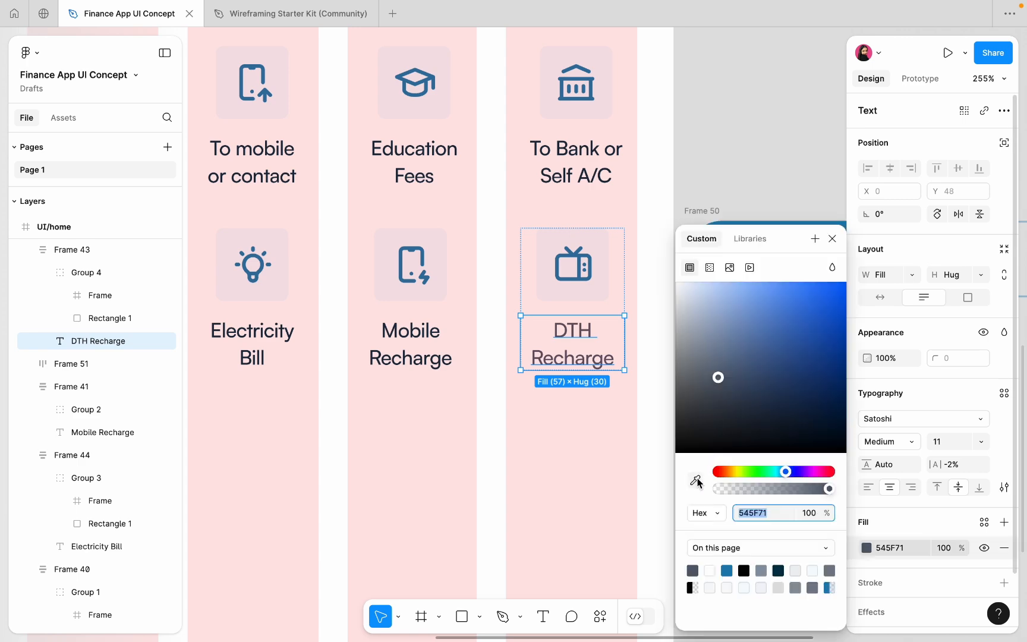
scroll(378, 169, down, 4)
scroll(378, 170, up, 5)
click(378, 172)
scroll(378, 172, down, 4)
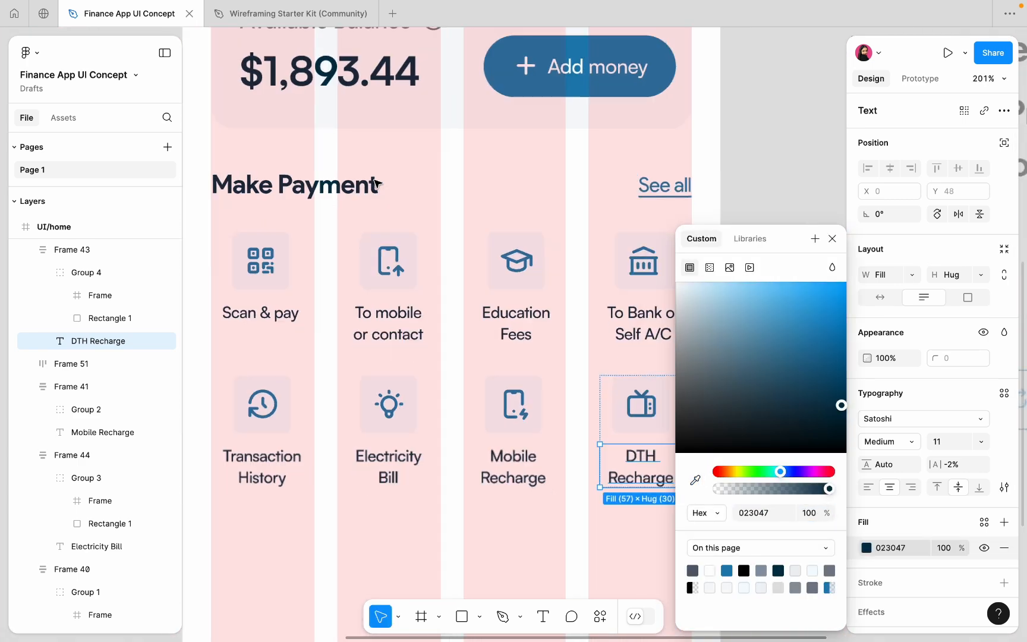
click(418, 508)
Combine the four lower-row payment tiles, Transaction History to DTH Recharge, into a horizontal auto layout with a gap of 32.
scroll(418, 508, down, 3)
scroll(418, 508, down, 3)
scroll(418, 508, left, 3)
click(368, 365)
shift+click(475, 365)
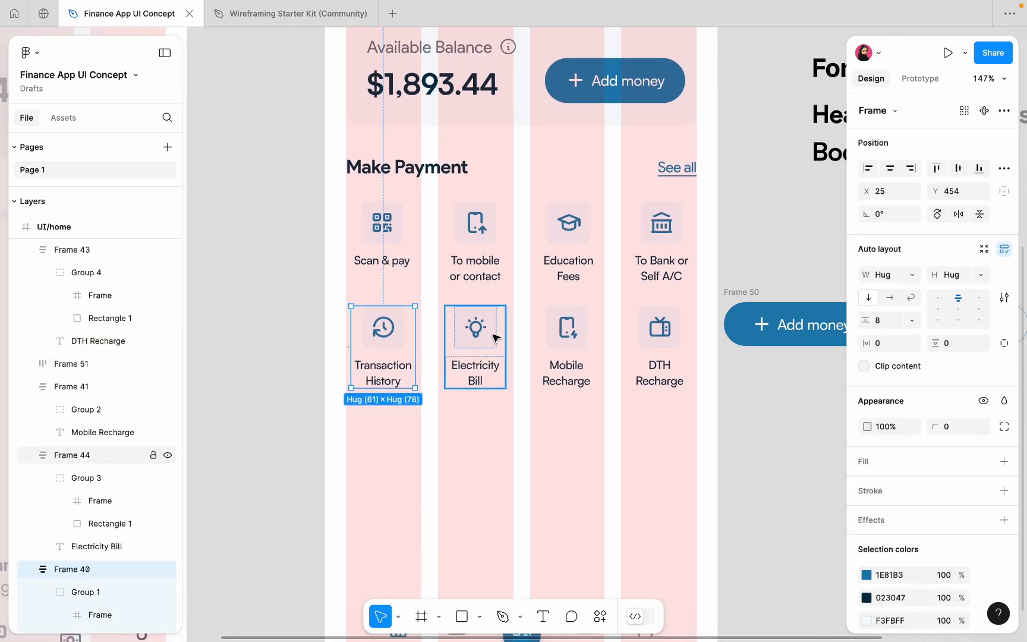
shift+click(557, 350)
shift+click(659, 359)
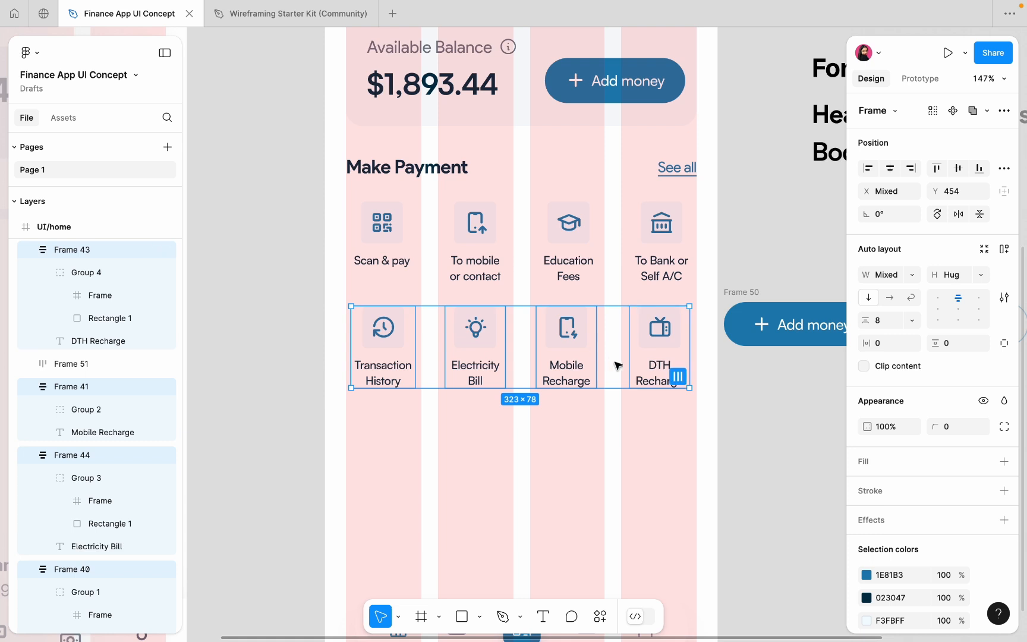
click(1004, 250)
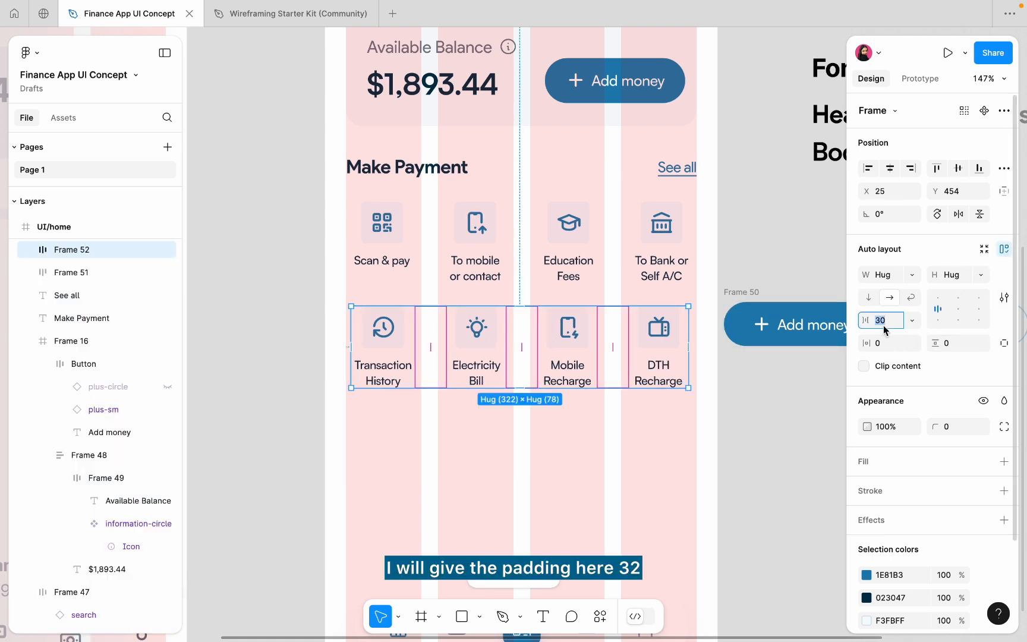
text(32)
key(Return)
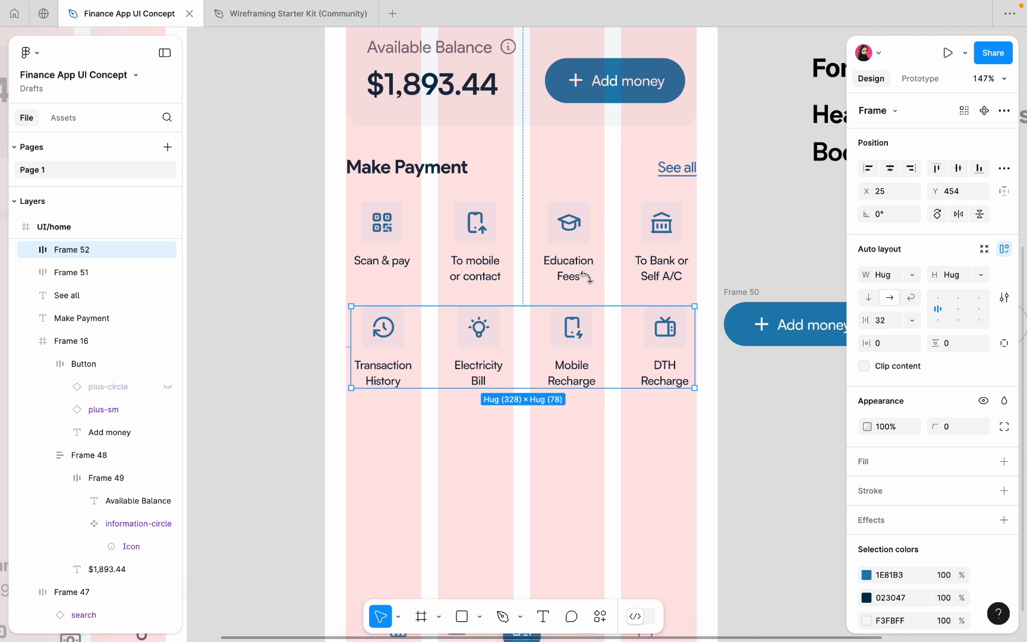
Combine both rows of payment tiles into one vertical auto layout and center it horizontally on the home screen.
shift+click(548, 262)
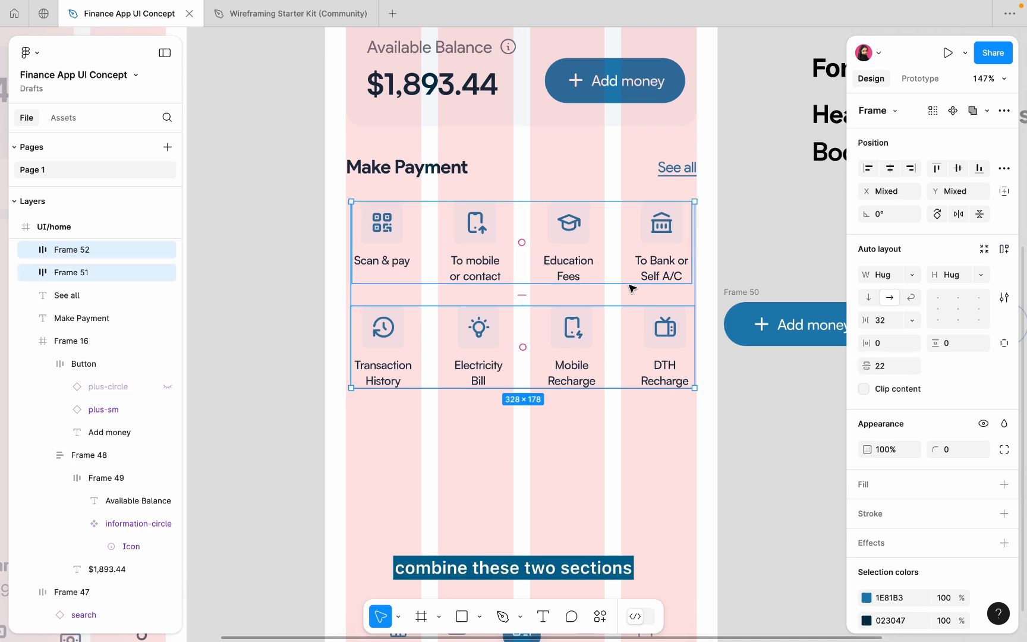
click(1001, 252)
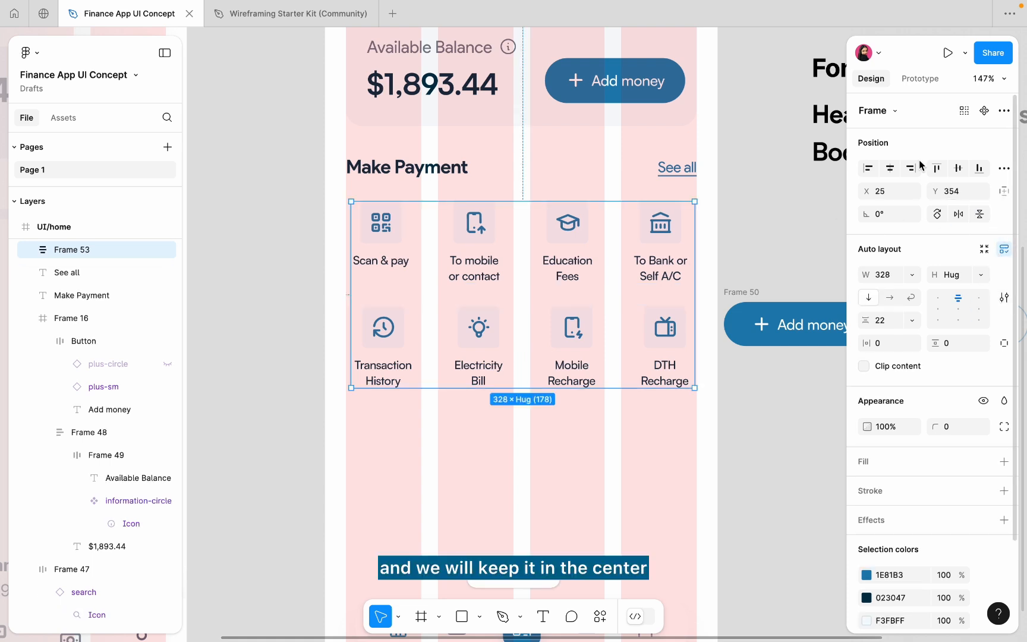
click(889, 168)
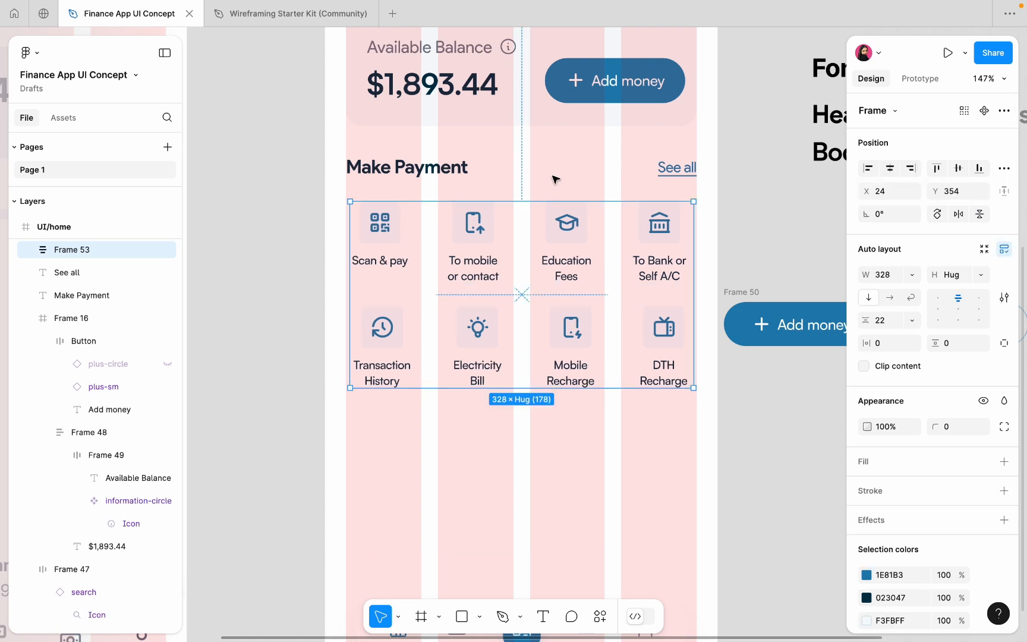
Nudge the combined payment block up 6 px towards the Make Payment heading, checking the distance between them.
key(alt)
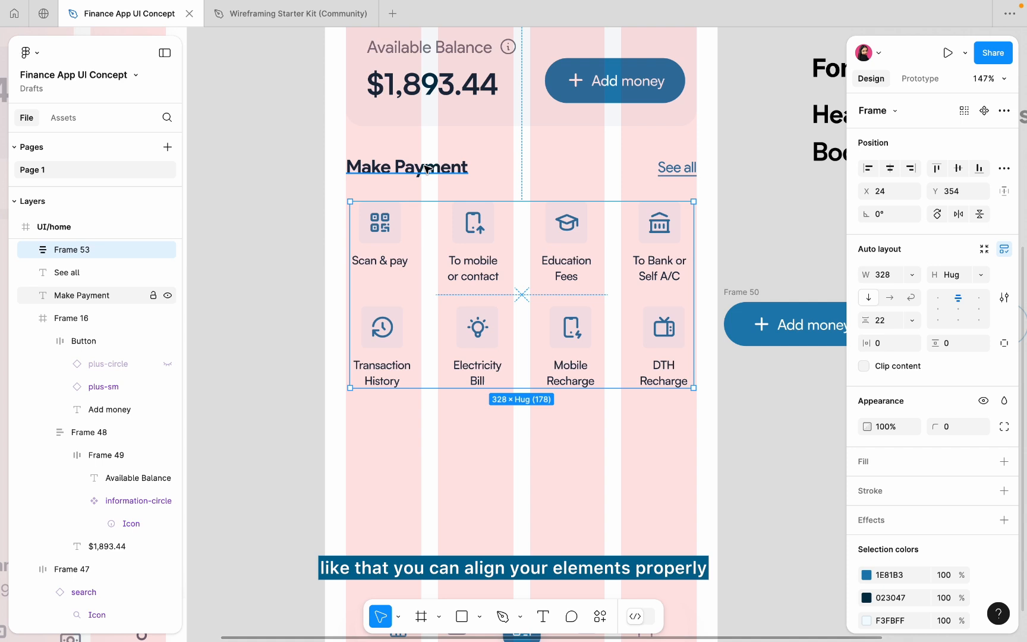
key(Up)
key(Up)
key(Up)
key(alt)
key(Up)
key(Up)
key(Up)
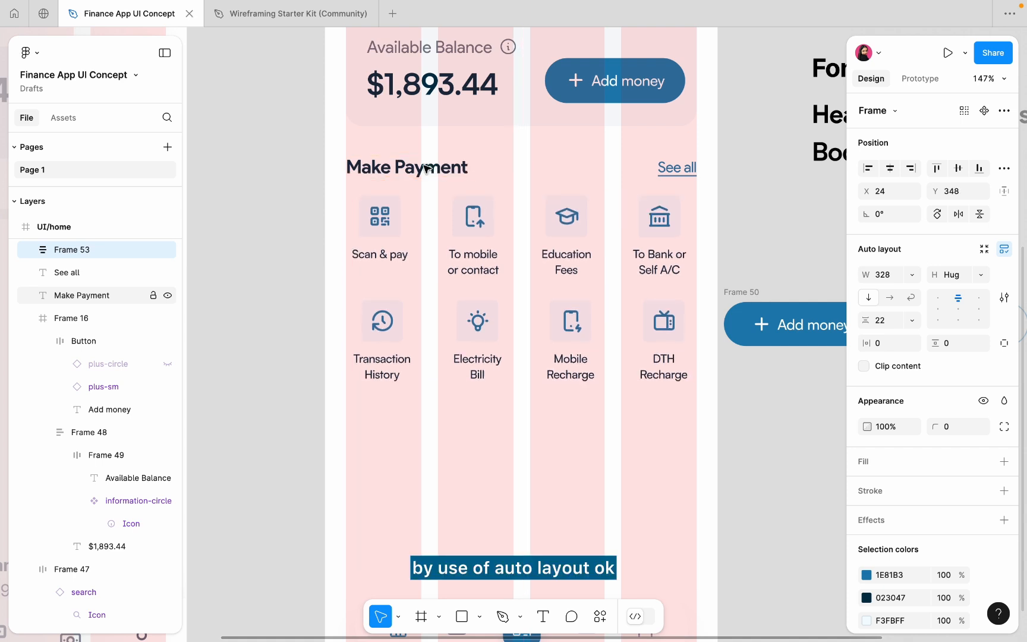
Set the gap between tiles in both rows of the combined block to 30 and center the block horizontally.
key(Return)
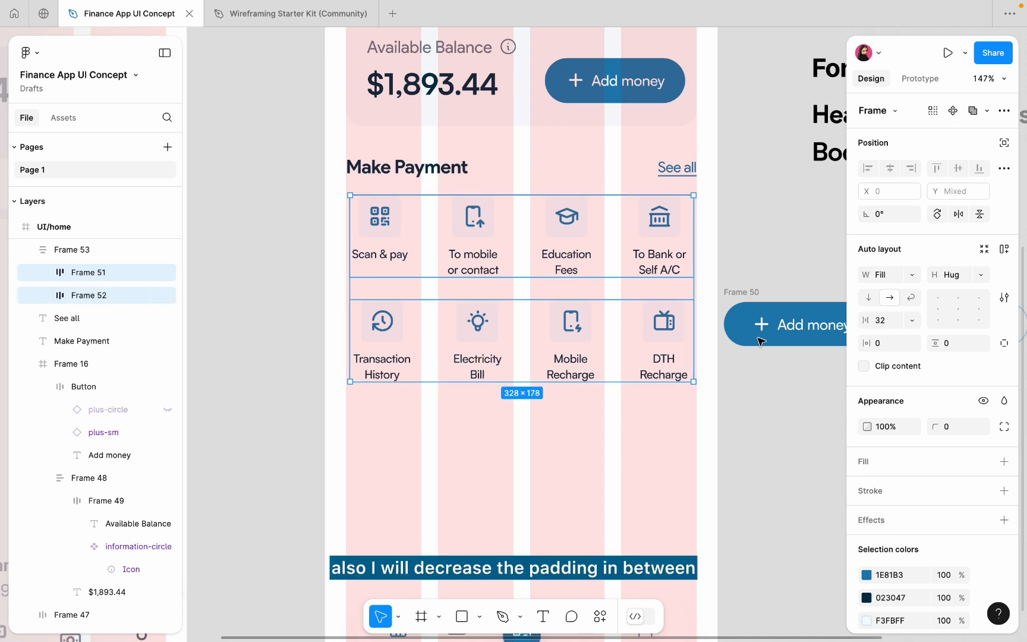
text(30)
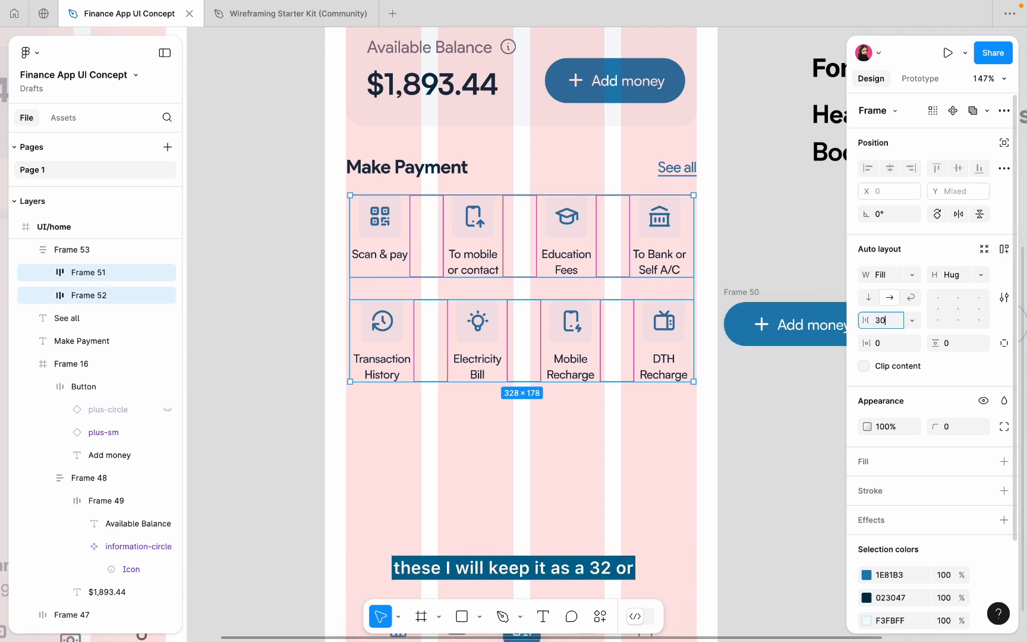
key(Return)
click(587, 446)
click(636, 346)
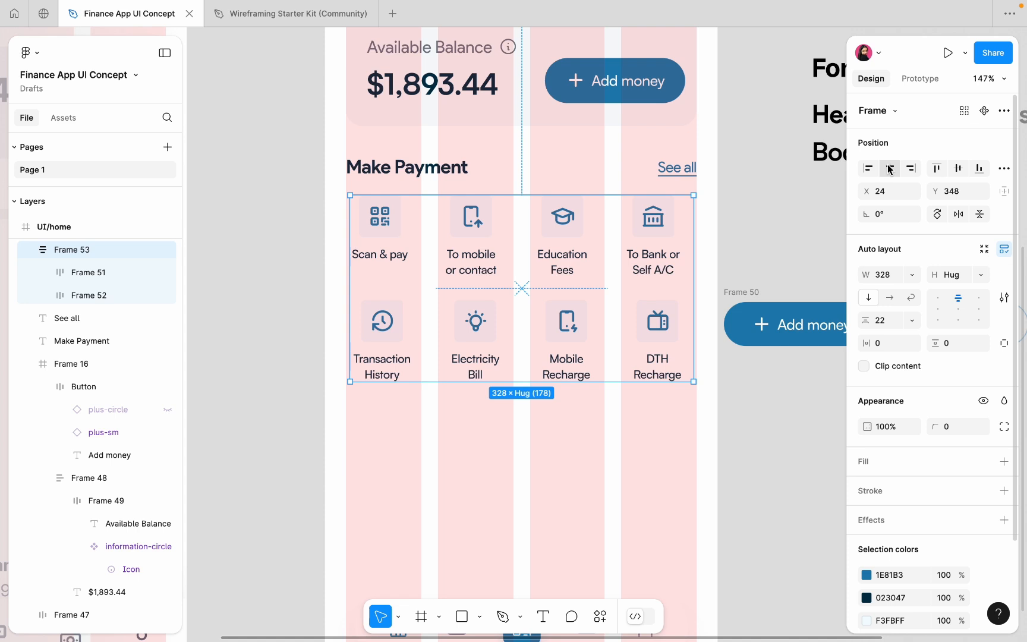
Undo the gap change, the upward nudges and the shared auto layout so both tile rows are separate again.
key(ctrl+z)
key(ctrl+z)
key(ctrl+z)
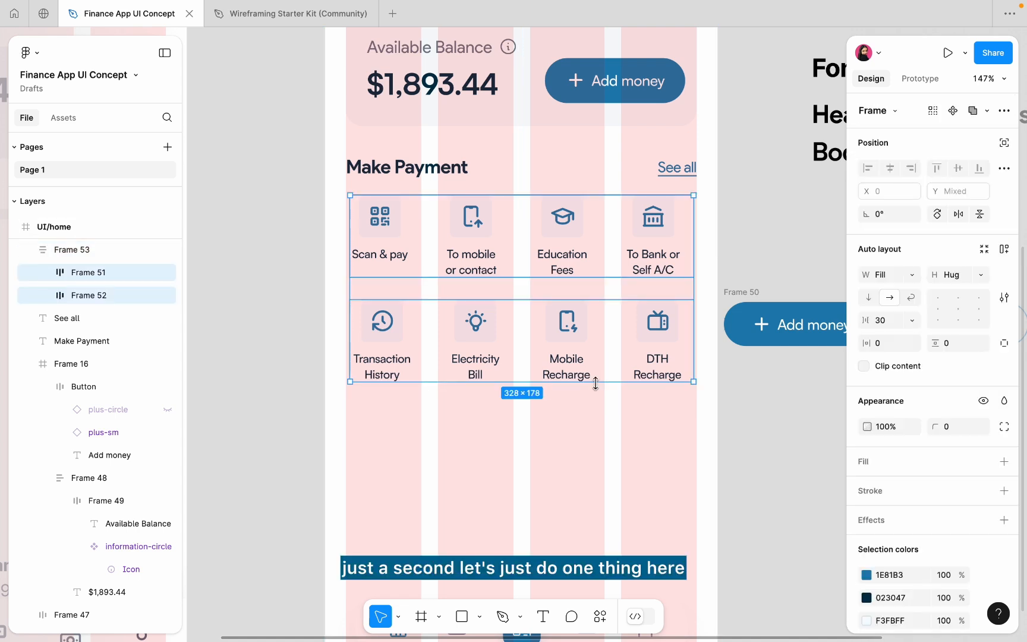
key(ctrl+z)
key(ctrl+z)
key(ctrl+z)
key(ctrl+z)
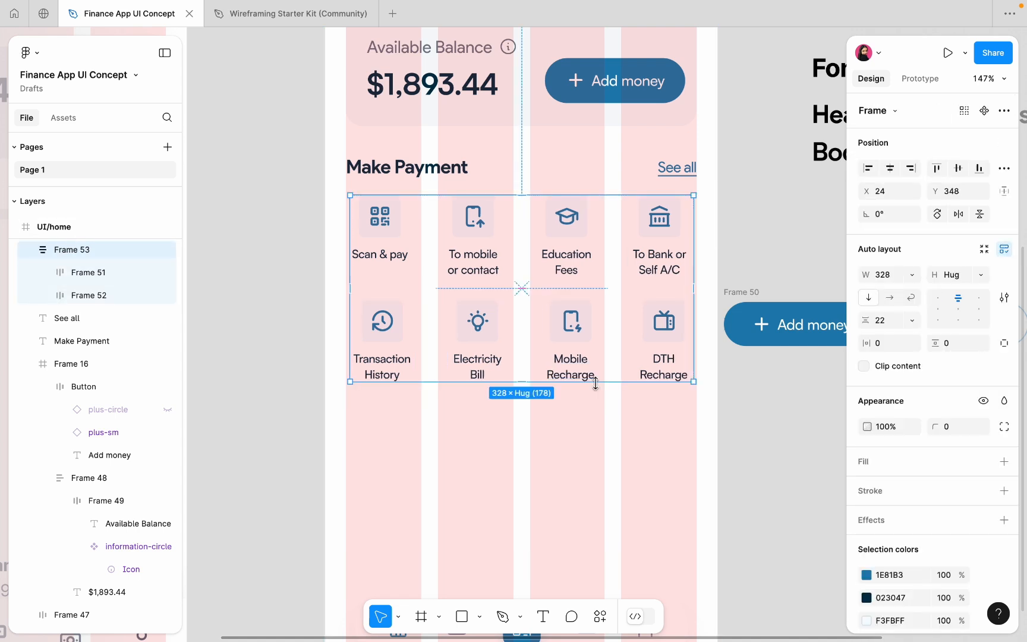
key(ctrl+z)
key(ctrl+z)
key(ctrl+z)
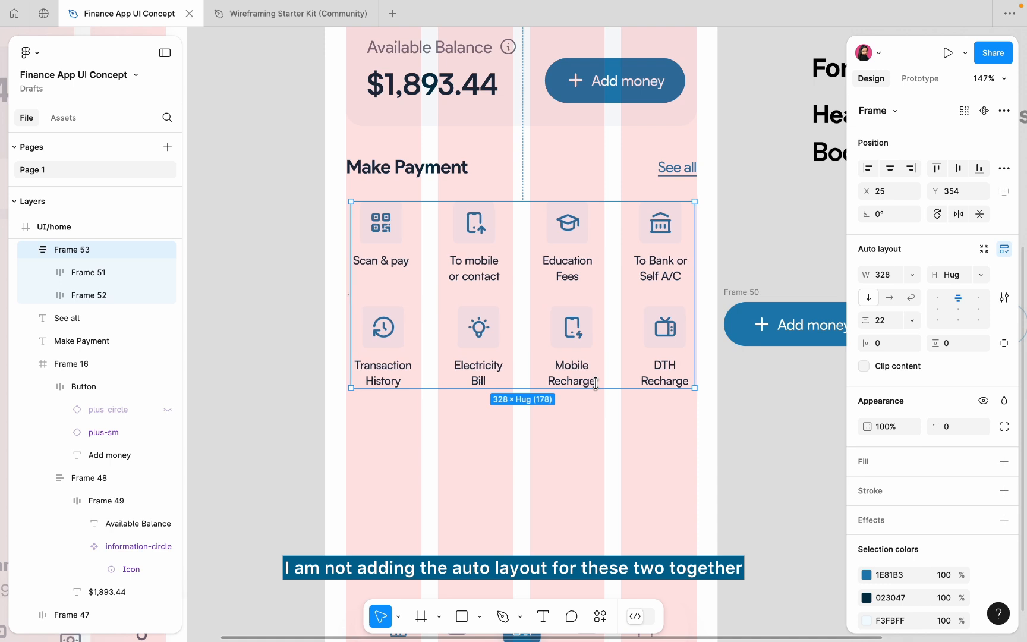
Move both separate rows of payment tiles up together by 6 px towards the Make Payment heading.
shift+click(497, 278)
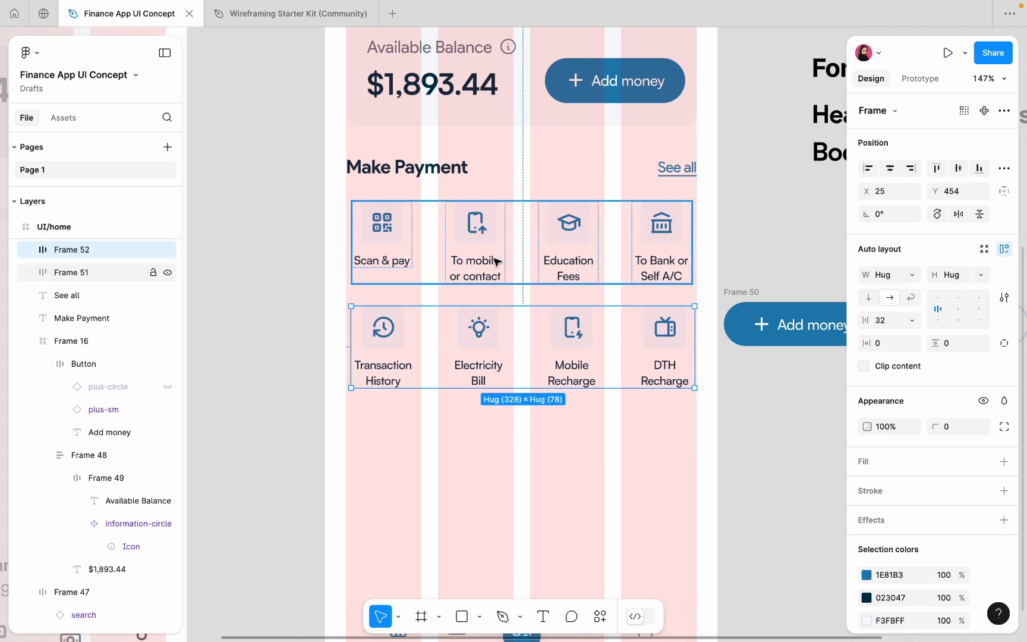
key(alt)
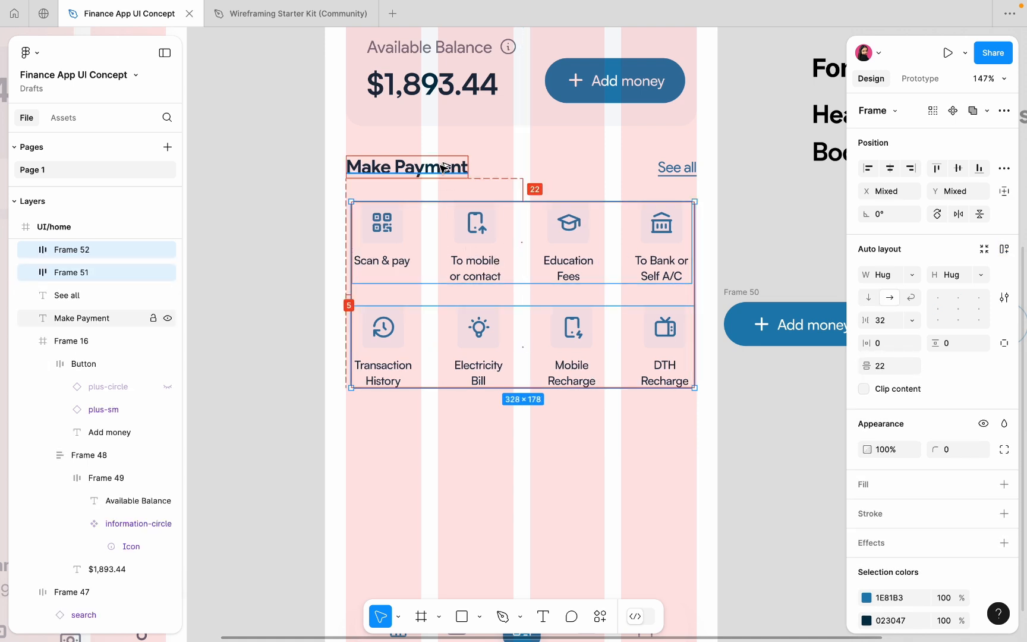
key(Up)
key(Up)
key(Up)
key(Up)
key(alt)
key(Up)
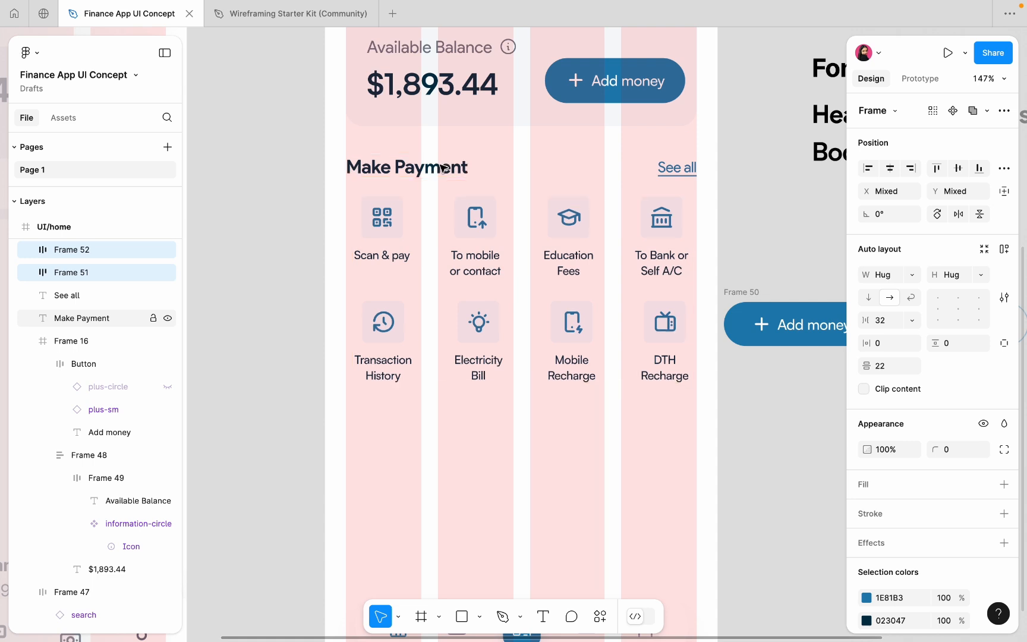
Set the gap between tiles in the lower payment row to 30.
click(469, 319)
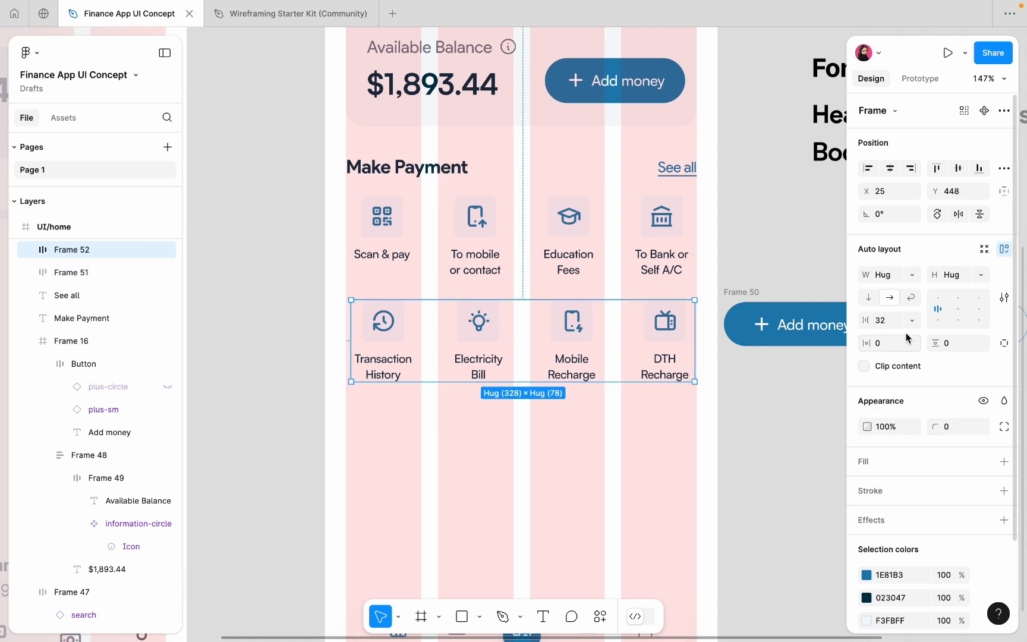
click(880, 322)
text(30)
key(Return)
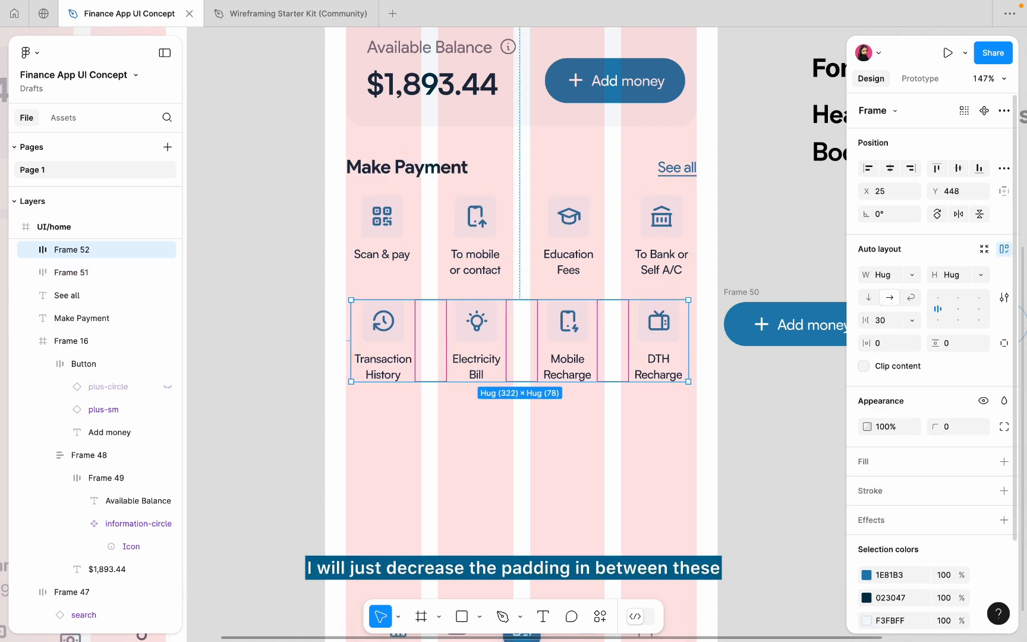
Set the gap between tiles in the upper payment row to 30 and center both rows horizontally on the home screen.
click(571, 247)
text(3)
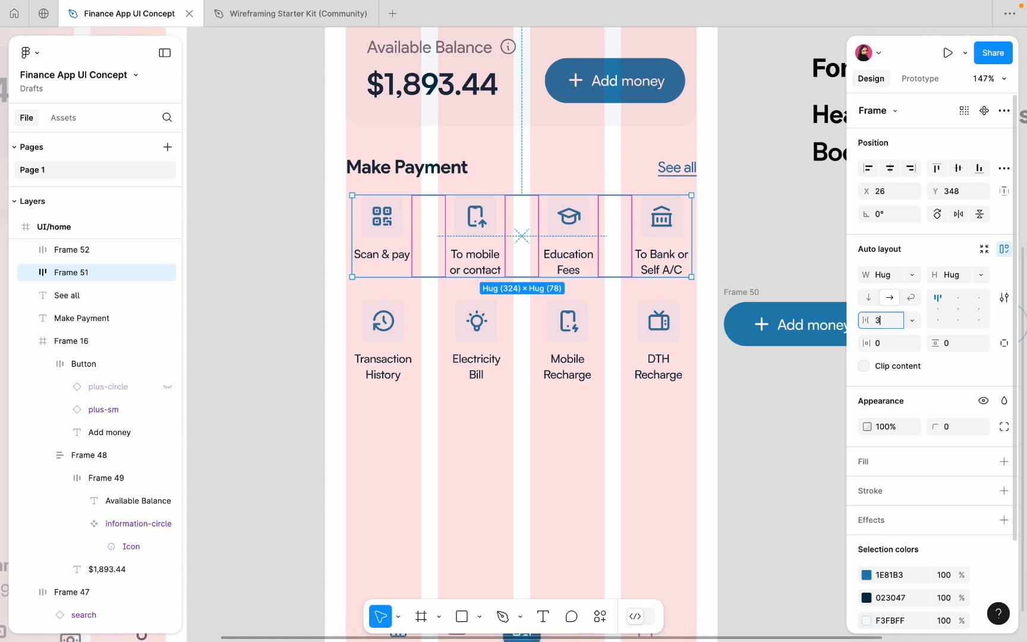
text(0)
key(Return)
click(555, 349)
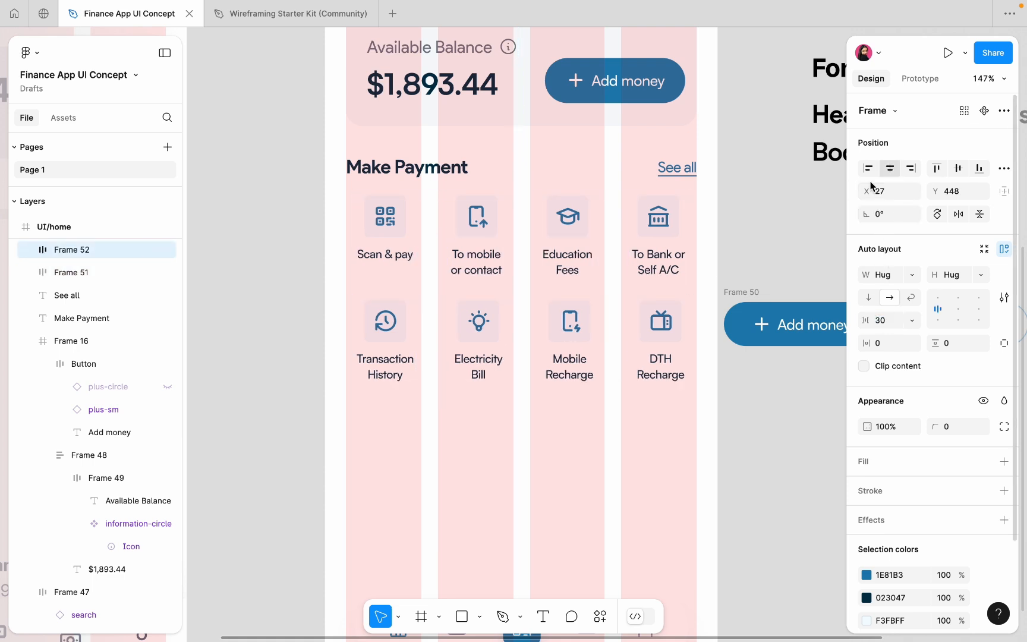
click(569, 435)
Nudge the lower payment row up 2 px to Y 446, closer to the upper row.
scroll(569, 435, down, 3)
click(576, 381)
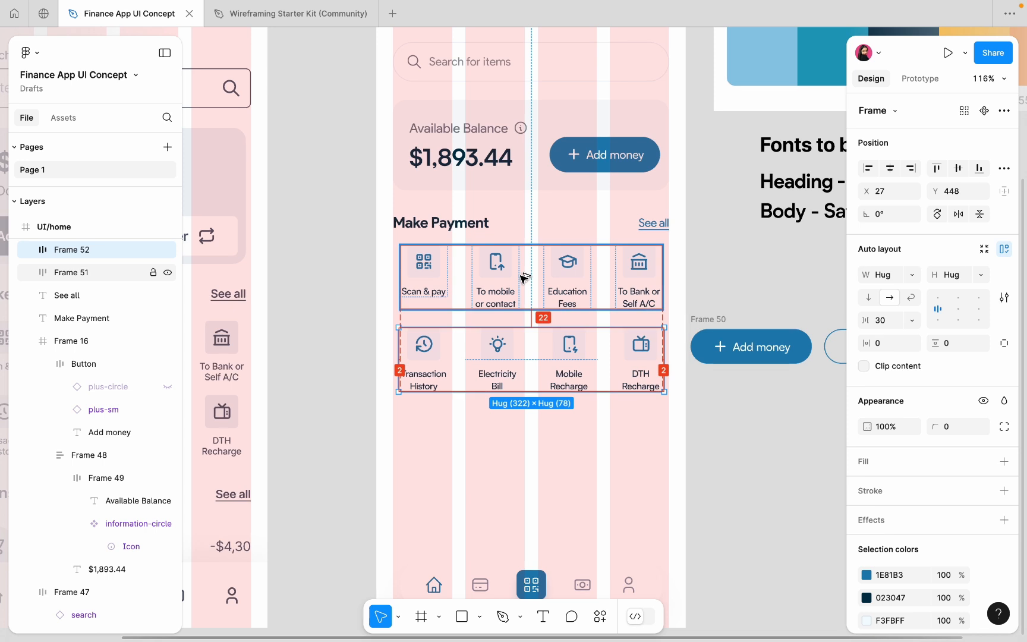
key(Up)
key(Up)
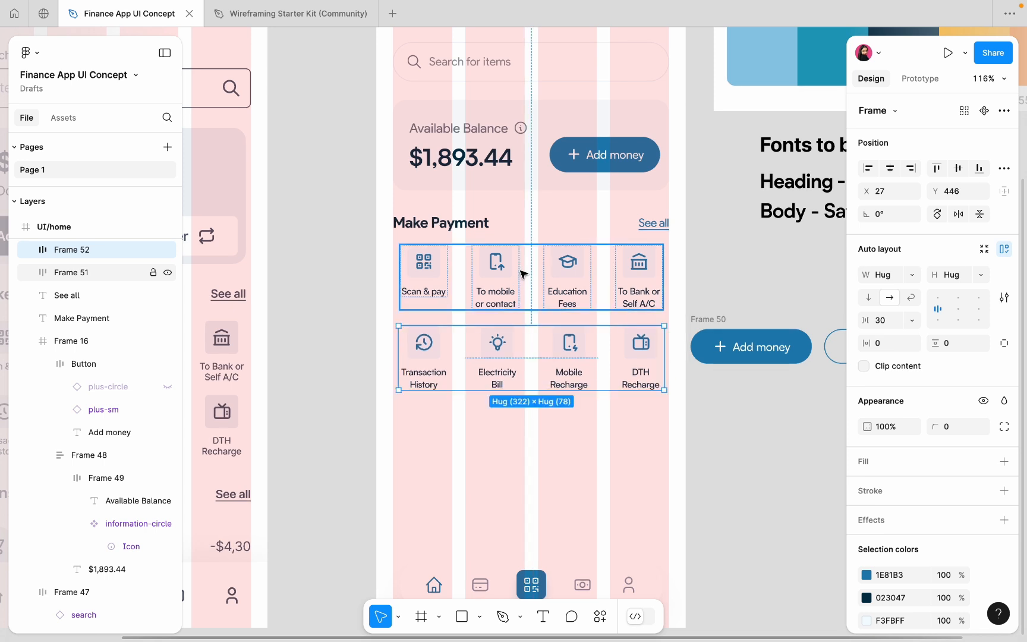
click(514, 451)
Hide the four-column layout grid on the UI/home frame.
scroll(515, 452, down, 5)
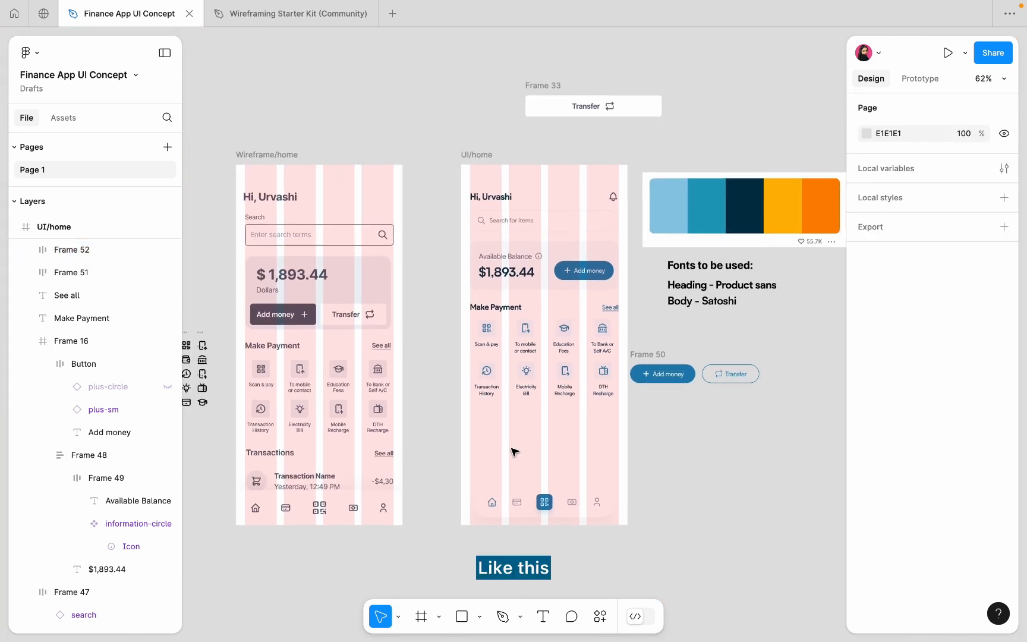
scroll(514, 451, left, 1)
click(516, 173)
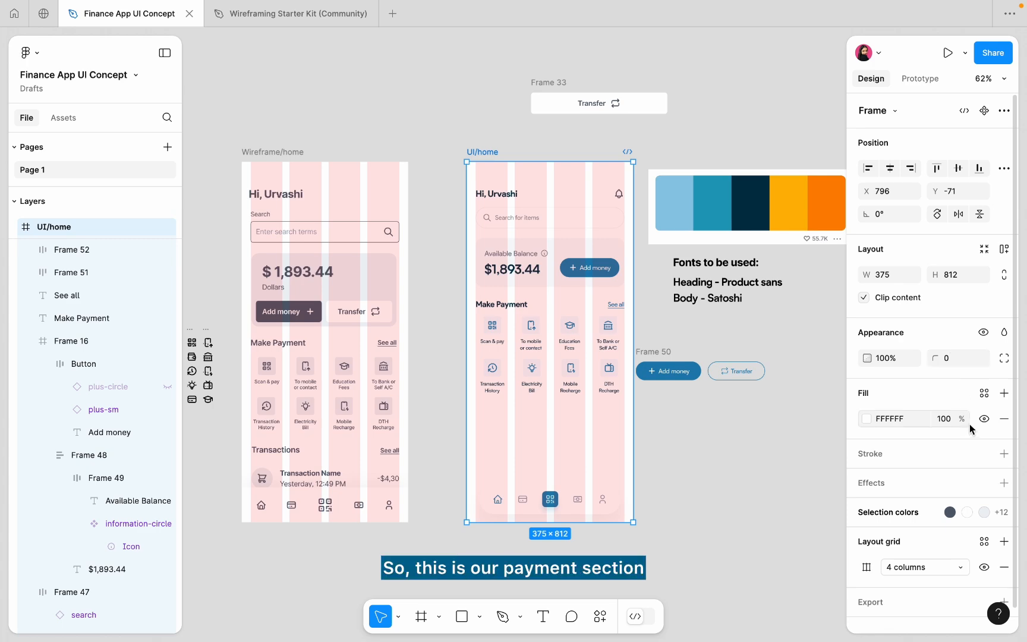
scroll(962, 451, down, 1)
click(983, 547)
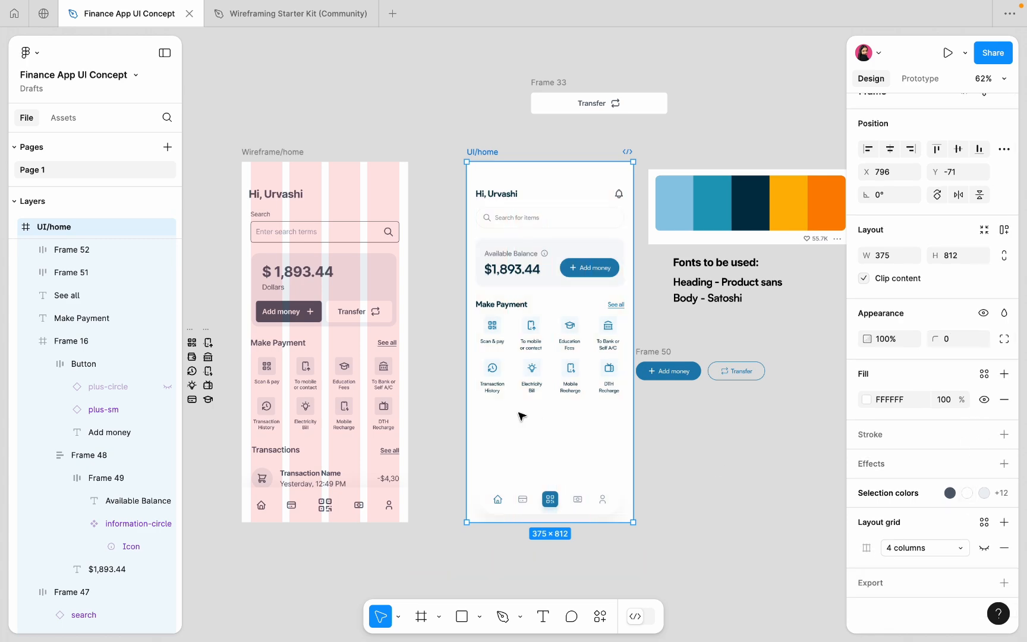
Set the Y offset of the bottom navigation bar's drop shadow to 4.
scroll(521, 414, up, 5)
scroll(520, 416, down, 3)
scroll(521, 414, down, 2)
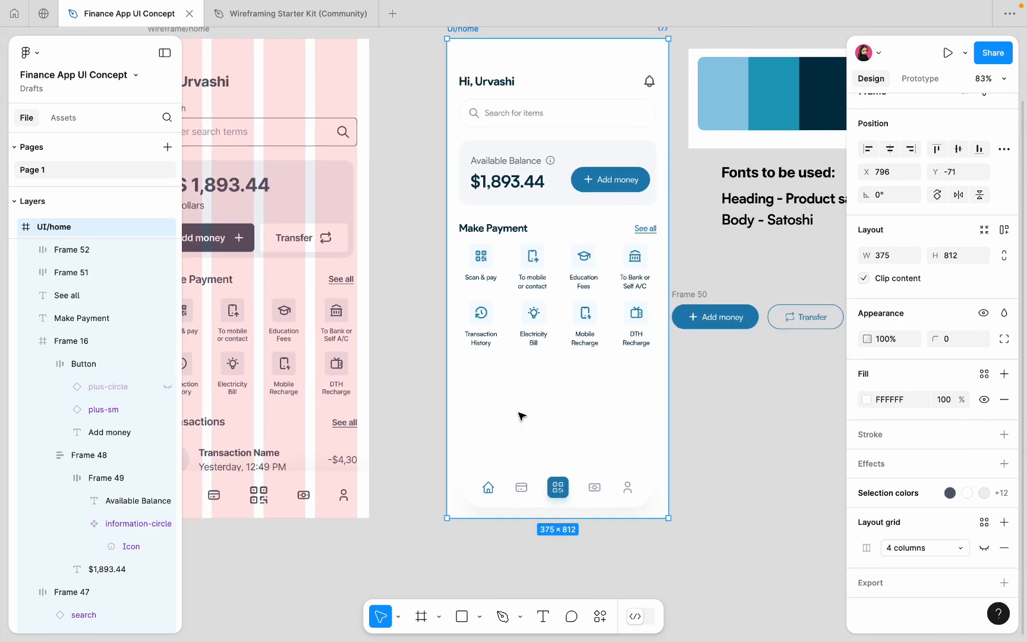
click(530, 478)
scroll(952, 421, down, 4)
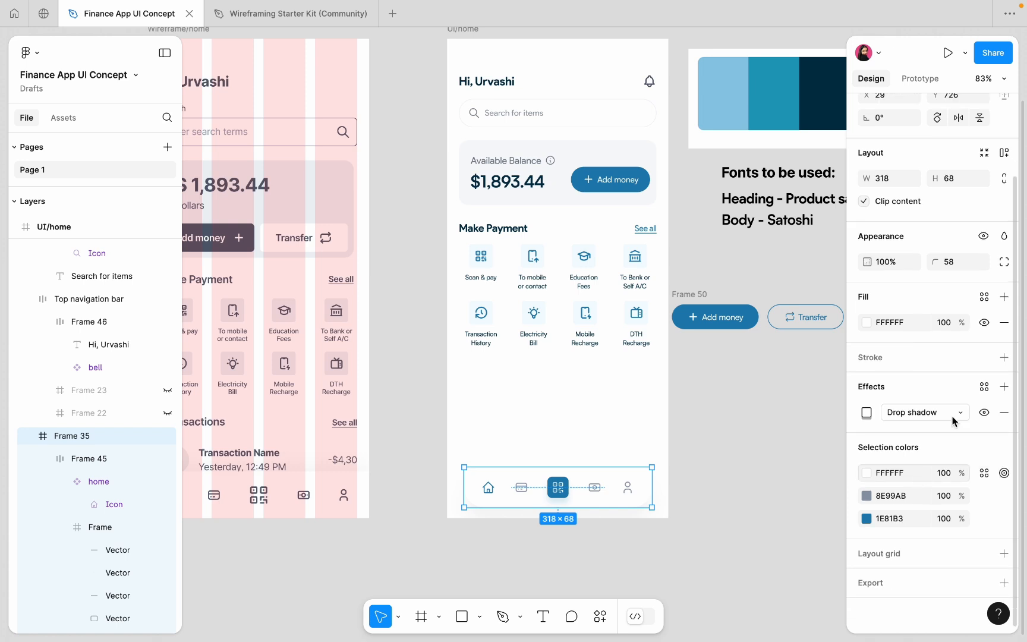
click(865, 414)
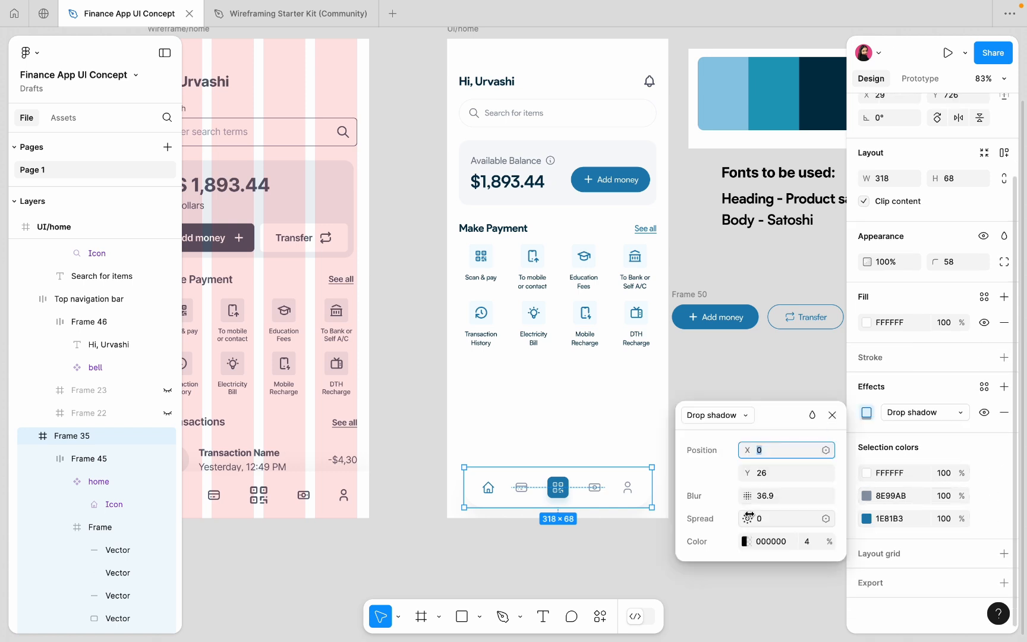
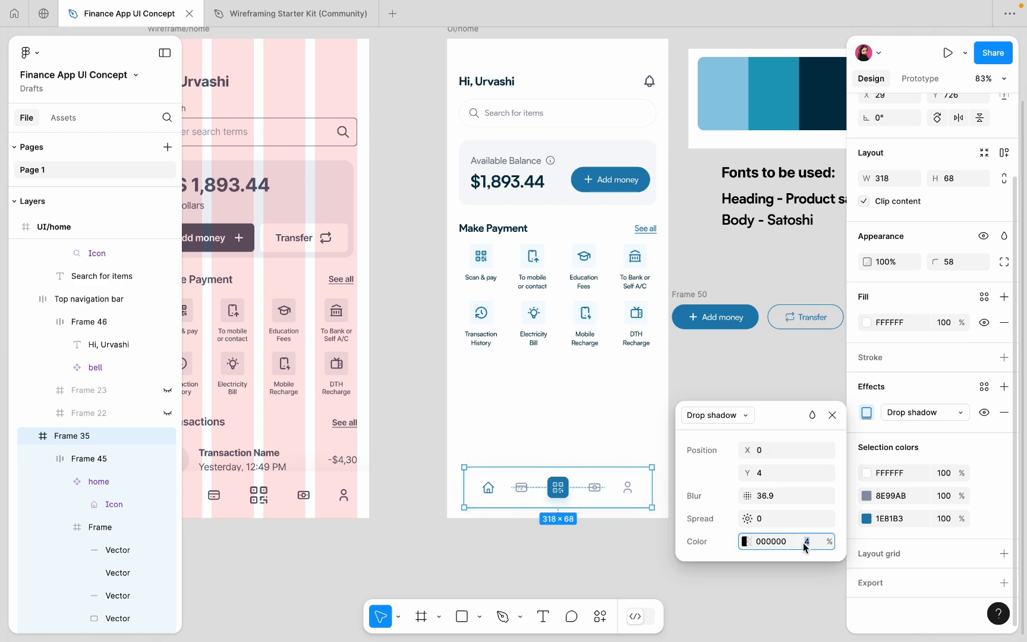
click(571, 538)
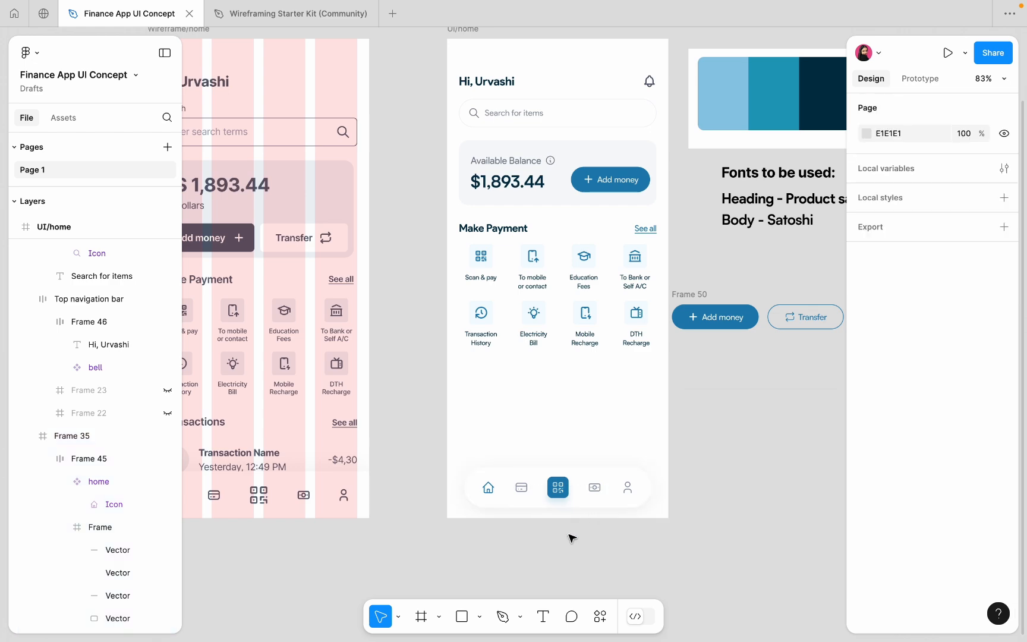
Show the four-column layout grid on the UI/home frame again.
ctrl+scroll(570, 538, down, 3)
scroll(534, 457, down, 2)
ctrl+scroll(500, 380, up, 6)
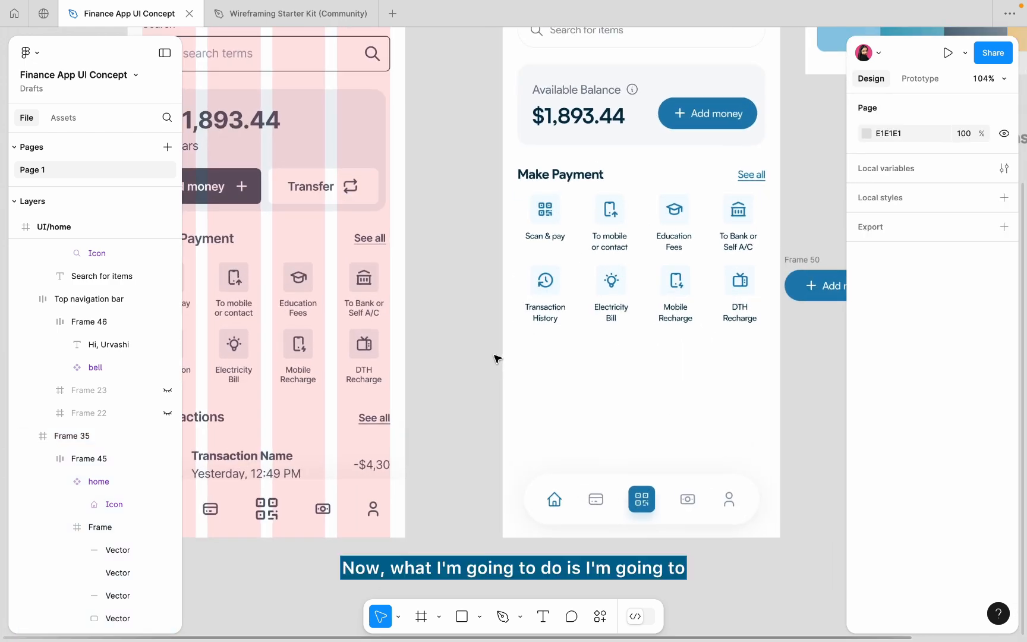
ctrl+scroll(497, 358, down, 5)
scroll(495, 355, down, 1)
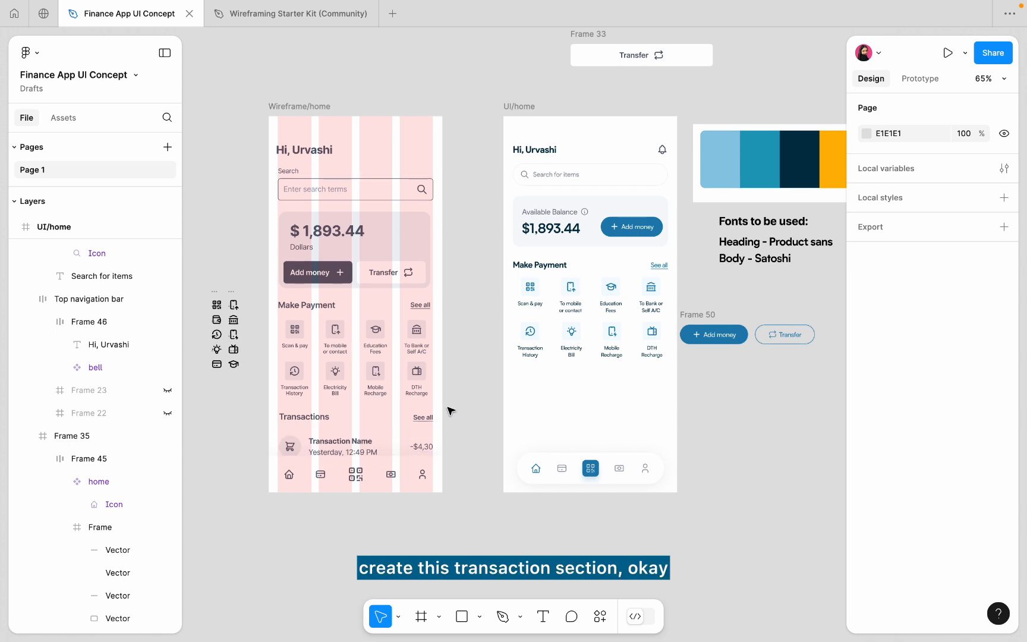
click(525, 107)
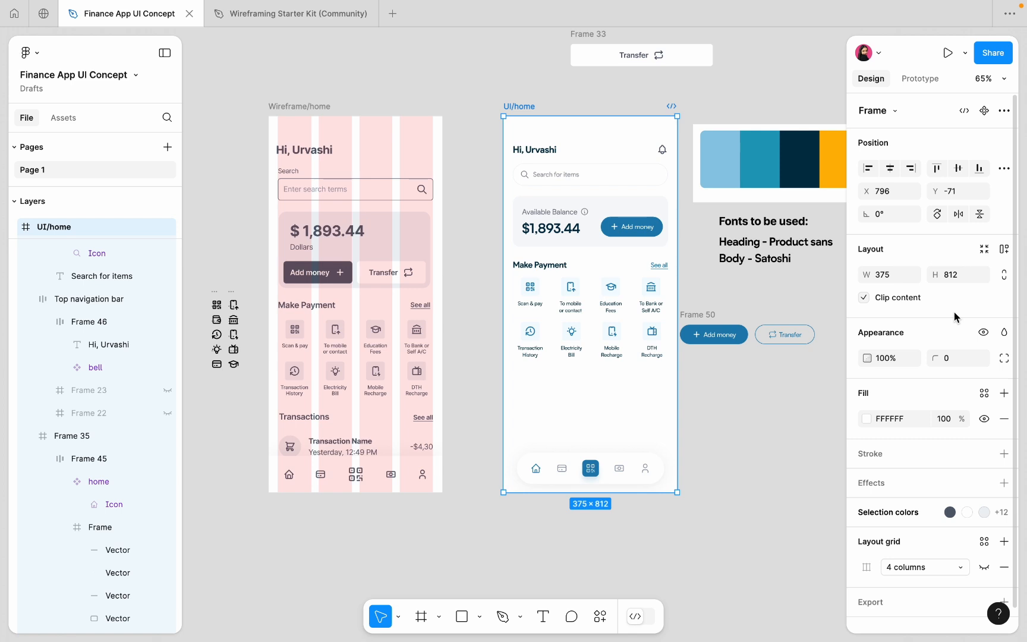
scroll(935, 409, down, 1)
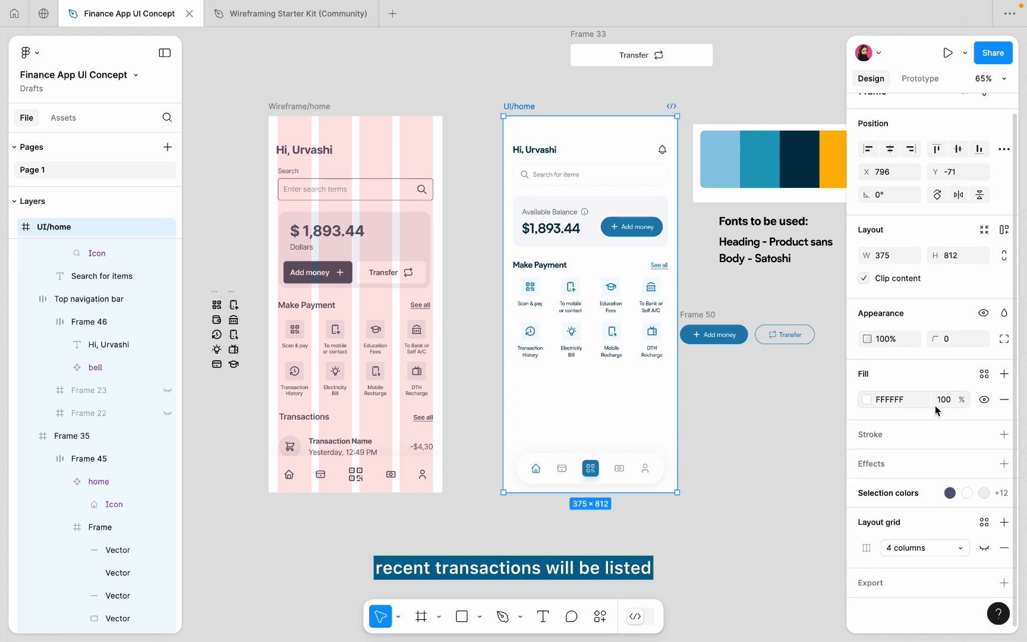
click(984, 547)
Duplicate the Make Payment heading and its See all link below the payment tiles at Y 550.
click(330, 418)
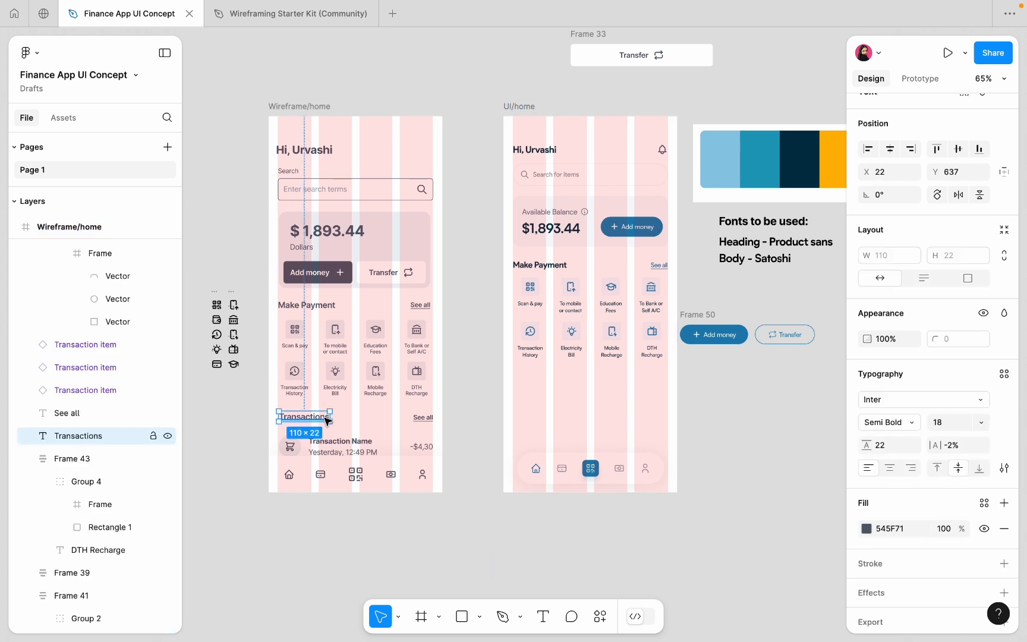
click(545, 266)
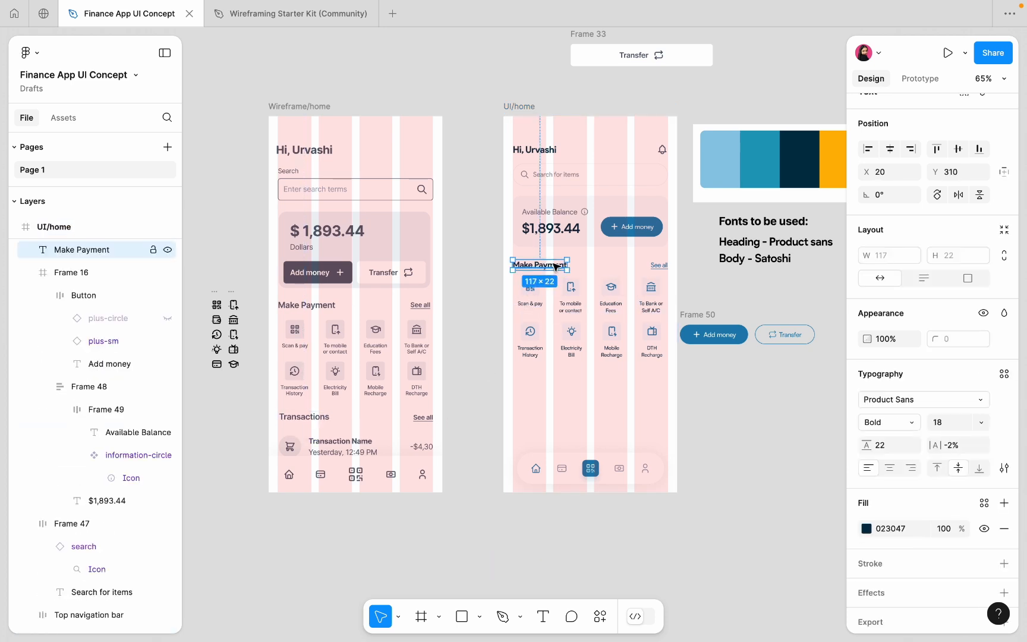
shift+click(656, 267)
drag(565, 269, 559, 381)
scroll(558, 381, up, 5)
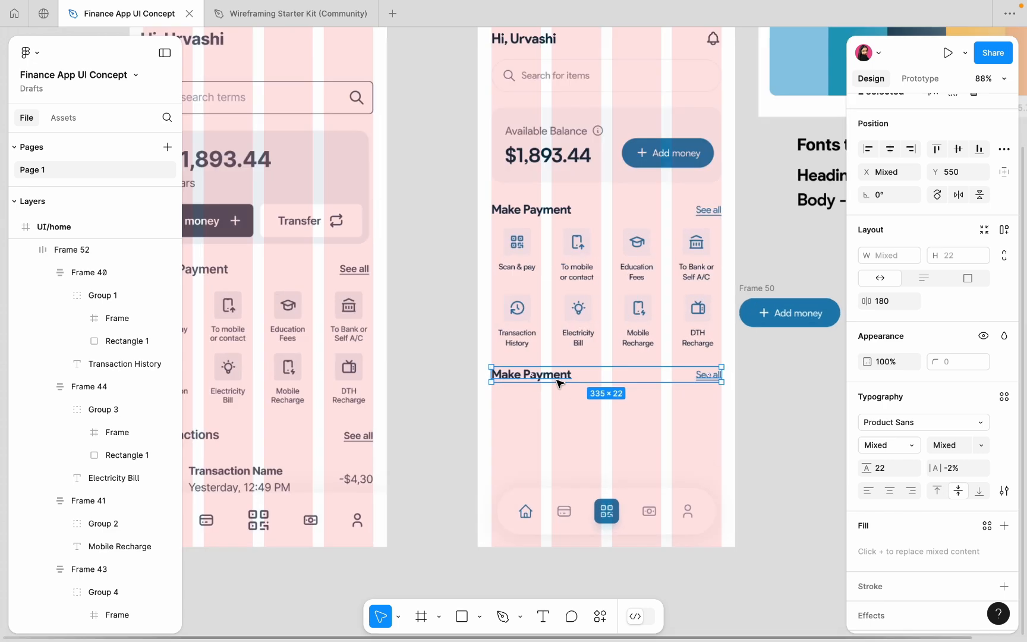
Change the text of the duplicated Make Payment heading to Transactions.
double_click(556, 380)
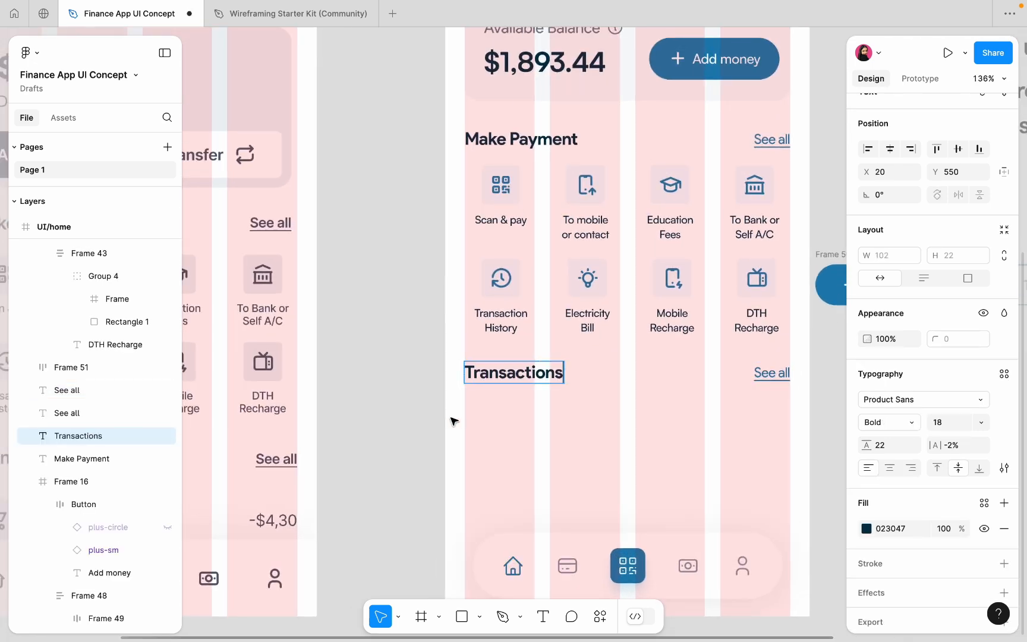
click(452, 418)
scroll(452, 419, down, 5)
click(451, 418)
Copy the wireframe's transaction item into the UI/home frame, below the Transactions heading at Y 600.
scroll(452, 418, up, 3)
scroll(452, 418, down, 2)
scroll(451, 419, left, 1)
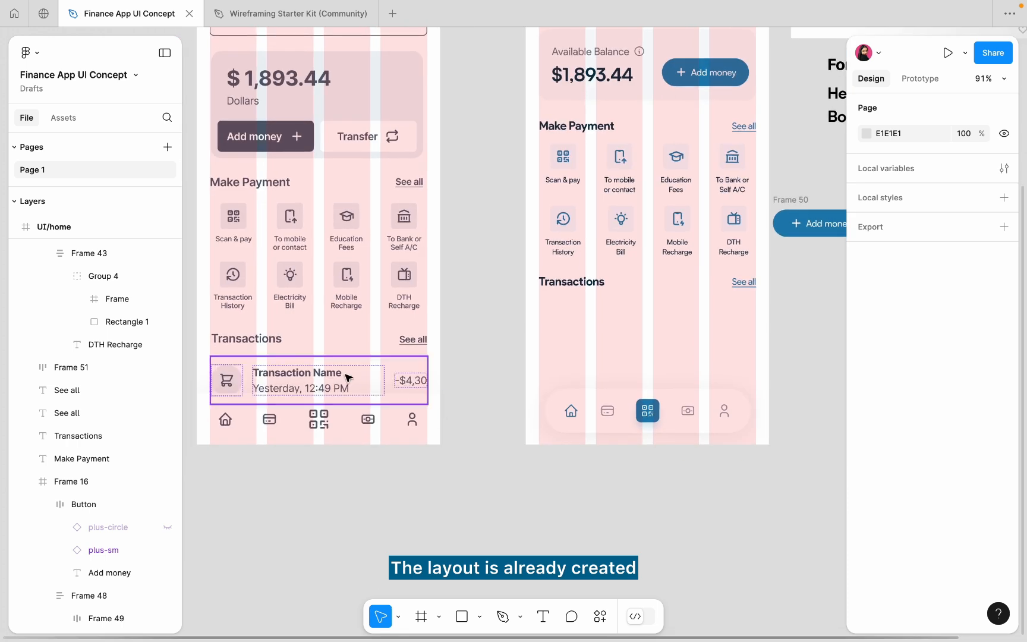
click(332, 376)
drag(332, 376, 660, 326)
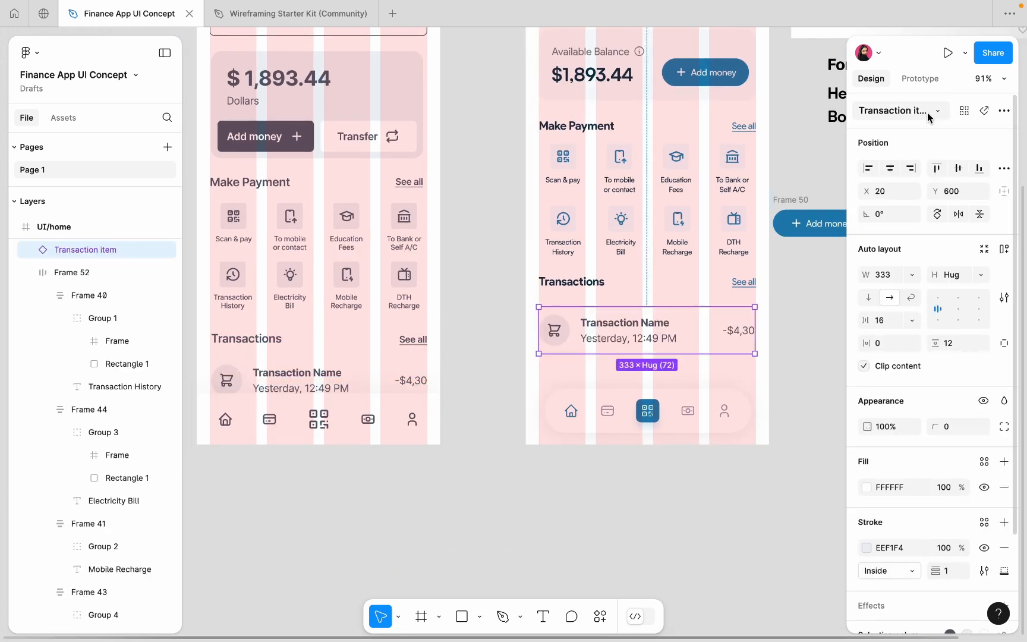
Center the copied transaction item horizontally on the home screen and move it up to Y 590.
click(890, 169)
scroll(749, 272, up, 5)
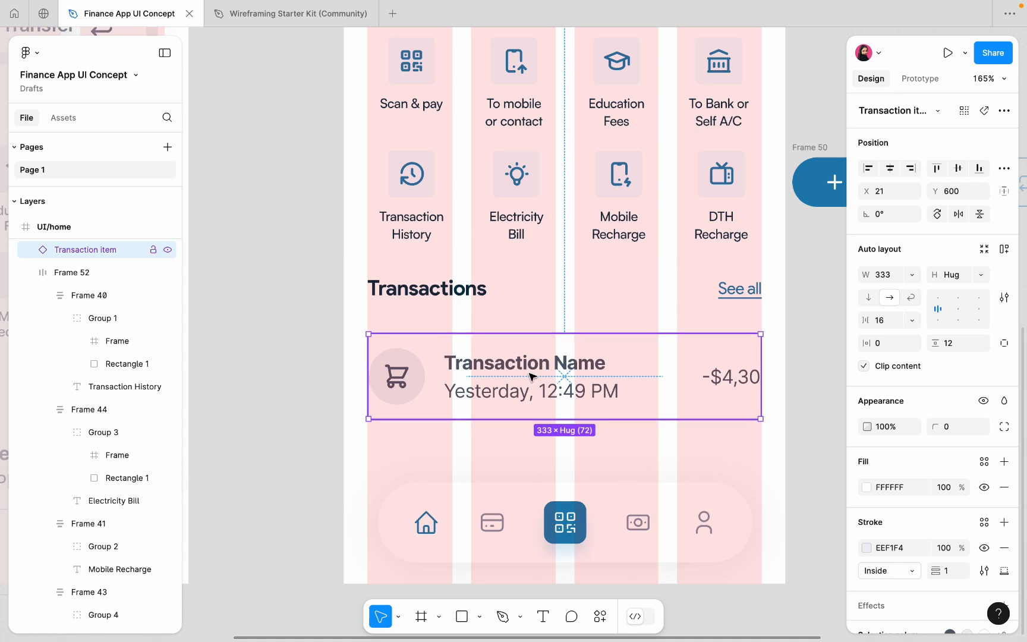
drag(534, 374, 529, 364)
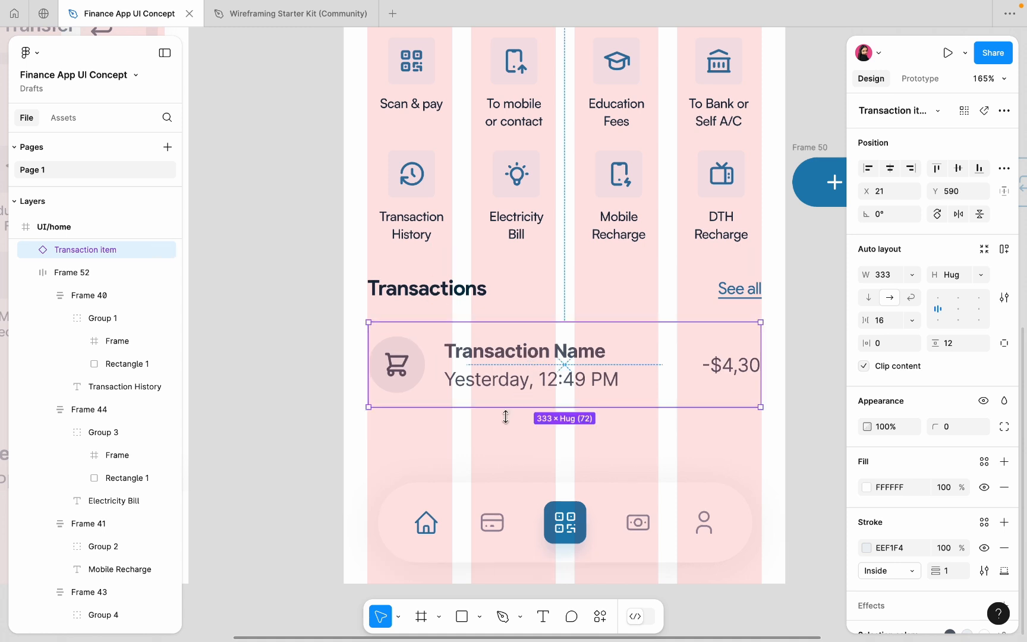
click(492, 454)
scroll(492, 453, down, 4)
scroll(483, 423, up, 4)
Hide the EEF1F4 stroke of the transaction item on the home screen.
click(493, 415)
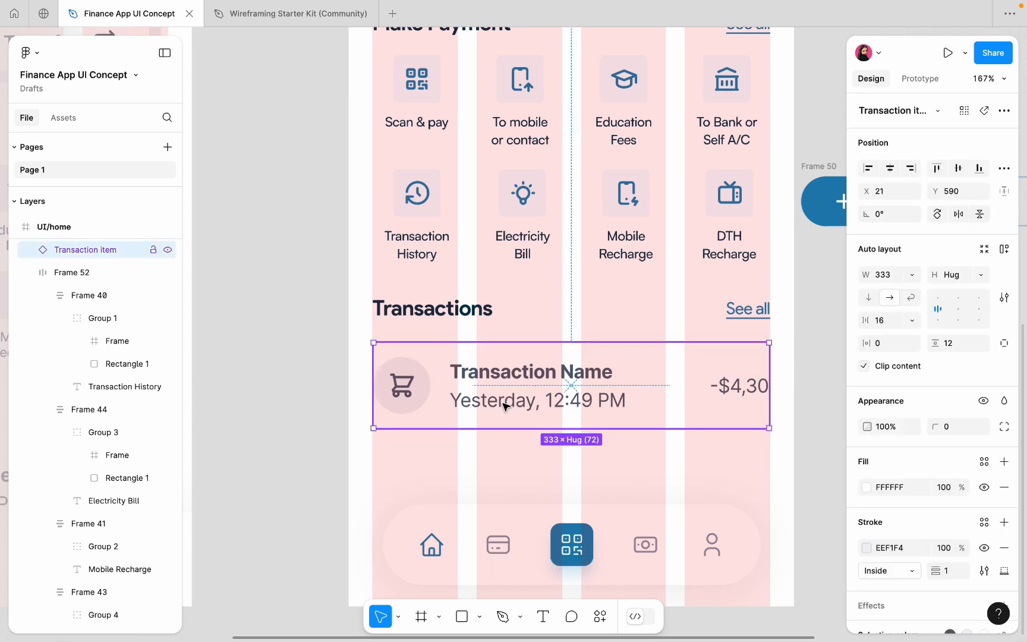
scroll(979, 473, down, 3)
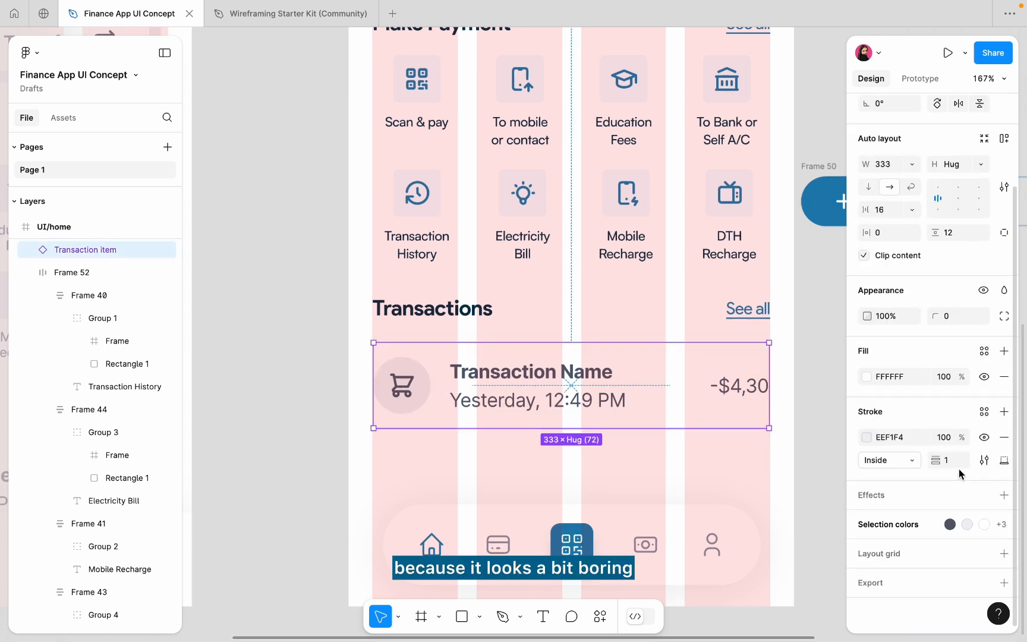
click(985, 437)
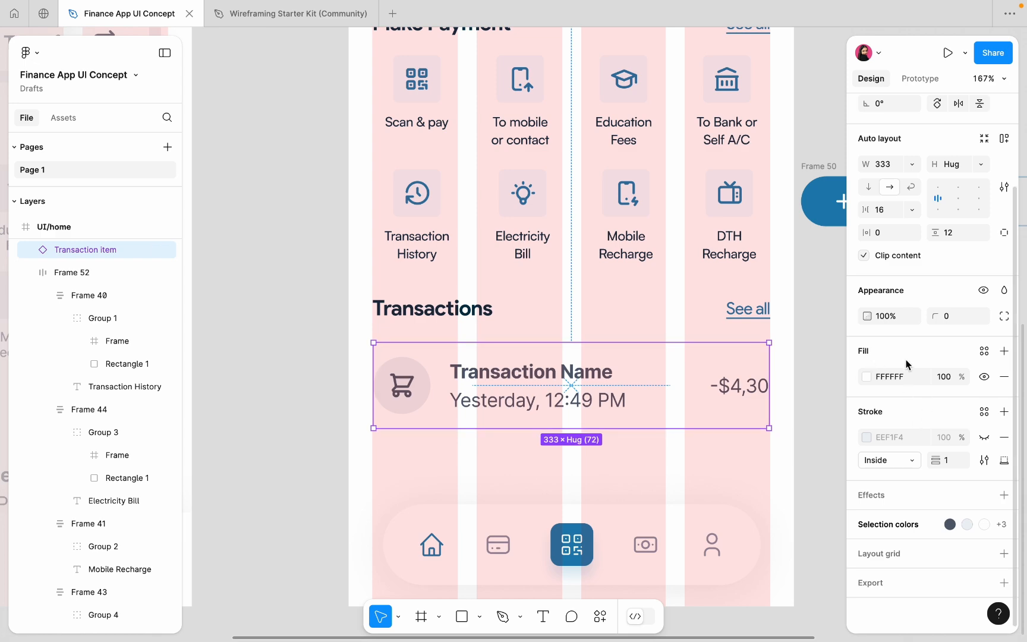
Fill the transaction item with the yellow sampled from the color palette, lightened to F9F4E7.
click(860, 379)
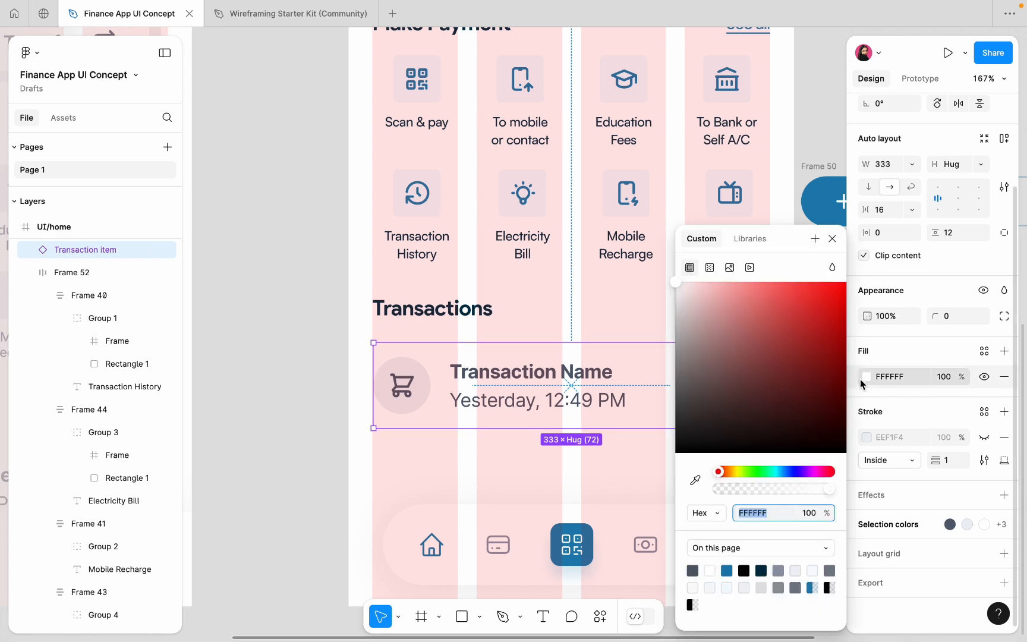
click(694, 482)
key(shift+1)
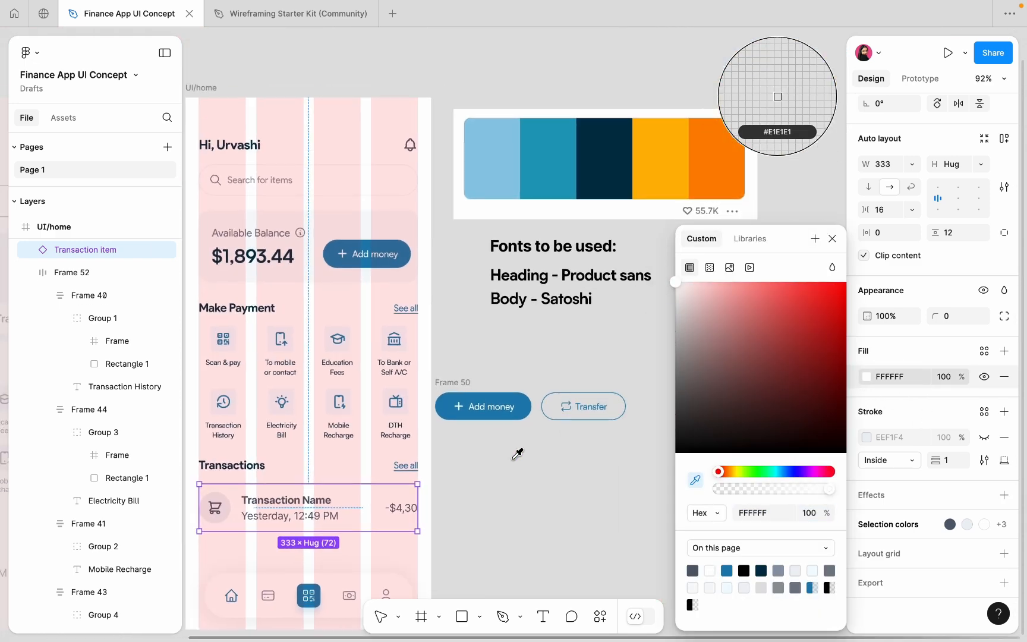
click(680, 128)
scroll(395, 415, down, 5)
scroll(395, 415, left, 3)
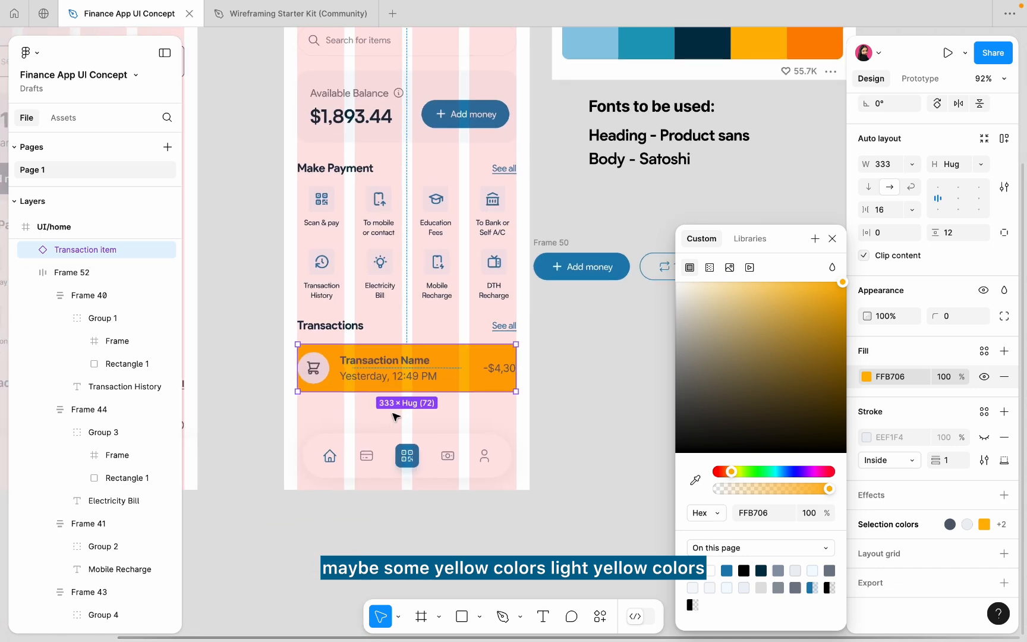
click(694, 288)
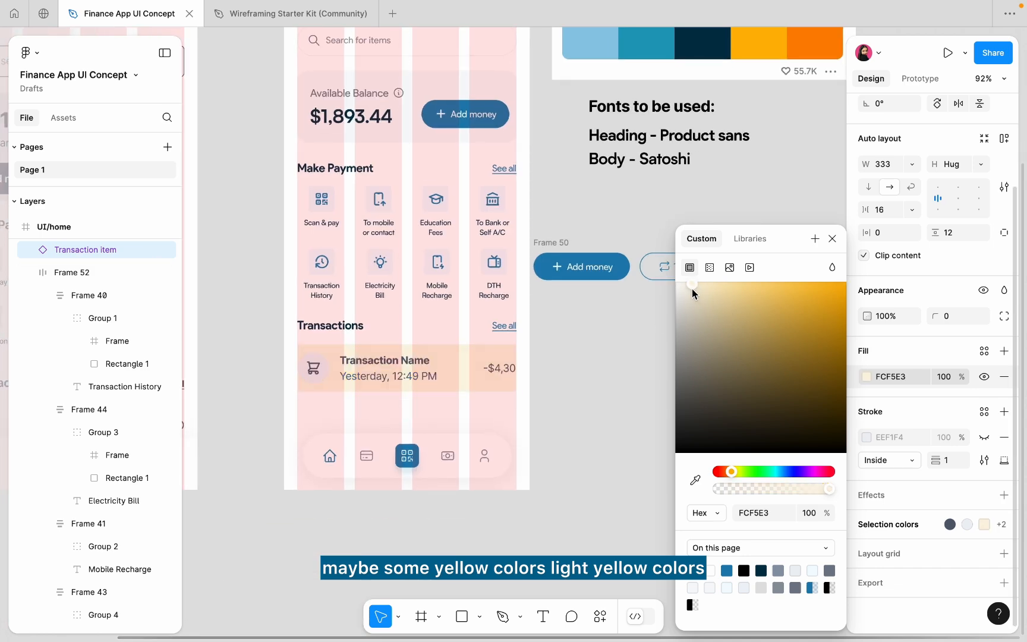
drag(691, 288, 687, 291)
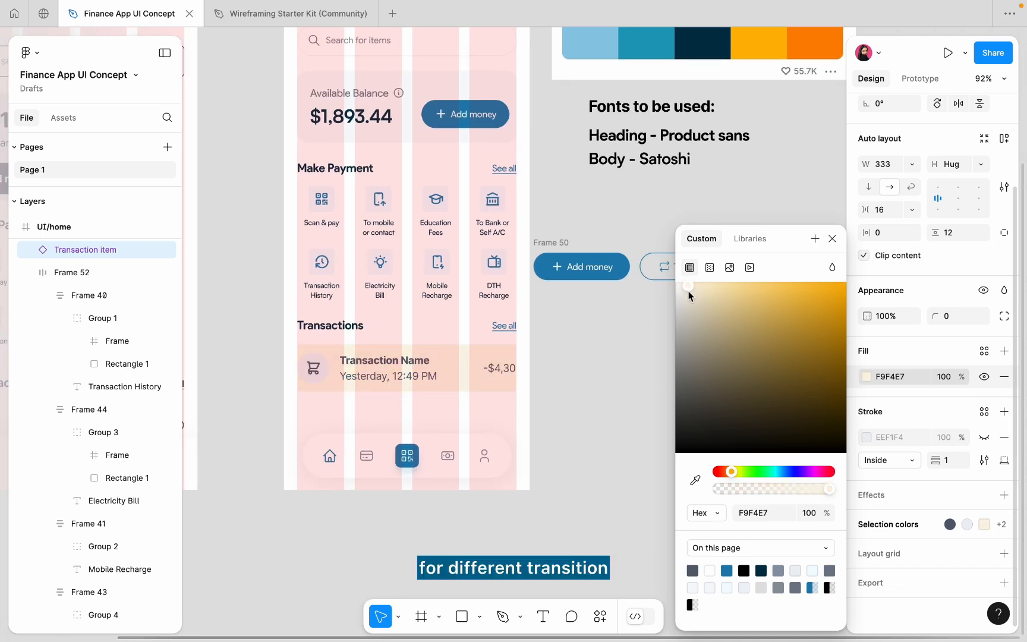
scroll(303, 383, up, 10)
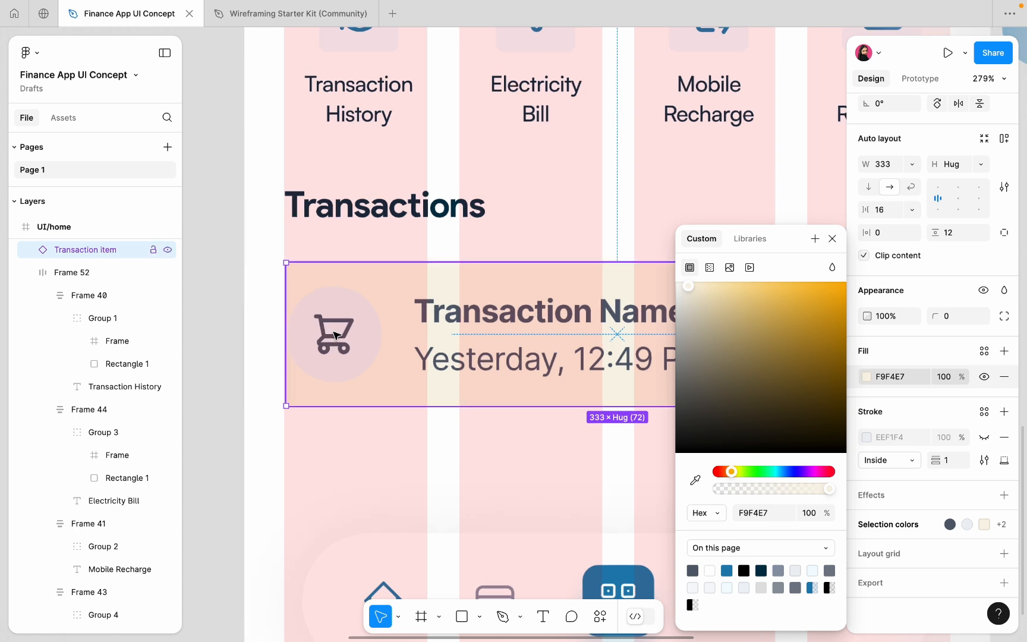
click(397, 477)
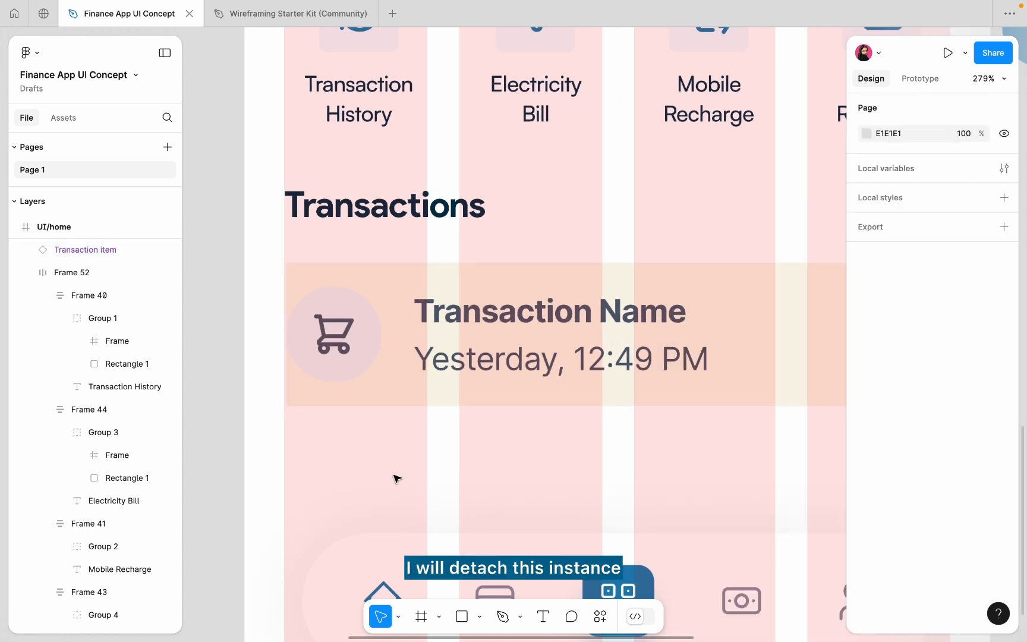
Set the transaction item's horizontal auto layout padding to 10.
click(457, 366)
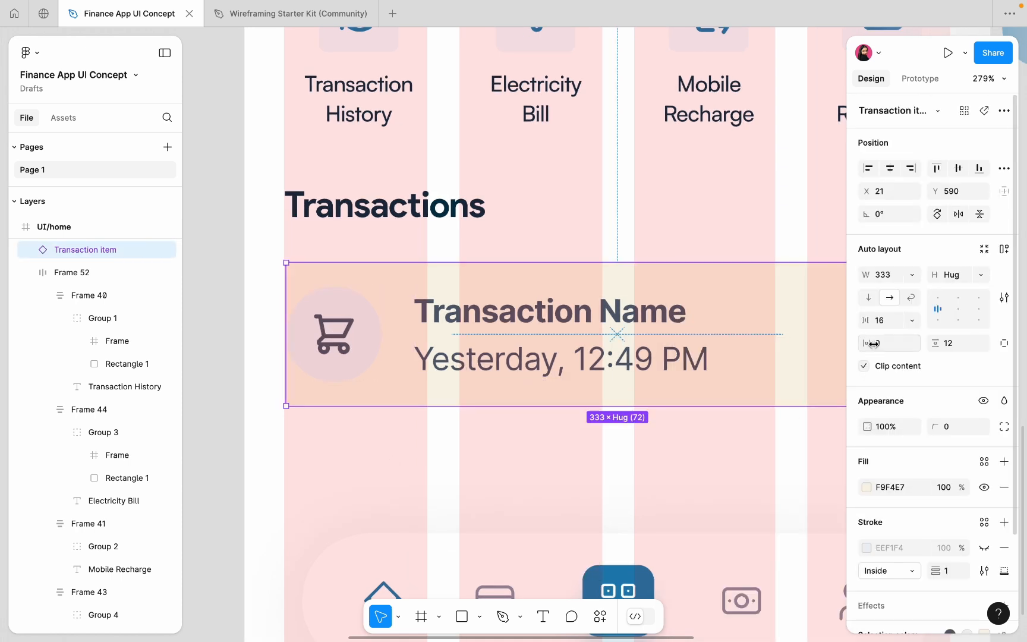
drag(872, 343, 872, 343)
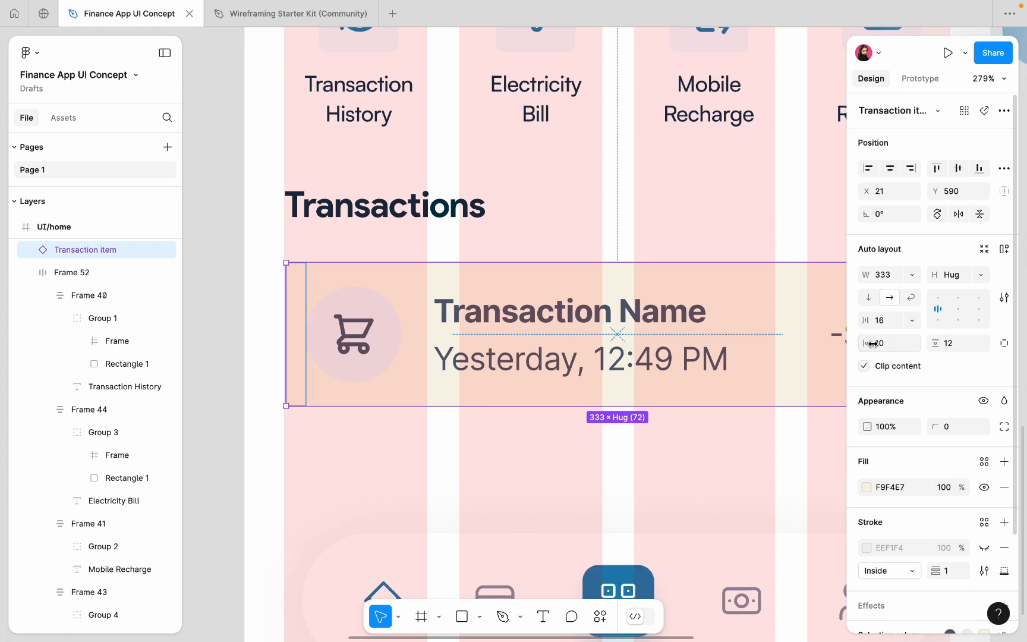
scroll(697, 378, down, 4)
Detach the transaction item instance on the home screen from its main component.
double_click(393, 337)
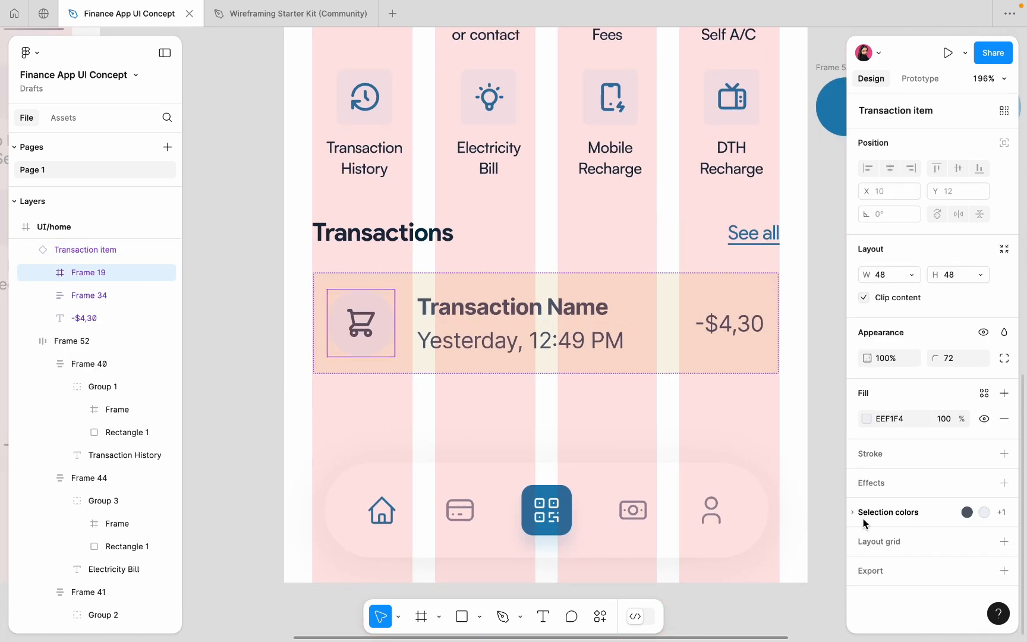
scroll(356, 297, up, 5)
double_click(378, 318)
click(413, 360)
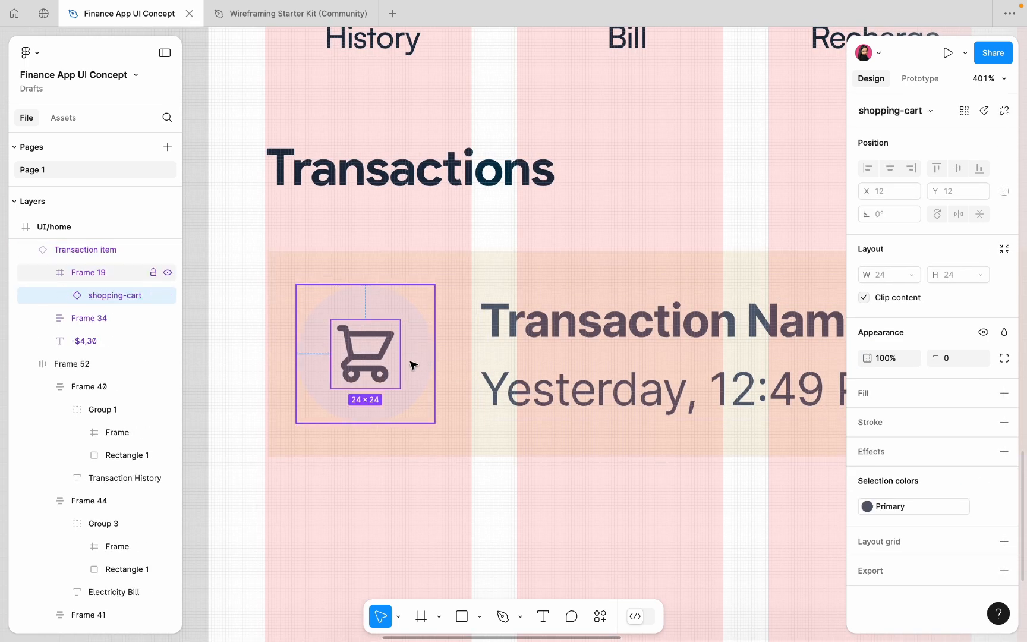
right_click(647, 453)
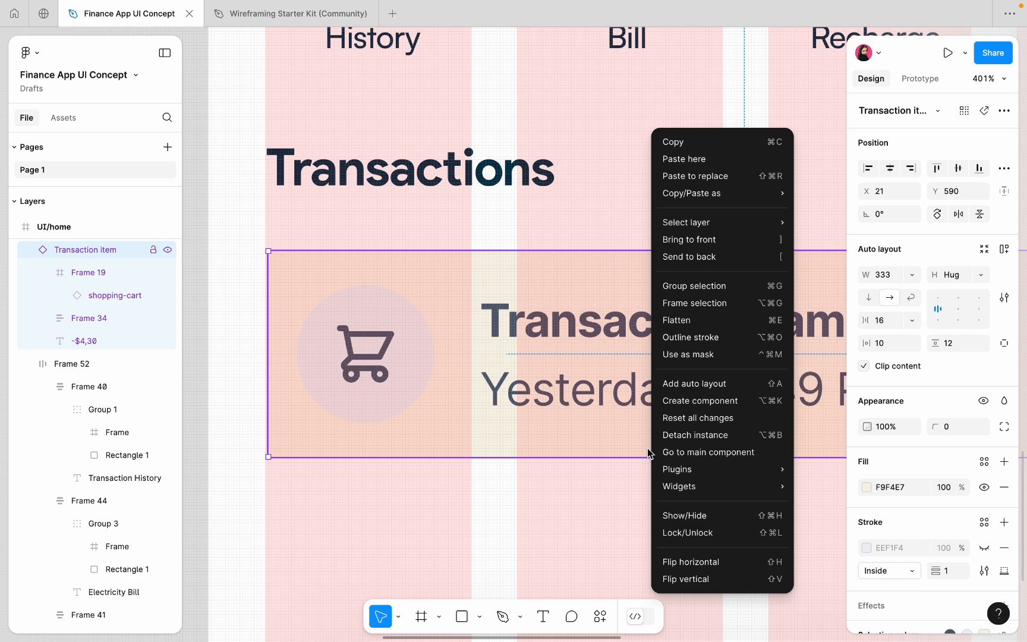
click(686, 440)
Unlink the Tertiary style from the cart icon's circle and fill it with yellow FFB706 sampled from the color palette.
click(426, 350)
click(966, 512)
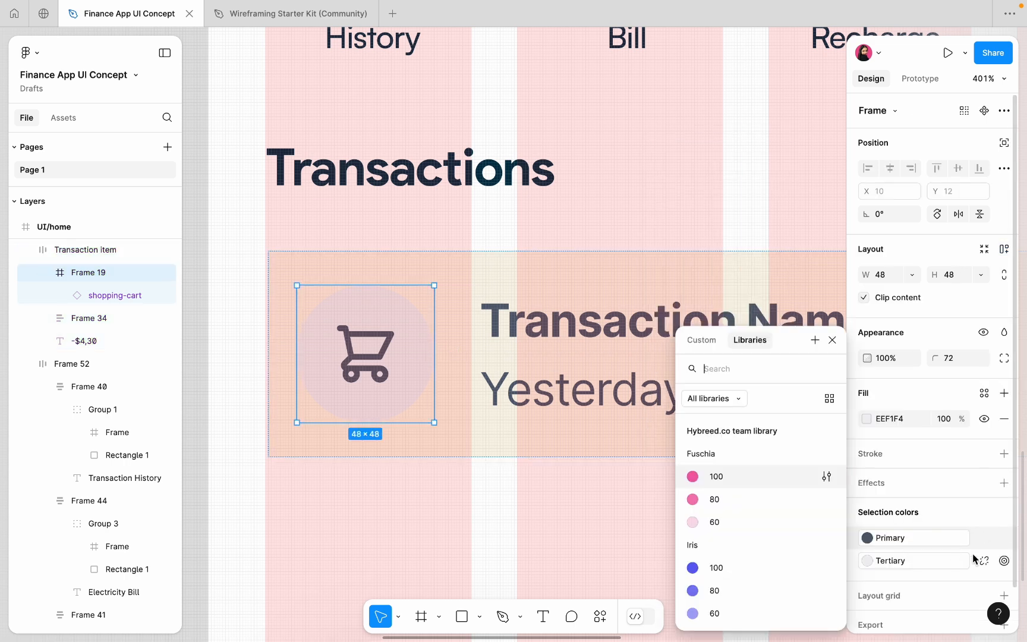
click(984, 560)
click(867, 560)
click(695, 480)
scroll(561, 469, down, 5)
scroll(559, 470, right, 4)
scroll(559, 470, up, 3)
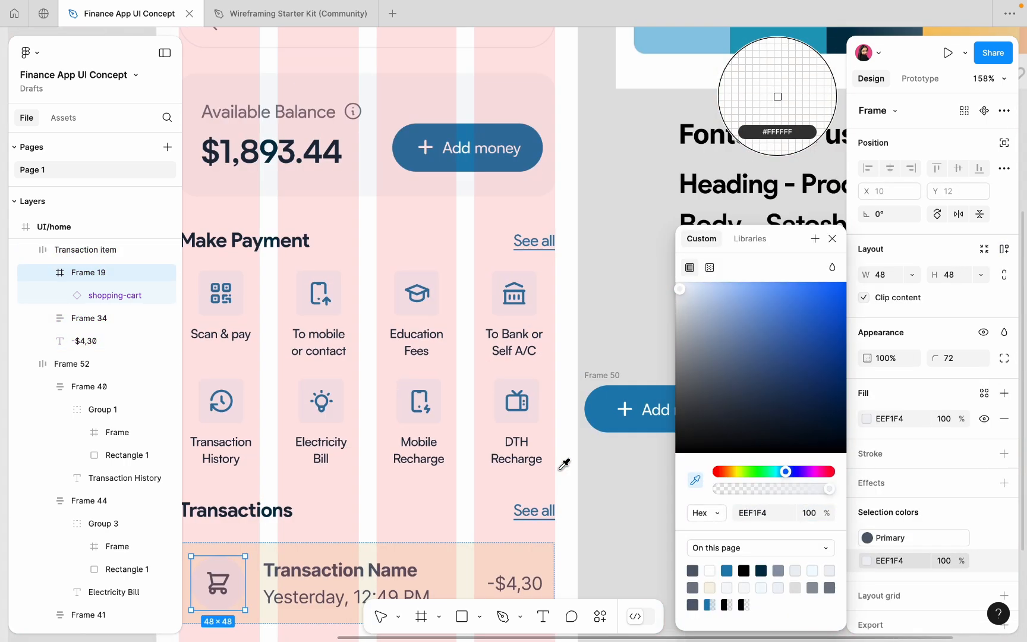
scroll(570, 381, up, 3)
scroll(583, 303, right, 2)
scroll(586, 293, down, 5)
click(654, 215)
scroll(463, 379, down, 3)
scroll(462, 379, left, 3)
scroll(464, 383, up, 5)
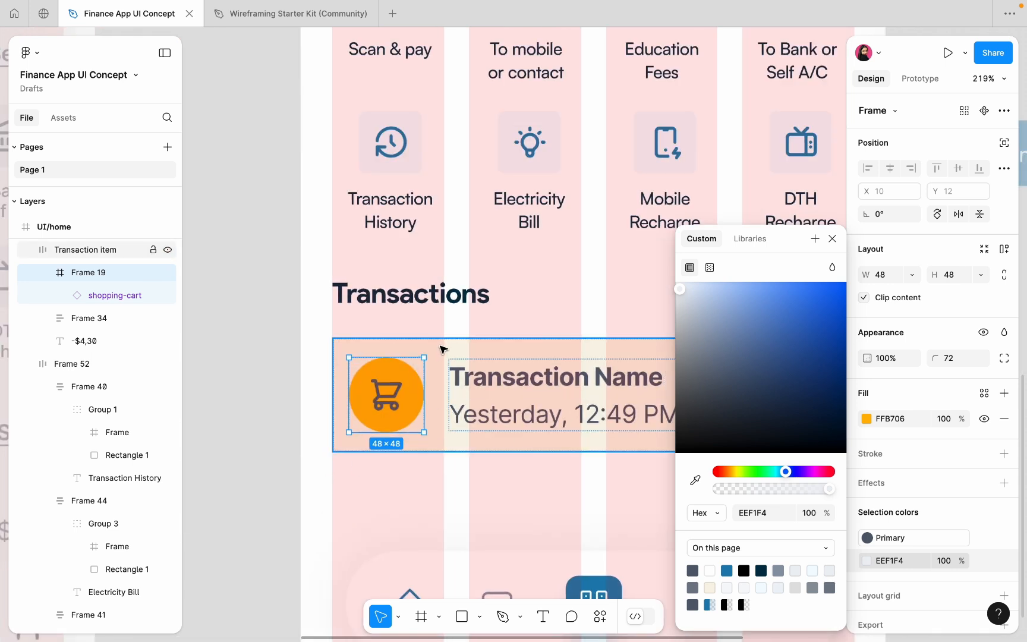
Unlink the cart icon's Primary color style and fill its circle with F7F9FA sampled from the available balance card.
click(694, 484)
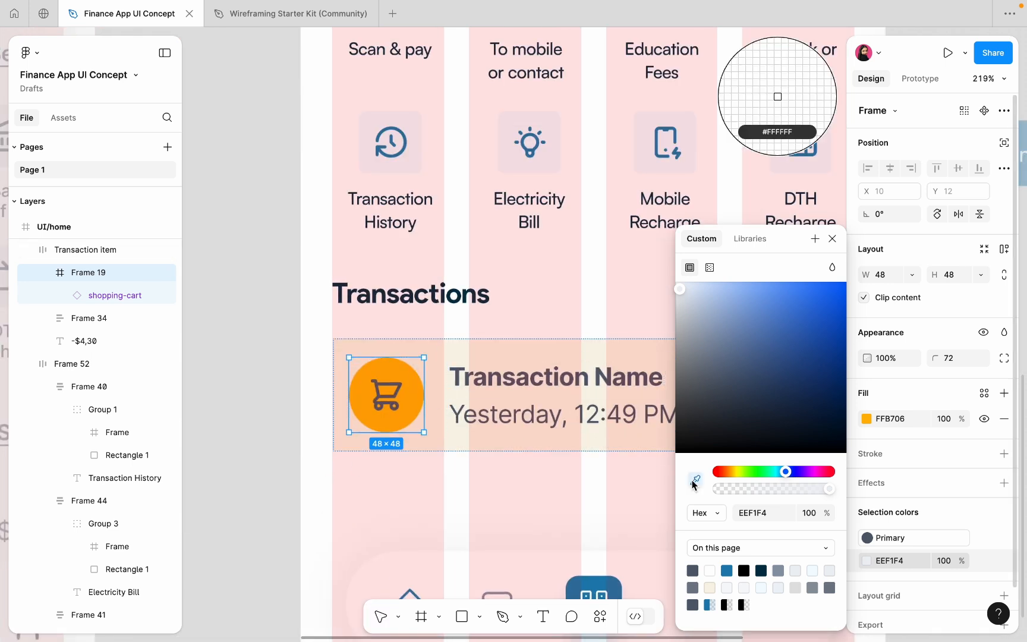
click(696, 482)
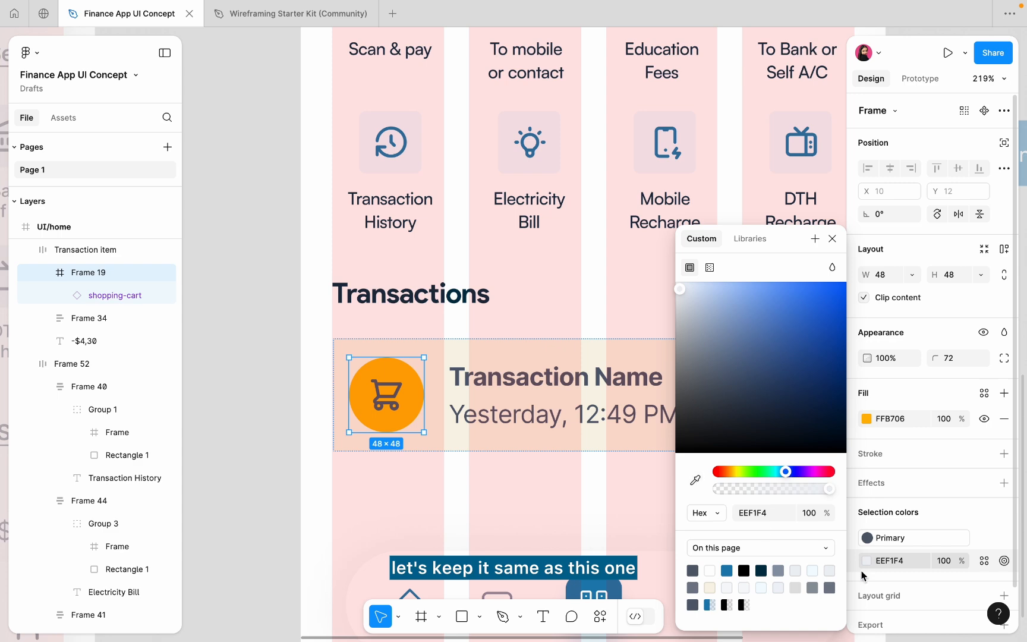
click(983, 538)
click(866, 537)
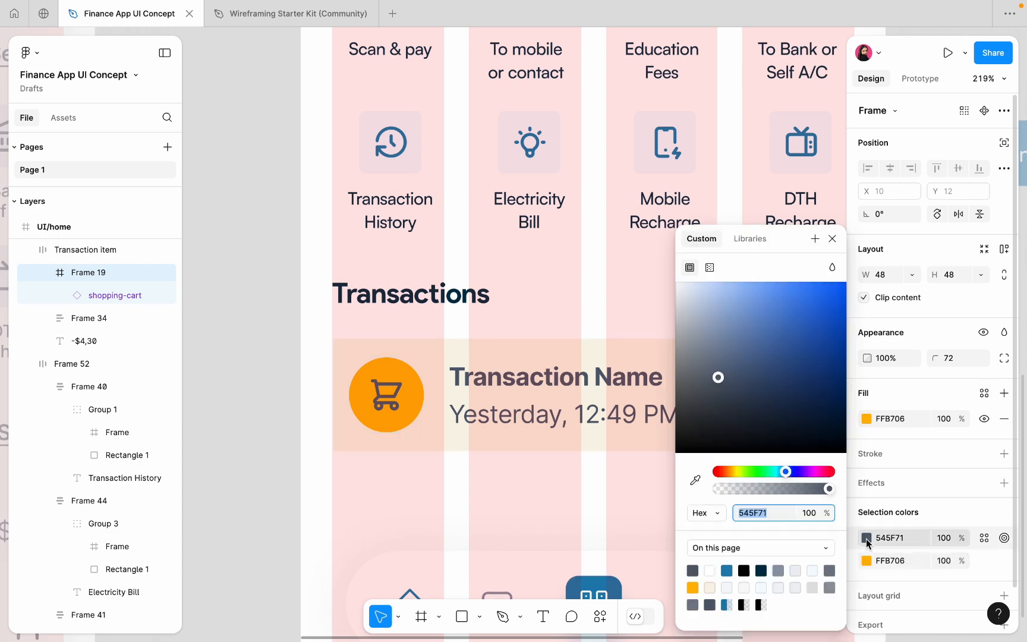
click(866, 560)
click(696, 481)
scroll(545, 484, down, 5)
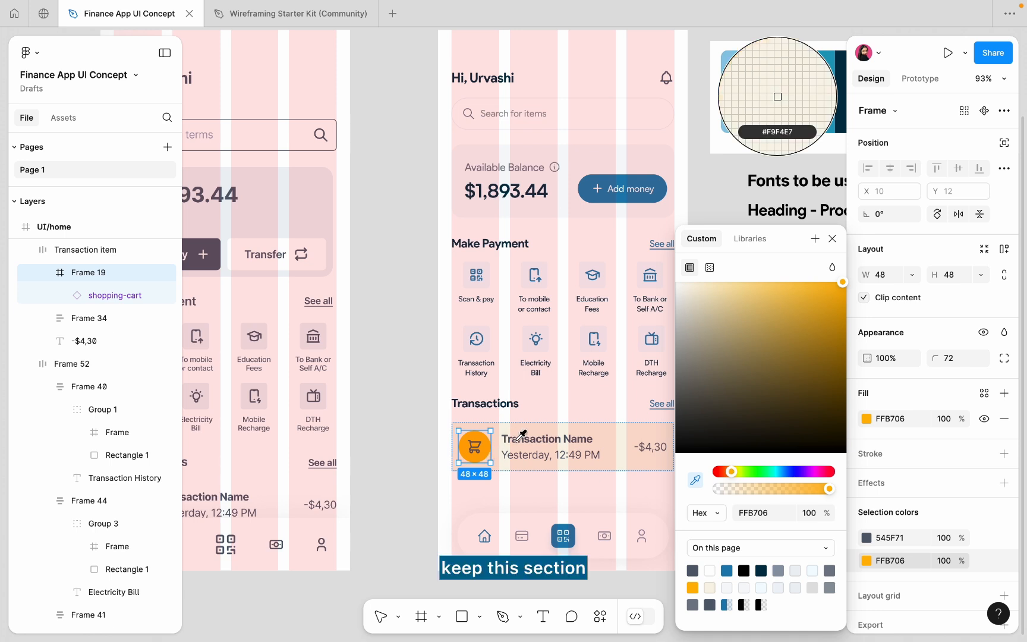
click(567, 161)
scroll(458, 454, up, 3)
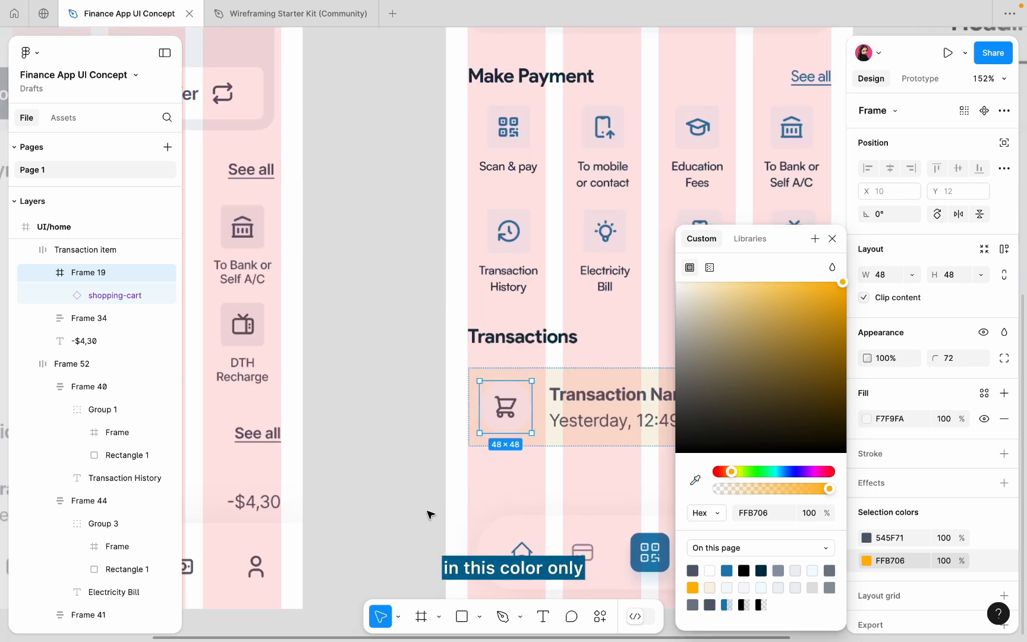
Fill the transaction item's background with F7F9FA sampled from the available balance card.
click(547, 385)
key(Escape)
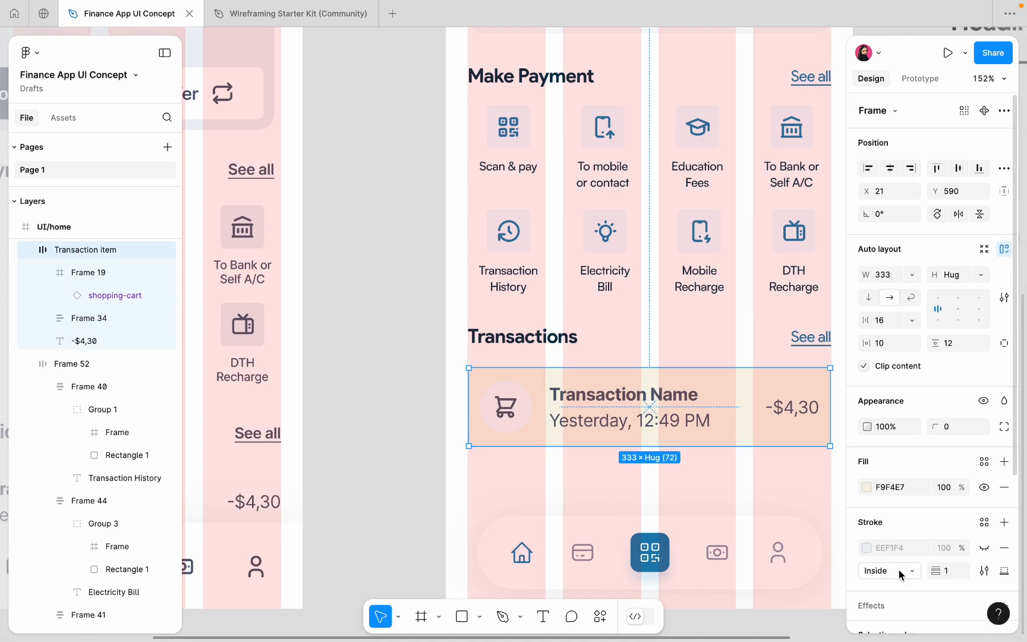
click(865, 488)
click(694, 486)
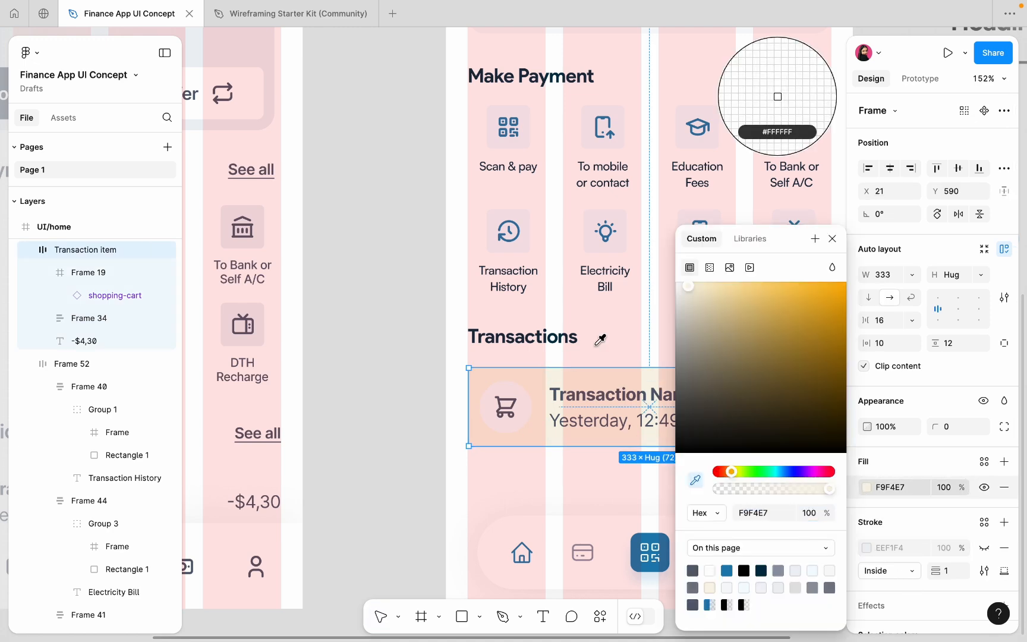
scroll(600, 206, up, 5)
click(599, 181)
scroll(475, 359, down, 4)
scroll(448, 468, up, 3)
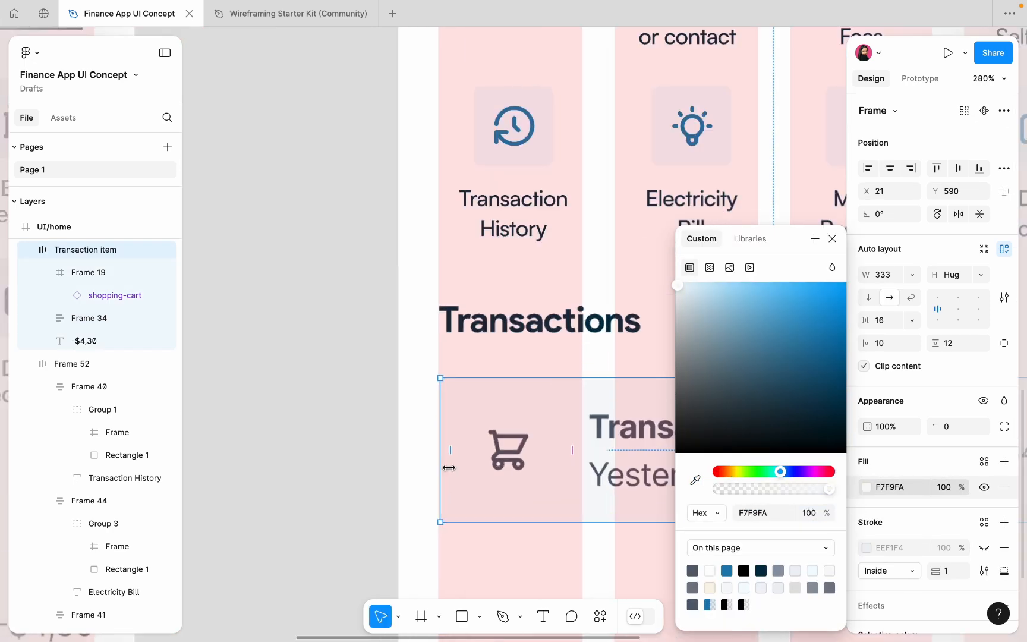
Fill the cart icon's circle with F3FBFF sampled from the Transaction History icon's tile.
double_click(527, 436)
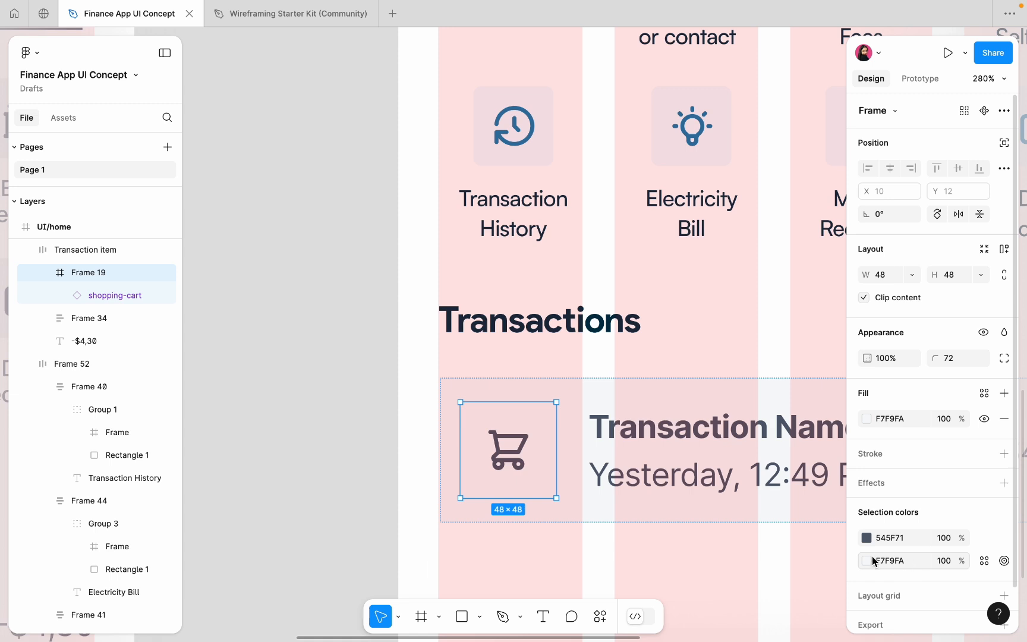
click(865, 562)
click(698, 478)
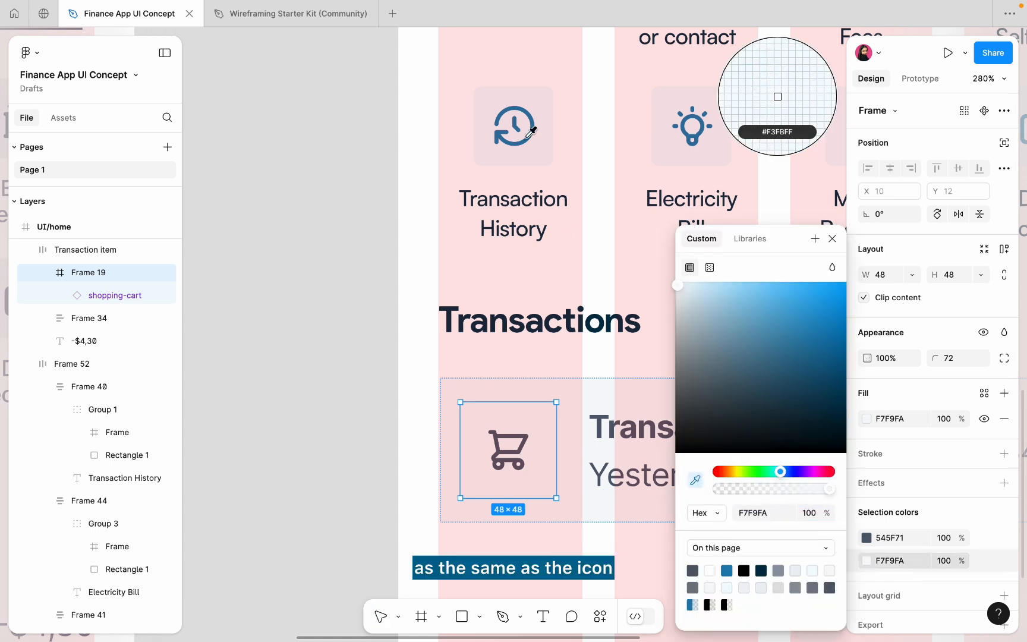
click(537, 112)
Color the shopping-cart icon with the blue 1E81B3 sampled from the Transaction History icon.
double_click(517, 430)
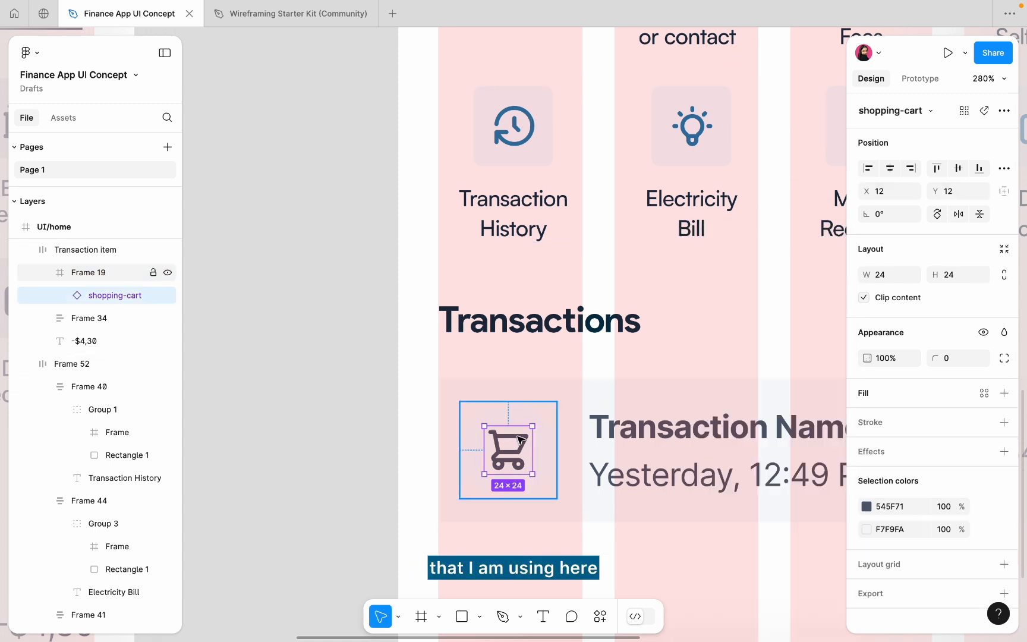
click(866, 506)
click(696, 480)
scroll(526, 139, up, 5)
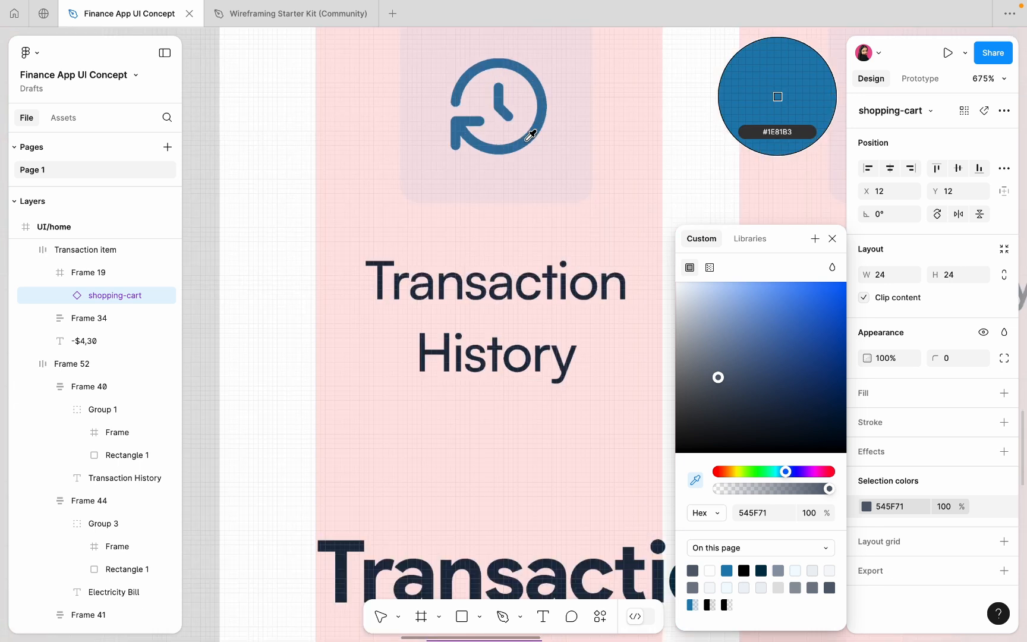
click(526, 139)
scroll(526, 139, down, 5)
click(378, 353)
Adjust the transaction item's background fill to a near-white shade that blends with the home screen.
click(614, 454)
scroll(614, 455, down, 5)
scroll(614, 454, down, 1)
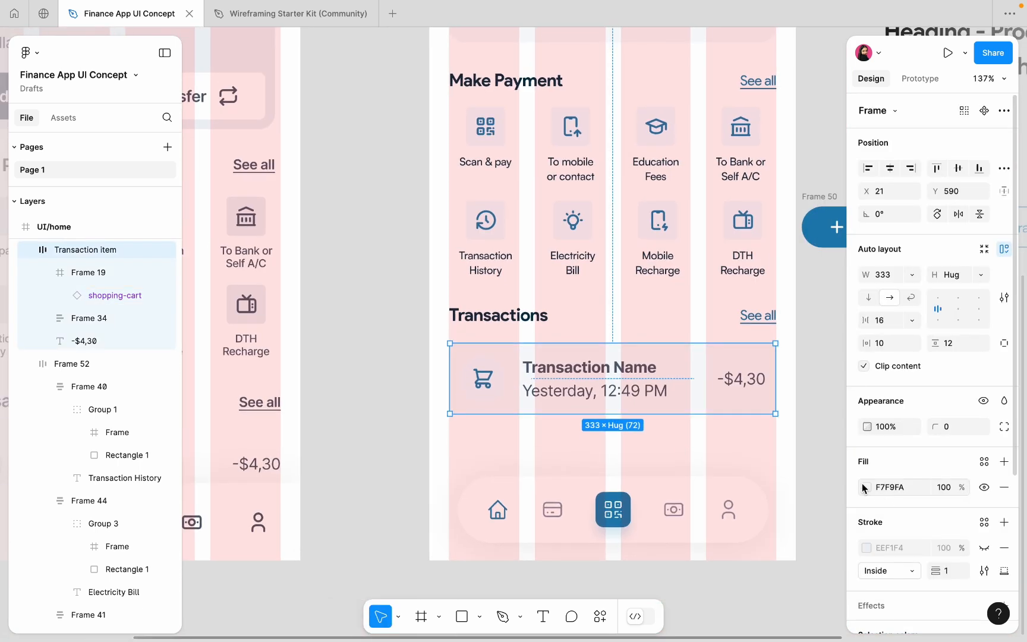
click(867, 486)
drag(676, 290, 681, 295)
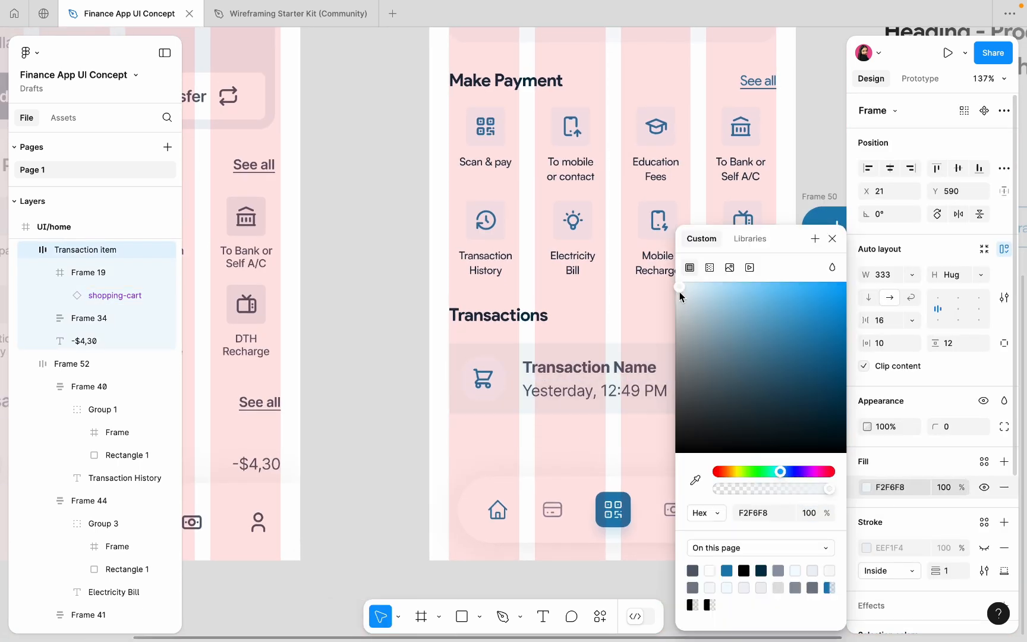
click(402, 360)
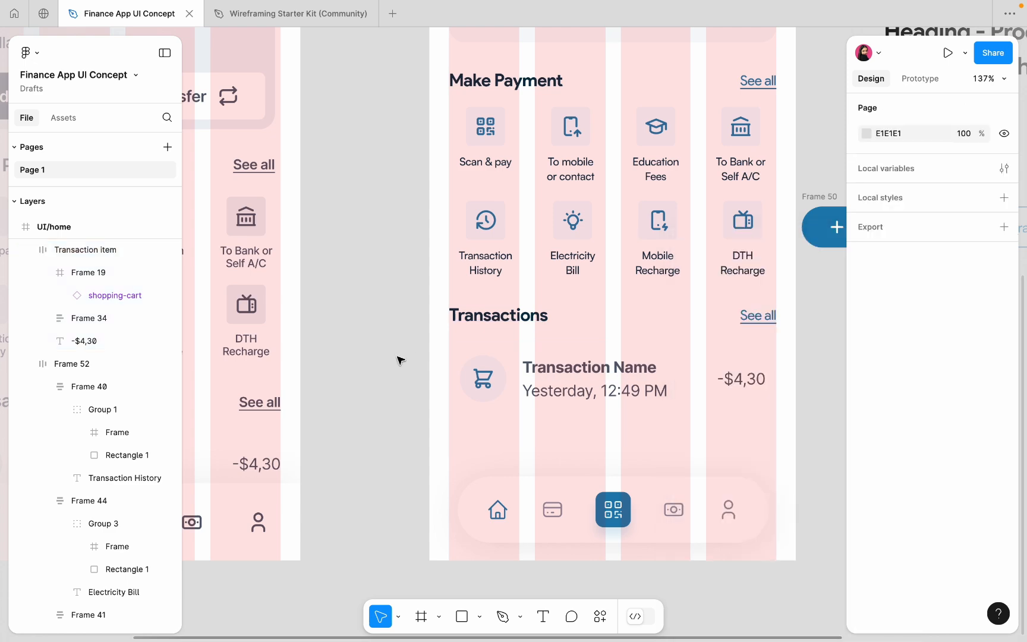
Set the Transaction Name text to the Product Sans font with Auto line height.
scroll(497, 394, down, 3)
scroll(499, 392, up, 5)
scroll(517, 372, down, 3)
super+click(518, 365)
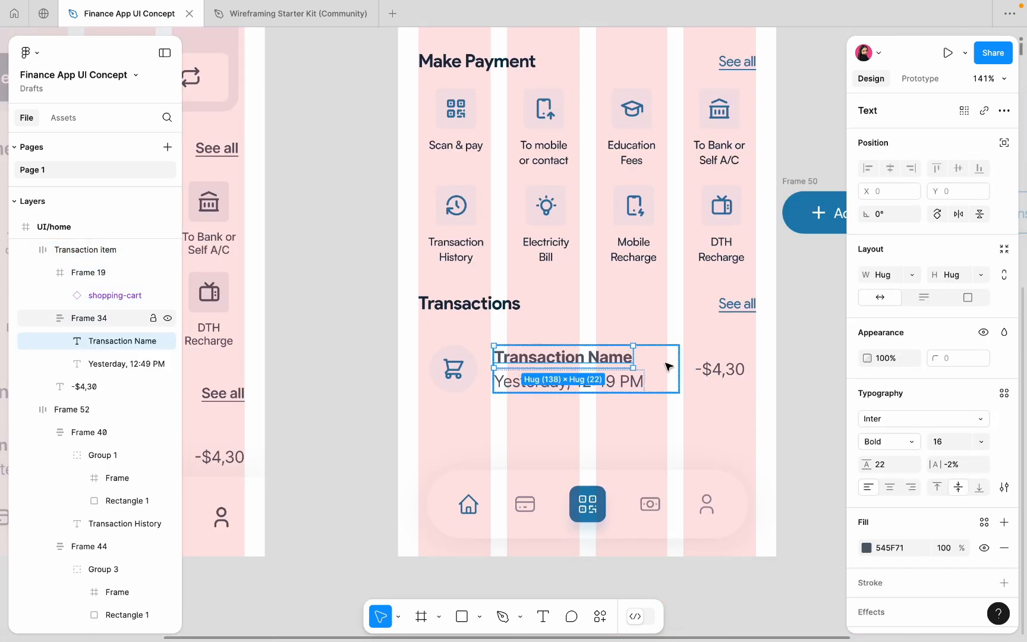
click(667, 364)
key(Return)
click(563, 362)
click(916, 423)
text(prd)
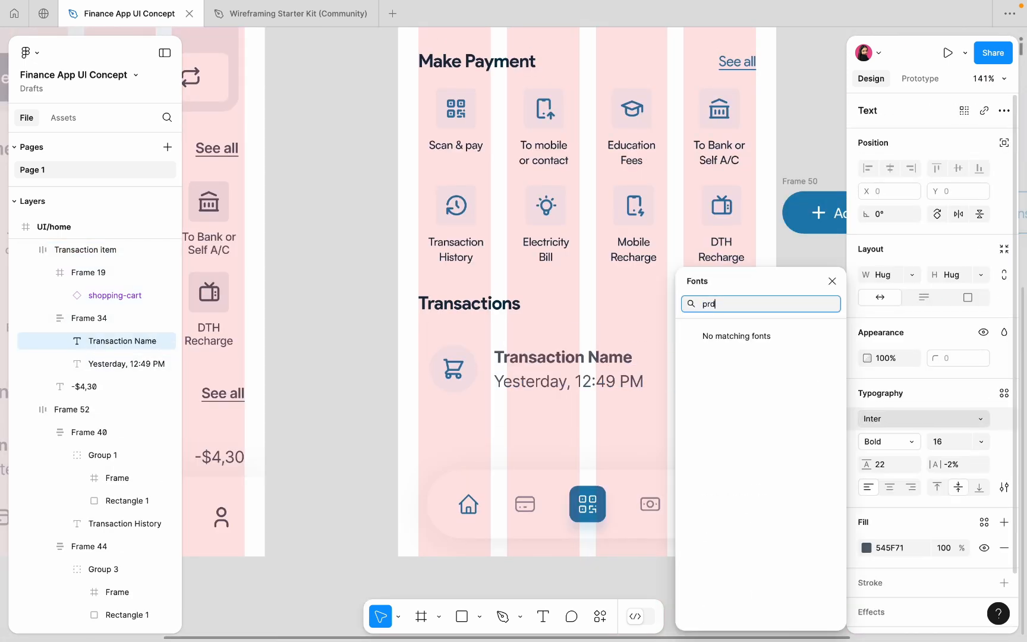
text(o)
key(BackSpace)
key(BackSpace)
text(od)
key(Return)
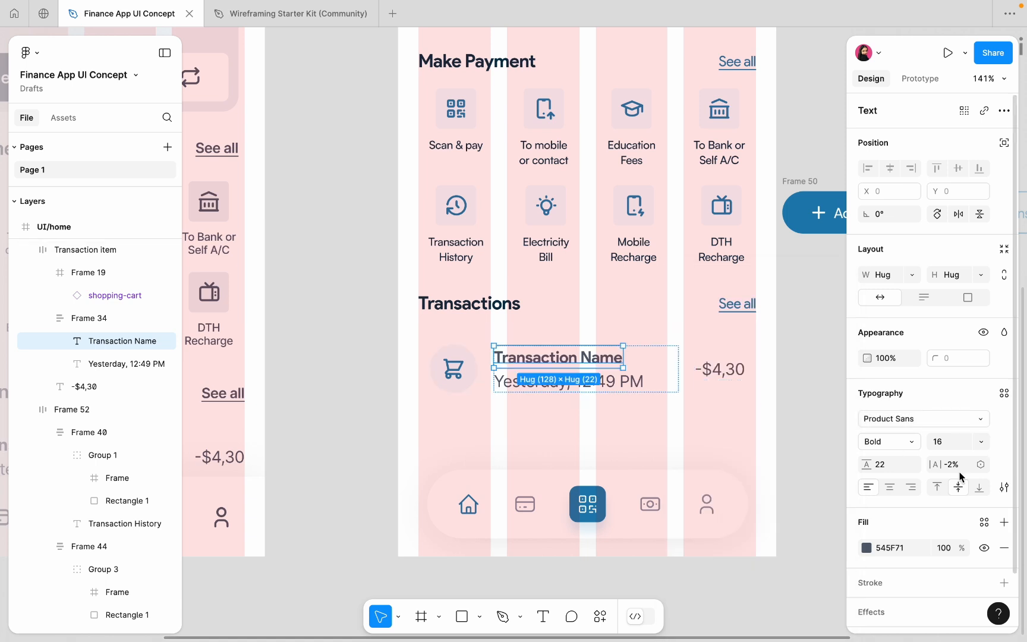
text(auto)
key(Return)
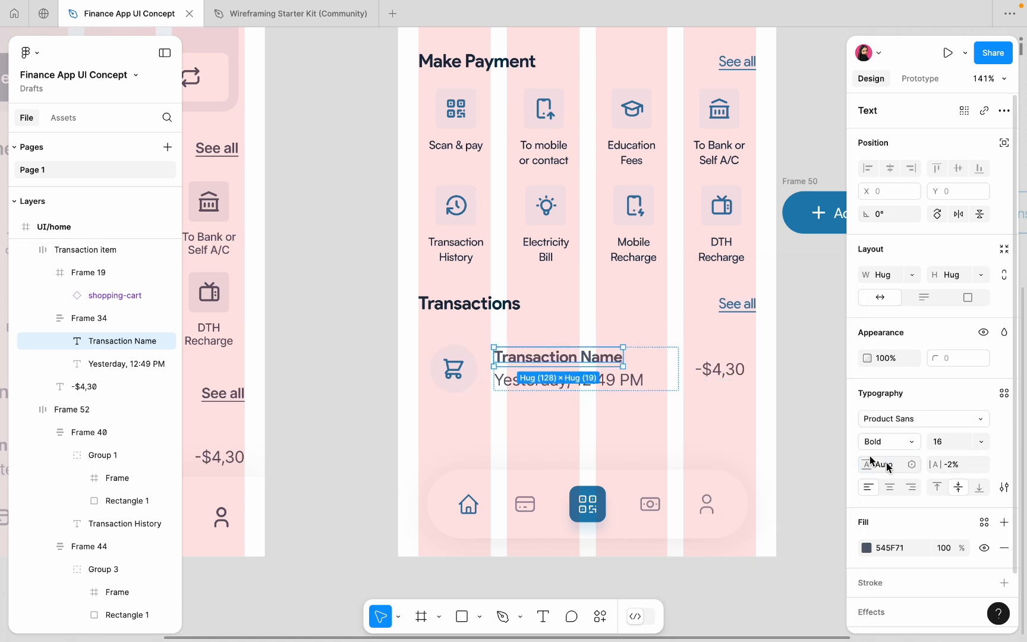
Set the transaction's date and time text to the Satoshi font at size 14.
click(127, 363)
click(909, 419)
text(sat)
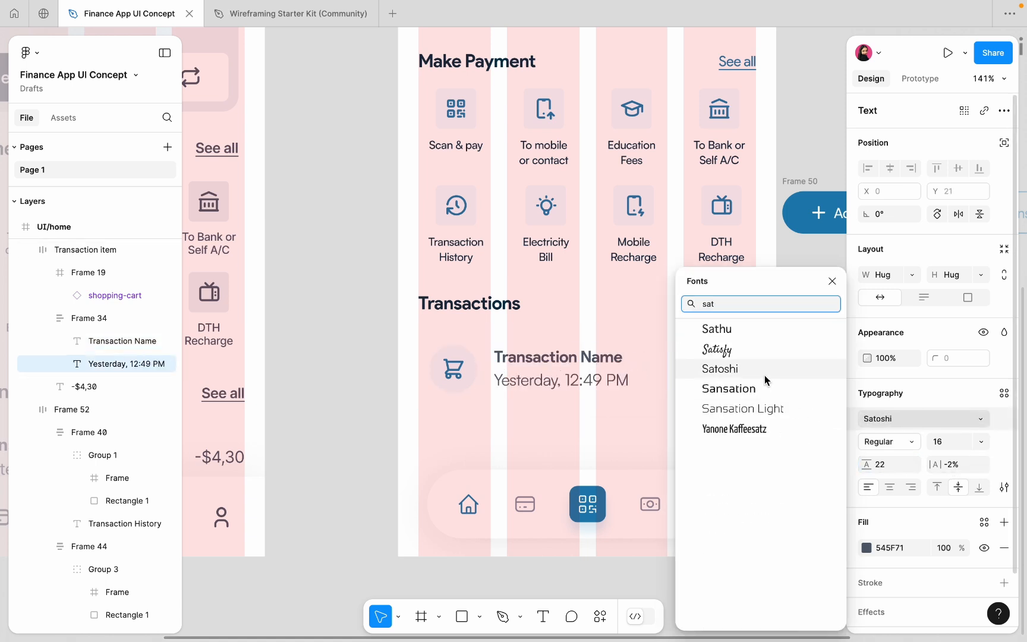
click(763, 374)
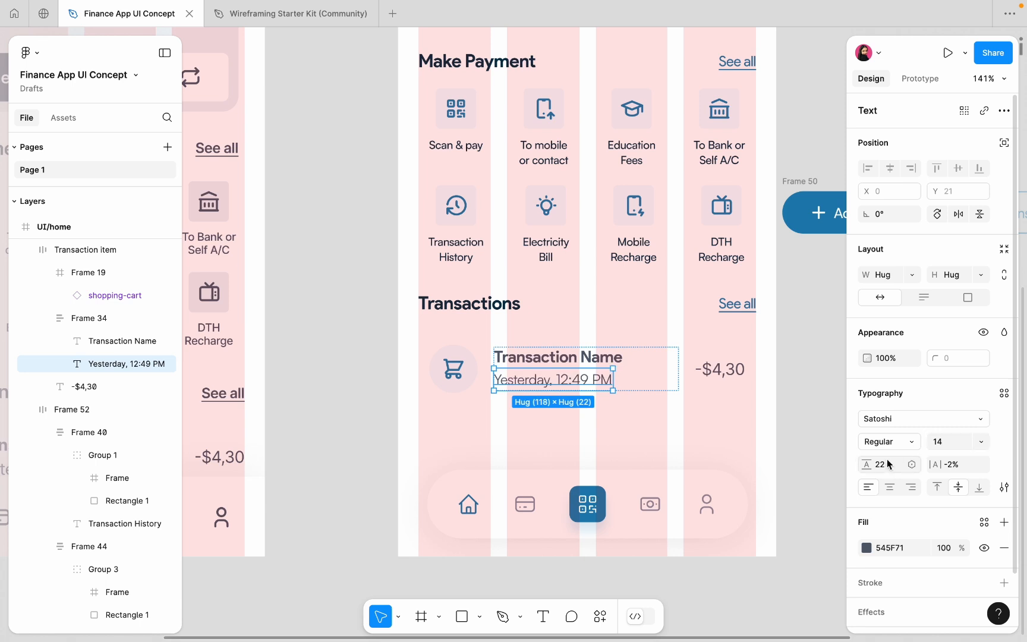
Set the transaction amount text to the Satoshi font.
scroll(615, 348, up, 5)
click(782, 386)
click(892, 418)
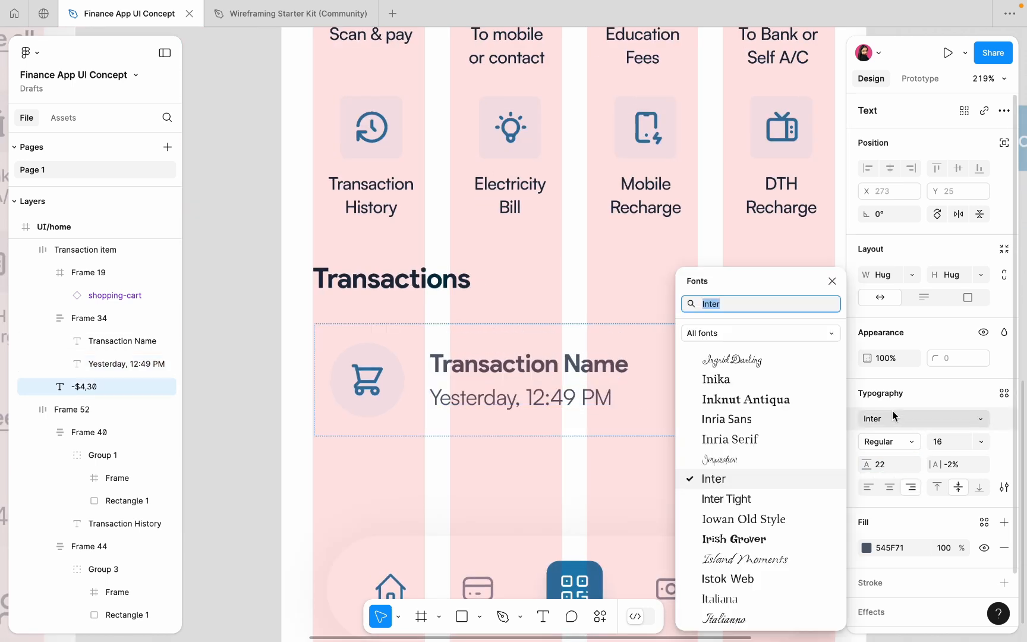
text(sat)
click(763, 373)
scroll(342, 276, down, 2)
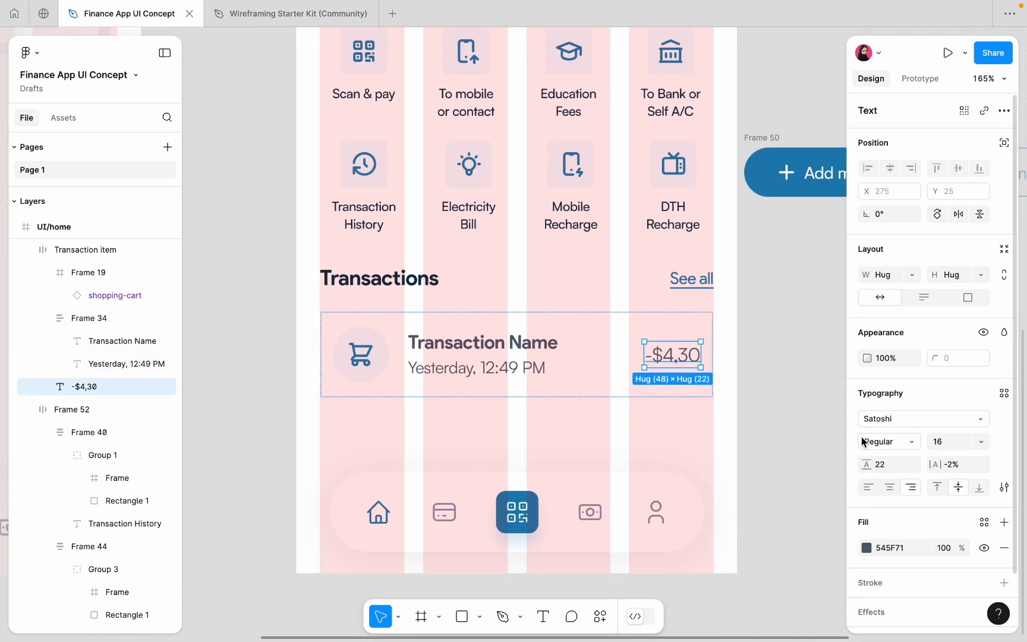
click(747, 404)
Hide the 4-column layout grid of the UI/home frame.
scroll(649, 378, down, 10)
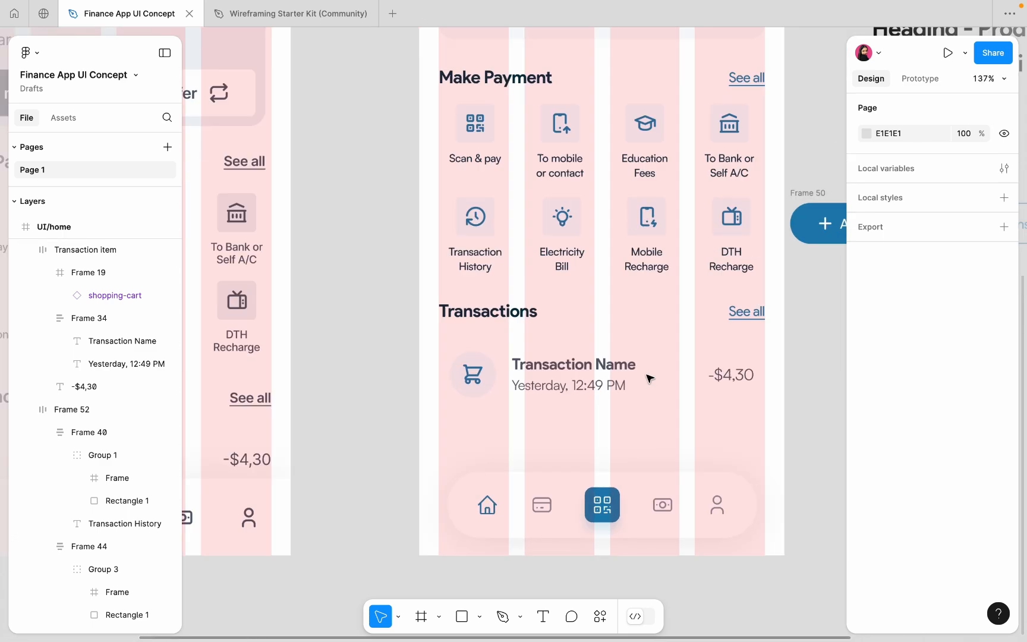
click(552, 133)
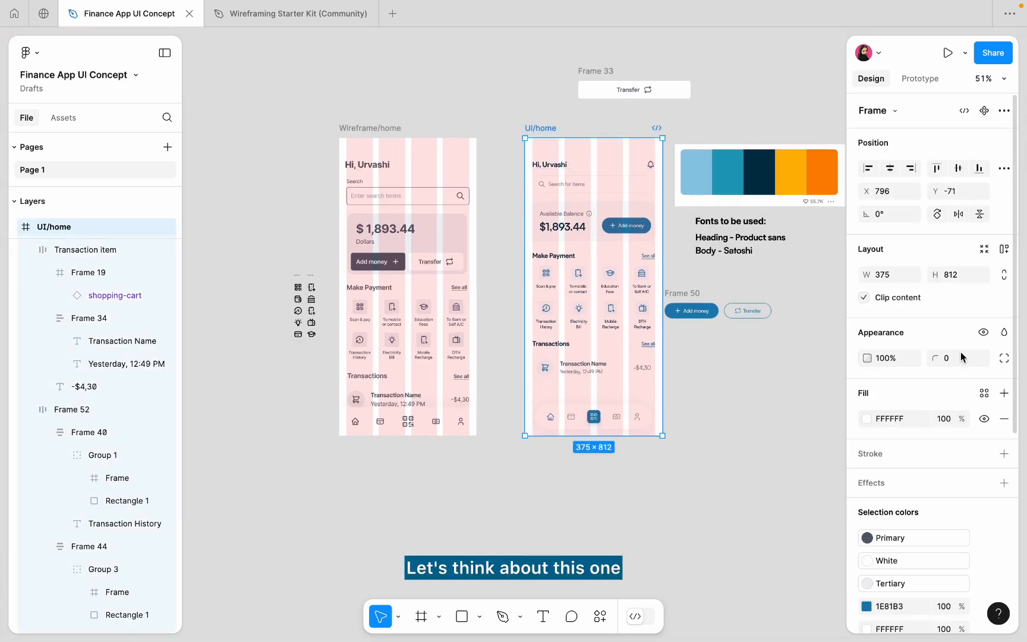
scroll(961, 357, down, 5)
click(984, 547)
scroll(663, 361, up, 5)
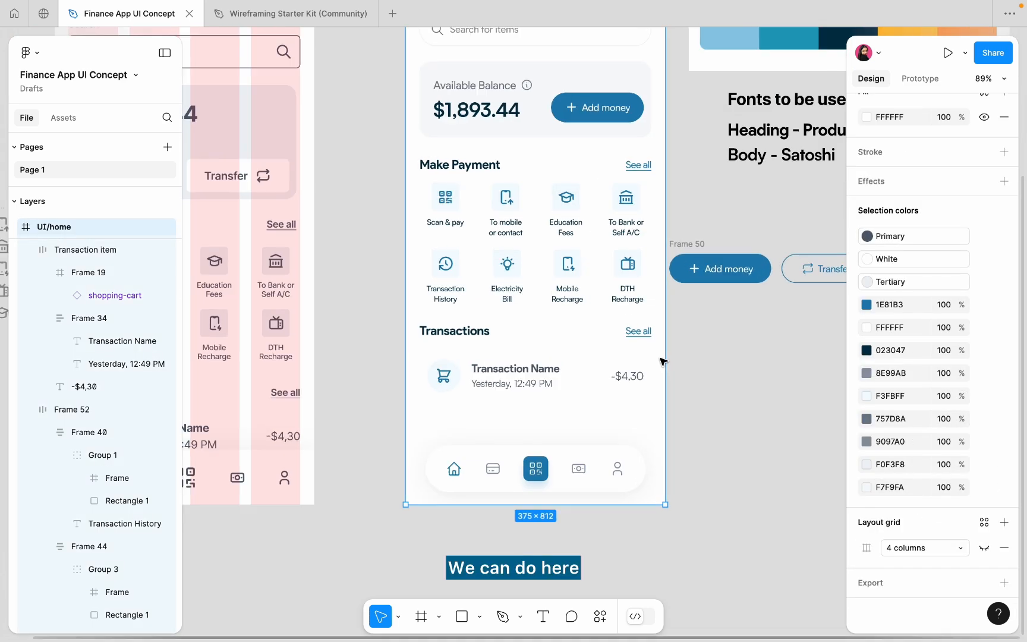
Fill the cart icon's circle with the yellow FFB706 sampled from the color palette.
scroll(492, 362, up, 6)
double_click(393, 383)
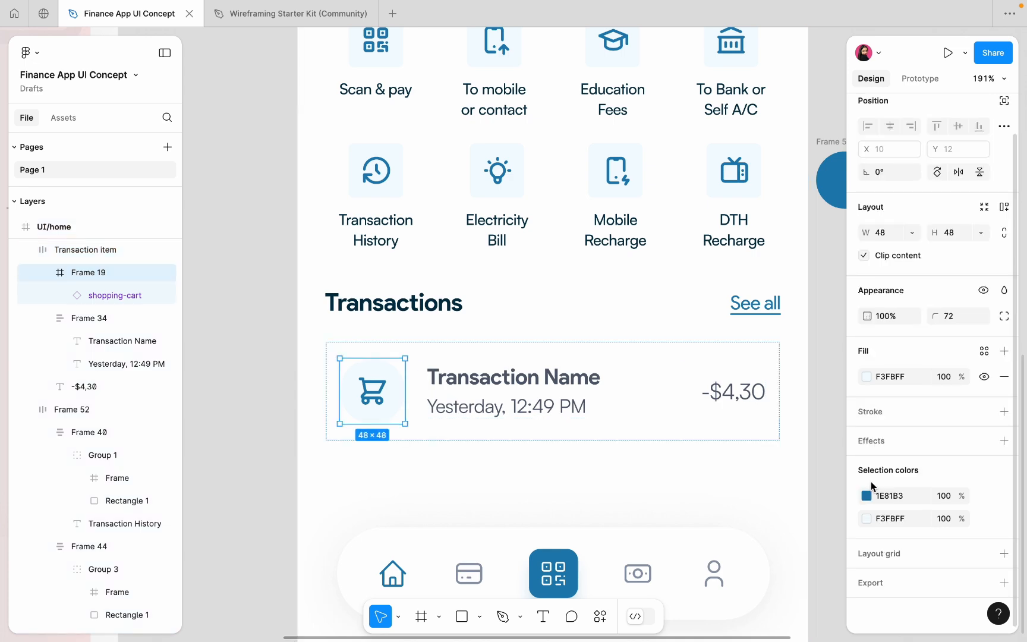
click(866, 519)
click(695, 480)
scroll(563, 437, down, 6)
scroll(565, 433, right, 2)
scroll(566, 434, up, 1)
click(749, 180)
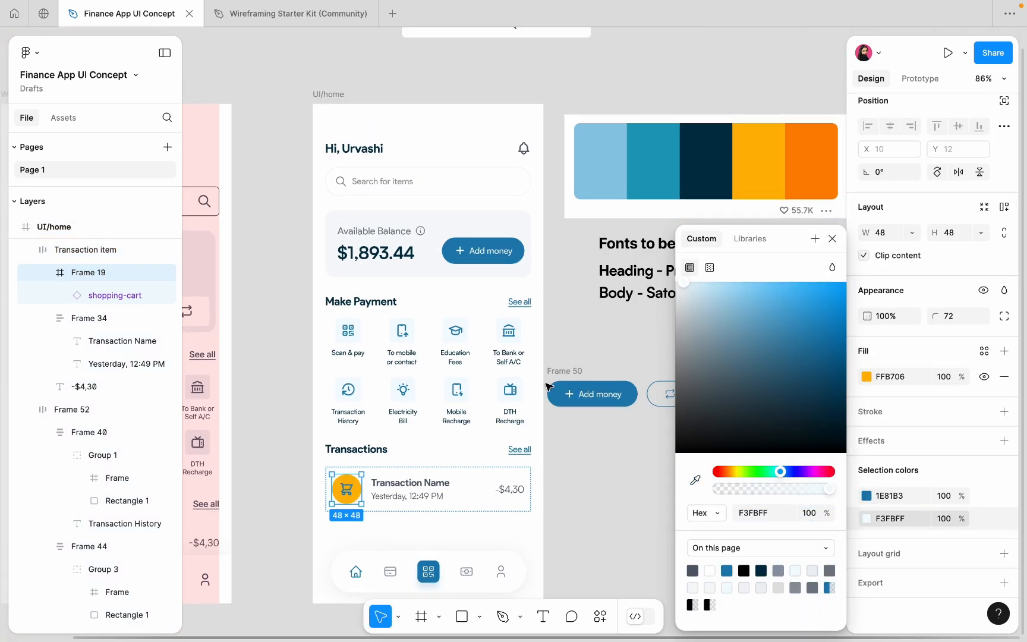
scroll(549, 387, down, 1)
scroll(549, 387, right, 1)
click(600, 507)
Lighten the cart icon circle's fill to the pale yellow FFF9EA.
double_click(305, 432)
click(866, 560)
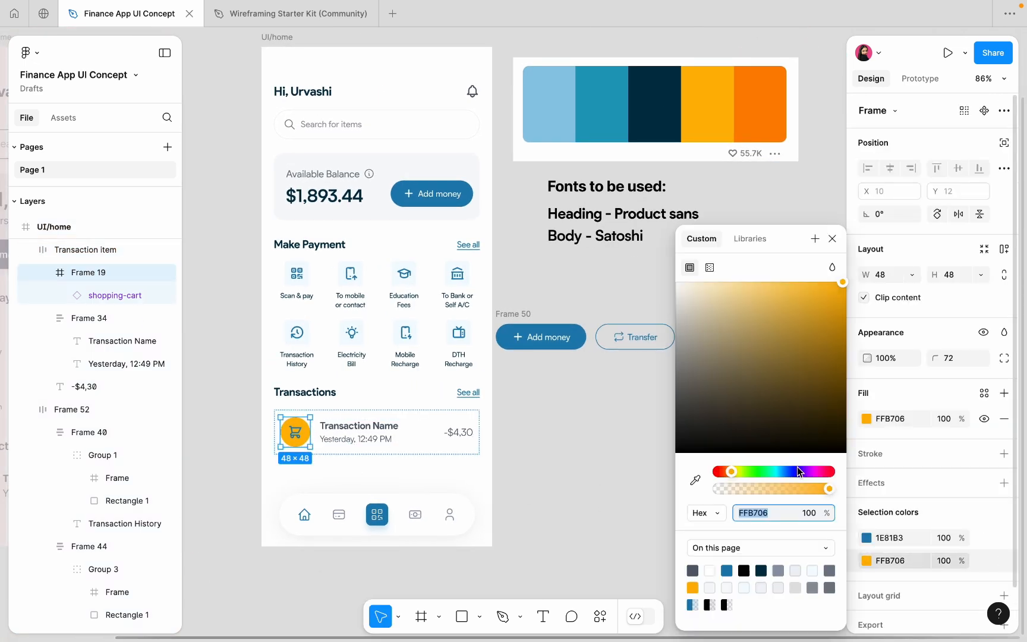
click(682, 284)
drag(683, 286, 689, 286)
scroll(339, 443, up, 4)
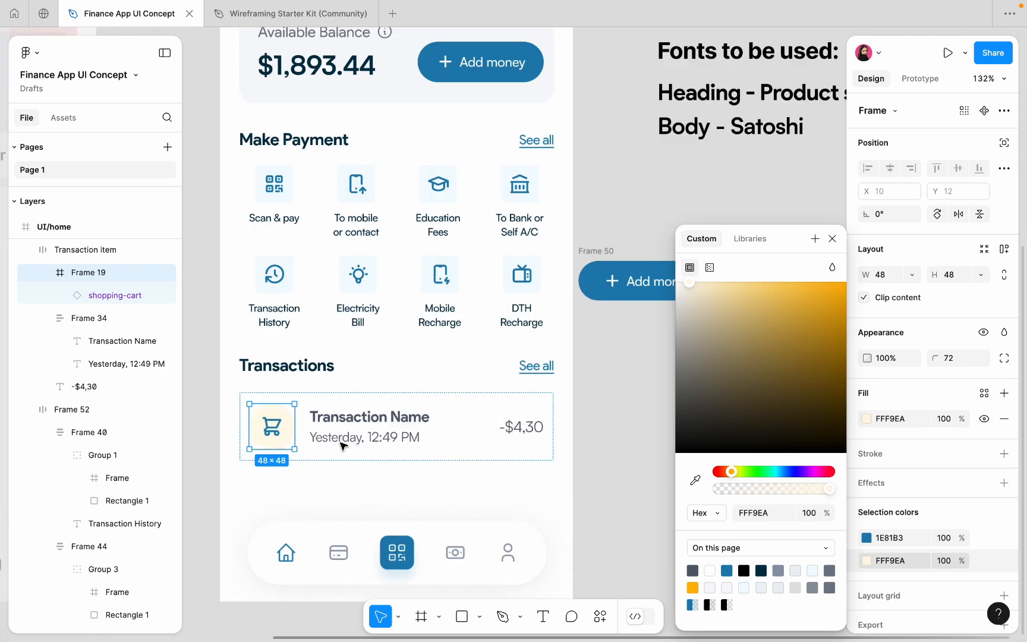
click(866, 537)
click(695, 480)
scroll(600, 469, down, 5)
click(797, 177)
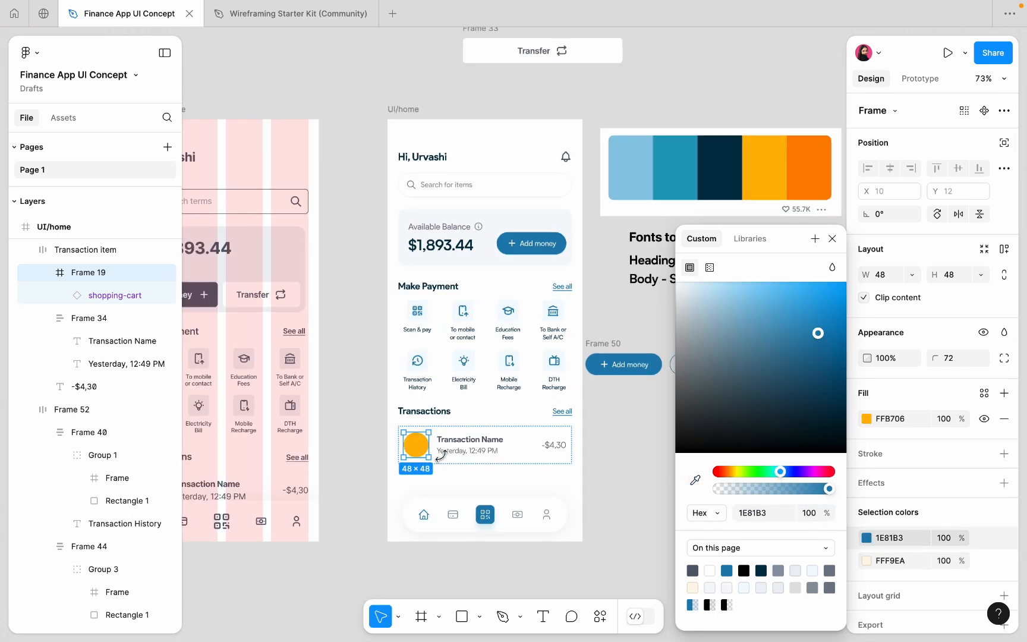
key(super+z)
Recolor the cart icon with the yellow FFB706 sampled from the color palette.
scroll(440, 457, up, 4)
super+click(448, 410)
scroll(449, 409, up, 4)
click(114, 295)
scroll(447, 379, down, 4)
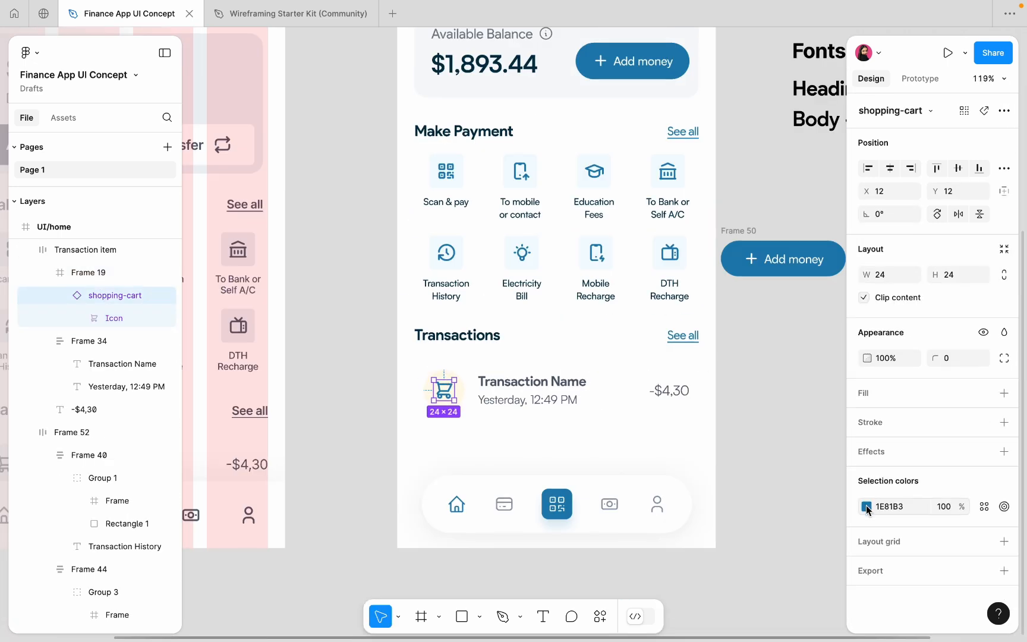
click(866, 506)
click(695, 480)
scroll(533, 405, down, 4)
click(711, 161)
scroll(377, 463, up, 5)
scroll(378, 464, down, 2)
Set the transaction item's horizontal padding to 0.
click(571, 419)
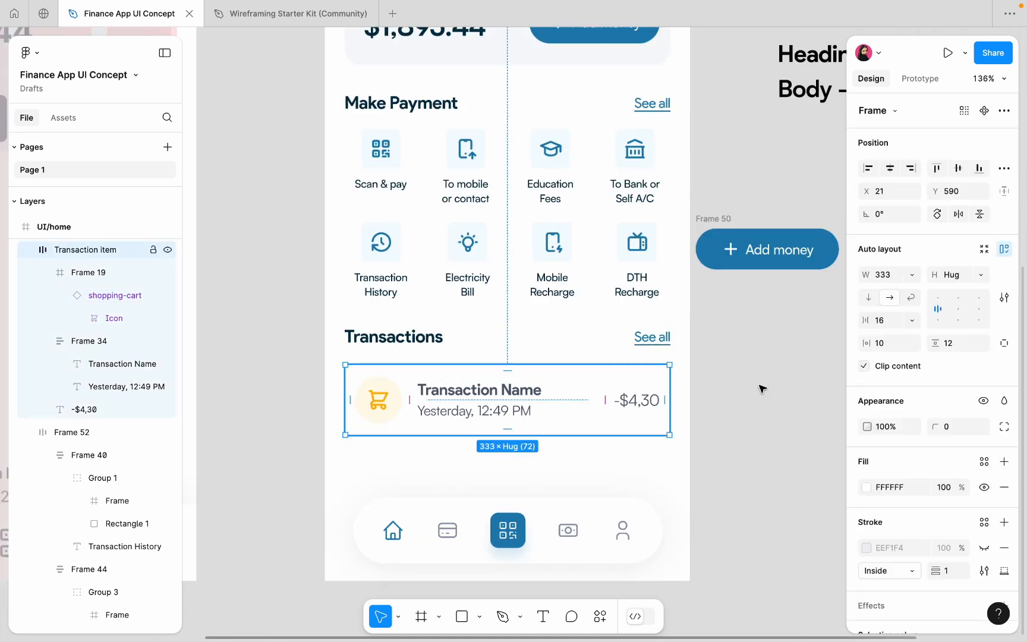
click(876, 345)
text(0)
key(Return)
click(632, 347)
Set the transaction amount text to Bold and fill it with the dark navy 023047 sampled from the Transactions heading.
super+click(648, 399)
click(888, 441)
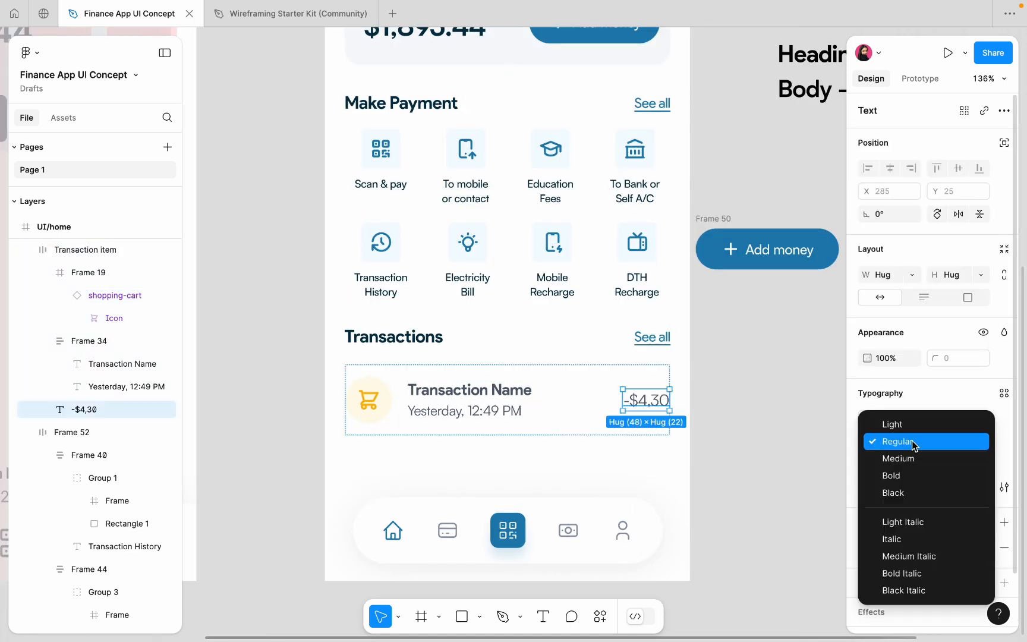
click(904, 470)
click(866, 547)
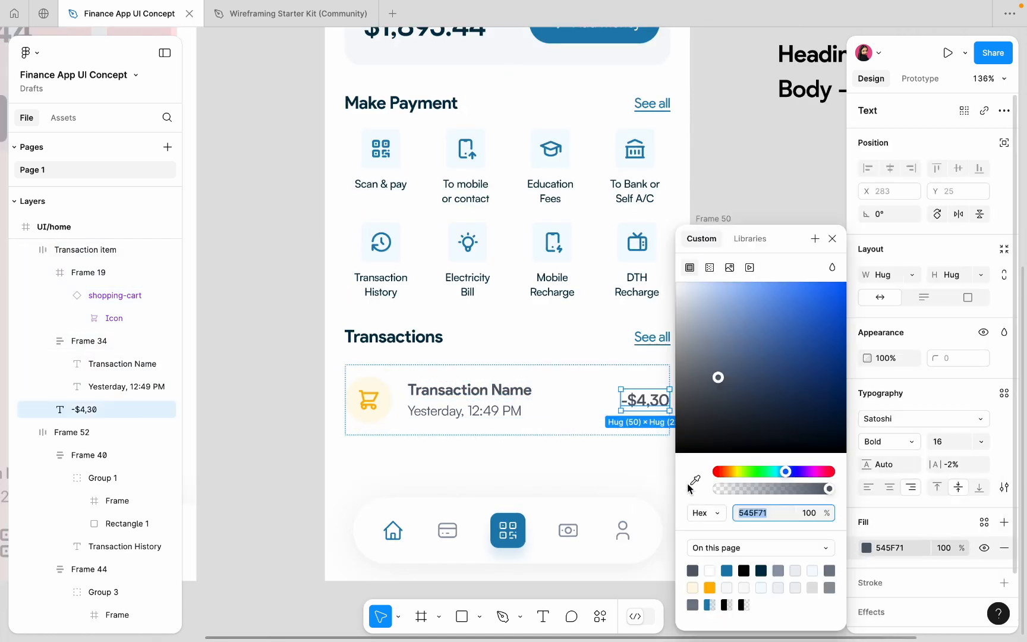
click(695, 480)
scroll(436, 342, up, 6)
click(427, 352)
scroll(429, 353, down, 4)
Fill the Transaction Name text with the dark navy 023047 sampled from the Transactions heading.
super+click(454, 363)
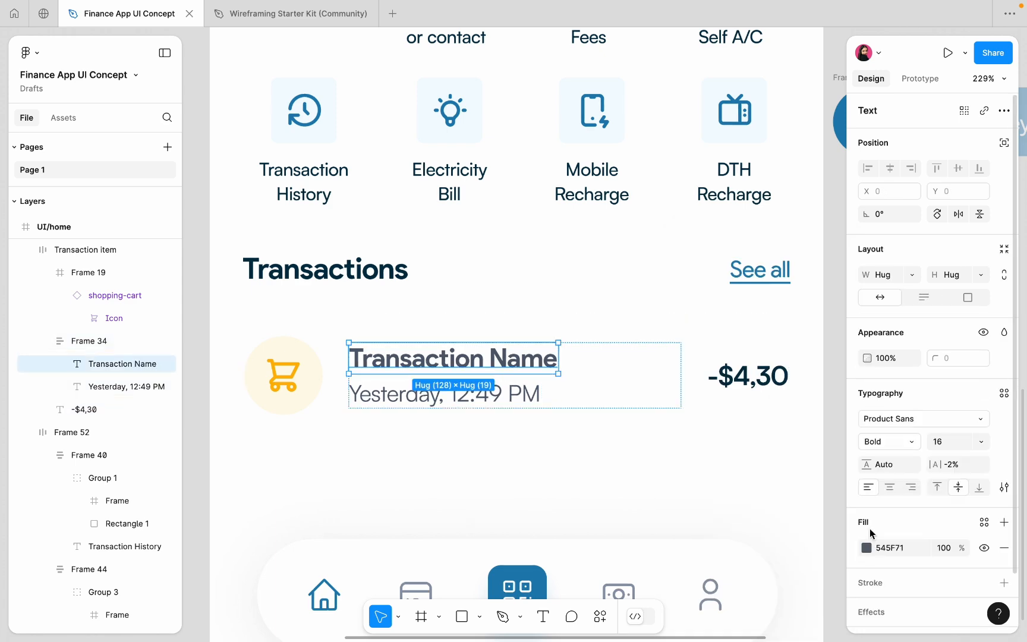
click(866, 547)
click(695, 480)
scroll(427, 273, up, 4)
click(368, 272)
scroll(370, 275, down, 4)
Set the transaction's date and time text to size 12 and fill it with the gray 757D8A sampled from the home screen.
super+click(410, 406)
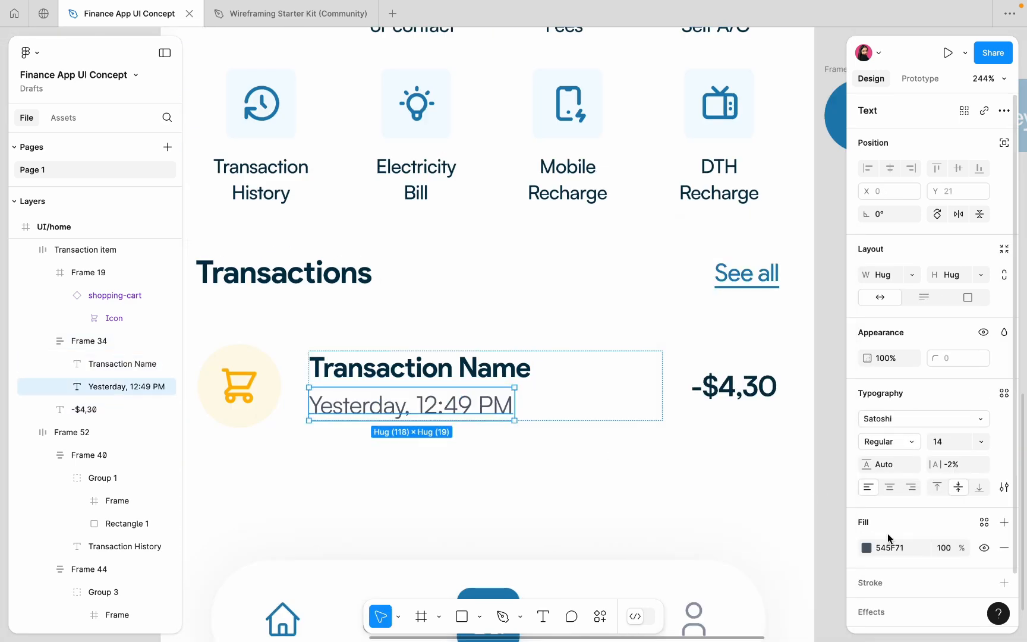
click(866, 547)
click(695, 480)
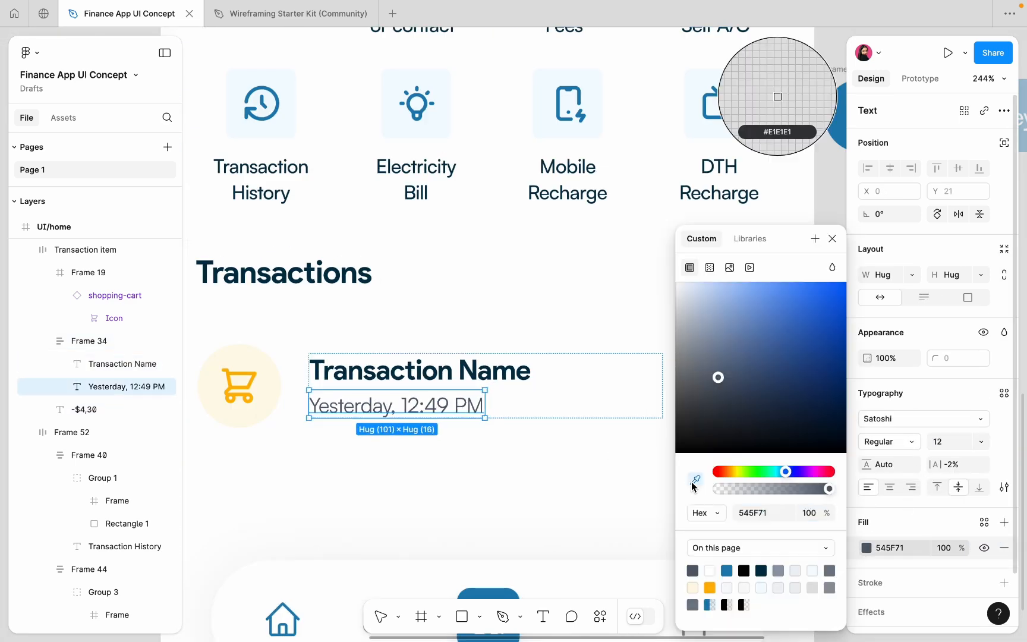
scroll(502, 401, up, 7)
click(431, 222)
scroll(430, 222, down, 7)
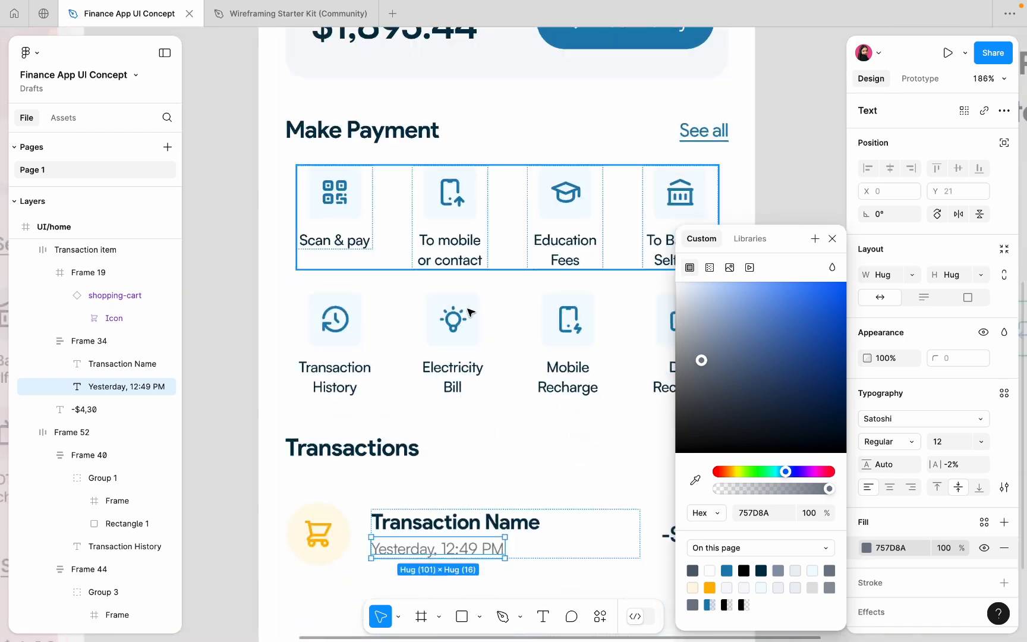
key(Escape)
key(Escape)
Set the transaction item's vertical padding to 8 and move the item up to Y 584.
click(420, 465)
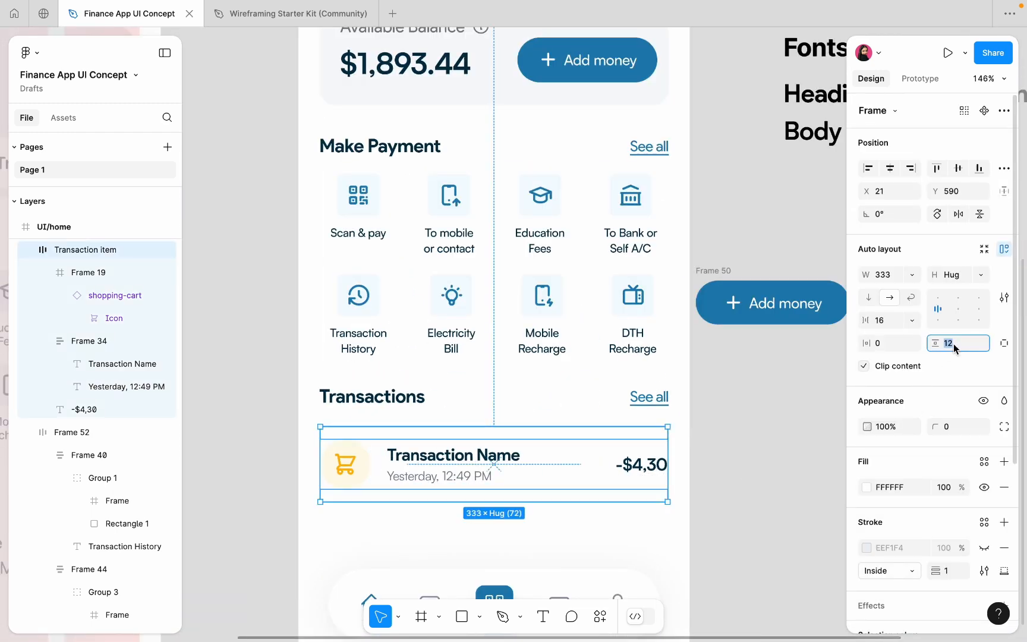
text(8)
key(Return)
key(Up)
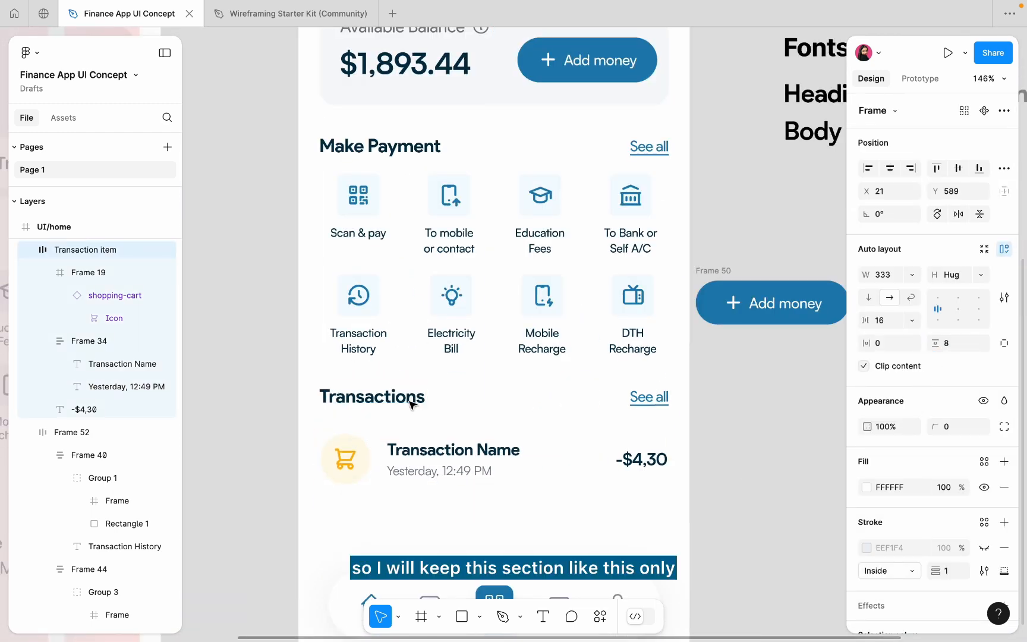
key(Up)
key(Up)
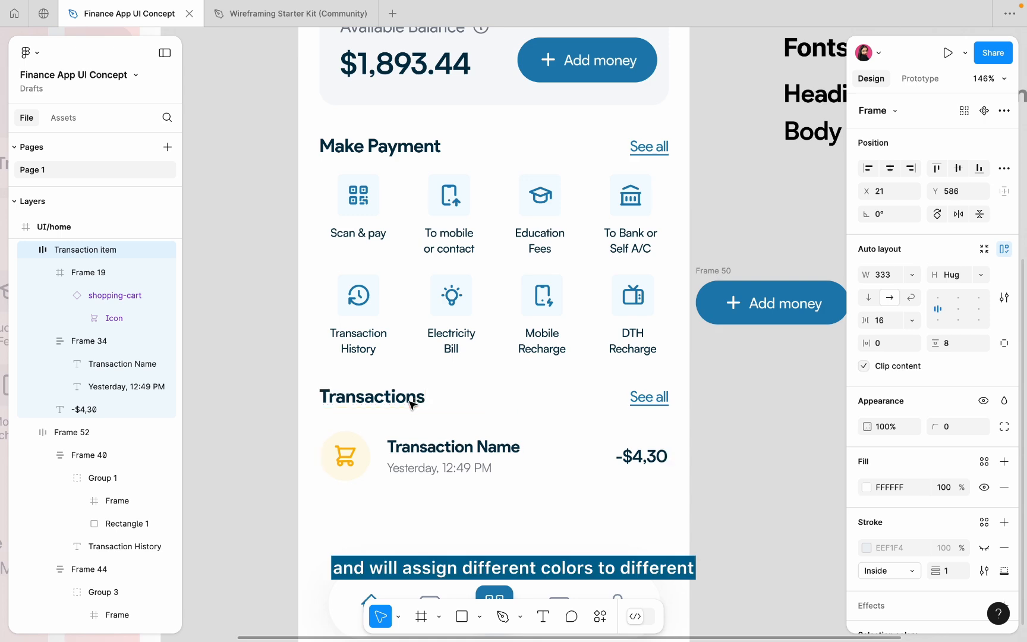
key(Up)
key(Up)
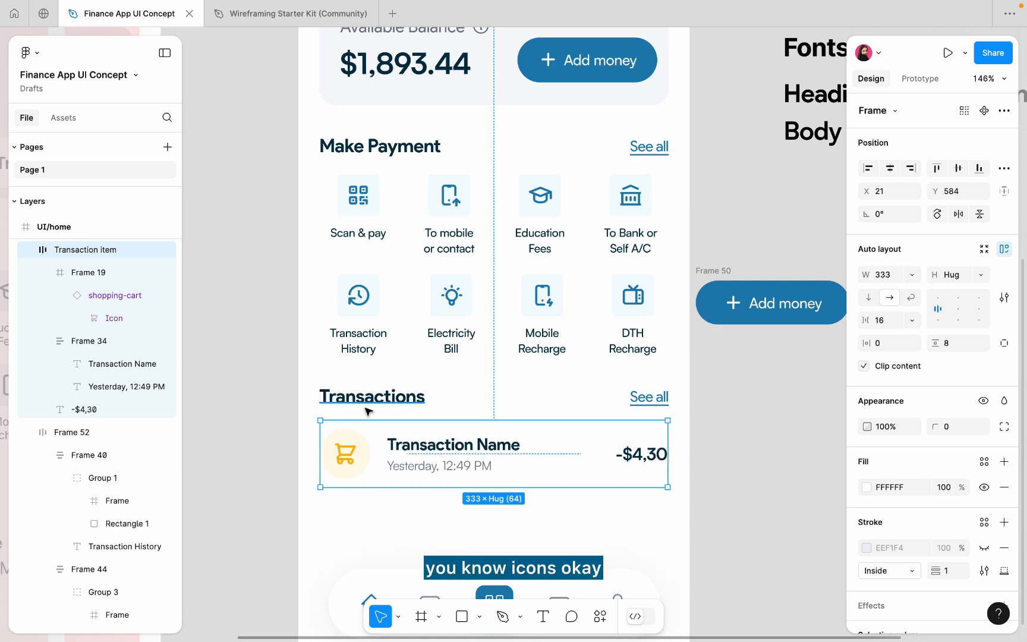
click(296, 412)
Change the transaction's title to "Grocery Shopping" and its amount to "-$10.30".
scroll(297, 412, down, 5)
scroll(297, 411, down, 2)
scroll(297, 411, left, 1)
scroll(468, 343, up, 6)
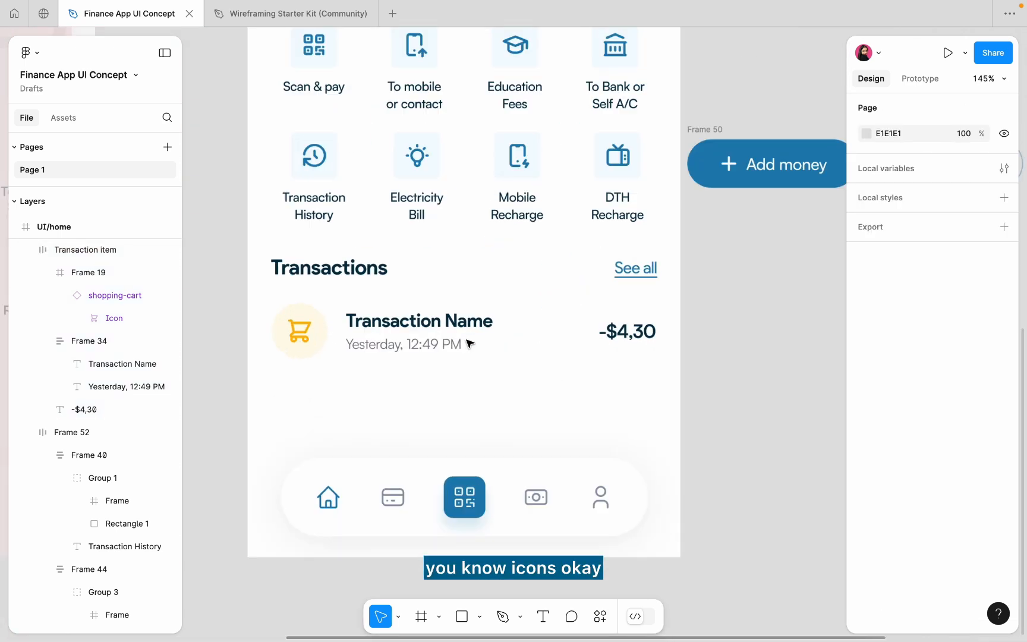
double_click(429, 329)
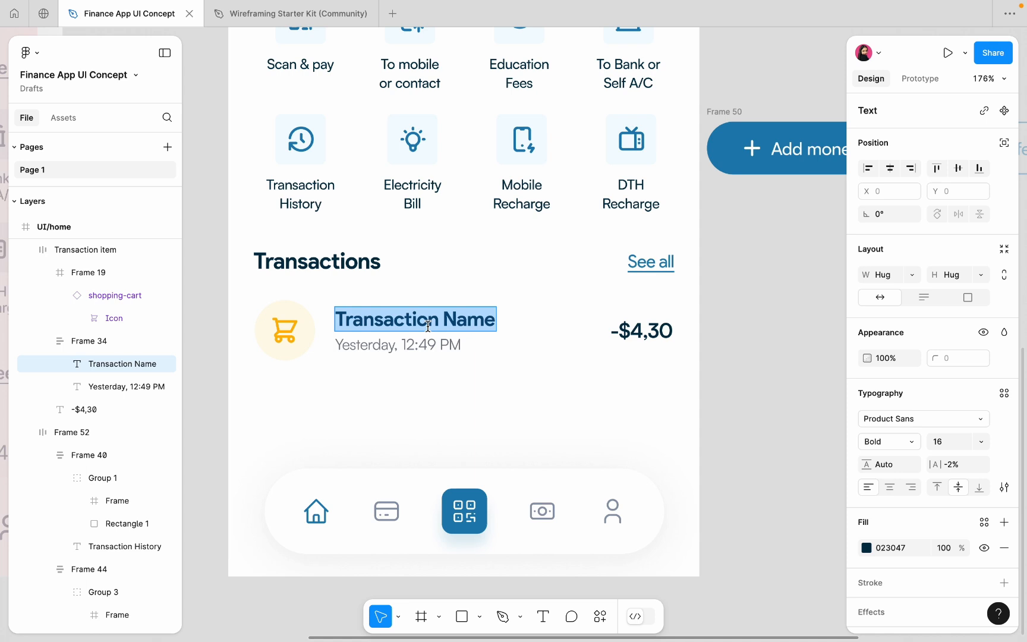
text(Grocery Shopping)
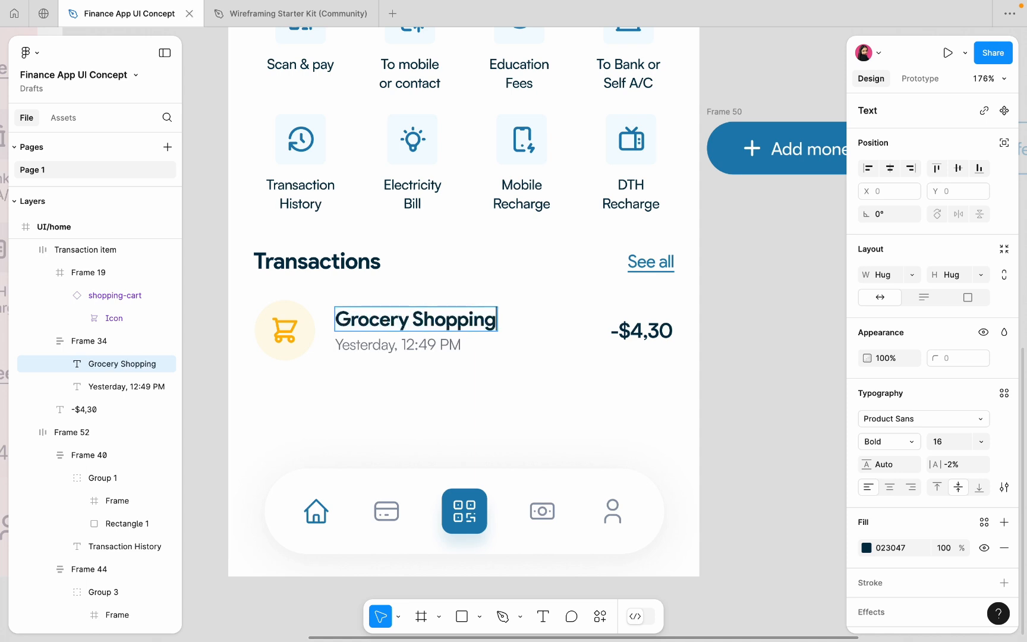
click(646, 333)
double_click(647, 333)
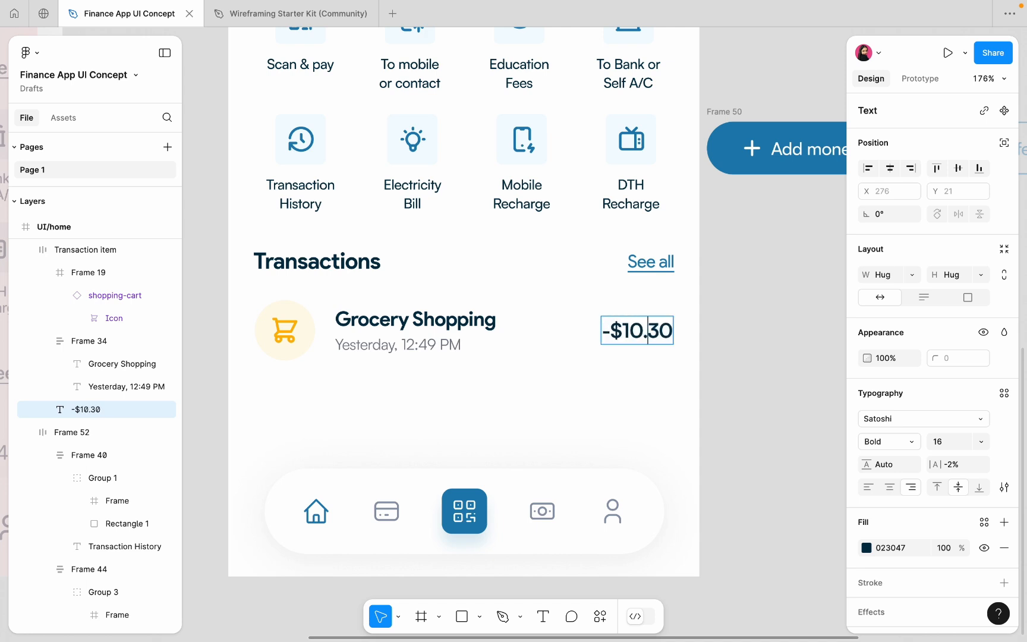
Fill the Grocery Shopping item's amount text with the red D61216.
ctrl+scroll(724, 359, down, 5)
click(637, 350)
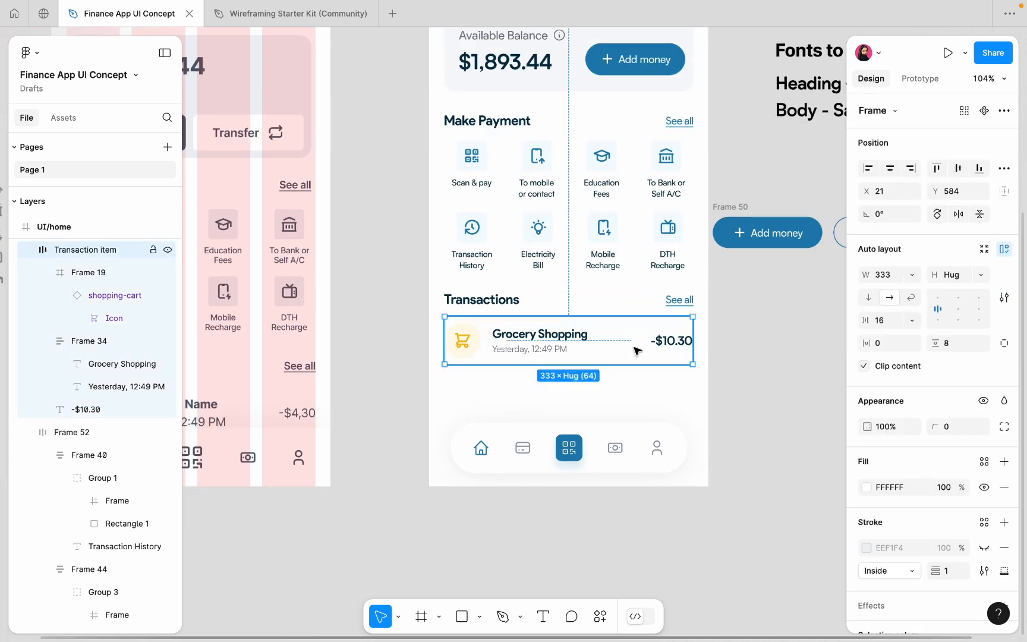
ctrl+scroll(677, 341, up, 4)
click(676, 341)
click(867, 548)
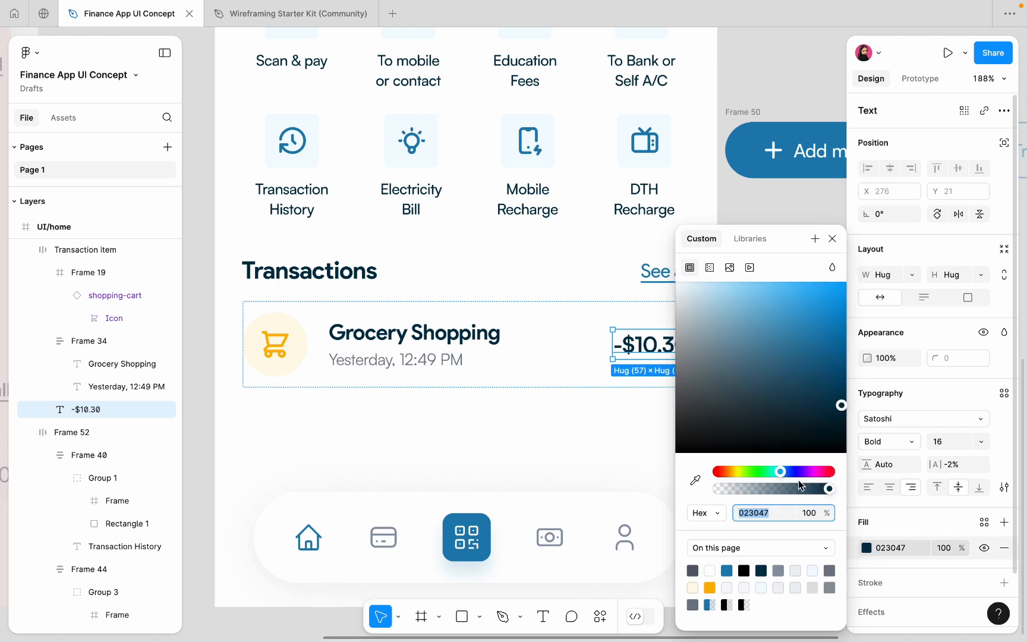
click(826, 471)
scroll(612, 426, right, 4)
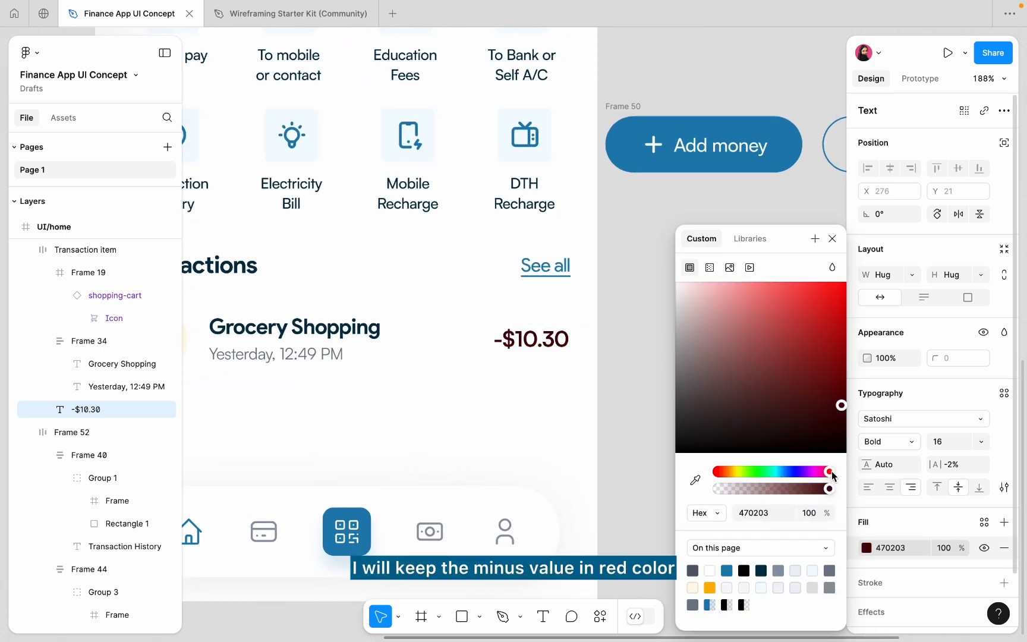
drag(826, 314, 833, 310)
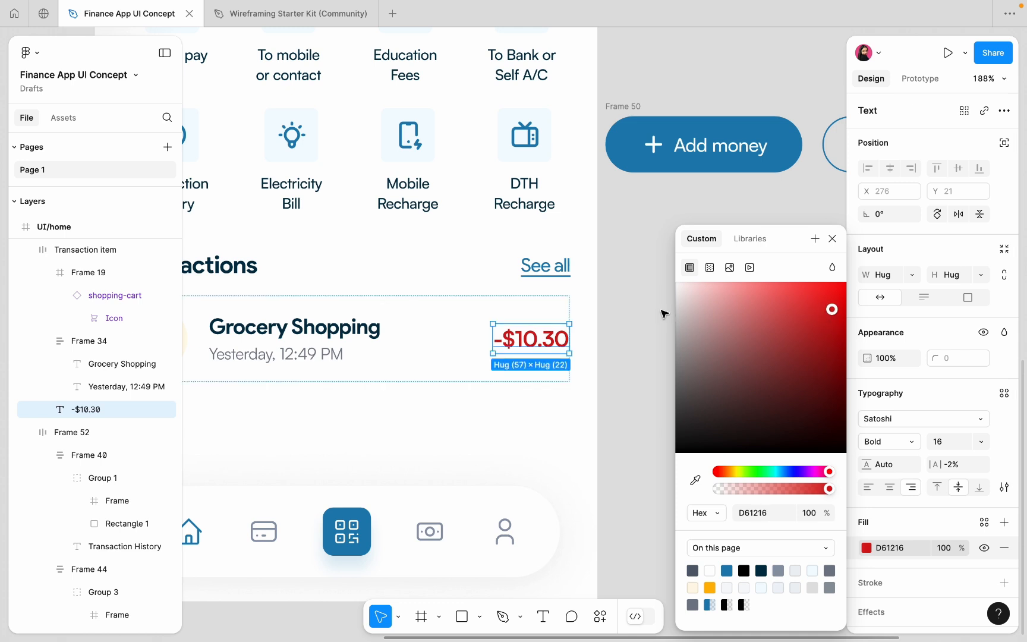
click(661, 312)
Duplicate the transaction item directly below the original and combine both items in a vertical auto layout.
scroll(660, 310, down, 5)
click(500, 325)
drag(485, 354, 481, 360)
scroll(480, 361, up, 4)
shift+click(429, 317)
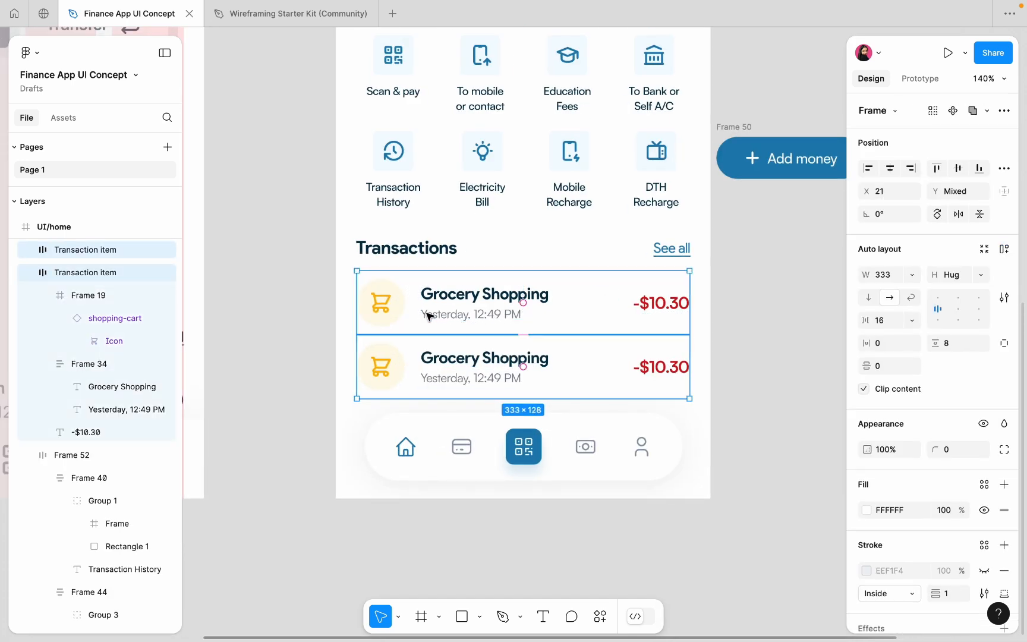
key(shift+a)
Change the second transaction's title to "Client Receipt".
scroll(409, 370, up, 3)
double_click(461, 352)
text(Clien)
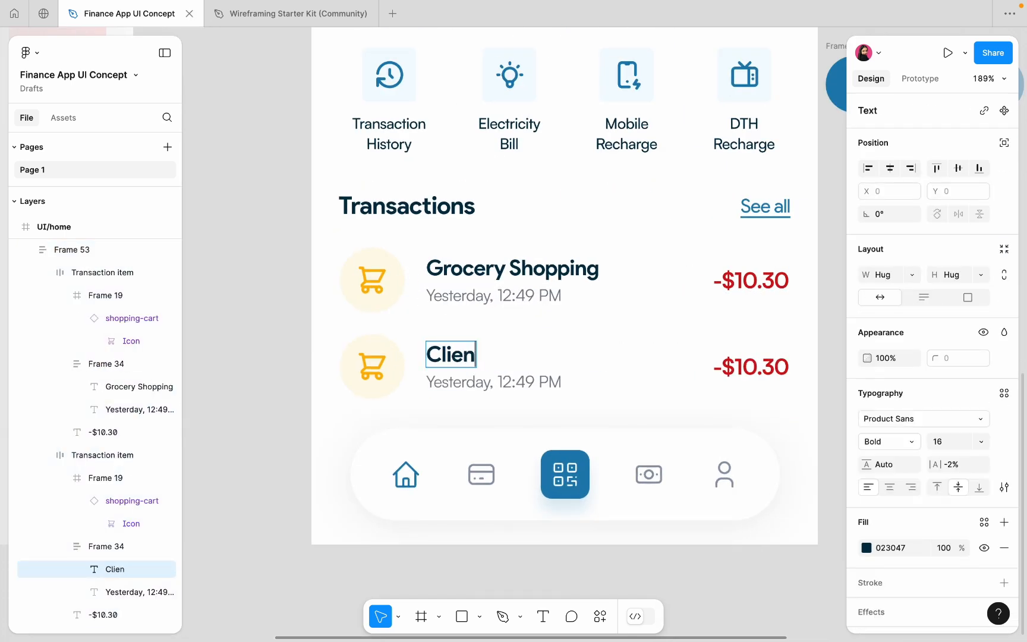
key(Escape)
Replace the Client Receipt item's cart icon with the user icon copied from the Wireframing Starter Kit file.
click(295, 14)
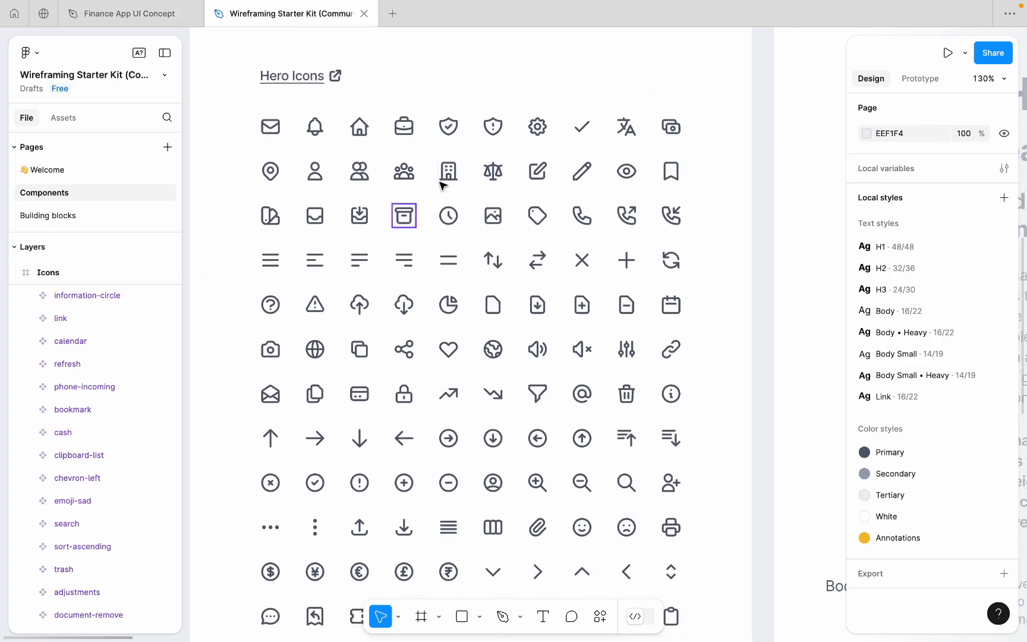
scroll(248, 173, up, 3)
click(248, 171)
key(super+c)
key(ctrl+Tab)
double_click(375, 369)
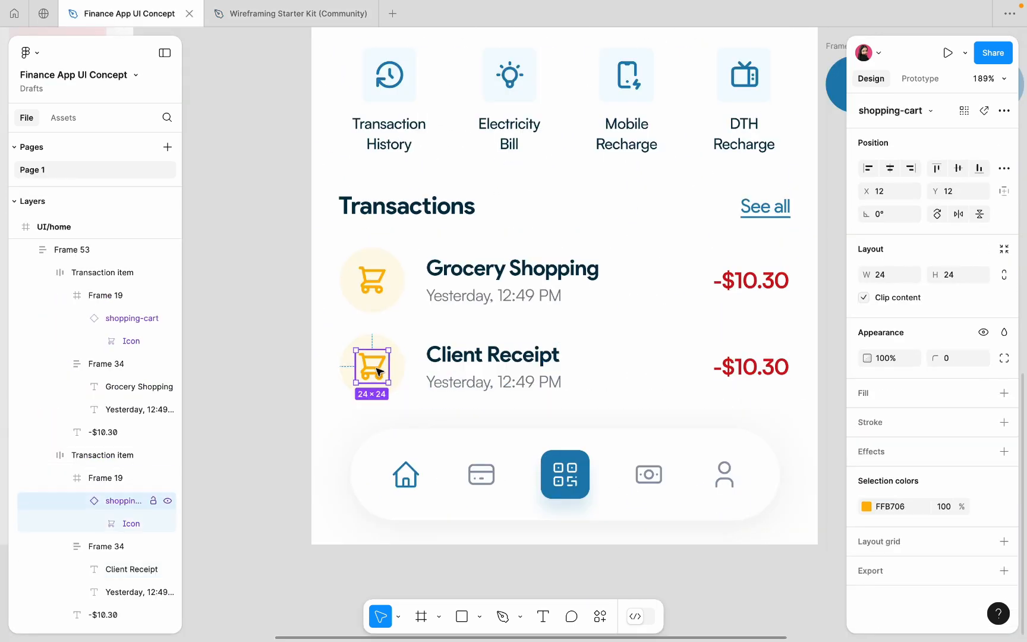
key(shift+super+r)
Recolor the Client Receipt item's user icon with the teal 229EBC sampled from the color palette.
scroll(377, 371, up, 5)
click(866, 532)
click(695, 480)
scroll(475, 474, down, 5)
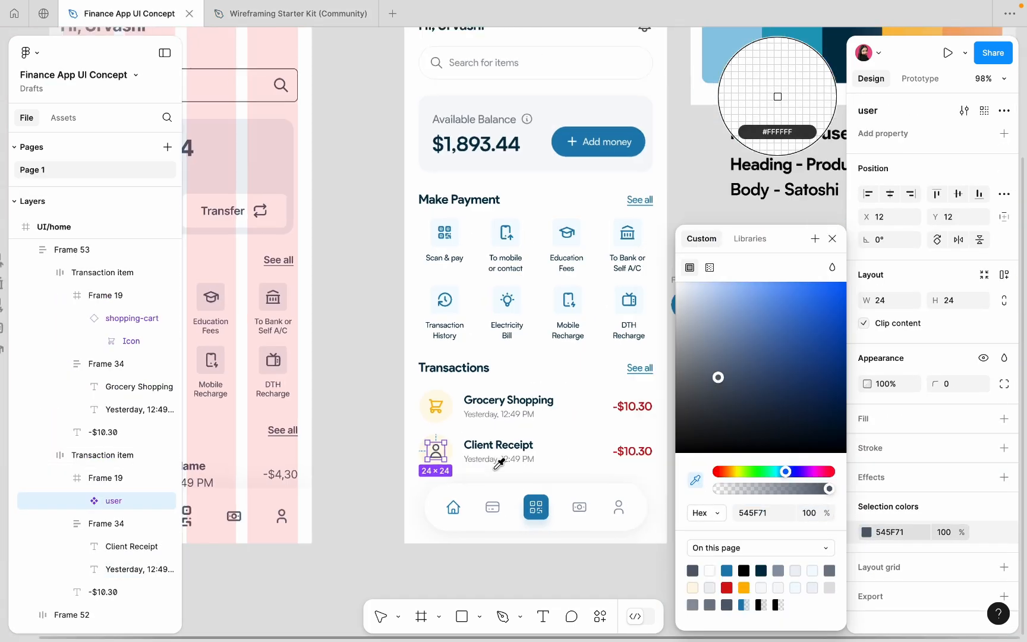
scroll(535, 381, right, 2)
scroll(535, 380, up, 1)
click(644, 143)
scroll(475, 380, down, 2)
scroll(375, 413, up, 5)
Fill the user icon's circle with the teal sampled from the icon and lighten it to E2F6FB.
click(364, 380)
click(866, 561)
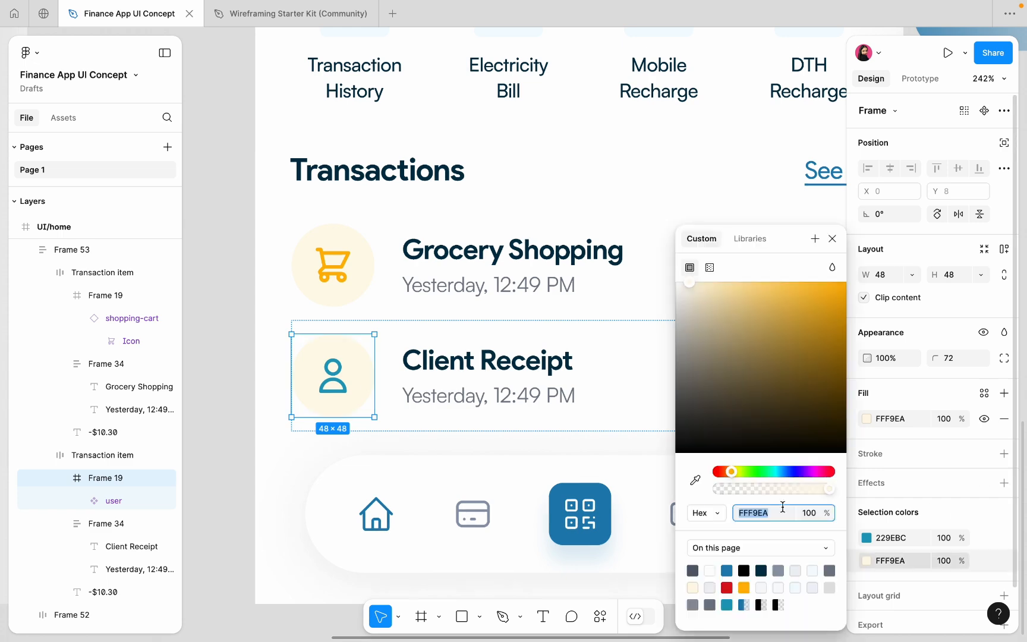
click(696, 480)
scroll(299, 379, up, 5)
click(408, 348)
key(super+z)
click(695, 480)
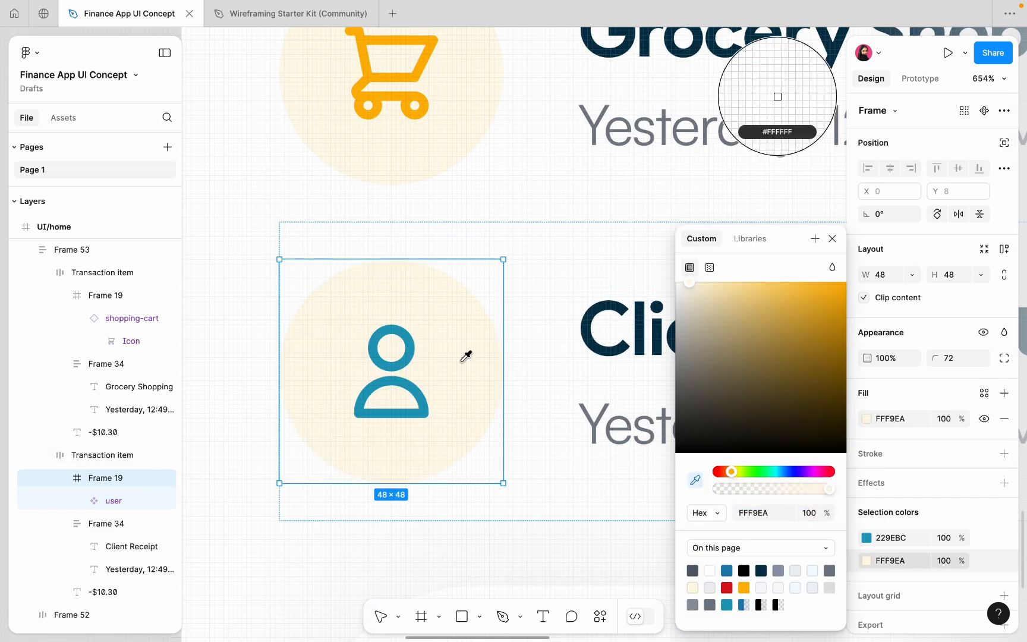
scroll(454, 356, up, 1)
click(400, 361)
click(866, 538)
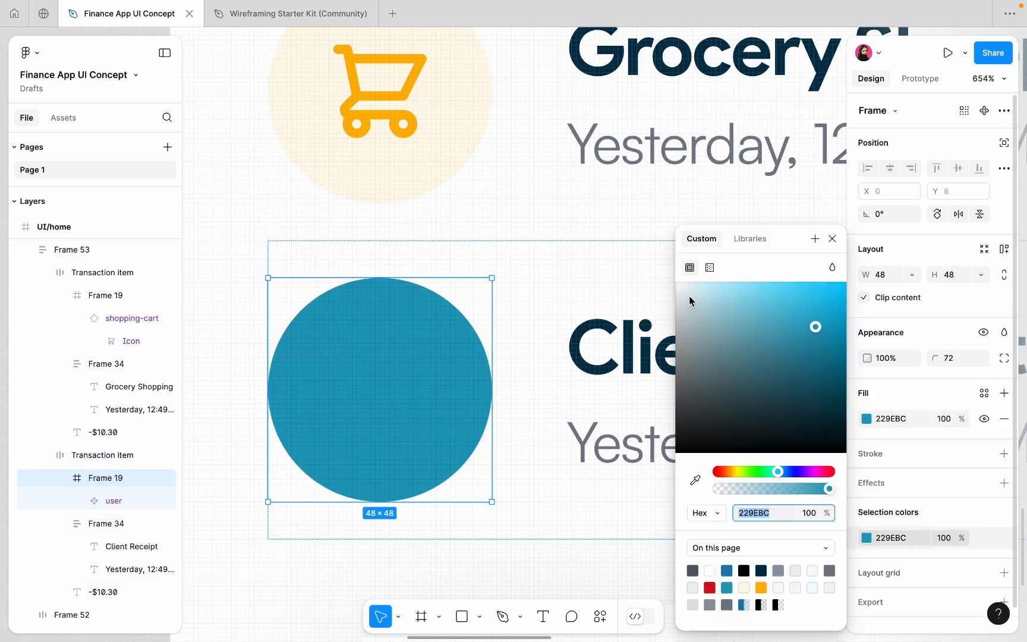
click(692, 290)
Set the user icon's color back to the teal 229EBC sampled from the color palette.
click(103, 501)
click(867, 532)
click(695, 480)
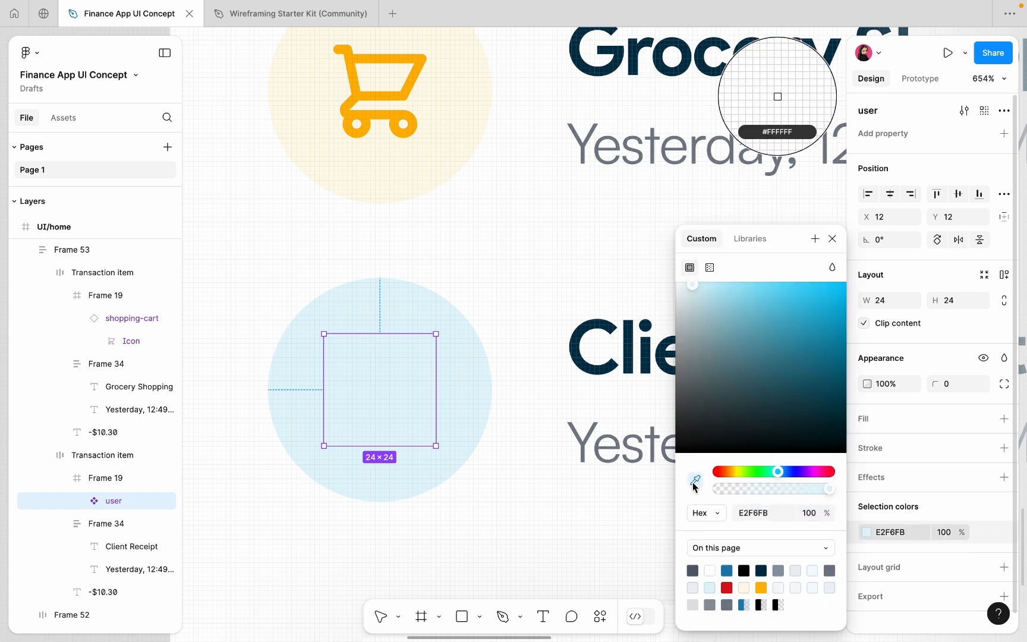
scroll(454, 447, down, 10)
click(645, 134)
scroll(309, 528, up, 10)
Lighten the user icon circle's fill further to F1FCFF.
click(558, 270)
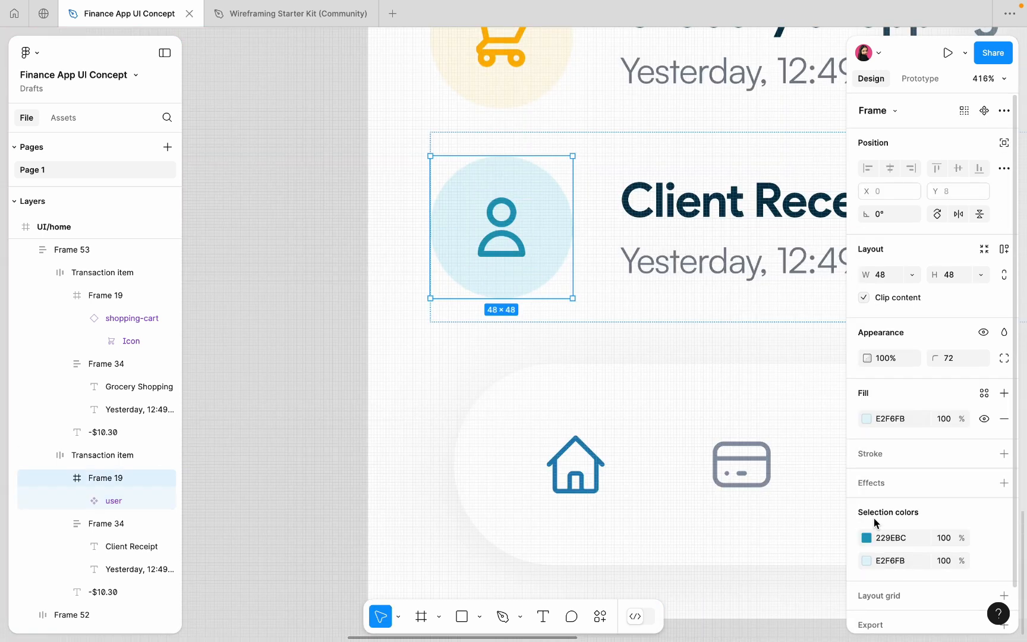
click(866, 560)
click(680, 284)
click(685, 283)
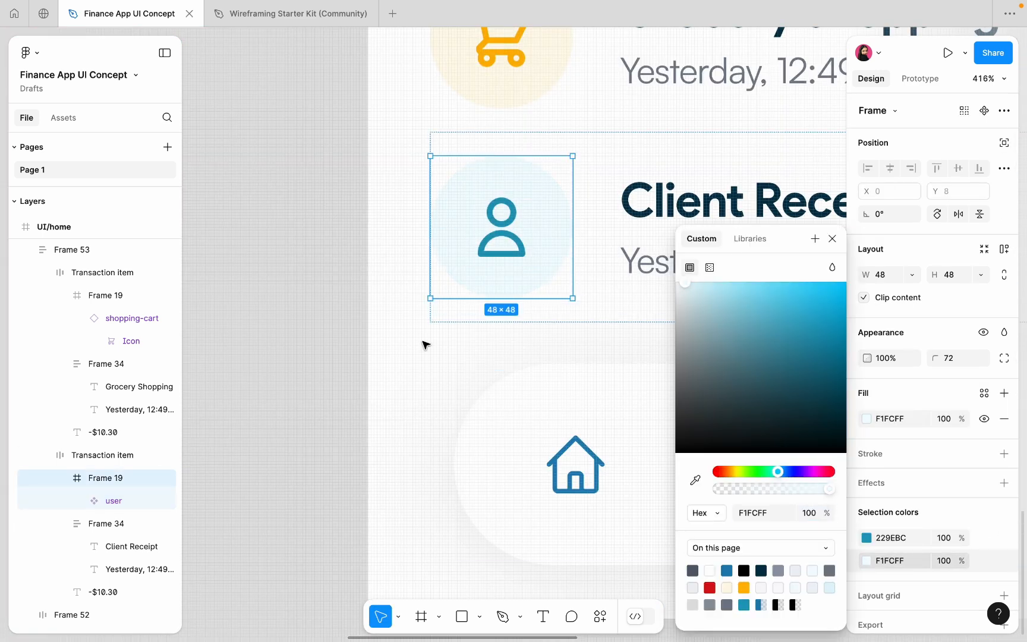
click(363, 337)
Change the Client Receipt item's amount to +$130.30.
scroll(363, 336, down, 10)
scroll(405, 284, up, 4)
super+click(701, 326)
scroll(702, 330, up, 4)
double_click(698, 324)
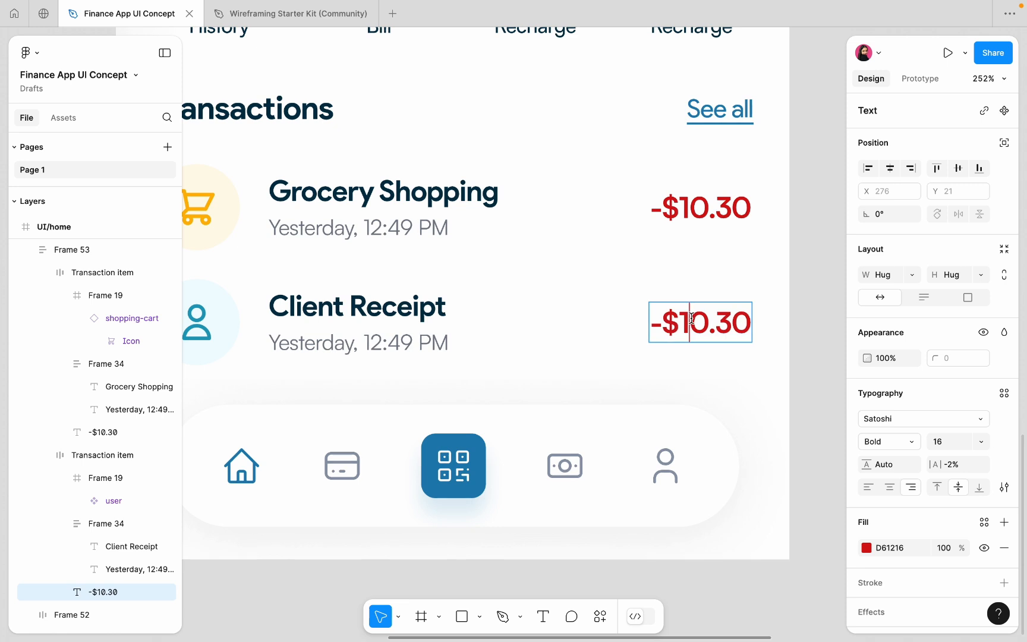
key(Escape)
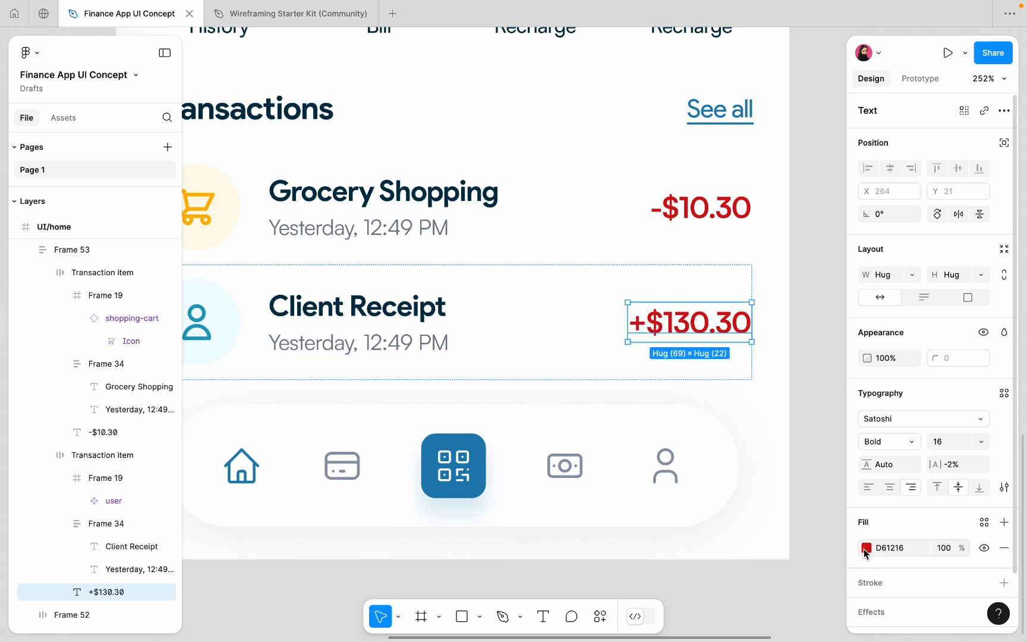
Recolor the Client Receipt amount green with the fill 45AC58.
click(866, 547)
click(758, 471)
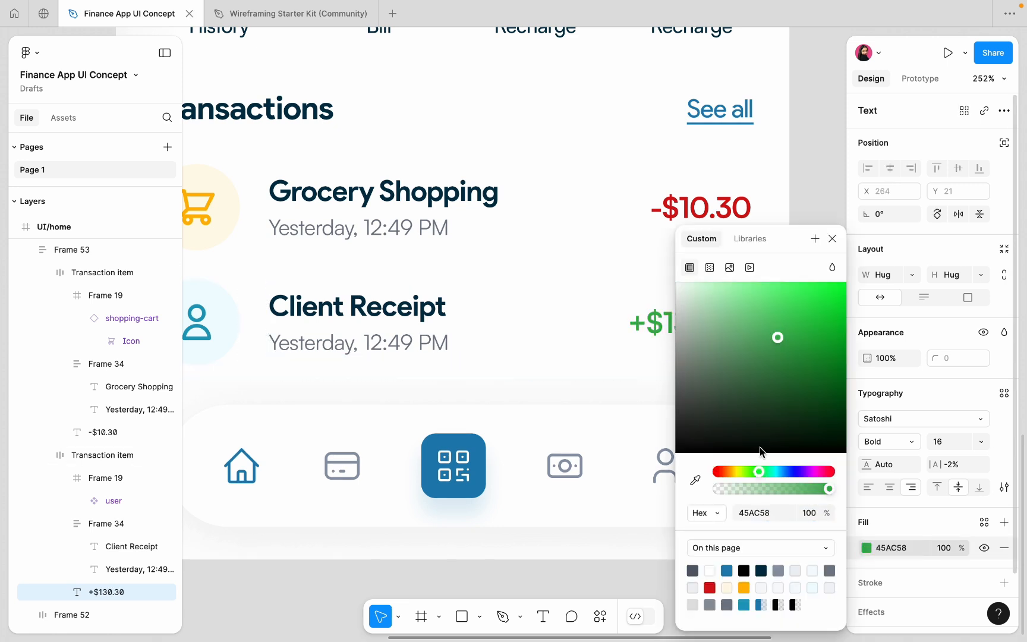
scroll(603, 366, down, 5)
click(708, 222)
Duplicate the Grocery Shopping item inside the transactions list, directly below the original.
double_click(567, 346)
click(508, 297)
key(super+d)
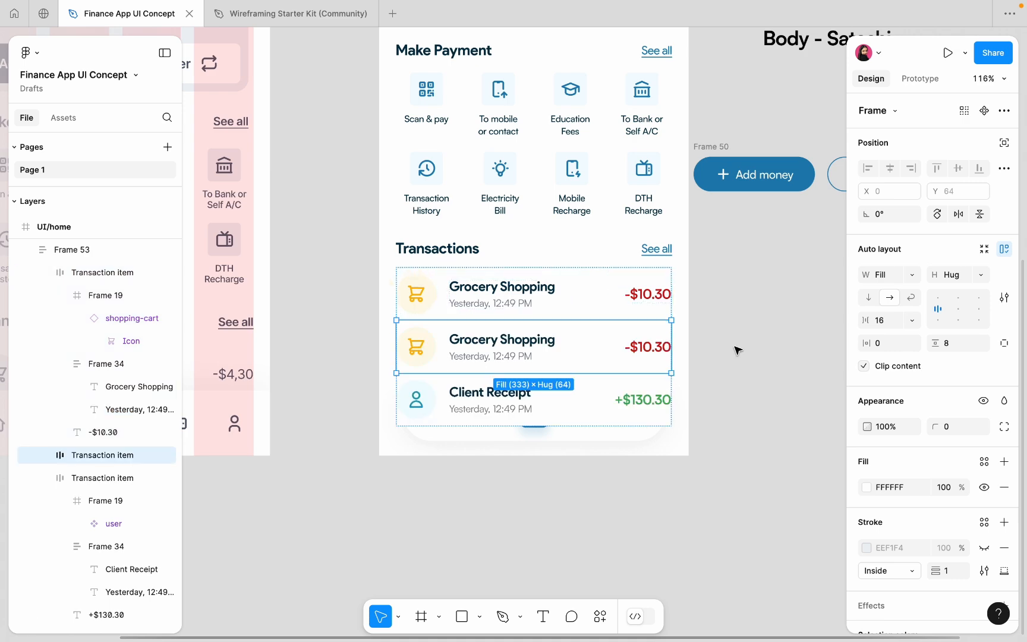
click(737, 351)
Send the transactions list behind the home screen's bottom navigation bar.
right_click(578, 314)
click(631, 238)
scroll(579, 380, up, 2)
scroll(435, 383, down, 5)
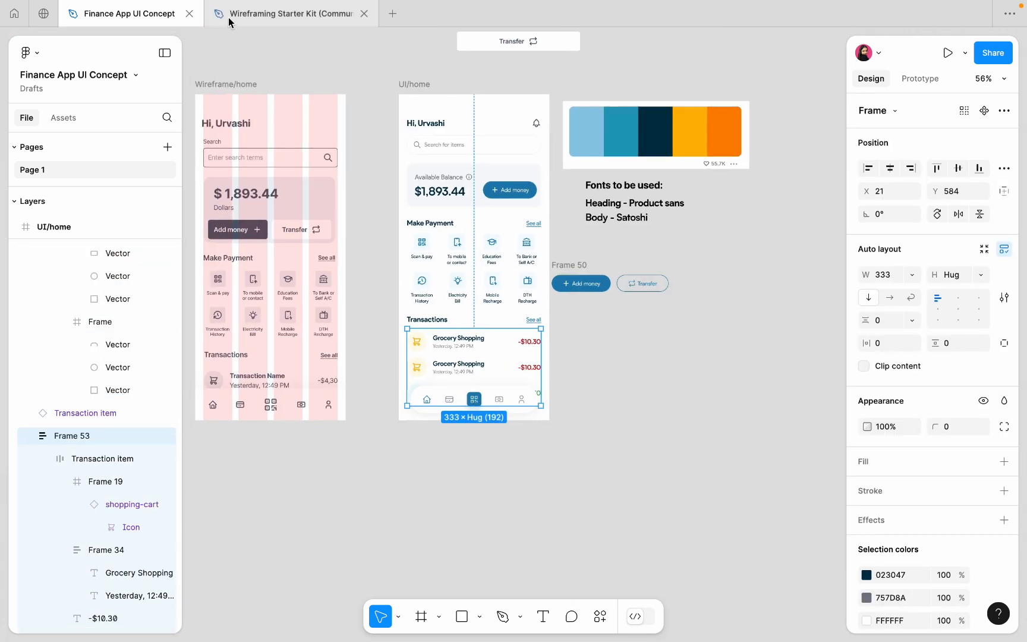
Switch to the Wireframing Starter Kit file and copy the cake icon from its icon set.
click(229, 22)
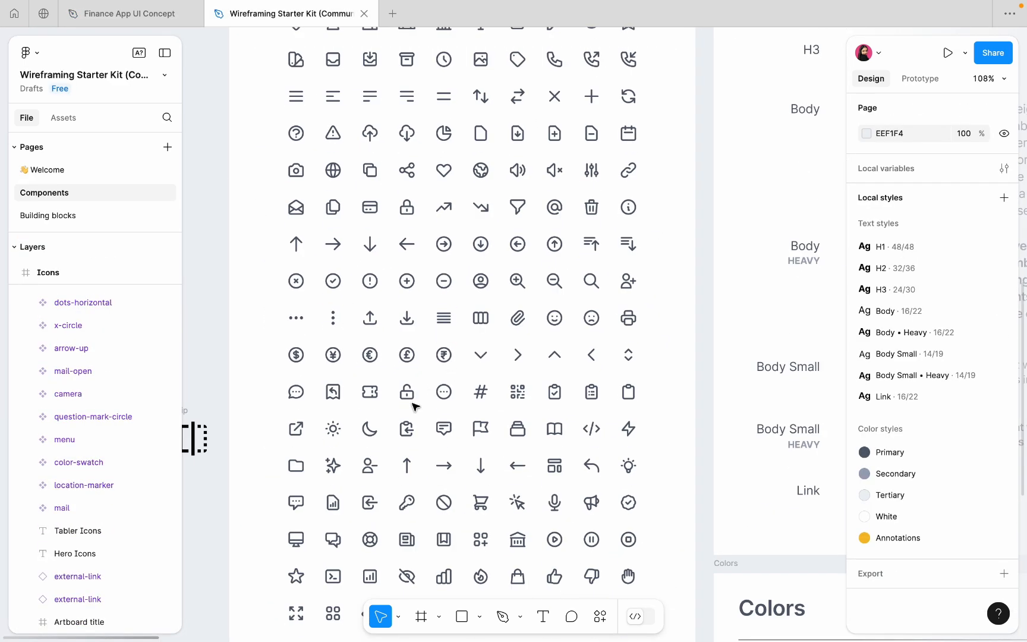
scroll(414, 406, up, 5)
scroll(374, 402, down, 3)
scroll(365, 411, down, 2)
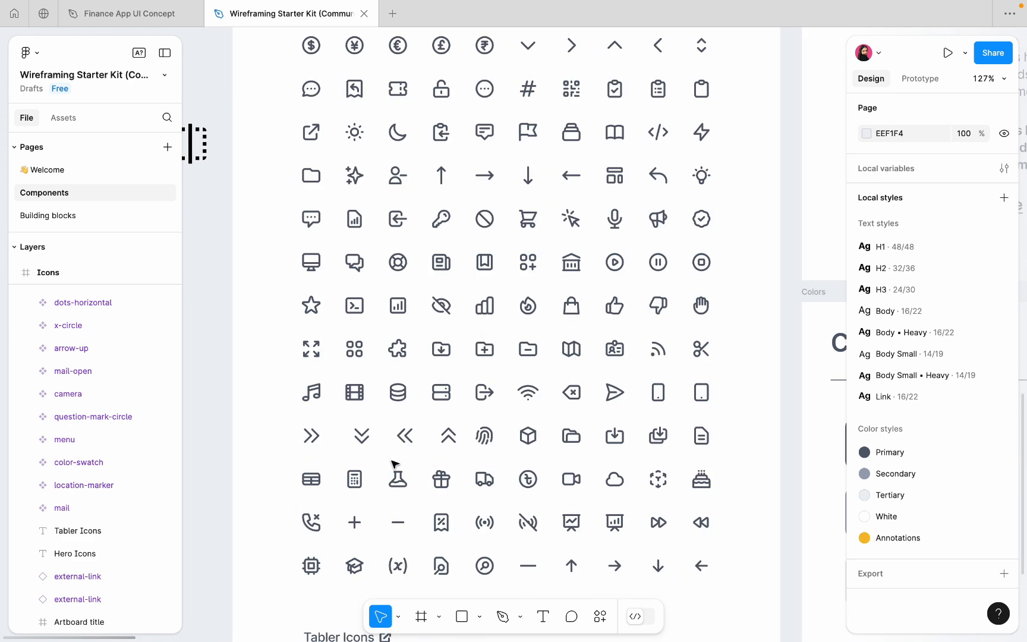
click(707, 482)
Return to the Finance App UI Concept file and replace the second Grocery Shopping item's cart icon with the cake icon.
click(136, 15)
scroll(617, 535, up, 5)
double_click(398, 394)
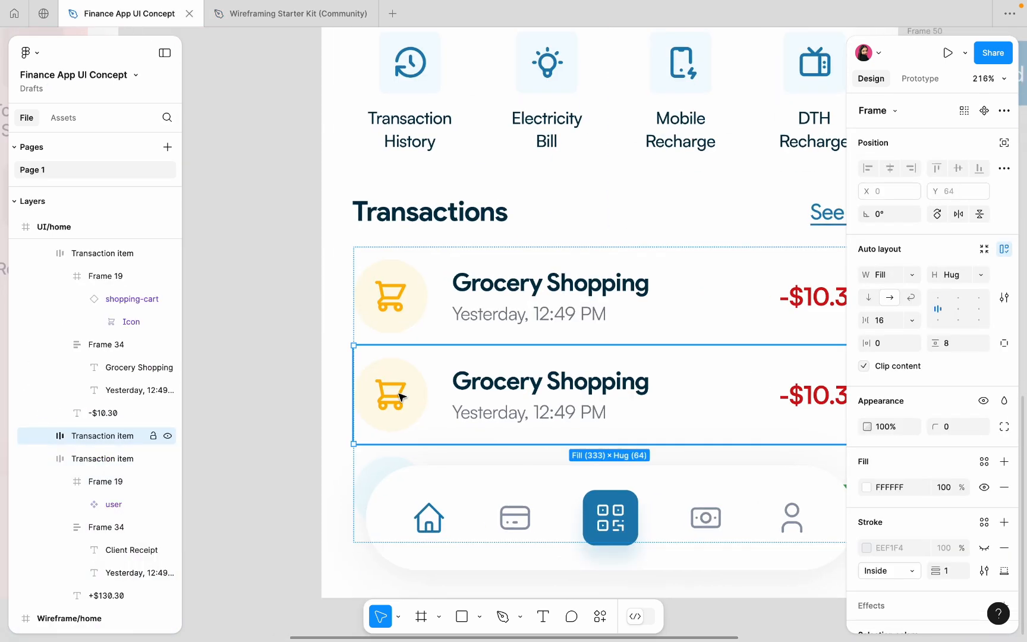
double_click(398, 394)
key(super+shift+r)
Recolor the cake icon with the pink F43874.
click(984, 532)
click(866, 532)
click(826, 472)
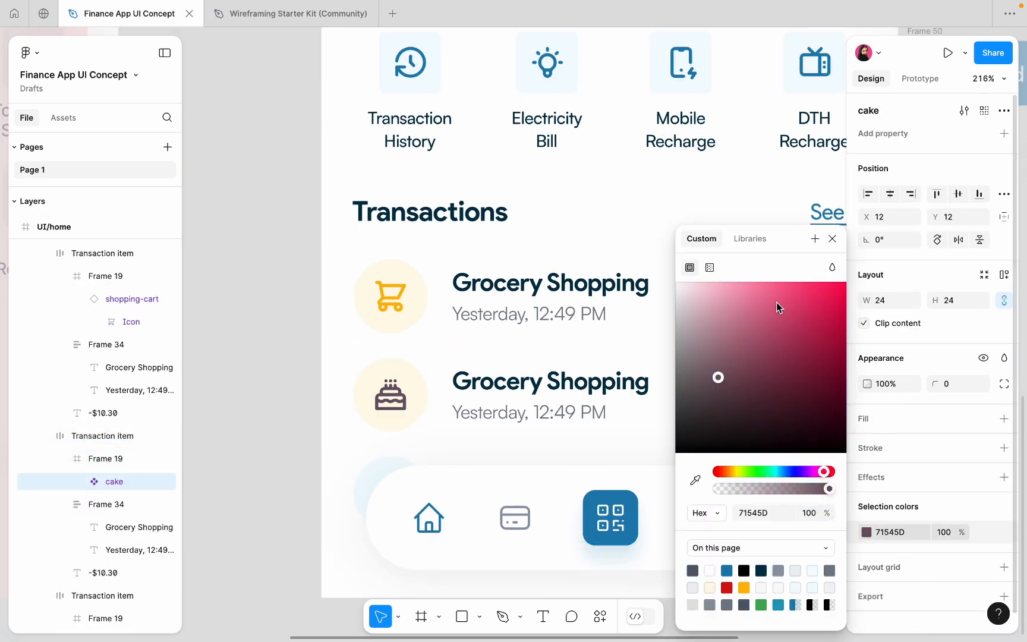
click(807, 289)
Fill the circle around the cake icon with the pink F43874 sampled from the icon.
click(421, 384)
scroll(421, 384, up, 5)
click(865, 560)
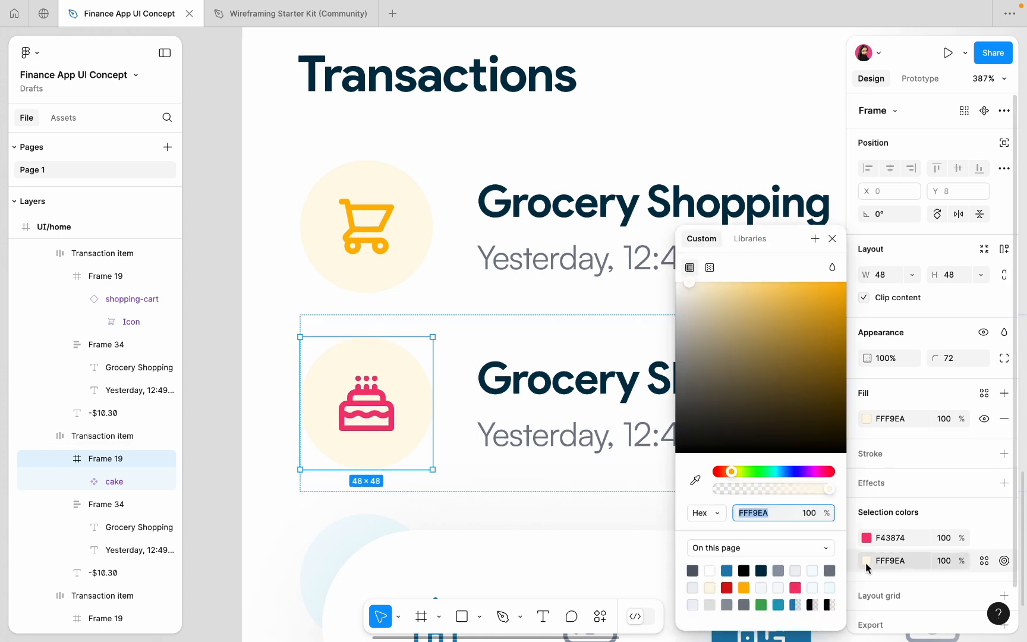
click(695, 479)
scroll(428, 417, up, 5)
click(358, 415)
scroll(307, 394, down, 3)
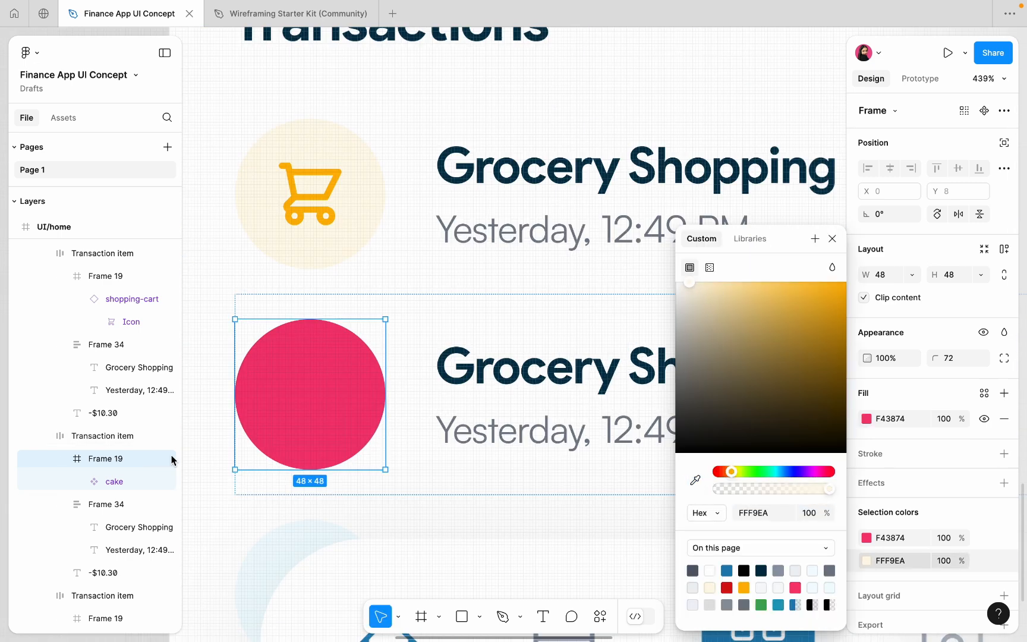
Lighten the fill of the cake icon's circle to the pale pink FFE9F0.
click(130, 476)
click(125, 457)
click(866, 418)
click(692, 284)
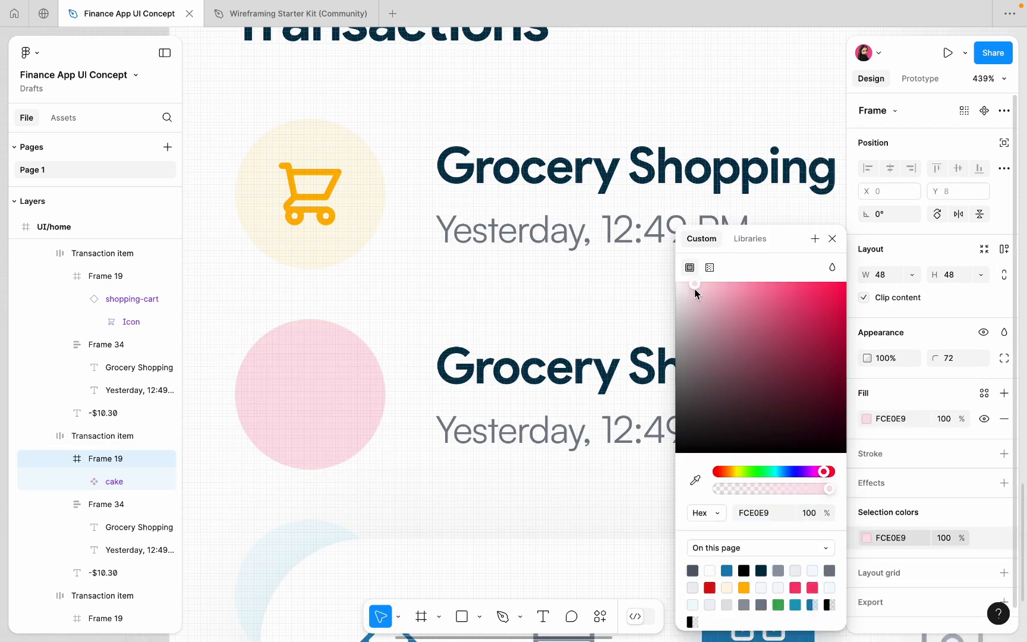
Recolor the cake icon a strong pink and retitle its transaction item "Birthday Gift".
click(348, 377)
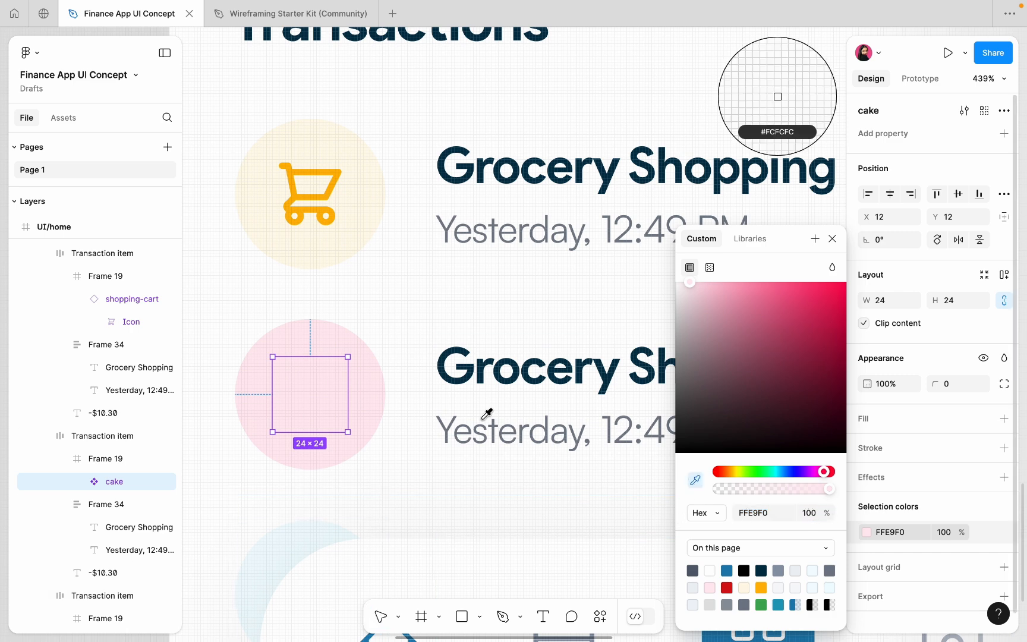
click(806, 295)
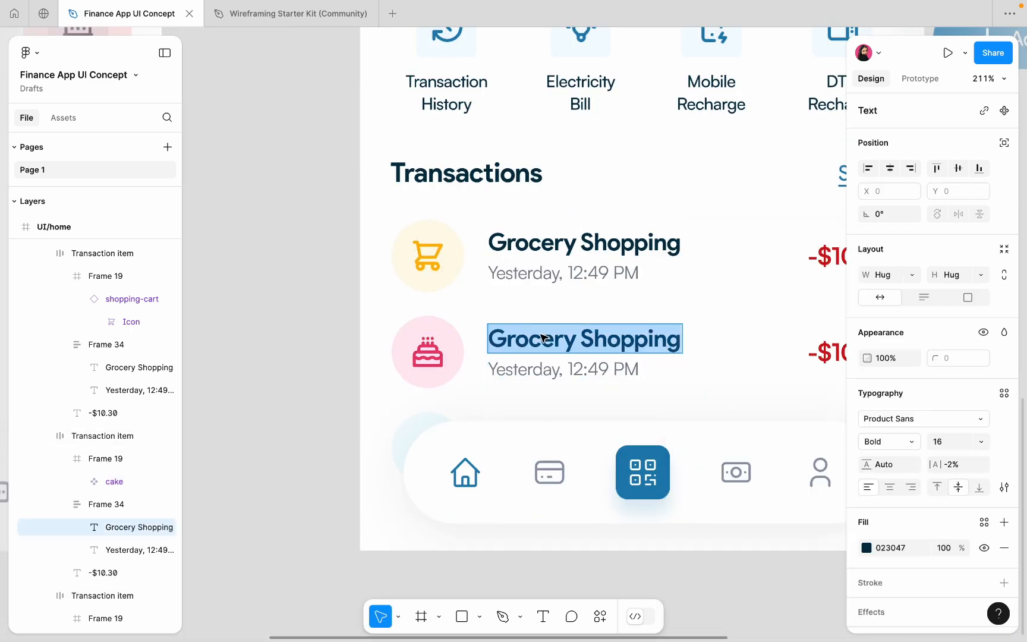
text(Birthday Gift)
click(296, 296)
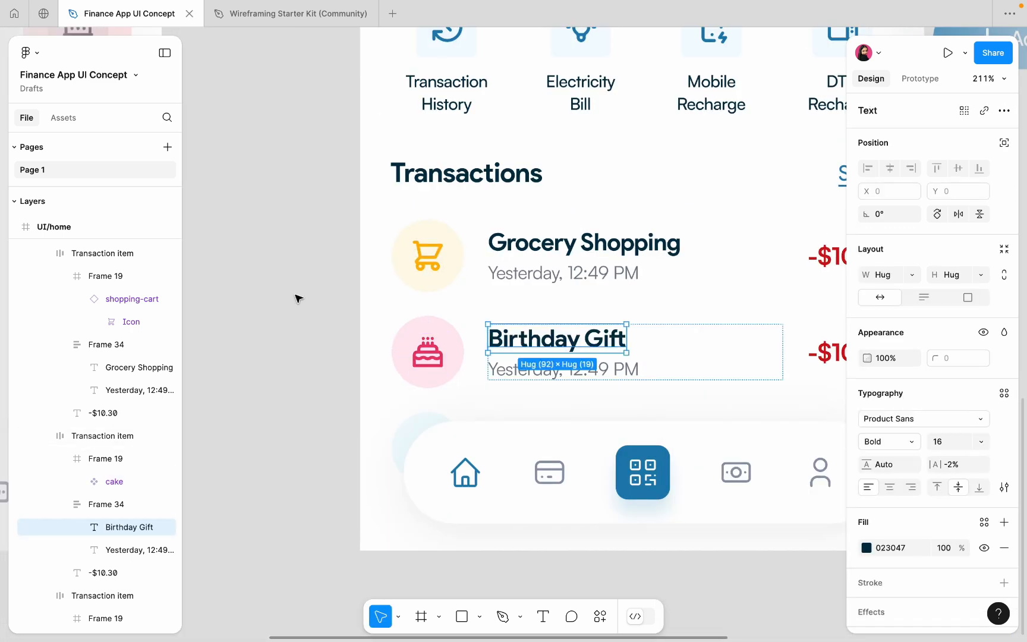
Change the Birthday Gift item's amount to +$500.30.
scroll(296, 296, right, 2)
double_click(715, 328)
click(722, 328)
key(BackSpace)
key(BackSpace)
text(500)
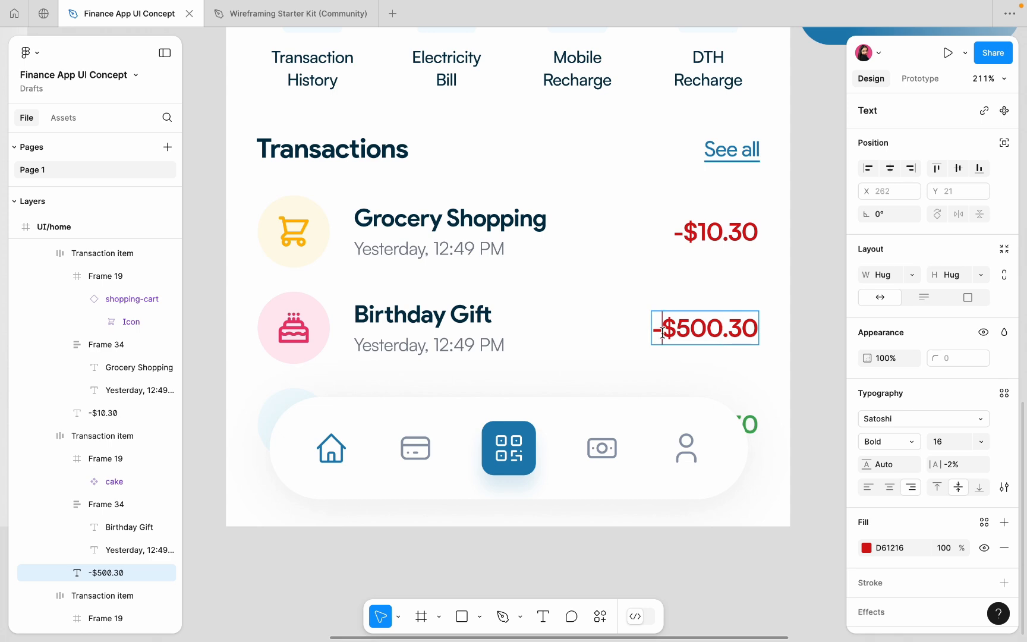
key(Home)
key(Delete)
text(+)
key(Escape)
Recolor the Birthday Gift amount with the green sampled from the Client Receipt amount.
click(866, 548)
scroll(678, 450, right, 2)
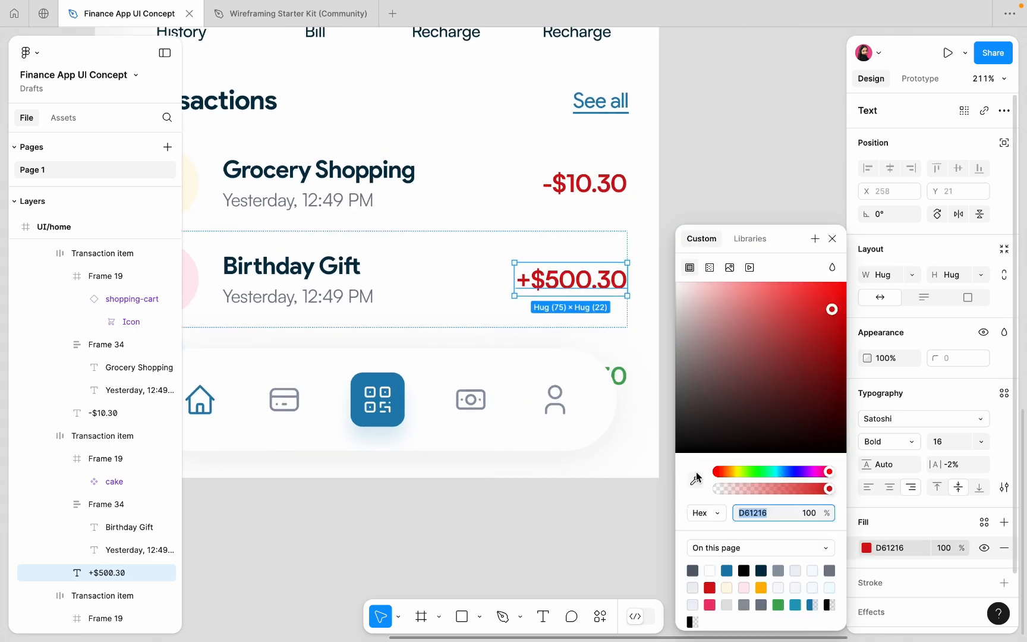
click(695, 480)
scroll(634, 406, up, 5)
scroll(635, 338, up, 4)
click(600, 318)
scroll(606, 307, down, 8)
click(672, 188)
scroll(672, 189, down, 5)
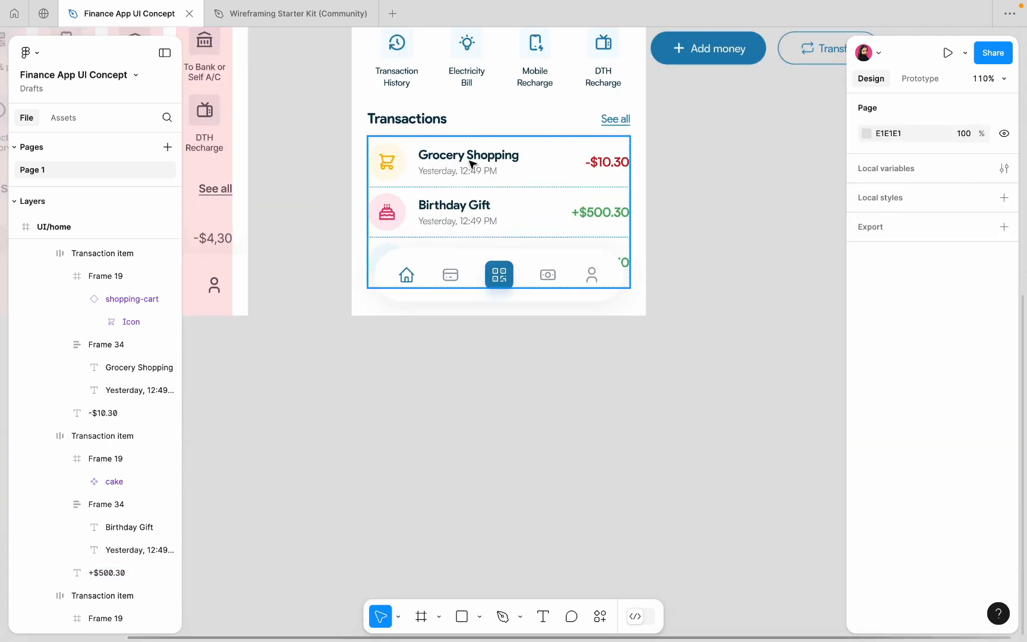
scroll(373, 211, up, 3)
scroll(305, 328, up, 4)
click(396, 155)
double_click(396, 156)
scroll(298, 231, down, 5)
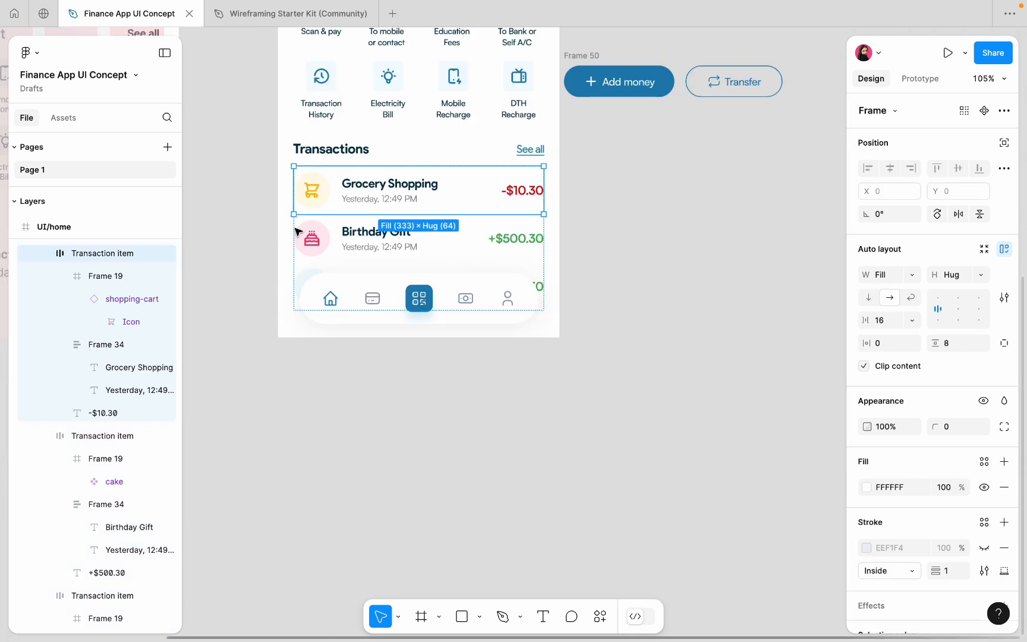
click(416, 517)
scroll(419, 526, down, 4)
scroll(373, 378, up, 5)
Duplicate the Grocery Shopping item and move the copy to the end of the transactions list.
click(373, 301)
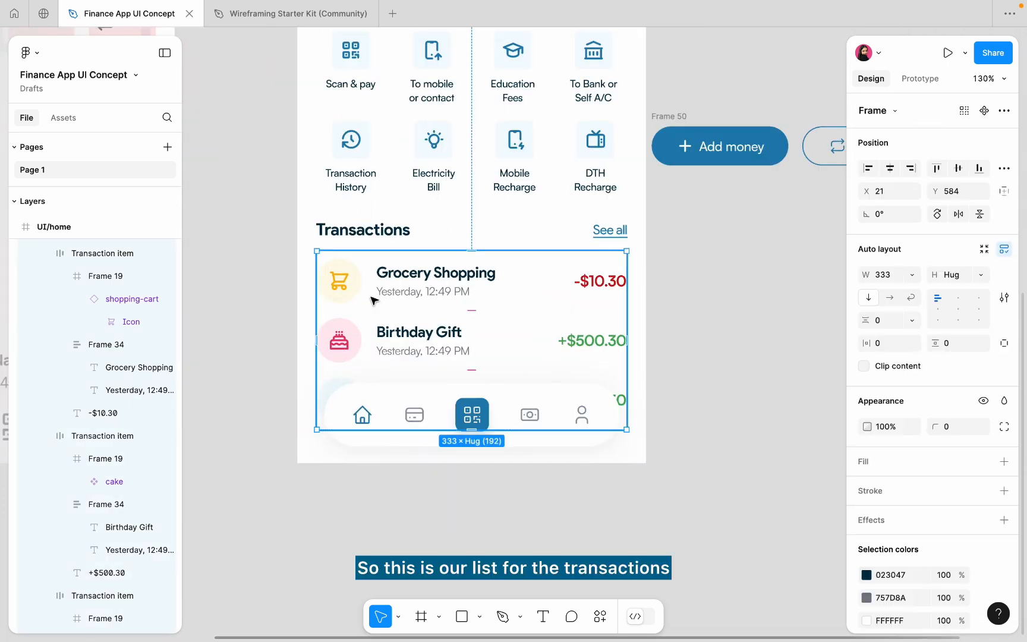
double_click(373, 301)
key(ctrl+d)
key(Down)
key(Down)
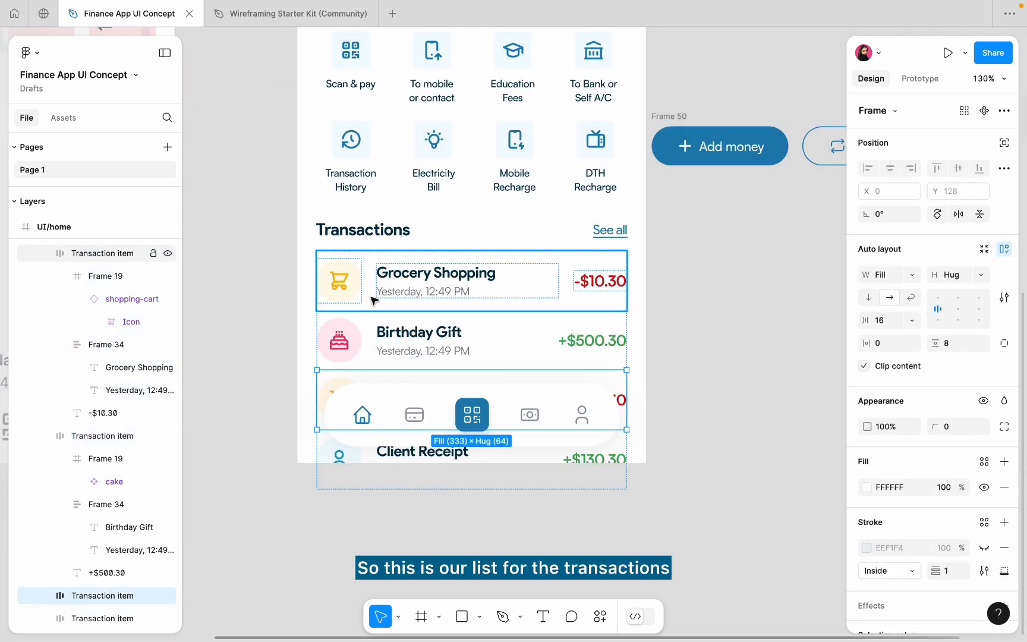
click(750, 334)
scroll(747, 331, down, 5)
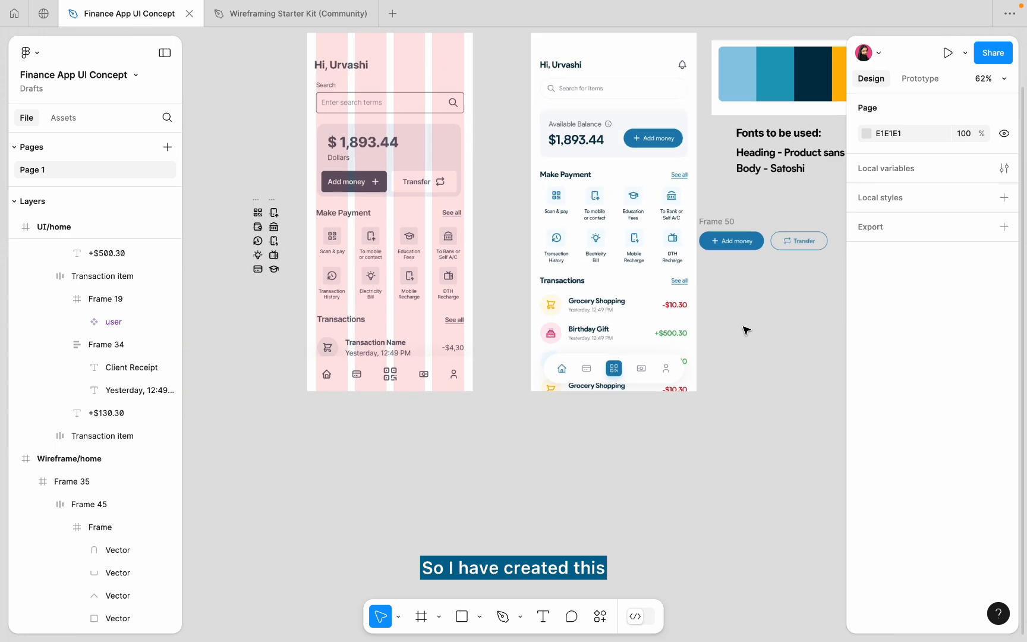
Delete the spare Frame 50 with the Add money and Transfer buttons beside the home screen.
click(553, 114)
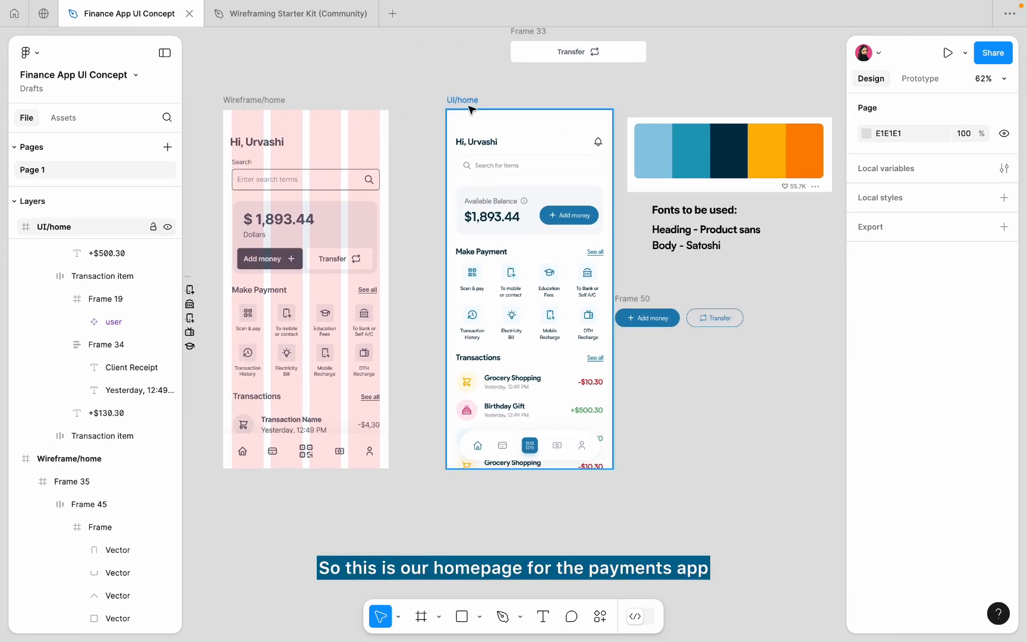
key(shift+2)
scroll(471, 109, right, 1)
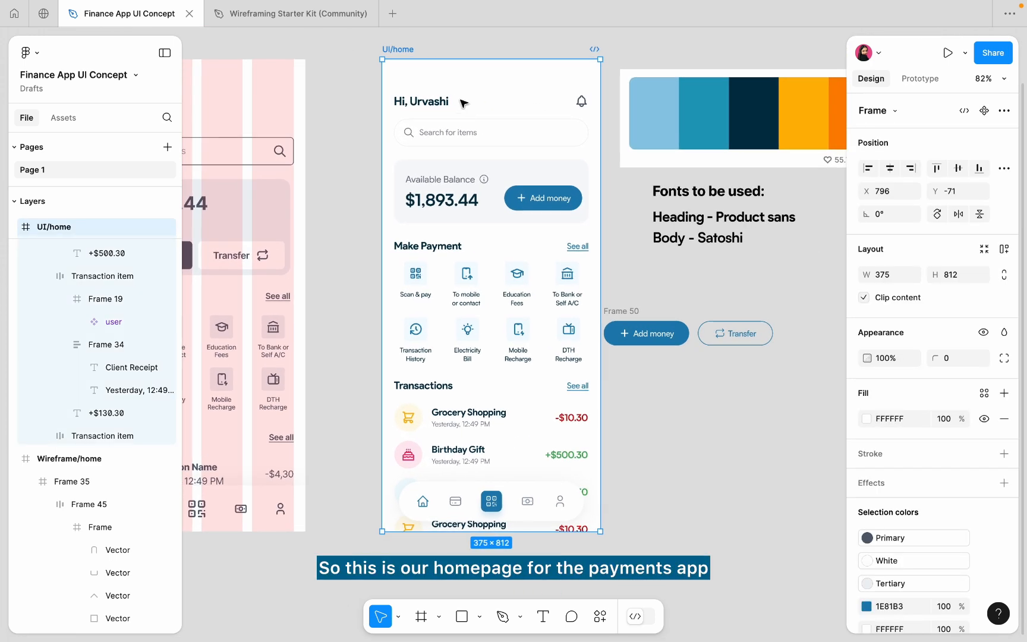
click(617, 310)
key(Delete)
Examine the home screen design from the balance card down to the transactions list, comparing it with the wireframe.
scroll(451, 292, up, 5)
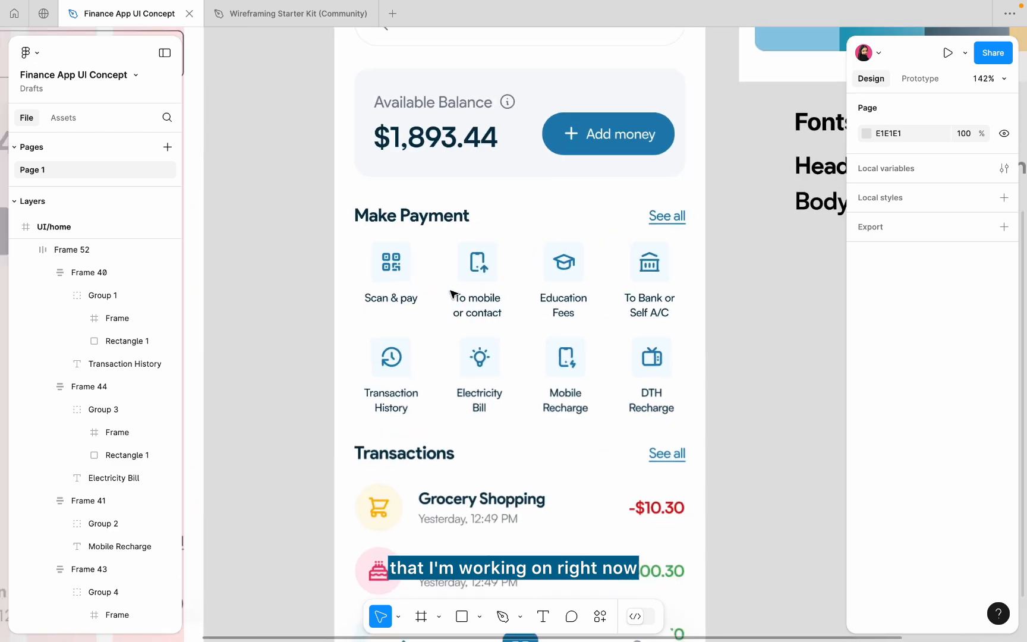
scroll(452, 292, down, 5)
scroll(452, 293, down, 3)
scroll(454, 293, left, 2)
scroll(453, 293, down, 1)
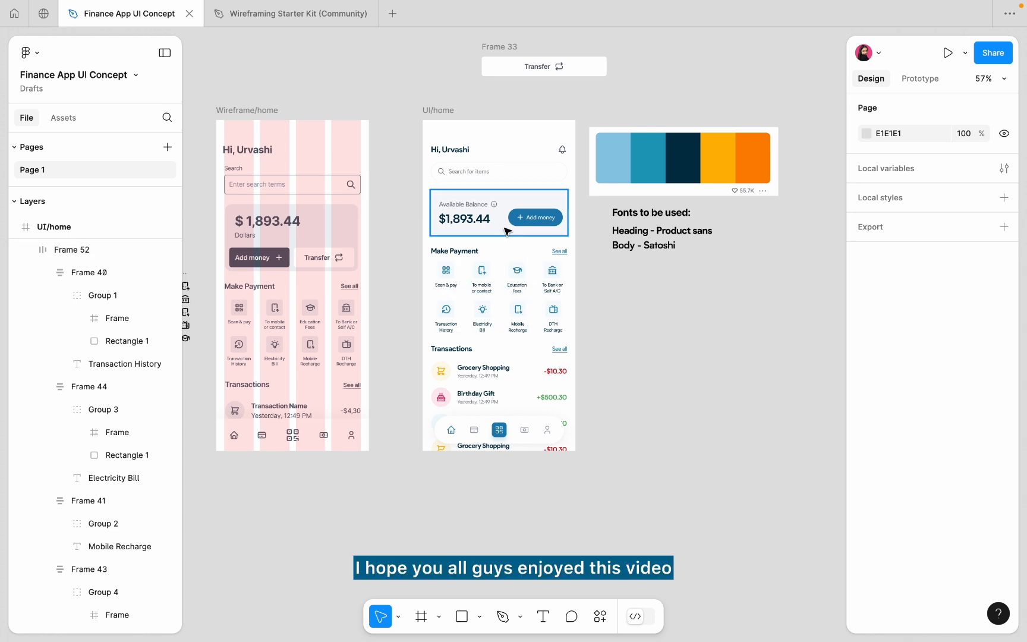
scroll(506, 230, up, 5)
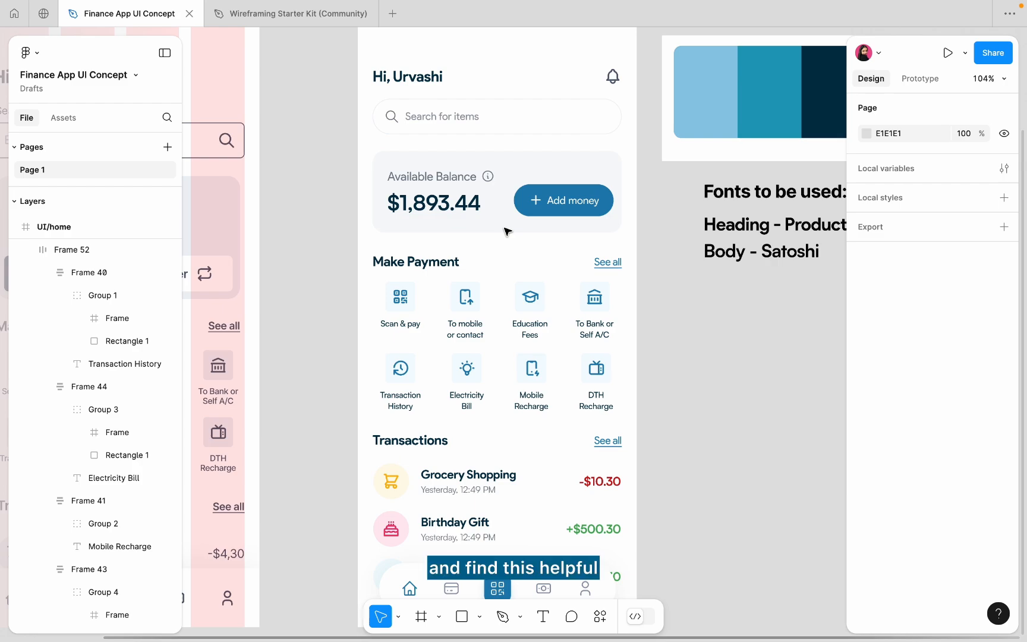
scroll(474, 370, down, 5)
scroll(401, 402, down, 1)
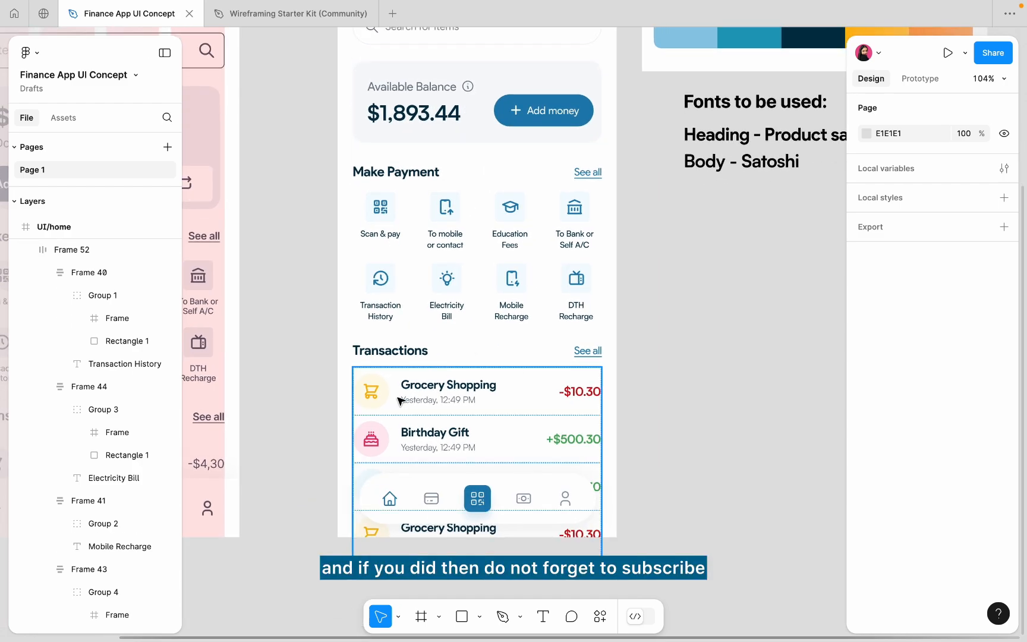
scroll(361, 468, up, 5)
scroll(359, 472, up, 5)
scroll(356, 479, down, 5)
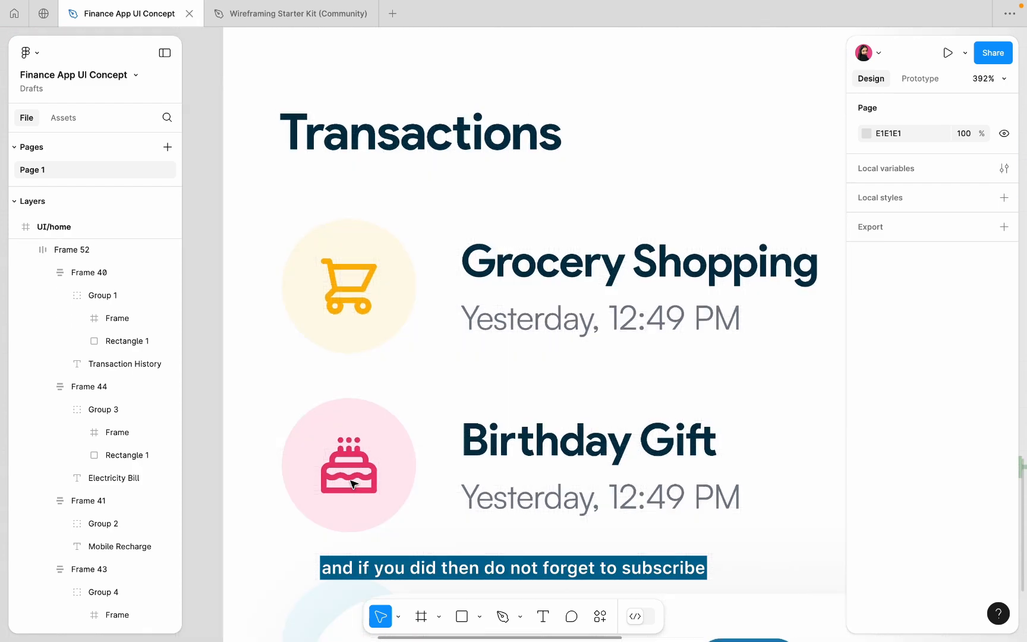
scroll(355, 481, down, 5)
scroll(475, 446, up, 6)
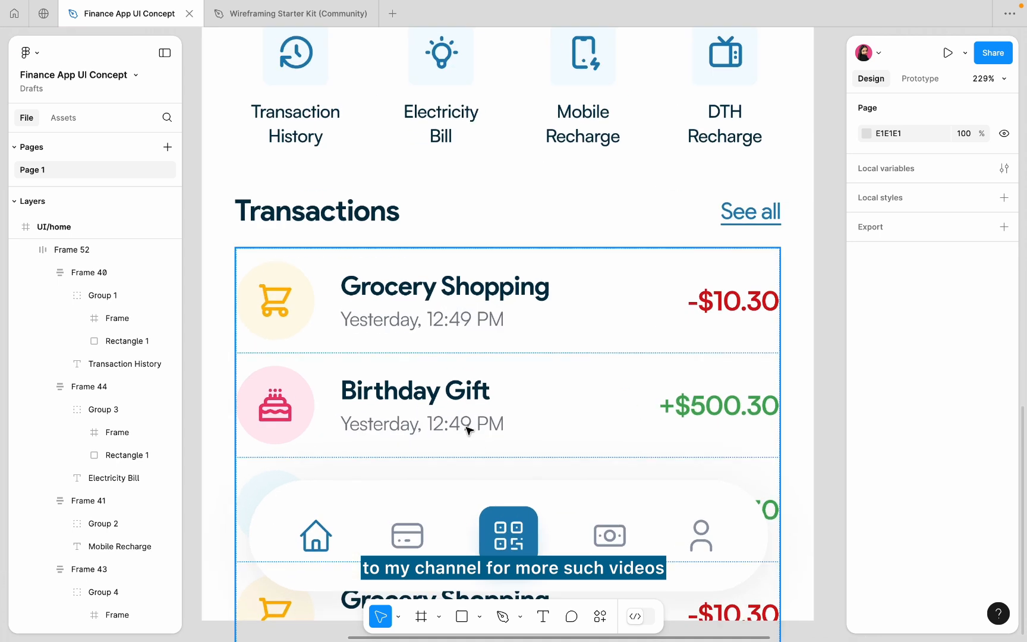
Change the Birthday Gift item's date and time text to "4th August 2024, 10:49 PM".
double_click(467, 426)
click(445, 424)
key(BackSpace)
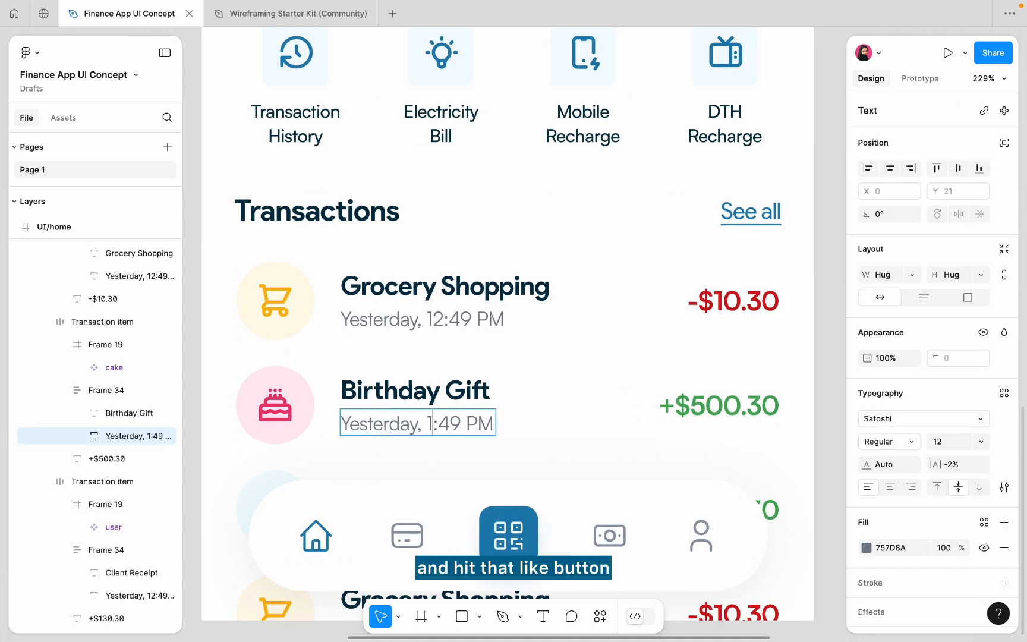
text(0)
drag(416, 428, 341, 425)
text(4th )
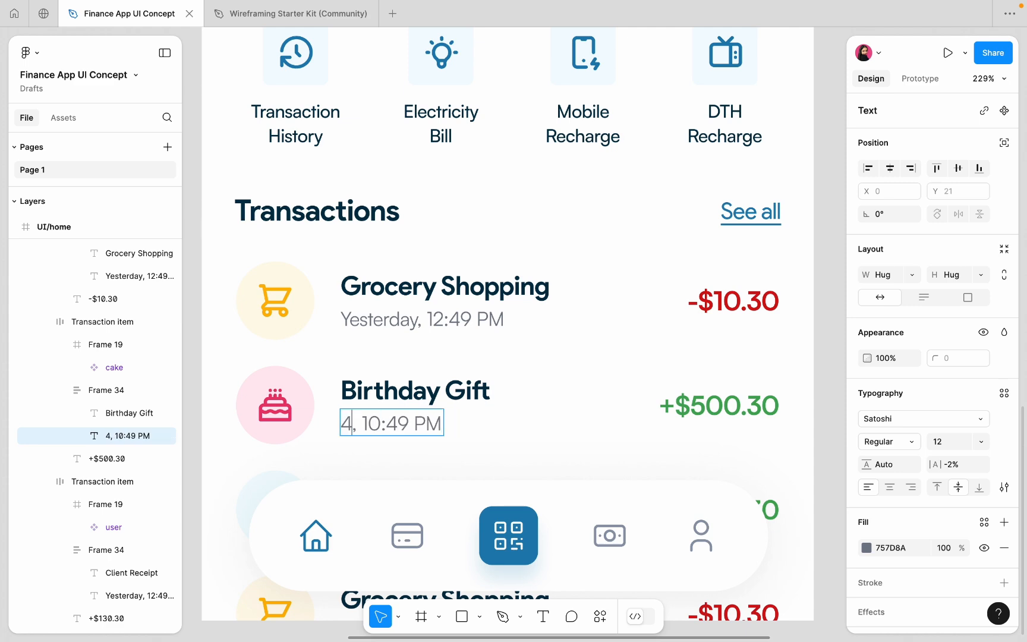
text(August)
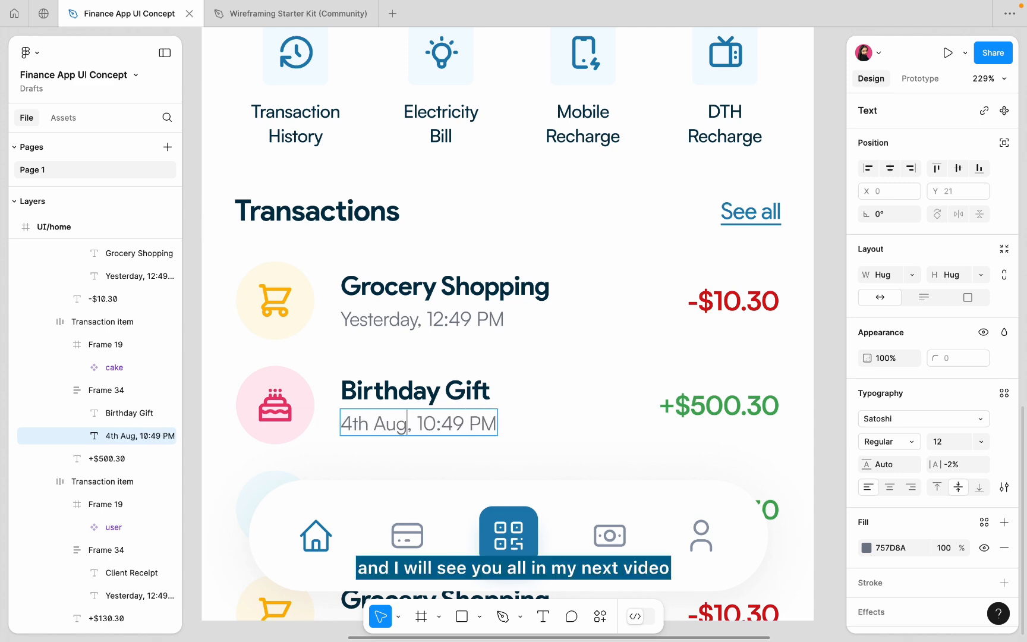
text( 2024)
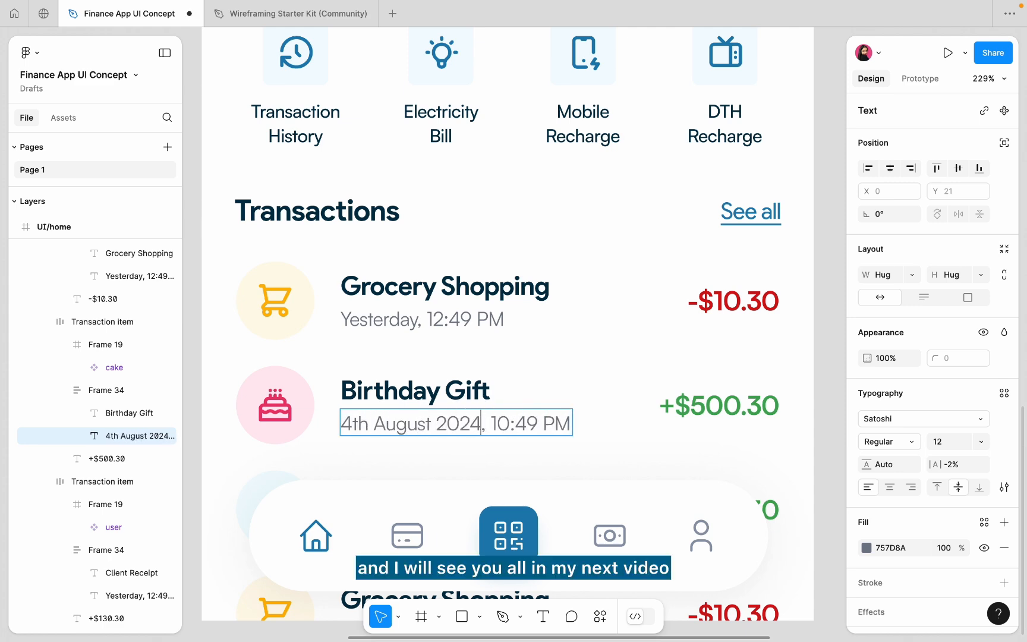
scroll(705, 367, down, 10)
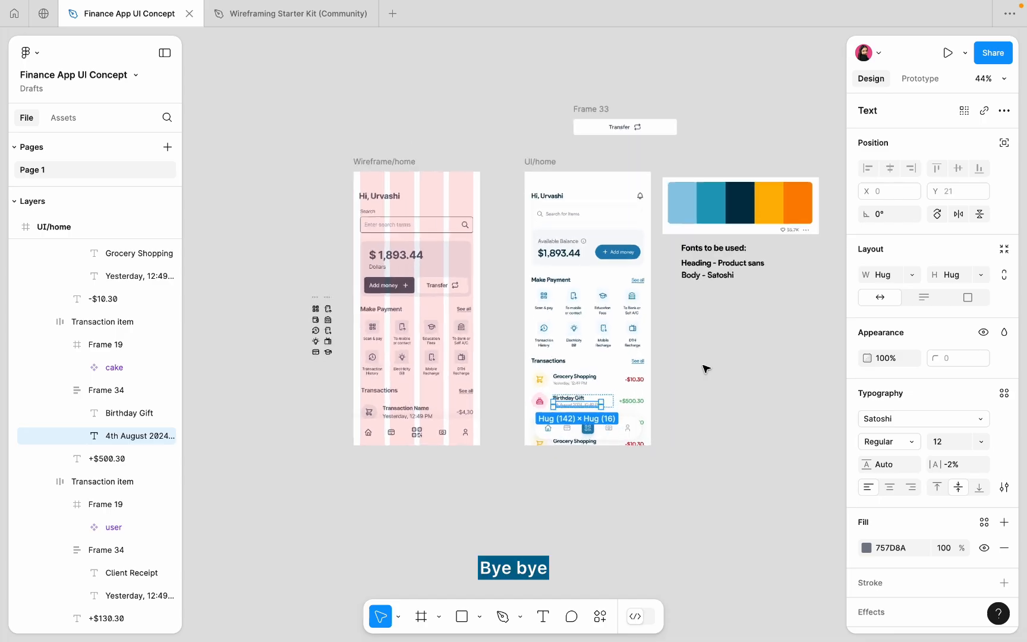
click(705, 369)
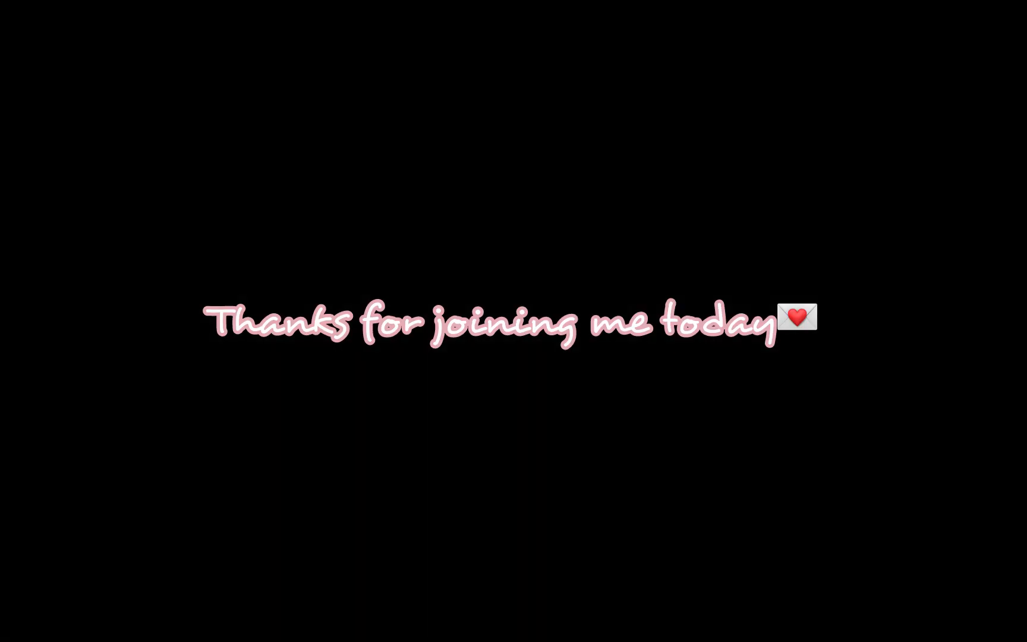